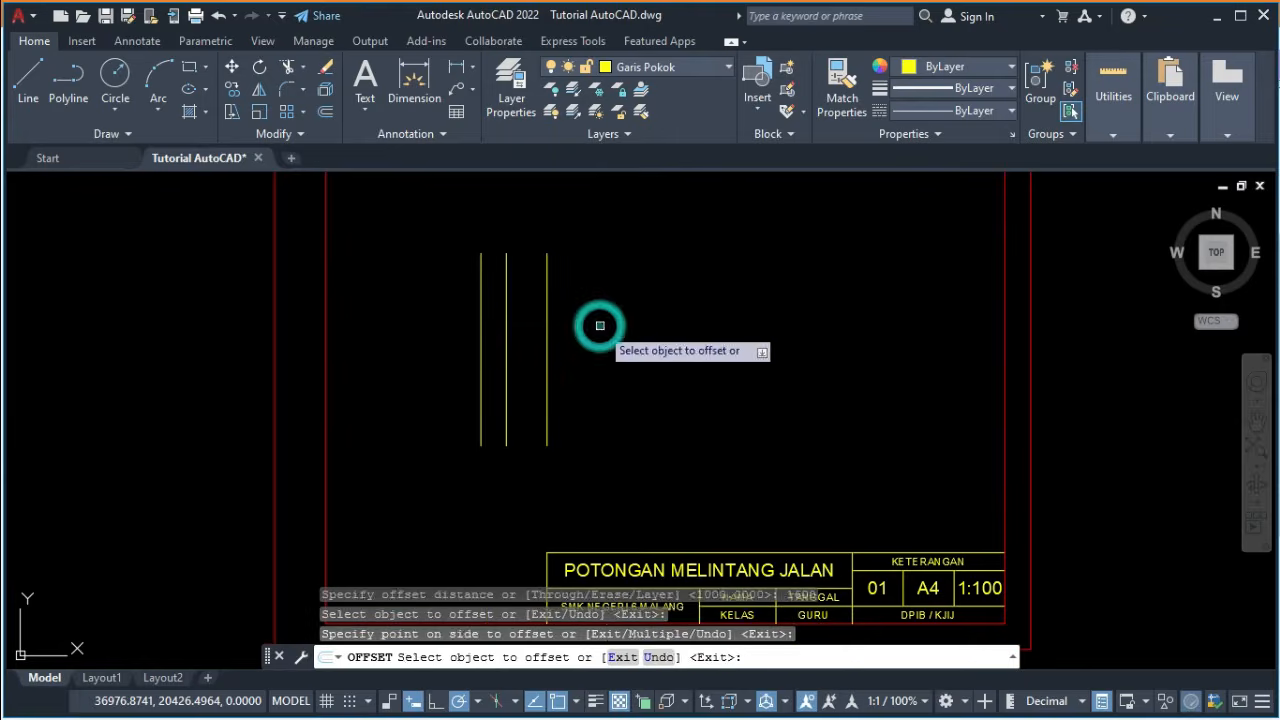
# Offset the rightmost vertical line 8000 units to the right.
pyautogui.press('Return')
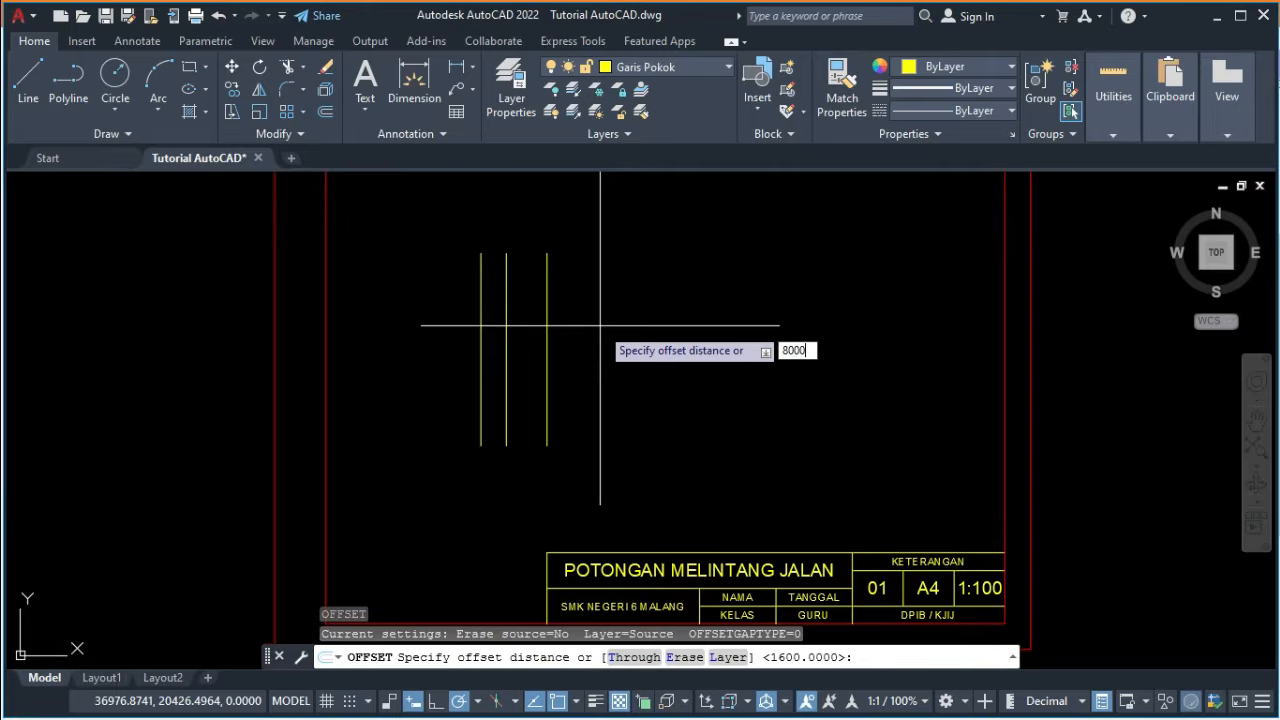
pyautogui.press('Return')
pyautogui.click(549, 317)
pyautogui.click(802, 301)
pyautogui.press('Return')
# Offset the new rightmost vertical line 1600 units to the right.
pyautogui.press('Return')
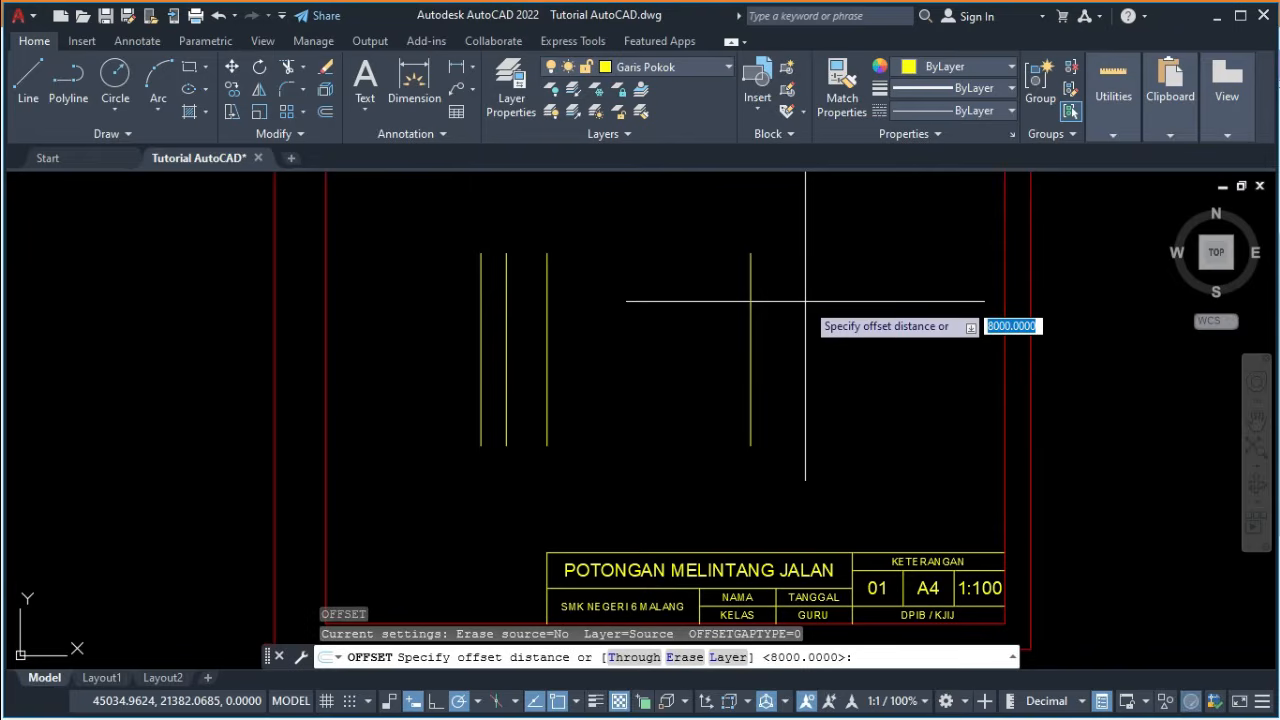
pyautogui.write('1600')
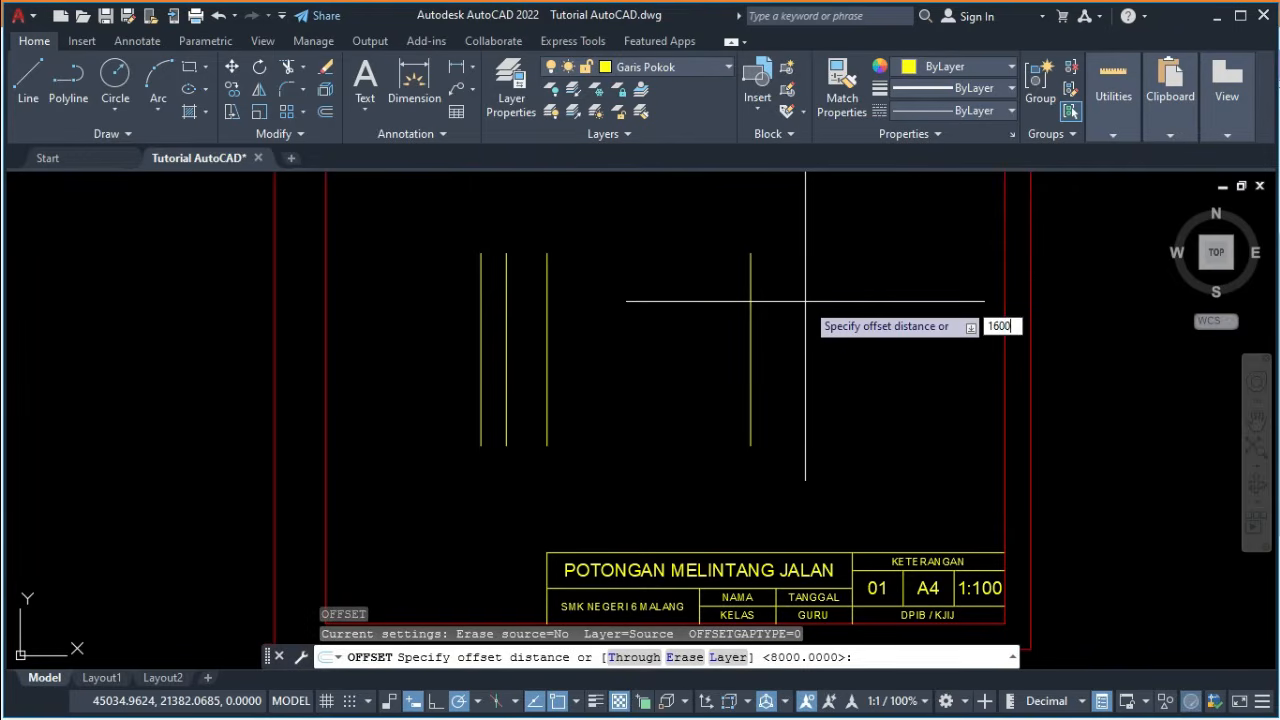
pyautogui.press('Return')
pyautogui.click(751, 290)
pyautogui.click(840, 304)
pyautogui.press('Return')
# Offset the outermost right vertical line another 1000 units to the right and end the Offset command.
pyautogui.press('Return')
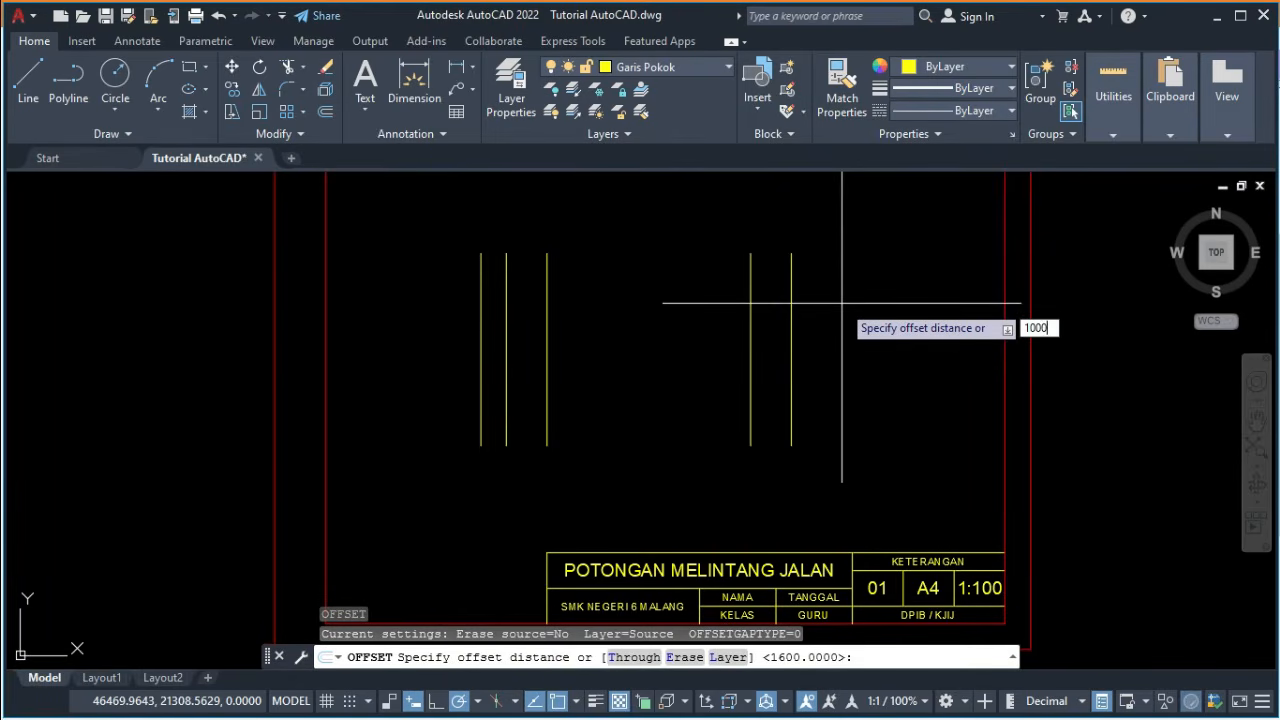
pyautogui.press('Return')
pyautogui.click(791, 290)
pyautogui.click(863, 304)
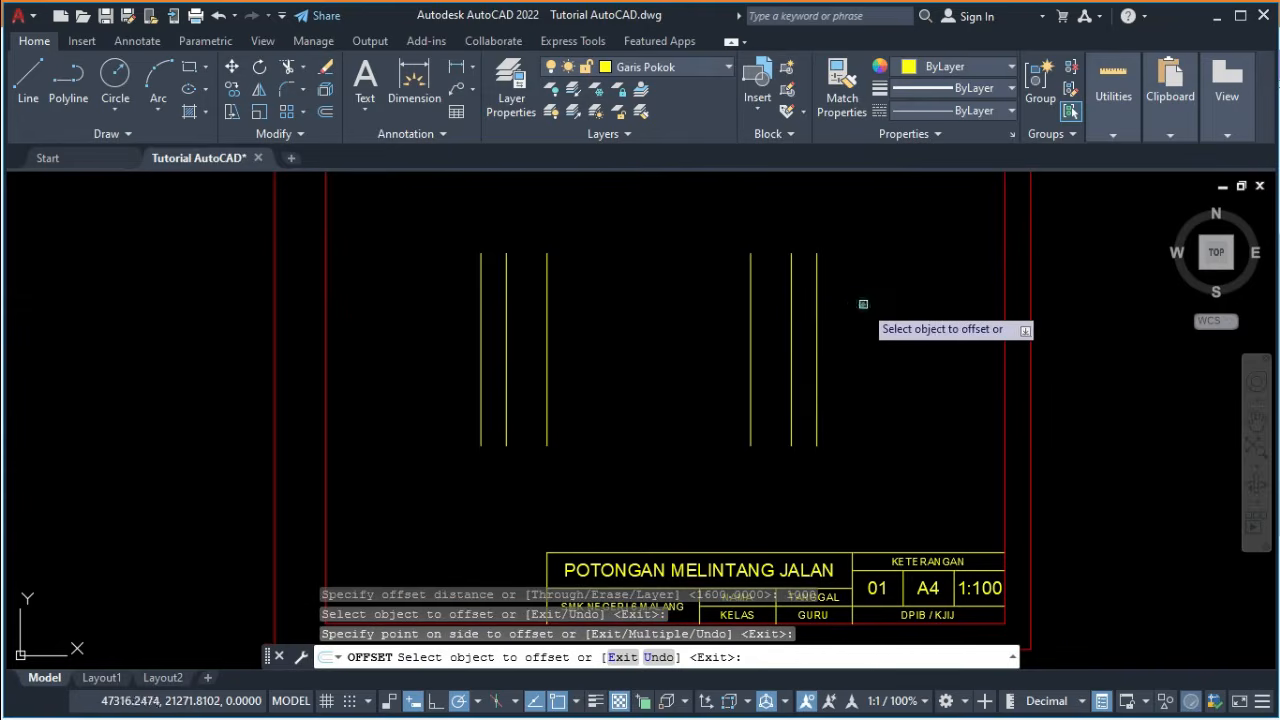
pyautogui.press('Escape')
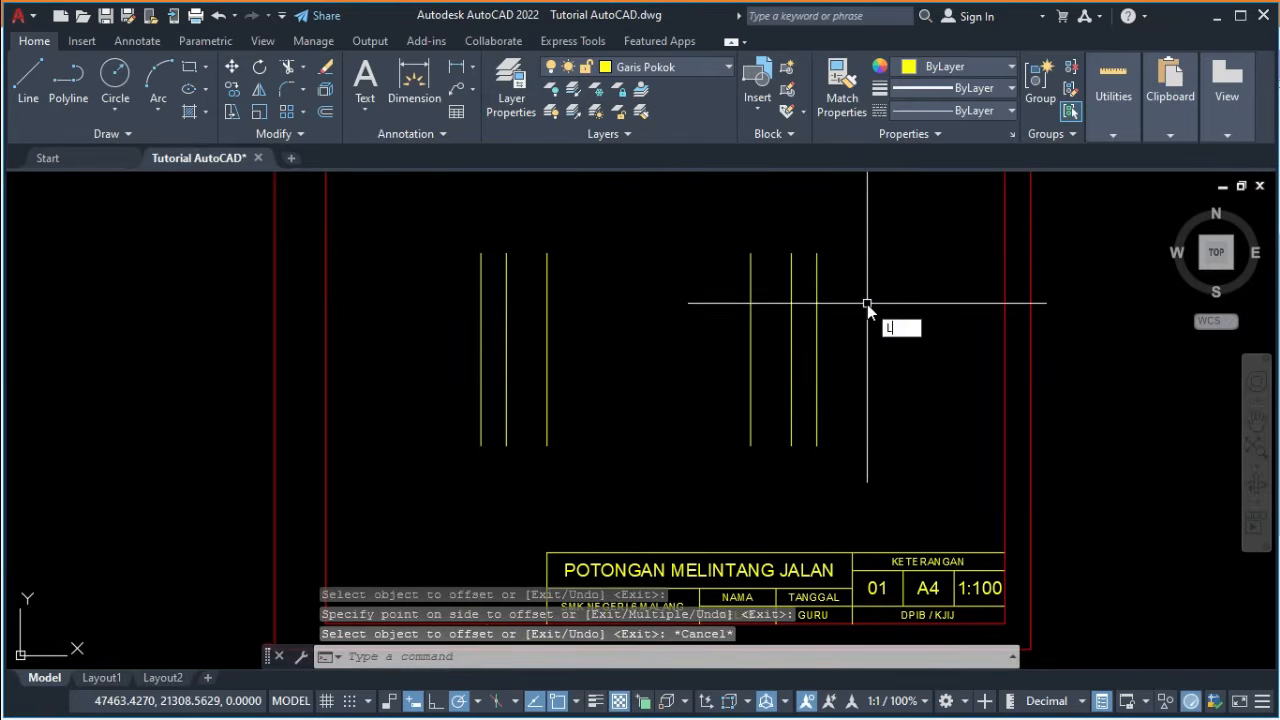
# Draw a horizontal line across all the vertical lines, from the leftmost one to the rightmost one.
pyautogui.write('L')
pyautogui.press('Return')
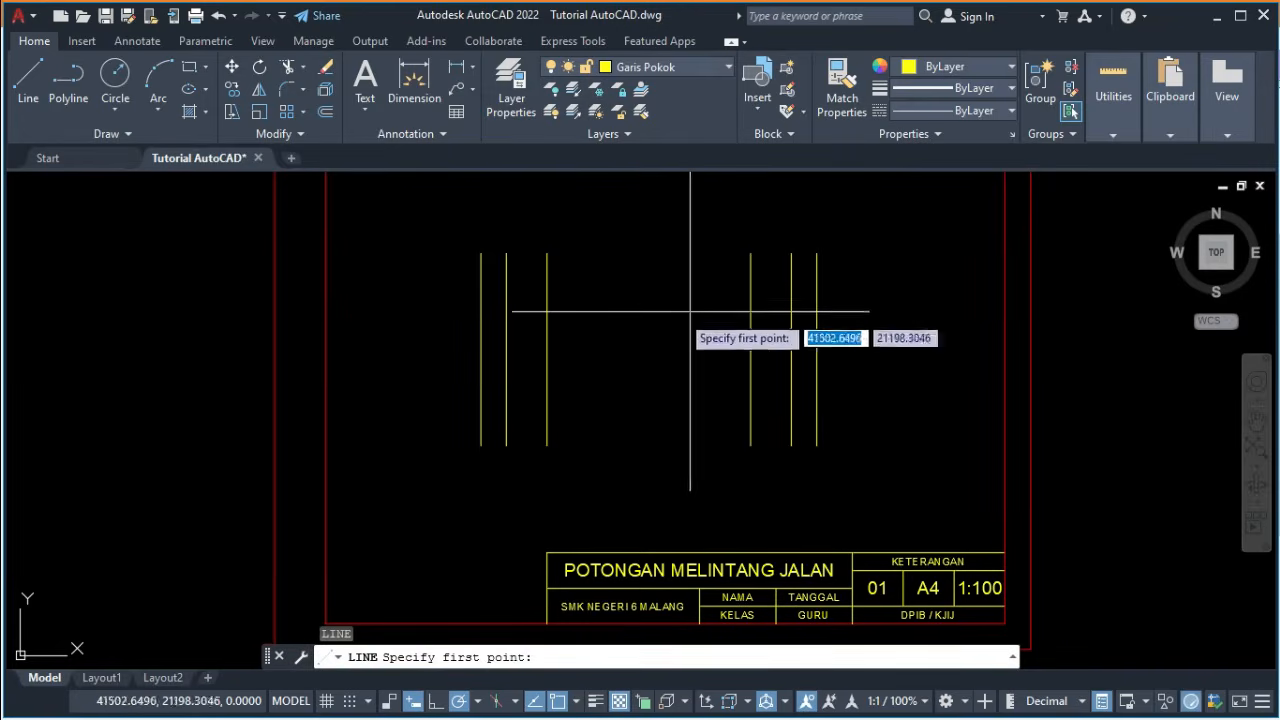
pyautogui.click(481, 349)
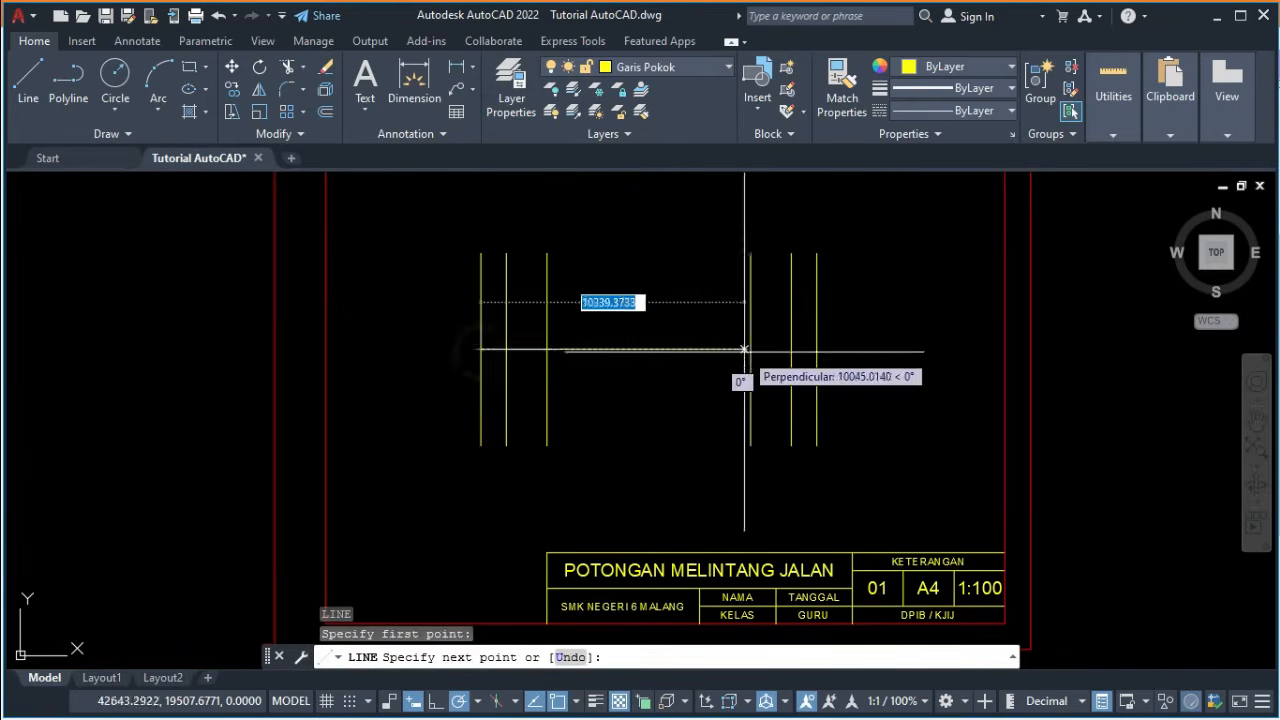
pyautogui.click(817, 349)
pyautogui.press('Return')
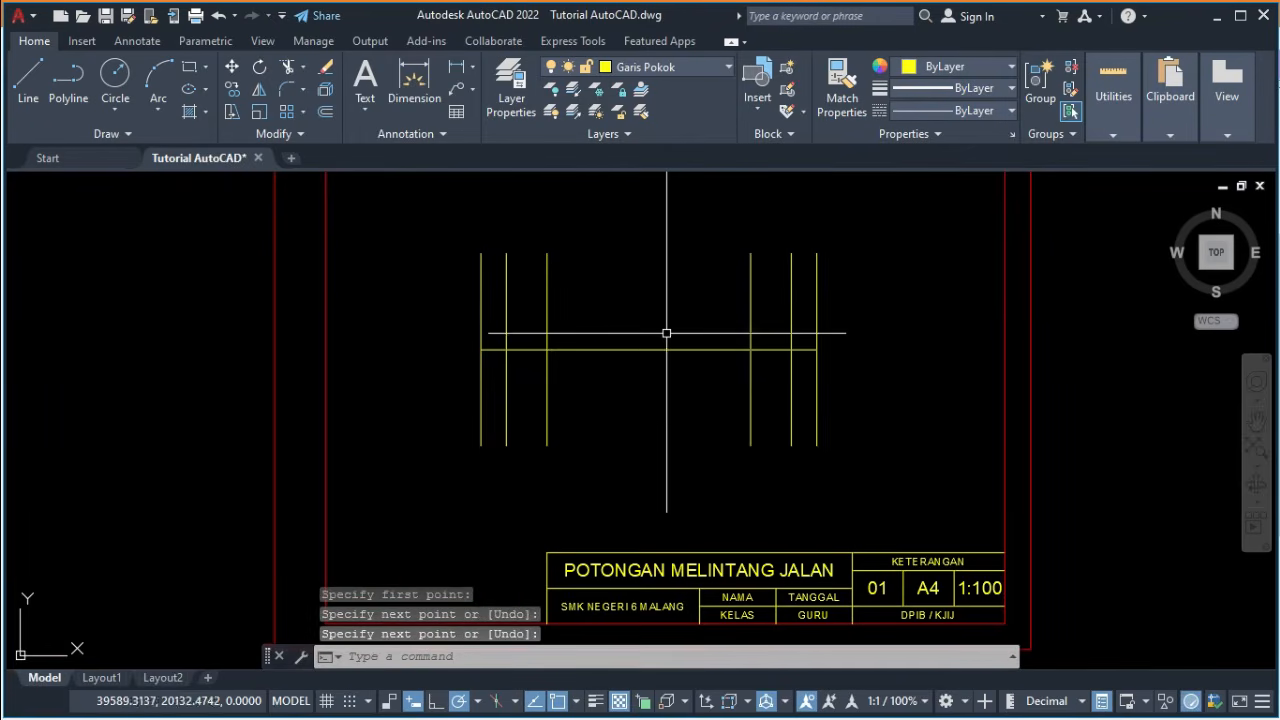
# Check the road surface slope percentages in the reference PDF Soal Pot Melintang Jalan.
pyautogui.scroll(4, 666, 333)
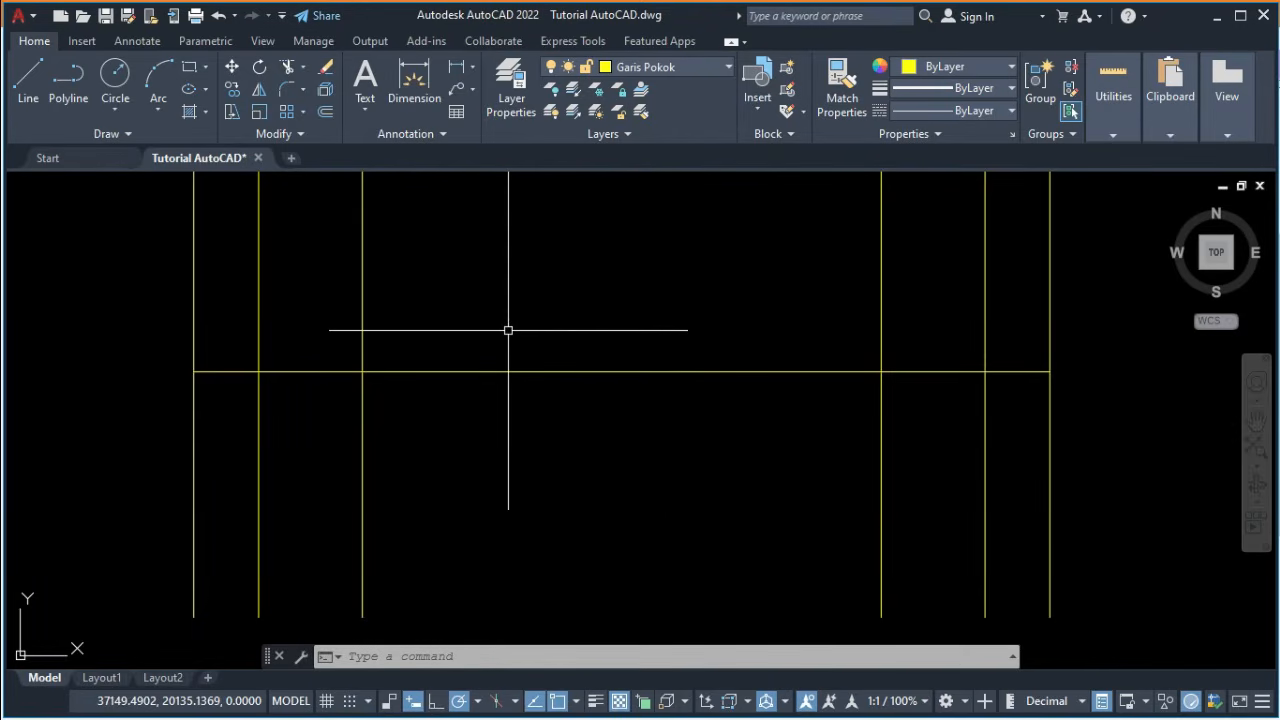
pyautogui.hotkey('alt', 'Tab')
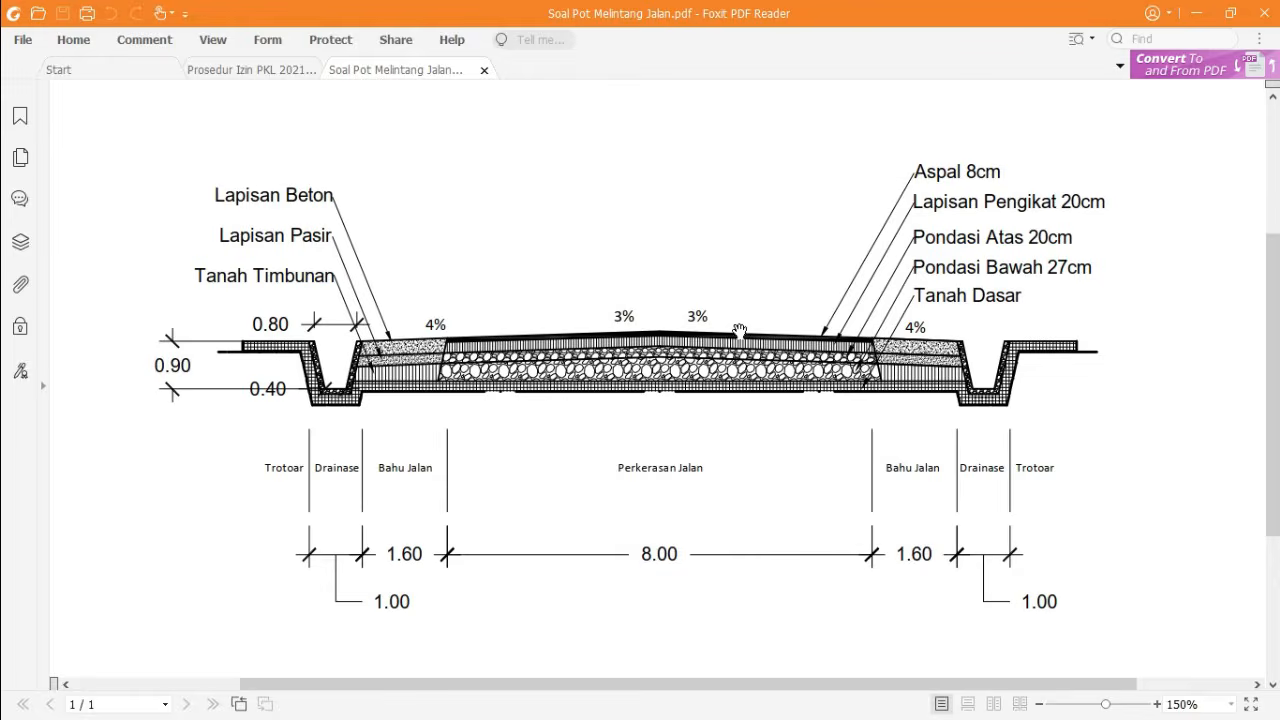
pyautogui.hotkey('alt', 'Tab')
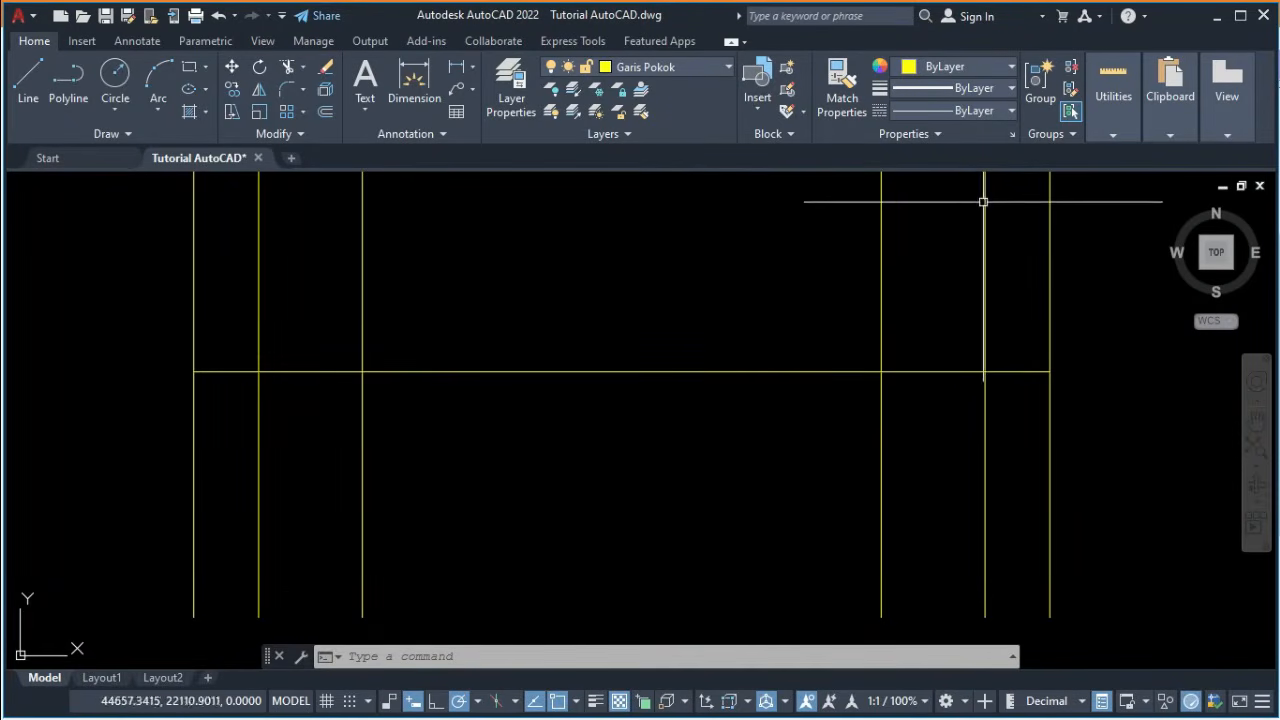
# Switch to Calculator and compute the crown height as 3 ÷ 100 × 4000.
pyautogui.click(1211, 16)
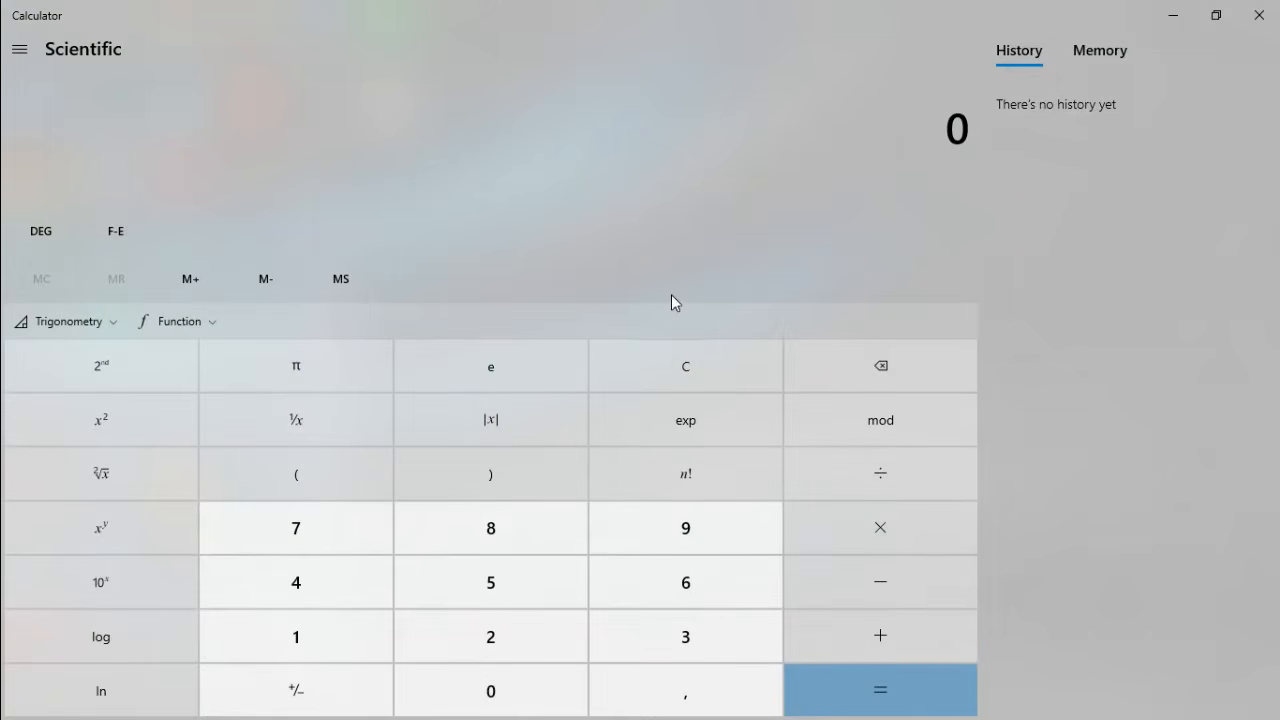
pyautogui.click(691, 643)
pyautogui.click(884, 476)
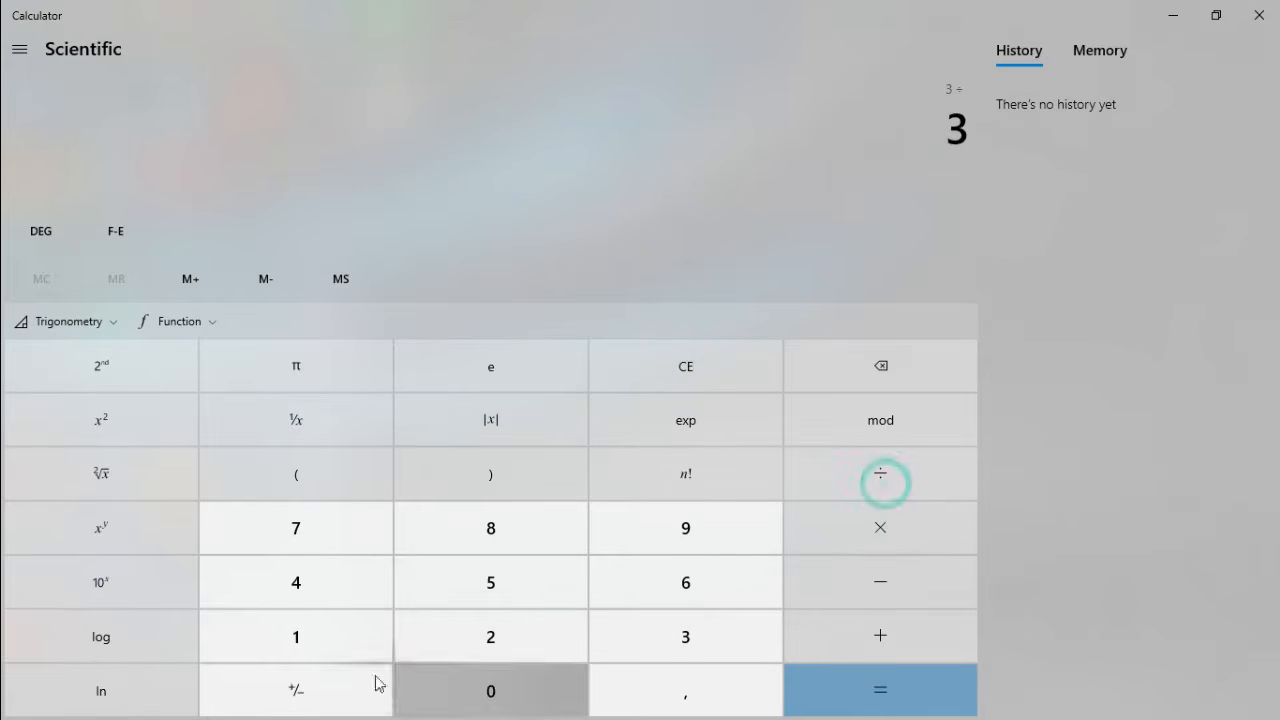
pyautogui.click(355, 652)
pyautogui.doubleClick(474, 692)
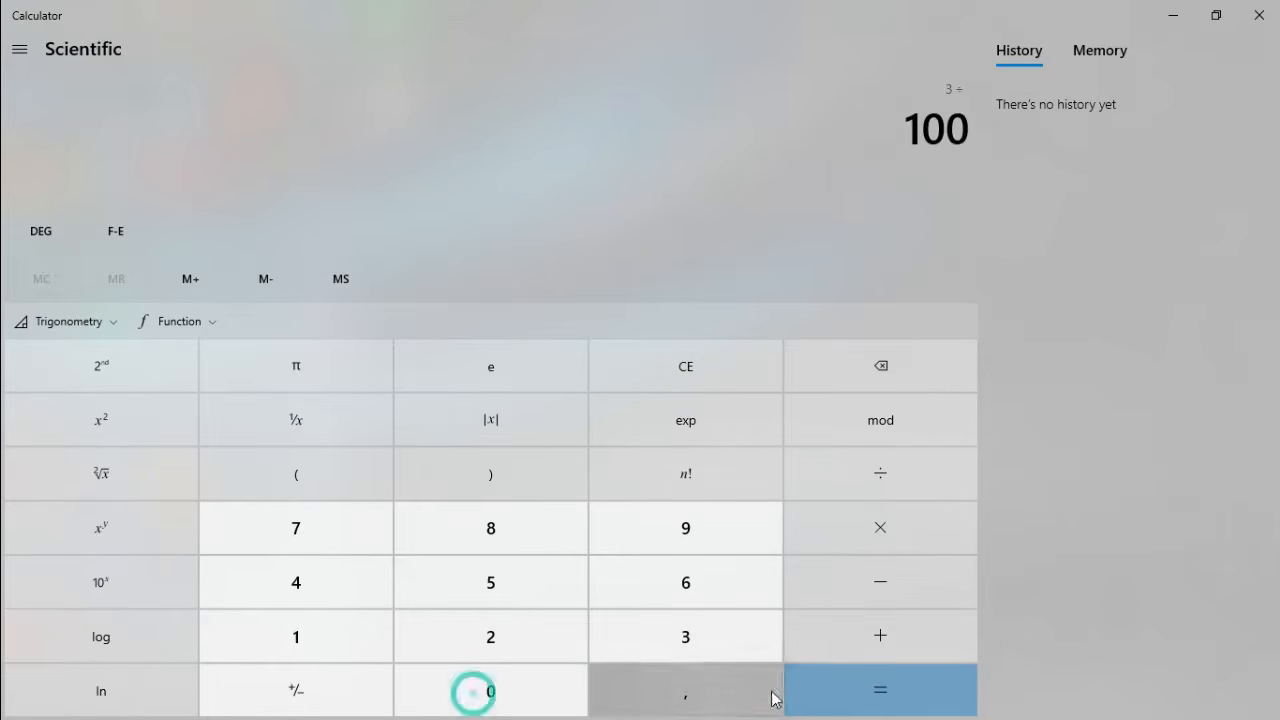
pyautogui.click(843, 689)
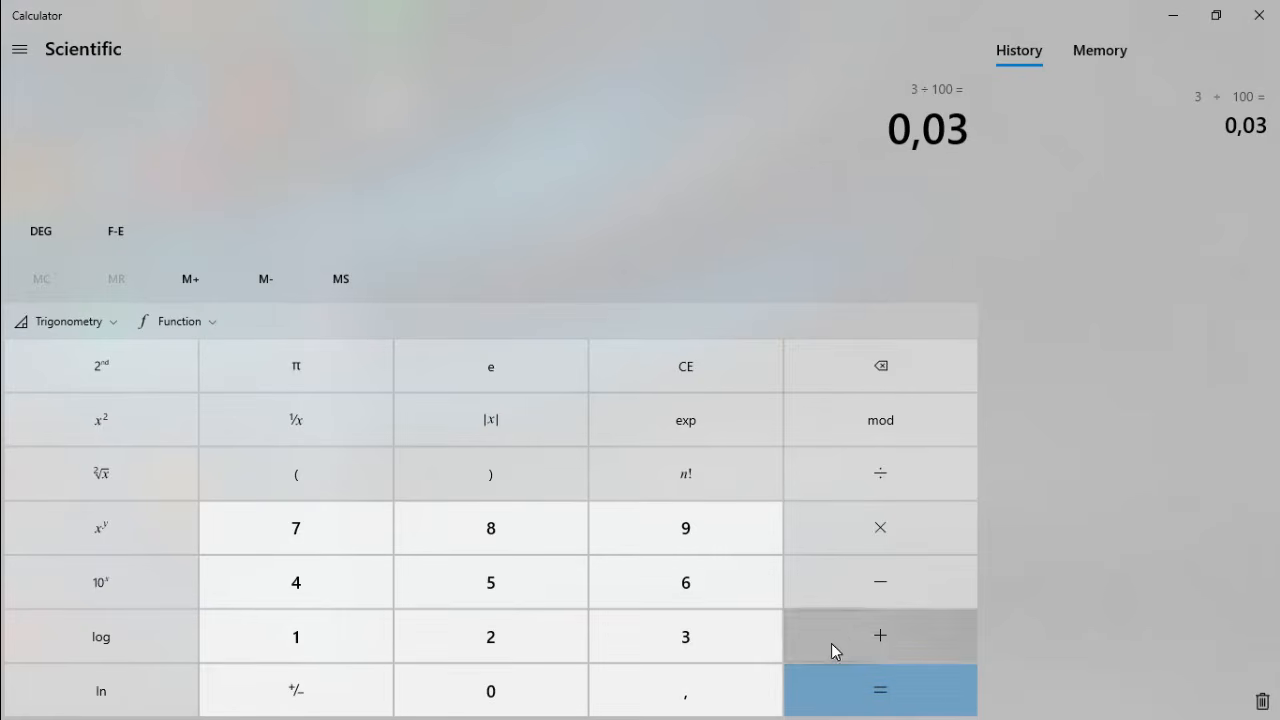
pyautogui.click(912, 534)
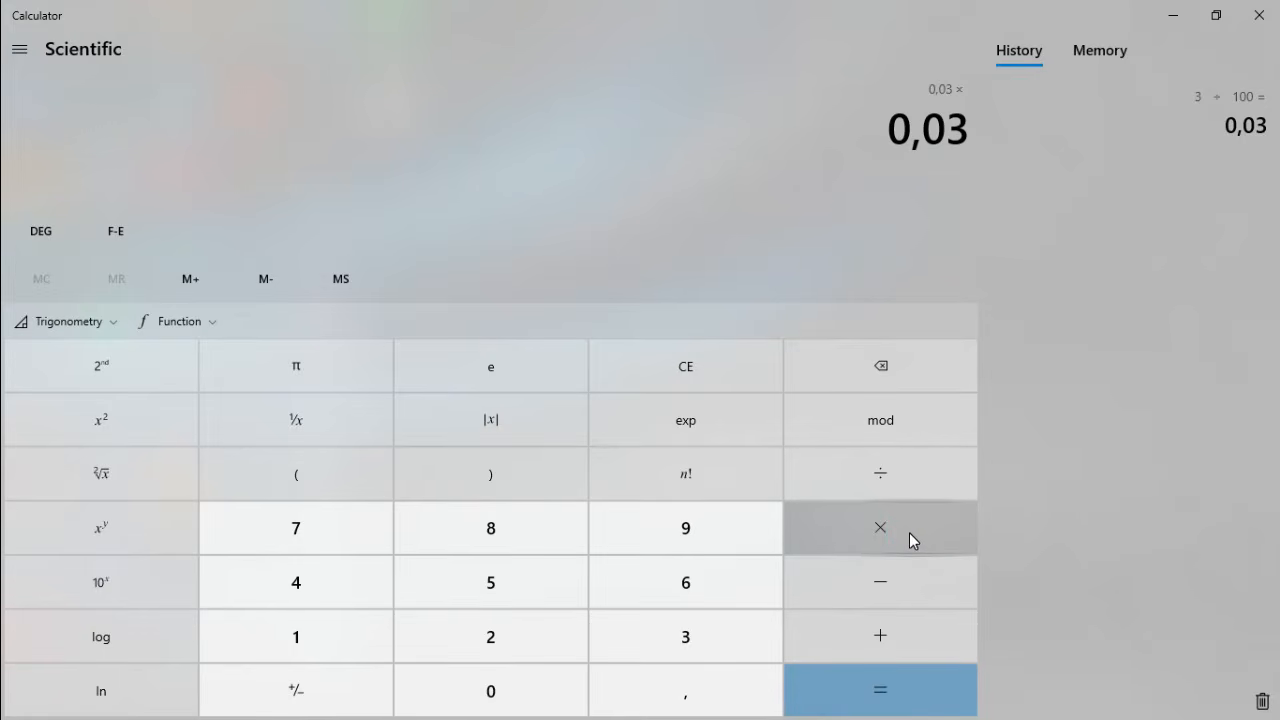
pyautogui.click(305, 585)
pyautogui.click(508, 696)
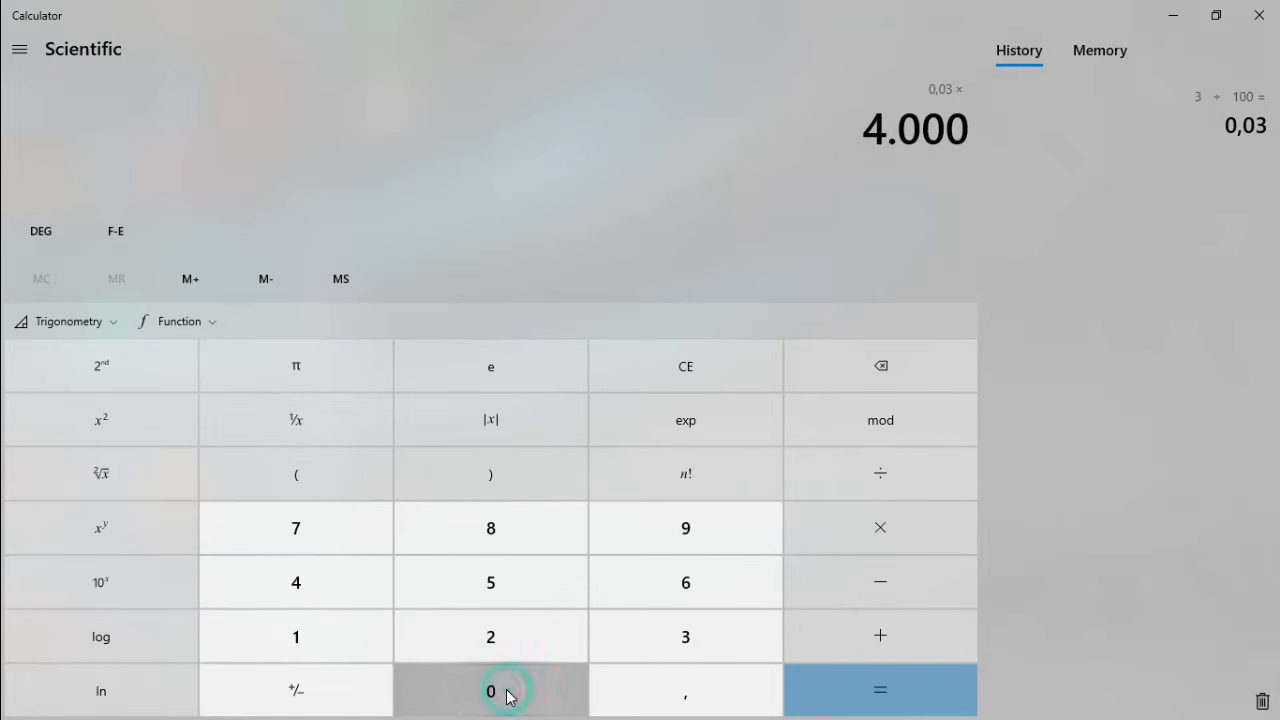
pyautogui.click(886, 694)
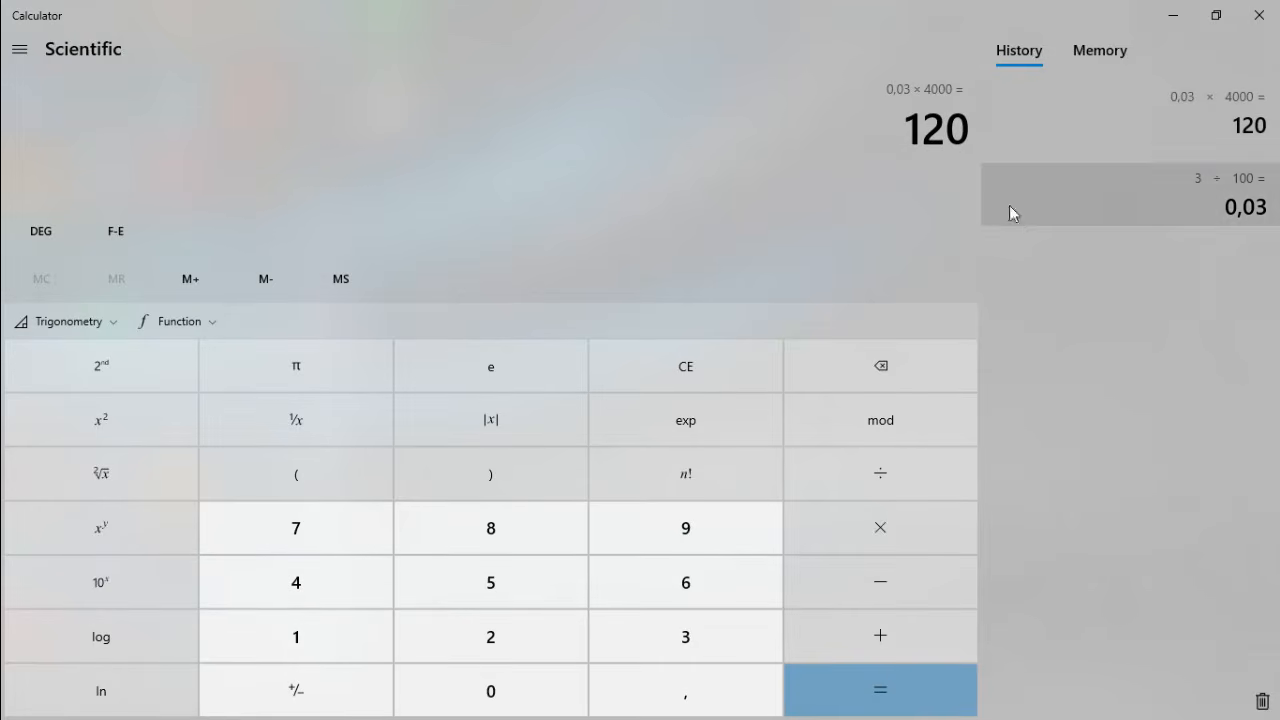
# Return to AutoCAD and draw a 120-unit vertical line upward from the midpoint of the horizontal line.
pyautogui.hotkey('alt', 'Tab')
pyautogui.hotkey('alt', 'Tab')
pyautogui.hotkey('alt', 'Tab')
pyautogui.hotkey('alt', 'Tab')
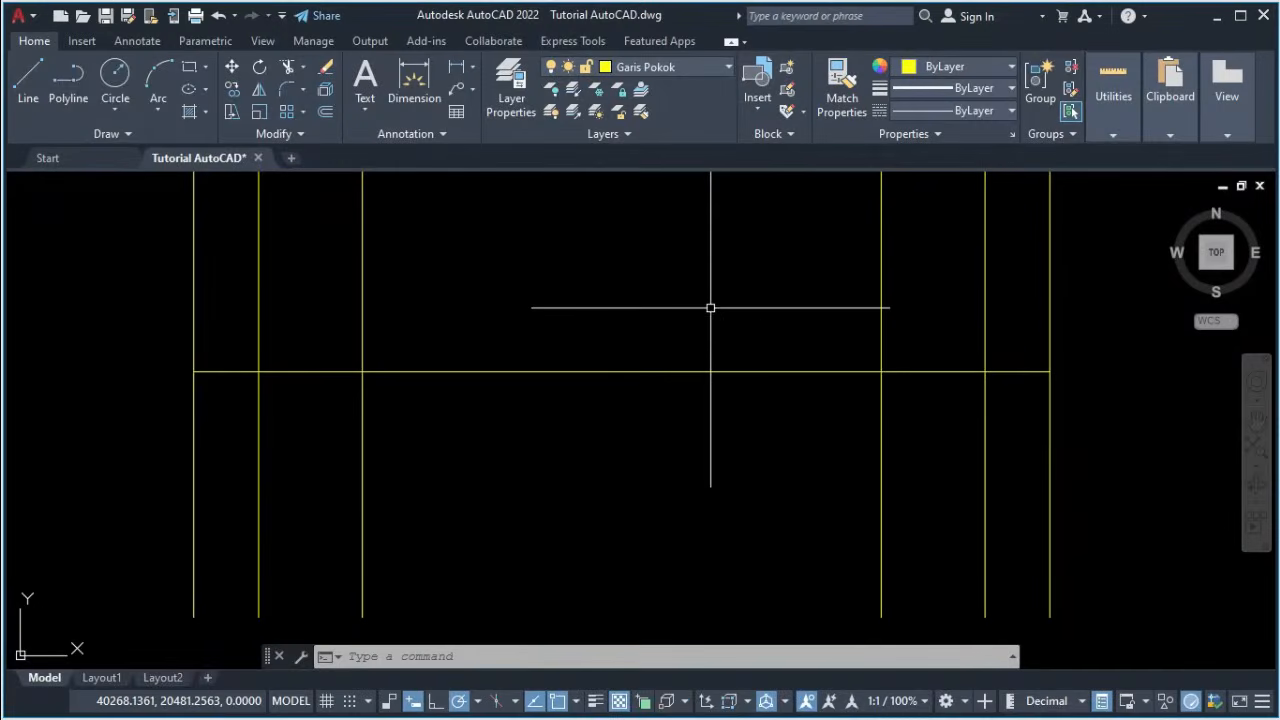
pyautogui.press('Return')
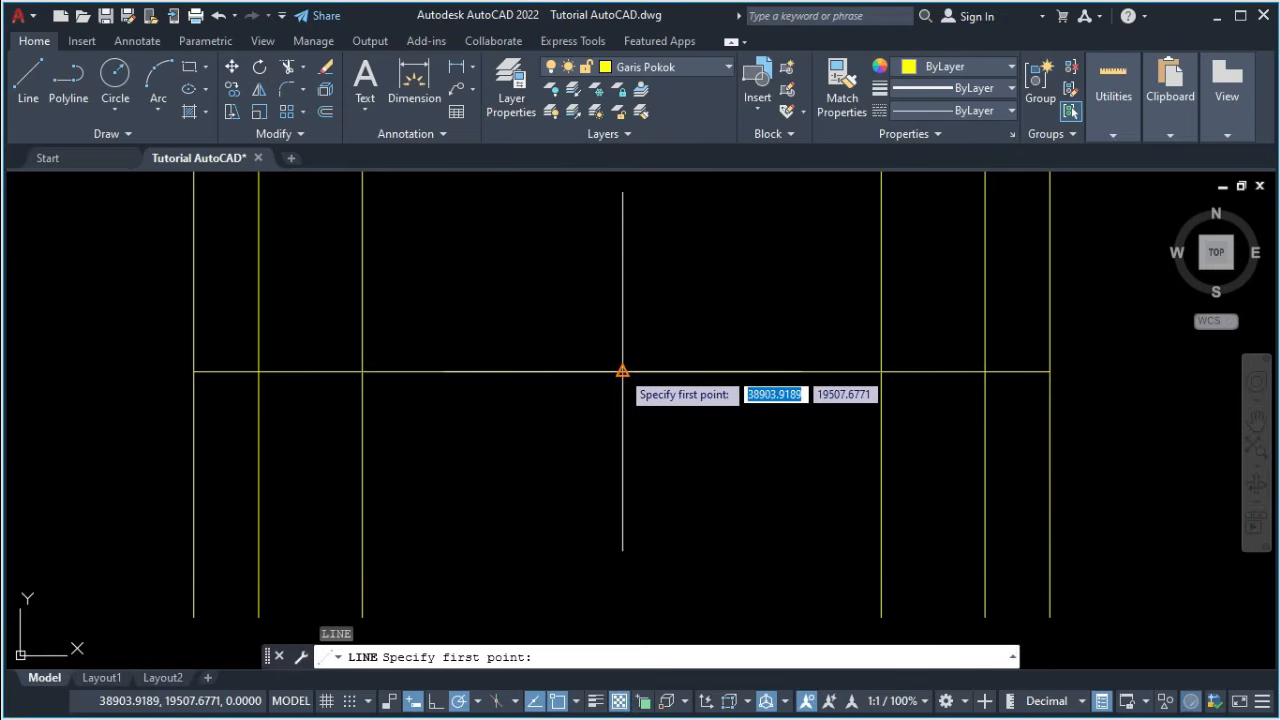
pyautogui.click(621, 372)
pyautogui.scroll(5, 621, 349)
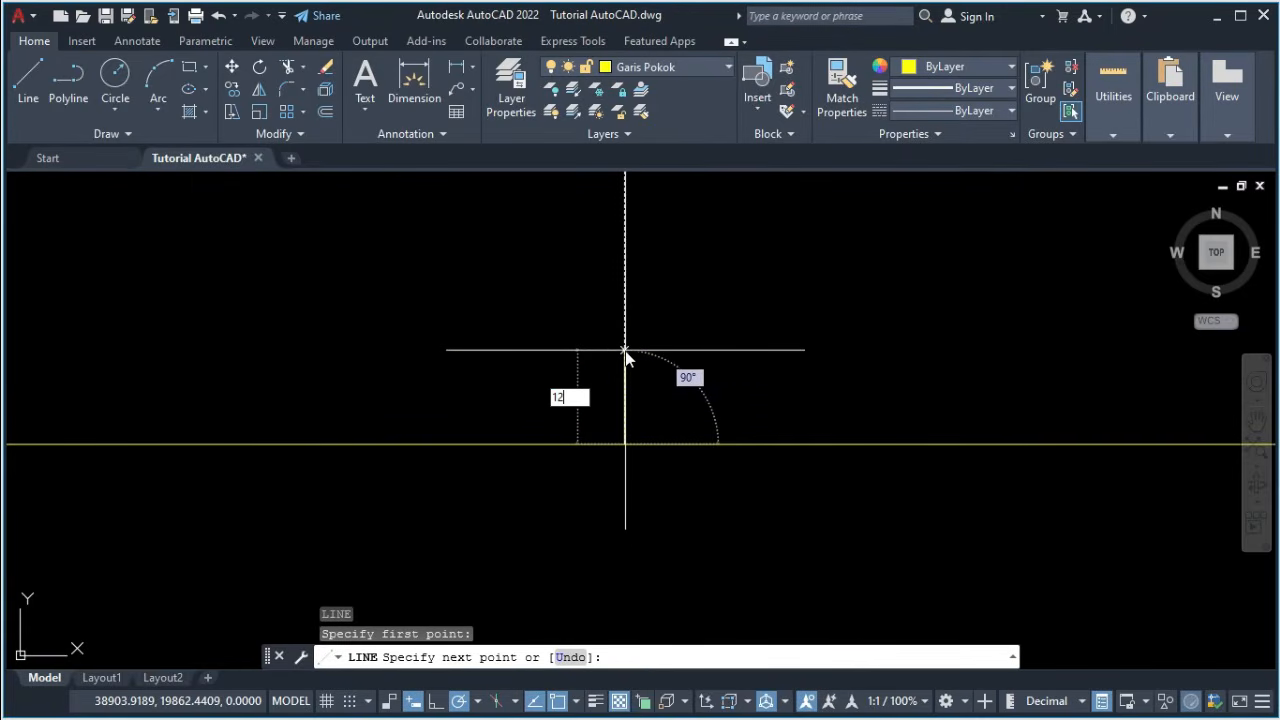
pyautogui.press('Return')
# Continue the line from the top of the 120-unit vertical down to where the horizontal line meets the left pavement edge.
pyautogui.scroll(-5, 625, 351)
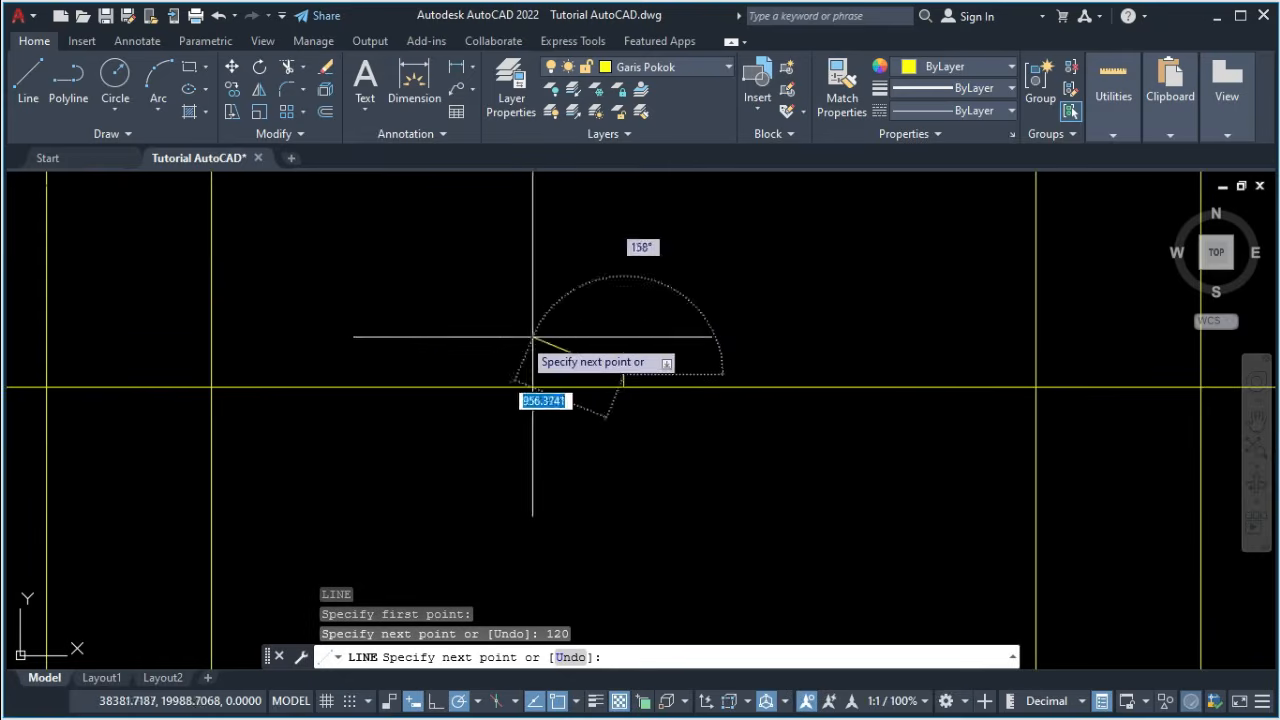
pyautogui.scroll(3, 228, 363)
pyautogui.scroll(2, 228, 363)
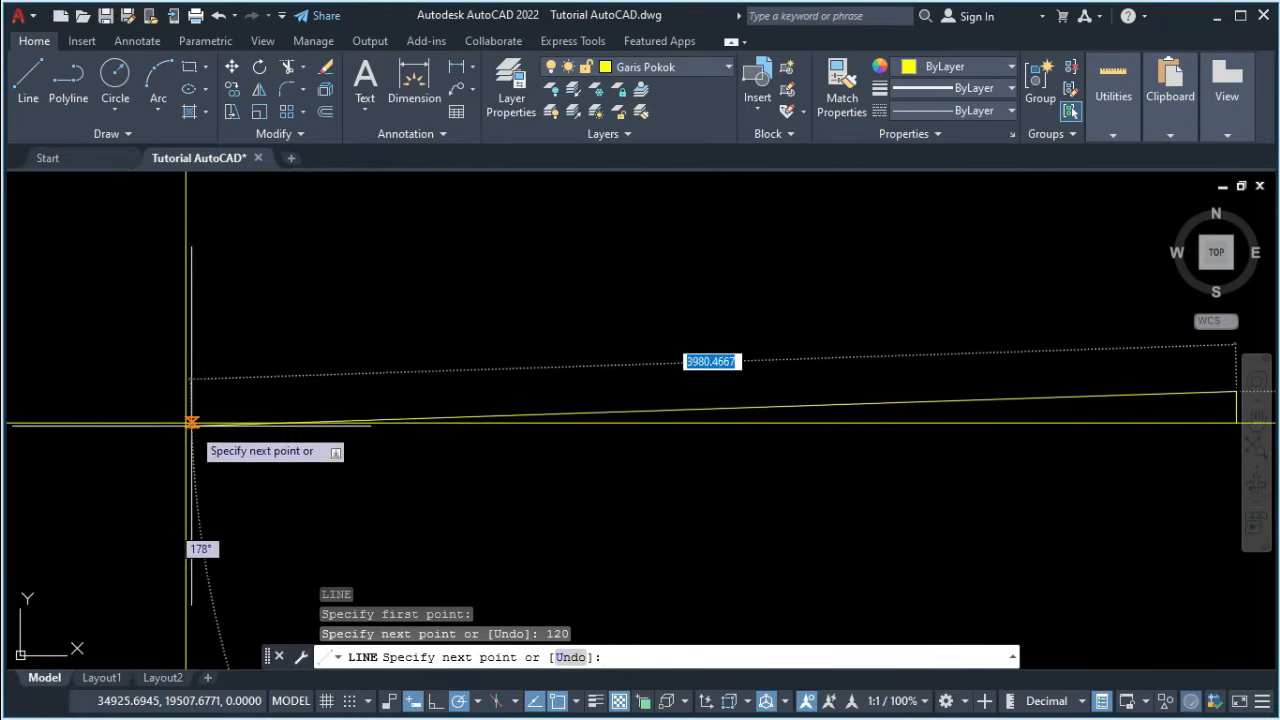
pyautogui.click(186, 422)
pyautogui.rightClick(277, 328)
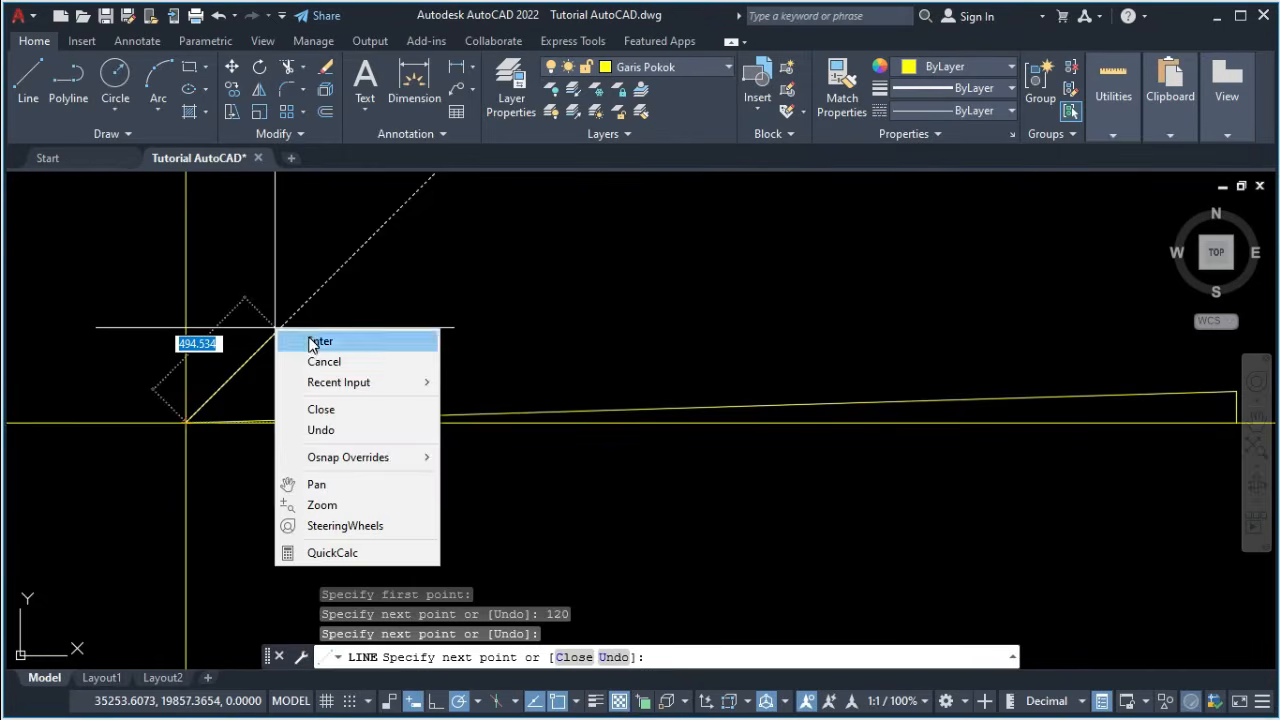
pyautogui.click(311, 345)
# Start a separate line in the empty area above the right half of the road and draw it 100 units to the left.
pyautogui.scroll(-2, 794, 326)
pyautogui.moveTo(872, 297); pyautogui.dragTo(450, 370, button='middle')
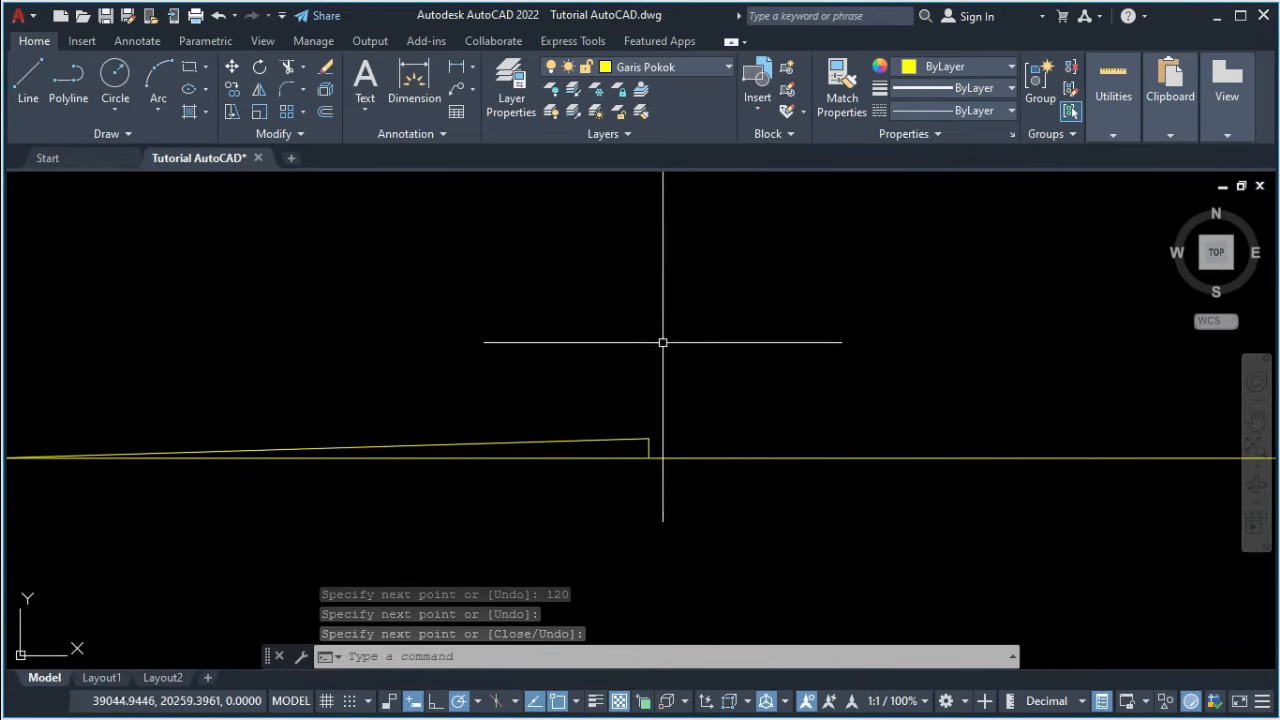
pyautogui.scroll(2, 657, 349)
pyautogui.moveTo(657, 349); pyautogui.dragTo(565, 355, button='middle')
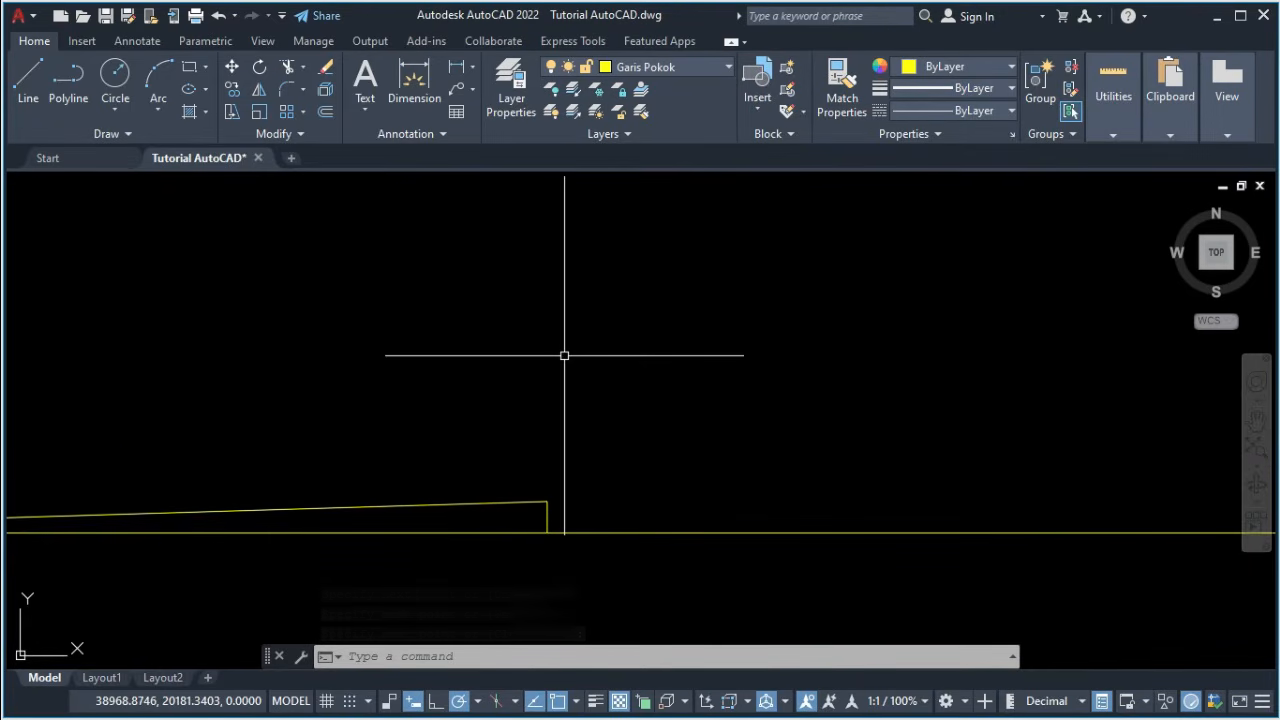
pyautogui.press('Return')
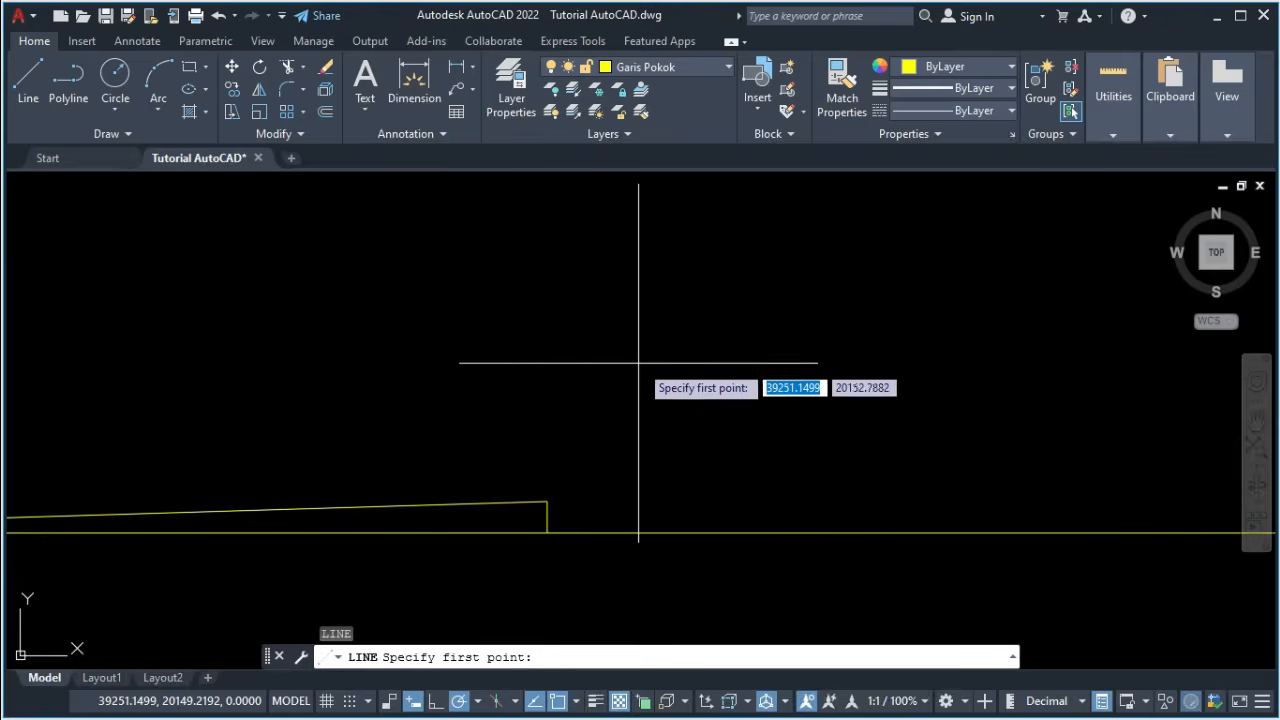
pyautogui.click(743, 364)
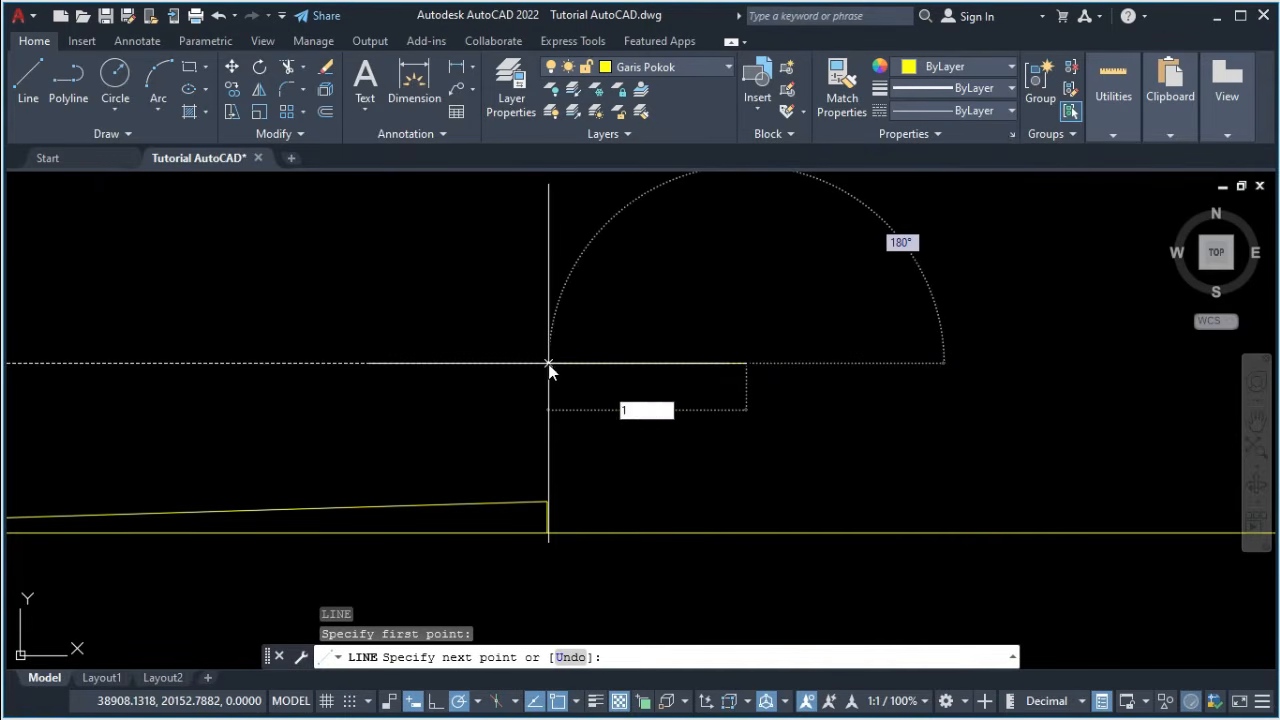
pyautogui.press('Return')
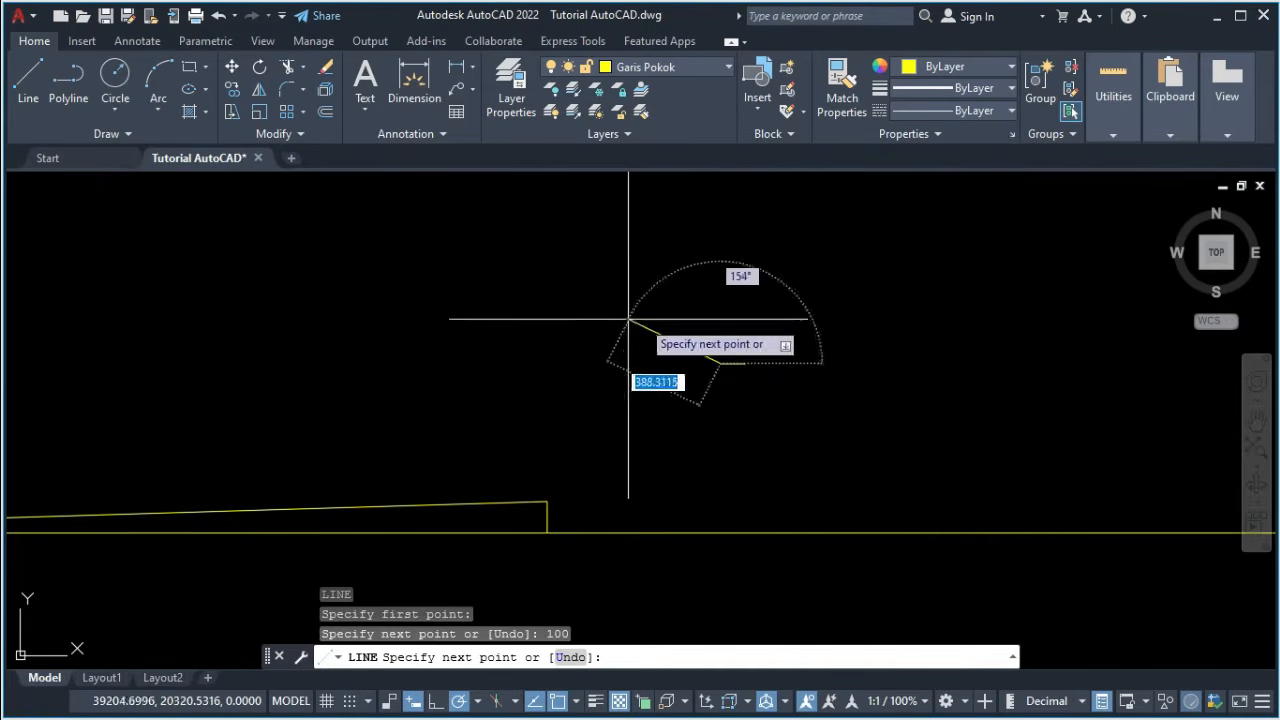
# Continue with a 3-unit vertical segment upward, then a sloped segment back to the start point to form a 3% slope triangle.
pyautogui.scroll(5, 714, 340)
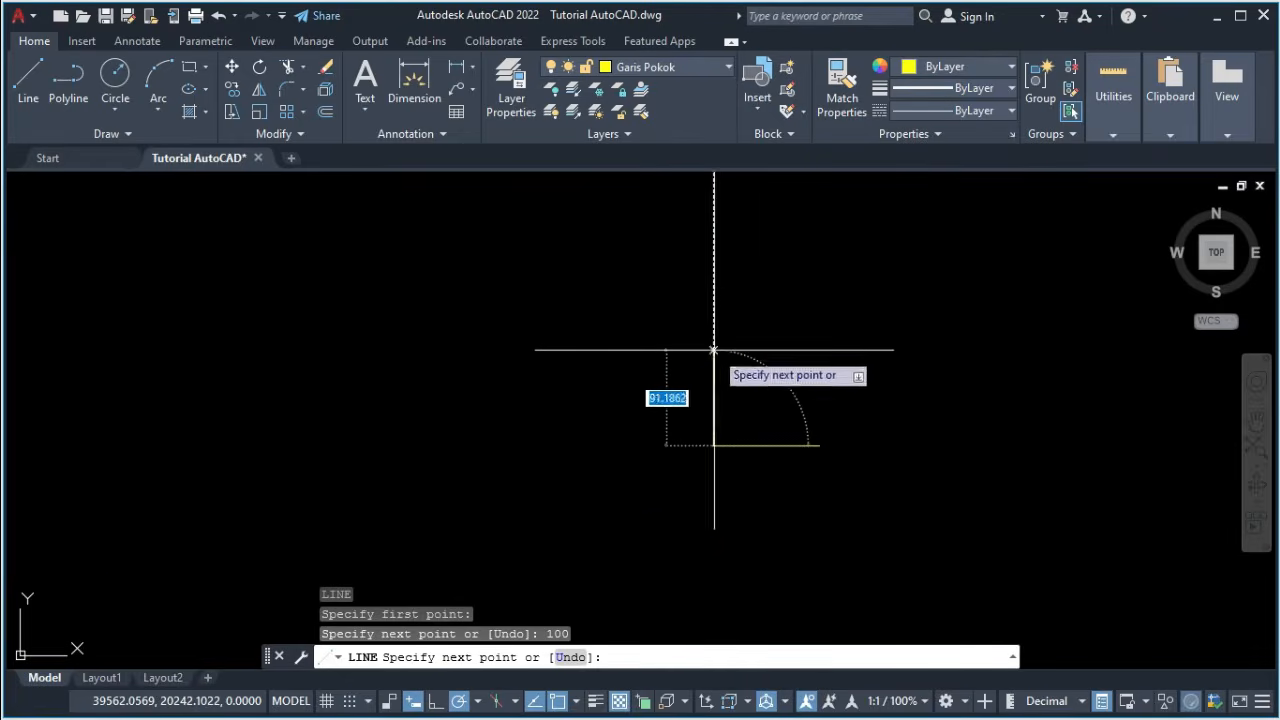
pyautogui.moveTo(706, 371); pyautogui.dragTo(687, 354, button='middle')
pyautogui.scroll(2, 692, 360)
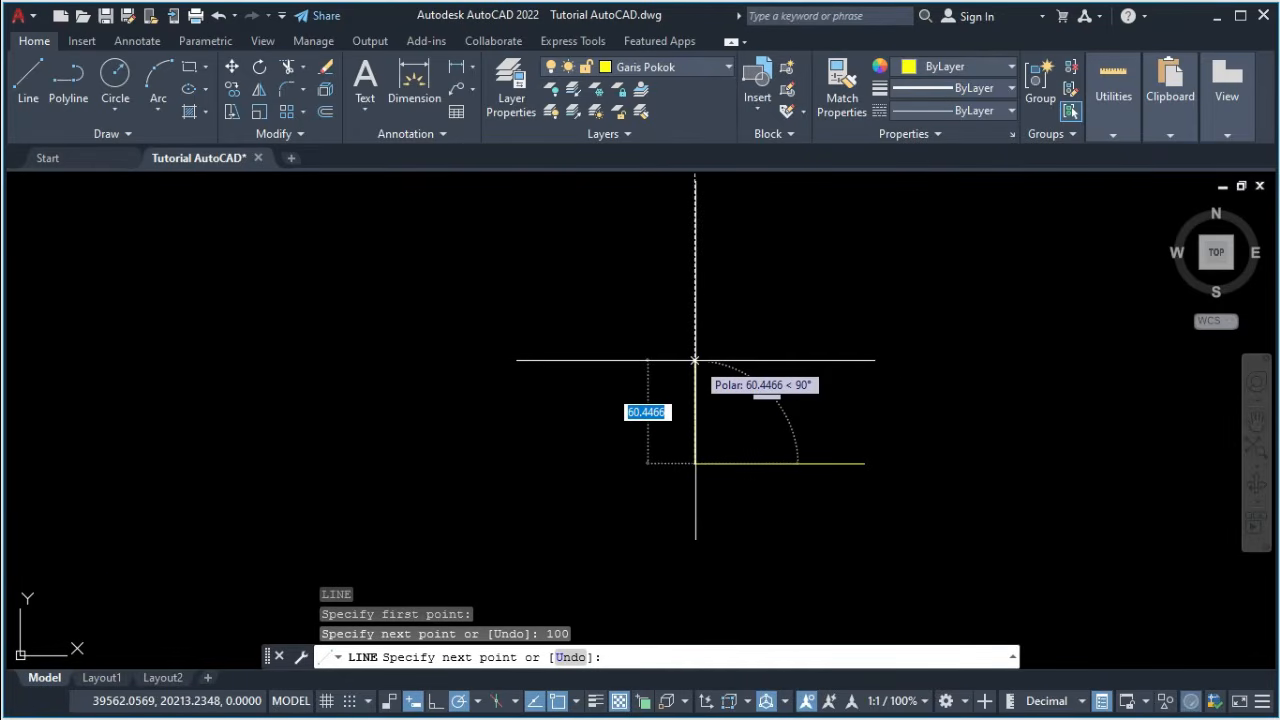
pyautogui.write('3')
pyautogui.press('Return')
pyautogui.scroll(6, 820, 455)
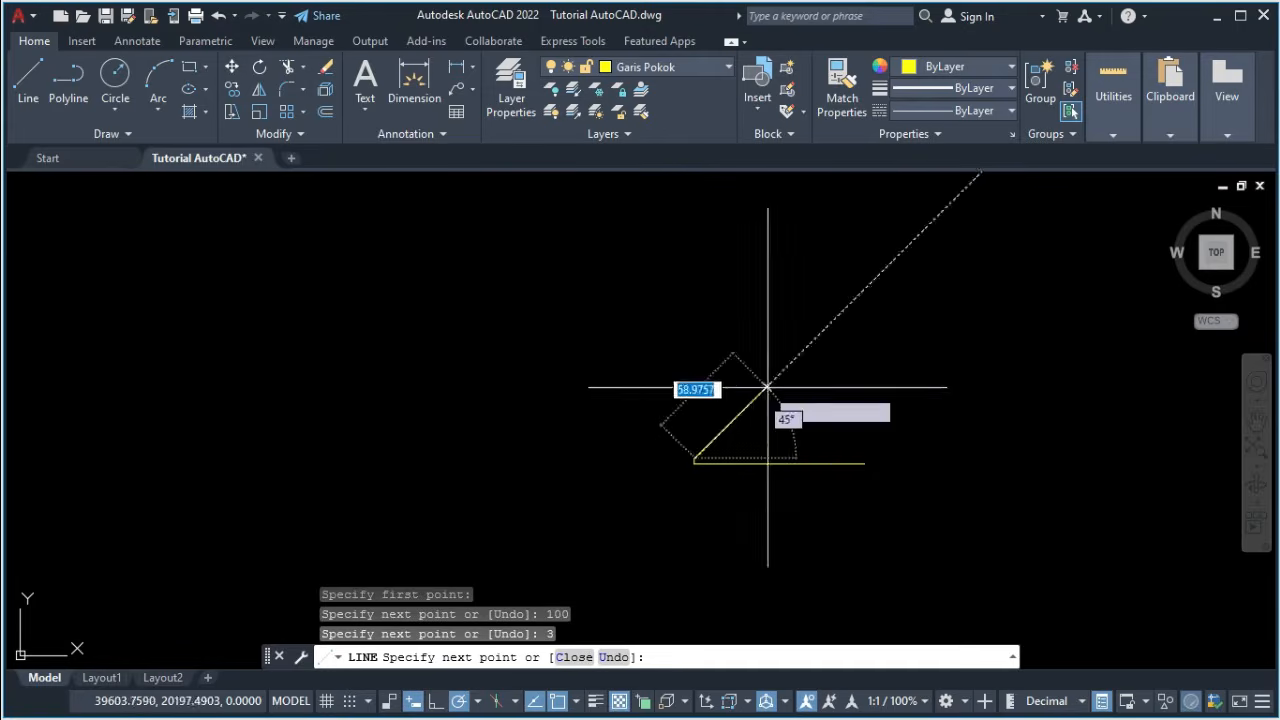
pyautogui.click(1003, 488)
pyautogui.press('Return')
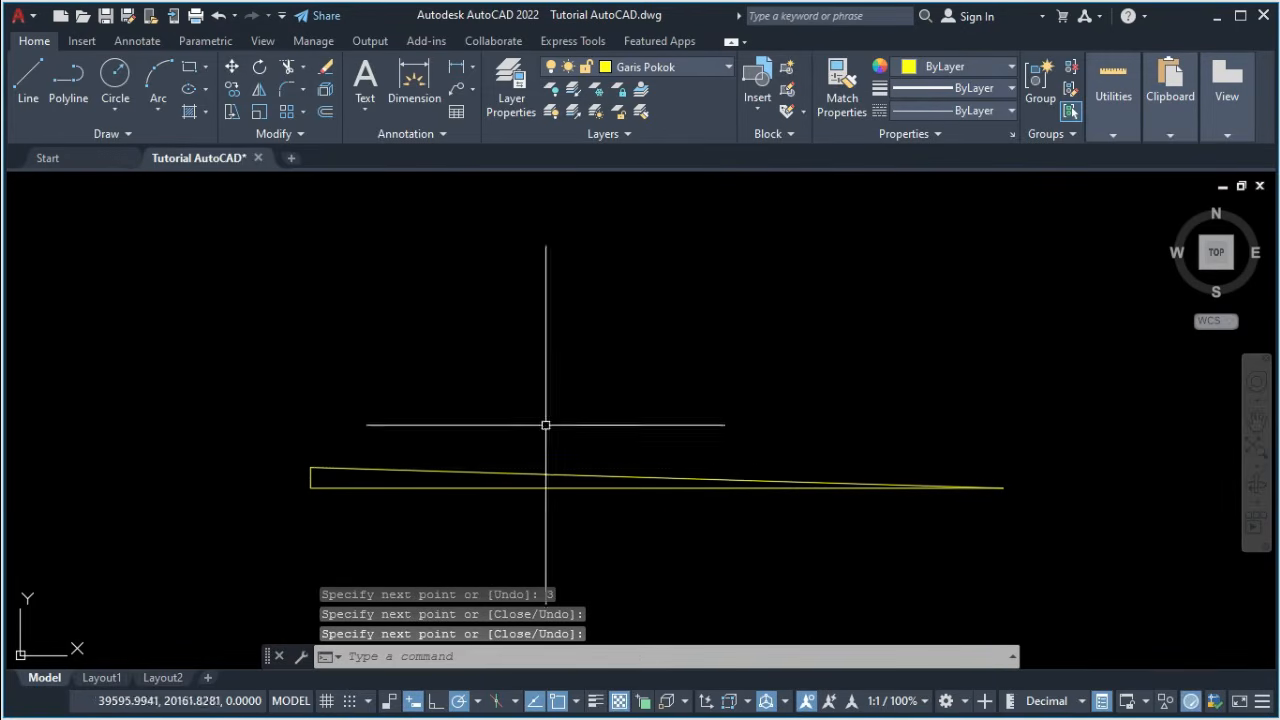
# Move the triangle's sloped line by its upper left end to the top of the 120-unit vertical at the road centre.
pyautogui.click(481, 473)
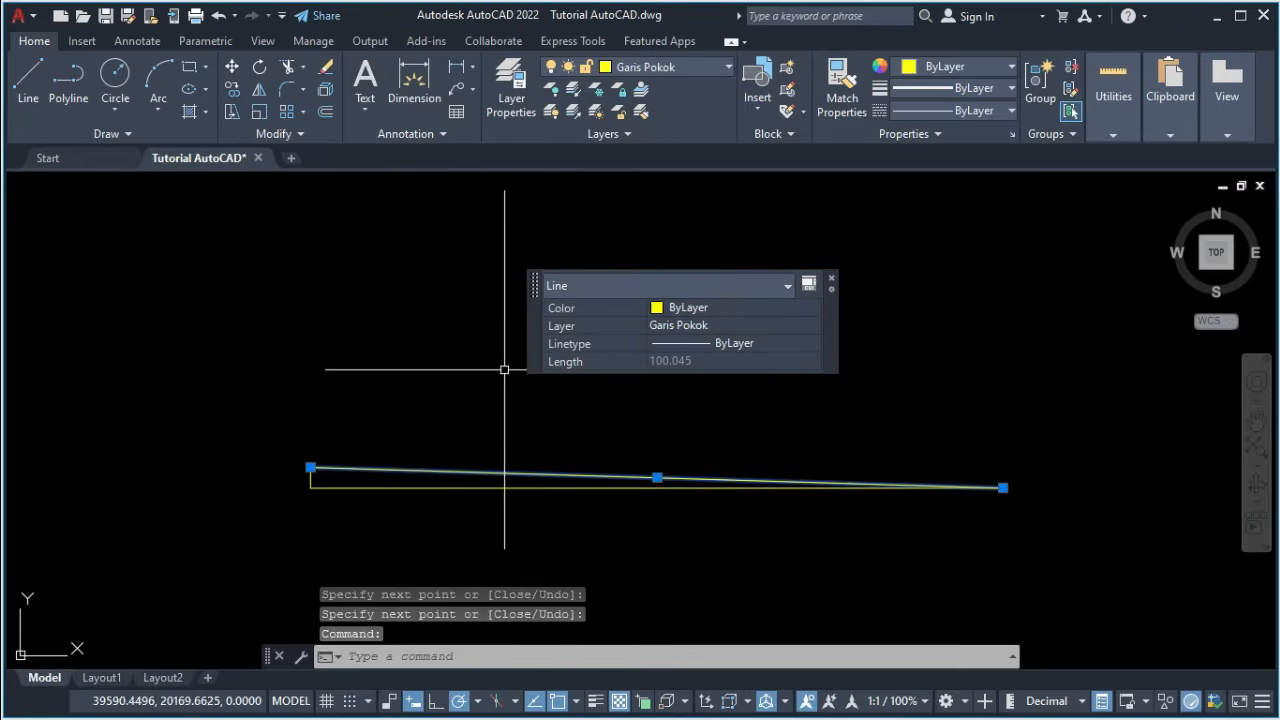
pyautogui.press('Return')
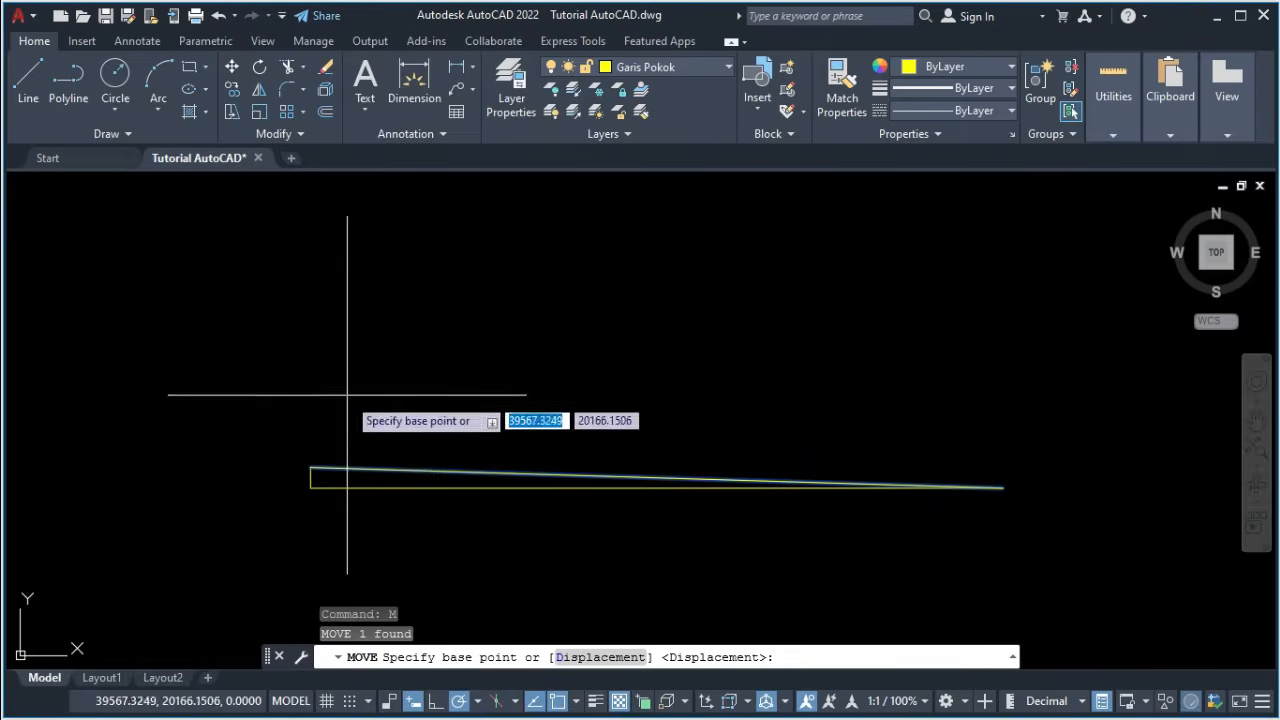
pyautogui.click(323, 467)
pyautogui.scroll(6, 529, 286)
pyautogui.scroll(10, 465, 360)
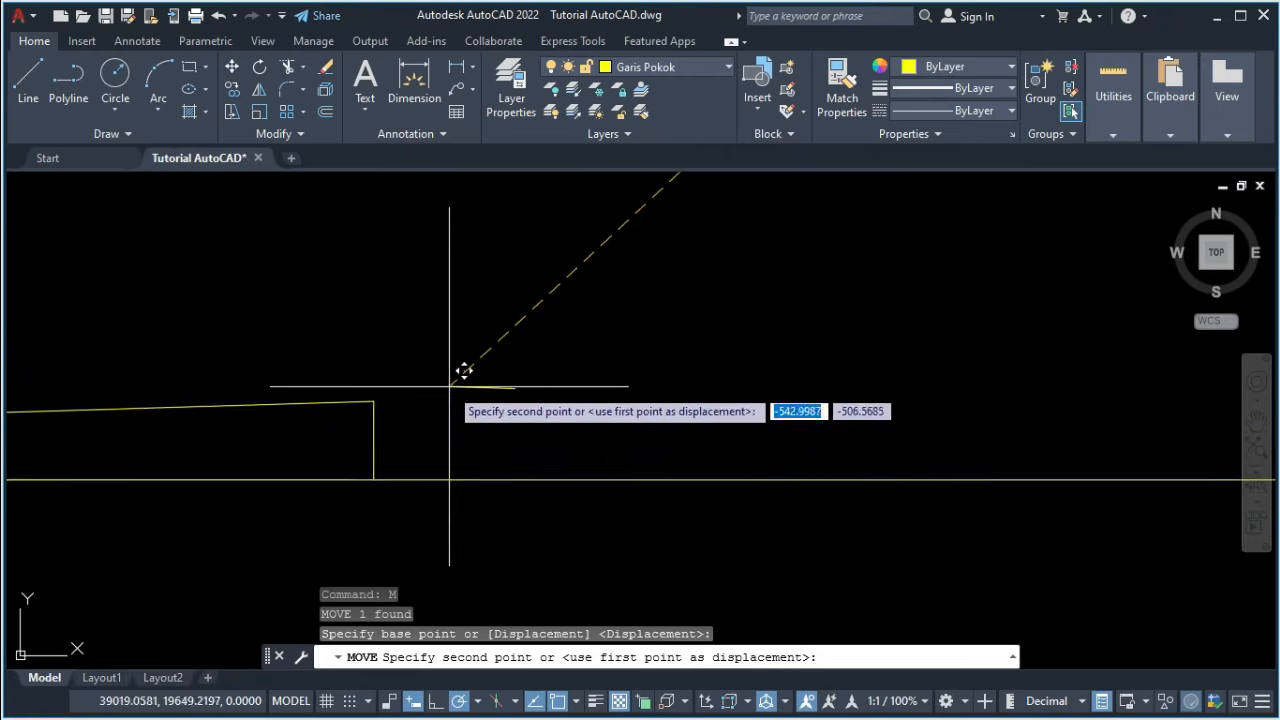
pyautogui.click(329, 408)
# Extend the moved 3% slope line to the right pavement edge.
pyautogui.scroll(-5, 325, 406)
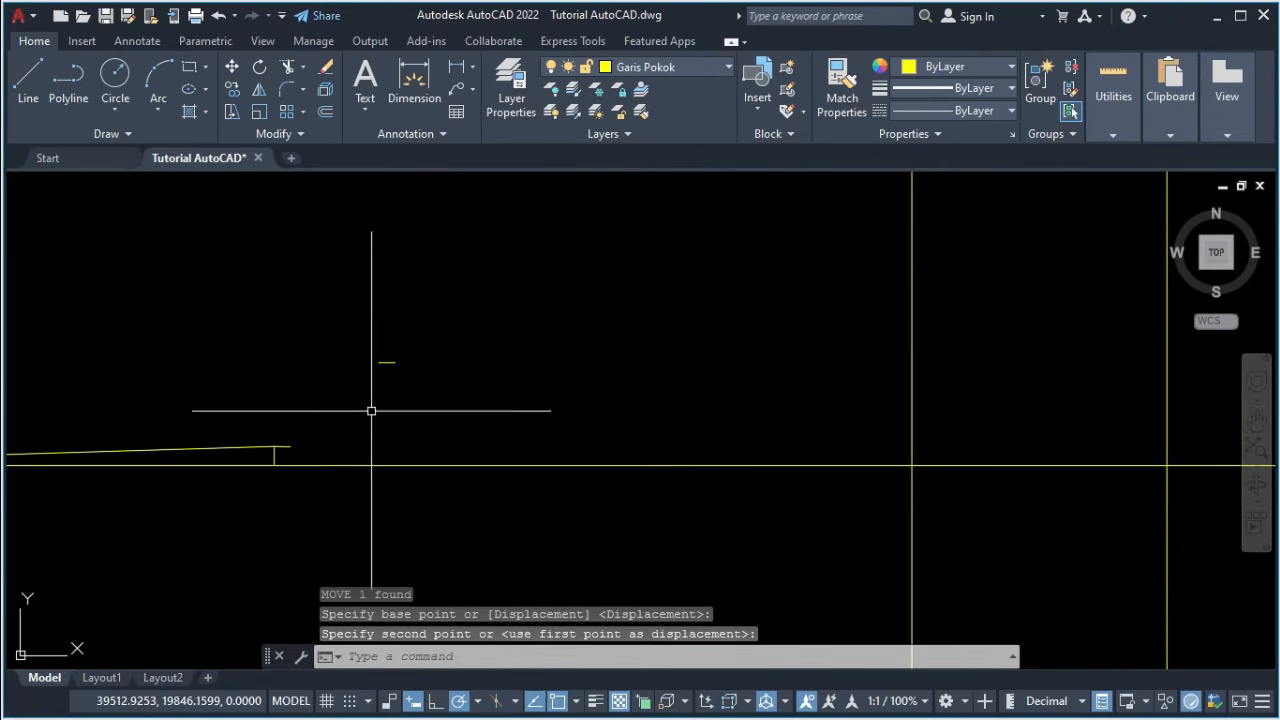
pyautogui.write('EX')
pyautogui.press('Return')
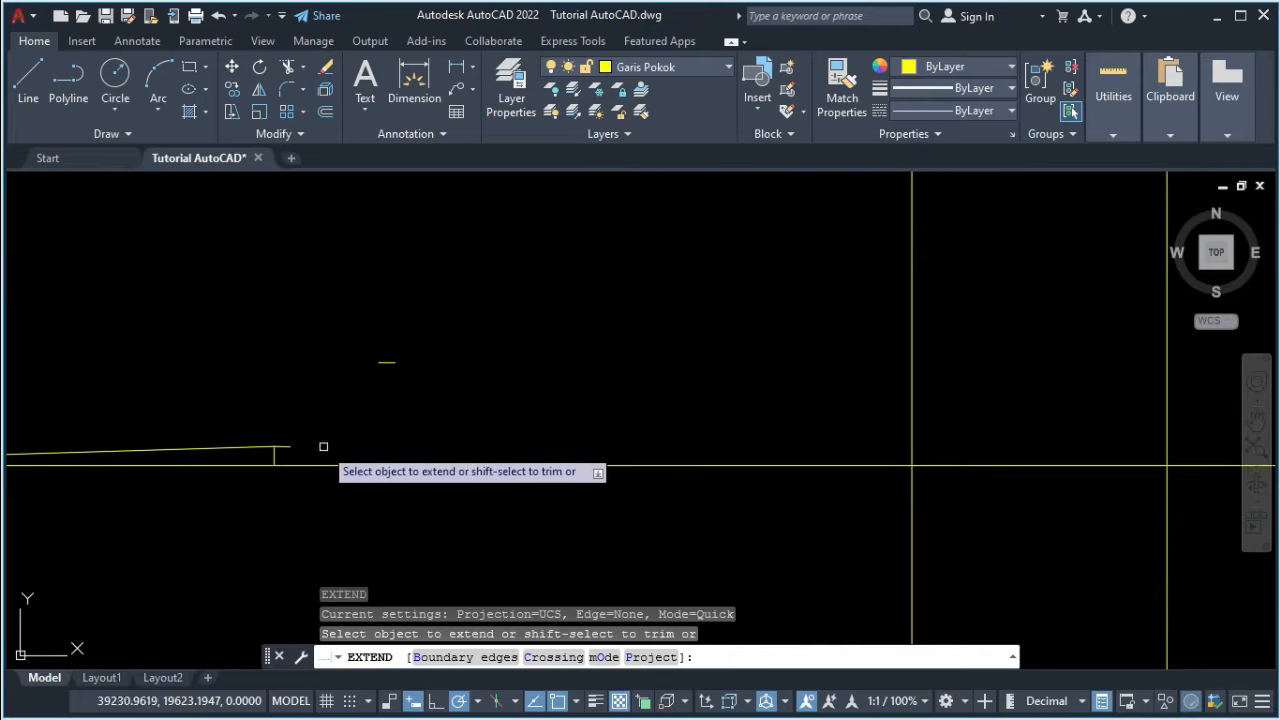
pyautogui.click(289, 448)
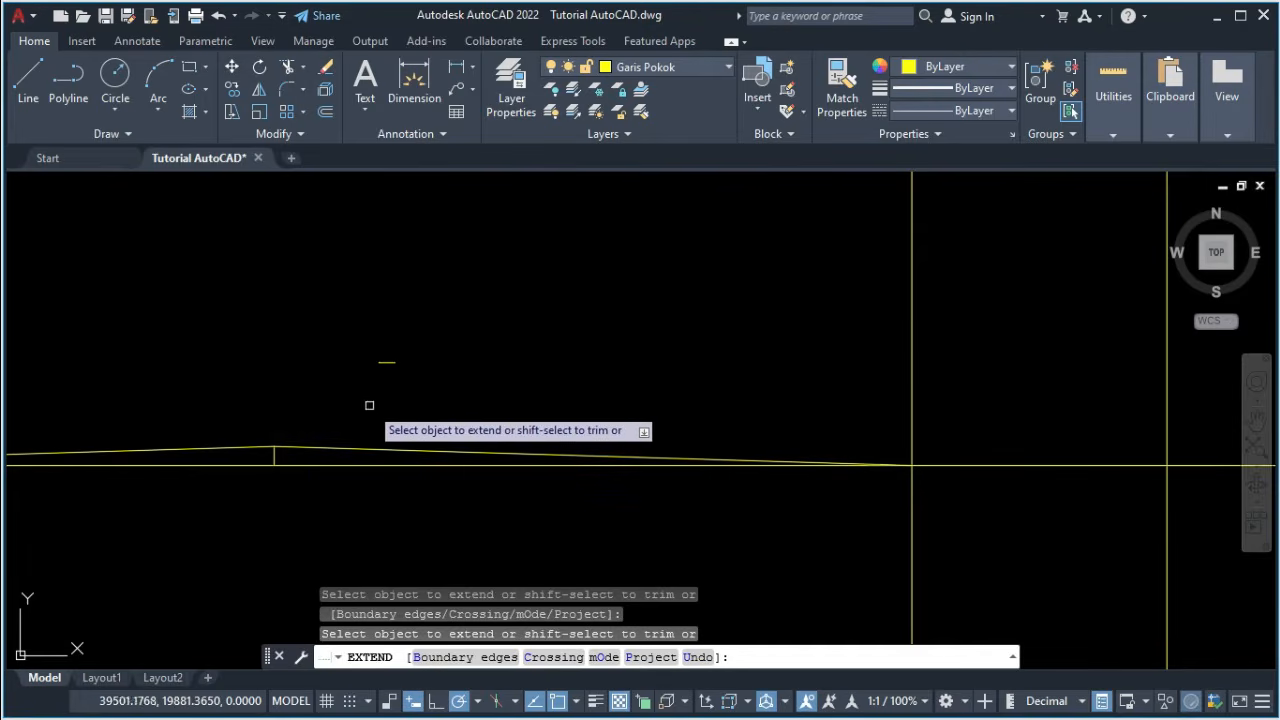
pyautogui.press('Return')
pyautogui.moveTo(433, 375); pyautogui.dragTo(303, 386, button='middle')
pyautogui.scroll(-2, 429, 391)
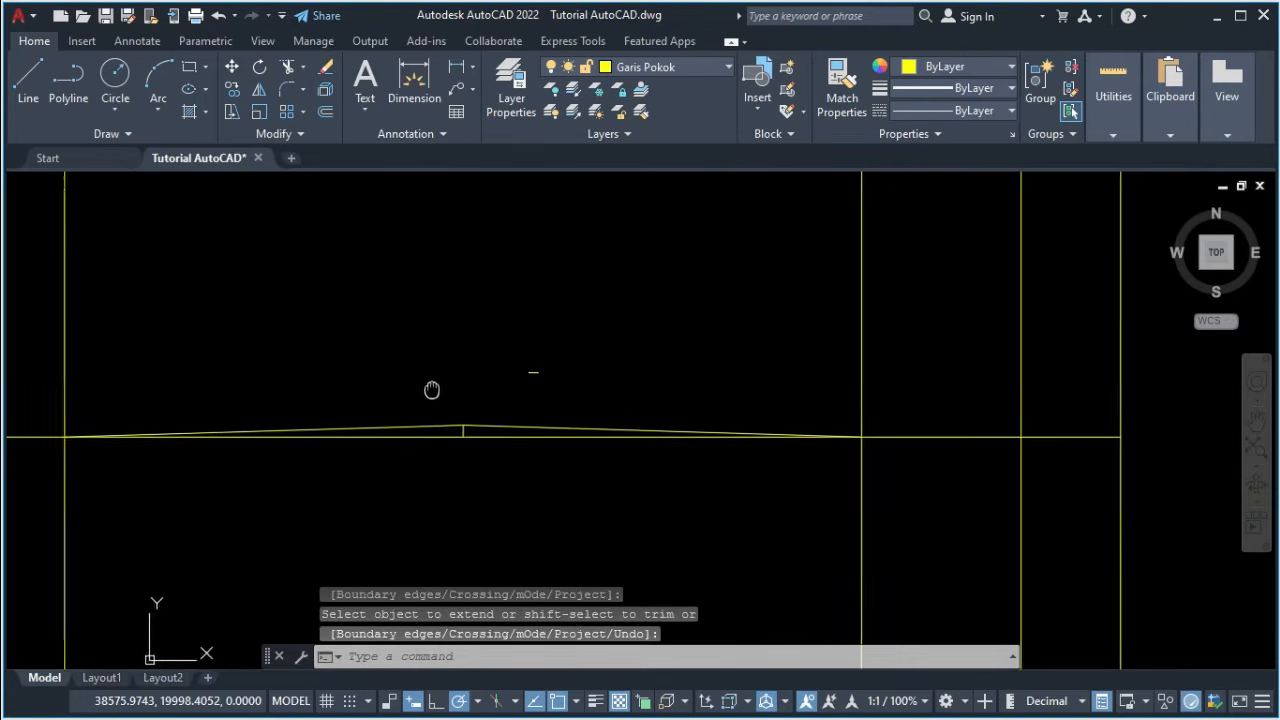
# Delete the two leftover lines of the 3% slope triangle above the road.
pyautogui.scroll(3, 478, 393)
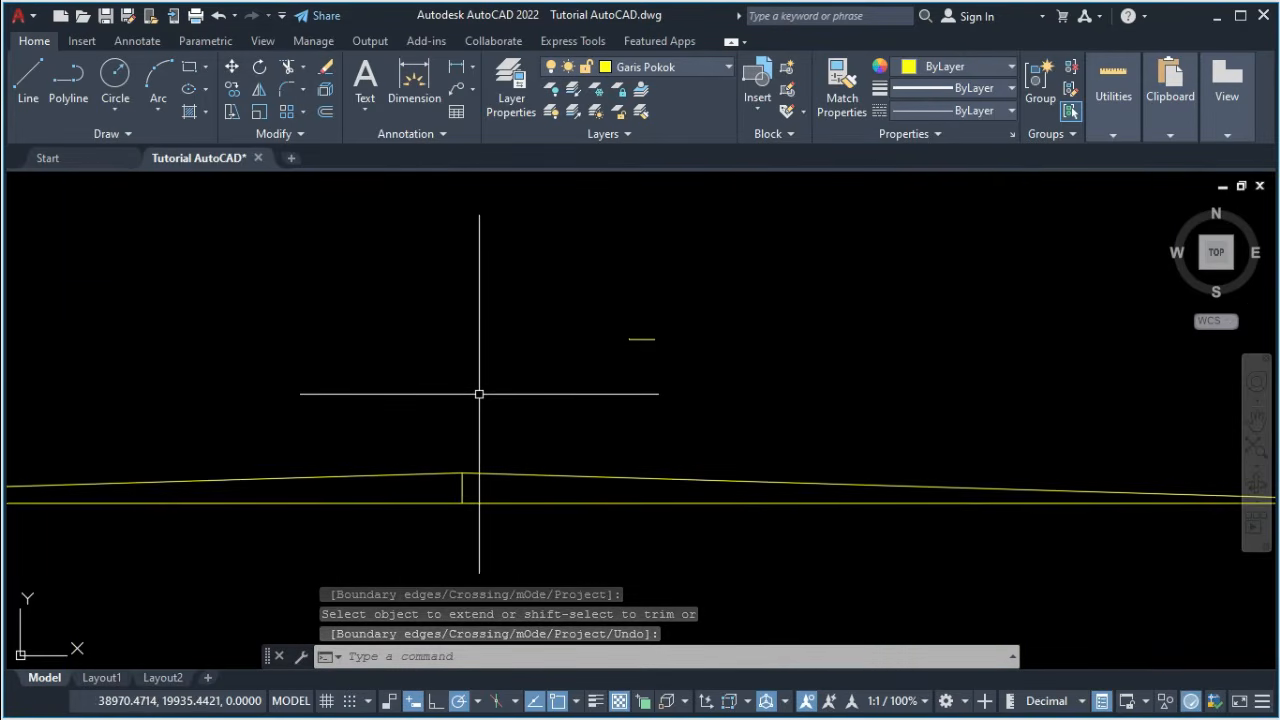
pyautogui.click(697, 372)
pyautogui.click(584, 307)
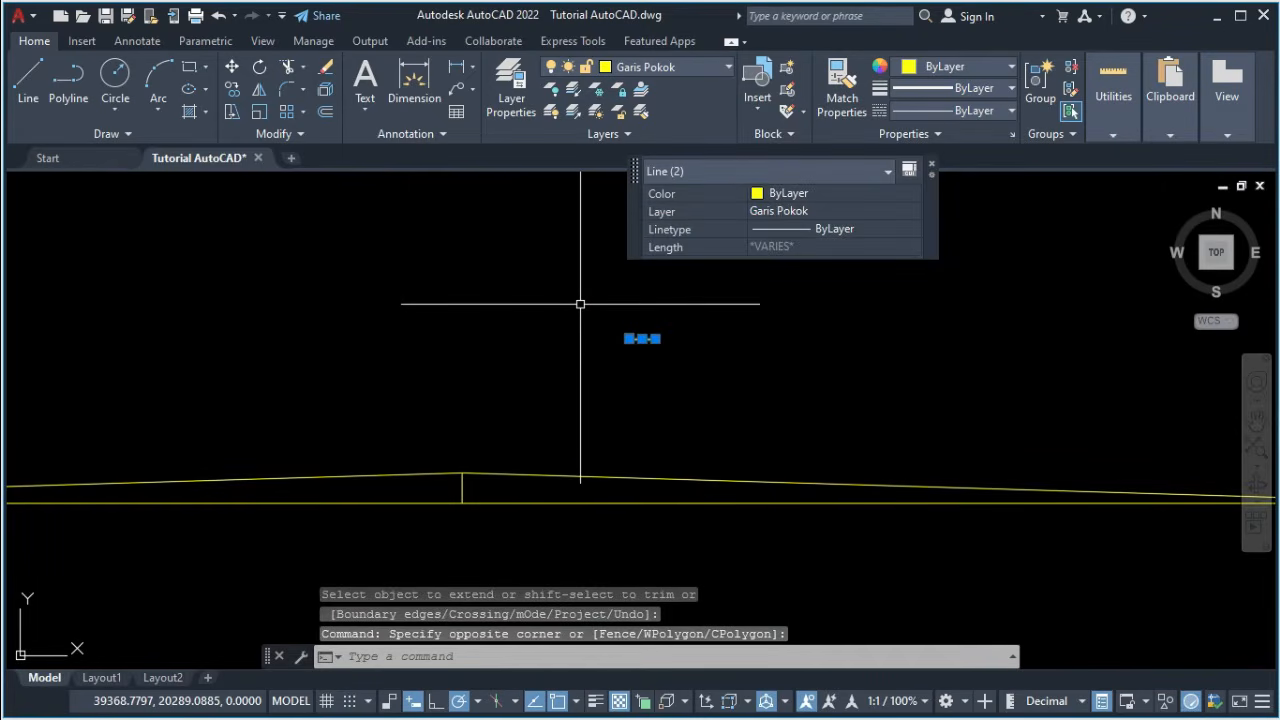
pyautogui.press('Escape')
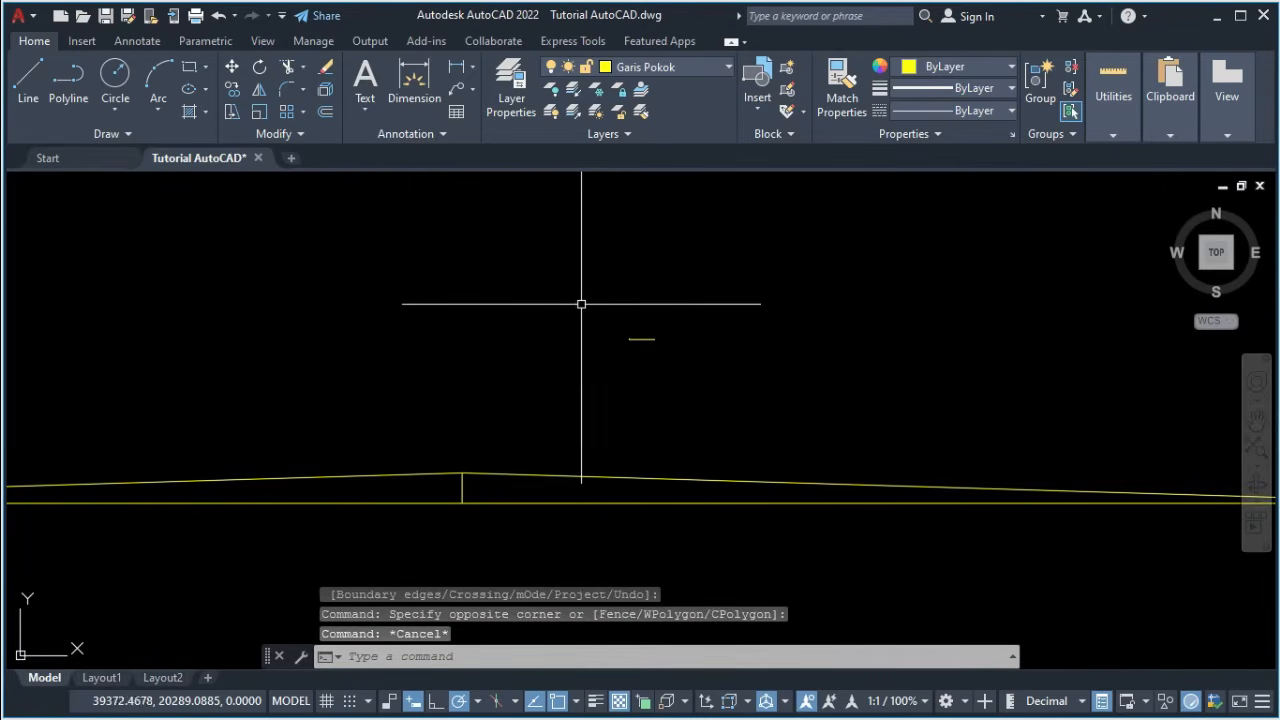
pyautogui.click(743, 360)
pyautogui.click(556, 317)
pyautogui.press('Delete')
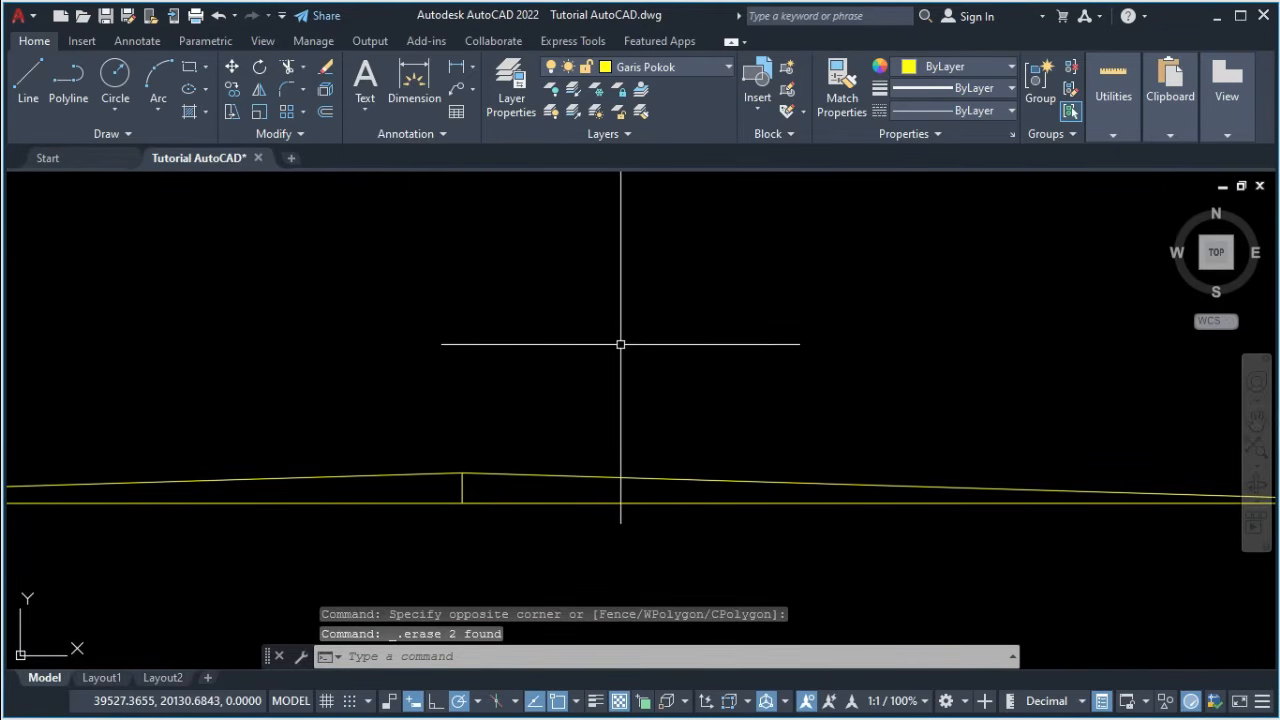
# Check the shoulder slope in the reference PDF, then return to AutoCAD and draw a 100-unit line leftward above the road centre.
pyautogui.hotkey('alt', 'Tab')
pyautogui.hotkey('alt', 'Tab')
pyautogui.hotkey('alt', 'Tab')
pyautogui.hotkey('alt', 'Tab')
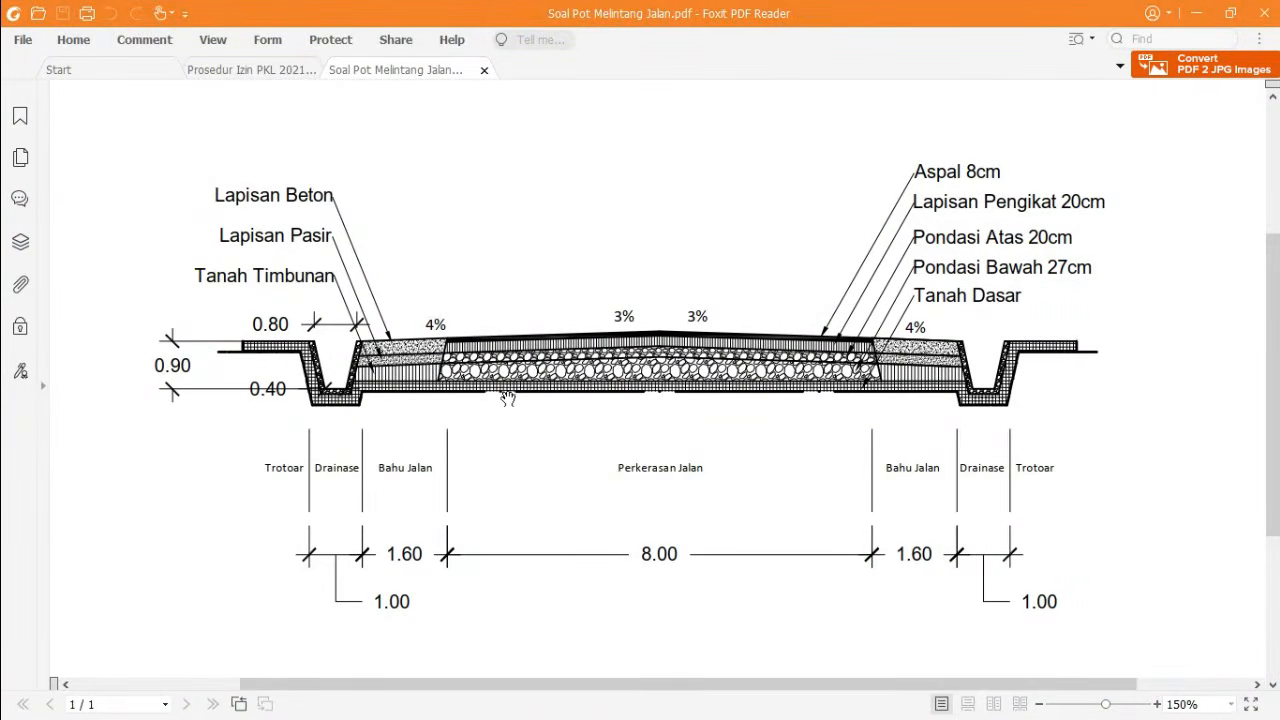
pyautogui.hotkey('alt', 'Tab')
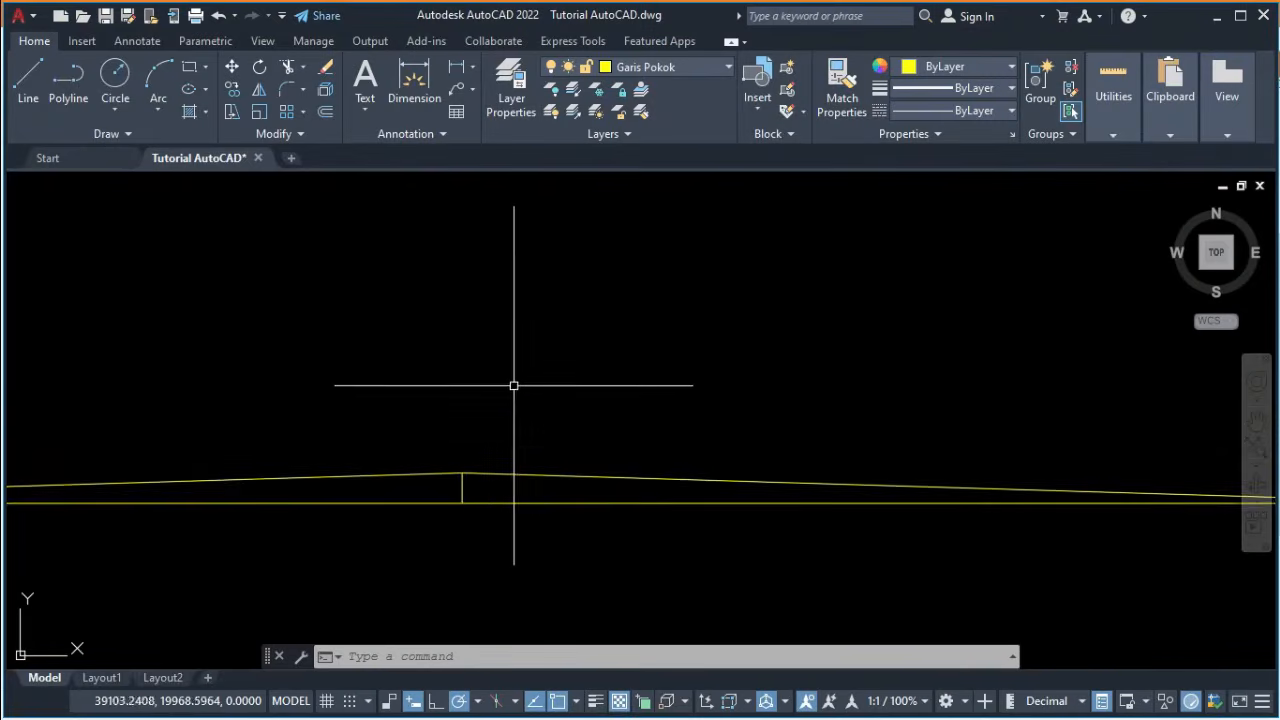
pyautogui.scroll(-3, 514, 385)
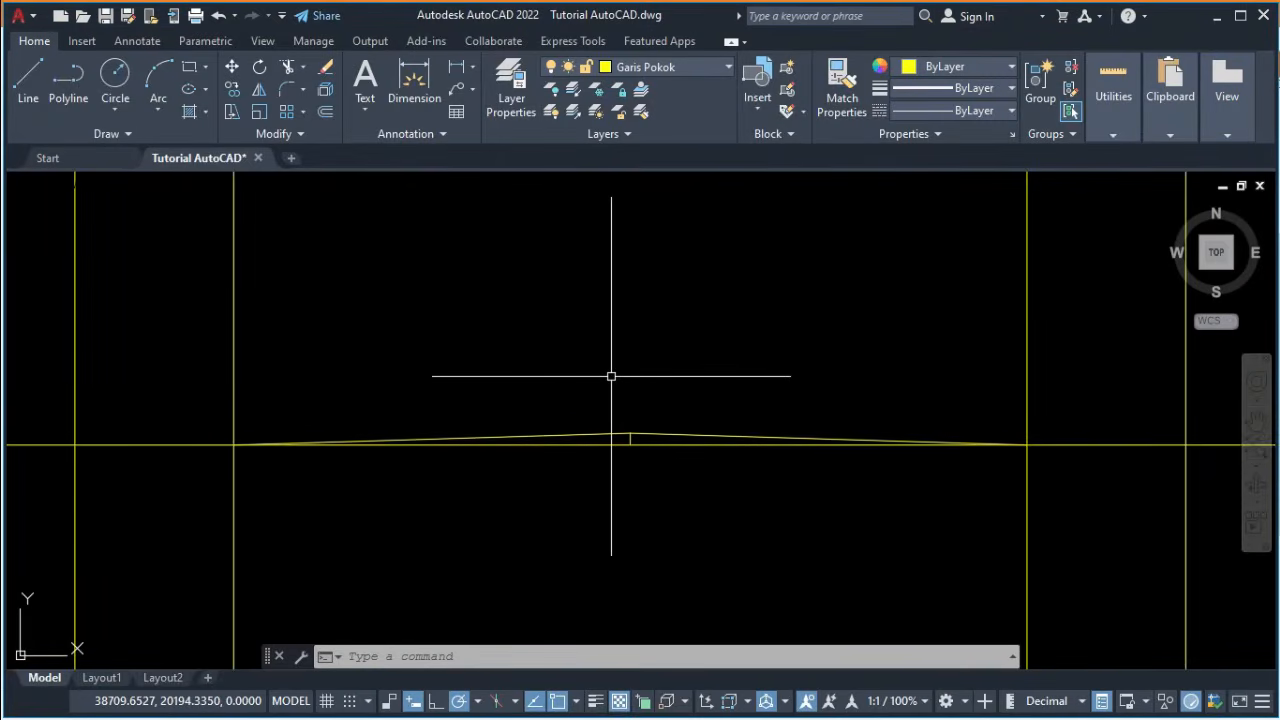
pyautogui.press('Return')
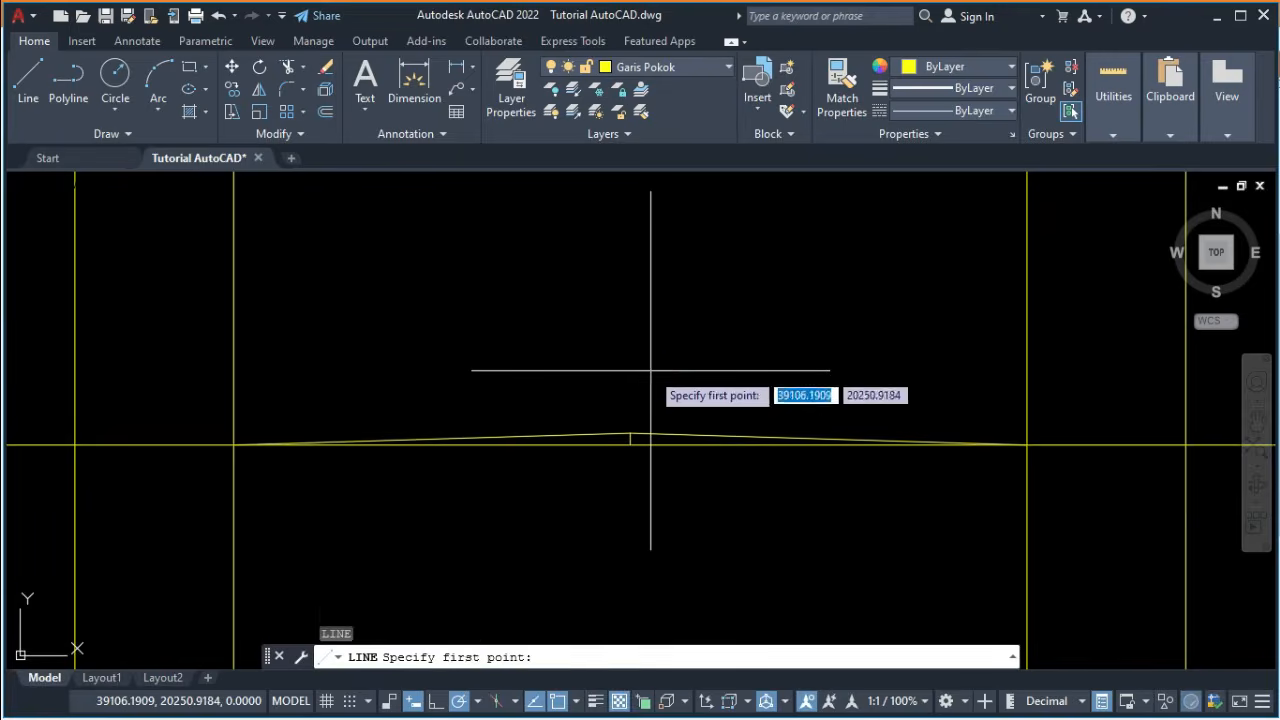
pyautogui.click(651, 371)
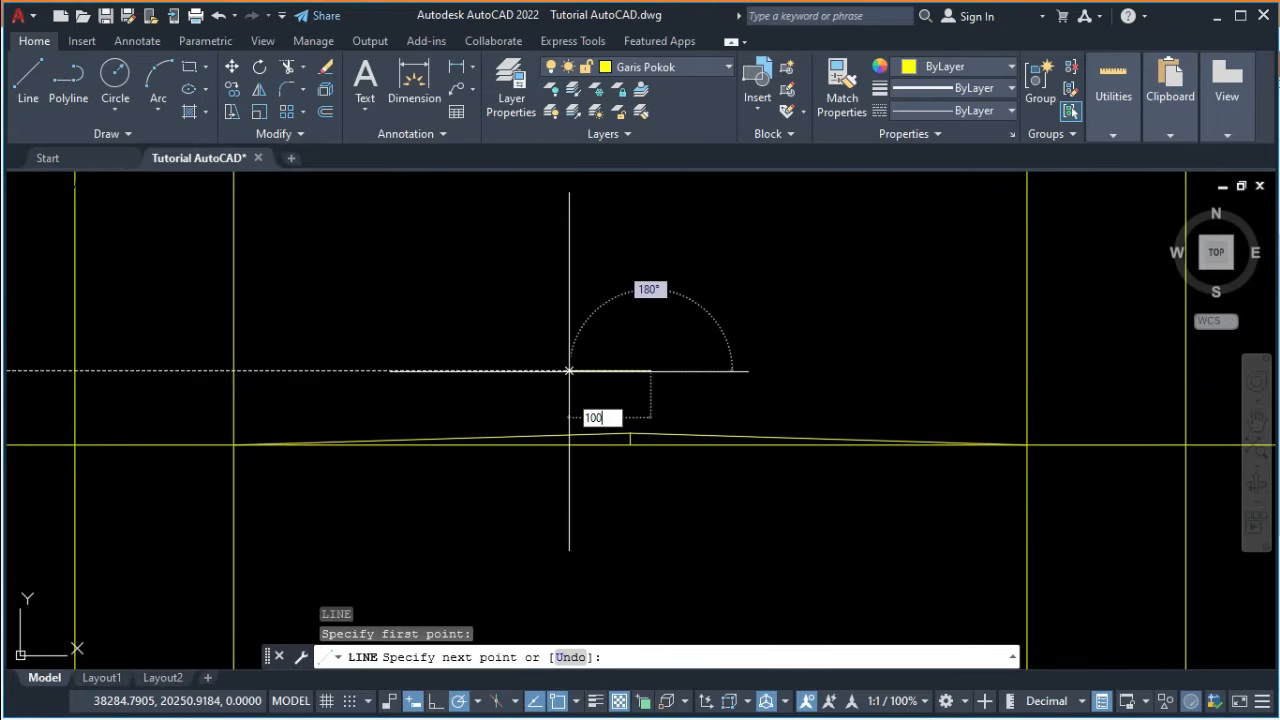
pyautogui.write('100')
pyautogui.press('Return')
# Continue with a 4-unit vertical segment upward and a sloped segment back to the start point to form a 4% slope triangle.
pyautogui.scroll(10, 634, 360)
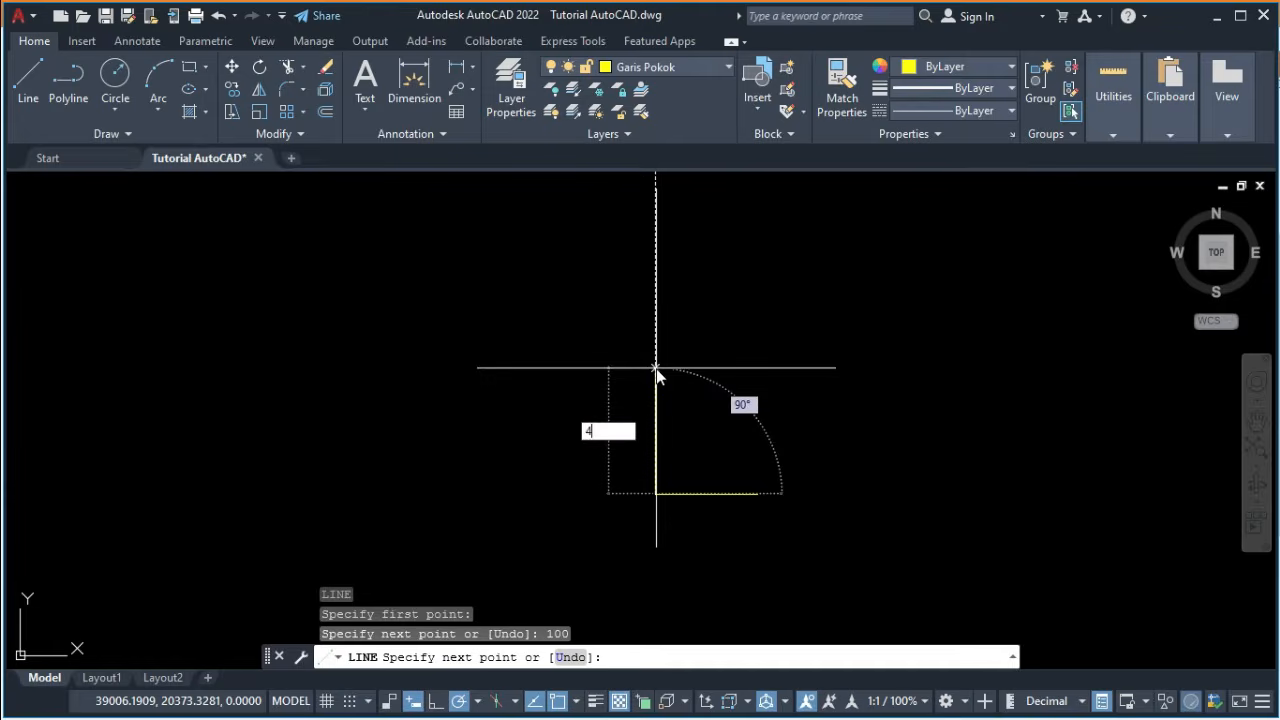
pyautogui.write('4')
pyautogui.press('Return')
pyautogui.scroll(-10, 660, 380)
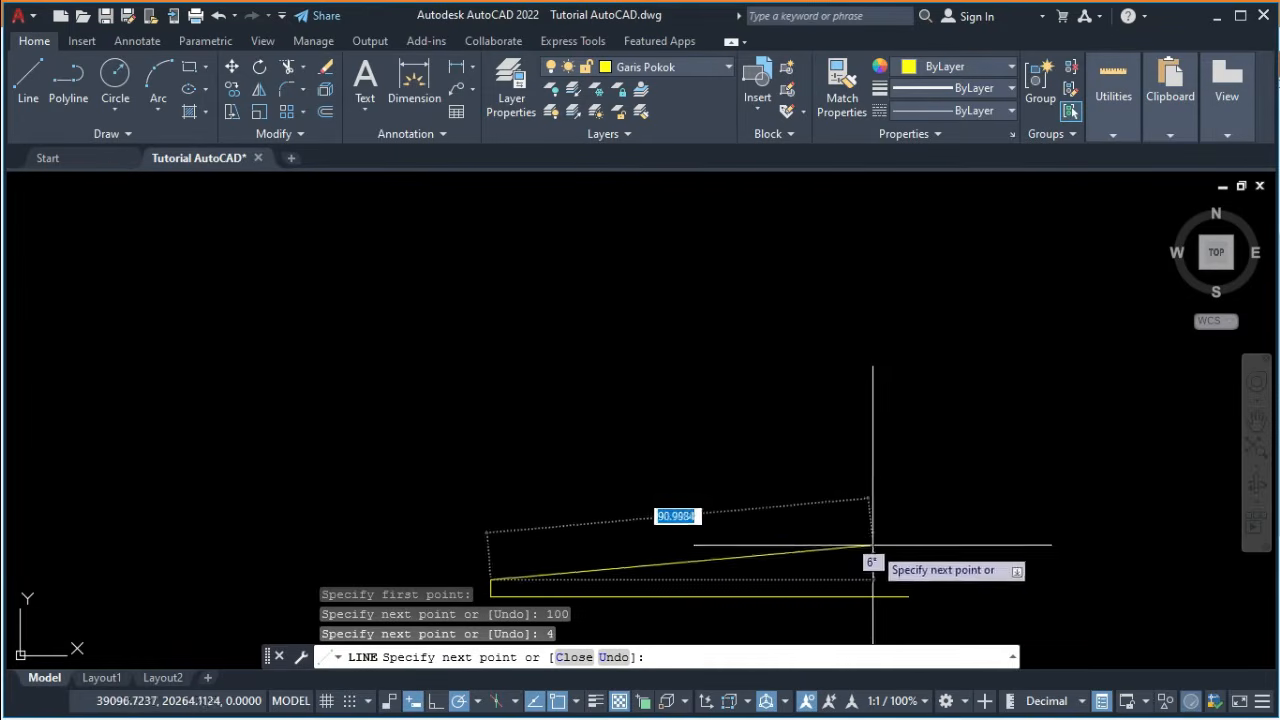
pyautogui.click(908, 597)
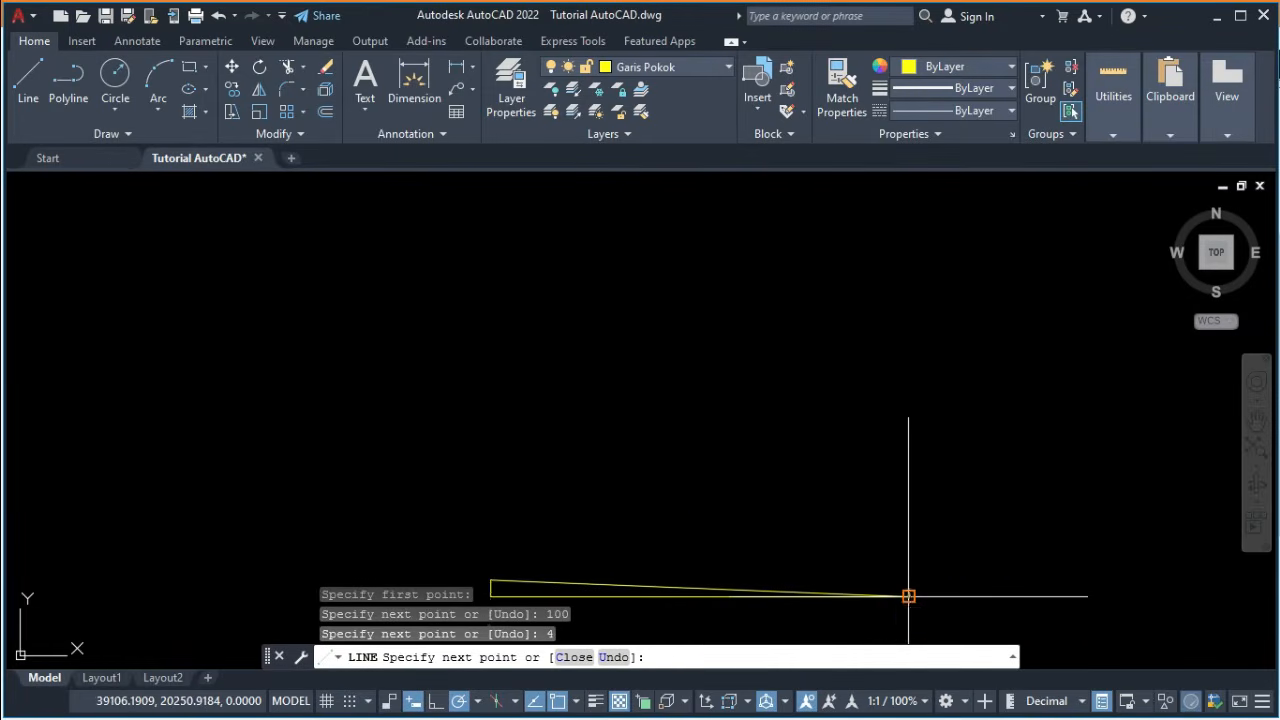
pyautogui.press('Return')
# Move the 4% sloped line by its upper left end to where the right pavement edge meets the horizontal line.
pyautogui.moveTo(622, 457); pyautogui.dragTo(655, 340, button='middle')
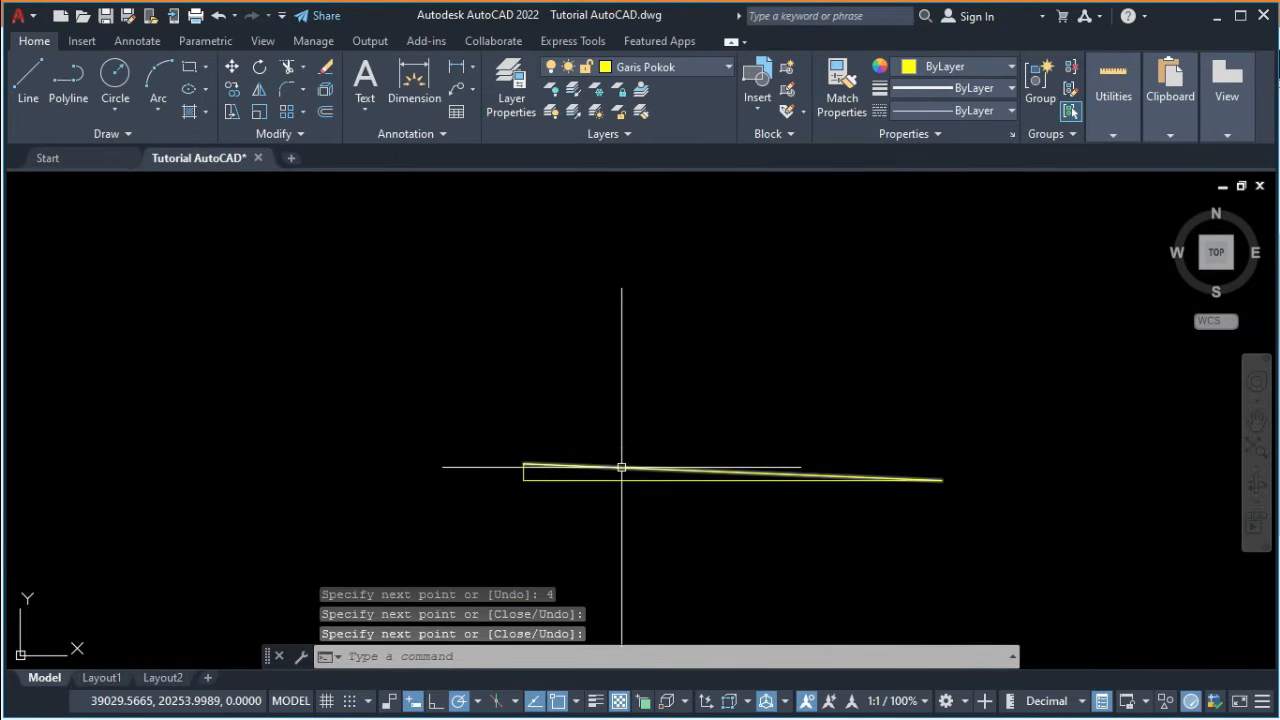
pyautogui.click(617, 464)
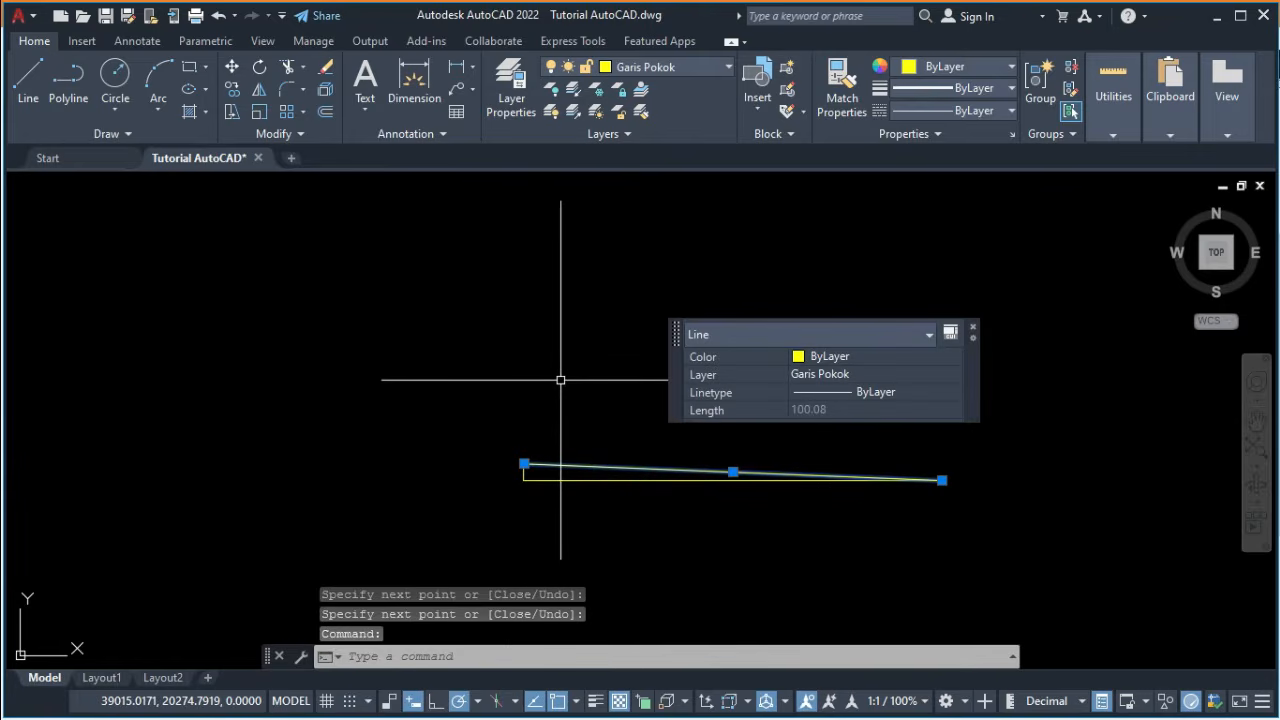
pyautogui.press('Return')
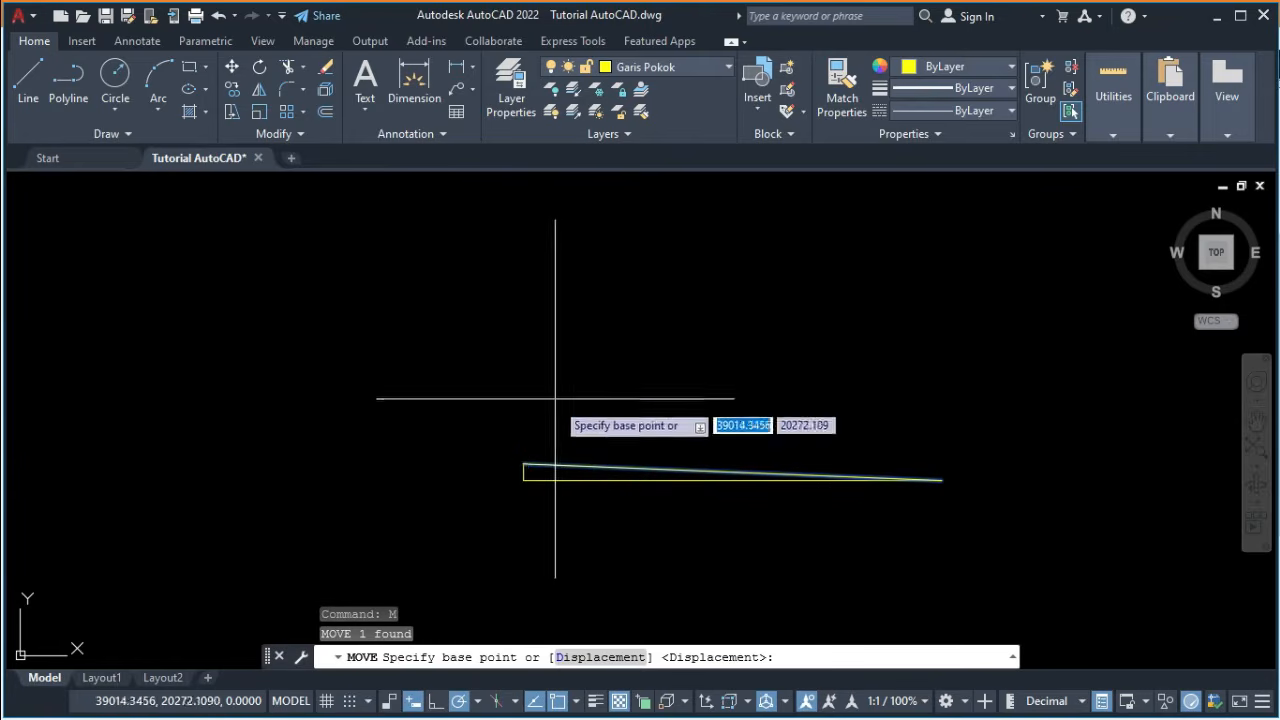
pyautogui.click(524, 463)
pyautogui.scroll(-15, 431, 358)
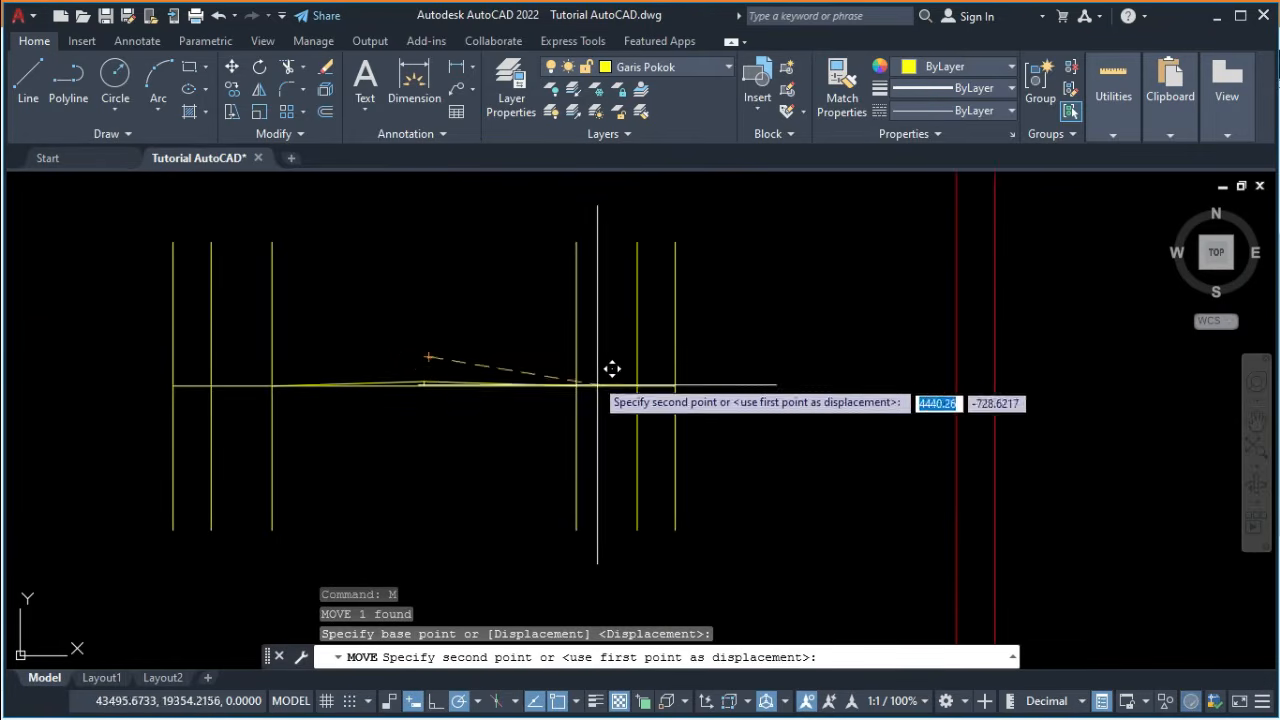
pyautogui.scroll(6, 595, 375)
pyautogui.scroll(4, 493, 500)
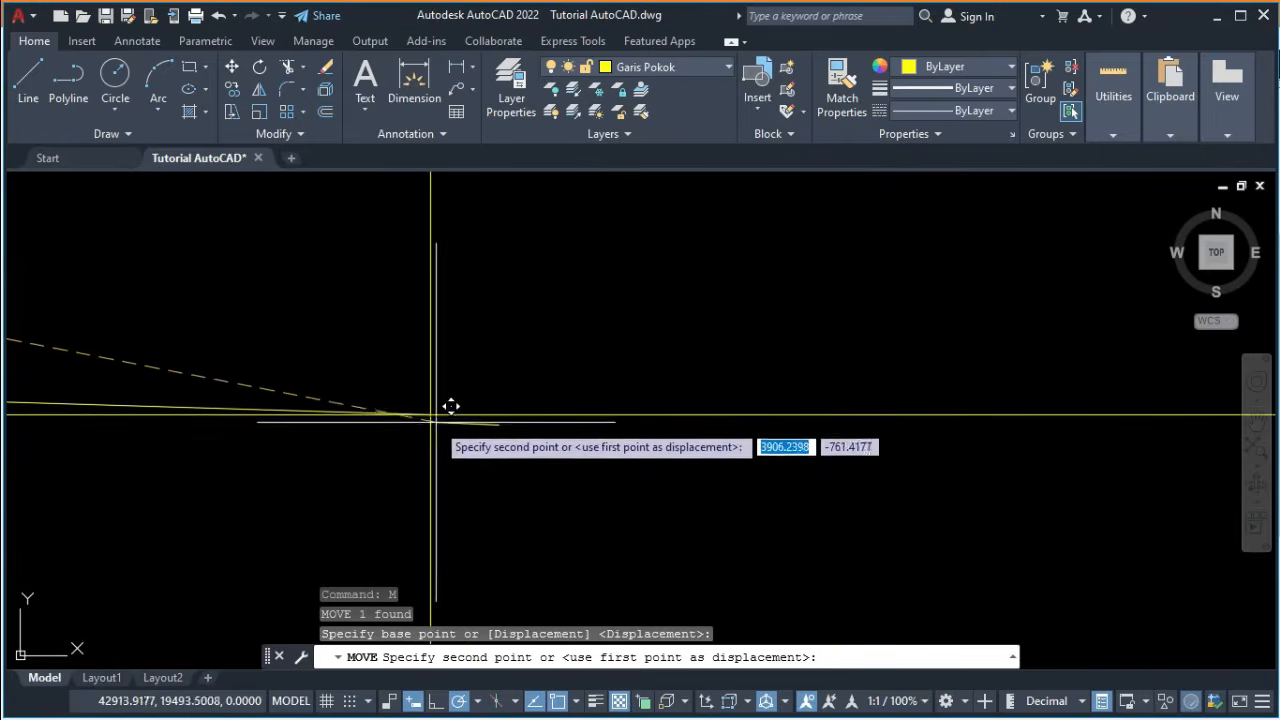
pyautogui.click(431, 414)
# Extend the 4% slope line to the outer edge of the right shoulder.
pyautogui.scroll(-4, 500, 365)
pyautogui.moveTo(531, 334); pyautogui.dragTo(428, 360, button='middle')
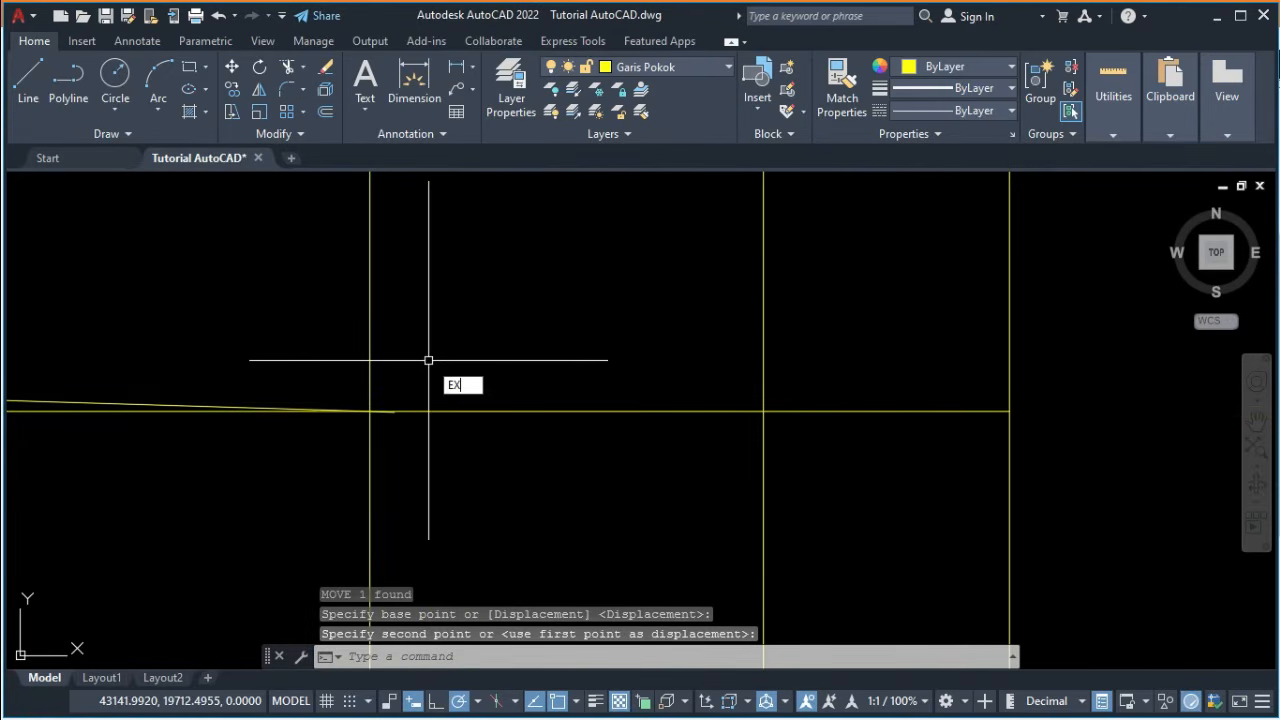
pyautogui.write('EX')
pyautogui.press('Return')
pyautogui.click(391, 414)
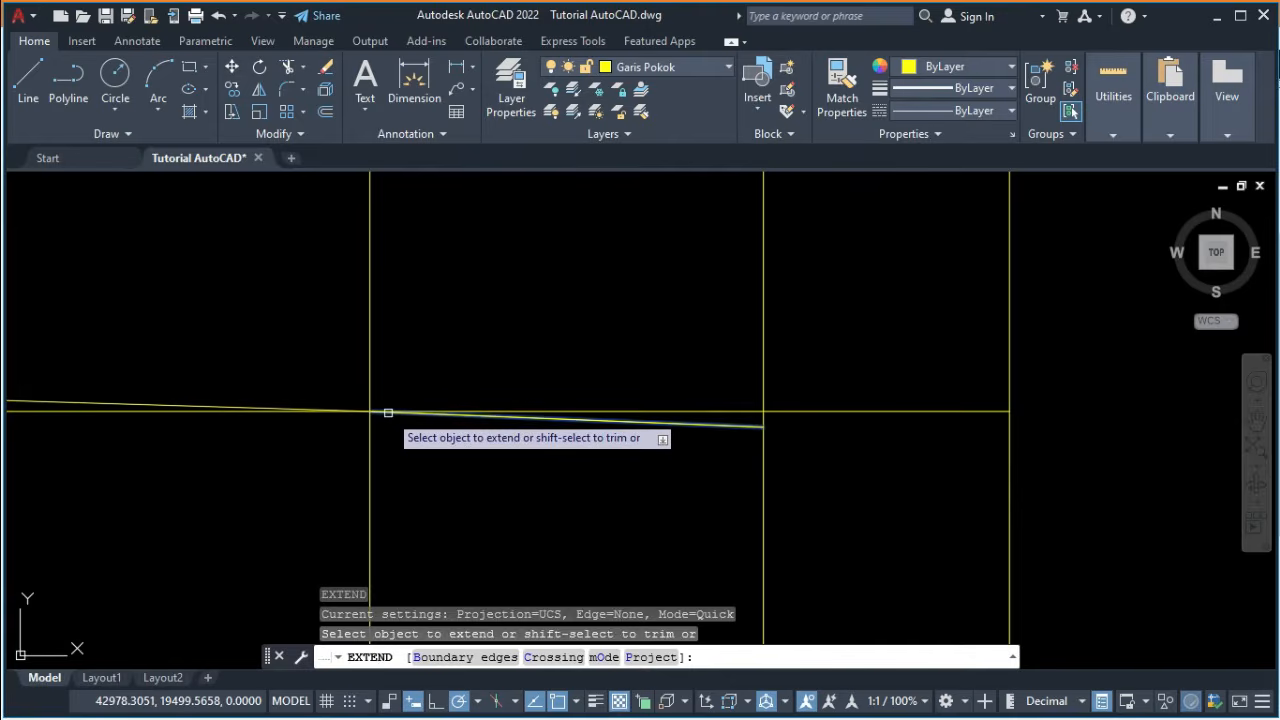
pyautogui.press('Return')
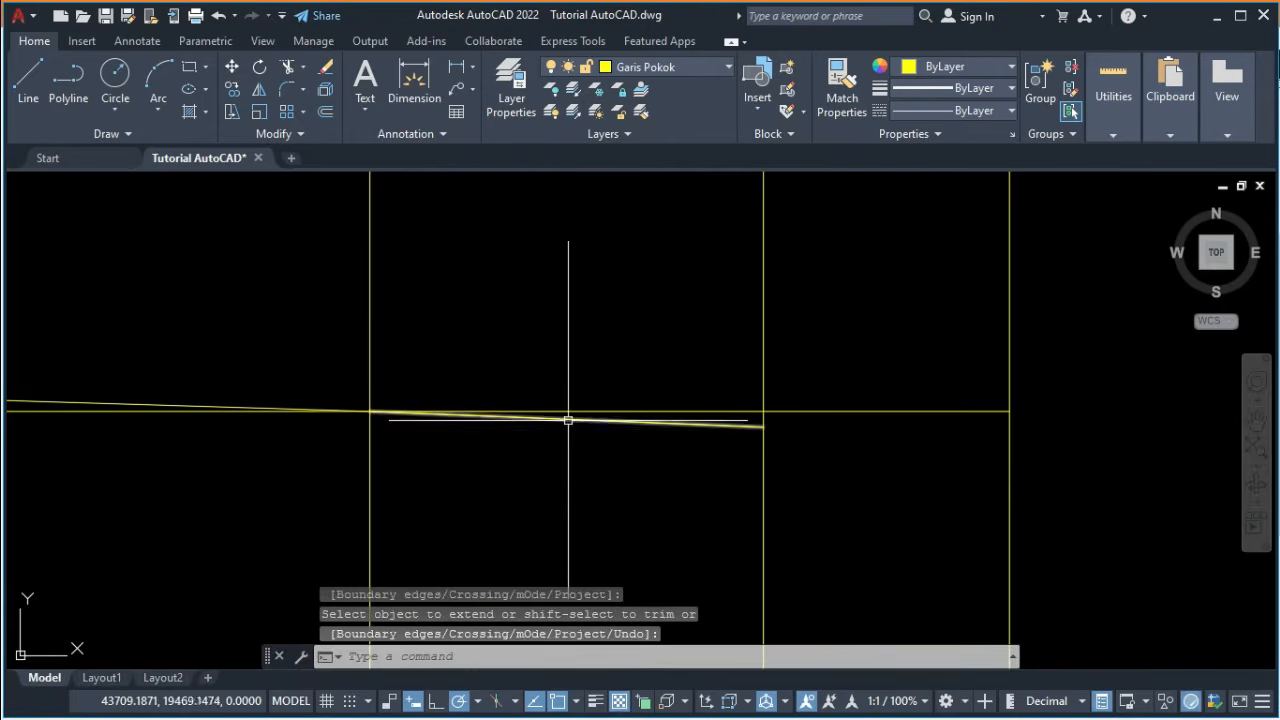
pyautogui.press('Return')
# Mirror the right shoulder's slope line about the vertical axis through the road crown, keeping the original.
pyautogui.click(568, 420)
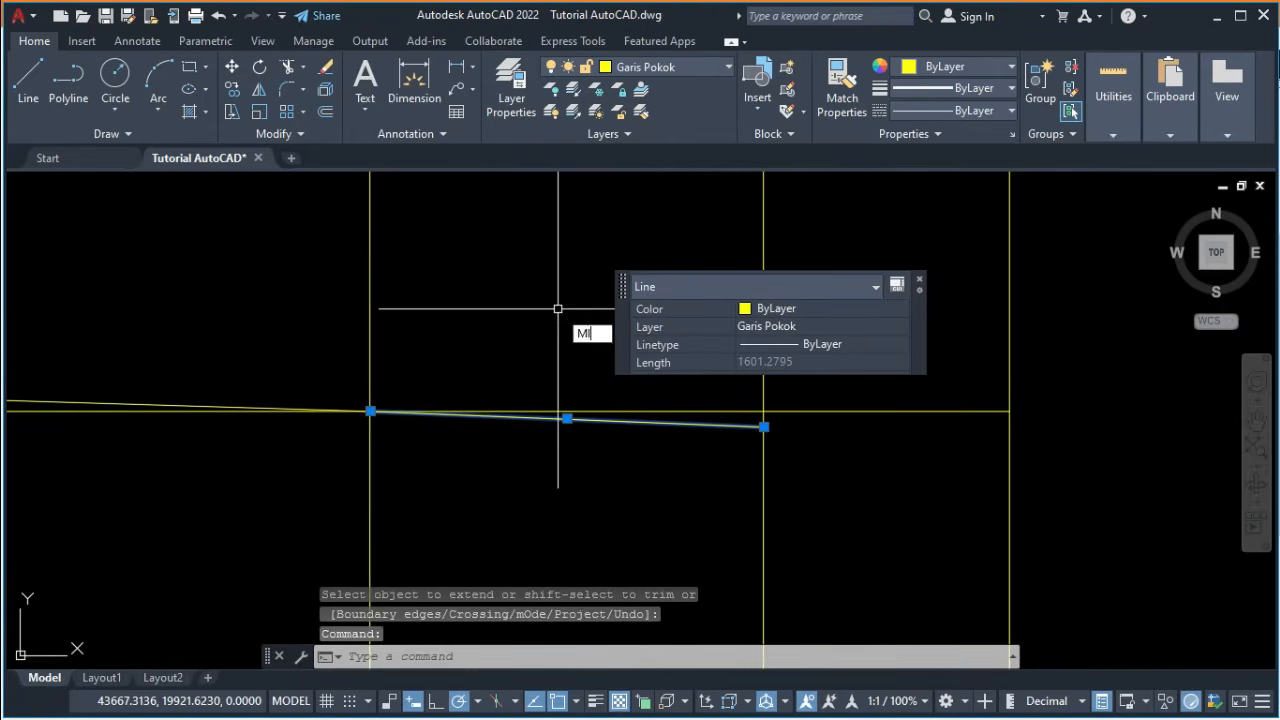
pyautogui.write('MI')
pyautogui.press('Return')
pyautogui.scroll(-4, 588, 310)
pyautogui.scroll(3, 405, 299)
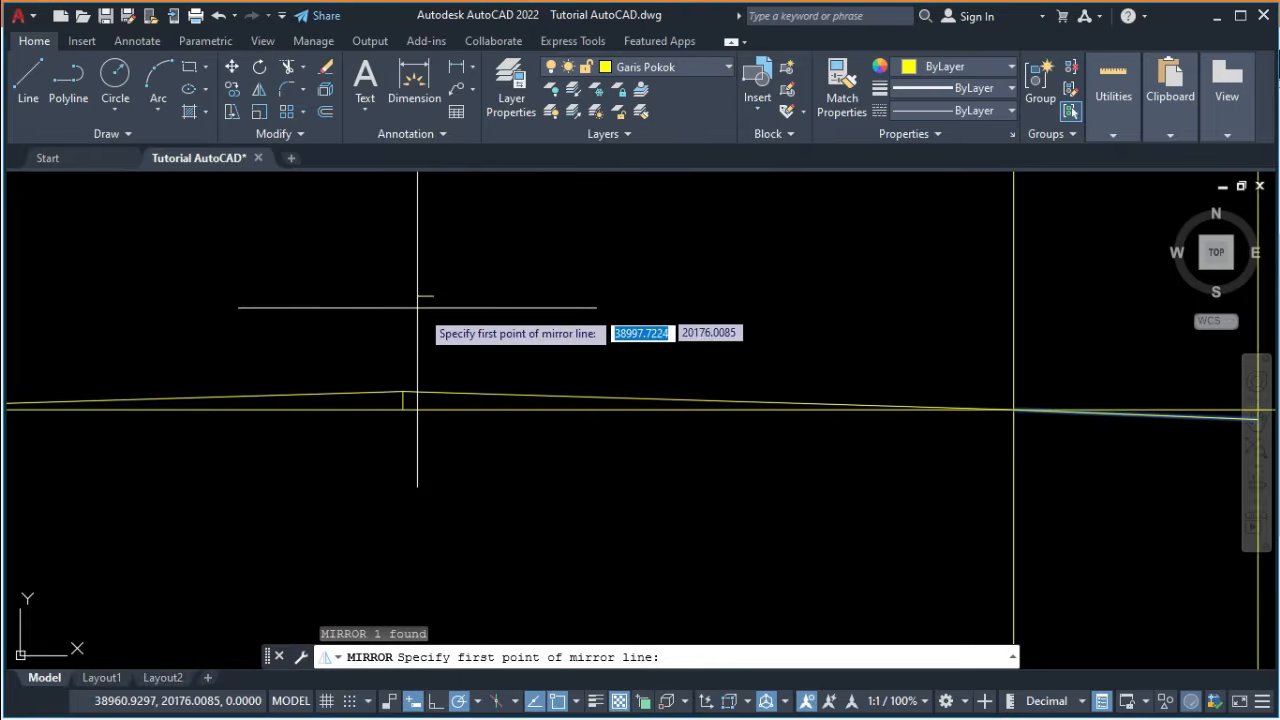
pyautogui.click(403, 393)
pyautogui.scroll(-2, 399, 350)
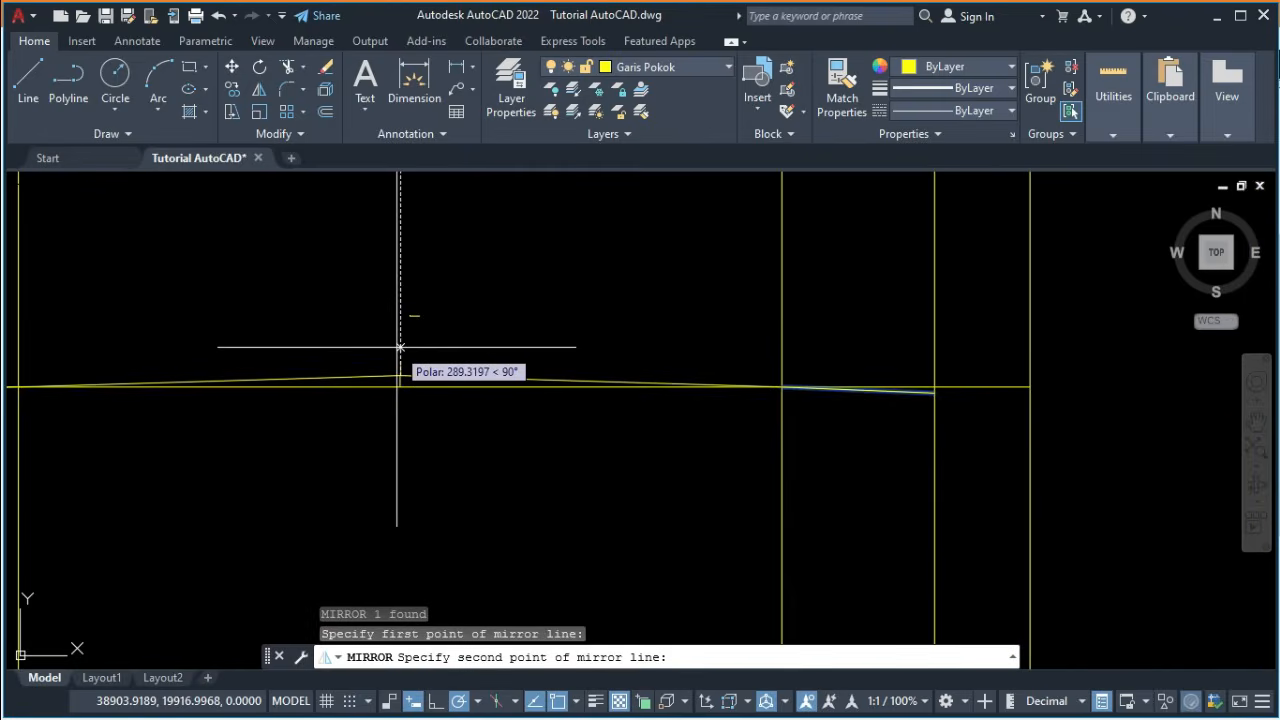
pyautogui.moveTo(399, 347); pyautogui.dragTo(586, 353, button='middle')
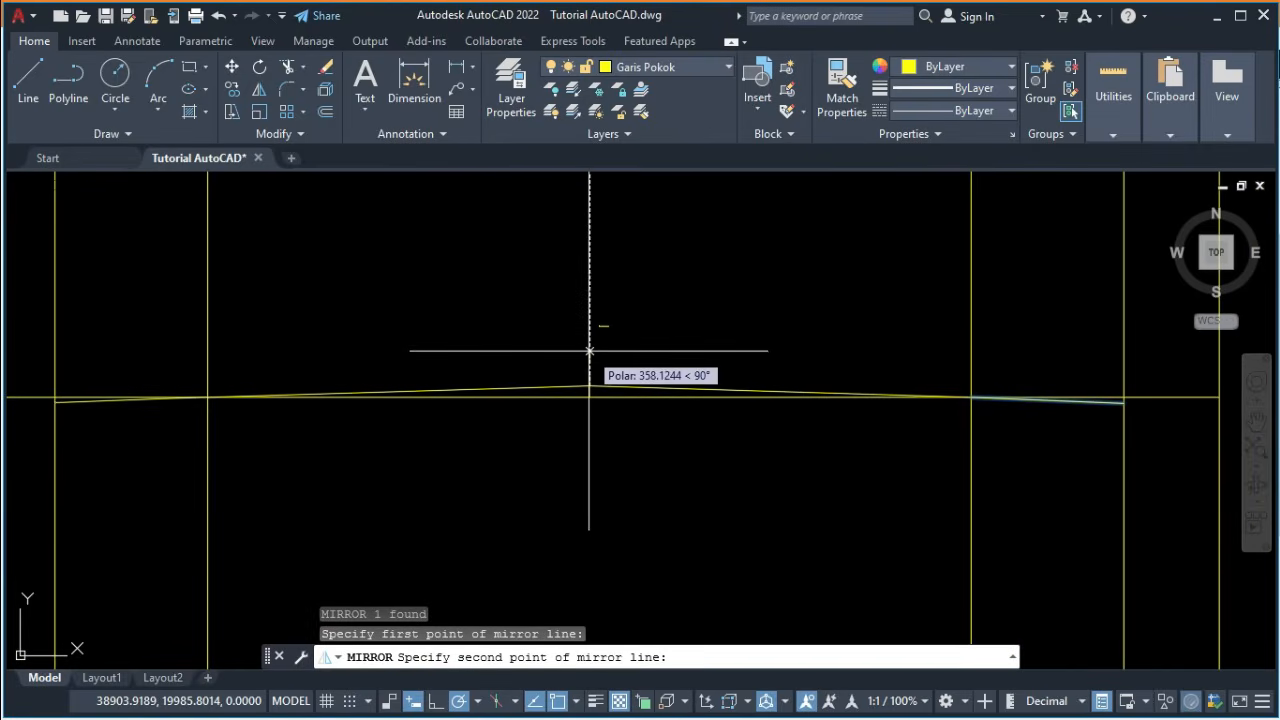
pyautogui.click(589, 351)
pyautogui.rightClick(596, 338)
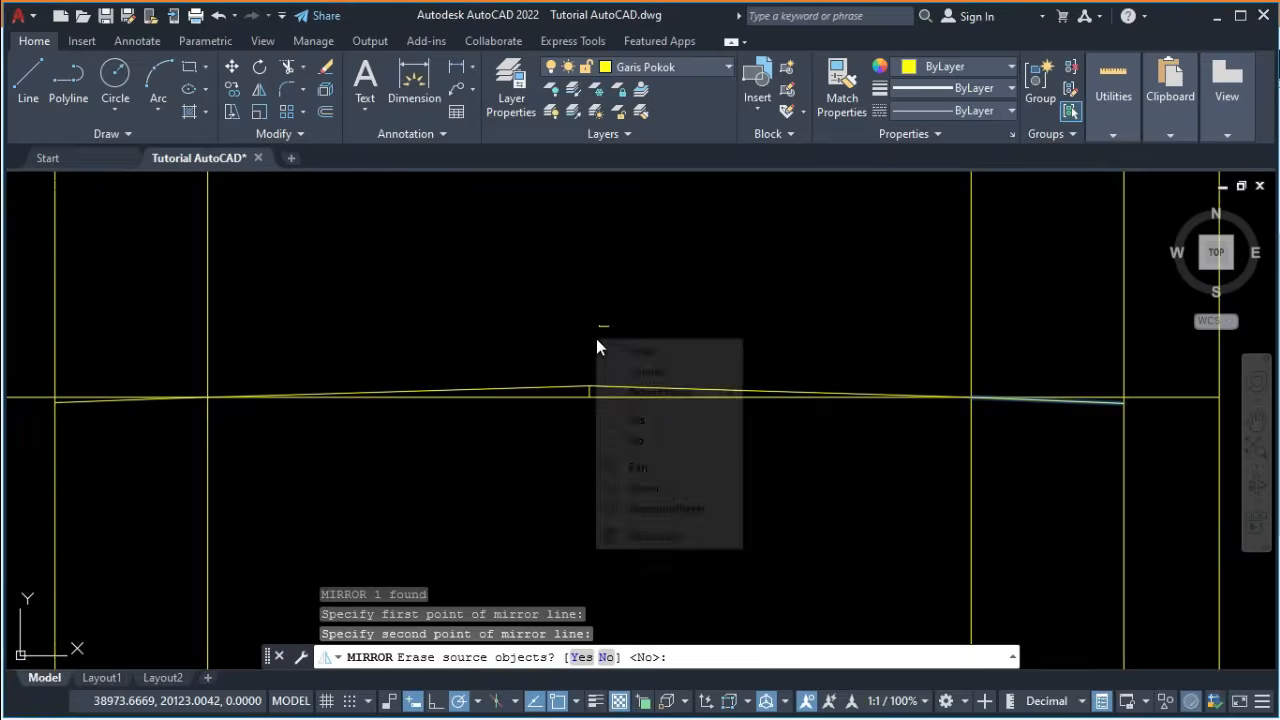
pyautogui.click(625, 348)
pyautogui.scroll(-1, 290, 404)
pyautogui.scroll(2, 195, 415)
pyautogui.scroll(-1, 169, 346)
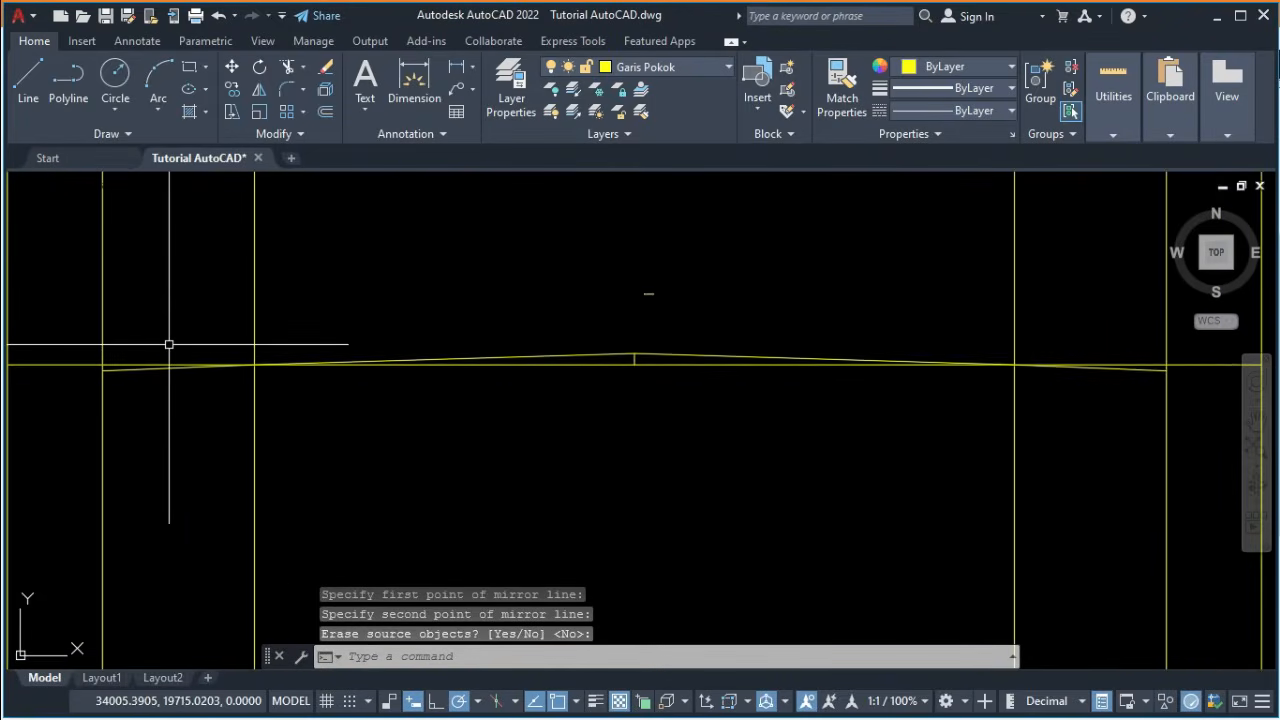
# Delete the long horizontal base line across the road section.
pyautogui.press('Return')
pyautogui.click(118, 364)
pyautogui.press('Delete')
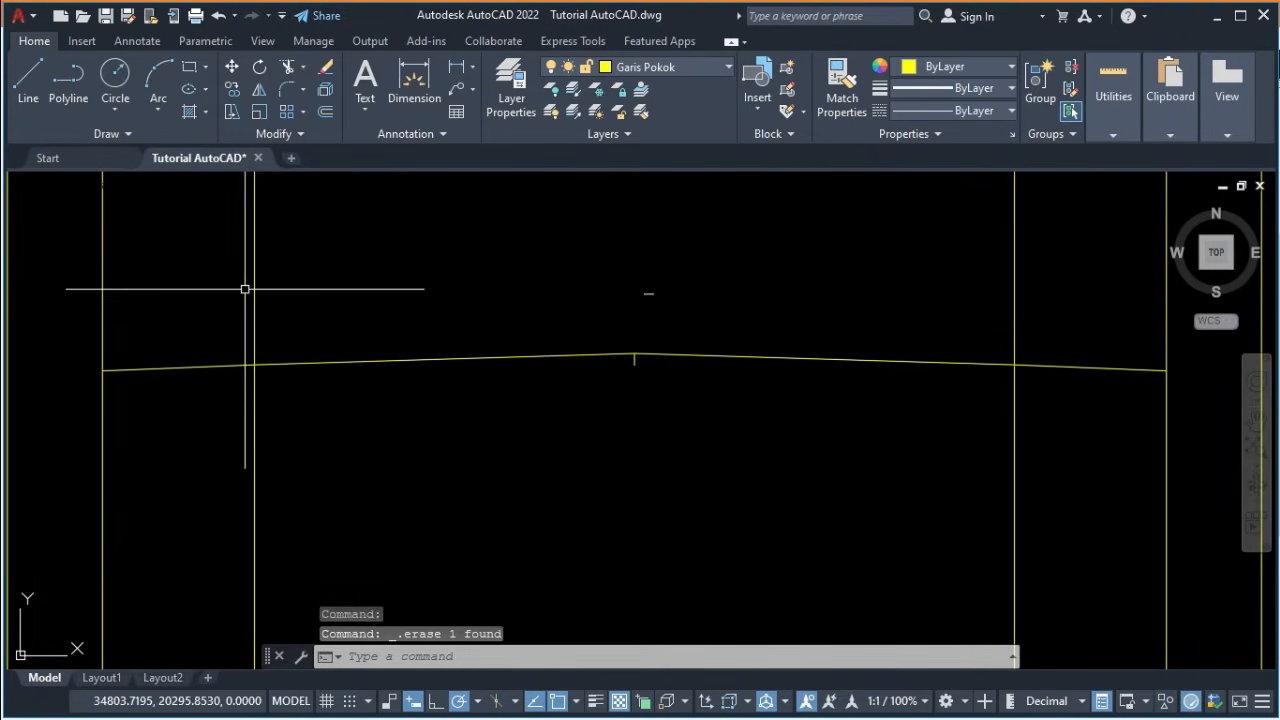
pyautogui.scroll(-2, 245, 300)
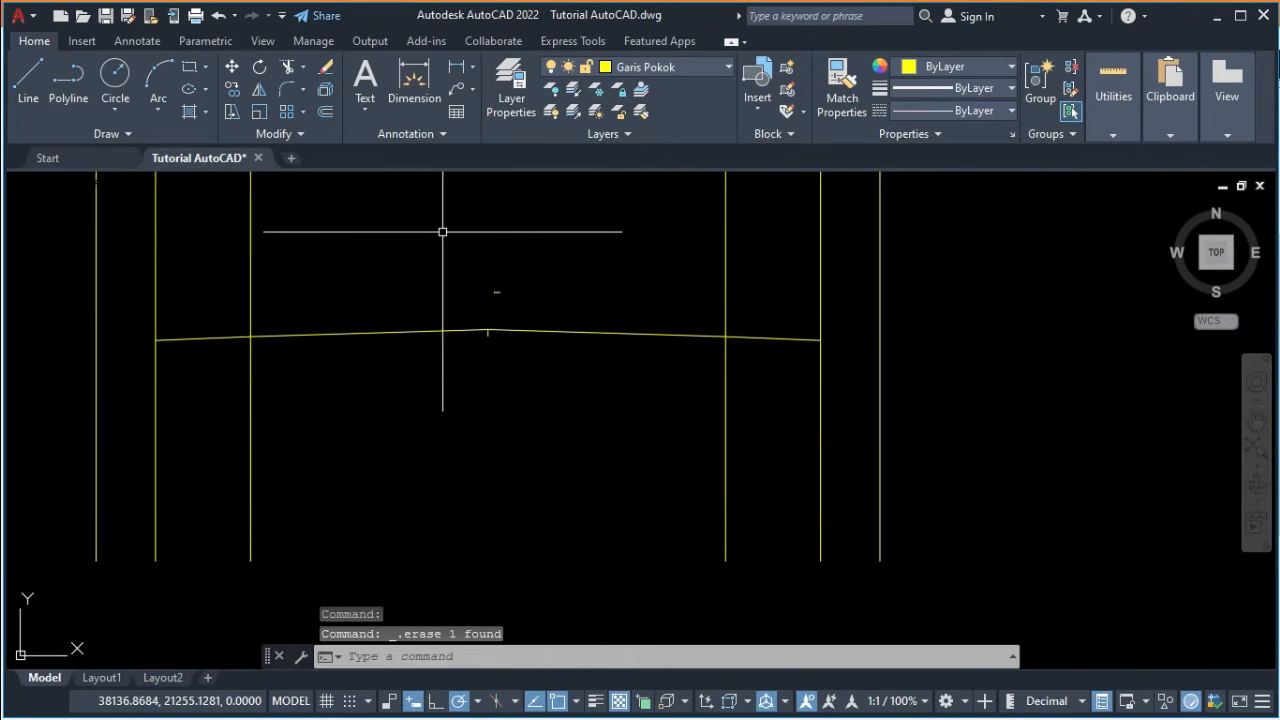
# Delete the three short leftover construction lines above and below the road crown.
pyautogui.scroll(1, 445, 240)
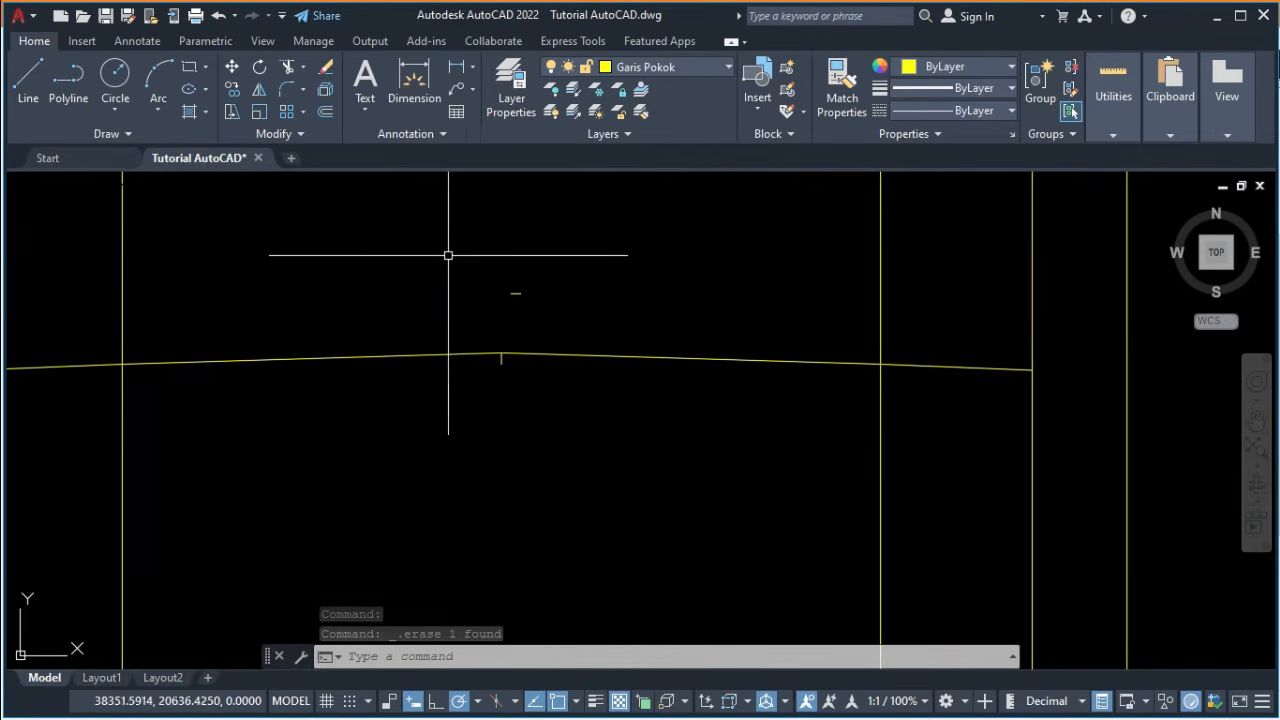
pyautogui.click(448, 255)
pyautogui.click(568, 404)
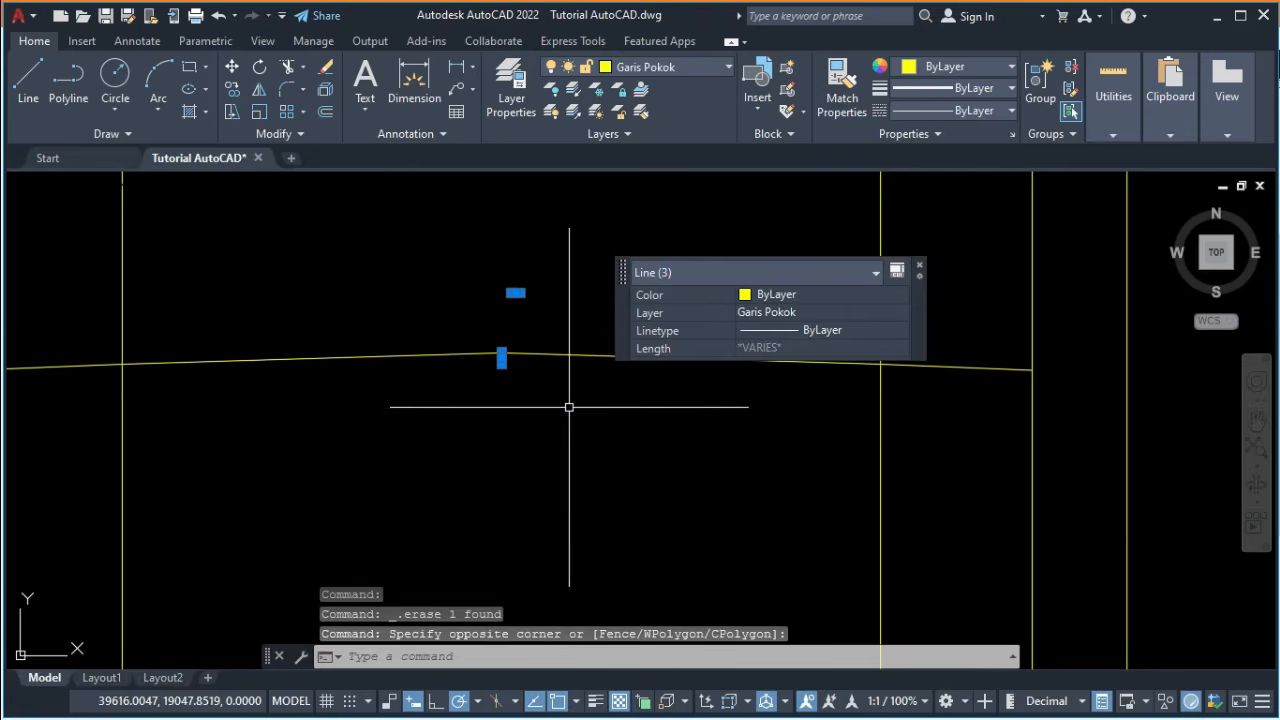
pyautogui.press('Delete')
pyautogui.scroll(-1, 559, 396)
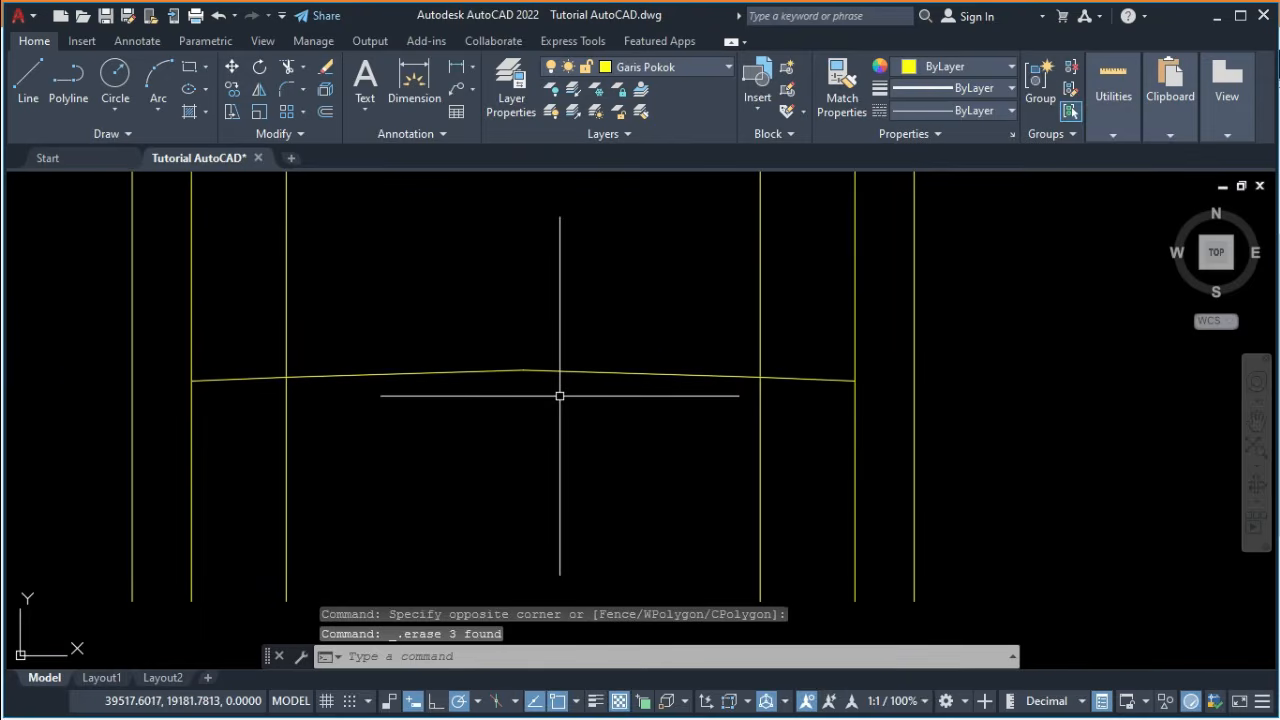
# Check the layer thicknesses in the reference PDF and offset both pavement surface lines 80 units downward for the Aspal layer.
pyautogui.hotkey('alt', 'Tab')
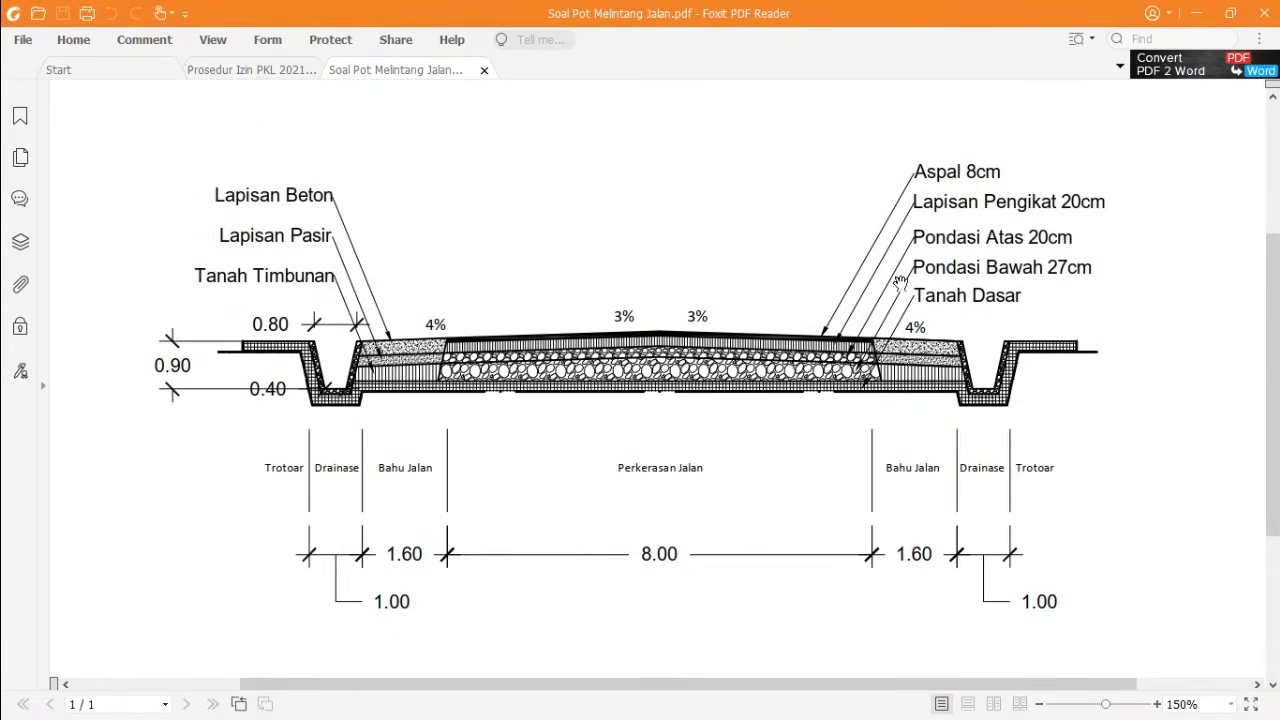
pyautogui.hotkey('alt', 'Tab')
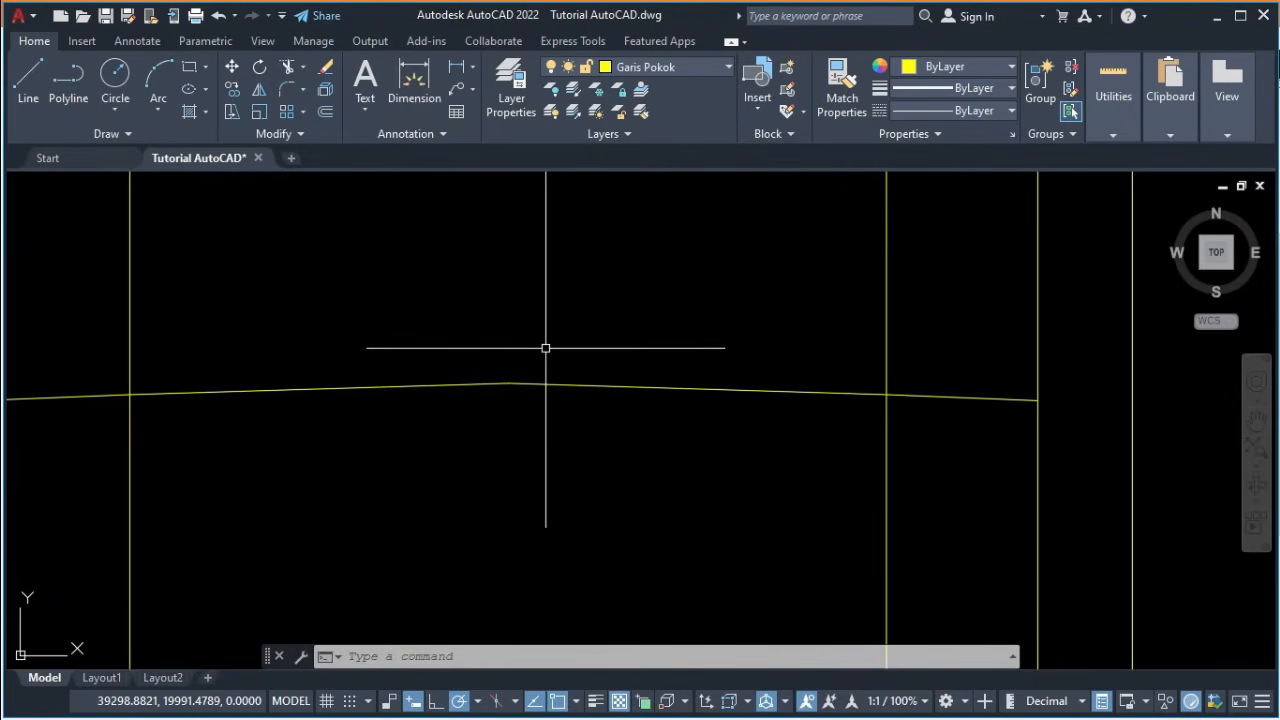
pyautogui.write('o')
pyautogui.press('Return')
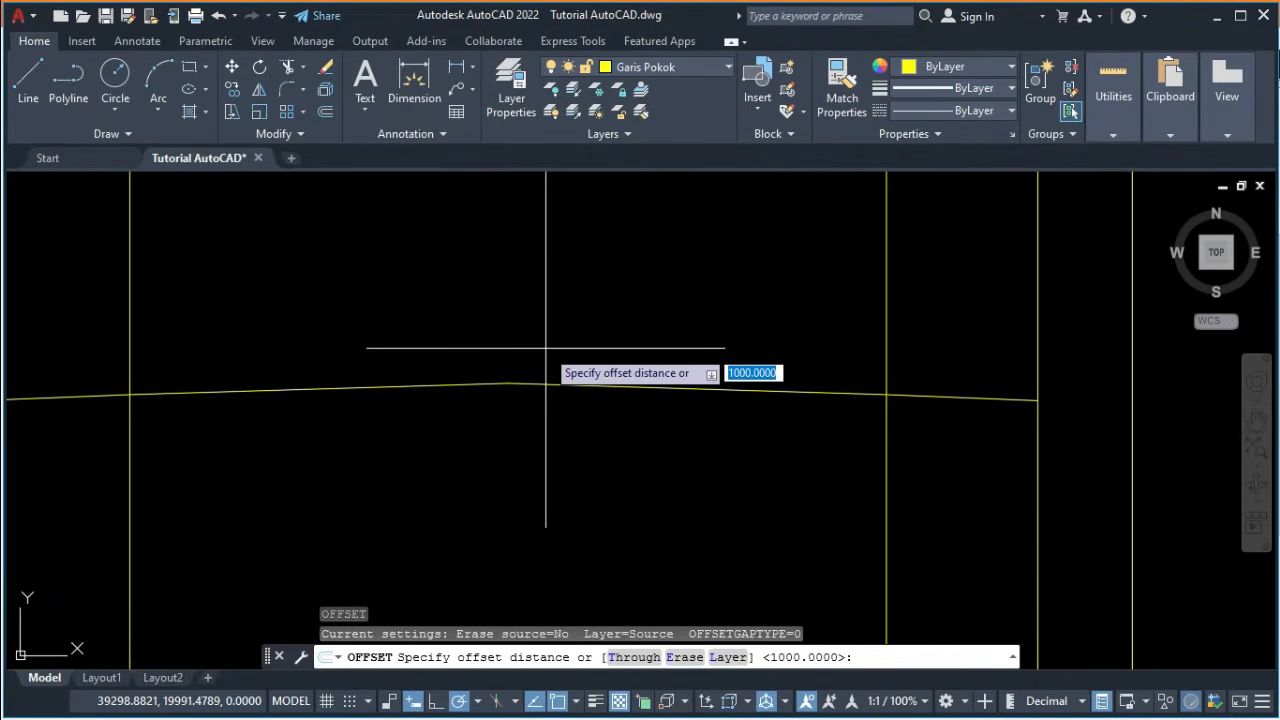
pyautogui.write('80')
pyautogui.press('Return')
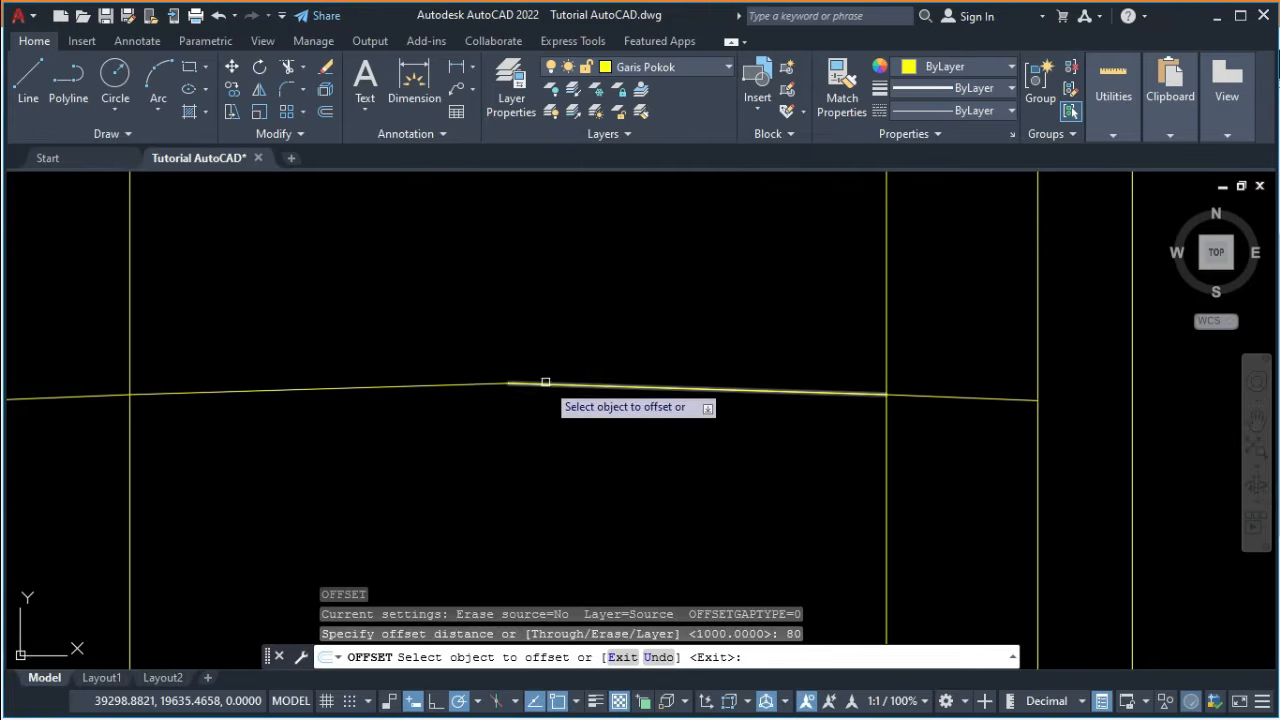
pyautogui.click(543, 383)
pyautogui.click(538, 436)
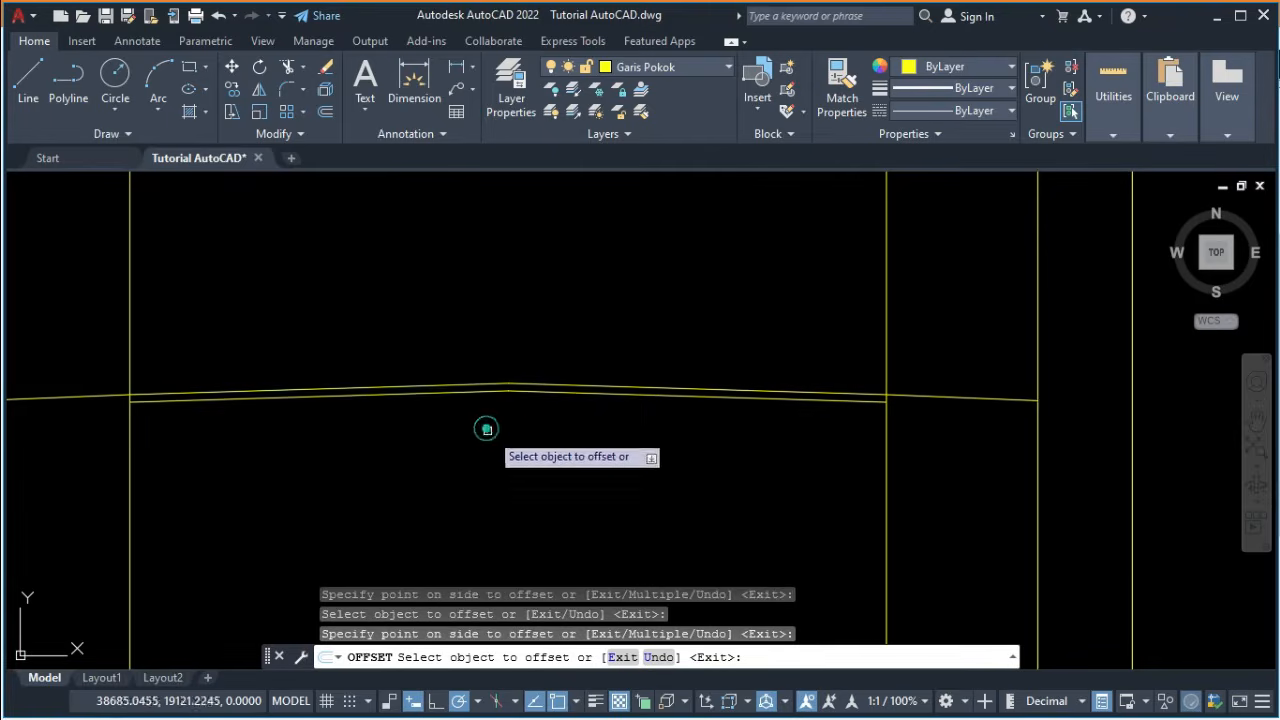
pyautogui.press('Return')
# Consult the reference PDF and offset both bottom lines of the Aspal layer 200 units downward for the Lapisan Pengikat layer.
pyautogui.hotkey('alt', 'Tab')
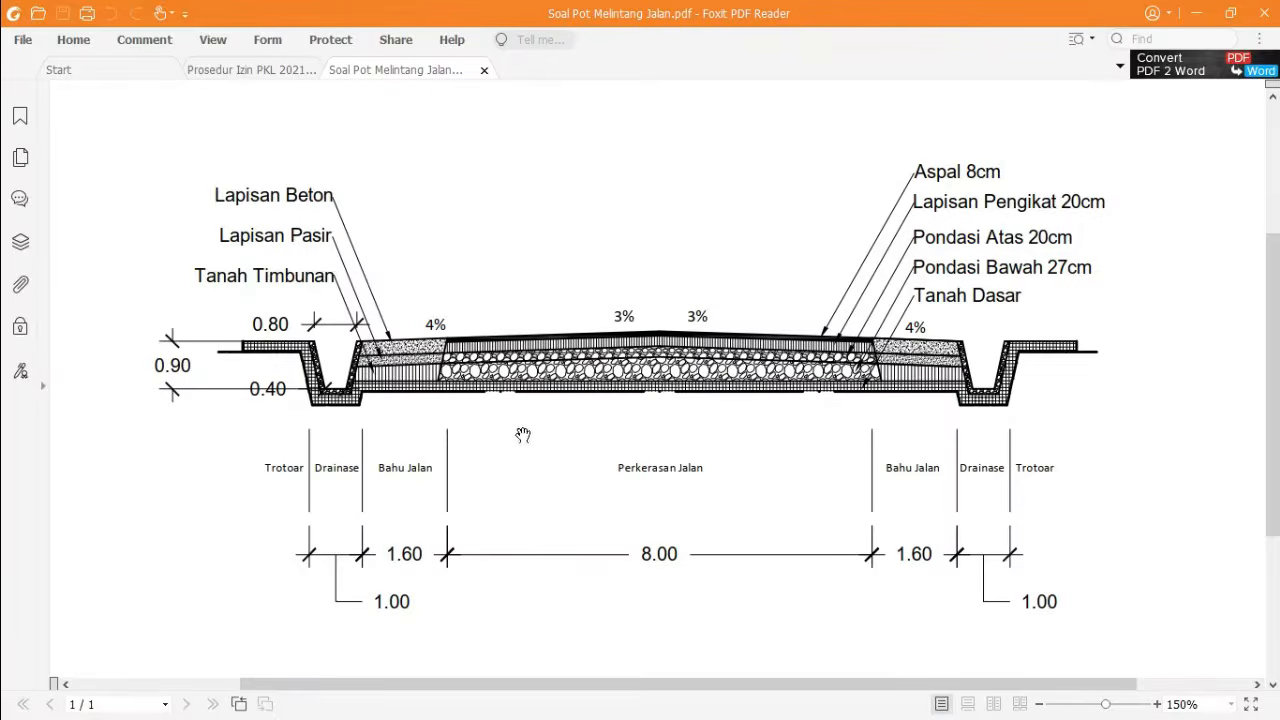
pyautogui.hotkey('alt', 'Tab')
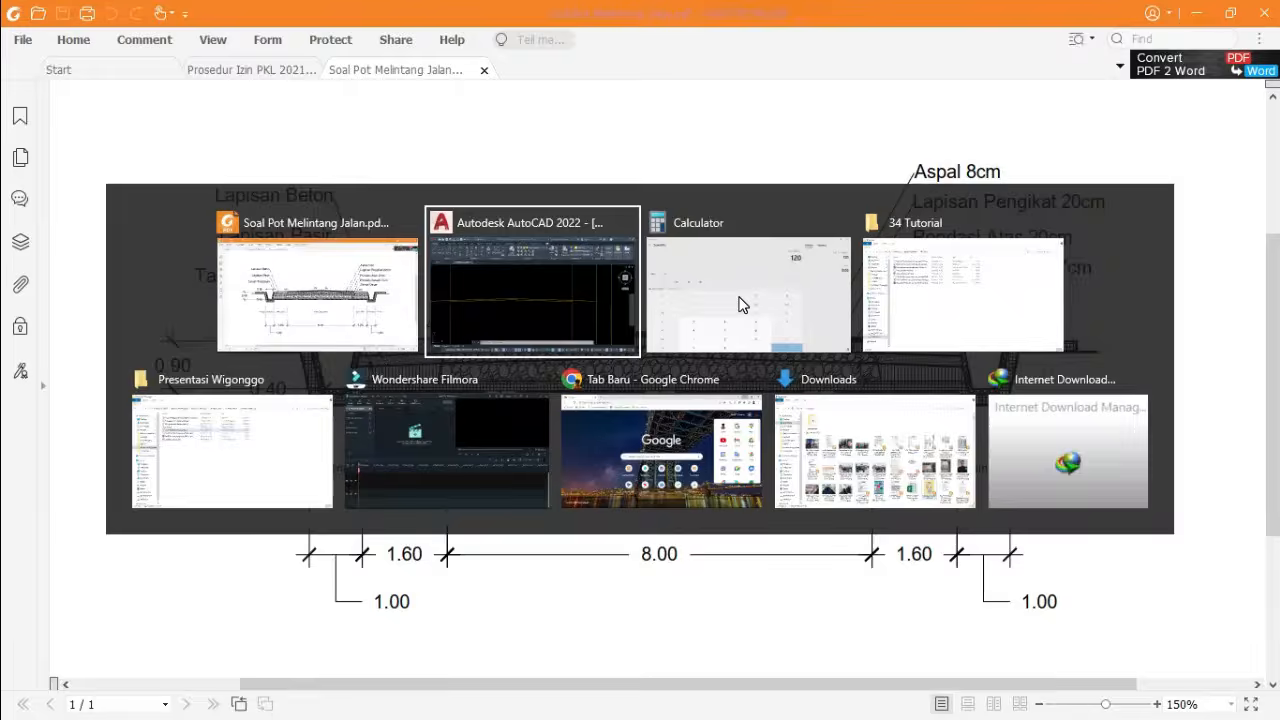
pyautogui.write('o')
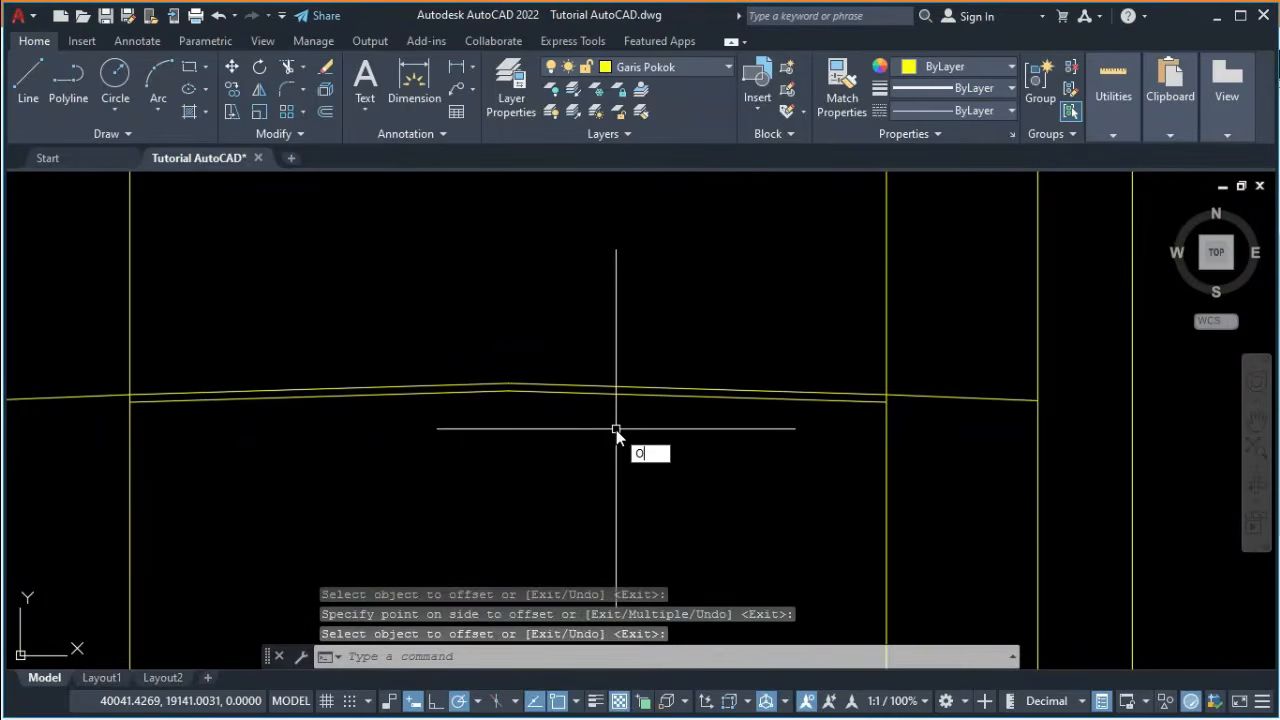
pyautogui.press('Return')
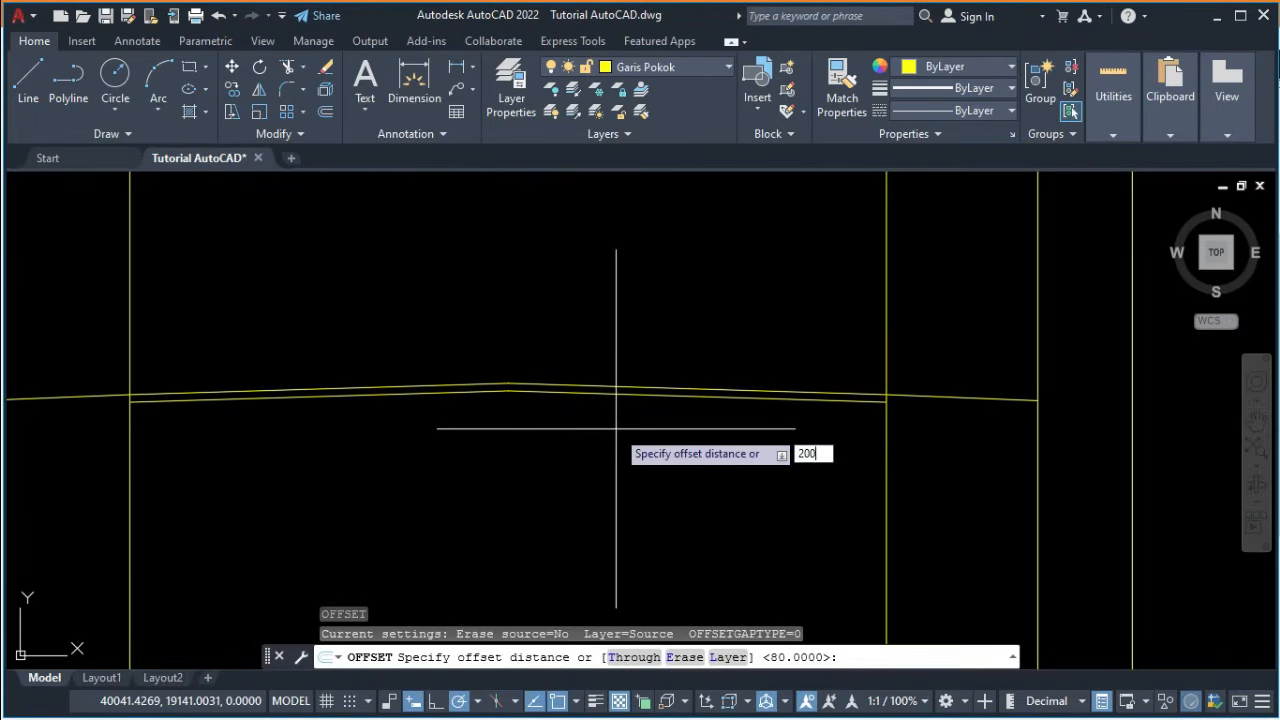
pyautogui.press('Return')
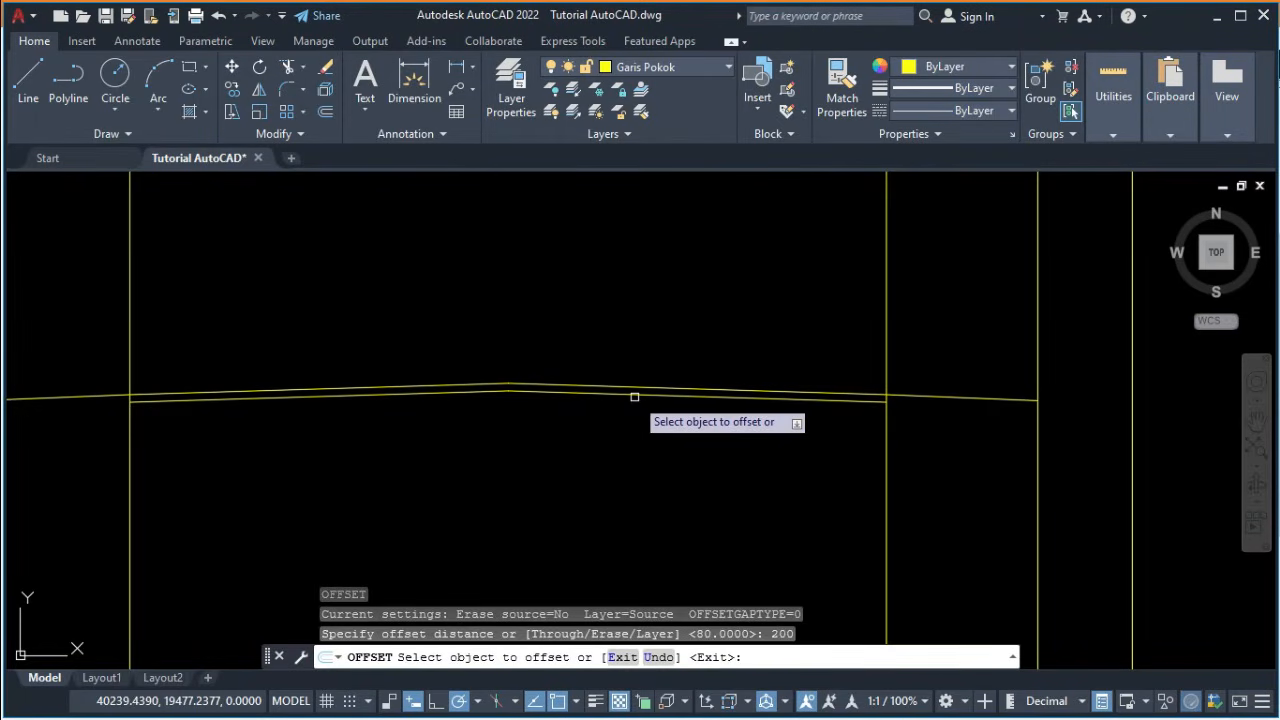
pyautogui.click(634, 397)
pyautogui.click(634, 432)
pyautogui.click(482, 392)
pyautogui.click(484, 433)
pyautogui.press('Return')
# Consult the reference PDF and offset both bottom lines of the Lapisan Pengikat layer 200 units downward for the Pondasi Atas layer.
pyautogui.hotkey('alt', 'Tab')
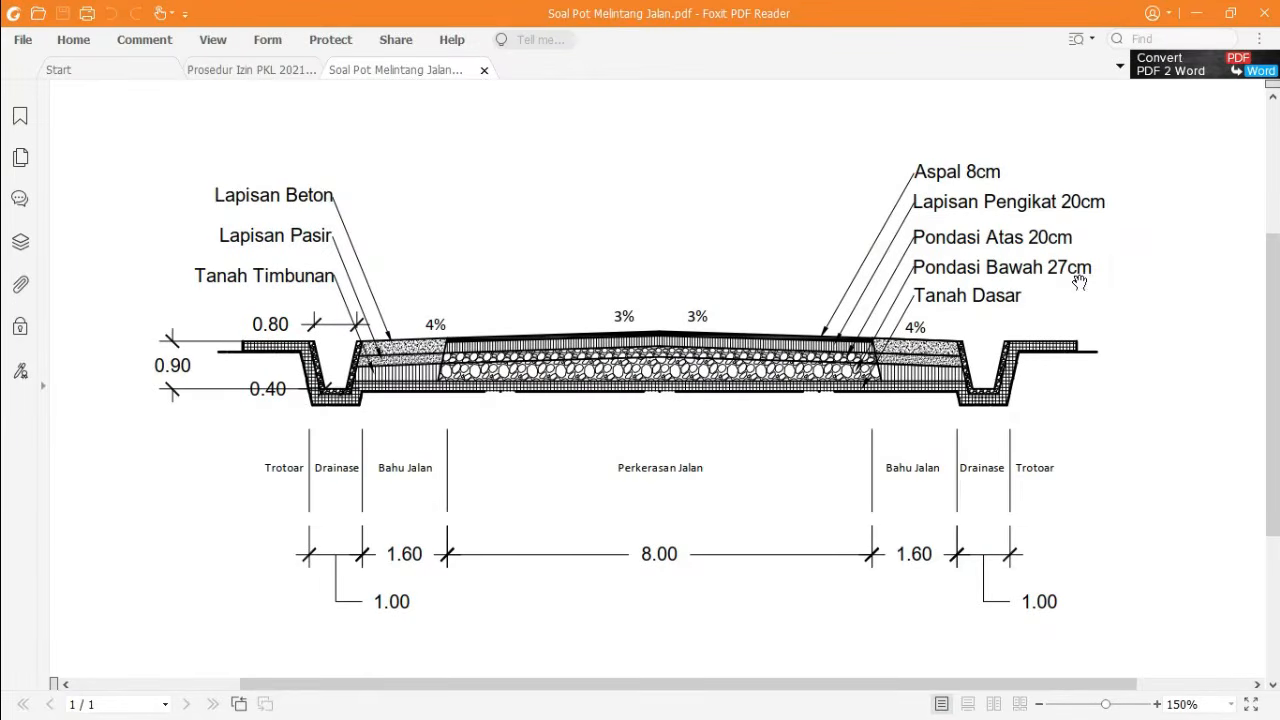
pyautogui.hotkey('alt', 'Tab')
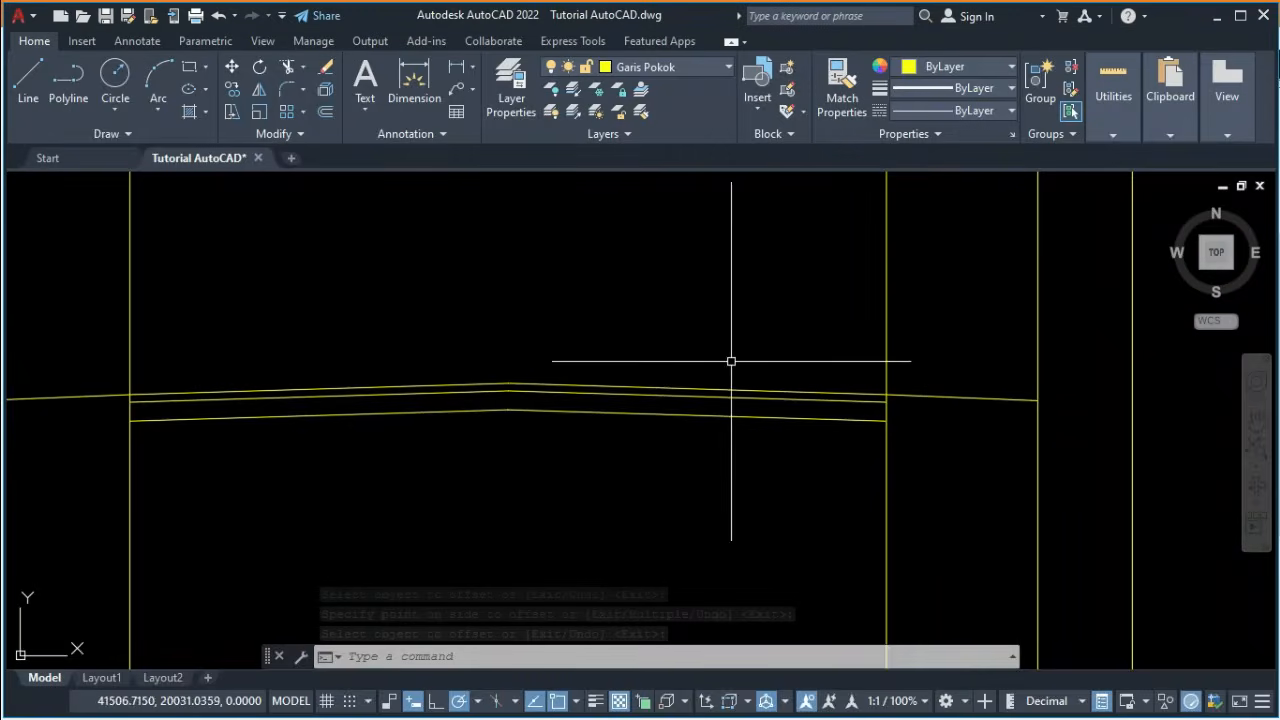
pyautogui.write('O')
pyautogui.press('Return')
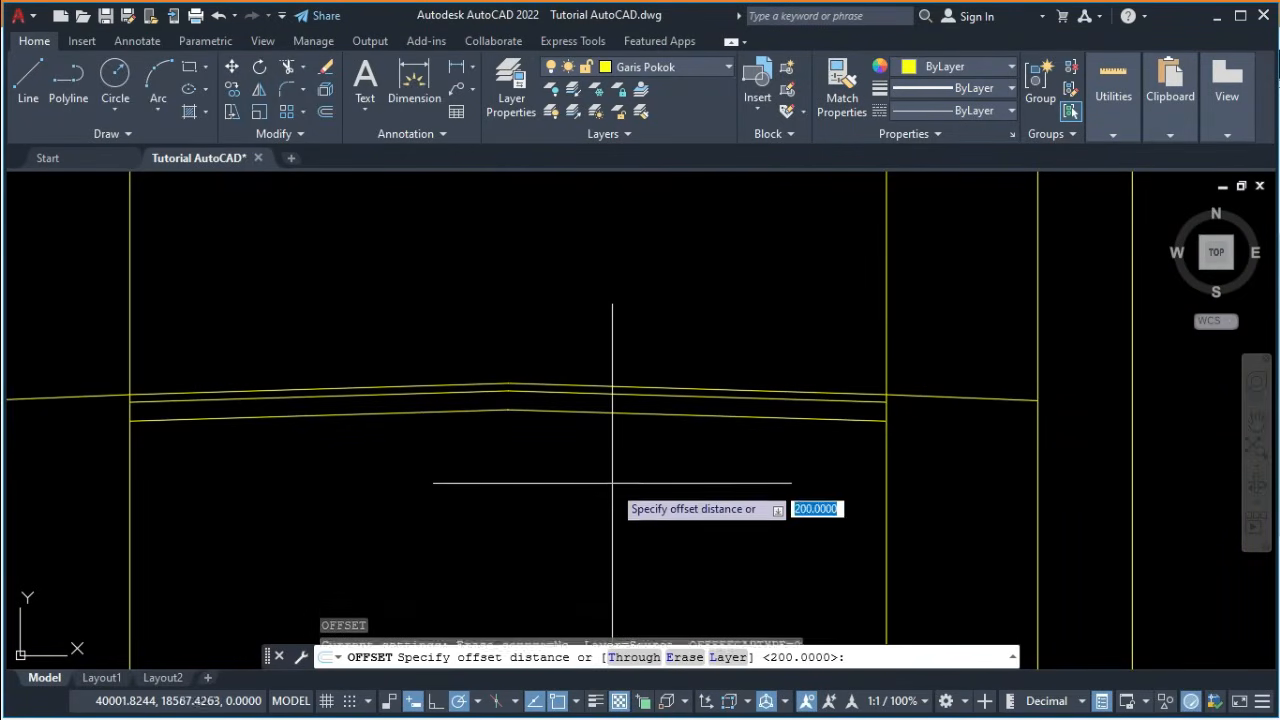
pyautogui.write('200')
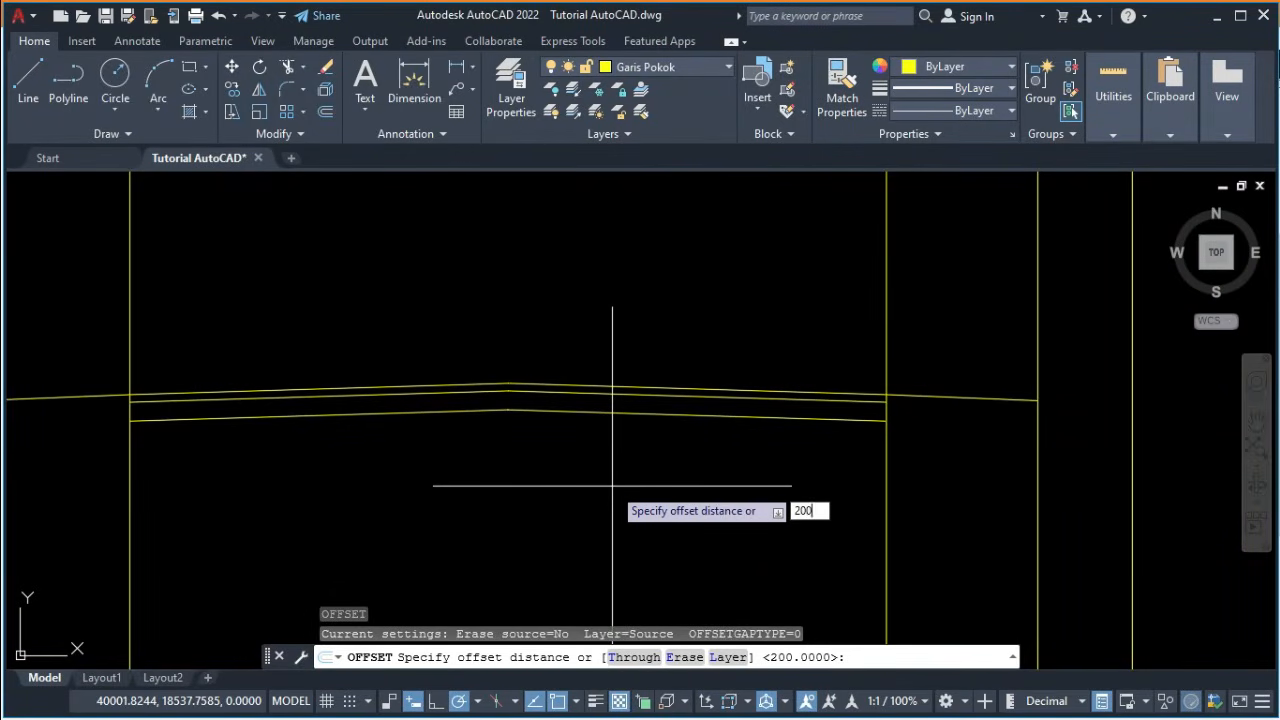
pyautogui.press('Return')
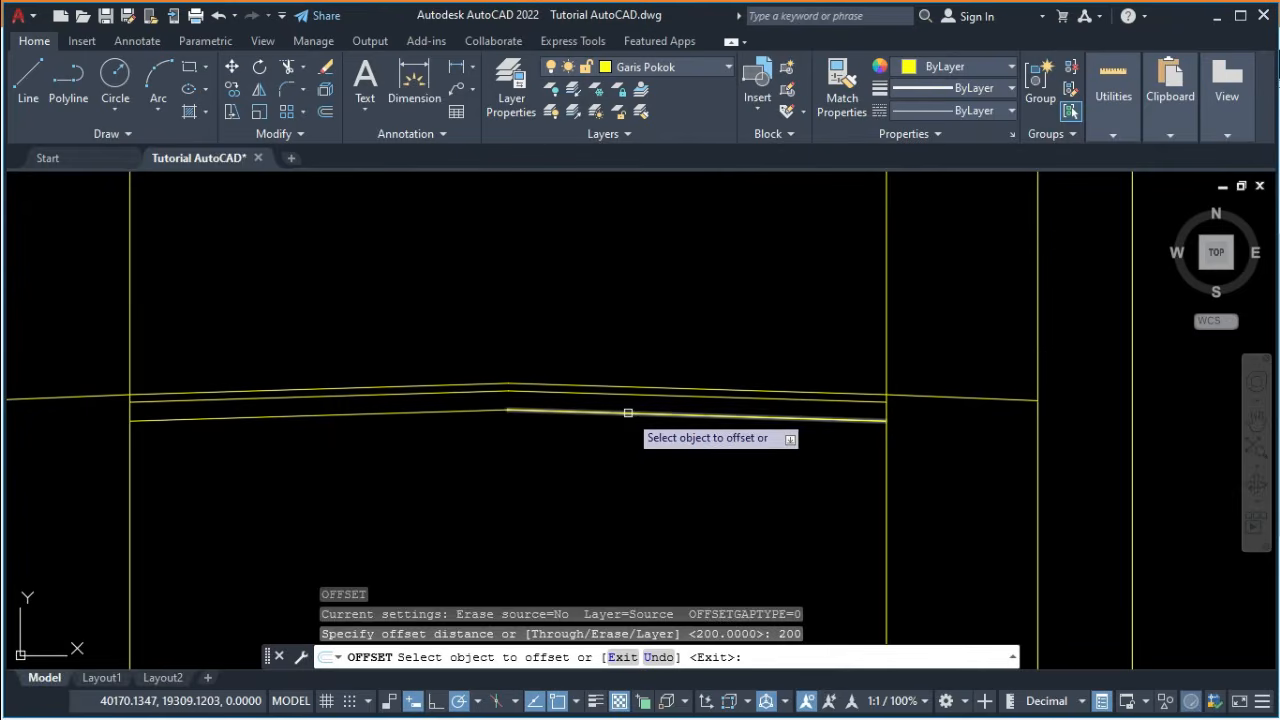
pyautogui.click(626, 414)
pyautogui.click(623, 463)
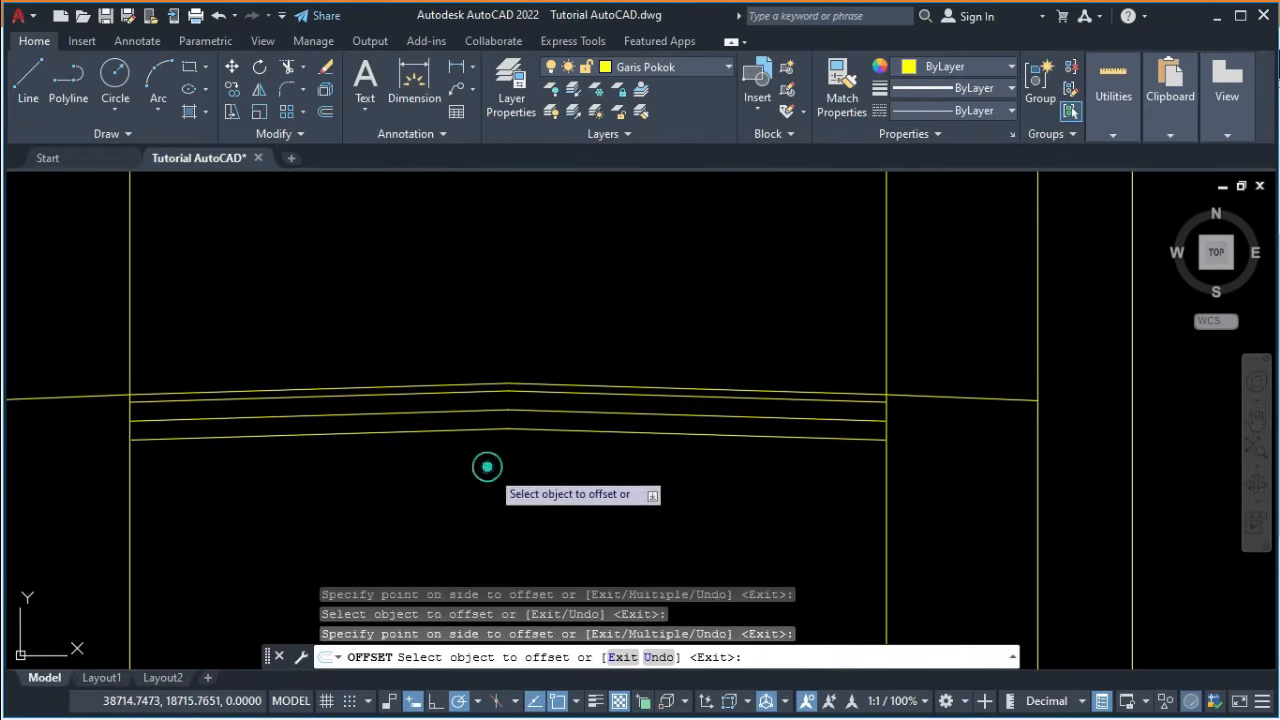
pyautogui.press('Return')
# Consult the reference PDF and offset both bottom lines of the Pondasi Atas layer 270 units downward for the Pondasi Bawah layer.
pyautogui.hotkey('alt', 'Tab')
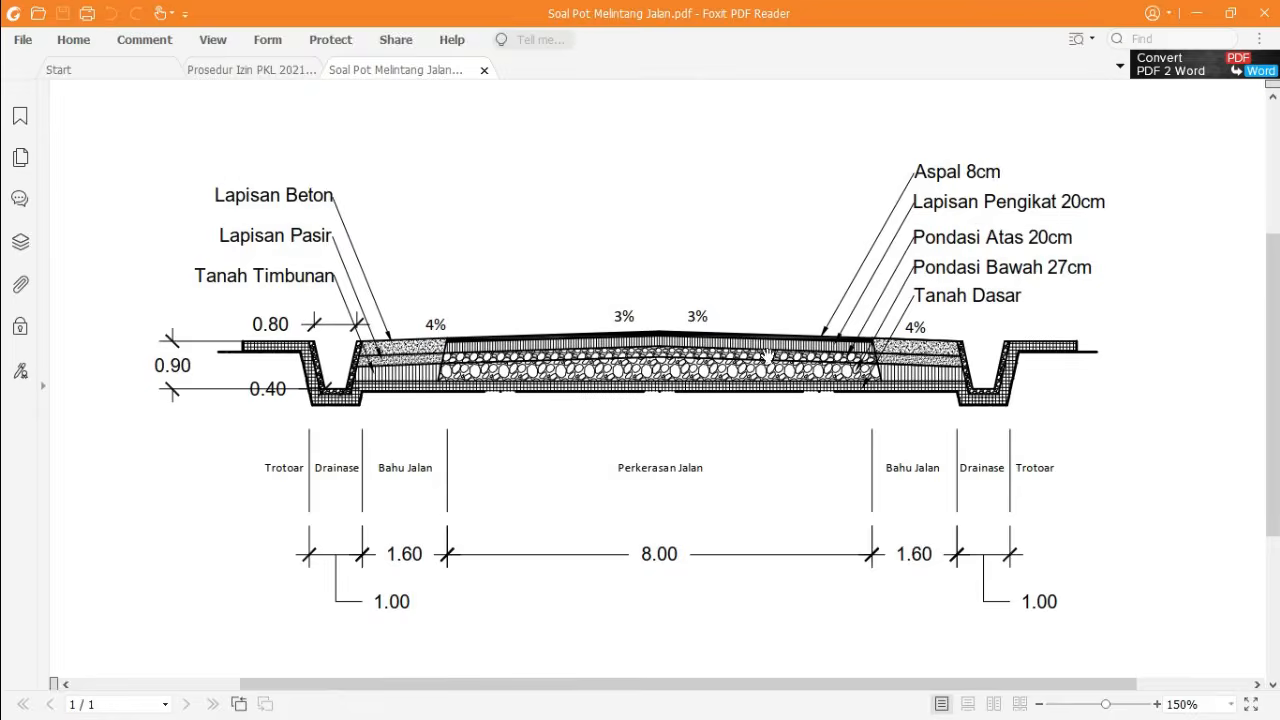
pyautogui.hotkey('alt', 'Tab')
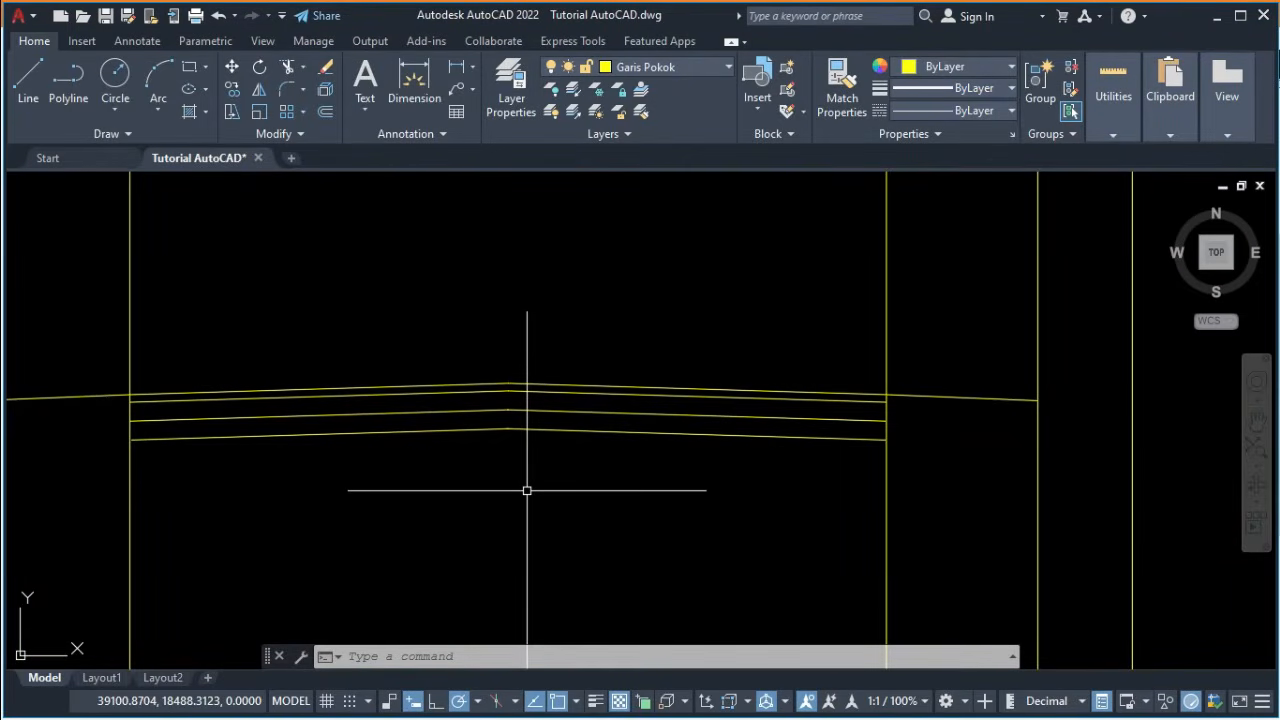
pyautogui.press('Return')
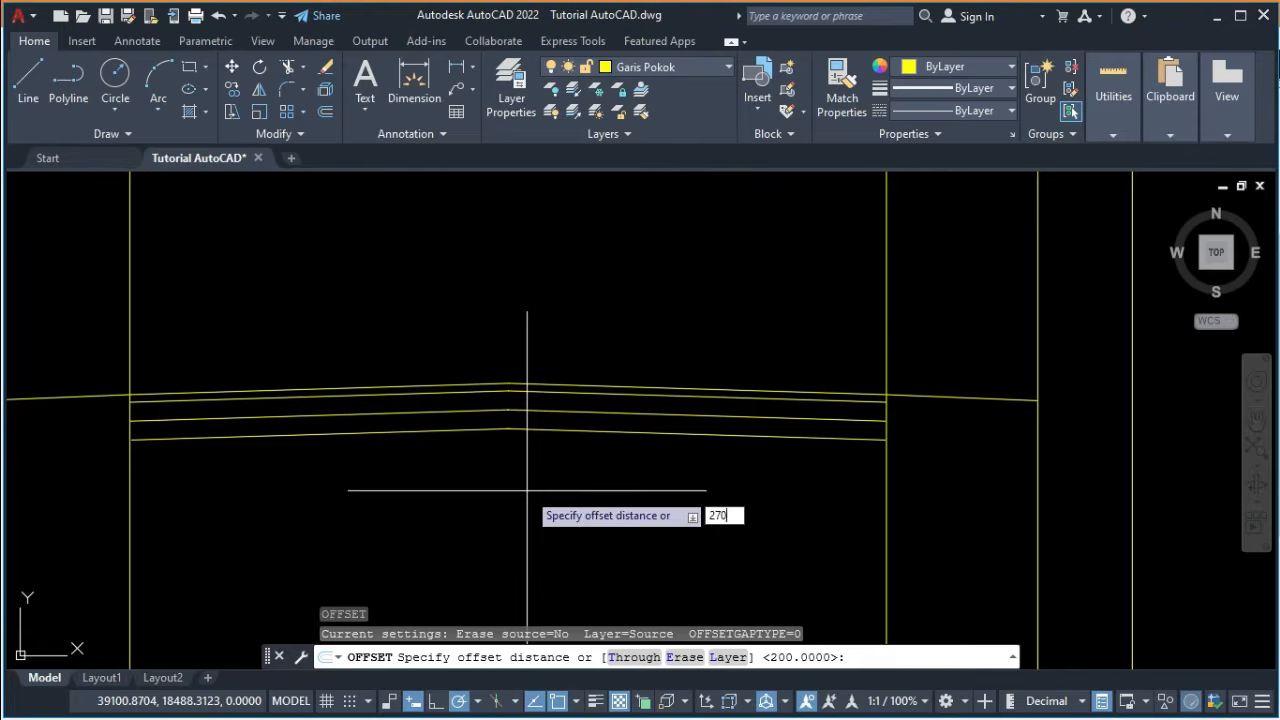
pyautogui.press('Return')
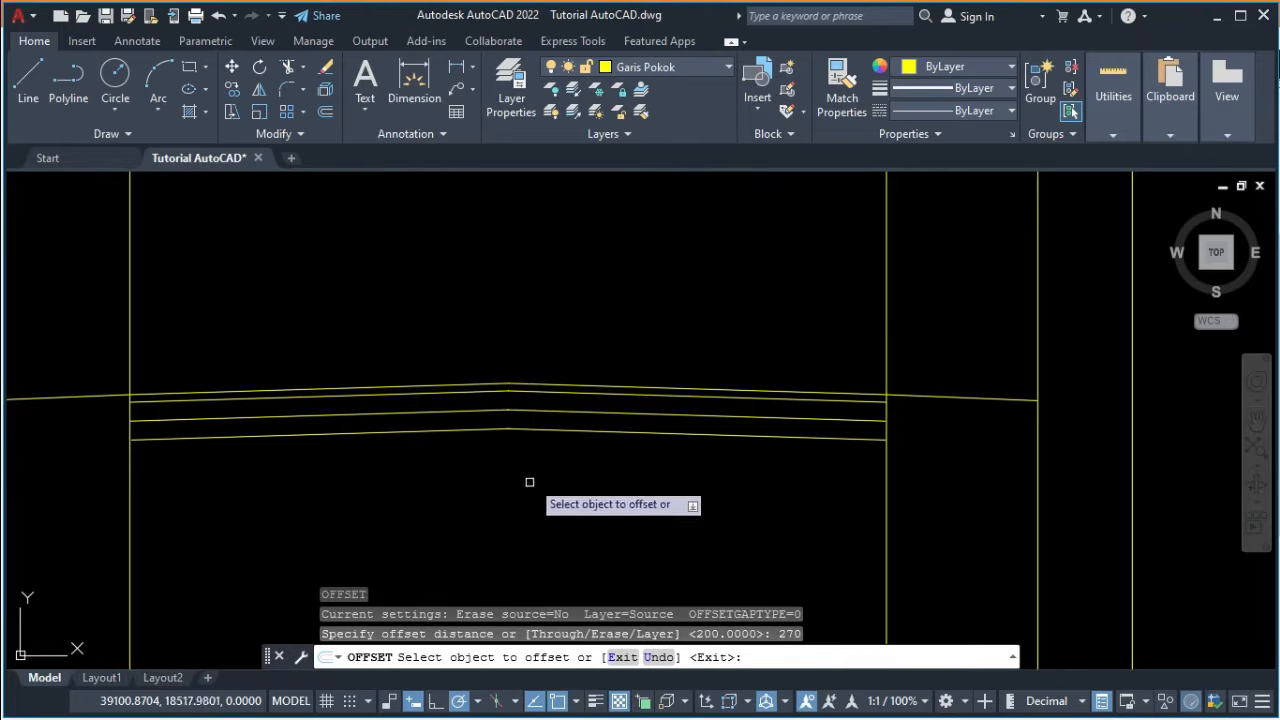
pyautogui.click(470, 428)
pyautogui.click(476, 480)
pyautogui.click(590, 432)
pyautogui.click(575, 502)
pyautogui.press('Return')
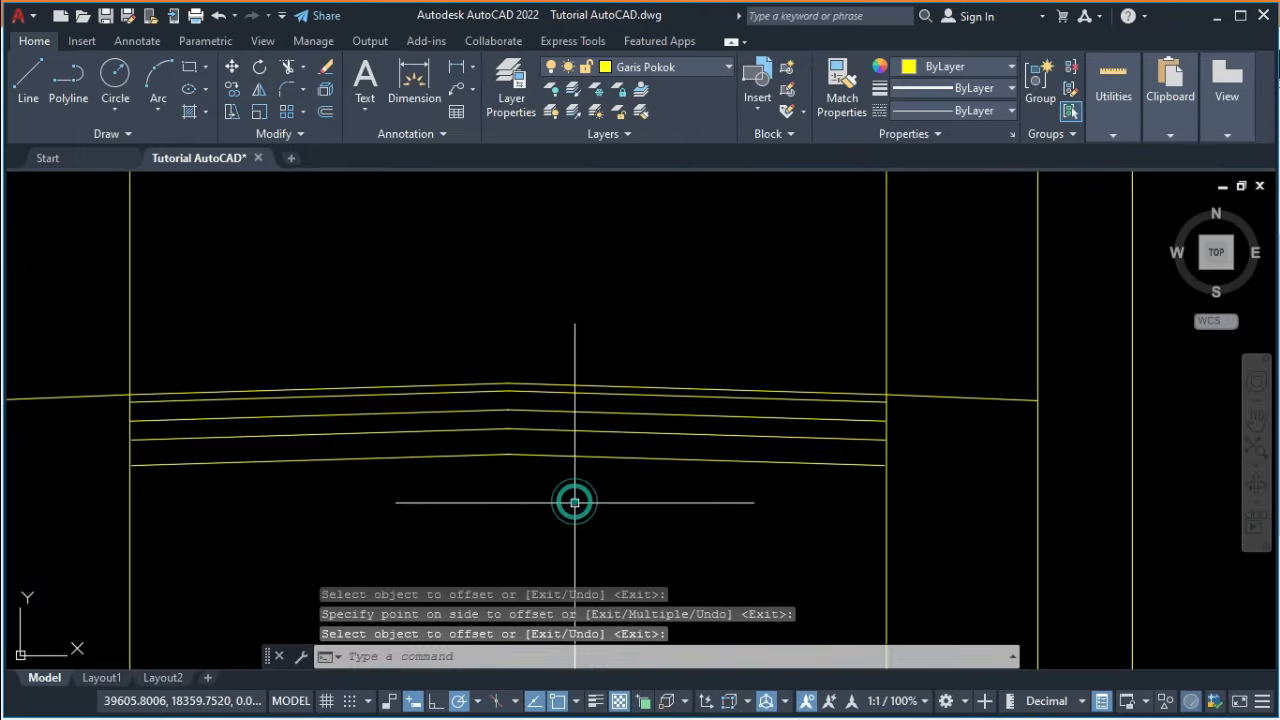
pyautogui.moveTo(575, 503); pyautogui.dragTo(694, 514, button='middle')
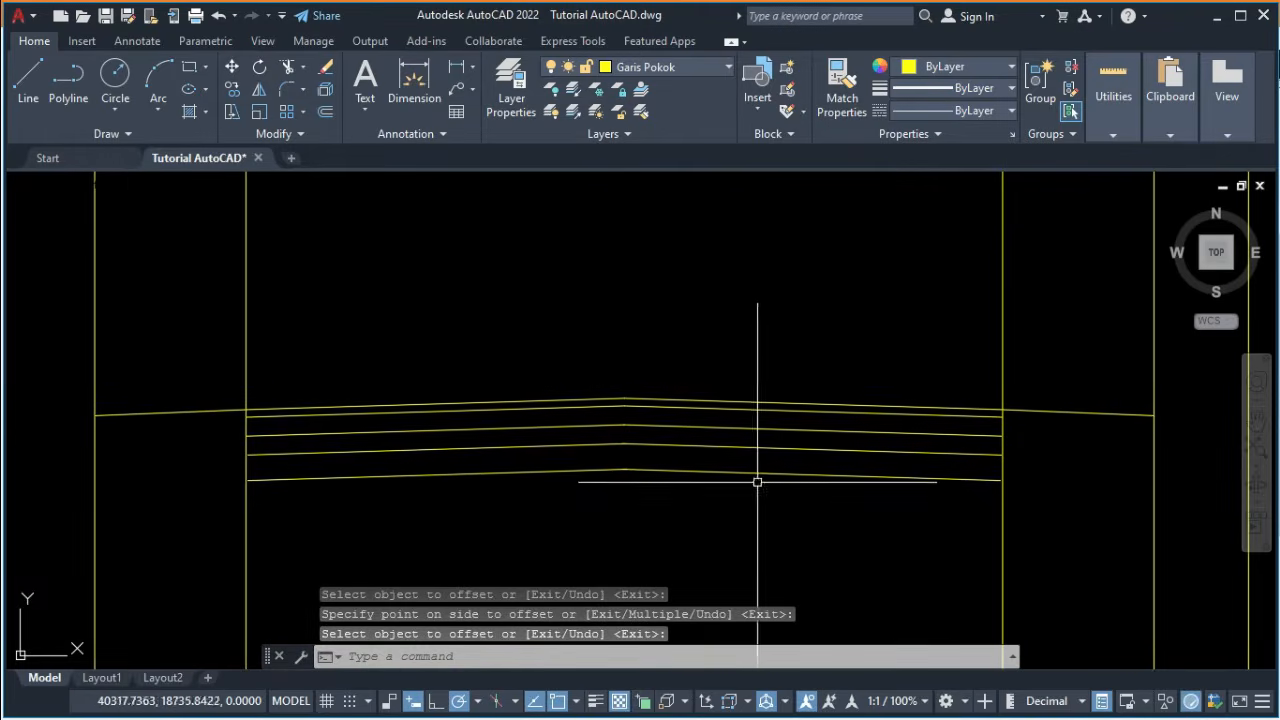
pyautogui.hotkey('alt', 'Tab')
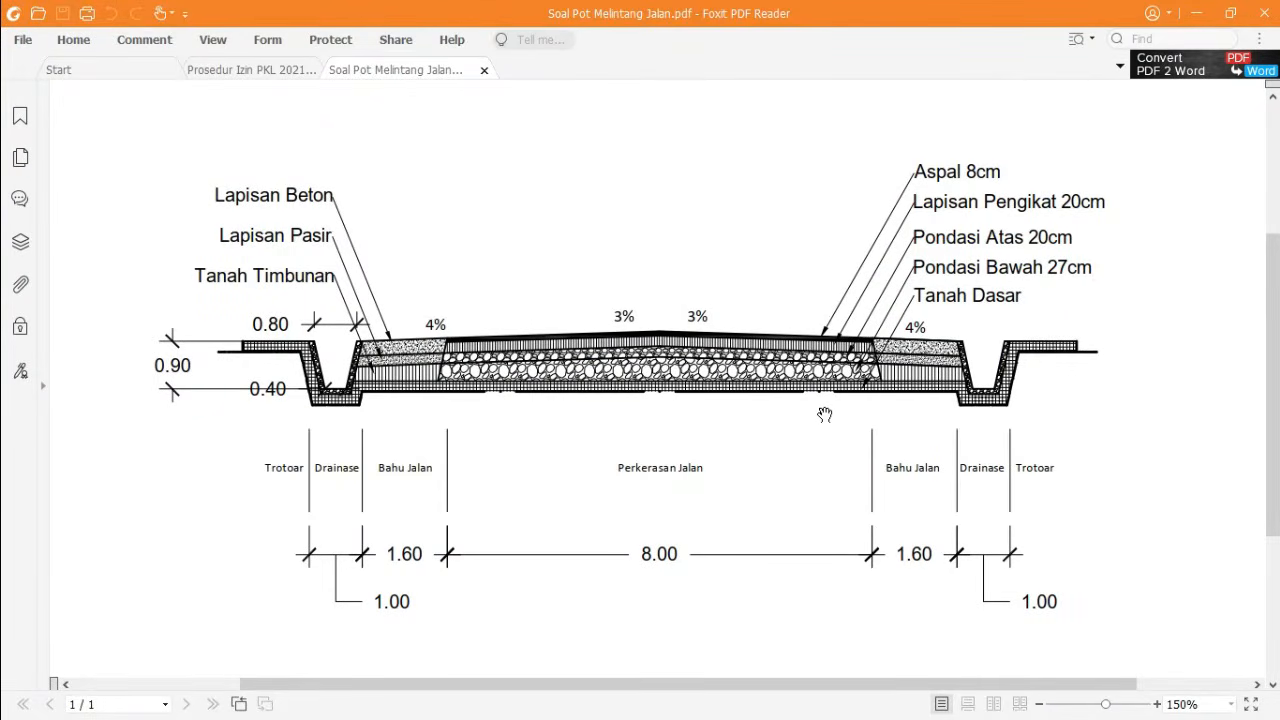
pyautogui.hotkey('alt', 'Tab')
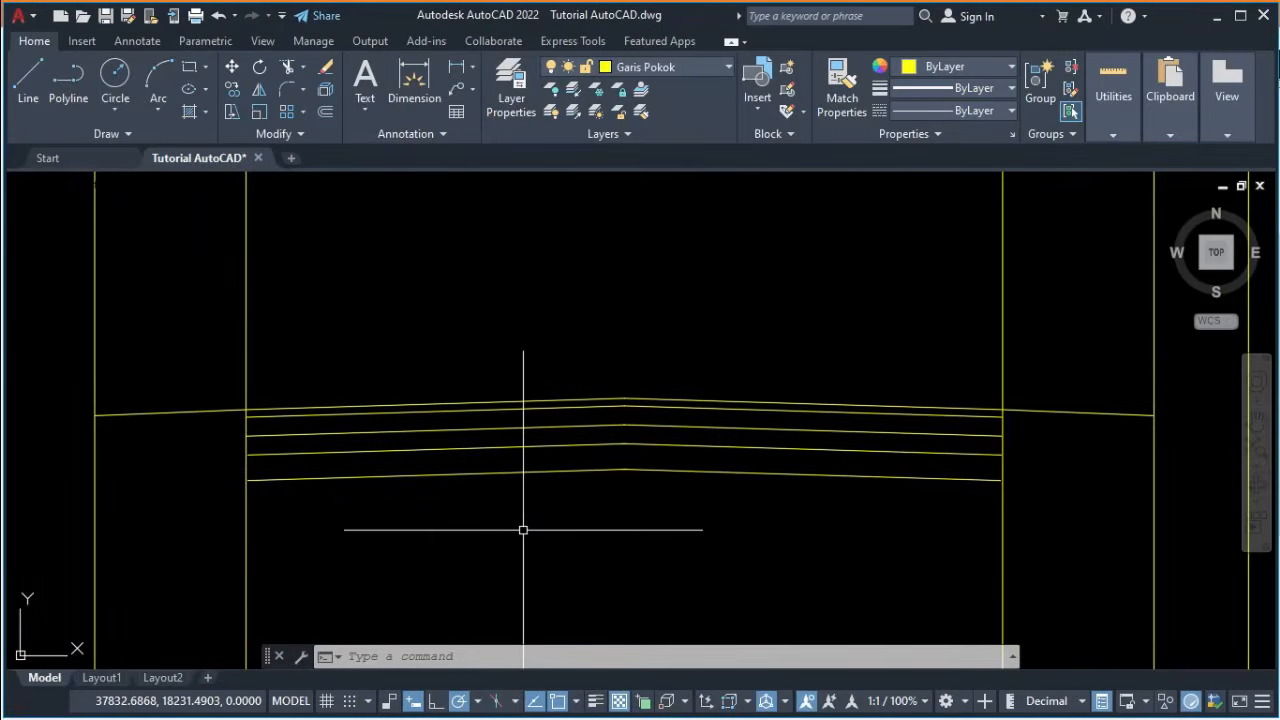
pyautogui.write('L')
pyautogui.press('Return')
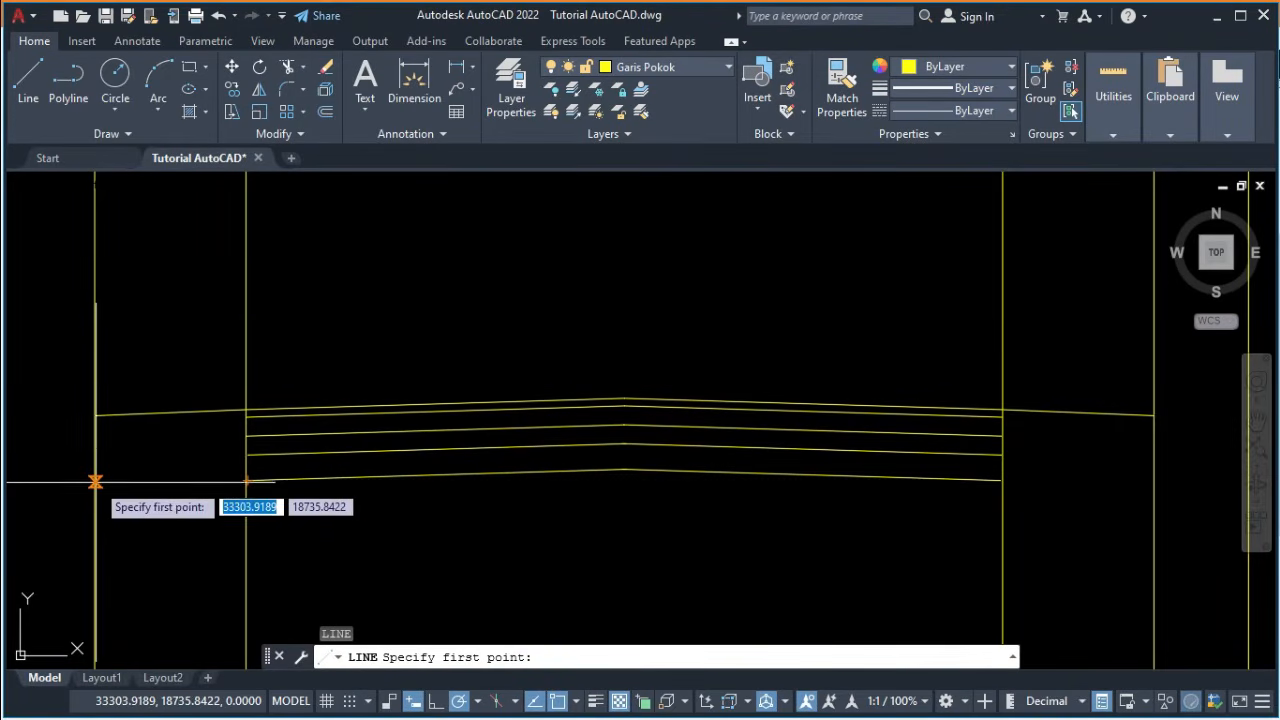
pyautogui.scroll(5, 237, 482)
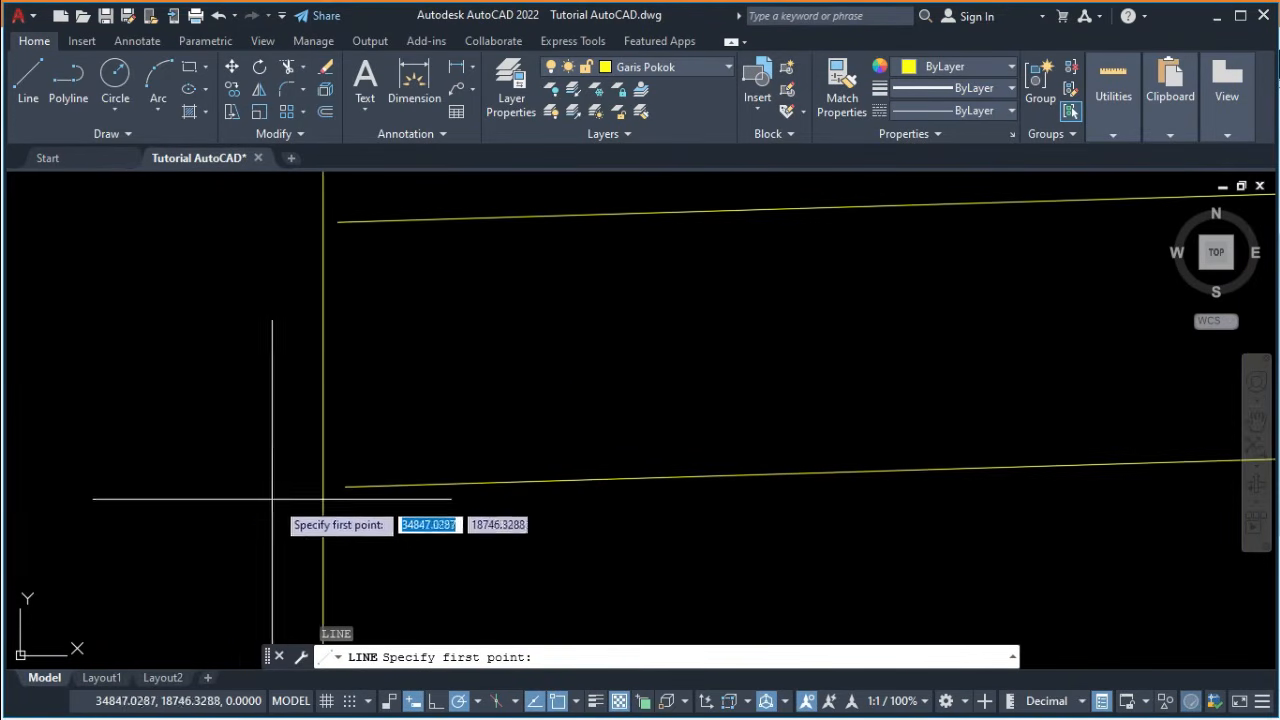
pyautogui.press('Escape')
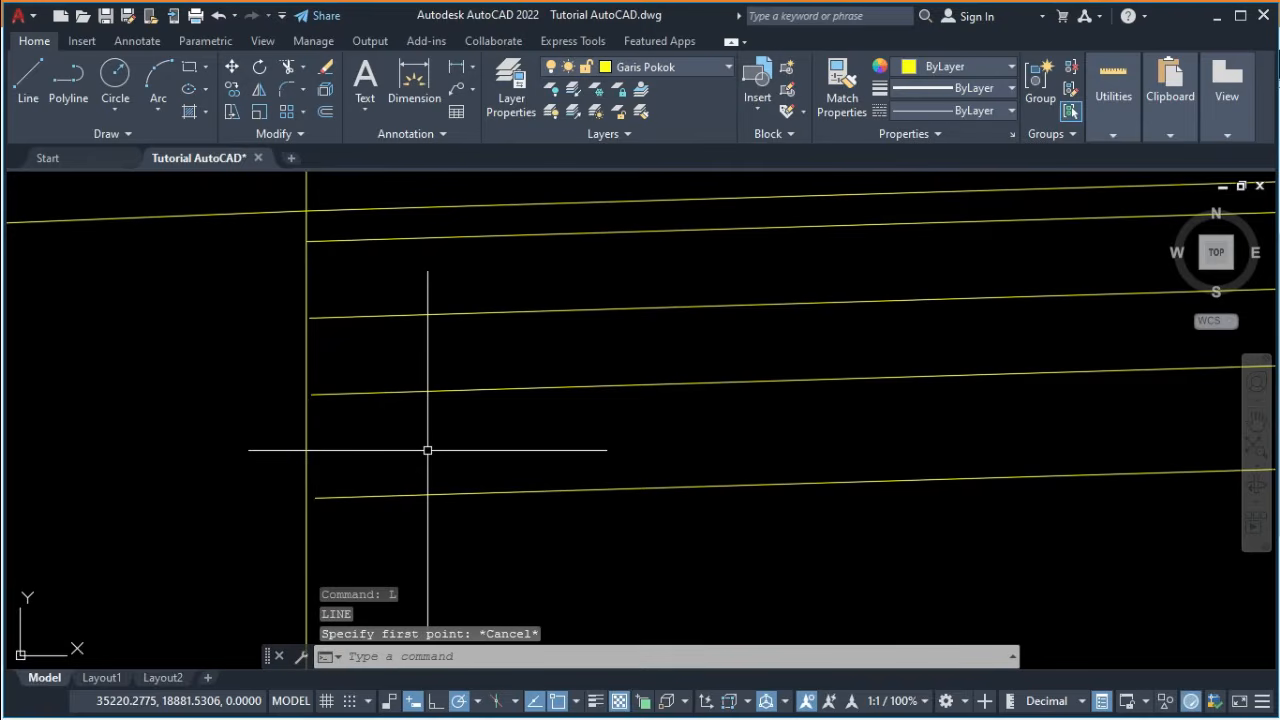
# Extend the left ends of the four offset layer lines to the vertical line at the left pavement edge.
pyautogui.write('EX')
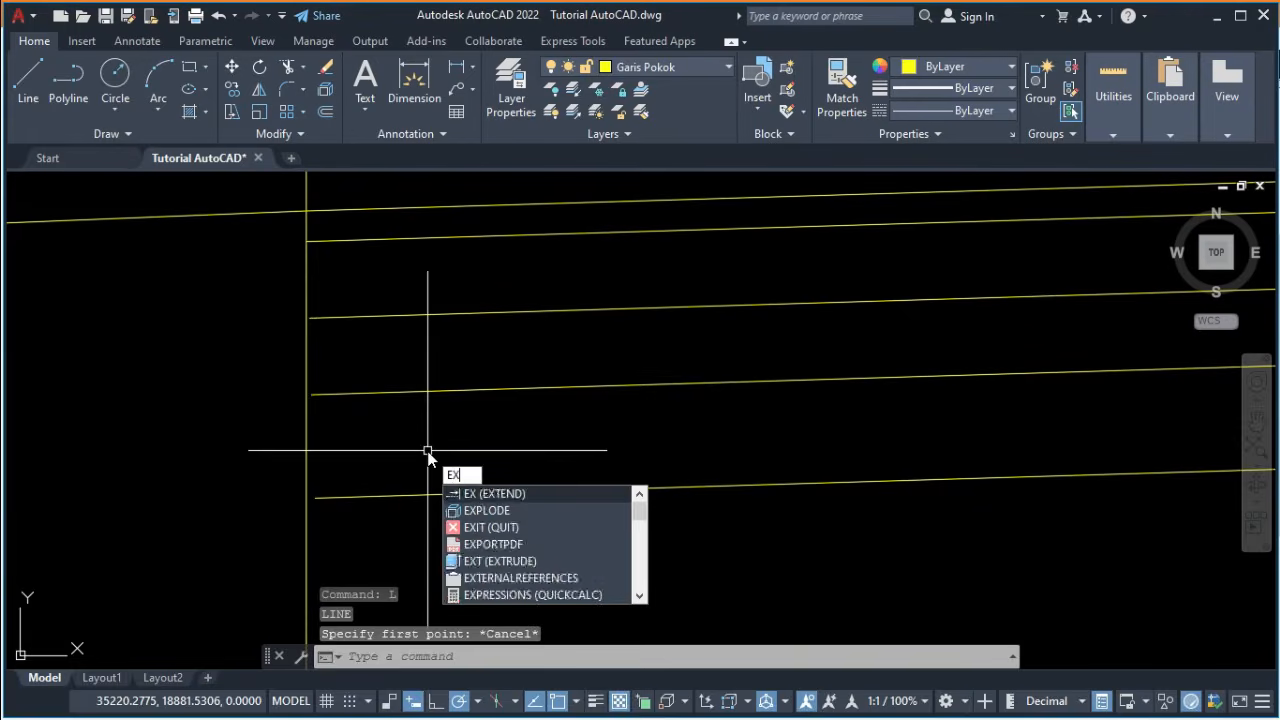
pyautogui.press('Return')
pyautogui.click(326, 496)
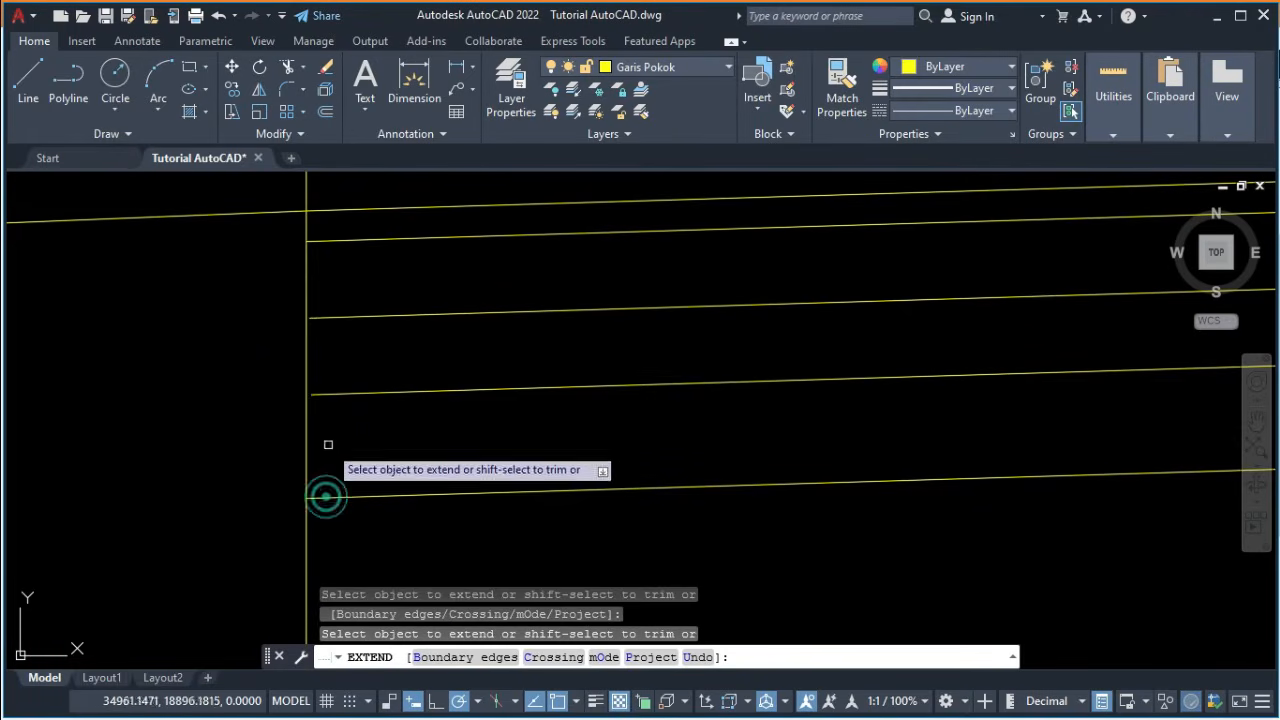
pyautogui.click(320, 394)
pyautogui.click(321, 318)
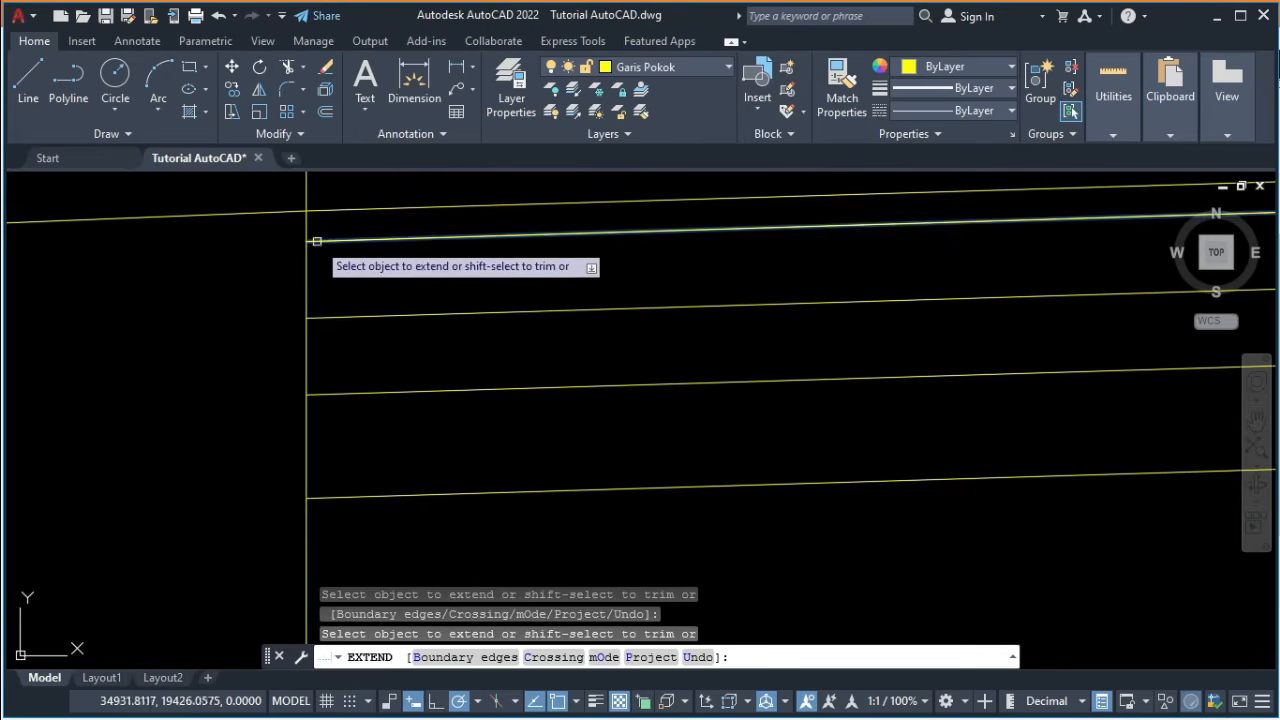
pyautogui.click(315, 240)
pyautogui.press('Return')
pyautogui.scroll(-3, 414, 423)
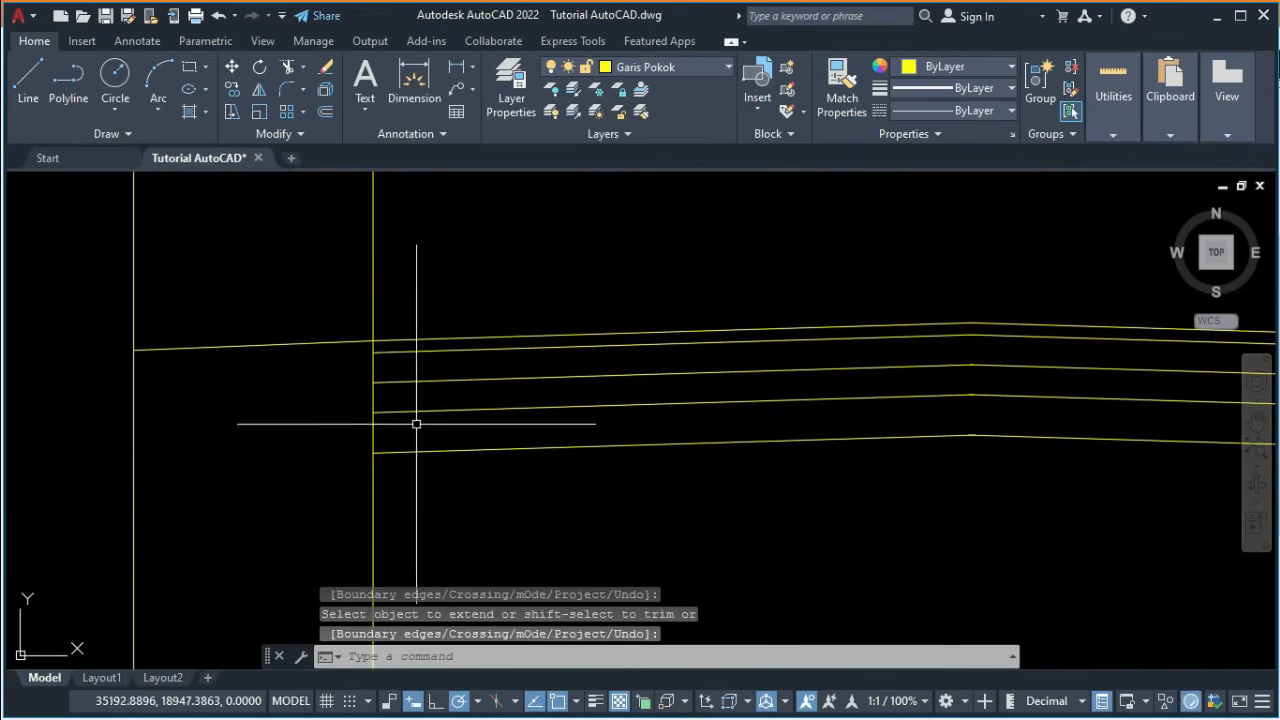
# Draw a horizontal line from the left end of the lowest pavement layer line to the left shoulder's outer vertical line.
pyautogui.write('l')
pyautogui.press('Return')
pyautogui.scroll(2, 251, 498)
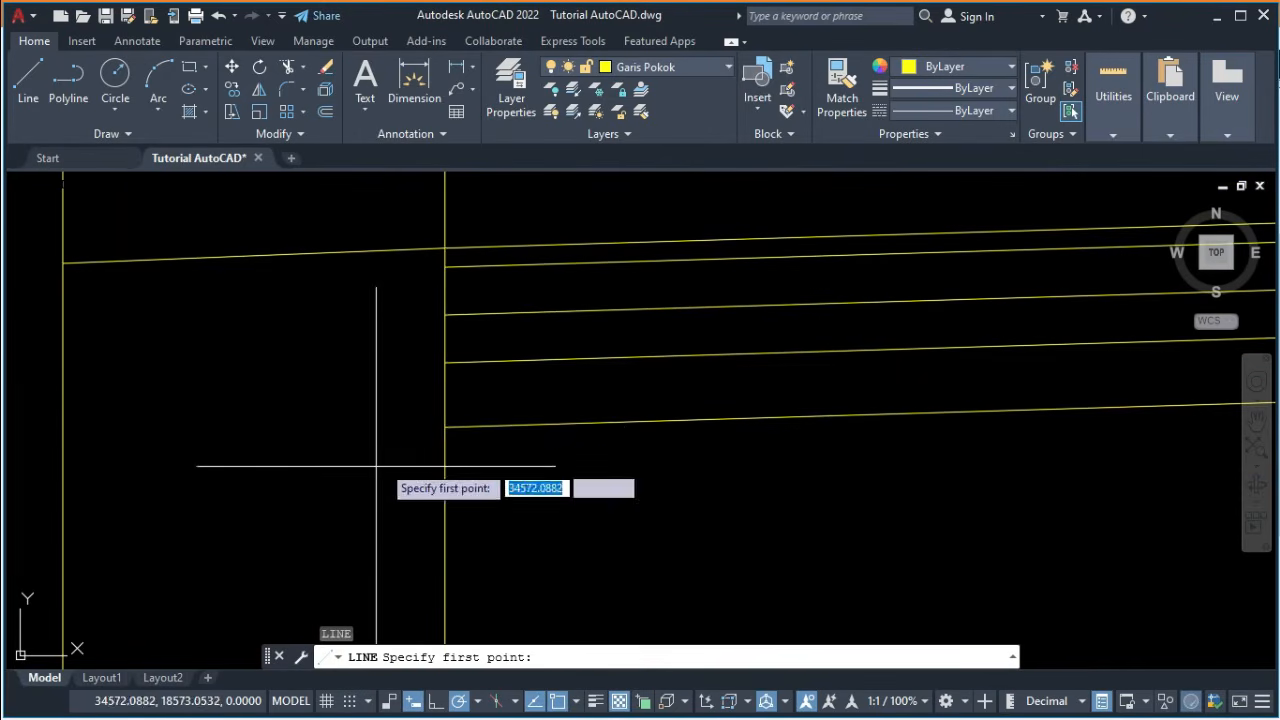
pyautogui.click(447, 426)
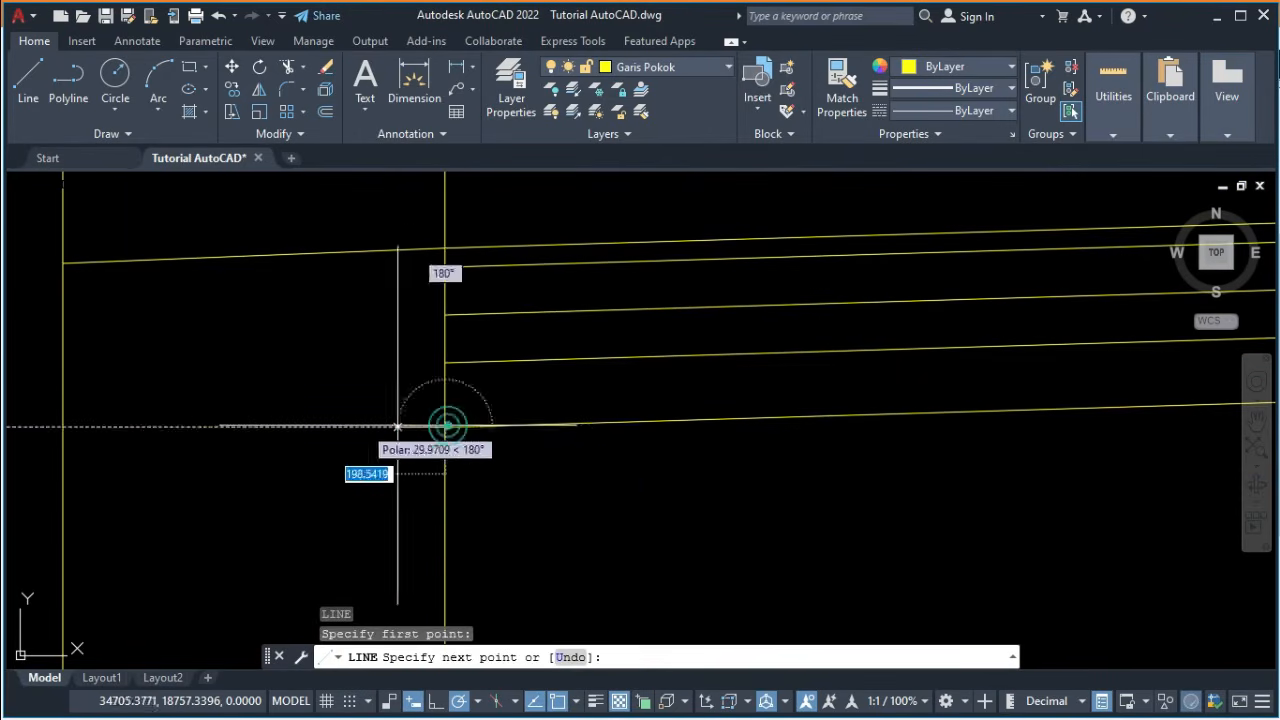
pyautogui.click(62, 428)
pyautogui.press('Return')
# Delete the two lowest sloped pavement layer lines on either side of the centre.
pyautogui.scroll(-2, 440, 503)
pyautogui.click(430, 440)
pyautogui.click(420, 452)
pyautogui.press('Delete')
pyautogui.click(708, 436)
pyautogui.click(690, 451)
pyautogui.press('Delete')
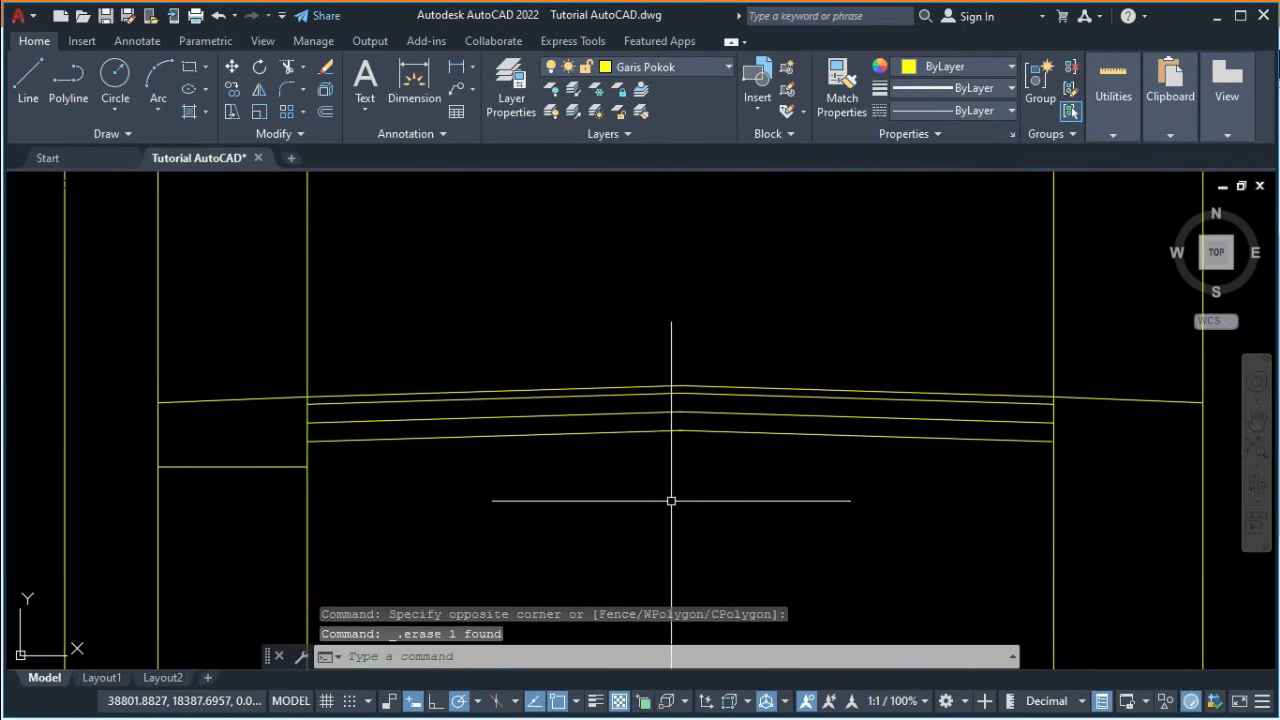
# Extend the horizontal base line across the pavement to the right shoulder's outer vertical line.
pyautogui.write('EX')
pyautogui.press('Return')
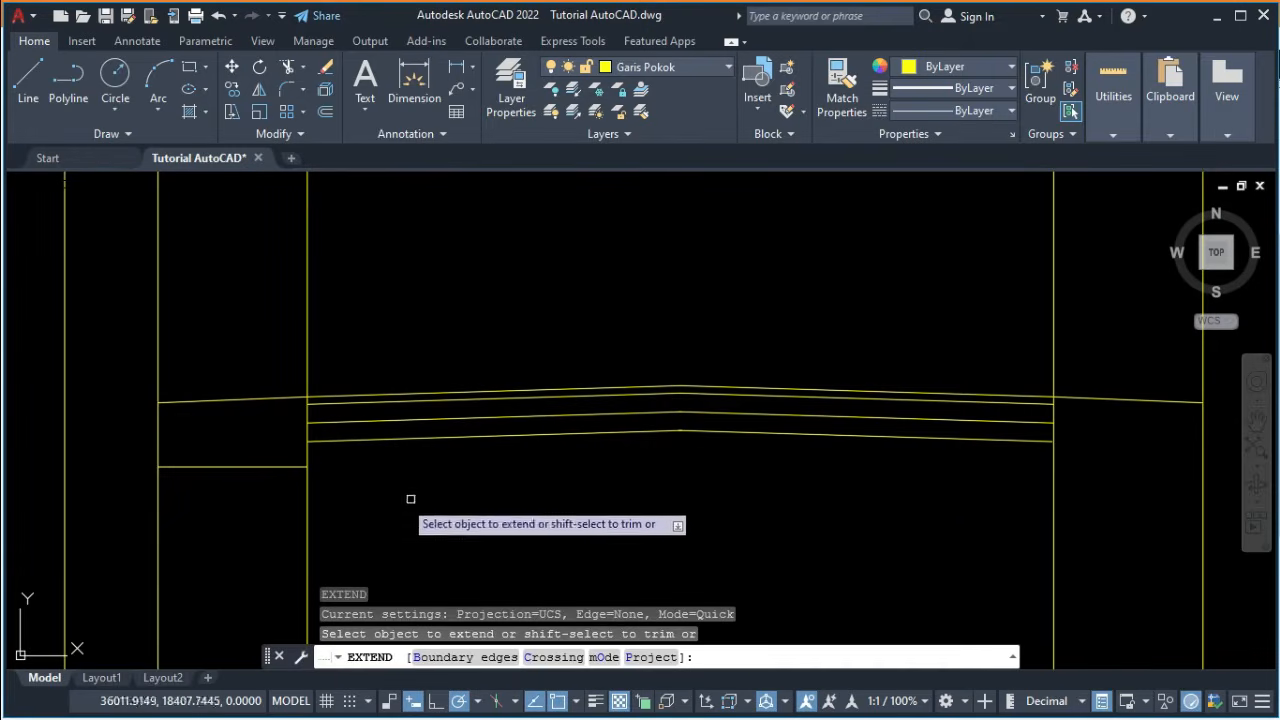
pyautogui.click(279, 464)
pyautogui.click(991, 465)
pyautogui.press('Return')
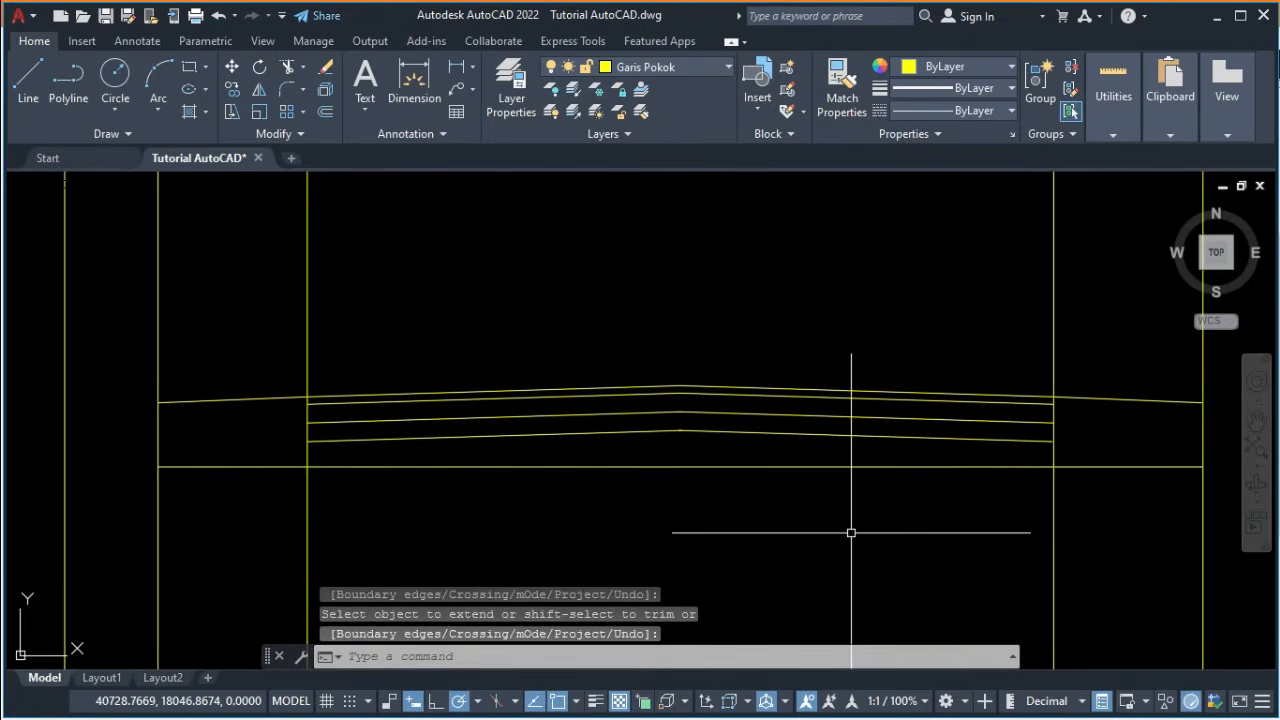
# Consult the reference PDF and offset the left and right shoulder surface lines 280 units downward.
pyautogui.hotkey('alt', 'Tab')
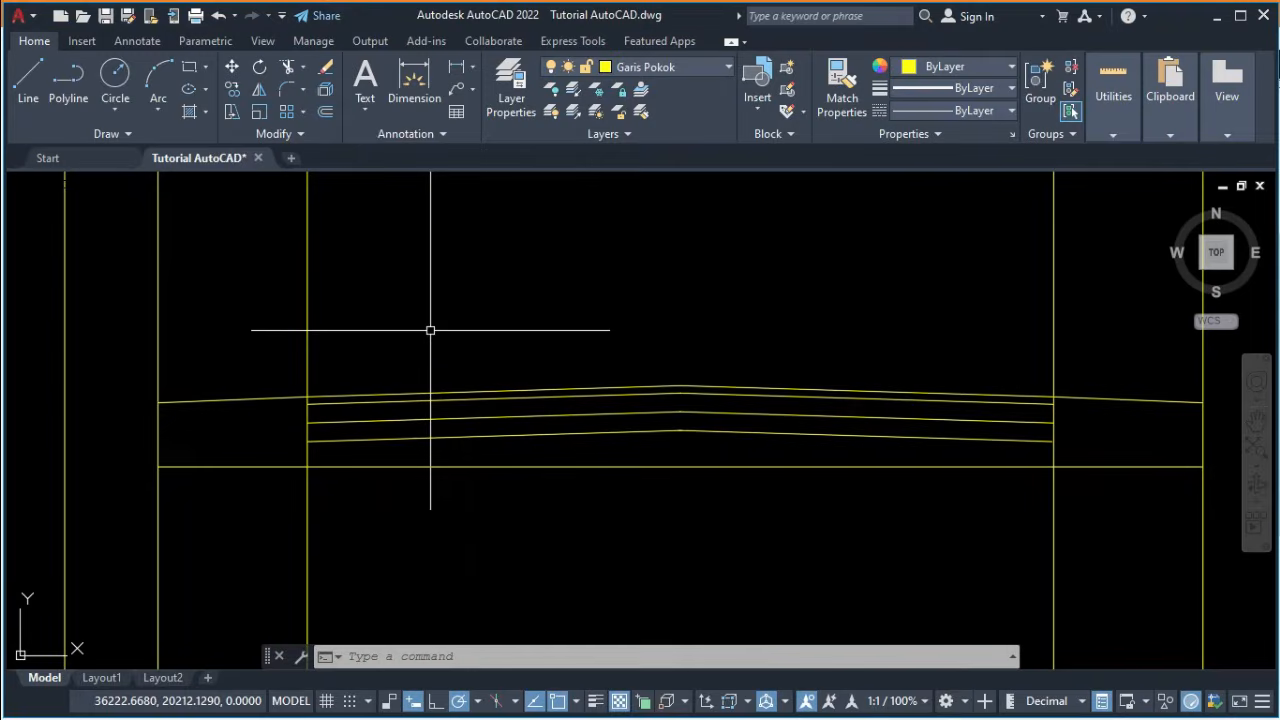
pyautogui.press('Return')
pyautogui.write('280')
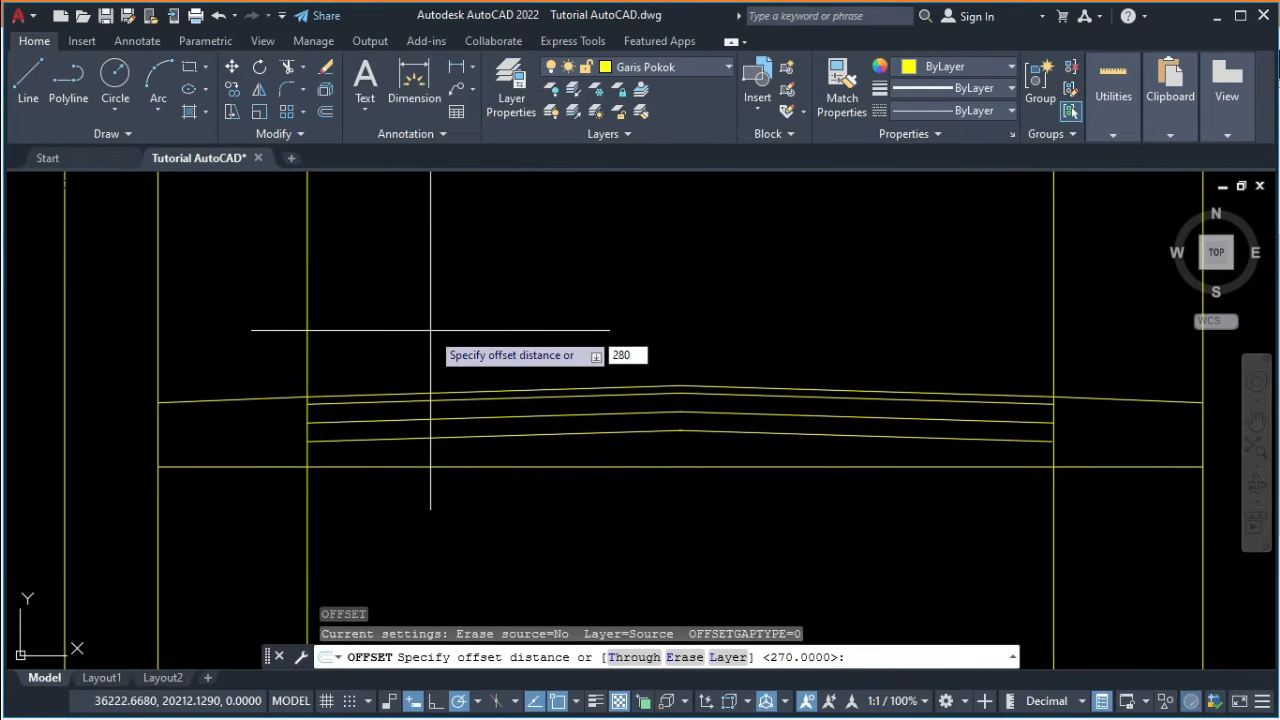
pyautogui.press('Return')
pyautogui.click(258, 401)
pyautogui.click(264, 437)
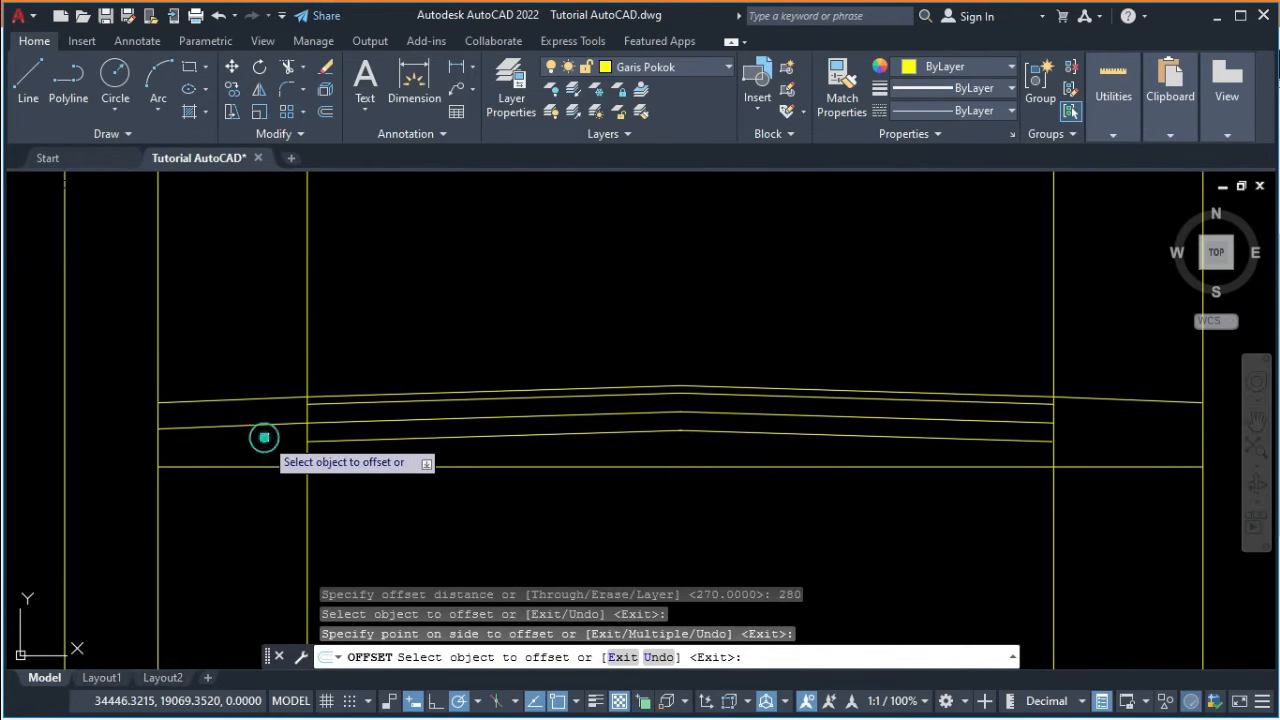
pyautogui.click(1117, 402)
pyautogui.click(1117, 434)
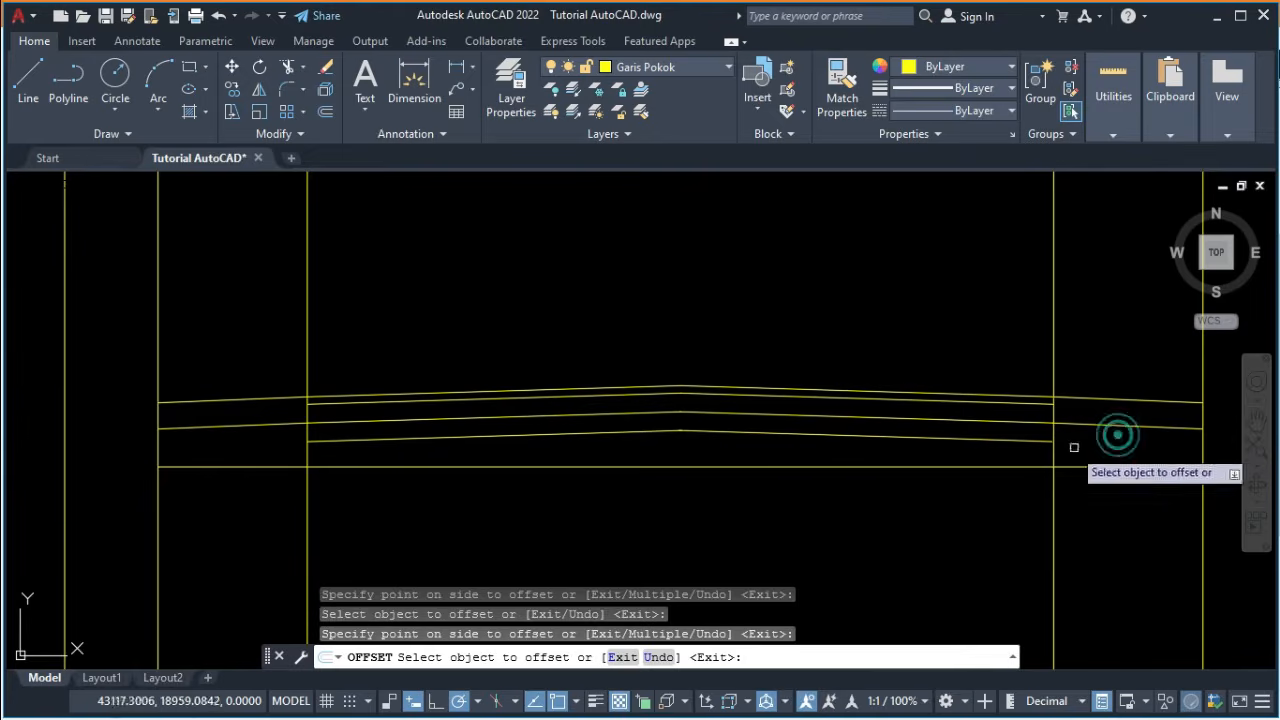
pyautogui.press('Return')
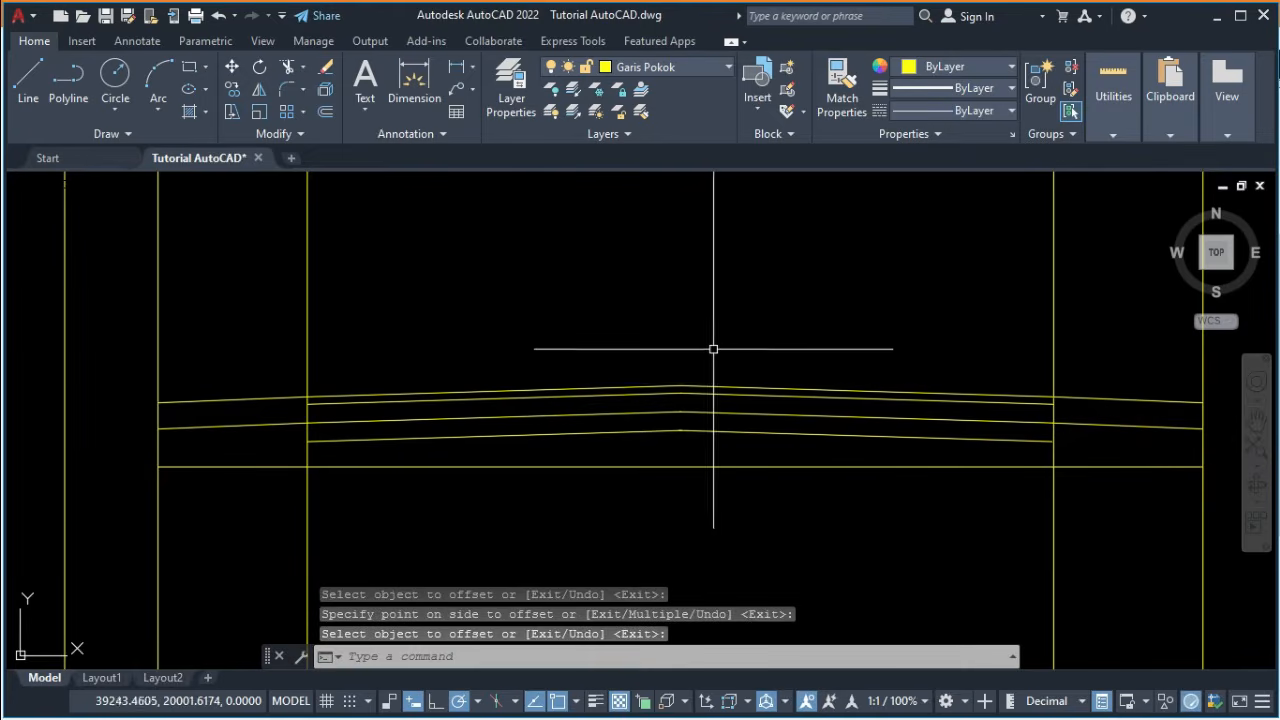
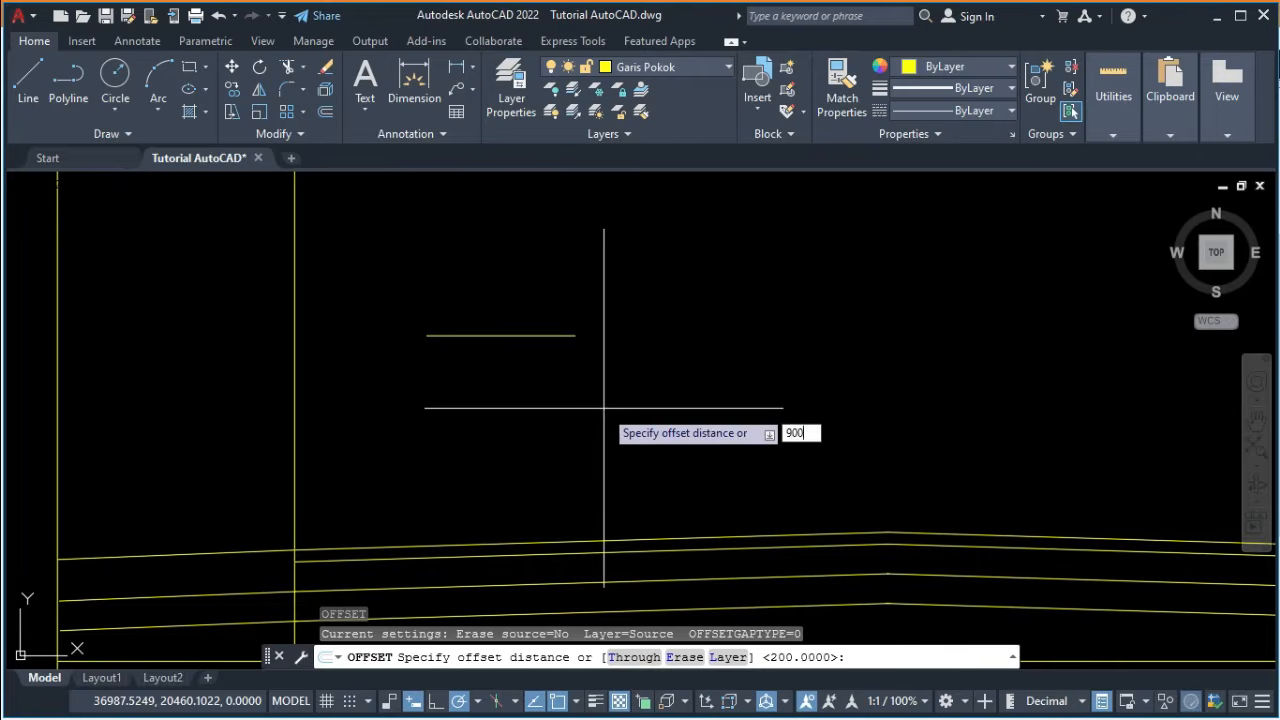
# Offset the short horizontal line above the pavement 900 units downward for the drainage channel's bottom.
pyautogui.press('Return')
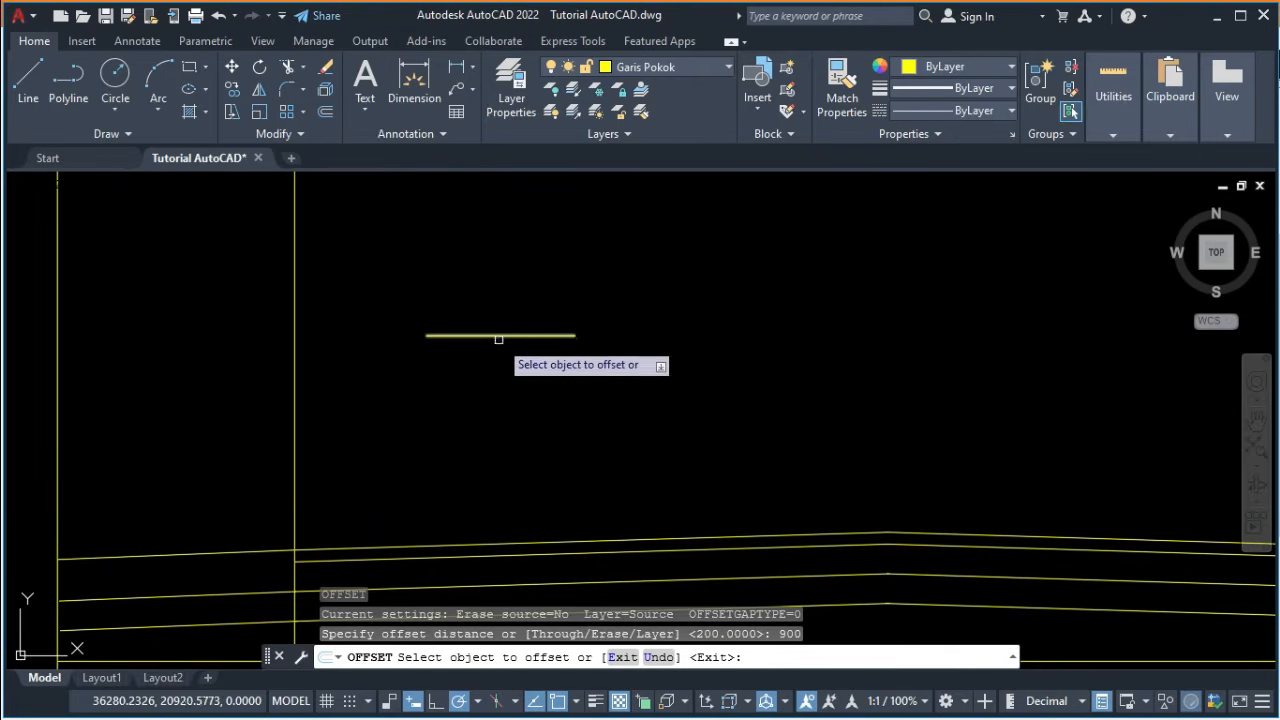
pyautogui.click(499, 336)
pyautogui.click(505, 420)
pyautogui.press('Return')
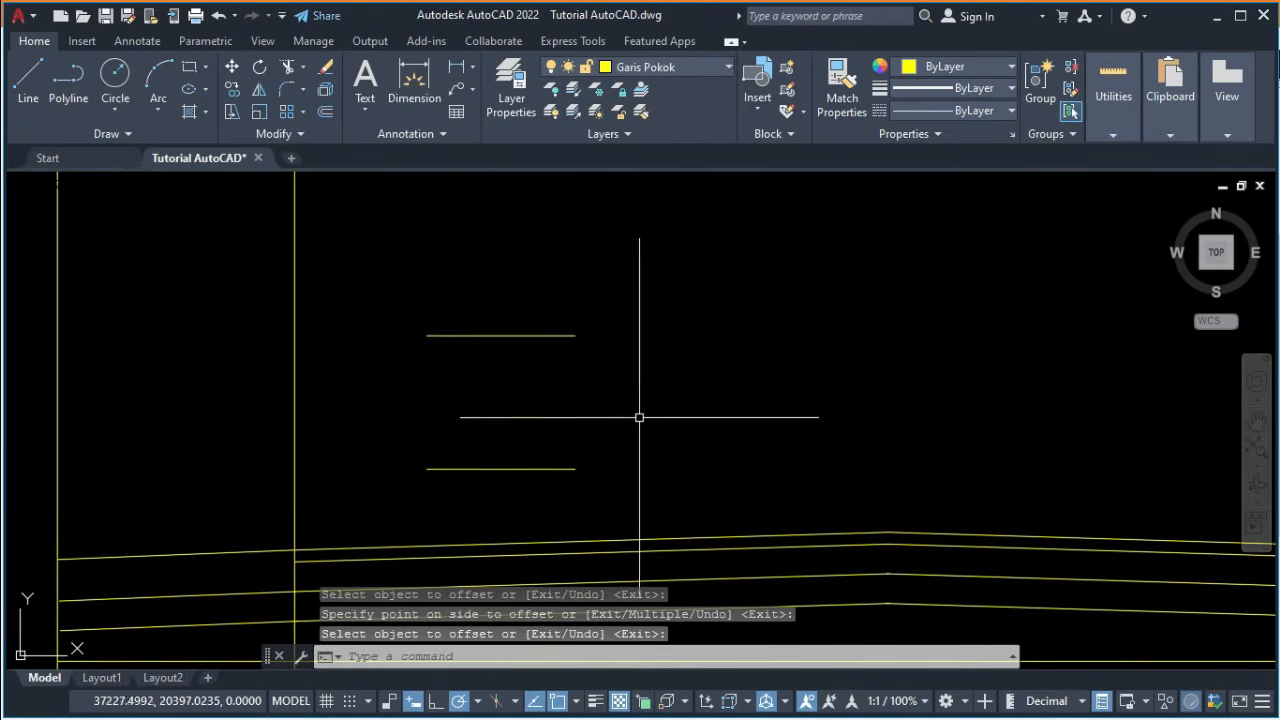
# Consult the reference PDF and draw the channel's right side from 200 units inside the bottom line's right end to the top line's right end.
pyautogui.hotkey('alt', 'Tab')
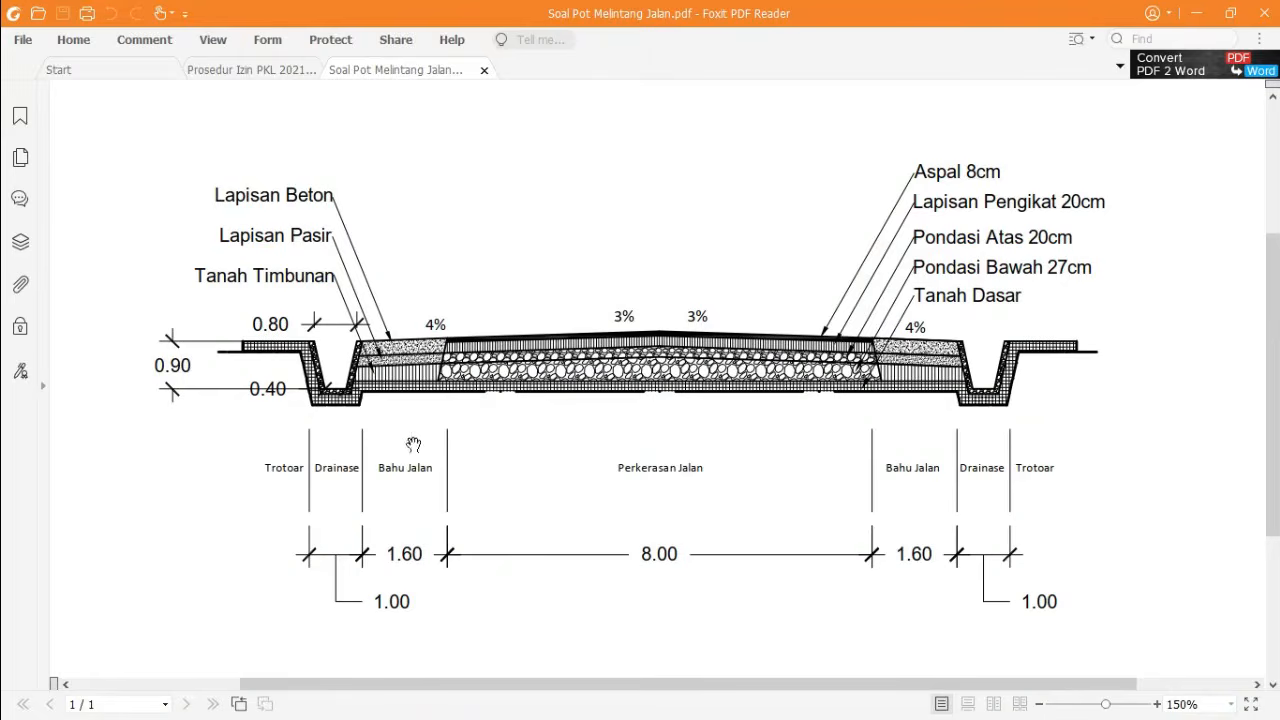
pyautogui.hotkey('alt', 'Tab')
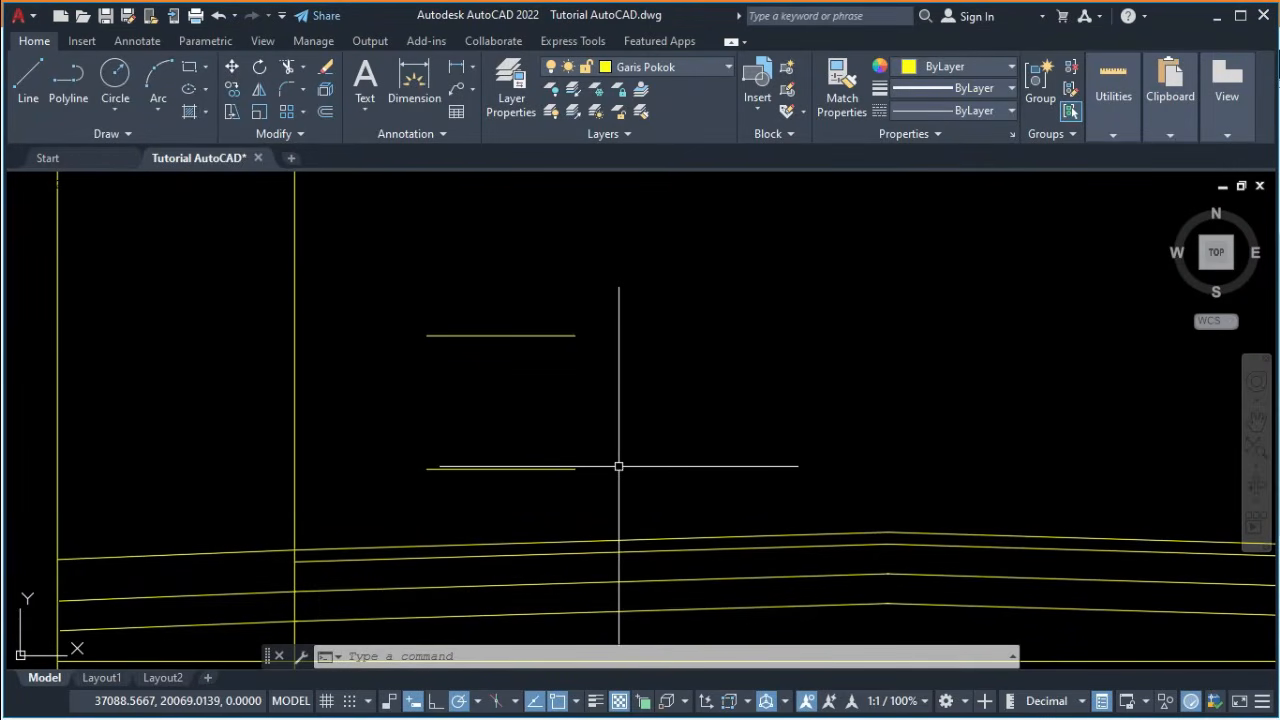
pyautogui.press('Return')
pyautogui.click(575, 467)
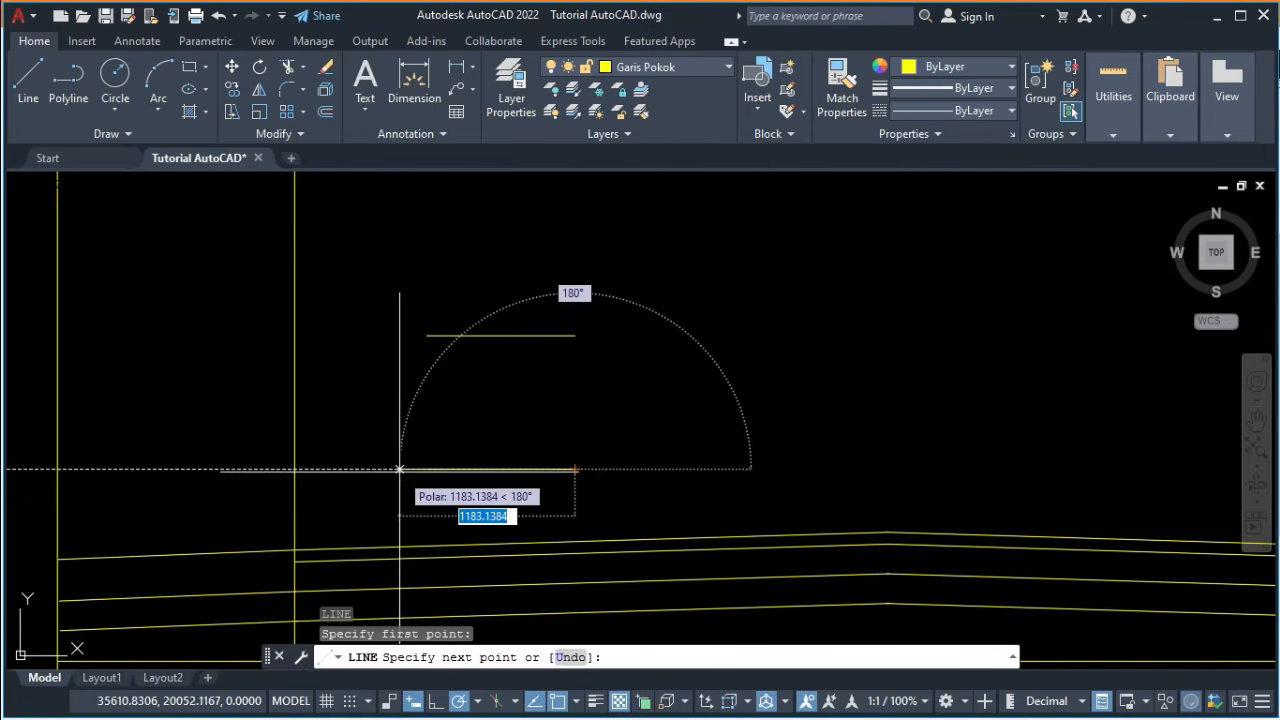
pyautogui.write('200')
pyautogui.press('Return')
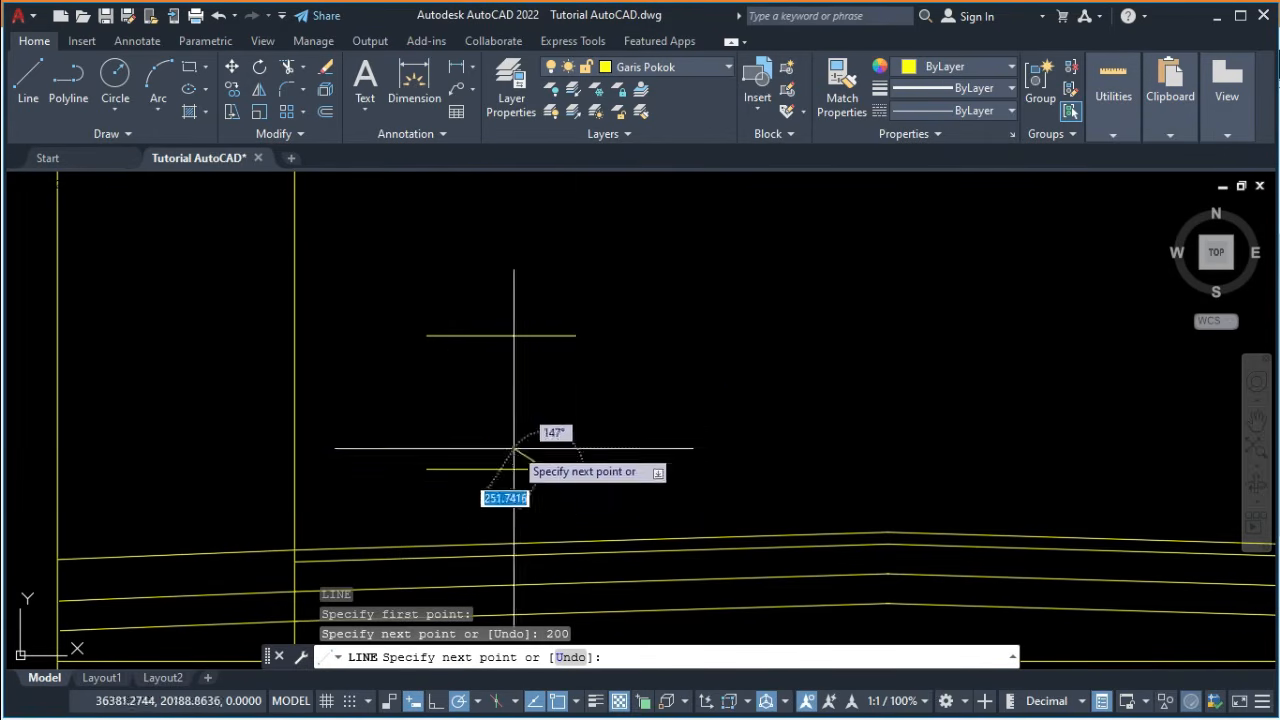
pyautogui.click(575, 337)
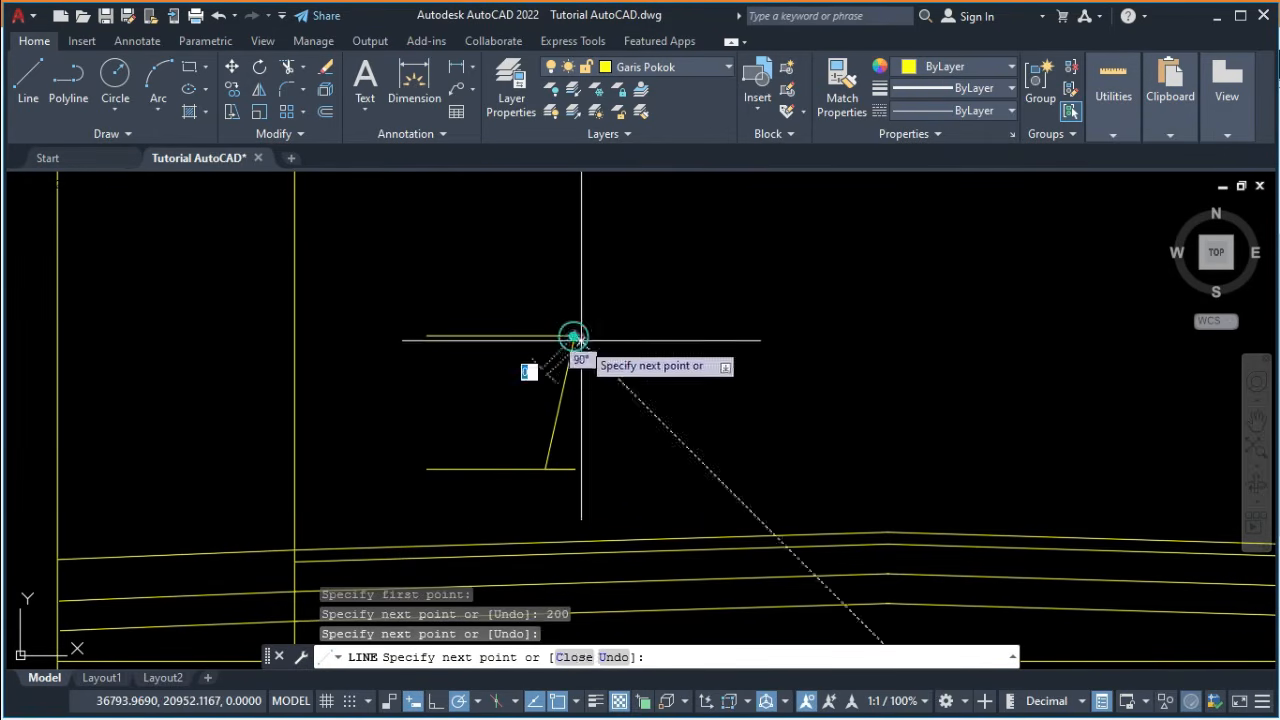
pyautogui.press('Return')
# Mirror the slanted channel side about a vertical axis through the top line's midpoint, keeping the original.
pyautogui.click(602, 408)
pyautogui.click(518, 396)
pyautogui.write('MI')
pyautogui.press('Return')
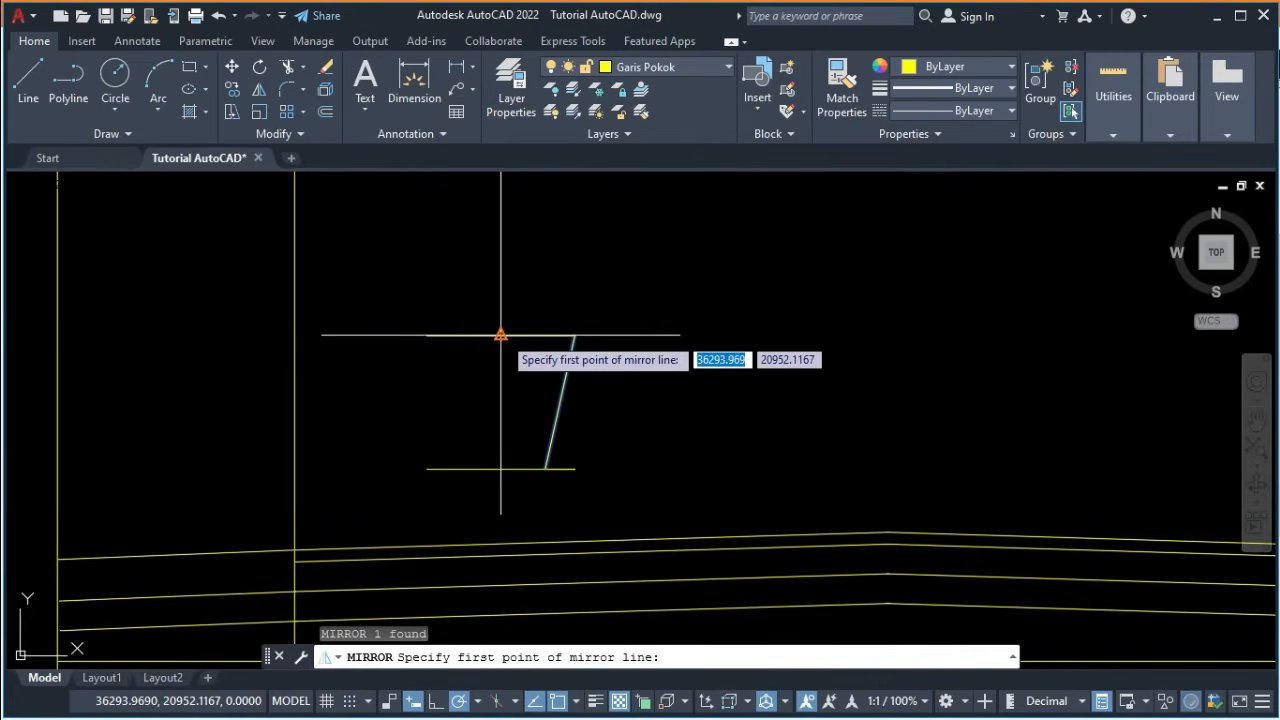
pyautogui.click(500, 335)
pyautogui.click(499, 294)
pyautogui.rightClick(501, 297)
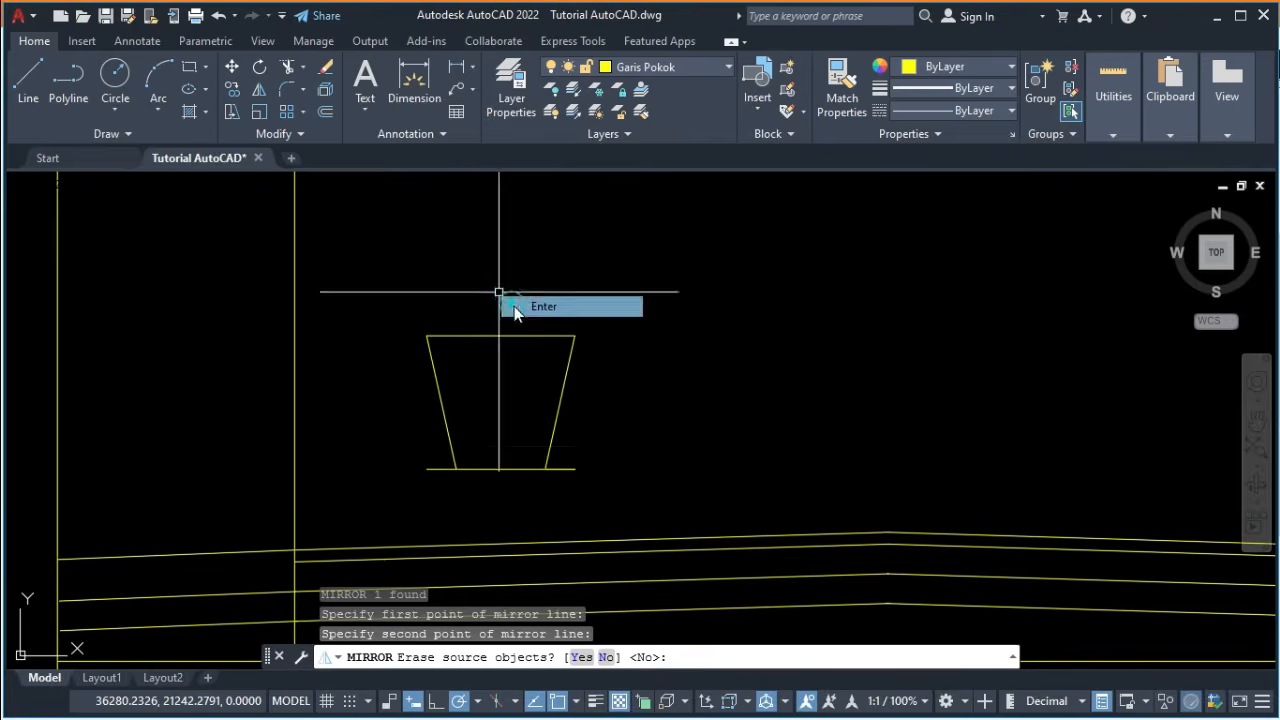
pyautogui.click(514, 306)
# Try to trim the channel bottom line's overhanging ends at the slanted sides.
pyautogui.write('TR')
pyautogui.press('Return')
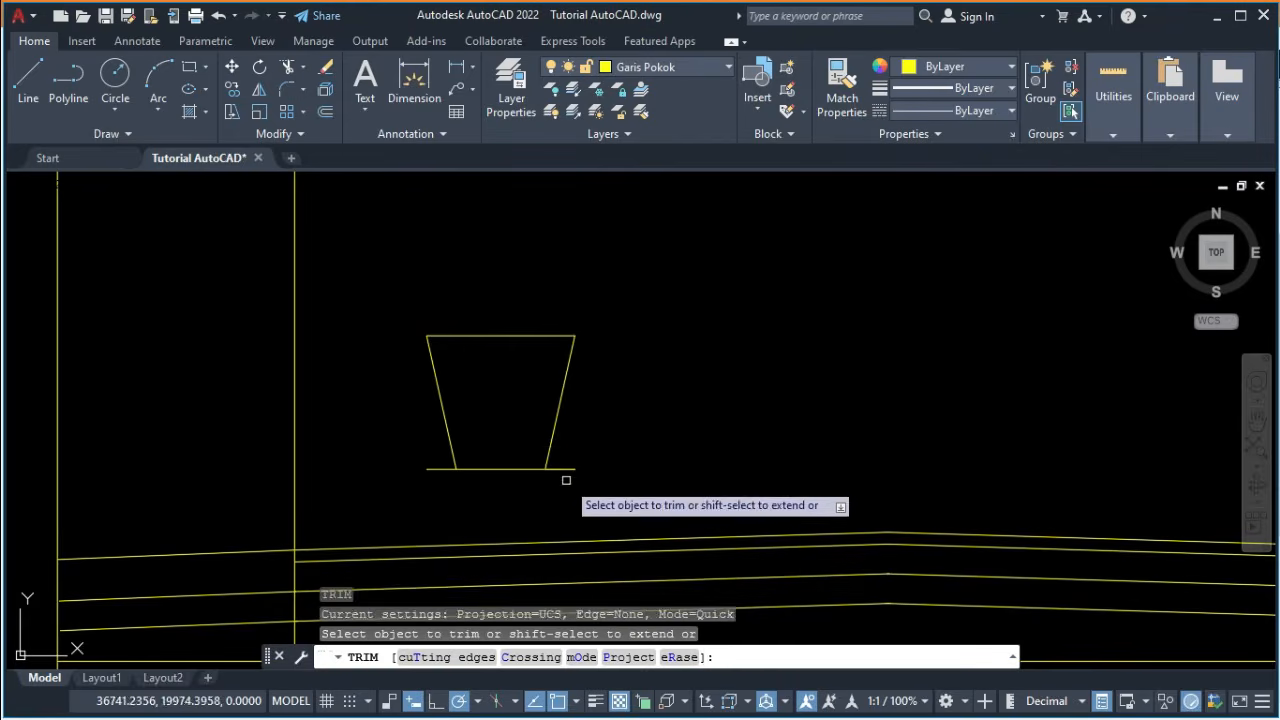
pyautogui.click(566, 465)
pyautogui.click(446, 470)
pyautogui.press('Return')
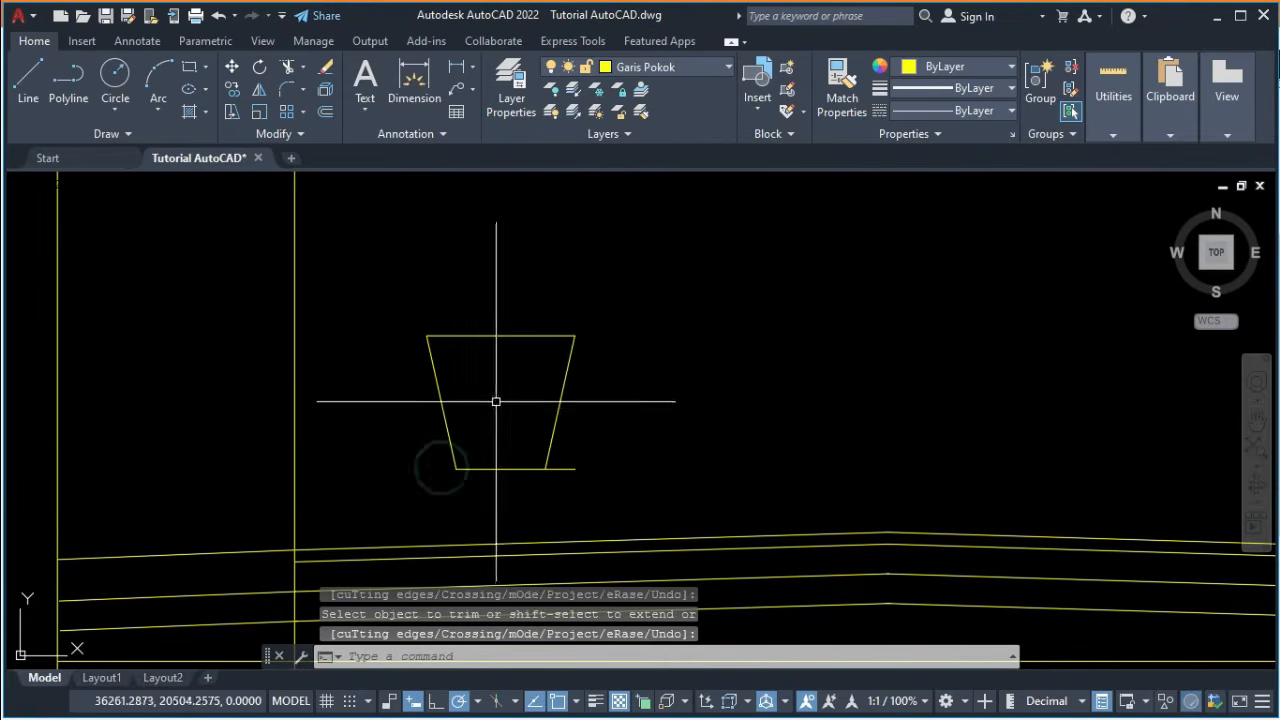
# Replace the channel's bottom line with a new line joining the lower ends of the two slanted sides.
pyautogui.click(567, 469)
pyautogui.press('Delete')
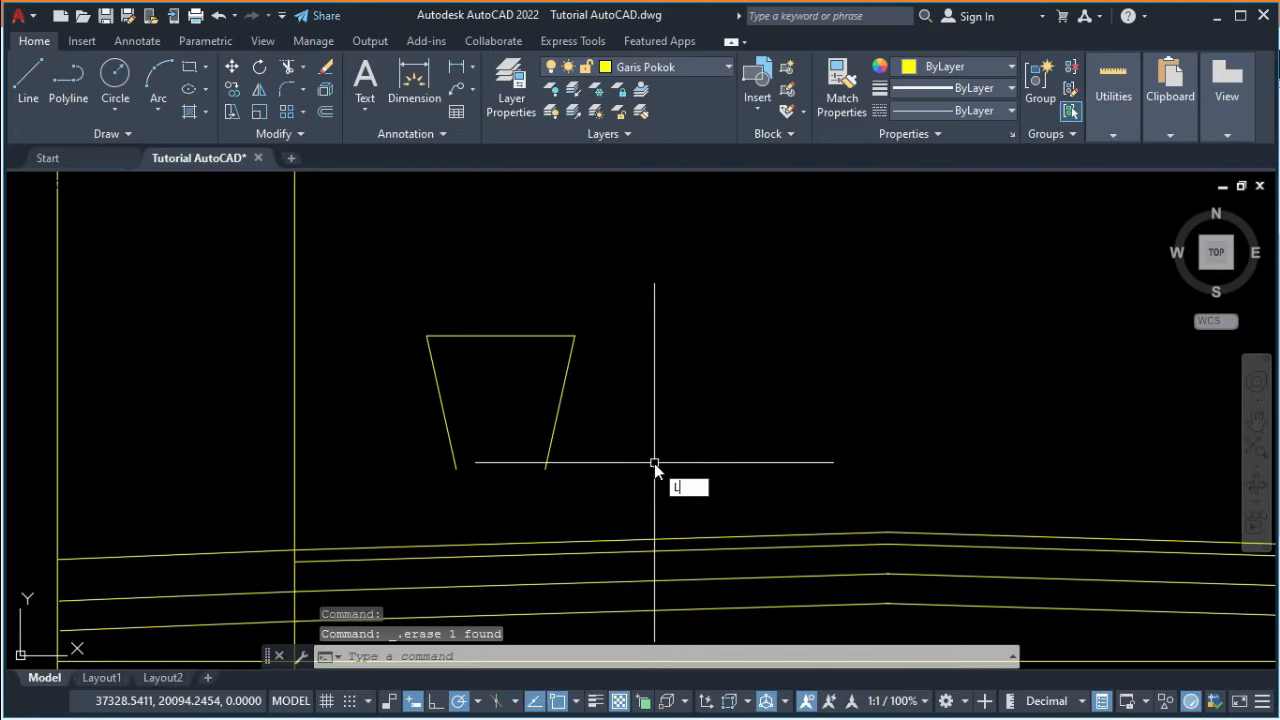
pyautogui.press('Return')
pyautogui.click(546, 468)
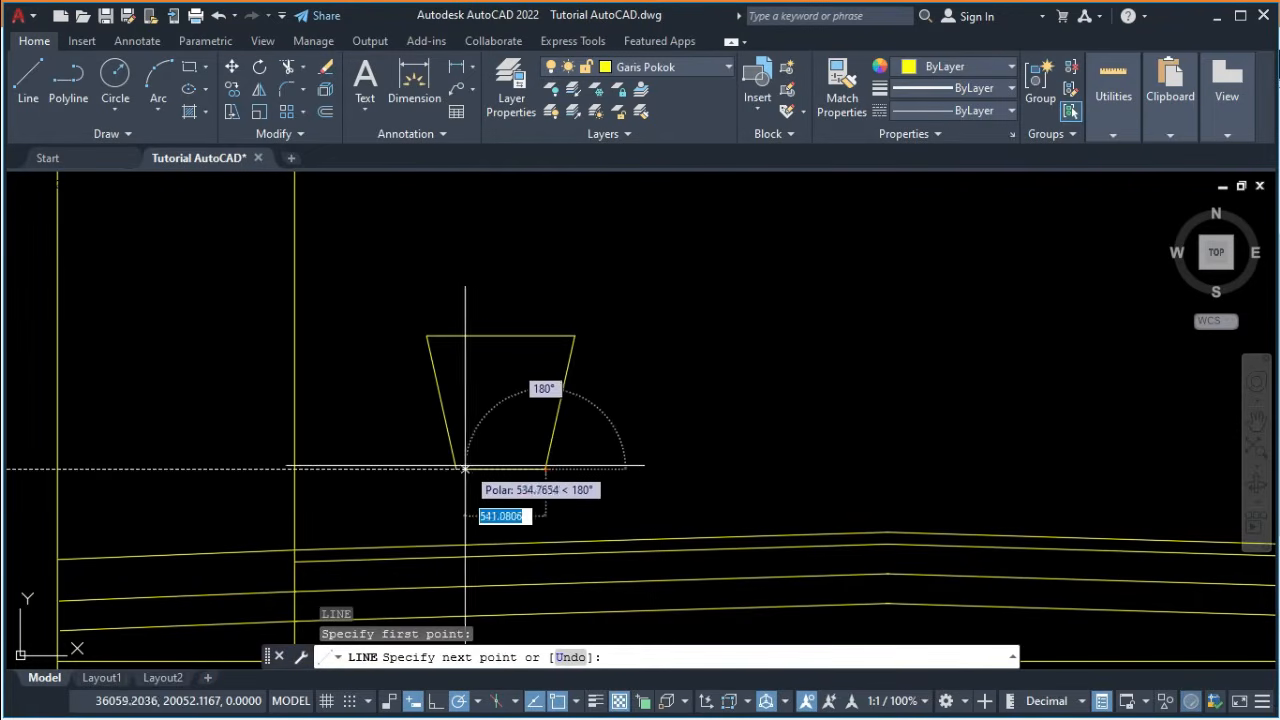
pyautogui.click(455, 468)
pyautogui.press('Return')
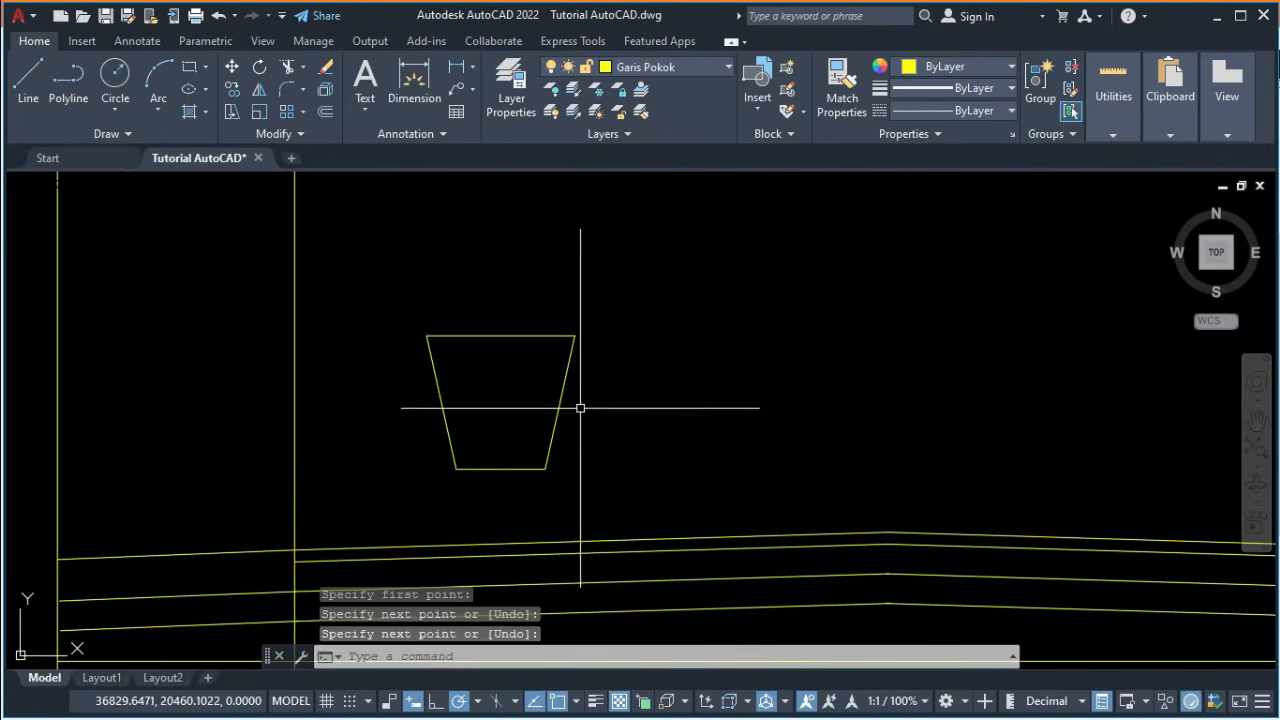
# Offset the channel's two slanted sides and its bottom line 100 units outward.
pyautogui.scroll(-2, 605, 410)
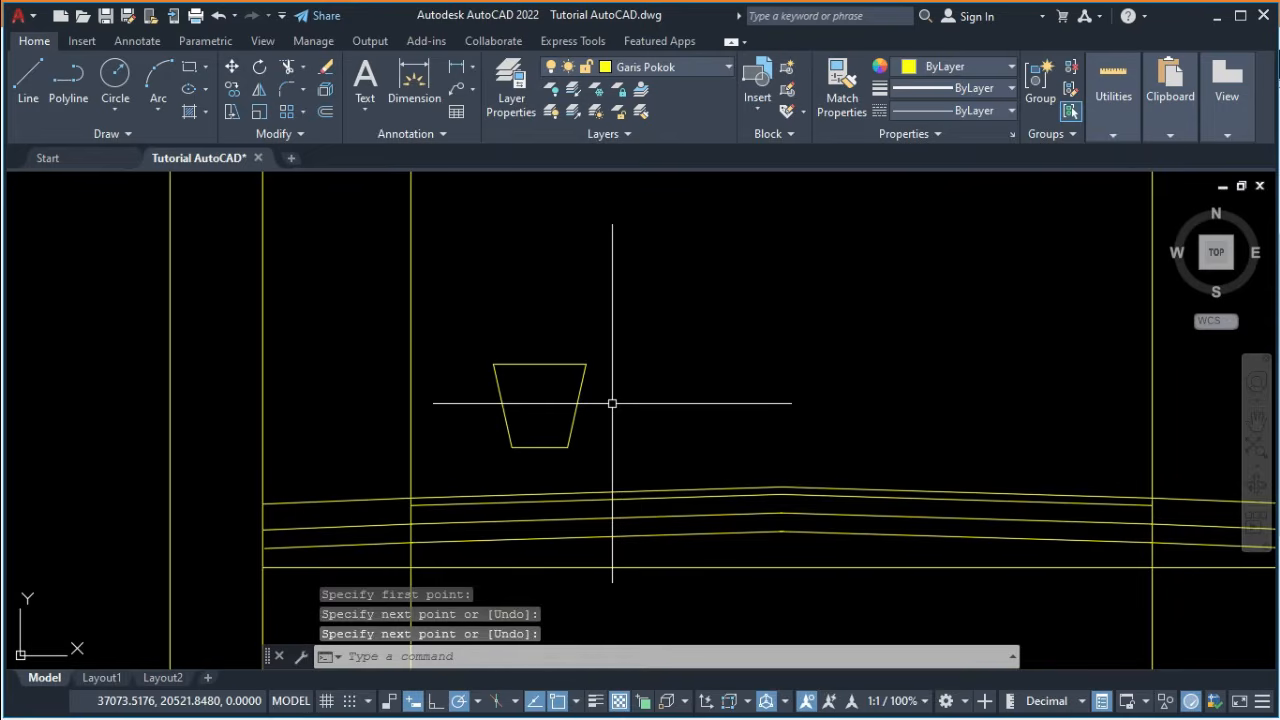
pyautogui.scroll(2, 624, 403)
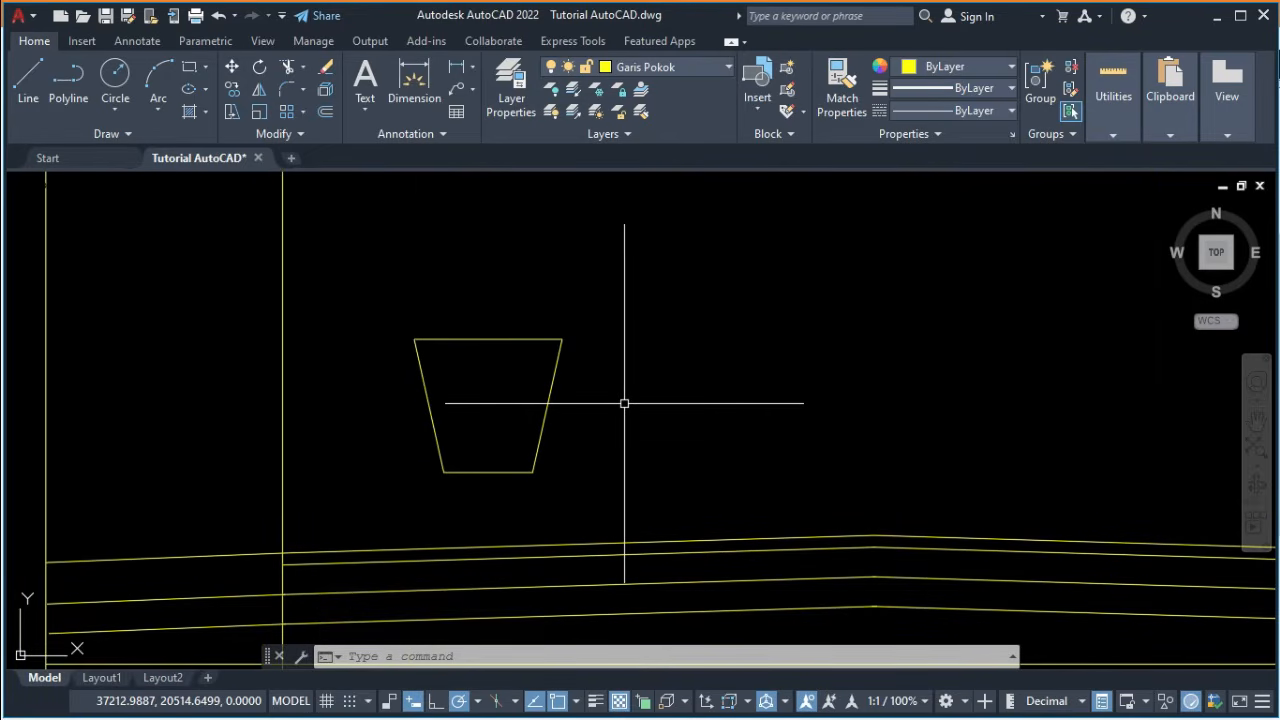
pyautogui.press('Return')
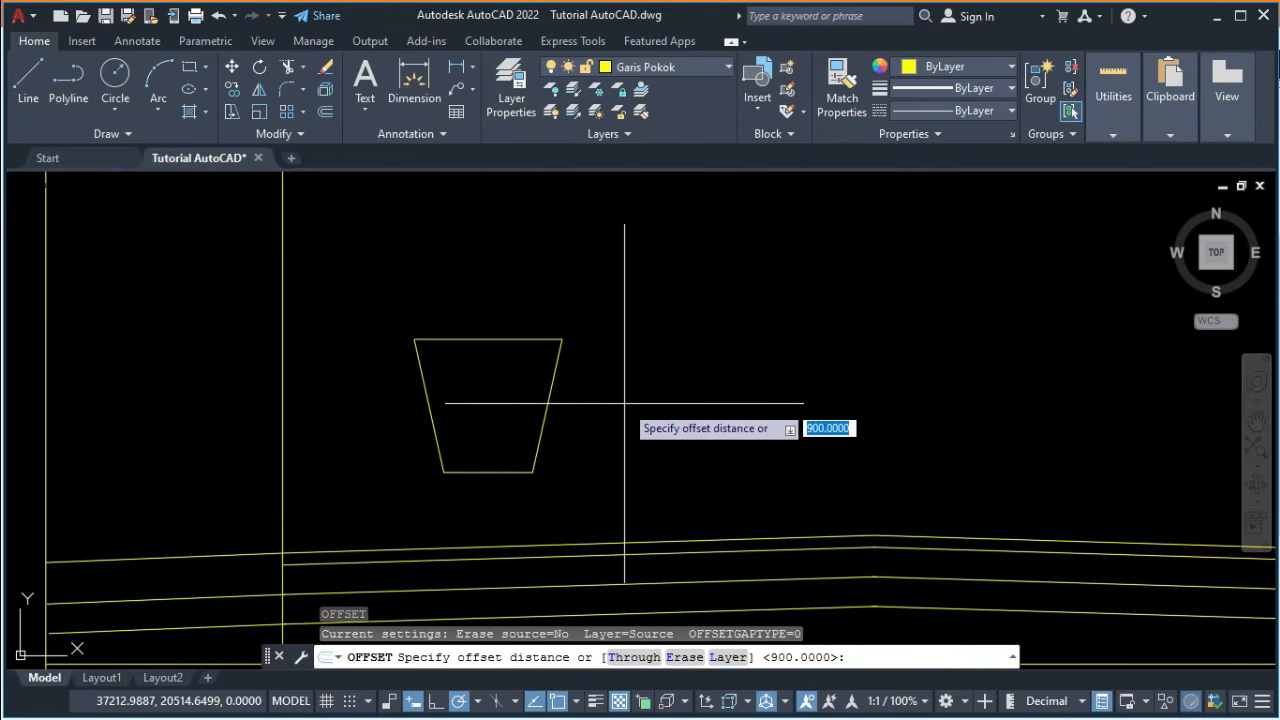
pyautogui.write('100')
pyautogui.press('Return')
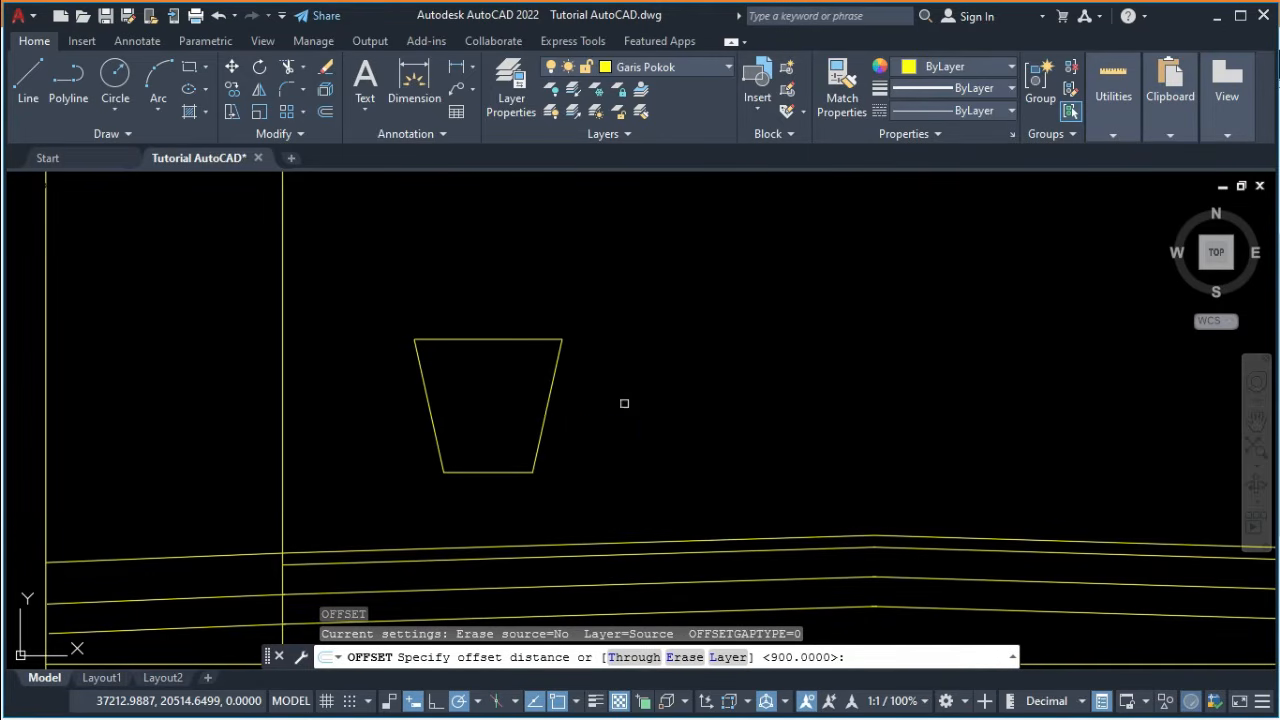
pyautogui.click(551, 380)
pyautogui.click(597, 431)
pyautogui.click(500, 472)
pyautogui.click(500, 500)
pyautogui.click(442, 450)
pyautogui.click(389, 446)
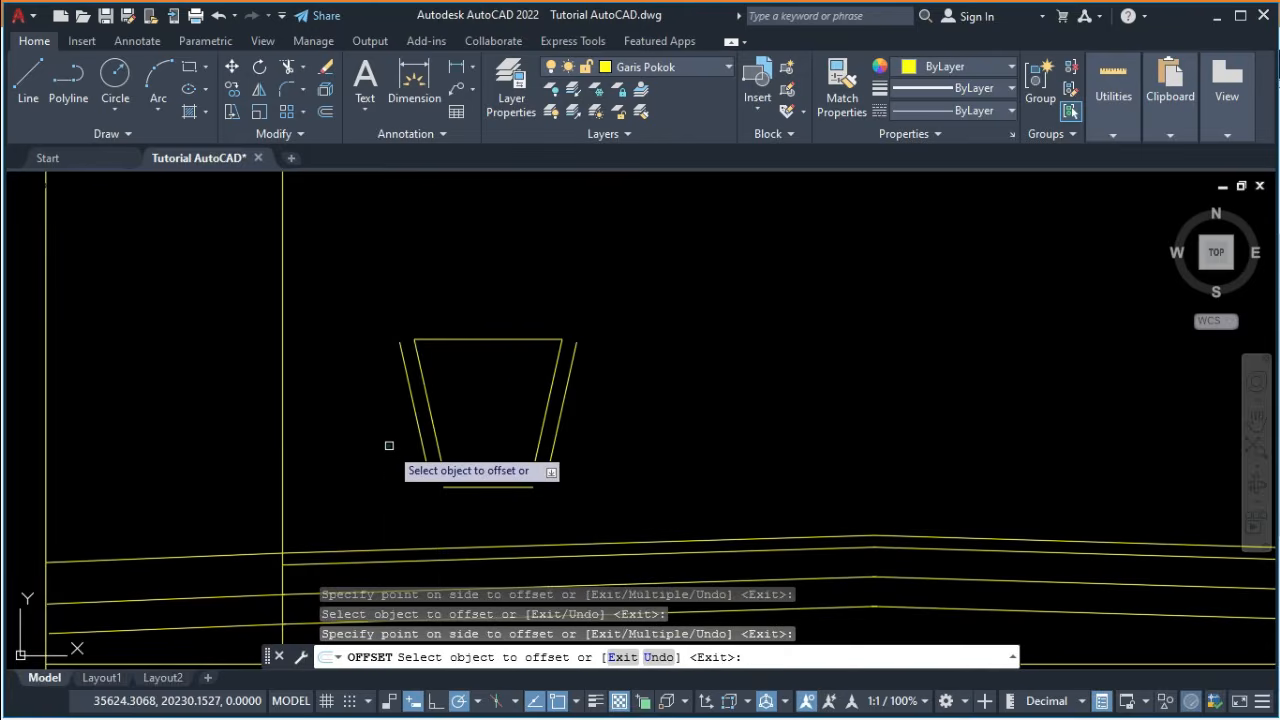
pyautogui.press('Return')
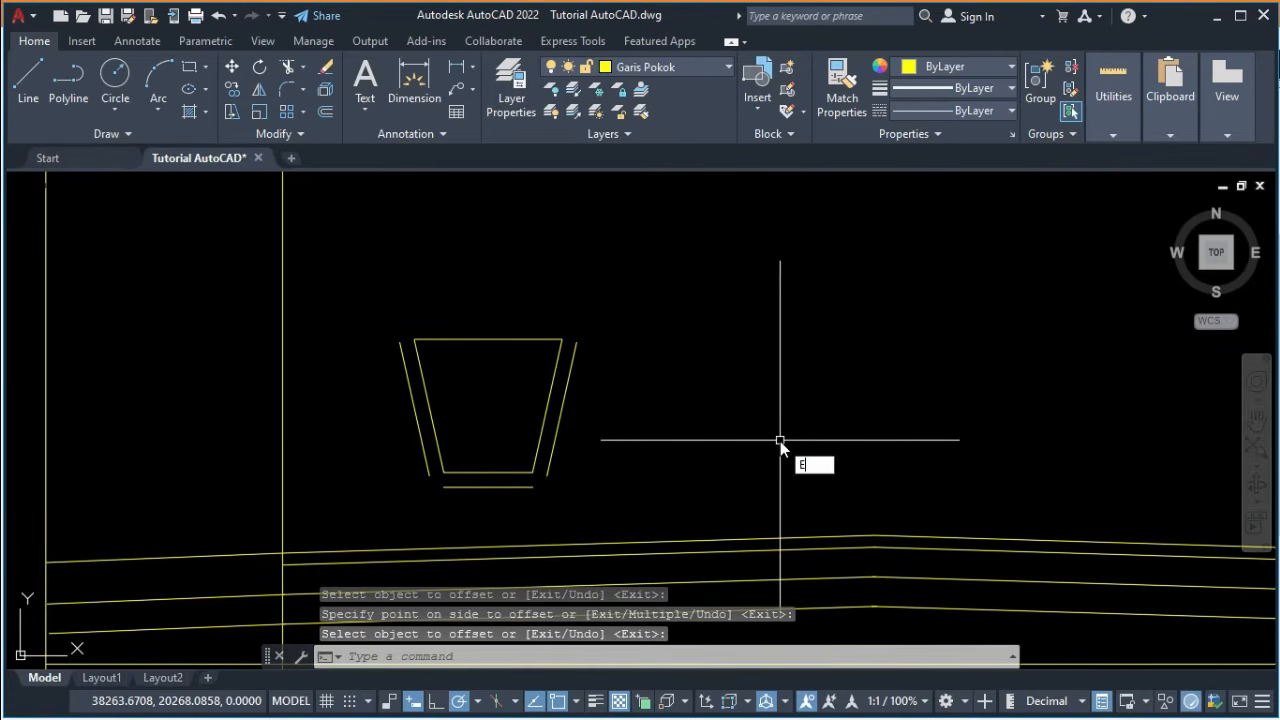
# Fillet the outer bottom line with both outer slanted lines to close the two lower corners.
pyautogui.press('Escape')
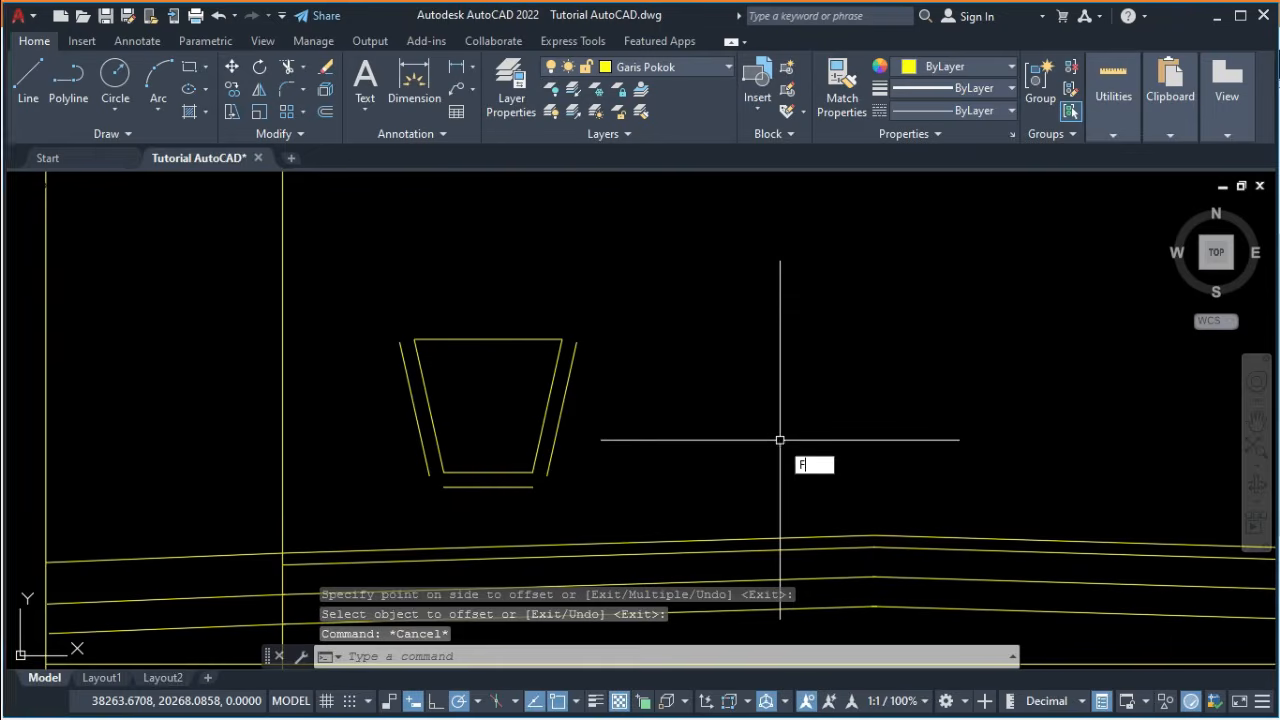
pyautogui.write('F')
pyautogui.press('Return')
pyautogui.click(557, 434)
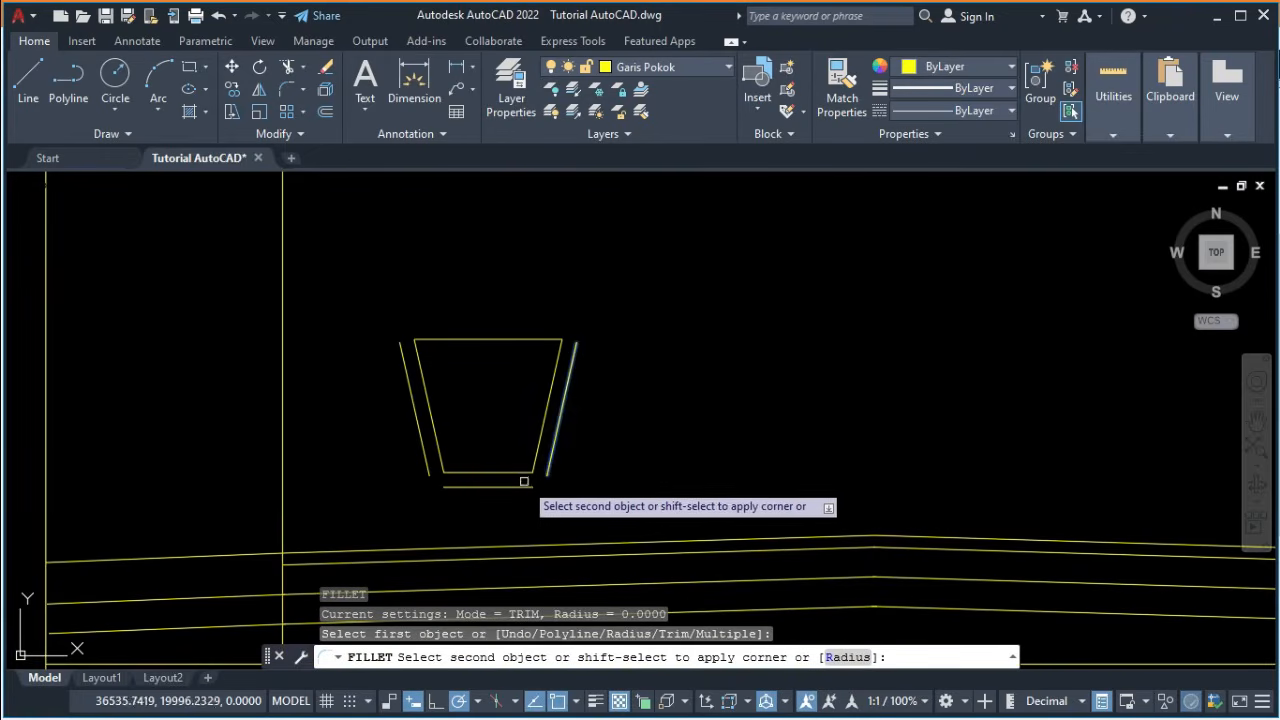
pyautogui.click(521, 486)
pyautogui.press('Return')
pyautogui.click(466, 487)
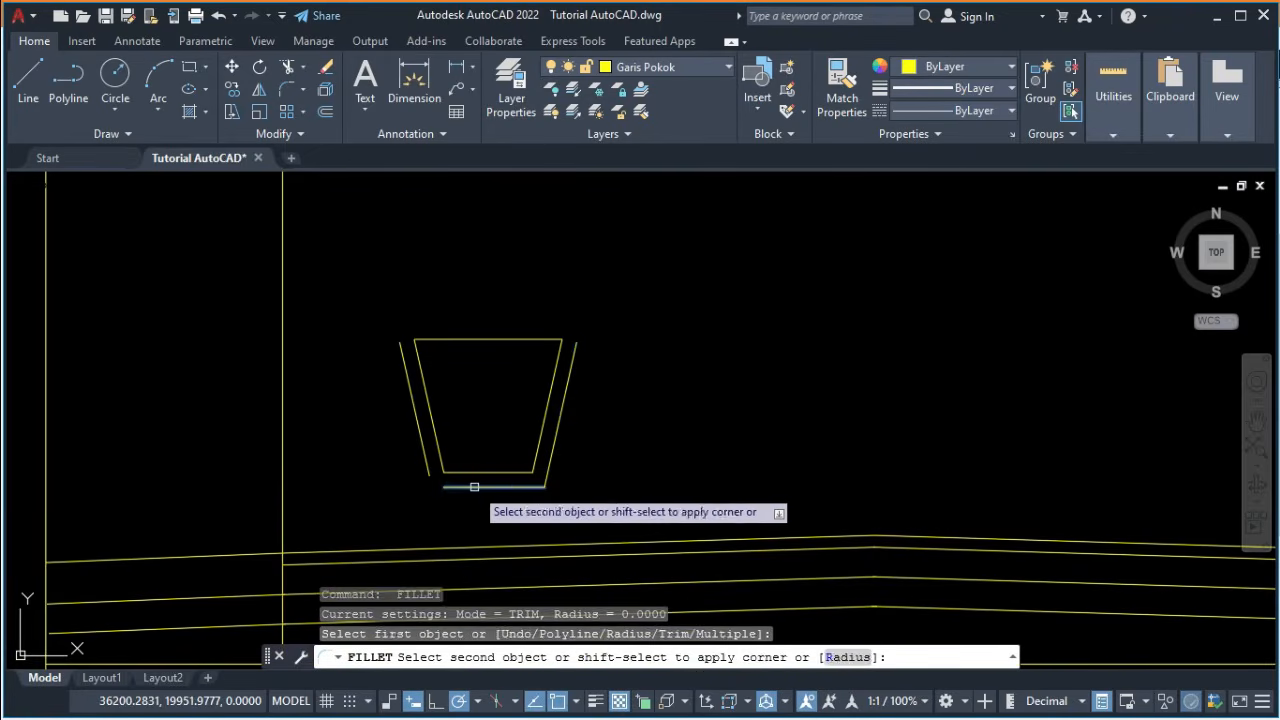
pyautogui.click(429, 467)
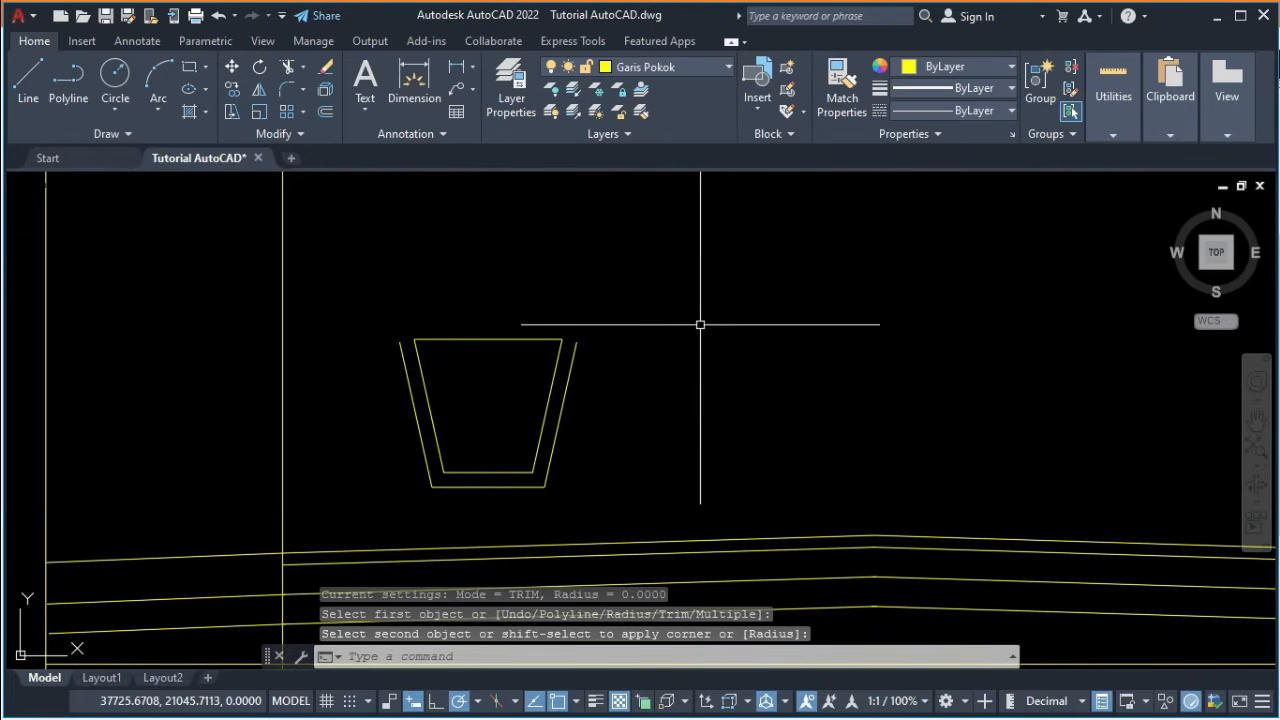
# Stretch both ends of the channel's top line horizontally so it extends past the two outer slanted sides.
pyautogui.click(527, 339)
pyautogui.click(563, 339)
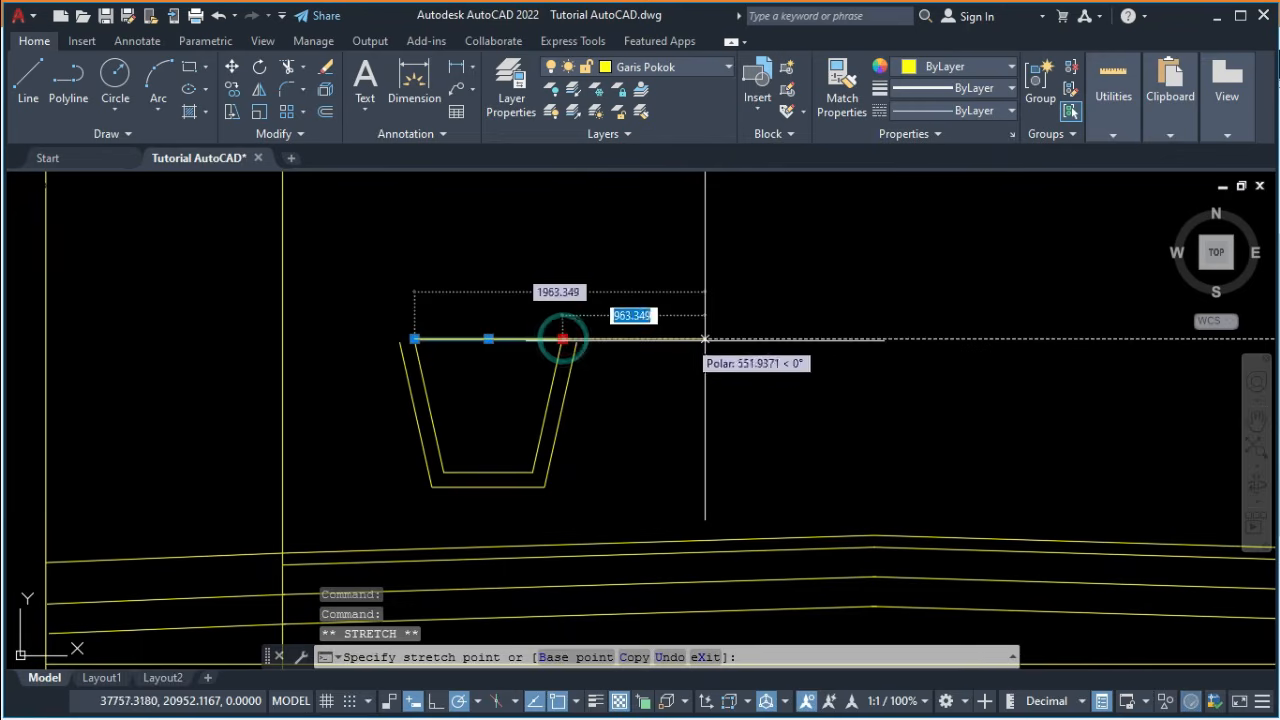
pyautogui.click(708, 339)
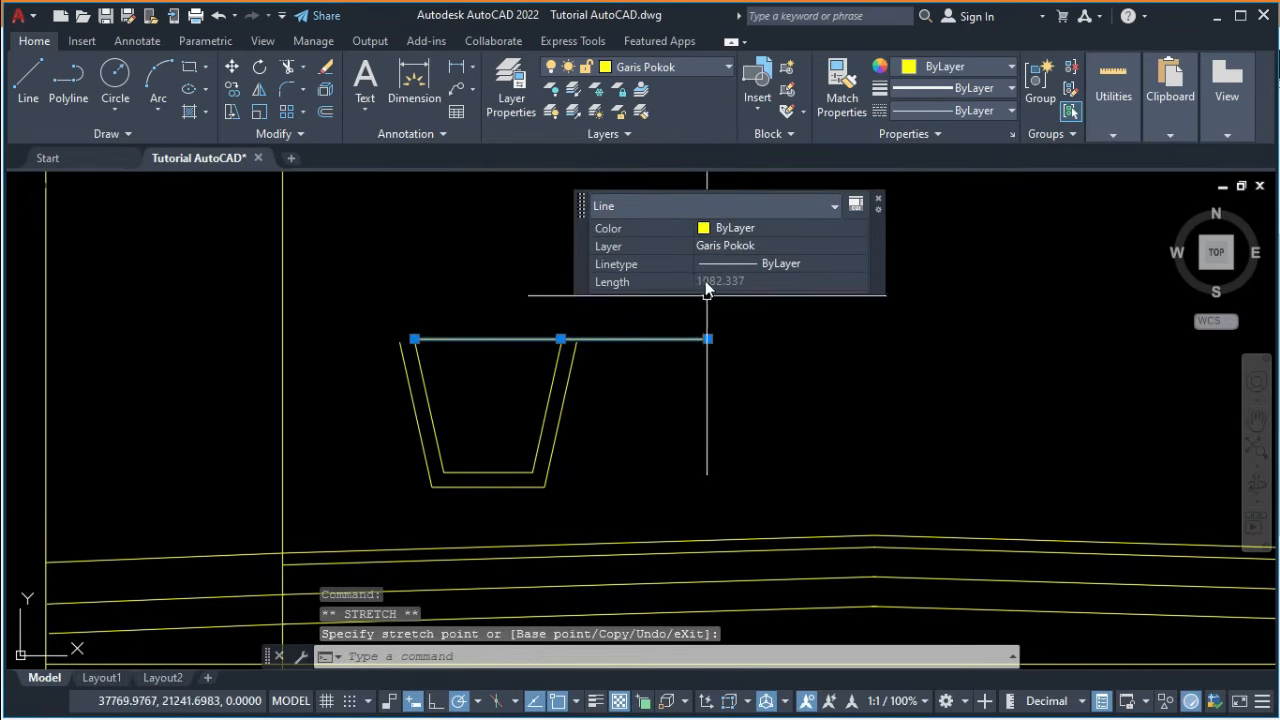
pyautogui.press('Escape')
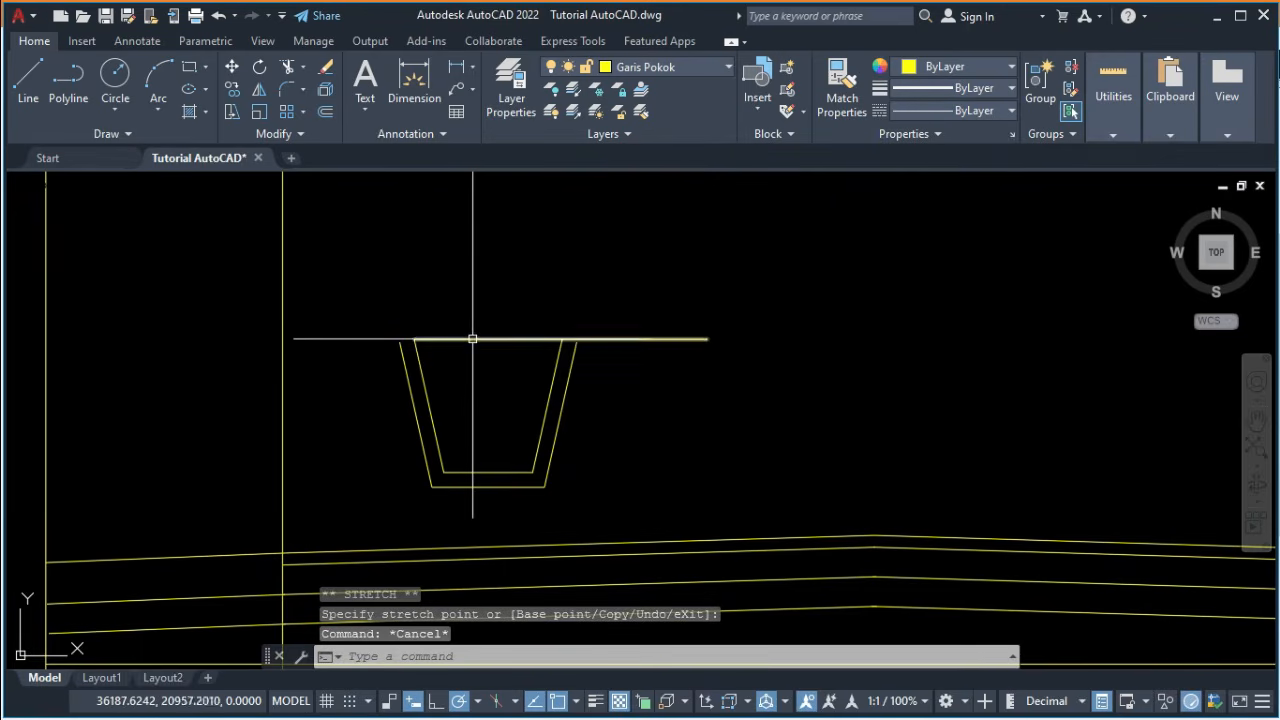
pyautogui.click(472, 339)
pyautogui.click(414, 340)
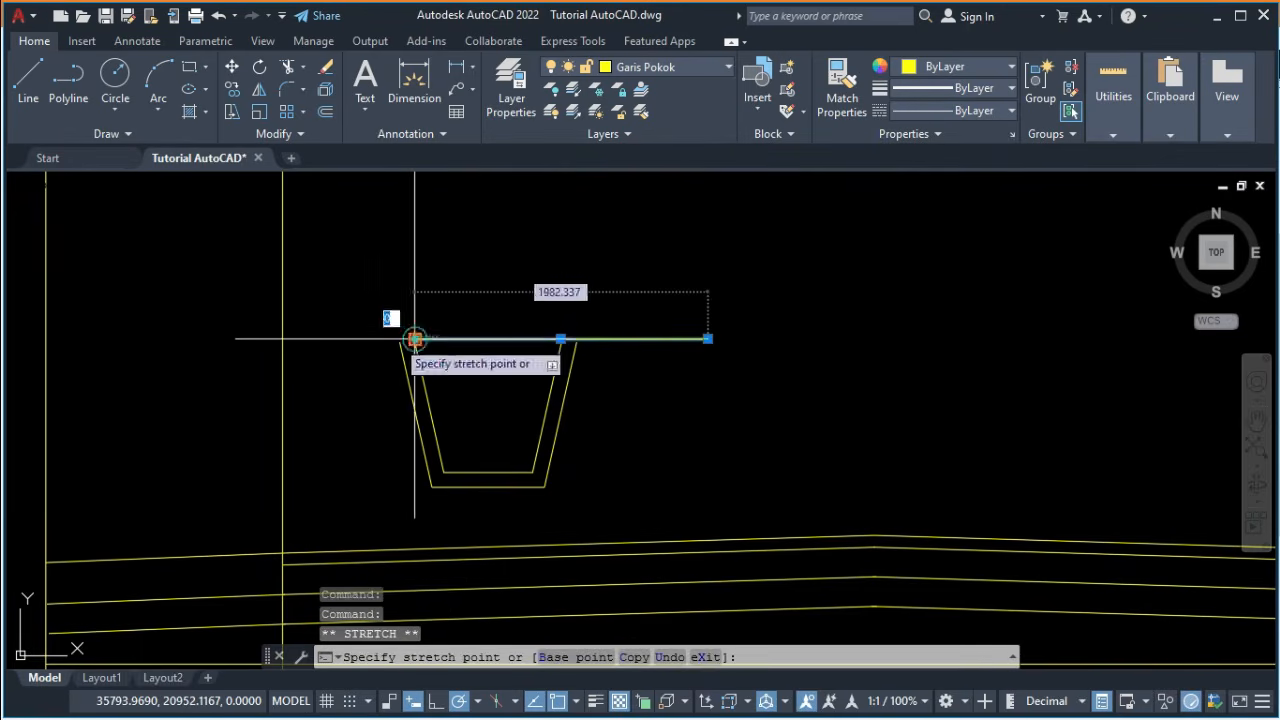
pyautogui.click(337, 339)
pyautogui.scroll(2, 609, 324)
pyautogui.scroll(3, 609, 324)
pyautogui.press('Escape')
# Extend the two outer slanted sides of the channel up to the top line.
pyautogui.write('EX')
pyautogui.press('Return')
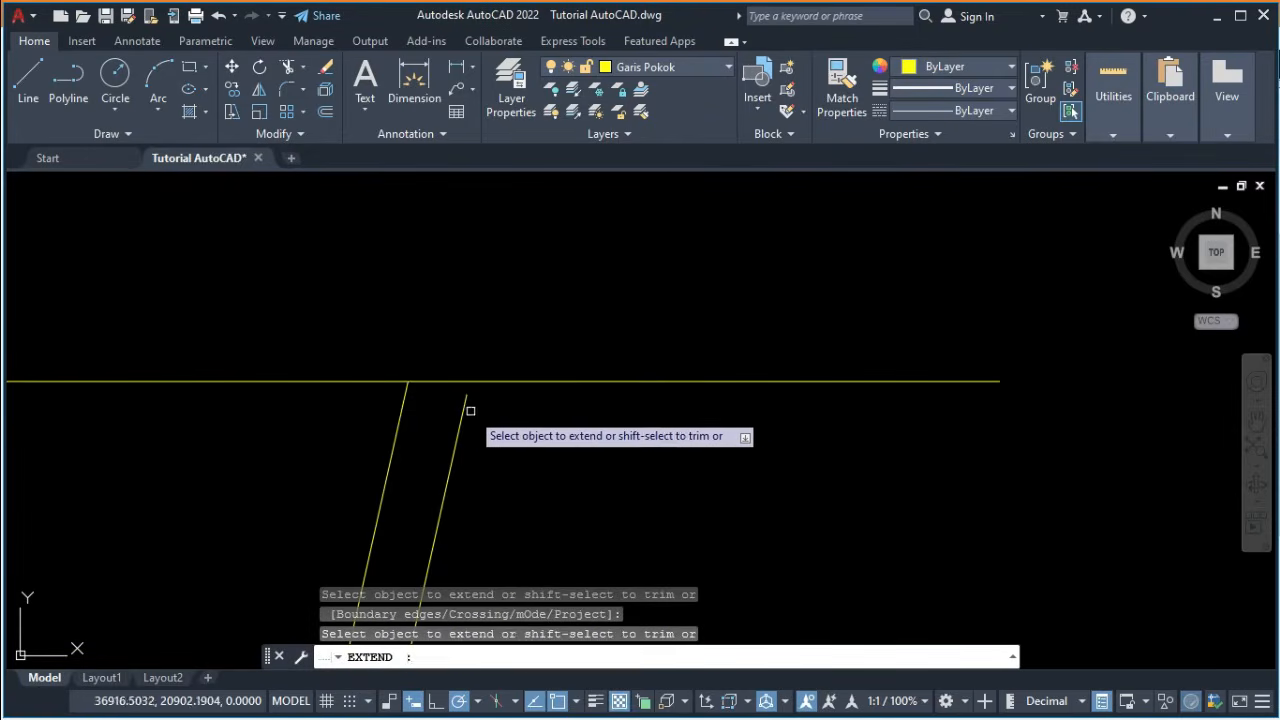
pyautogui.scroll(-4, 466, 410)
pyautogui.scroll(3, 510, 420)
pyautogui.click(543, 396)
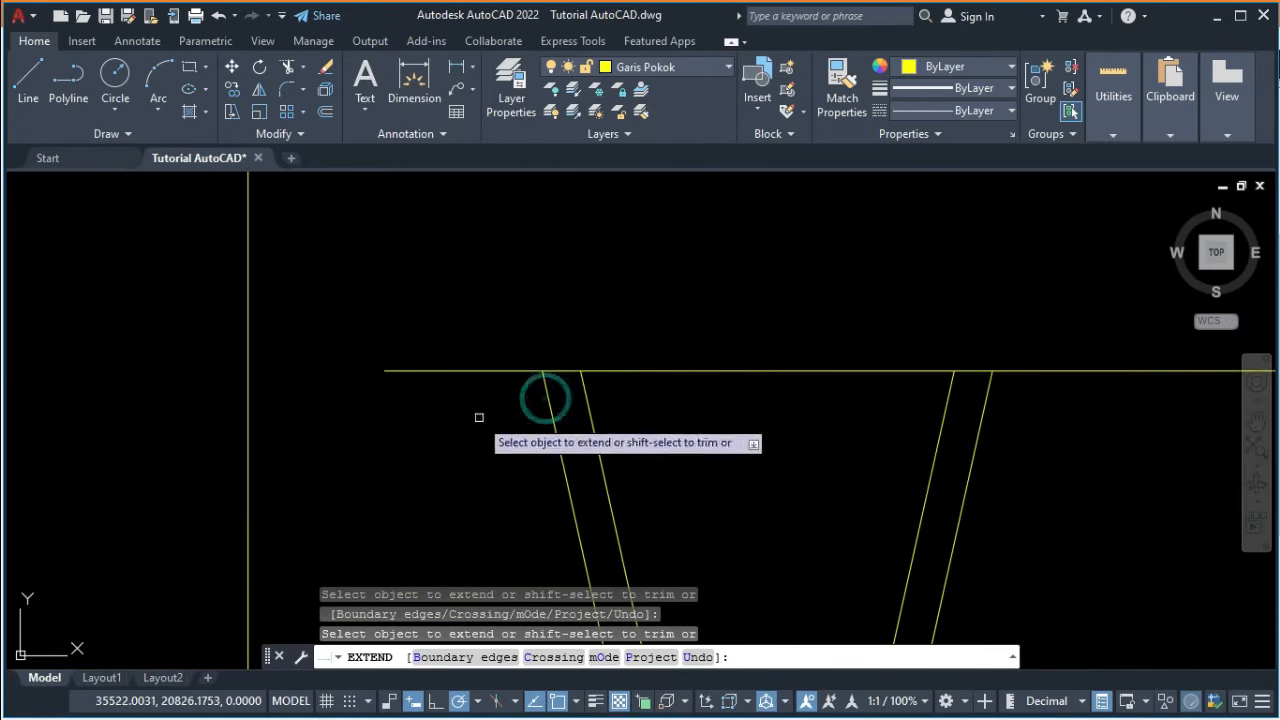
pyautogui.press('Return')
# Trim the top line across the channel opening and beyond both outer slanted sides, keeping only the short wall caps.
pyautogui.scroll(-4, 476, 425)
pyautogui.press('Return')
pyautogui.moveTo(592, 436); pyautogui.dragTo(578, 384)
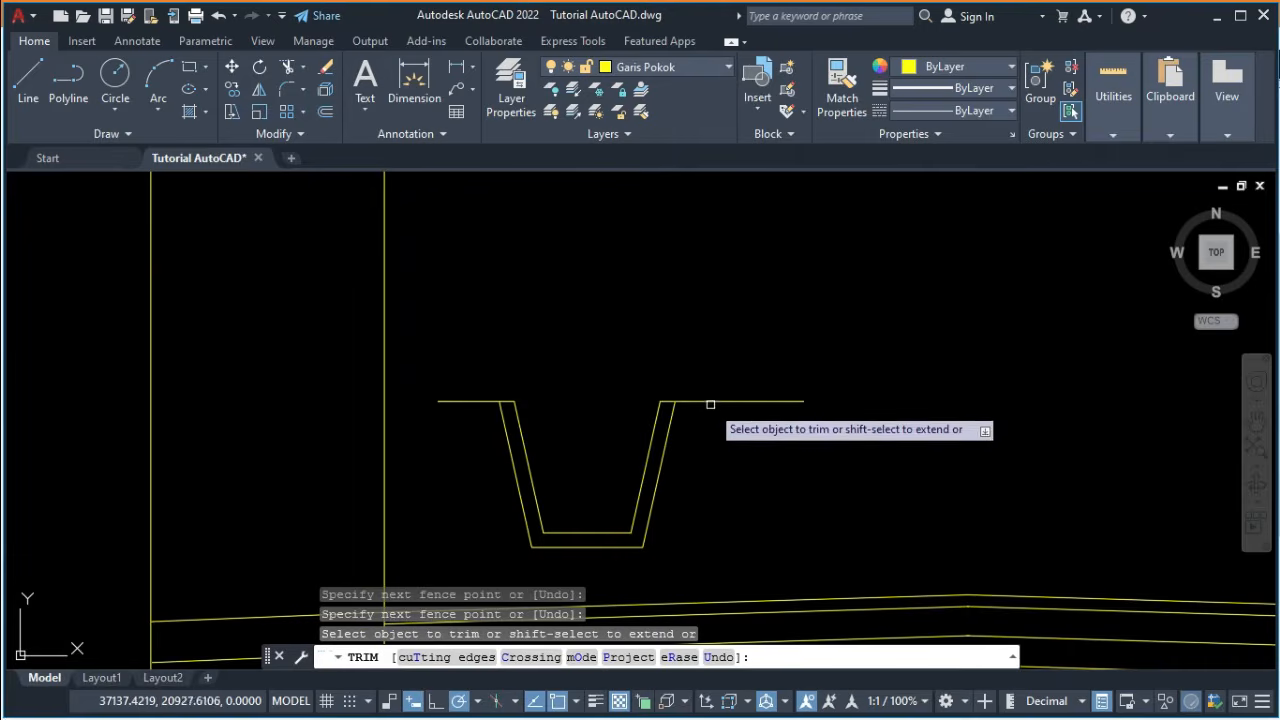
pyautogui.click(710, 404)
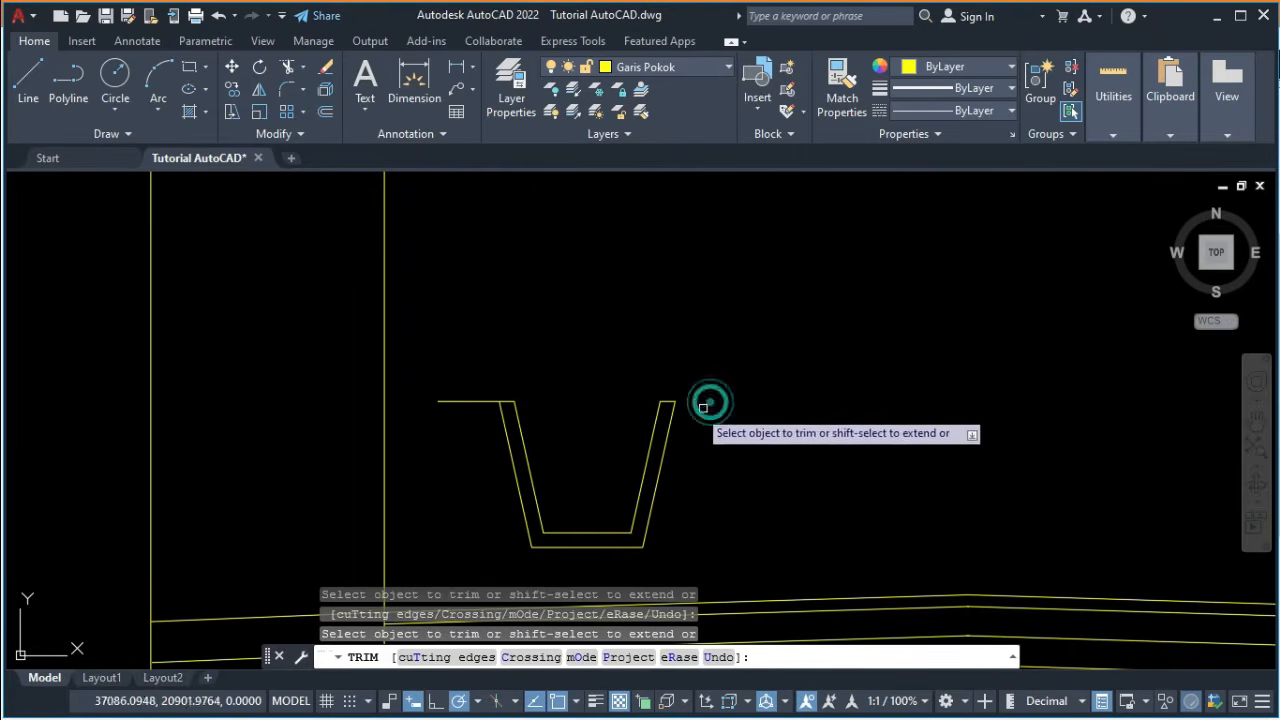
pyautogui.click(477, 401)
pyautogui.press('Return')
# Move the whole channel by its upper outer right corner to the left end of the road shoulder's top line.
pyautogui.scroll(-3, 540, 363)
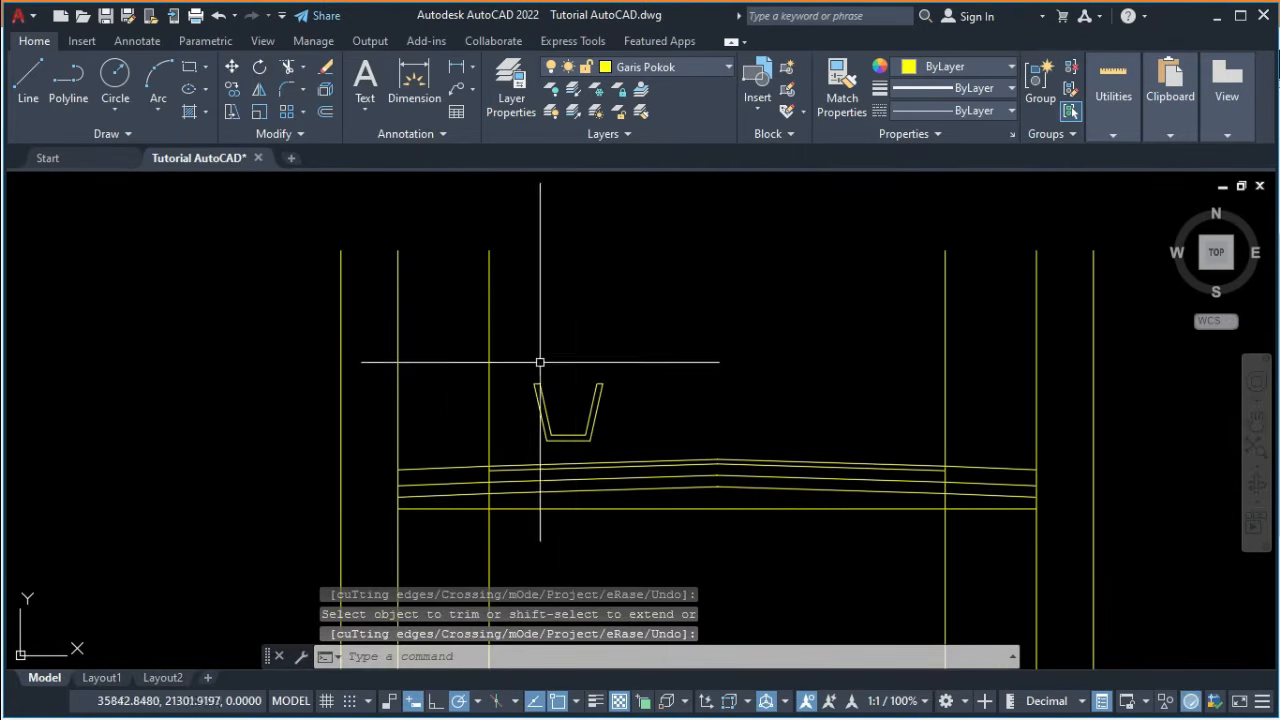
pyautogui.click(626, 444)
pyautogui.click(526, 357)
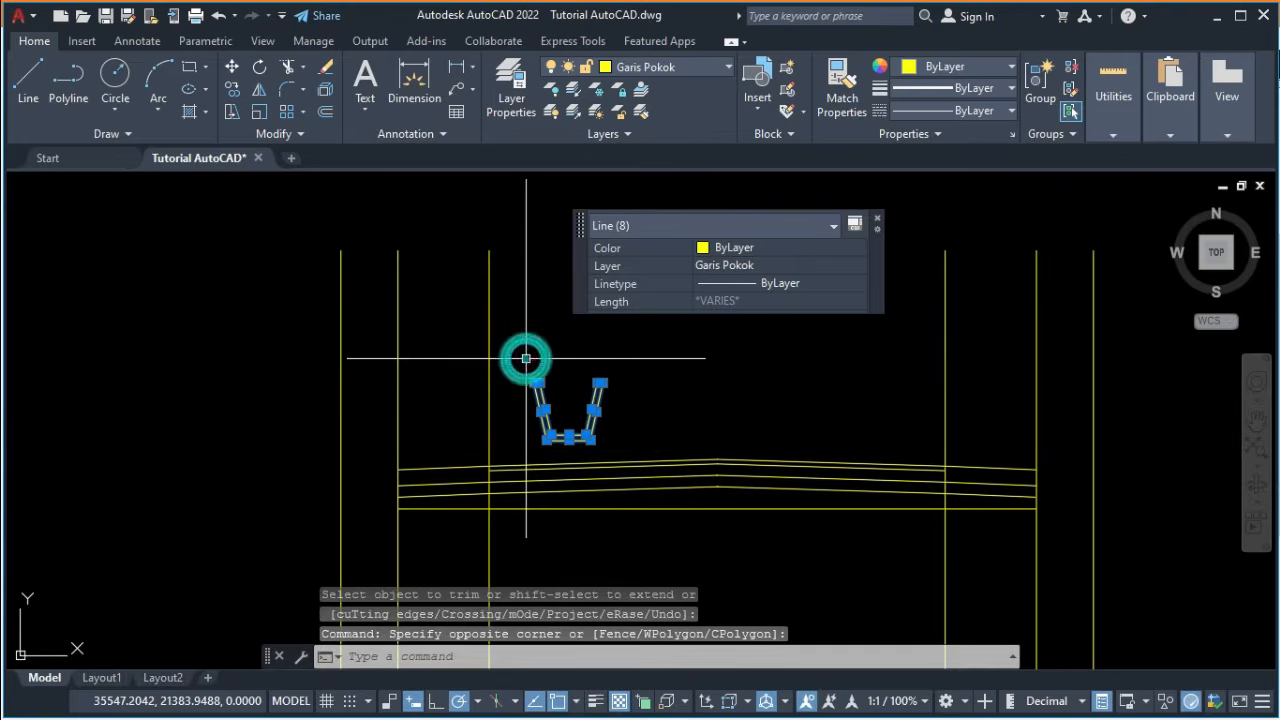
pyautogui.write('M')
pyautogui.press('Return')
pyautogui.scroll(3, 600, 370)
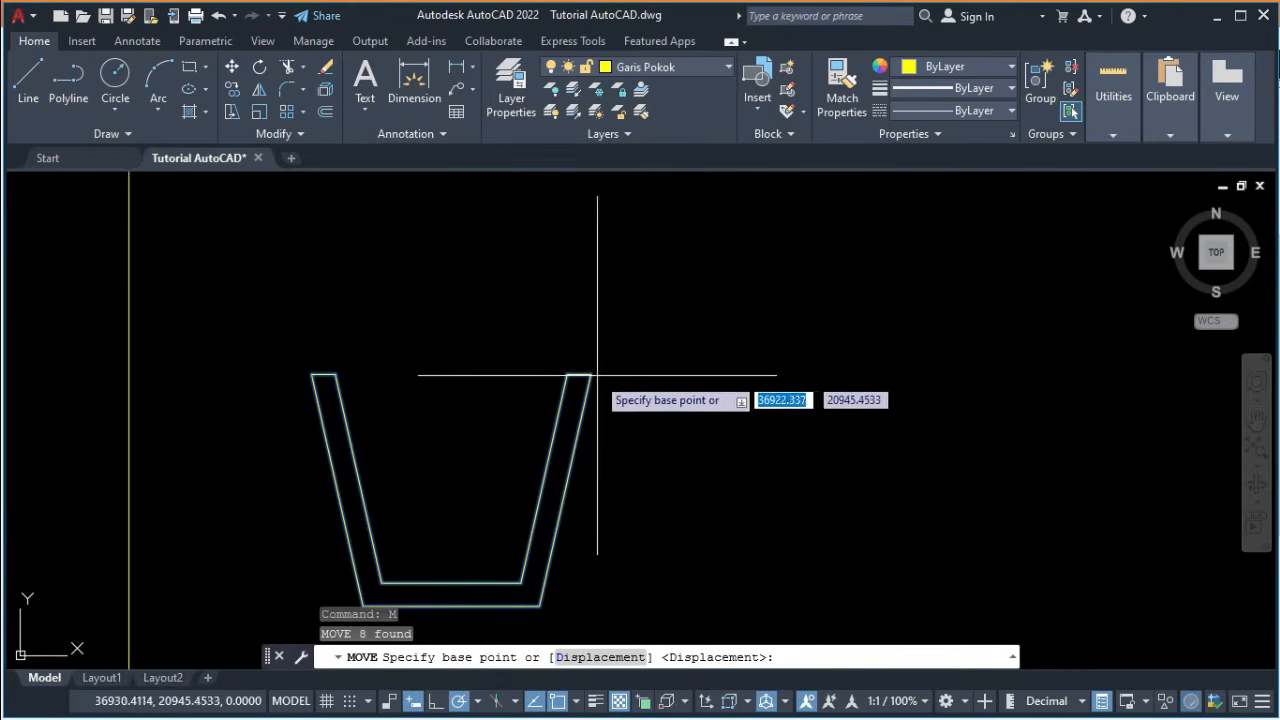
pyautogui.click(591, 374)
pyautogui.scroll(-5, 729, 311)
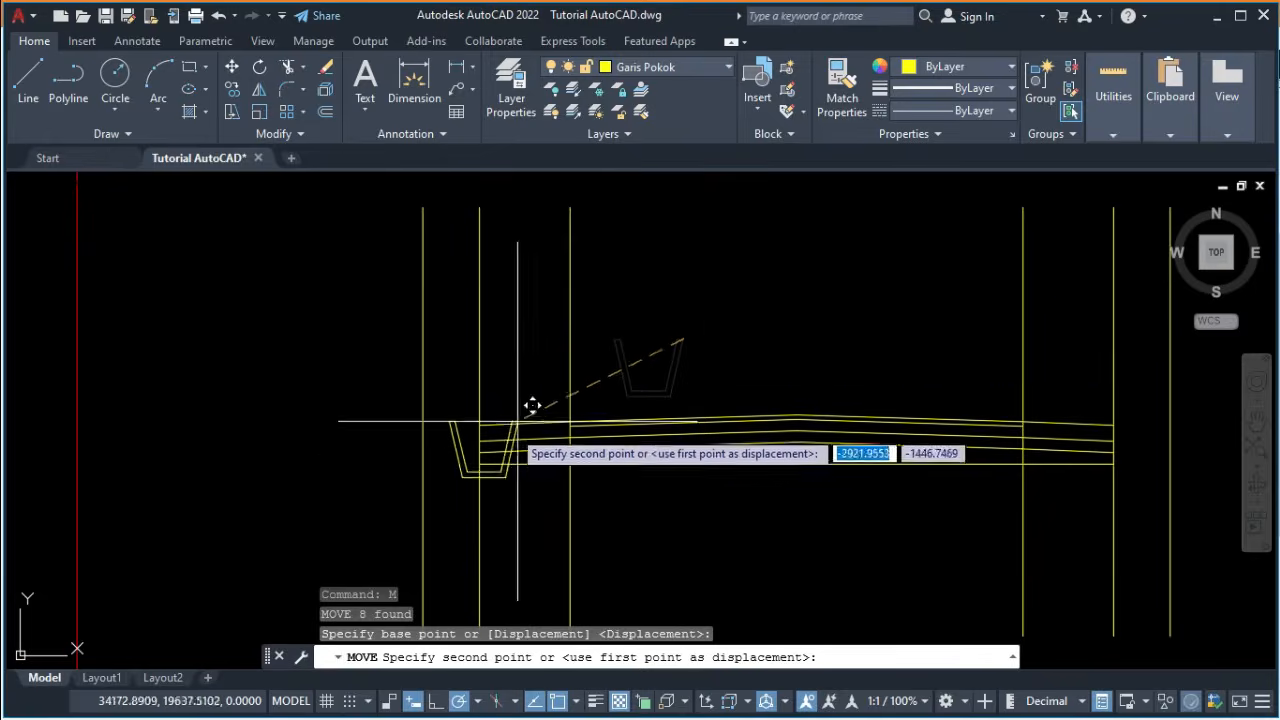
pyautogui.scroll(2, 524, 440)
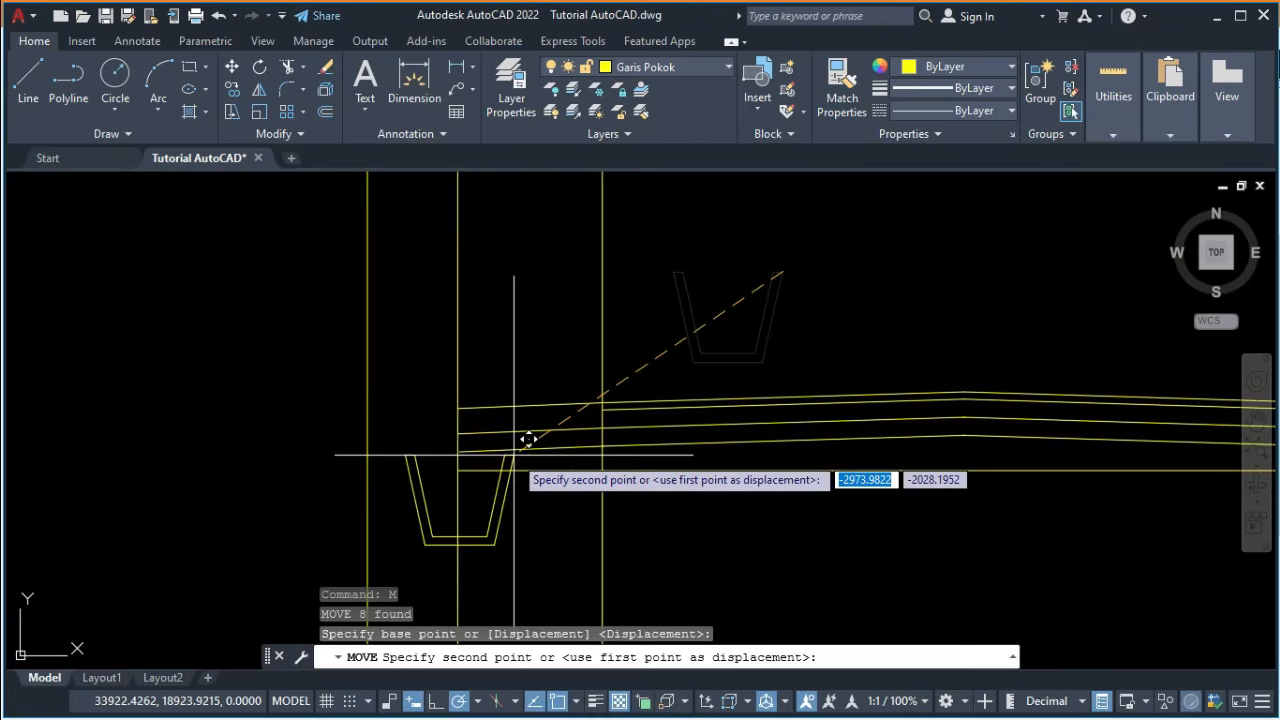
pyautogui.click(460, 410)
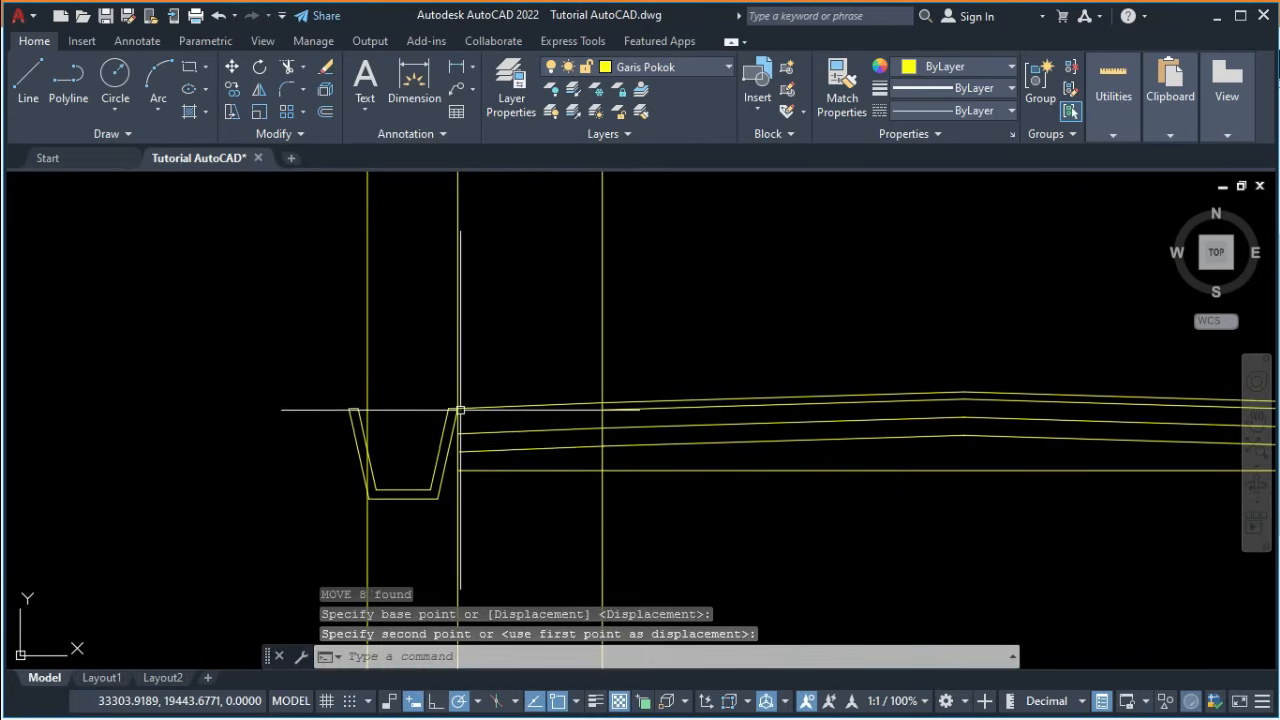
# Check the sidewalk in the reference PDF and draw a 1250 line horizontally leftward from the channel's upper outer left corner.
pyautogui.scroll(-3, 586, 334)
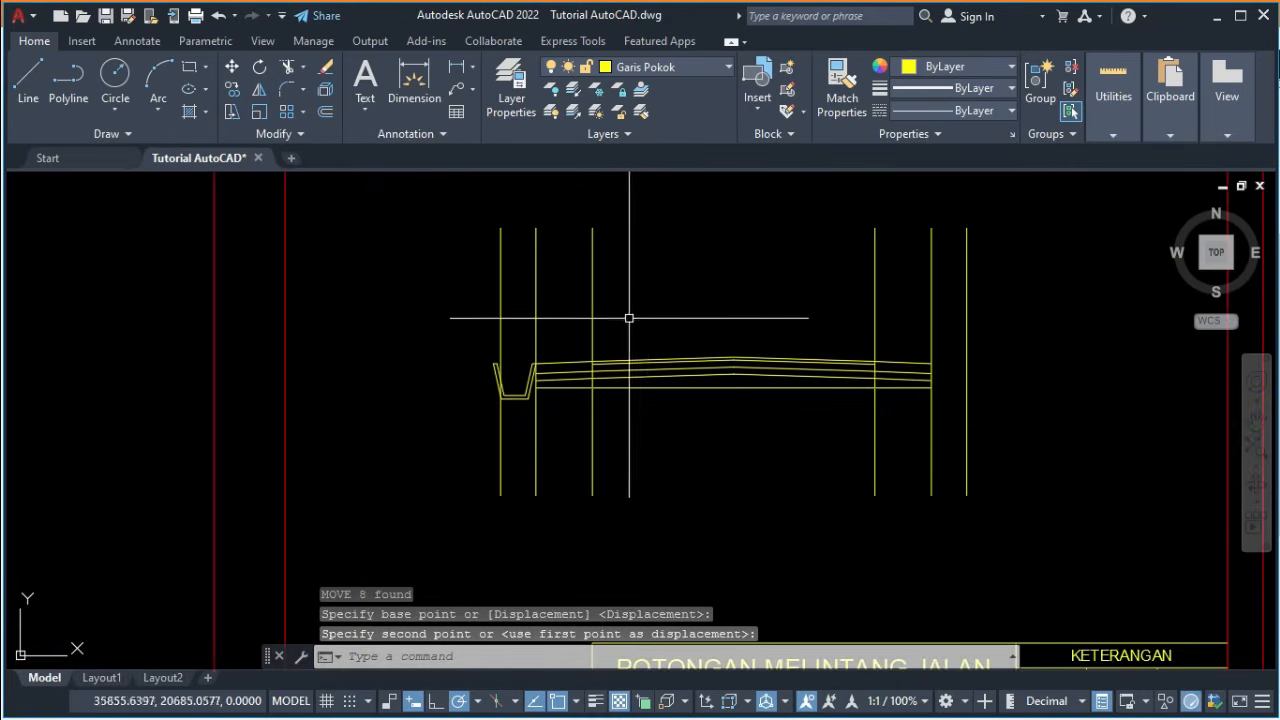
pyautogui.moveTo(646, 316); pyautogui.dragTo(494, 357, button='middle')
pyautogui.hotkey('alt', 'Tab')
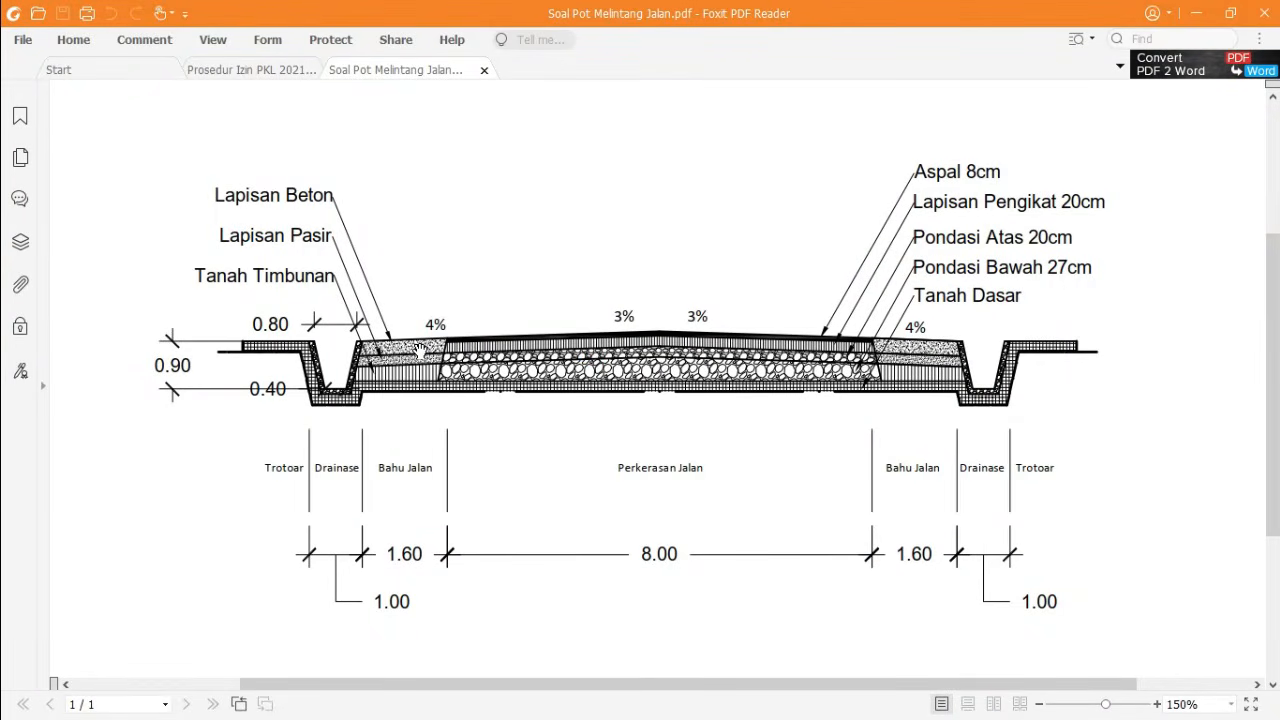
pyautogui.hotkey('alt', 'Tab')
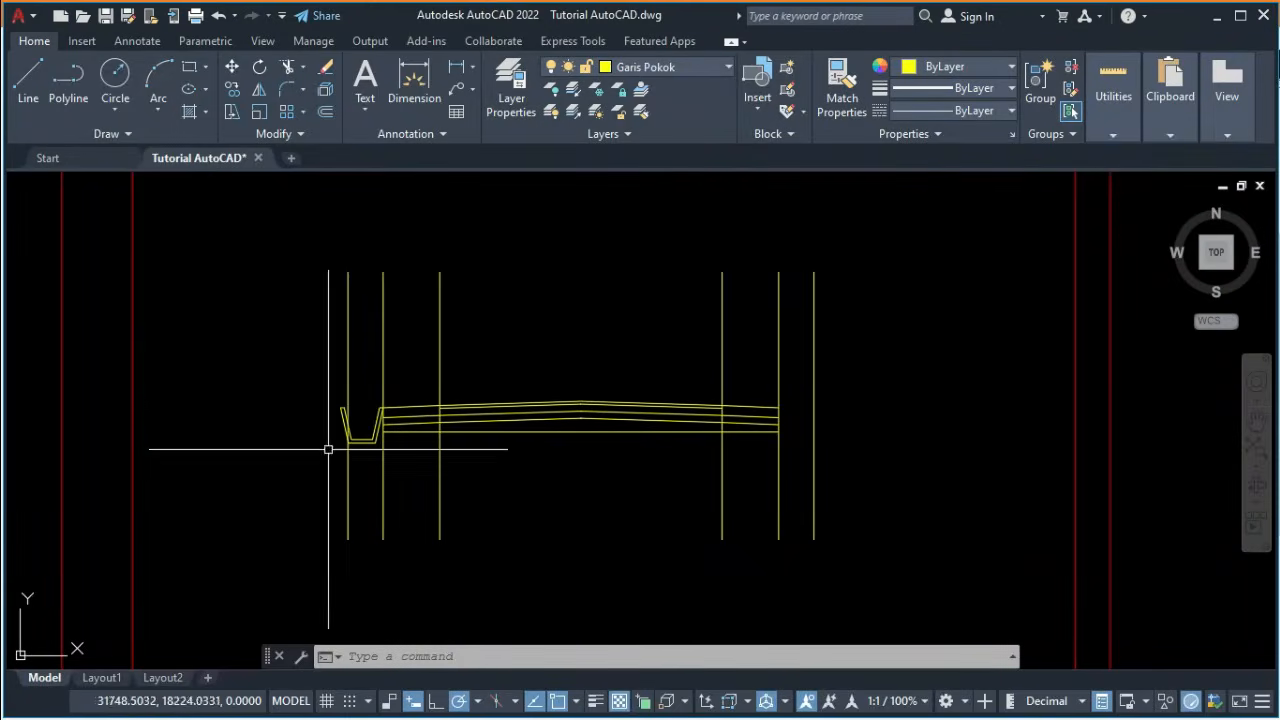
pyautogui.hotkey('alt', 'Tab')
pyautogui.hotkey('alt', 'Tab')
pyautogui.scroll(2, 318, 383)
pyautogui.press('Return')
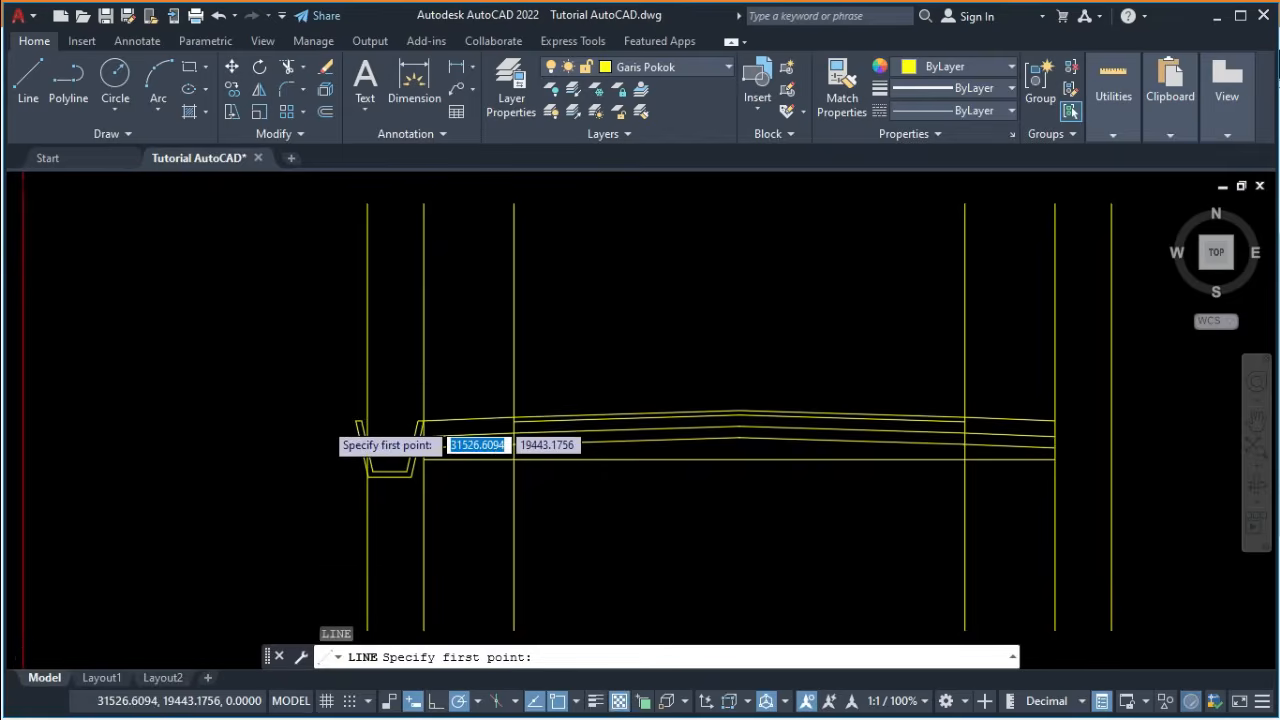
pyautogui.scroll(4, 325, 420)
pyautogui.click(403, 421)
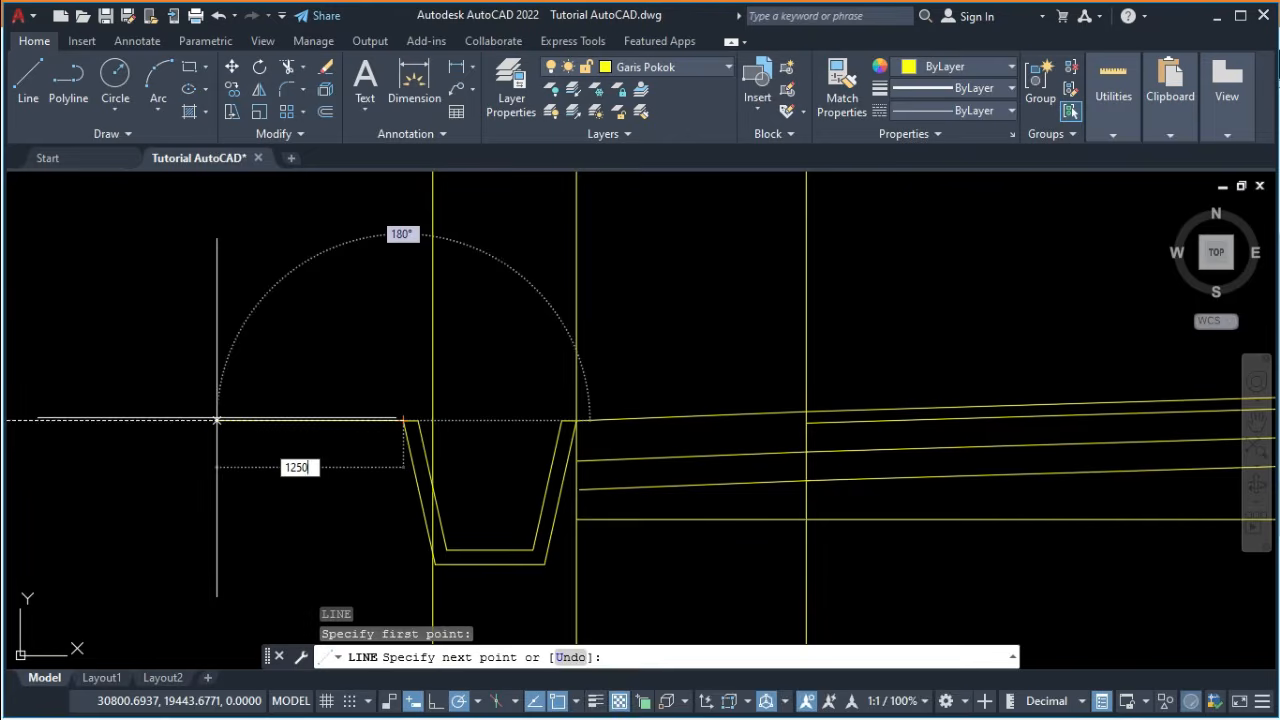
pyautogui.write('1250')
pyautogui.press('Return')
pyautogui.press('Return')
# Mirror the channel and its sidewalk line about the vertical axis through the road crown, keeping the originals.
pyautogui.scroll(-2, 245, 394)
pyautogui.click(195, 368)
pyautogui.click(499, 537)
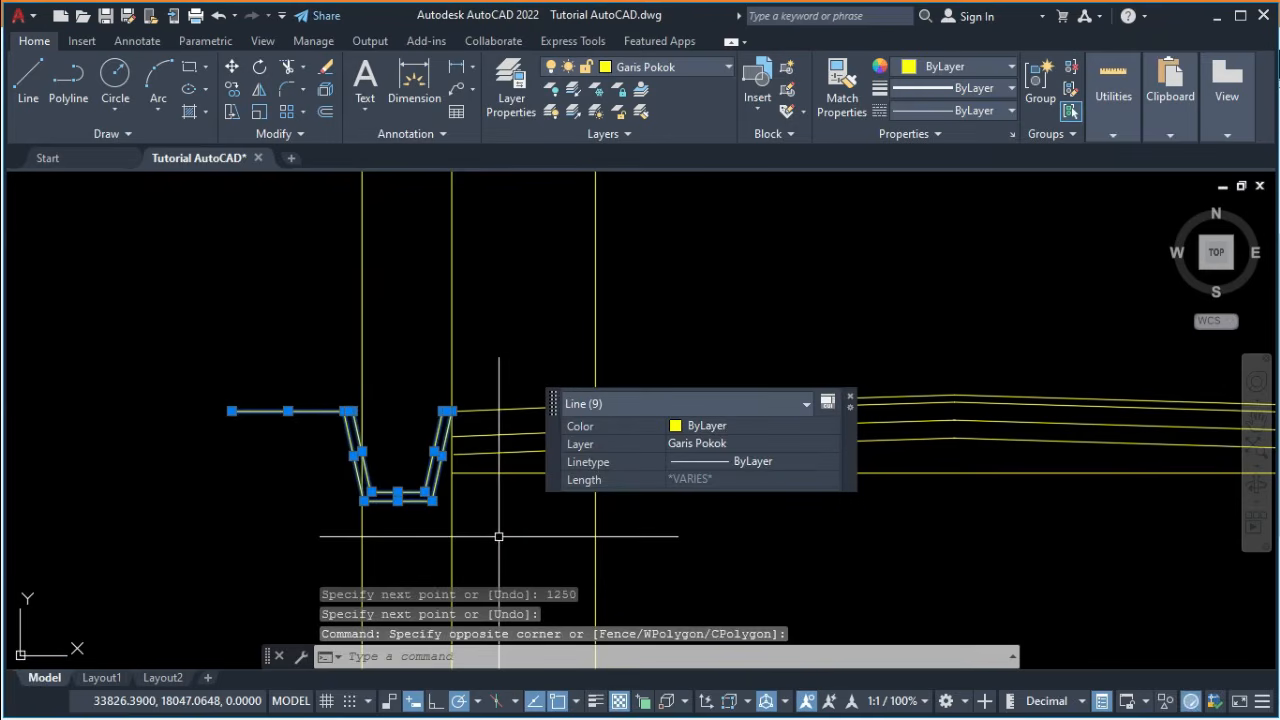
pyautogui.press('Return')
pyautogui.scroll(-2, 452, 510)
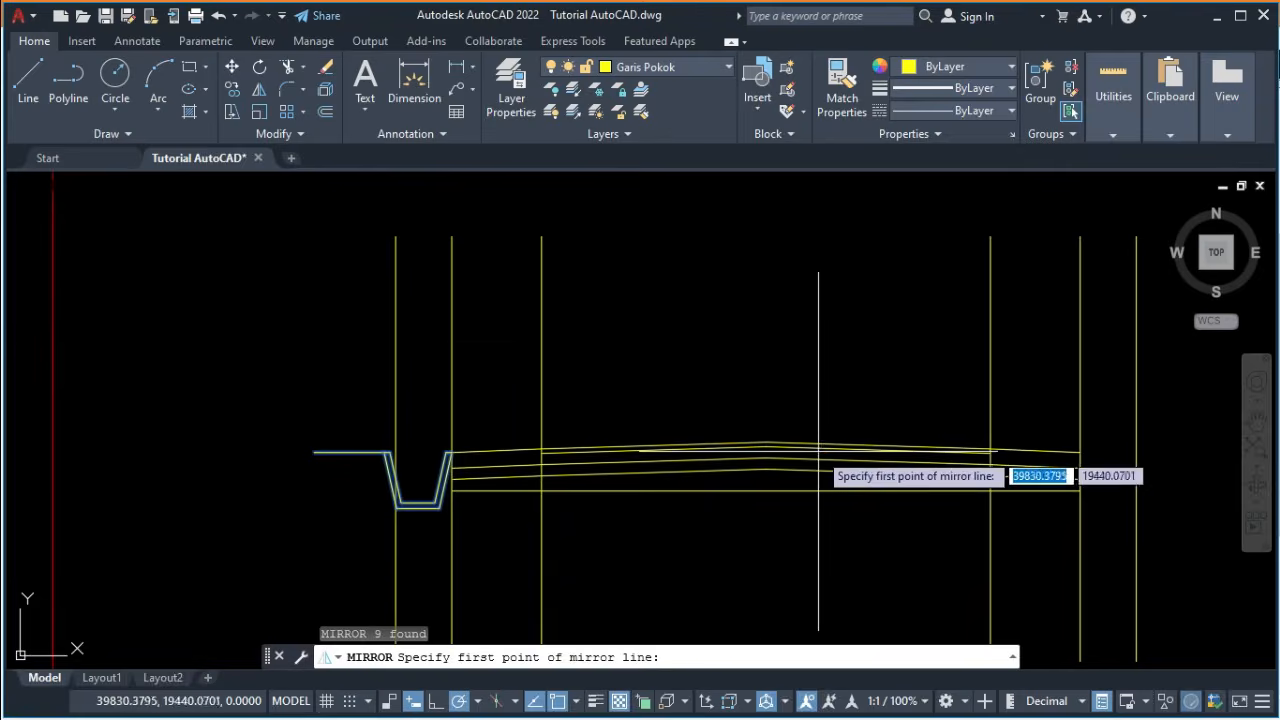
pyautogui.click(765, 441)
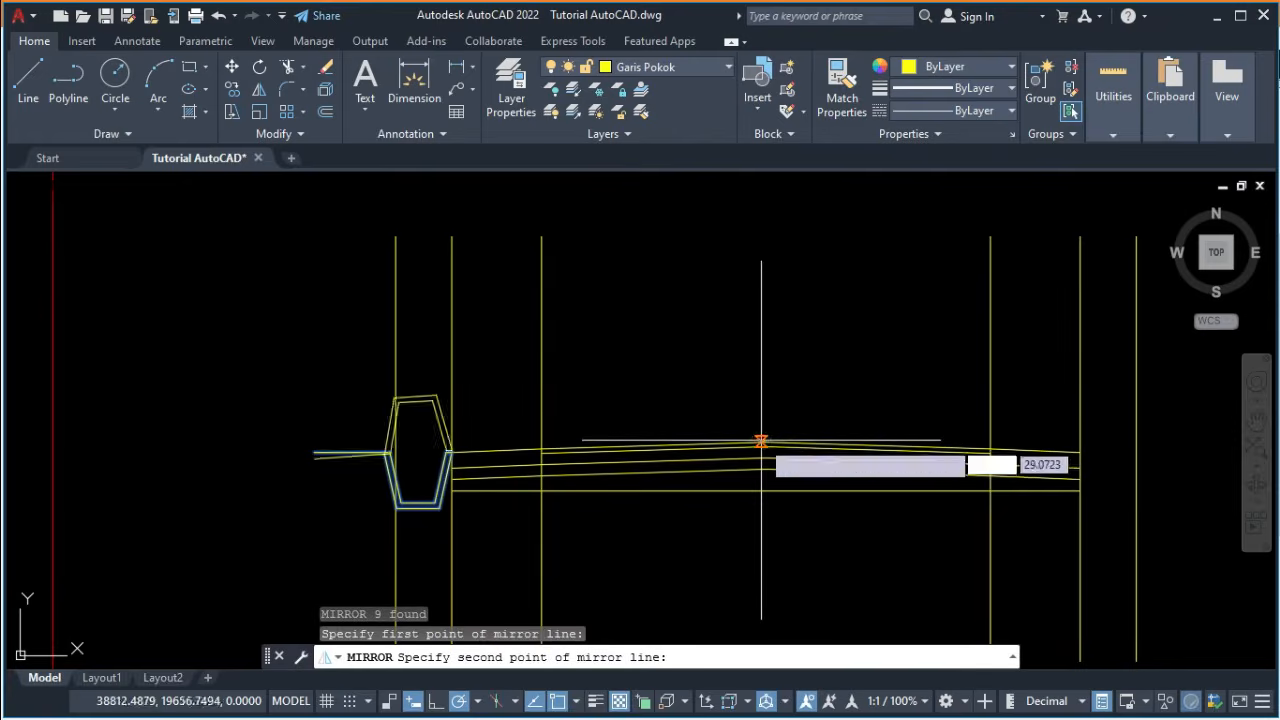
pyautogui.click(765, 350)
pyautogui.rightClick(766, 350)
pyautogui.click(782, 365)
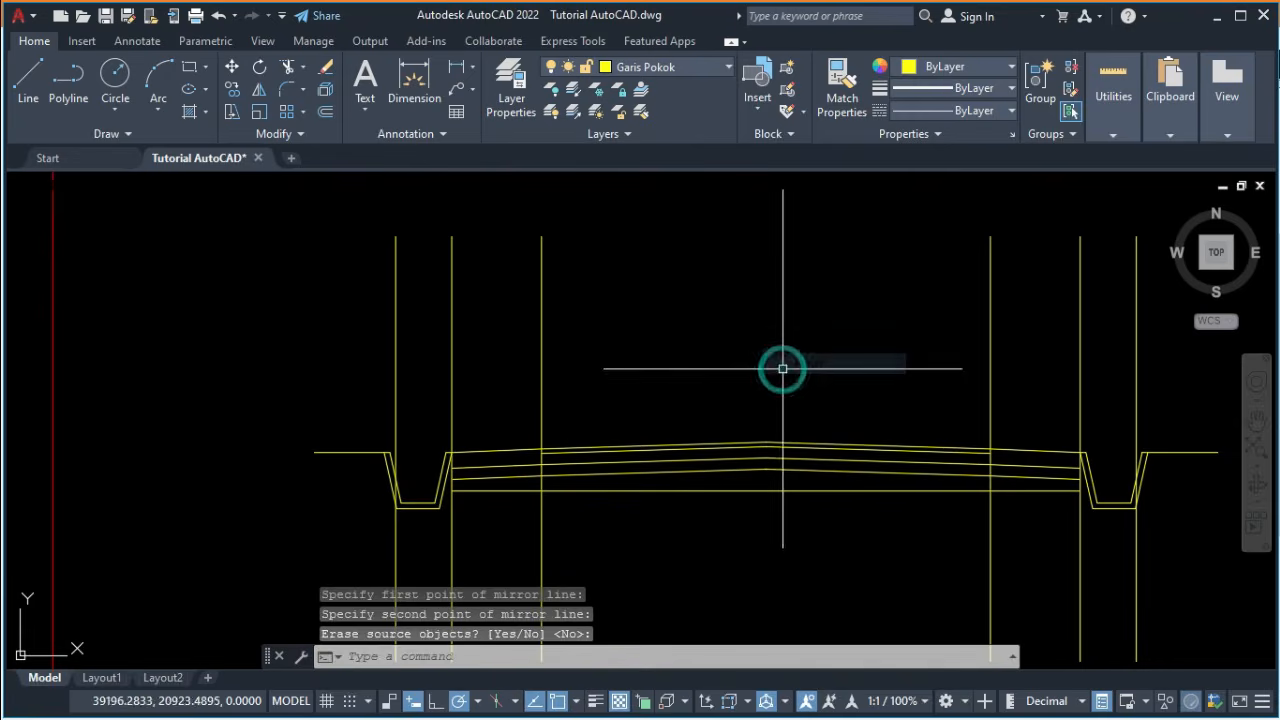
# Check the reference PDF and offset the right sidewalk line and the right channel's outer sides and bottom 200 outward.
pyautogui.moveTo(783, 371); pyautogui.dragTo(634, 366, button='middle')
pyautogui.hotkey('alt', 'Tab')
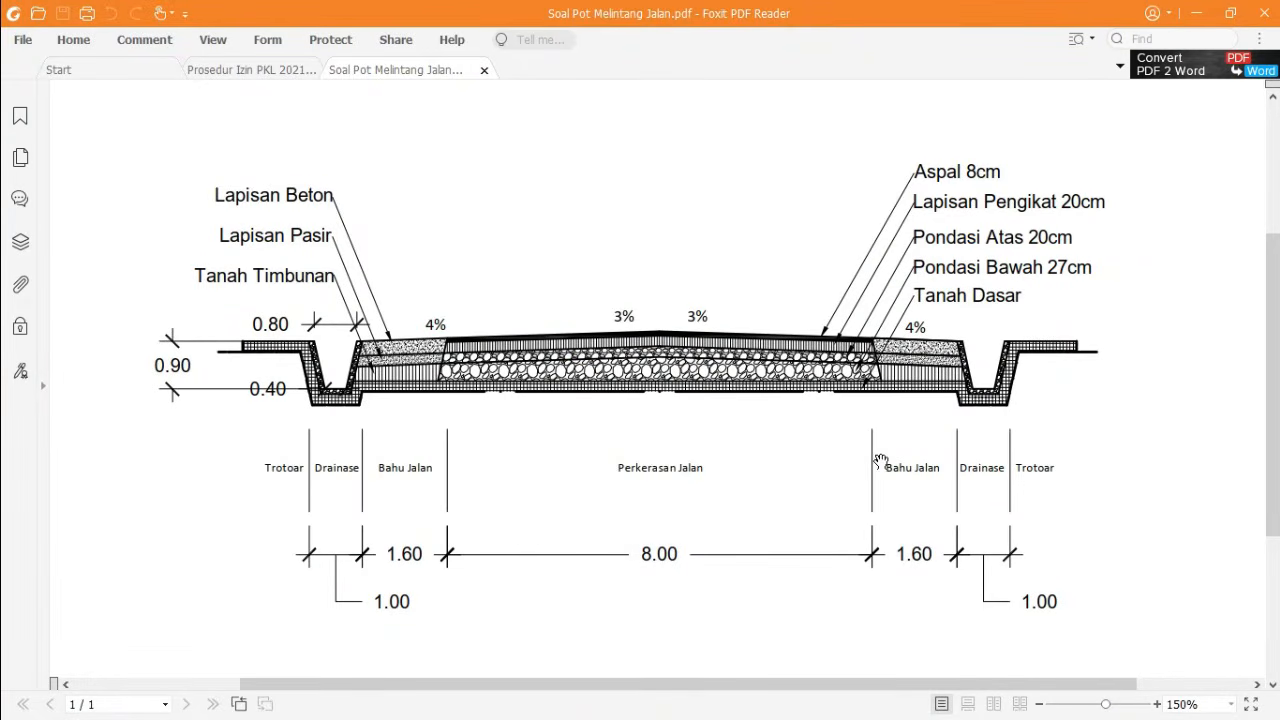
pyautogui.hotkey('alt', 'Tab')
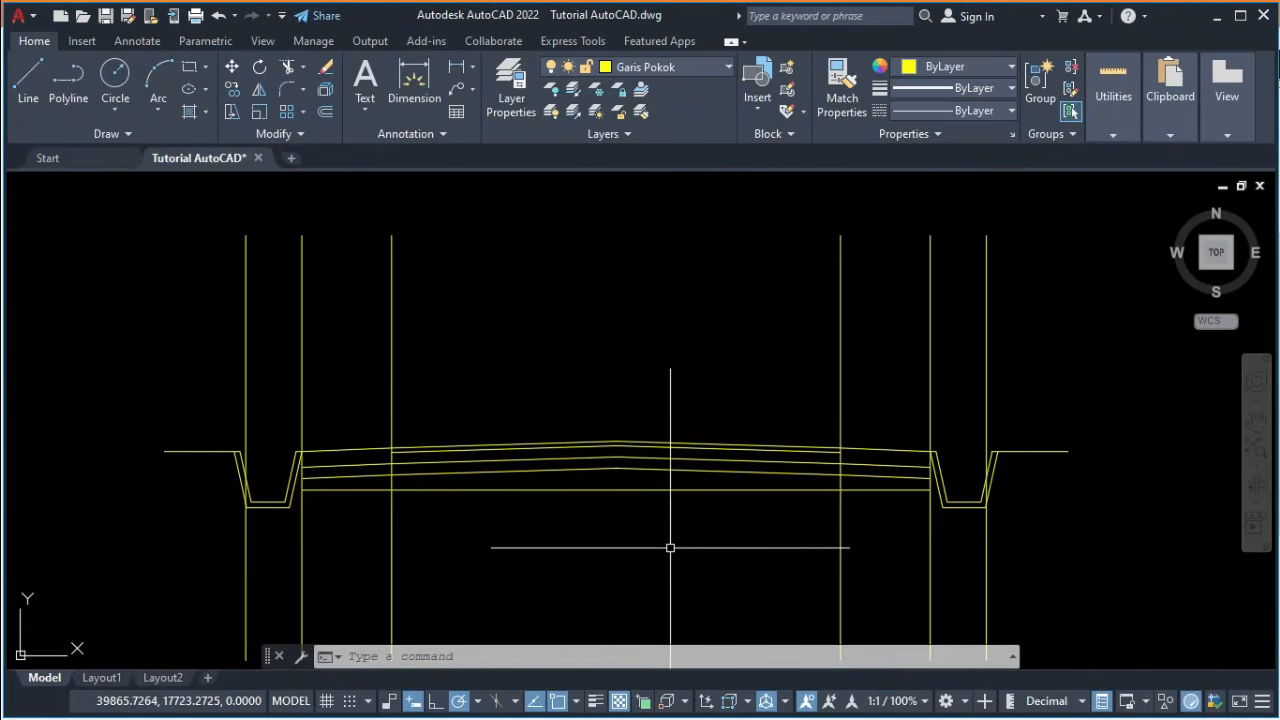
pyautogui.write('o')
pyautogui.press('Return')
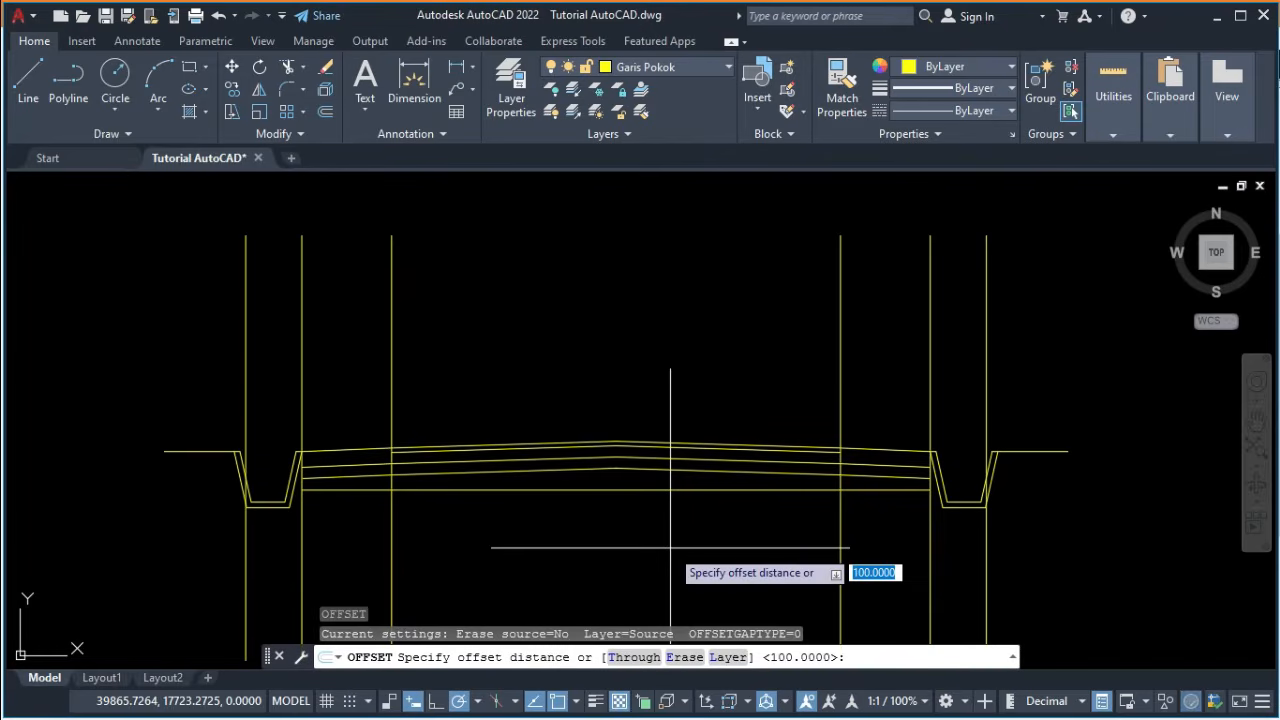
pyautogui.write('200')
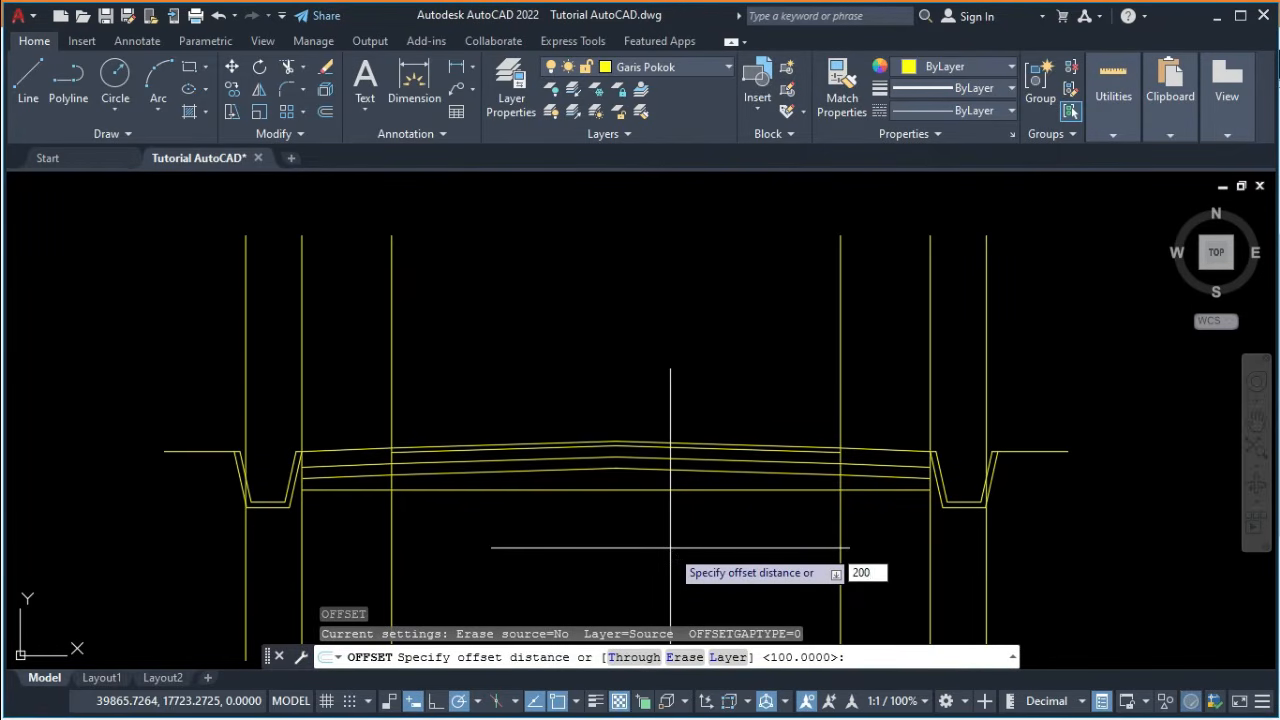
pyautogui.press('Return')
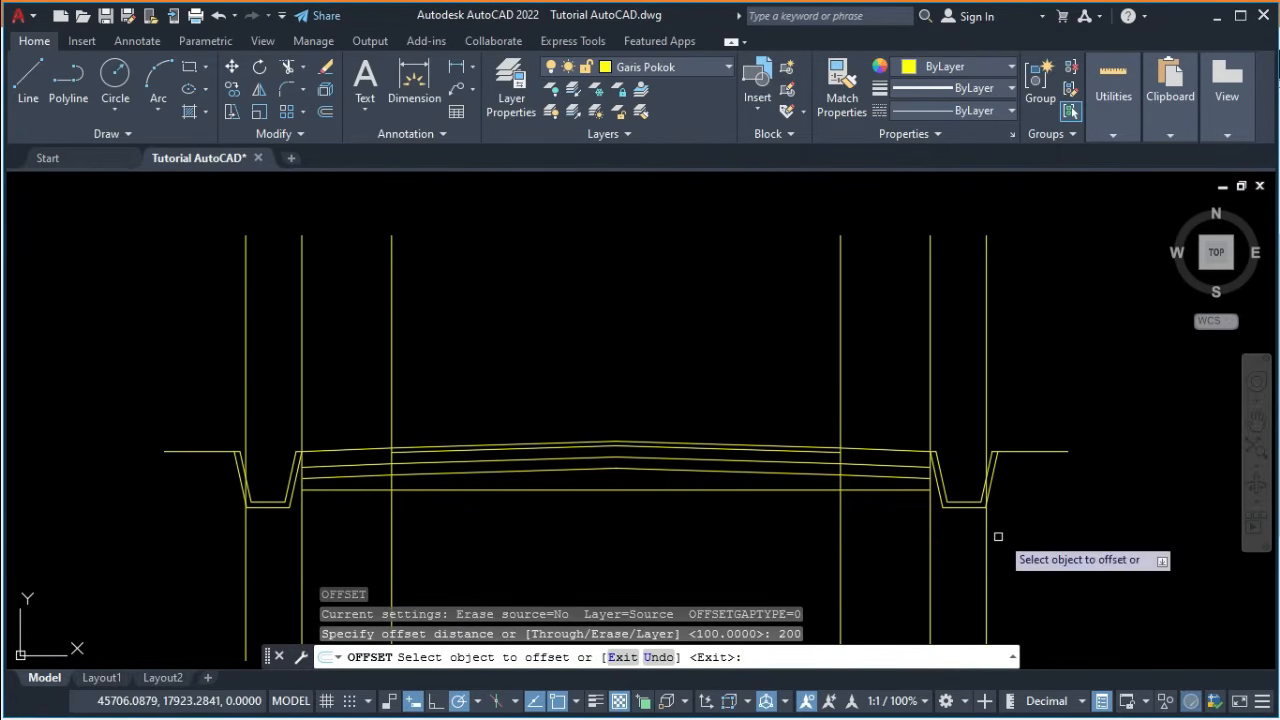
pyautogui.click(1040, 452)
pyautogui.click(1039, 493)
pyautogui.click(995, 478)
pyautogui.click(1034, 491)
pyautogui.click(960, 508)
pyautogui.click(958, 532)
pyautogui.scroll(2, 945, 518)
pyautogui.click(933, 501)
pyautogui.click(877, 539)
# Offset the road's horizontal base line 200 downward, and offset the resulting line another 200 downward.
pyautogui.click(864, 480)
pyautogui.click(858, 550)
pyautogui.scroll(-3, 790, 556)
pyautogui.scroll(4, 545, 490)
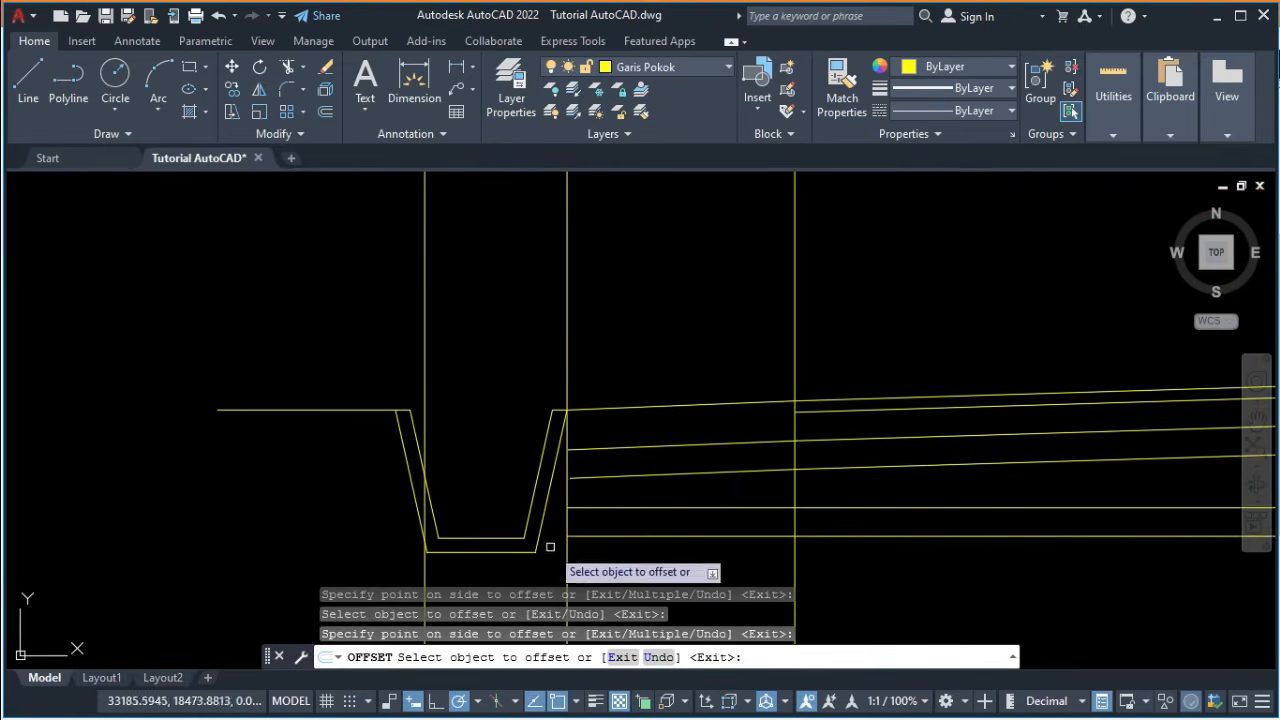
pyautogui.scroll(-2, 826, 586)
pyautogui.moveTo(826, 580)
pyautogui.mouseDown(button='middle')
pyautogui.moveTo(703, 497)
pyautogui.moveTo(626, 501)
pyautogui.mouseUp(button='middle')
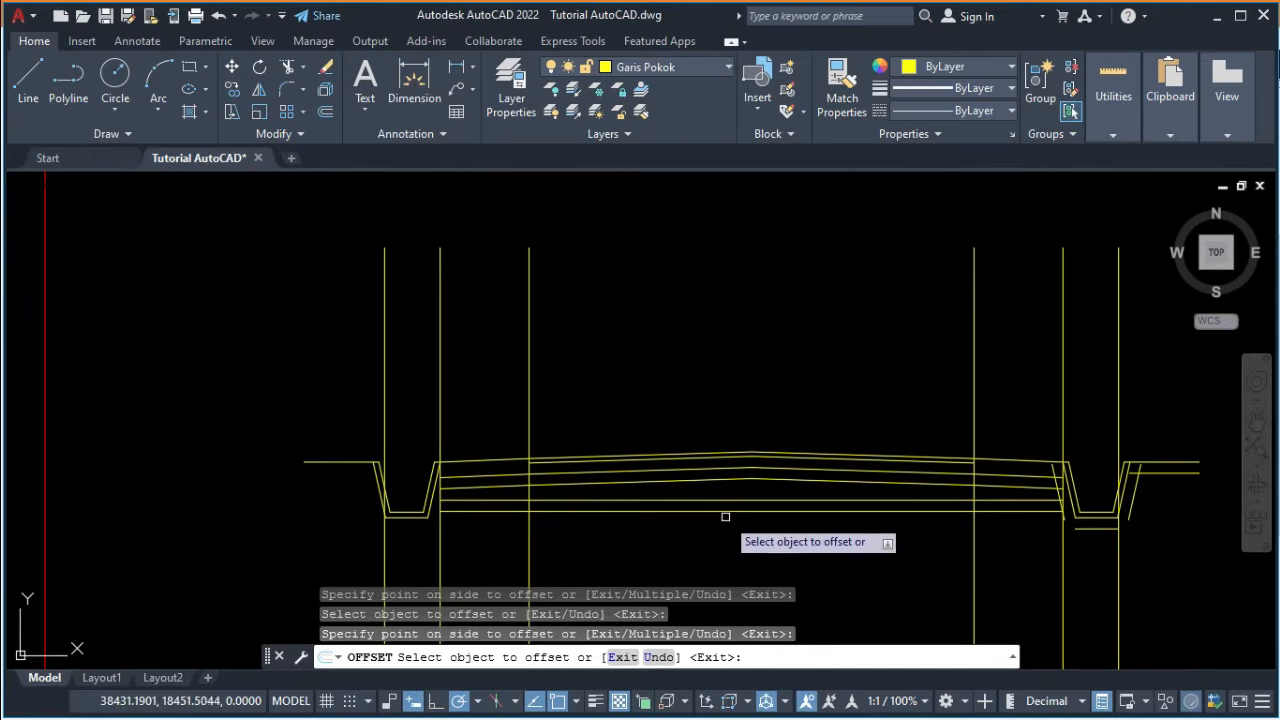
pyautogui.click(725, 511)
pyautogui.click(720, 549)
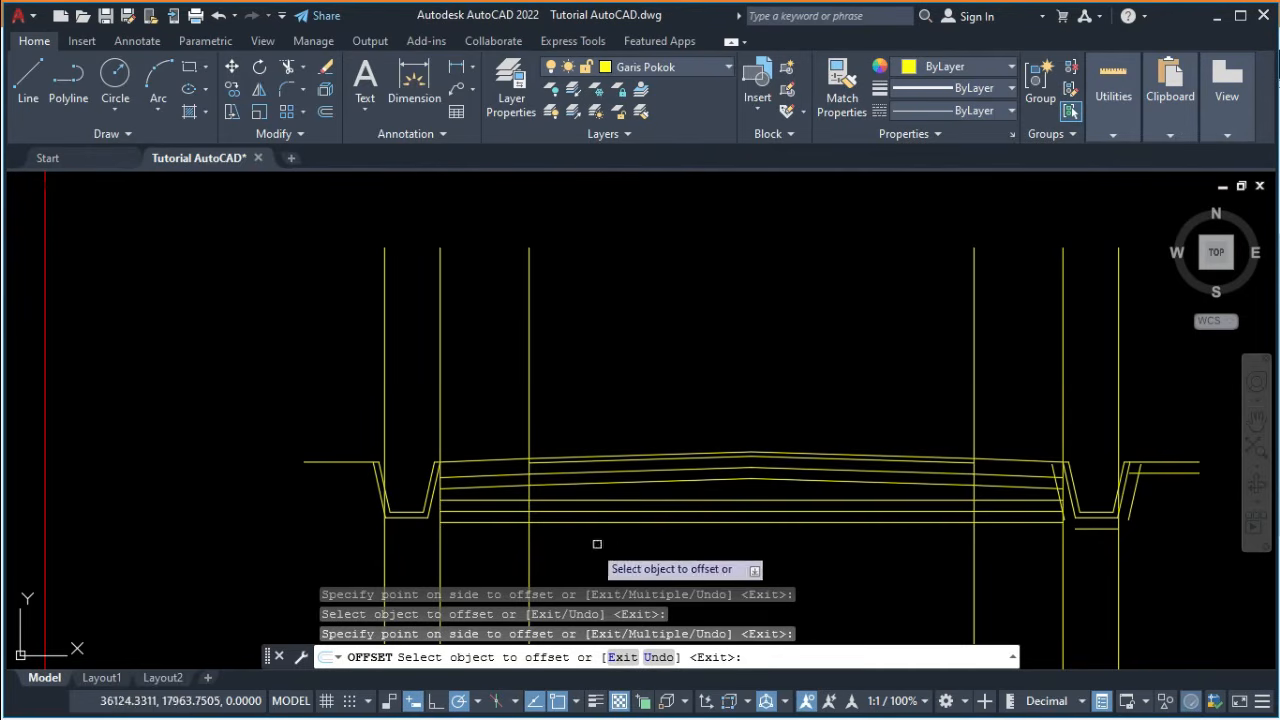
# Offset the left channel's outer slanted sides and bottom 200 outward and the left sidewalk line 200 downward.
pyautogui.scroll(5, 440, 537)
pyautogui.click(405, 434)
pyautogui.click(412, 442)
pyautogui.click(372, 469)
pyautogui.click(282, 506)
pyautogui.click(202, 402)
pyautogui.click(137, 422)
pyautogui.scroll(-2, 137, 423)
pyautogui.moveTo(127, 391); pyautogui.dragTo(239, 426, button='middle')
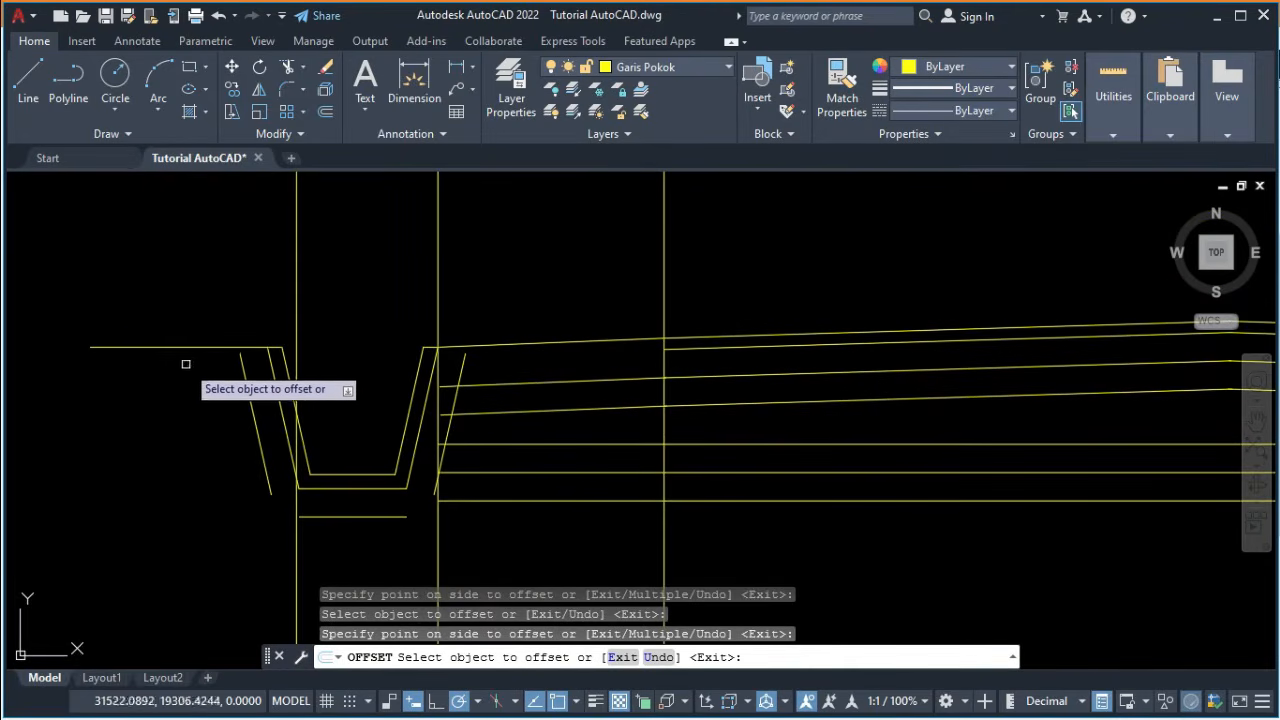
pyautogui.click(185, 347)
pyautogui.click(178, 434)
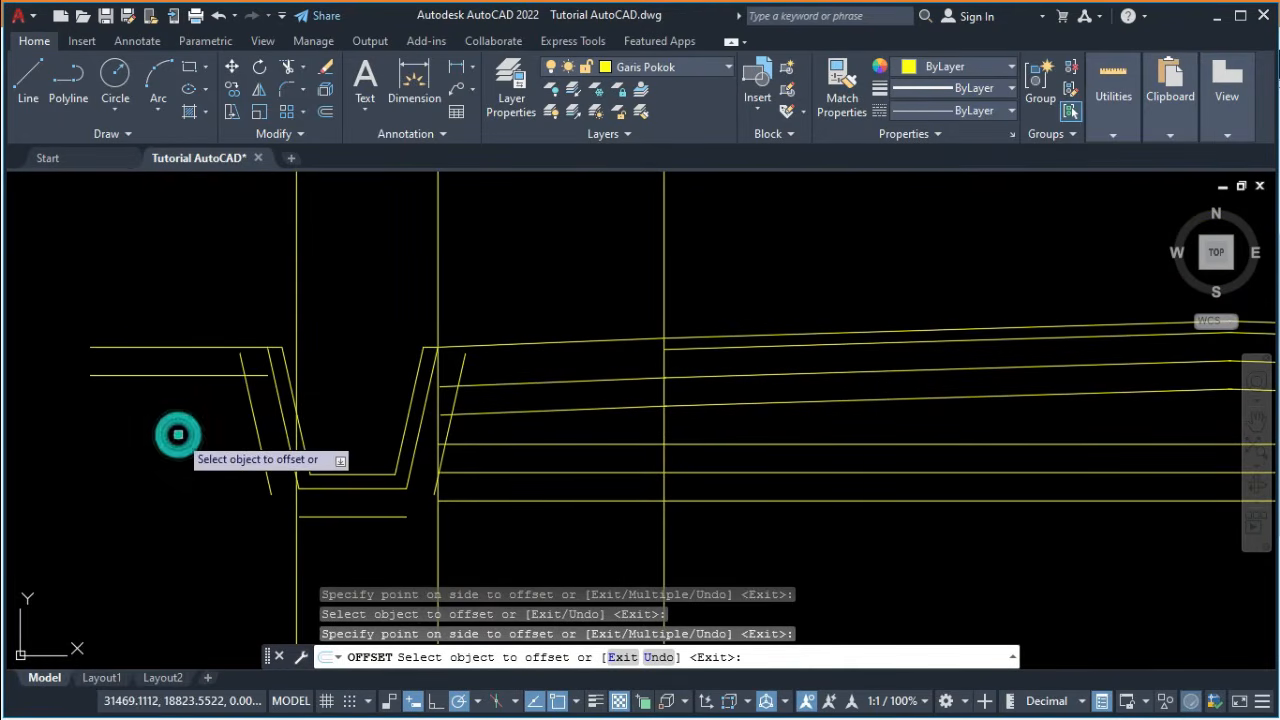
pyautogui.press('Escape')
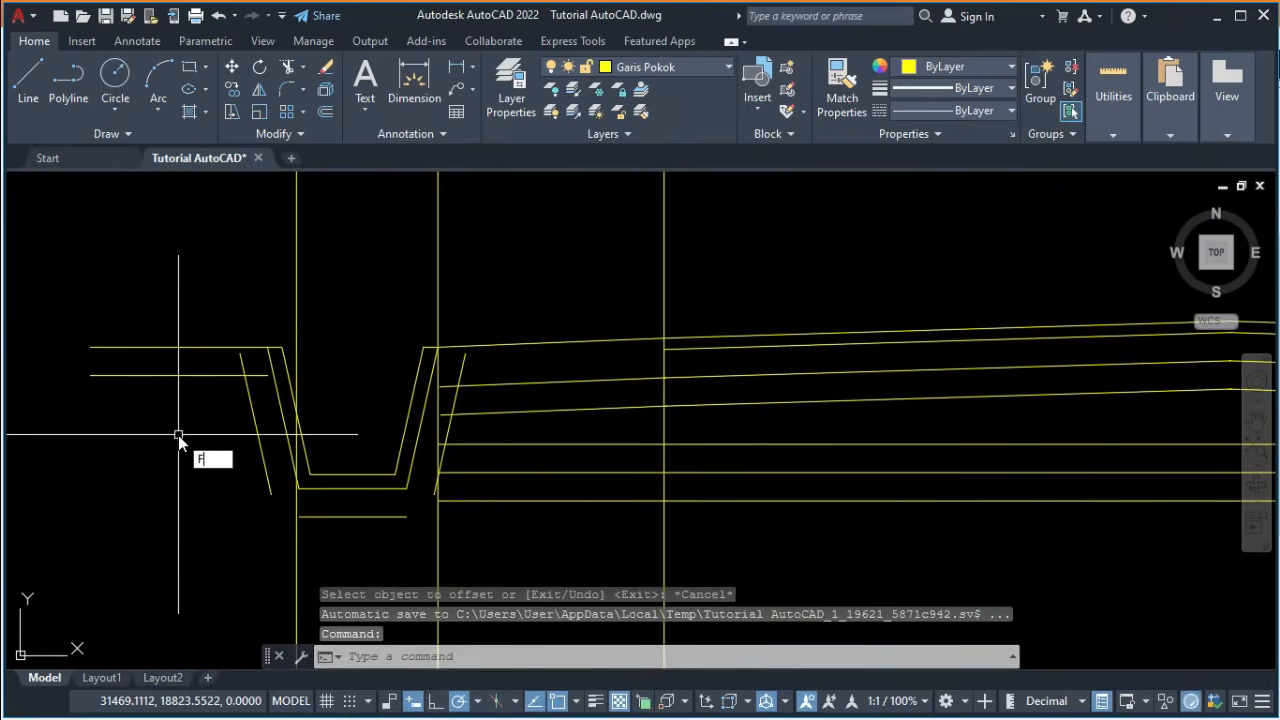
# Fillet the left channel's outermost slanted side with the lower sidewalk line and with the offset bottom line at radius 0.
pyautogui.press('Return')
pyautogui.click(206, 375)
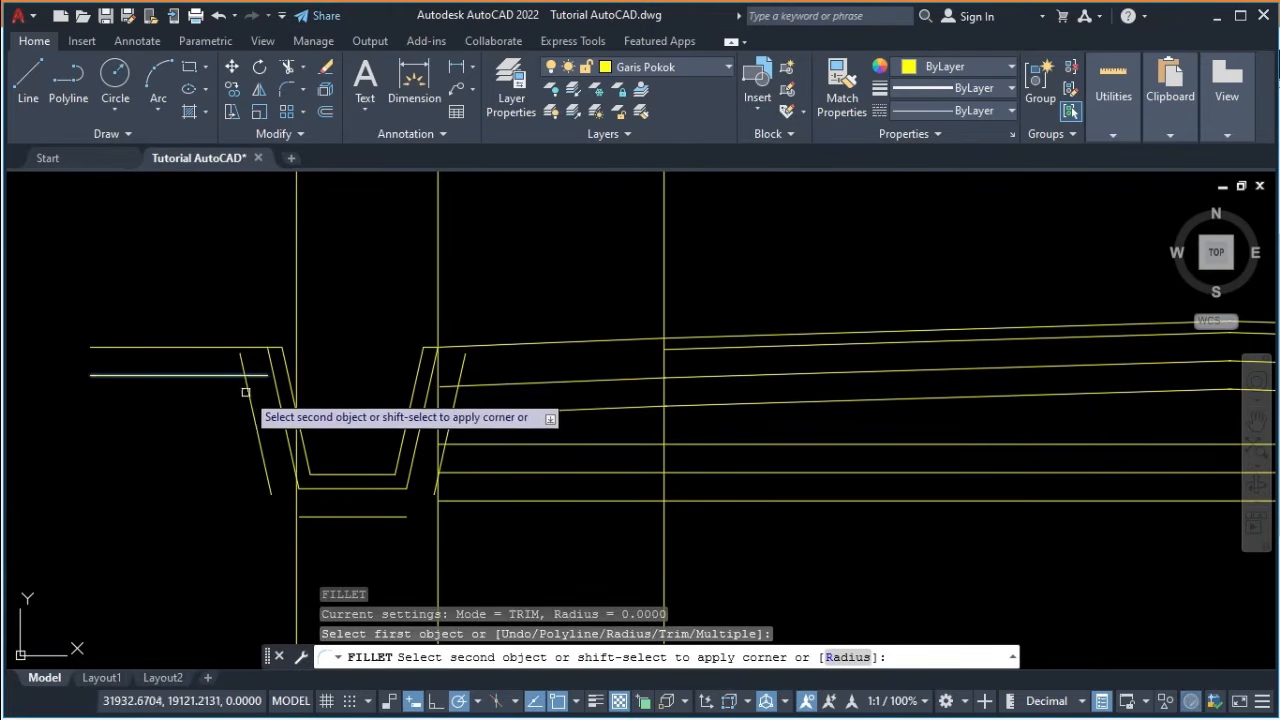
pyautogui.click(245, 392)
pyautogui.press('Return')
pyautogui.click(317, 518)
pyautogui.click(264, 489)
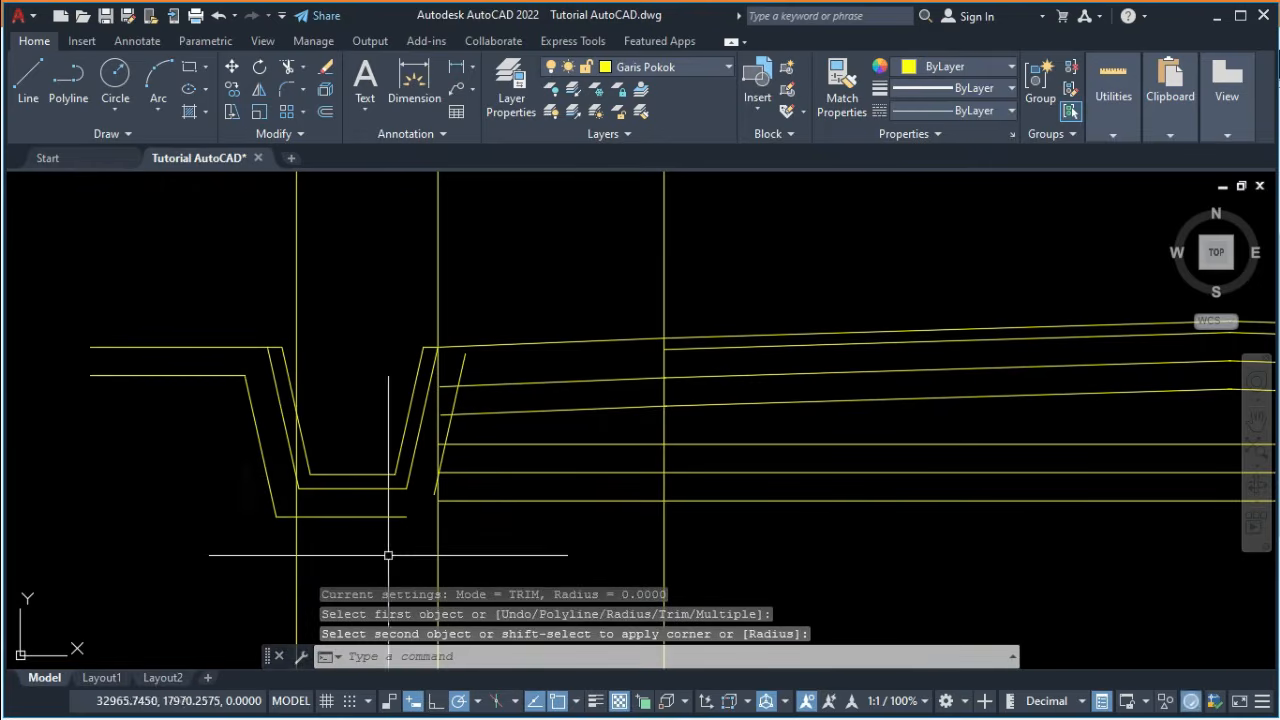
# Fillet the left channel's road-side offset line with the offset bottom line and with the lowest road base line at radius 0.
pyautogui.press('Return')
pyautogui.click(394, 517)
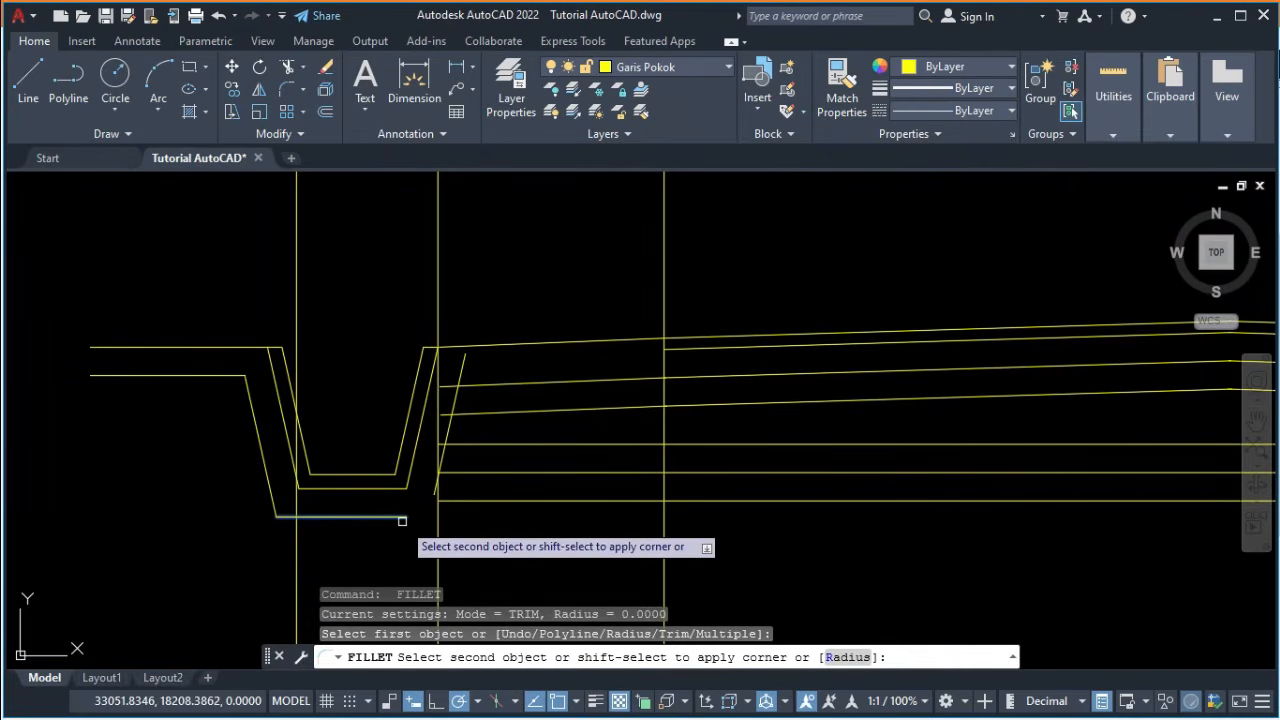
pyautogui.click(431, 489)
pyautogui.press('Return')
pyautogui.click(458, 500)
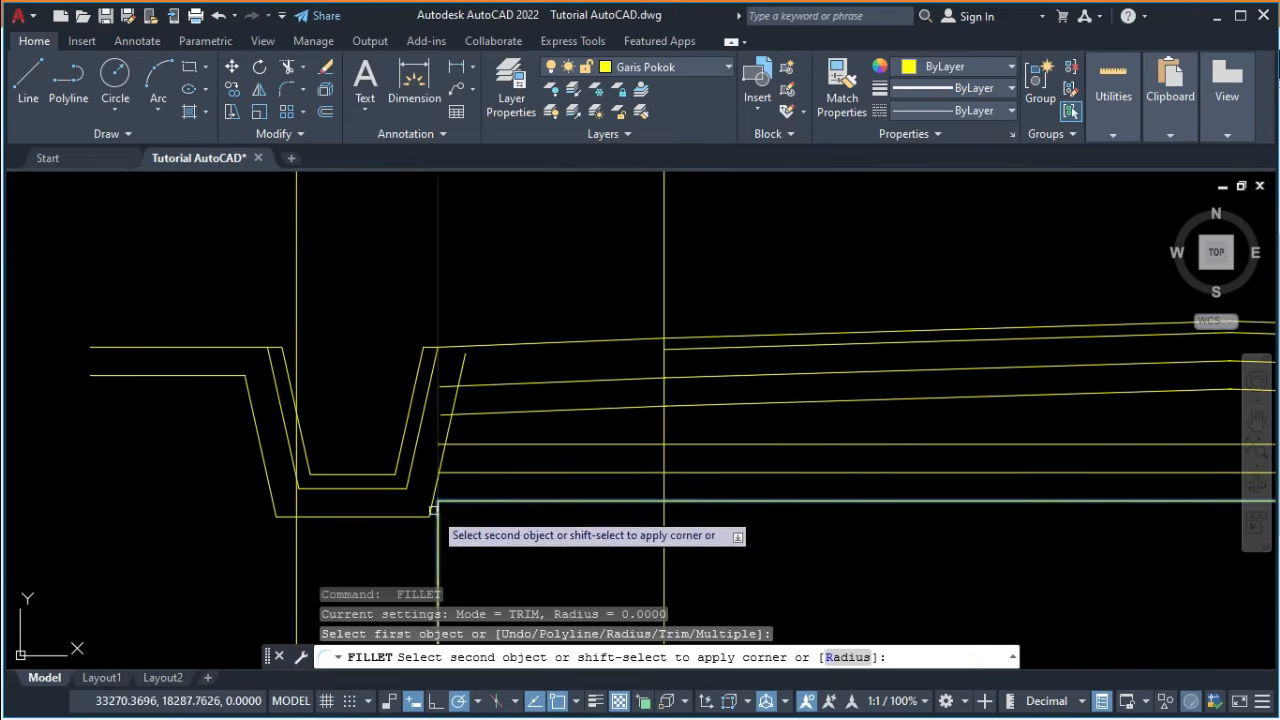
pyautogui.click(429, 508)
# Fillet the right channel's road-side offset line with the offset bottom line and with the lowest road base line at radius 0.
pyautogui.scroll(-2, 389, 534)
pyautogui.moveTo(473, 552); pyautogui.dragTo(134, 523, button='middle')
pyautogui.moveTo(757, 520); pyautogui.dragTo(380, 519, button='middle')
pyautogui.scroll(2, 727, 511)
pyautogui.press('Return')
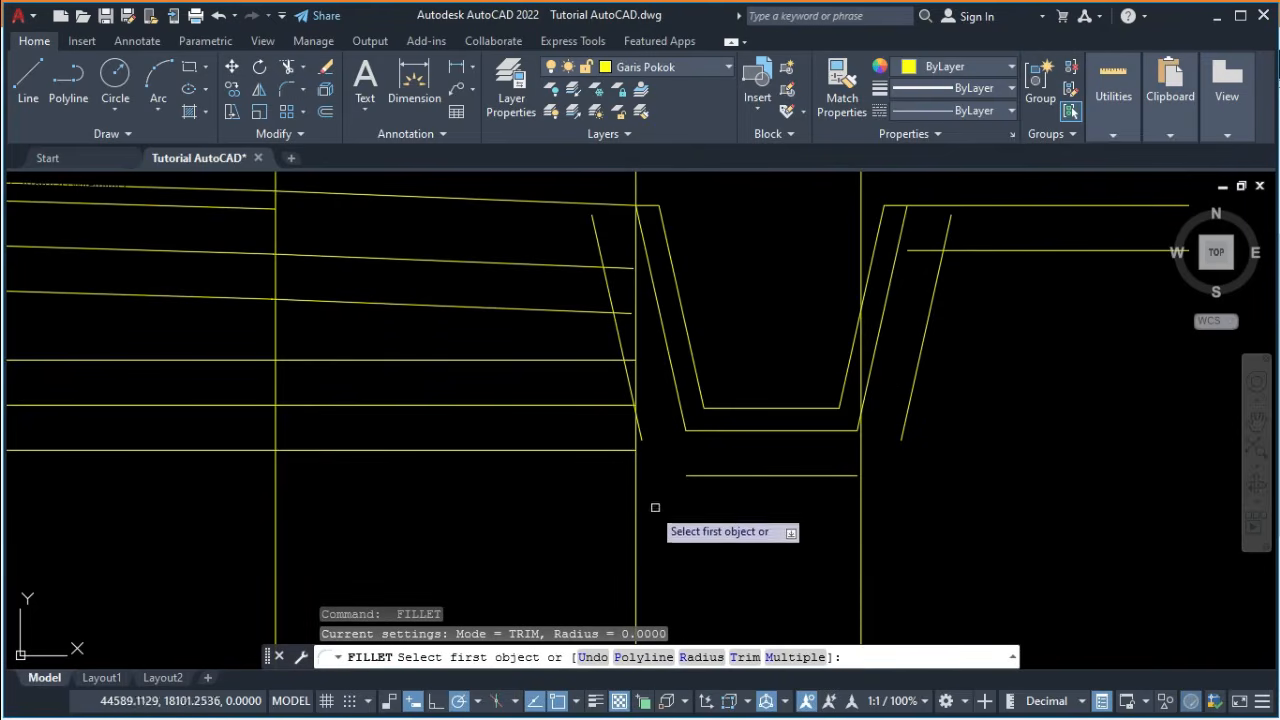
pyautogui.click(697, 476)
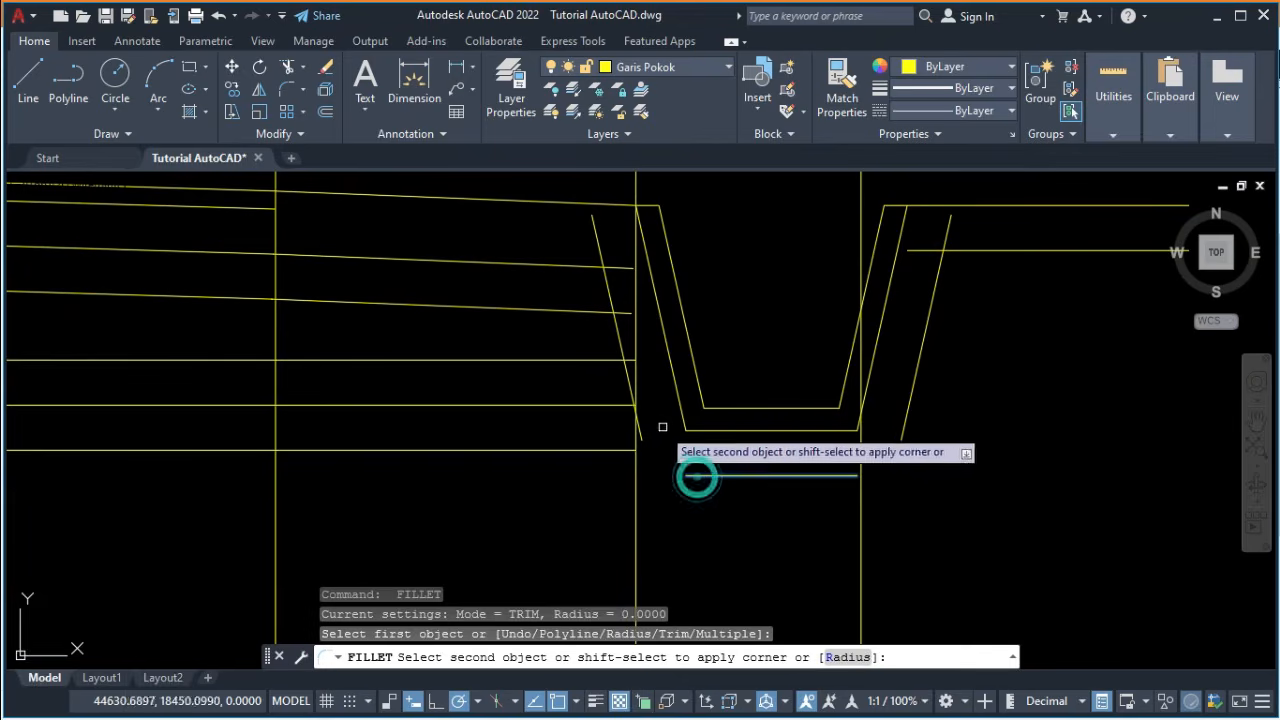
pyautogui.press('Return')
pyautogui.click(598, 450)
pyautogui.click(646, 458)
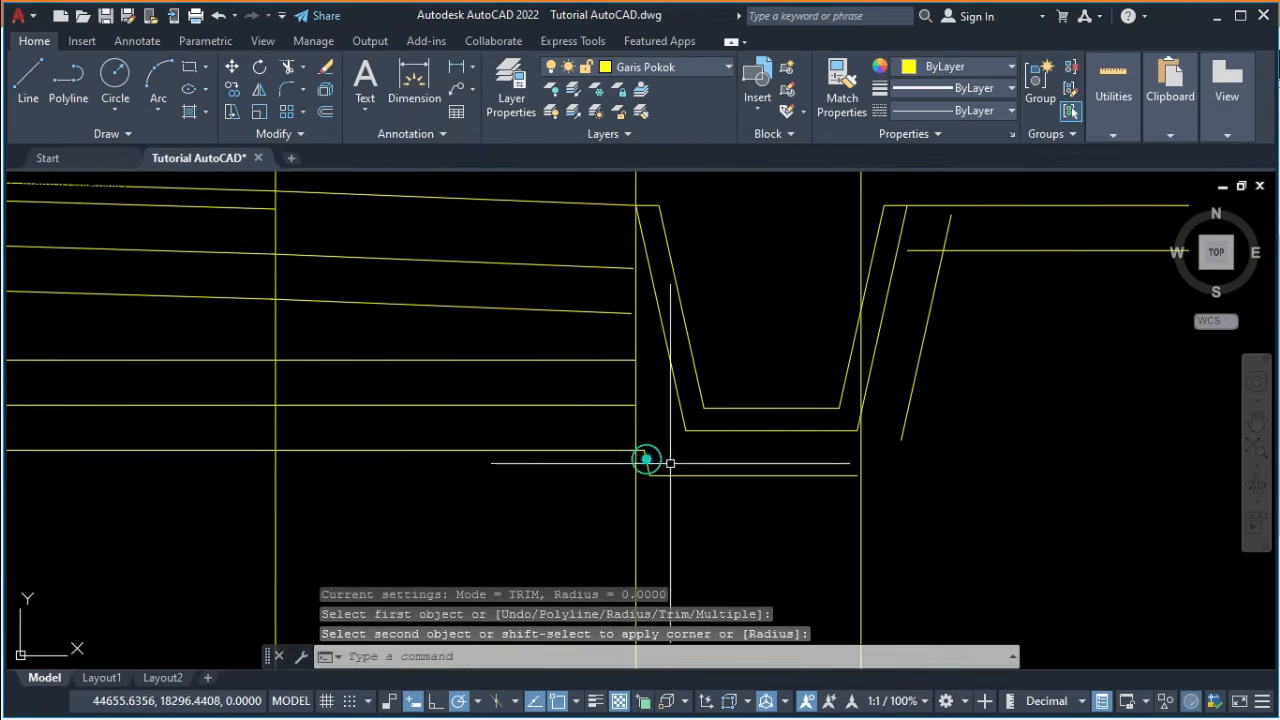
# Fillet the right channel's outermost slanted side with the offset bottom line and with the lower sidewalk line at radius 0.
pyautogui.press('Return')
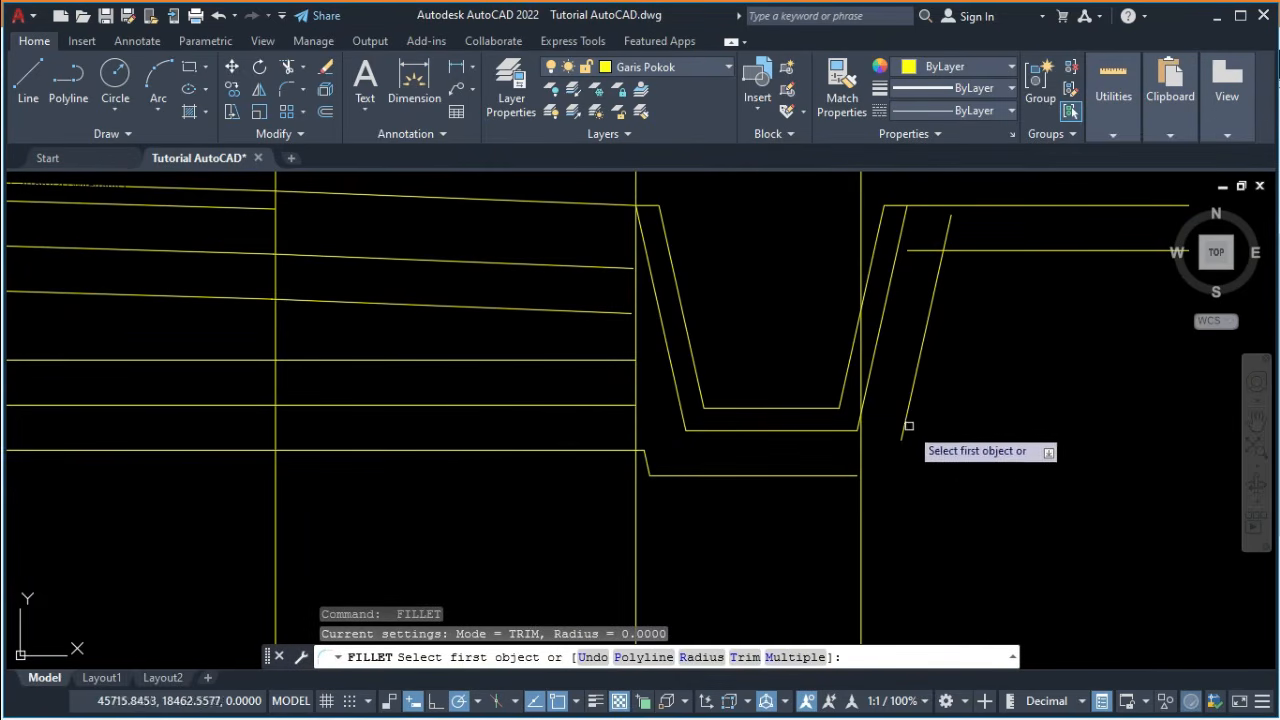
pyautogui.click(906, 426)
pyautogui.click(831, 475)
pyautogui.press('Return')
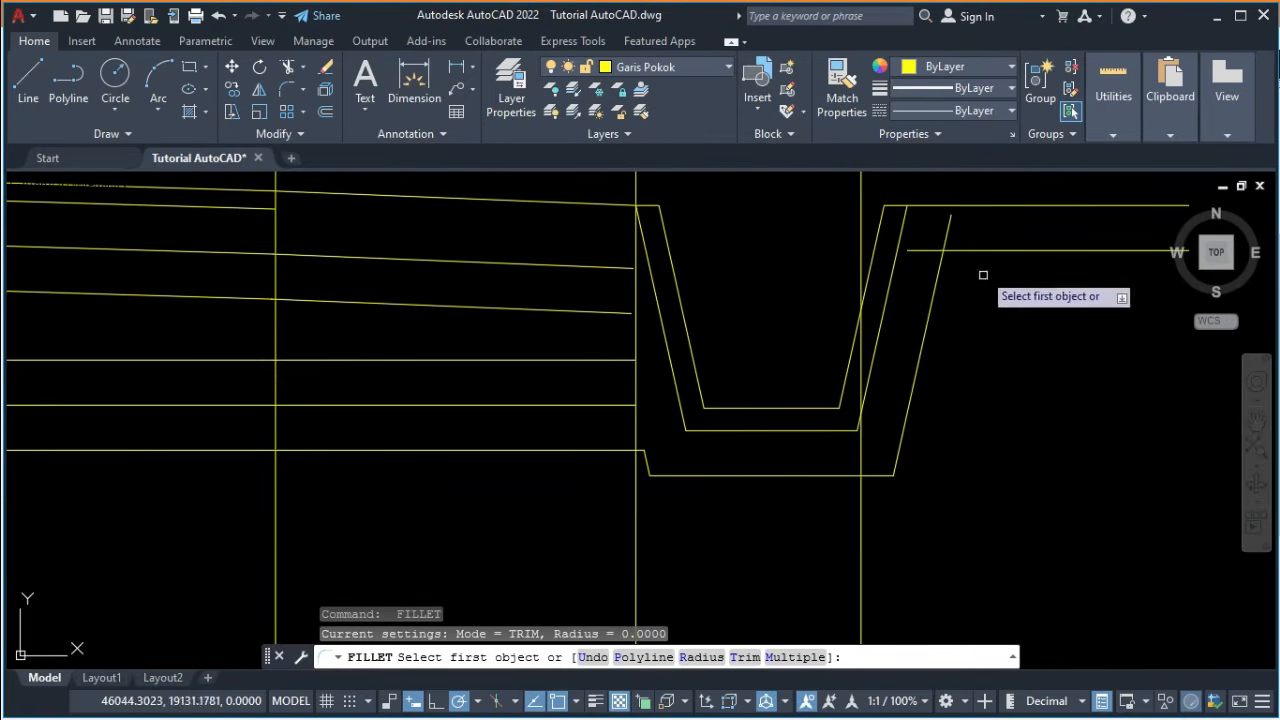
pyautogui.click(910, 251)
pyautogui.click(937, 274)
pyautogui.press('Return')
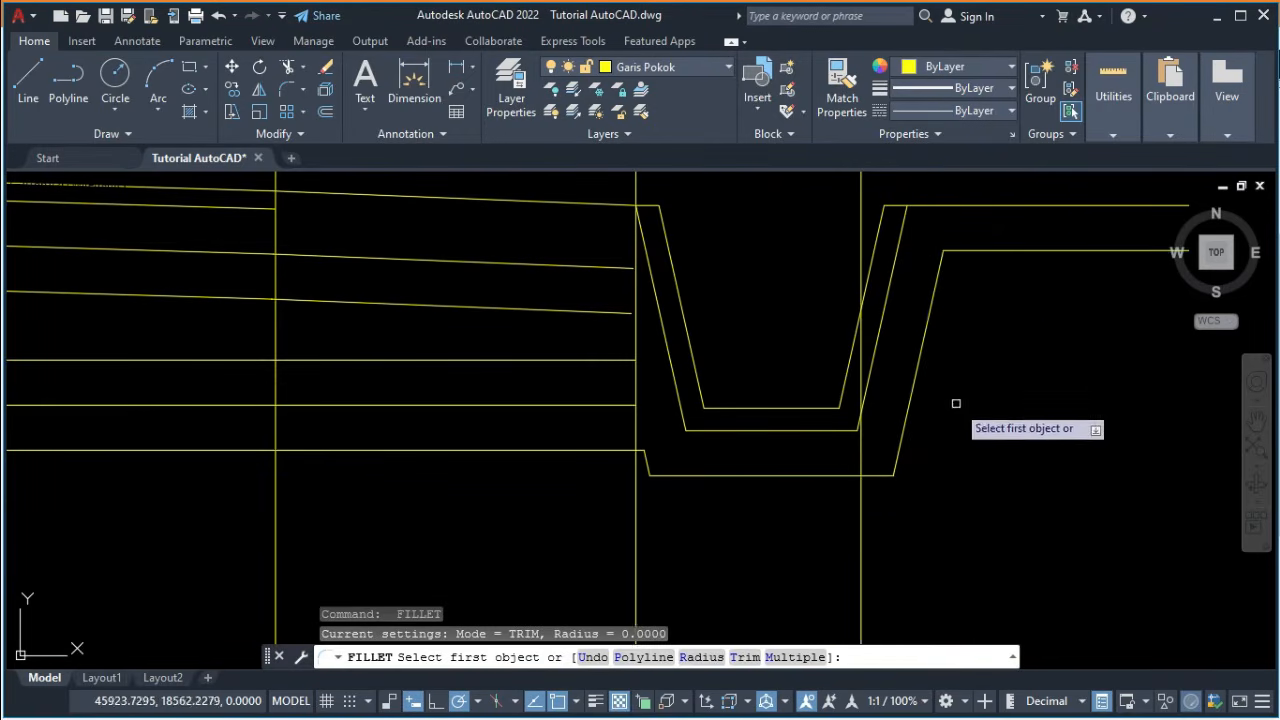
pyautogui.scroll(-4, 956, 403)
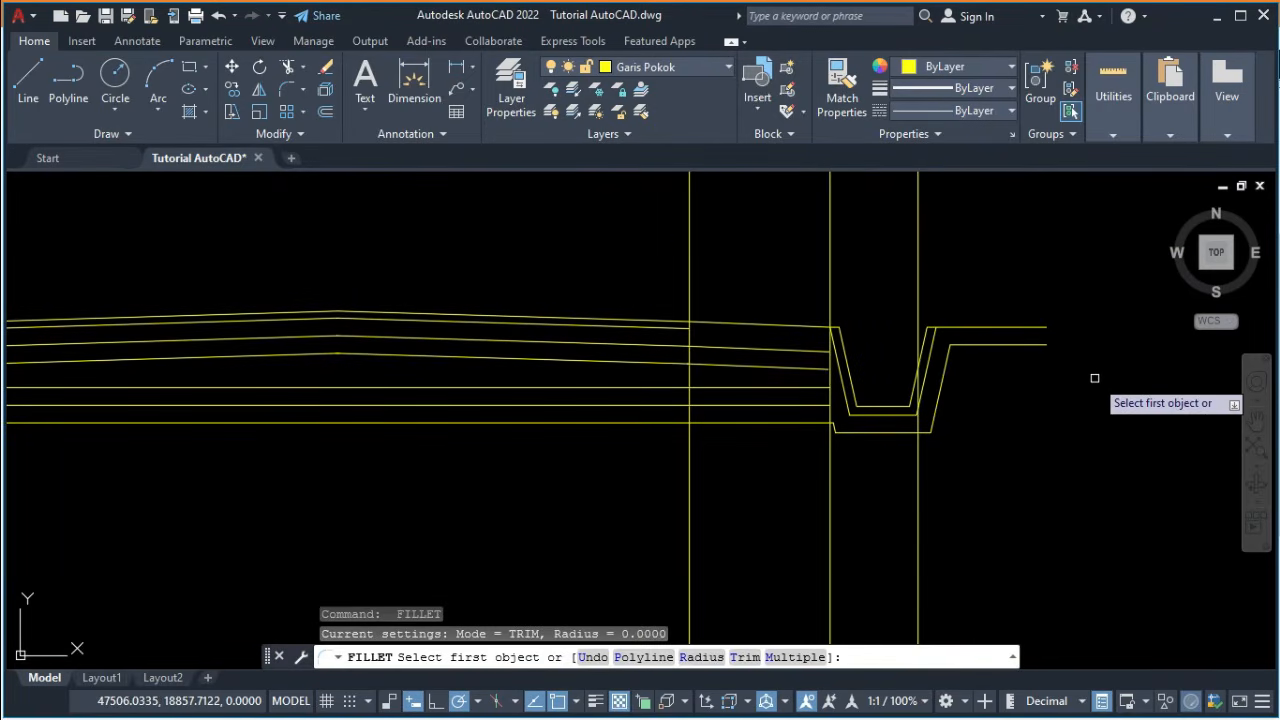
pyautogui.press('Escape')
# Assign the lower right sidewalk line and the adjoining outermost slanted side to the Garis Putis Titik layer.
pyautogui.click(1089, 375)
pyautogui.click(950, 347)
pyautogui.click(685, 67)
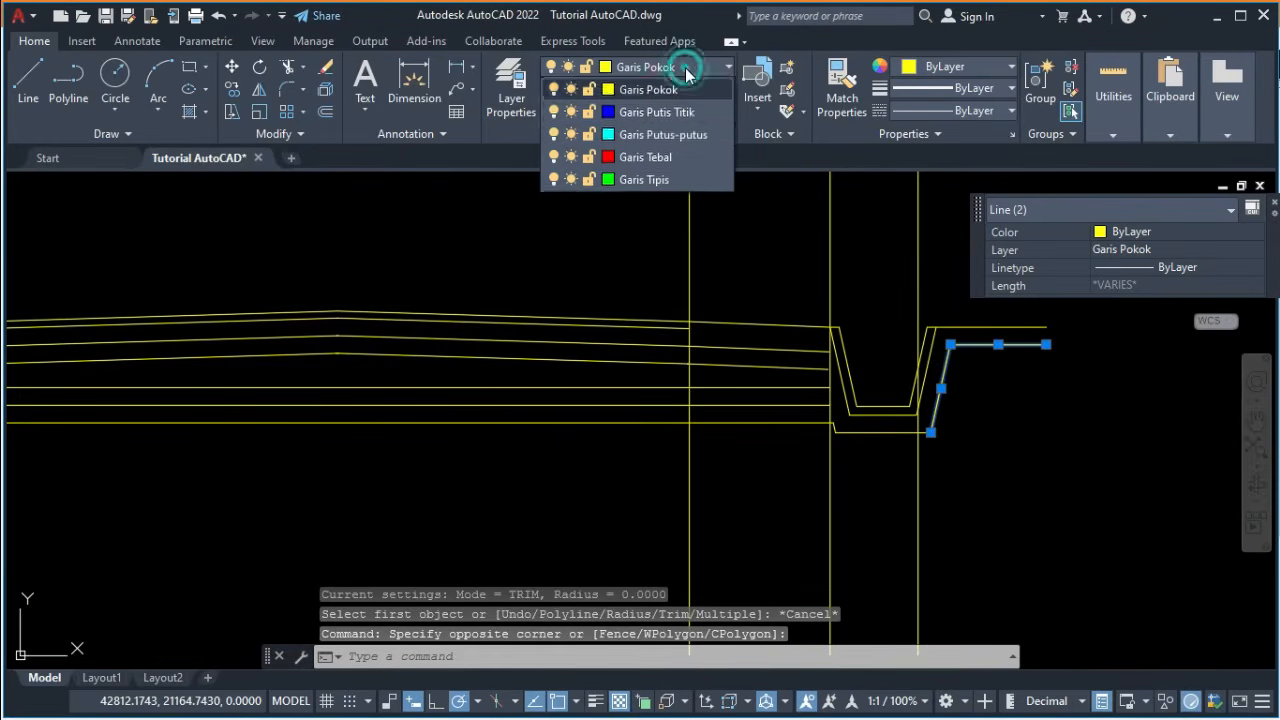
pyautogui.click(686, 116)
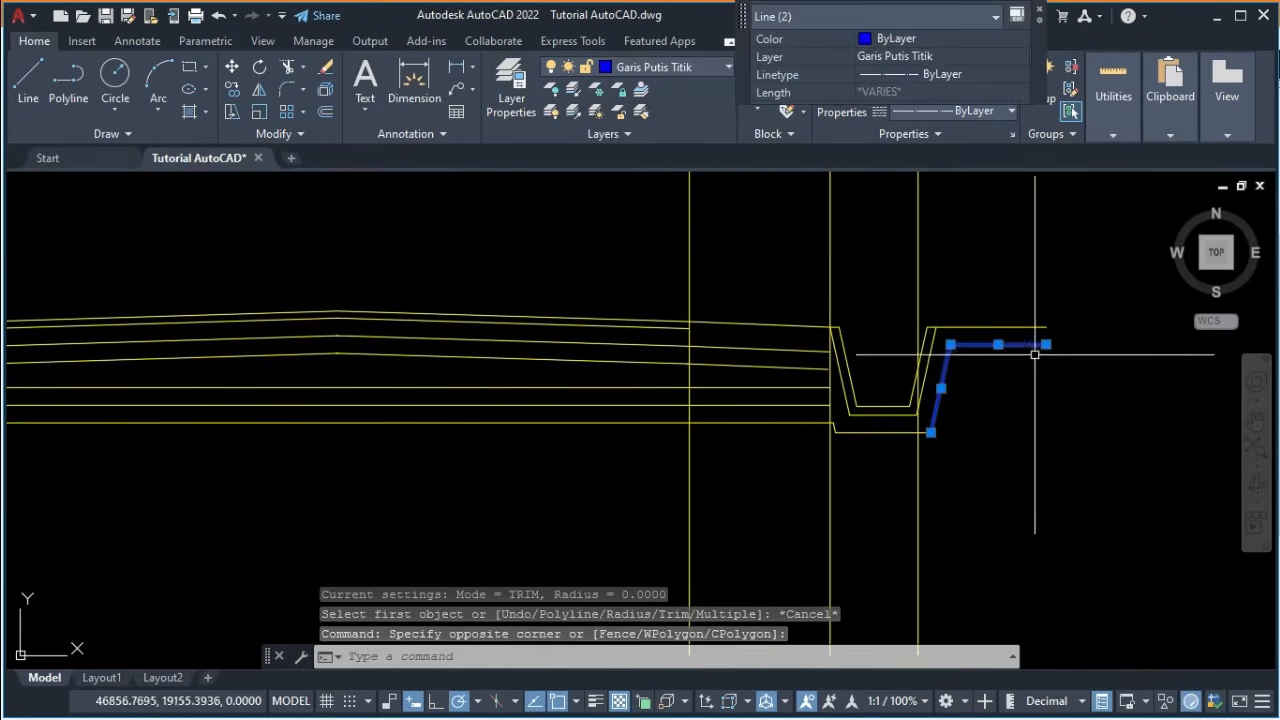
pyautogui.press('Escape')
pyautogui.scroll(3, 1020, 354)
pyautogui.scroll(-3, 1007, 334)
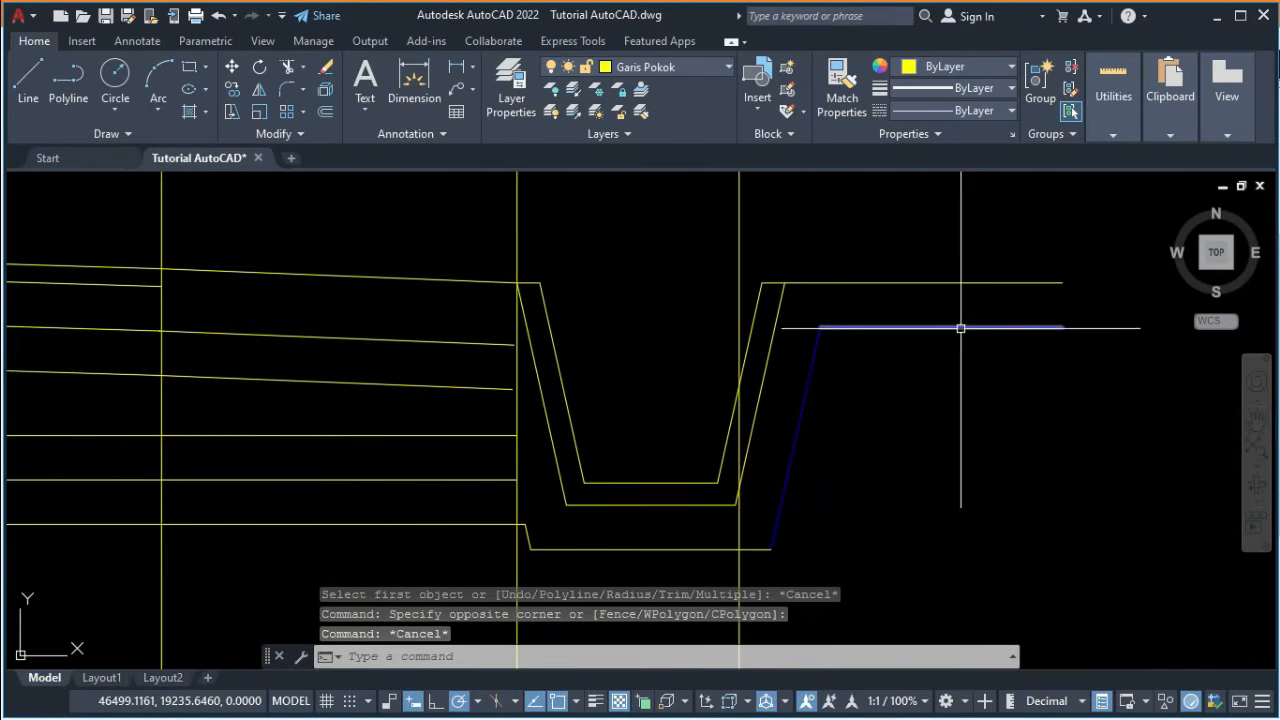
pyautogui.scroll(-2, 990, 346)
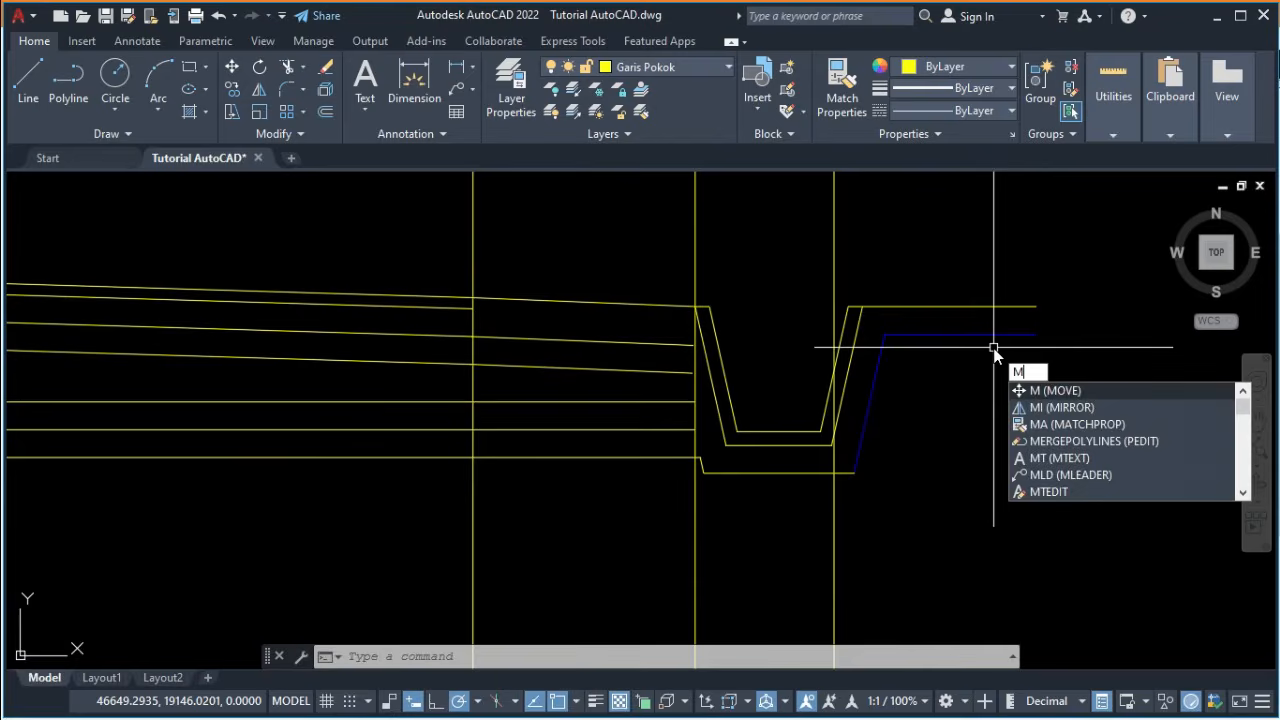
# Match the lower right sidewalk line's properties onto the right channel's offset bottom, its short road-side line and the lowest road base line.
pyautogui.press('Return')
pyautogui.click(977, 335)
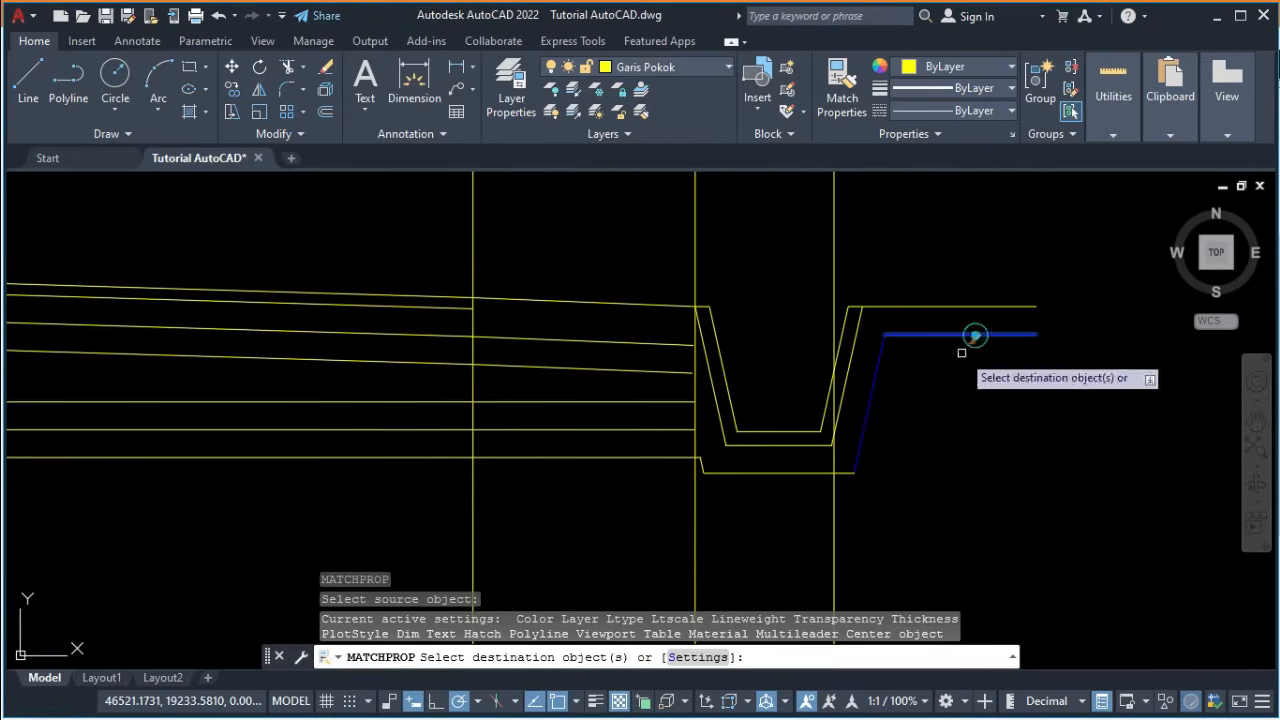
pyautogui.click(797, 471)
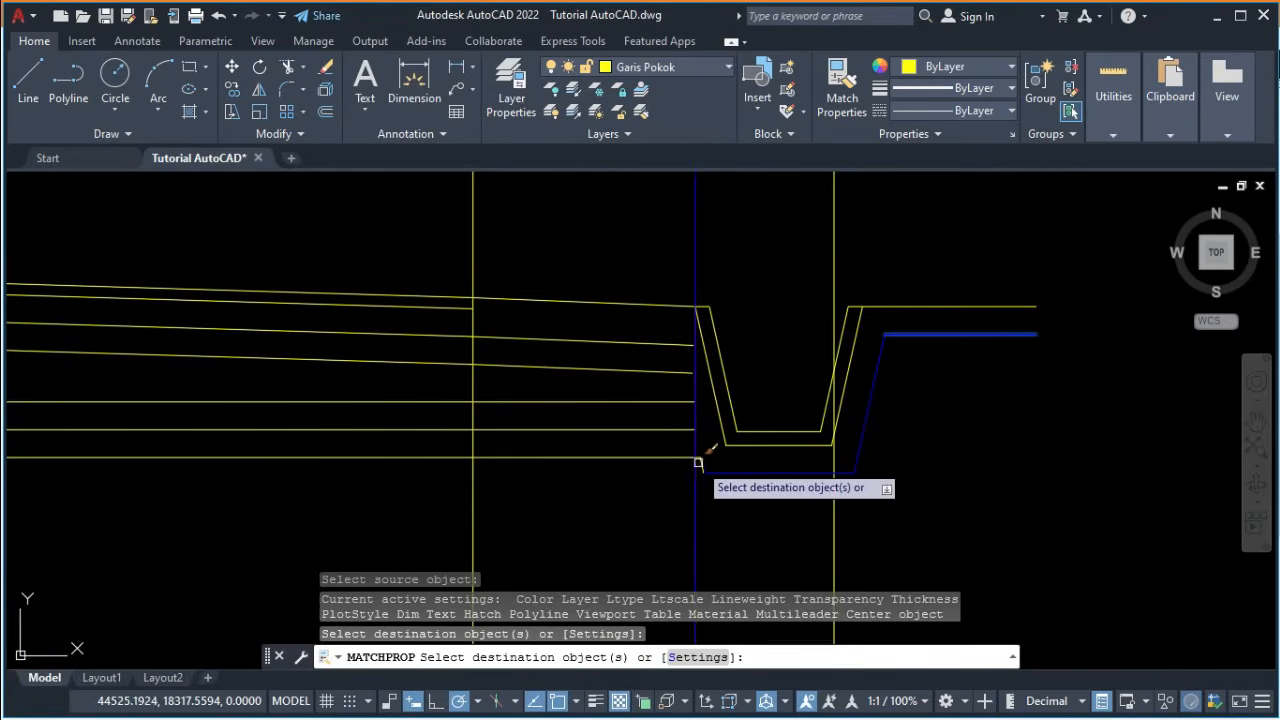
pyautogui.click(704, 459)
pyautogui.click(674, 458)
pyautogui.scroll(-3, 674, 460)
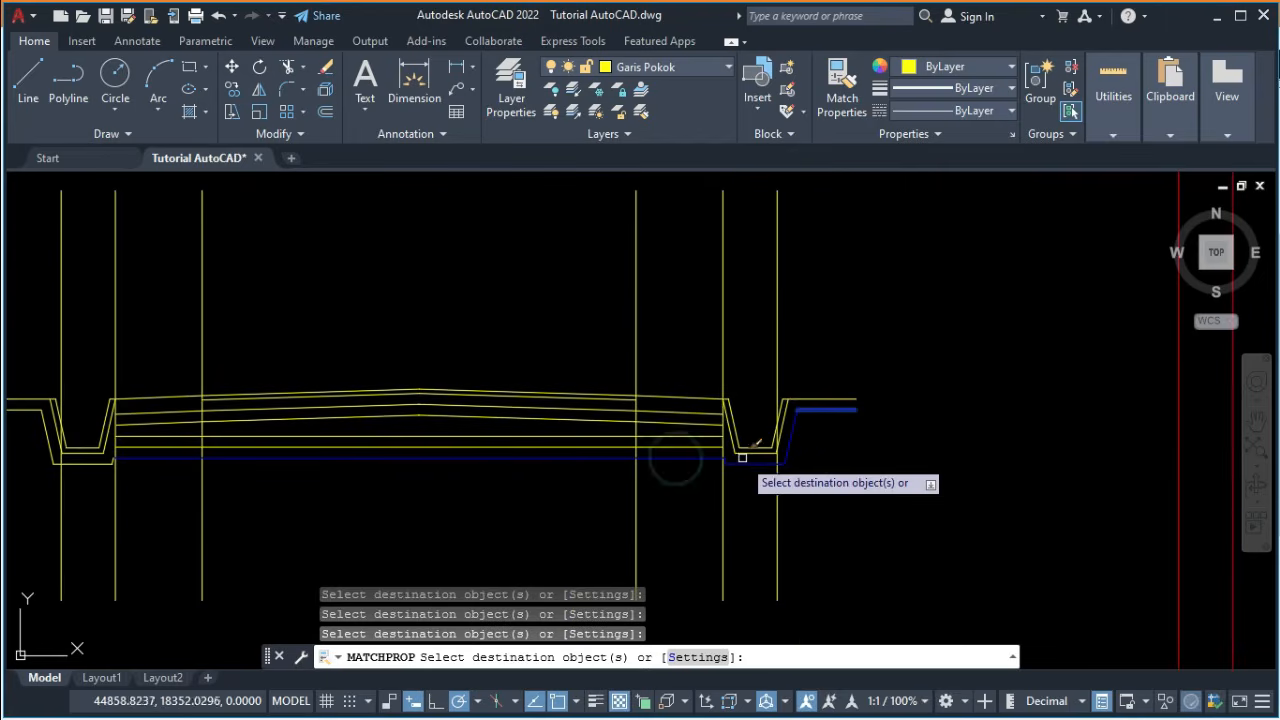
# Match the same properties onto the left channel's offset bottom and sides and the lower left sidewalk line.
pyautogui.scroll(5, 57, 462)
pyautogui.click(160, 459)
pyautogui.scroll(-3, 286, 449)
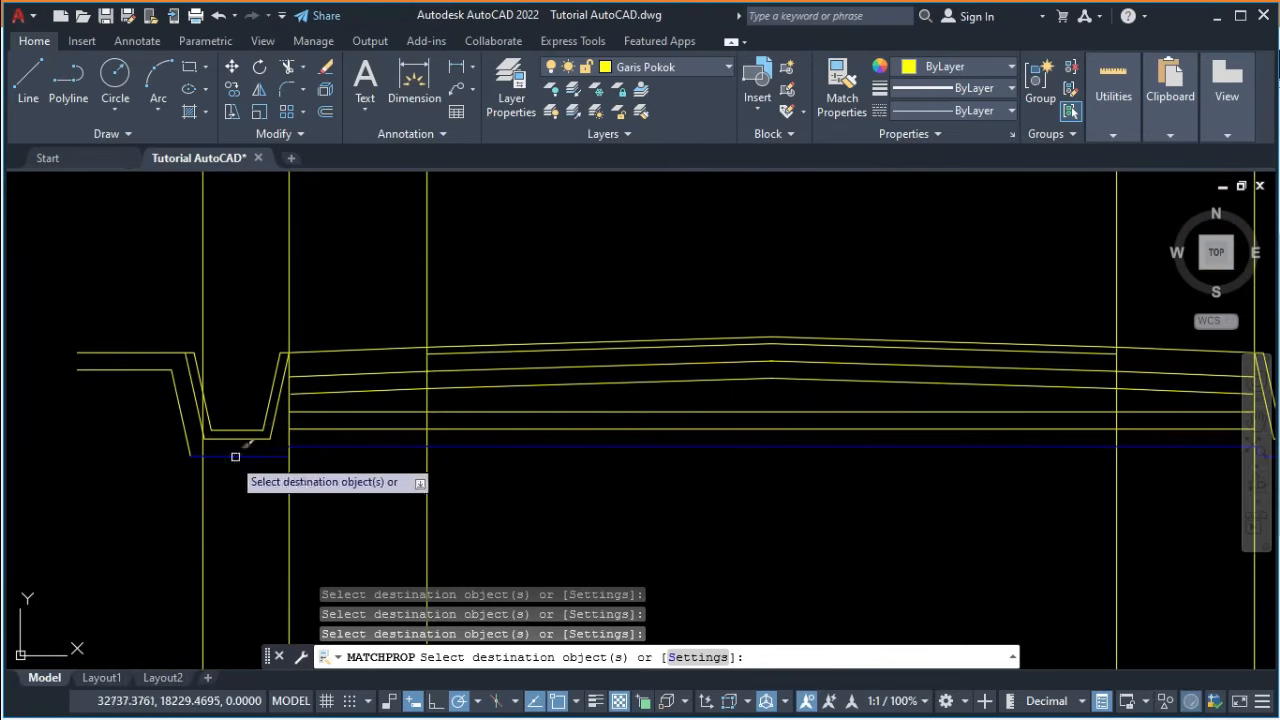
pyautogui.click(187, 423)
pyautogui.click(143, 377)
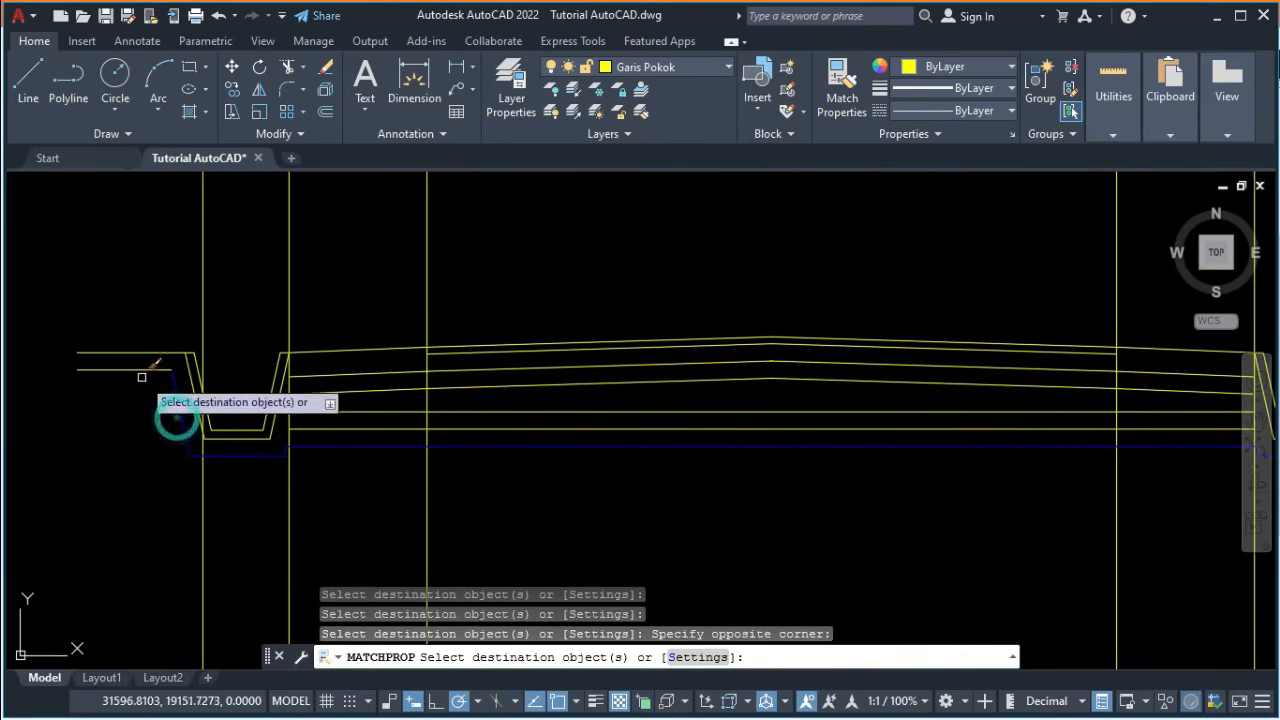
pyautogui.press('Return')
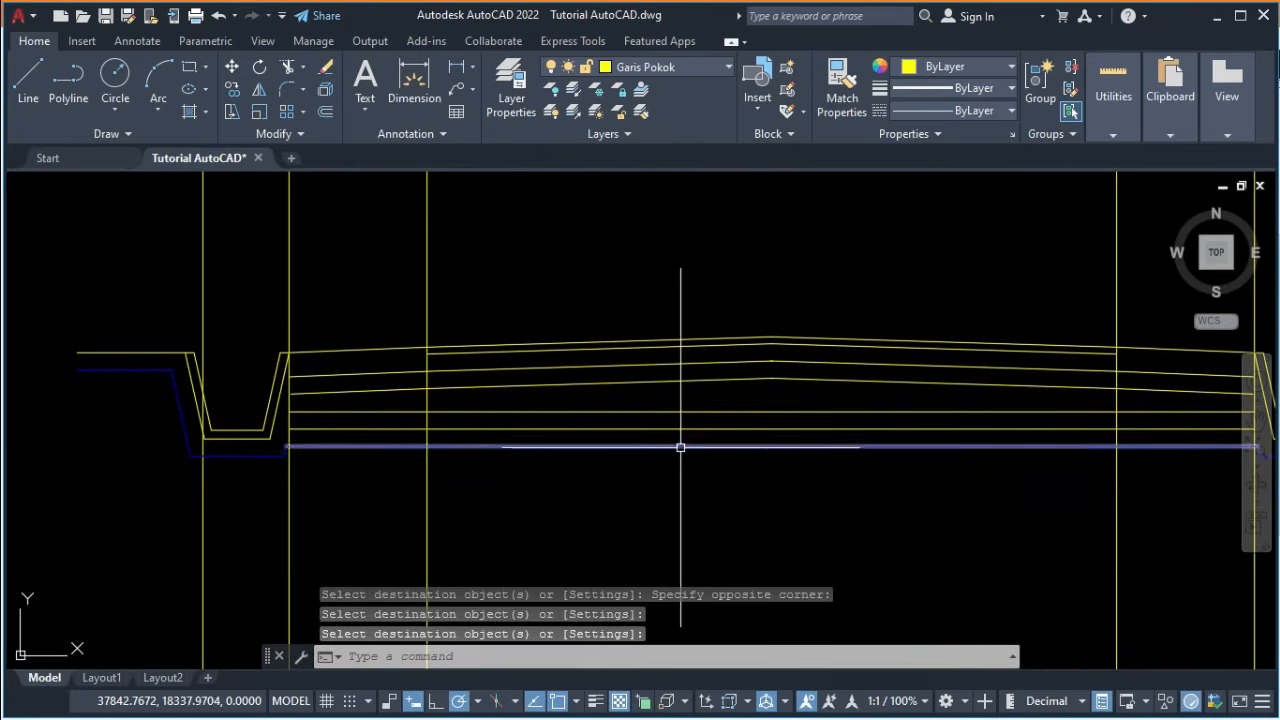
# Try linetype scales of 10 and 20 on the lowest road base line, and set it to 30.
pyautogui.click(680, 446)
pyautogui.rightClick(680, 450)
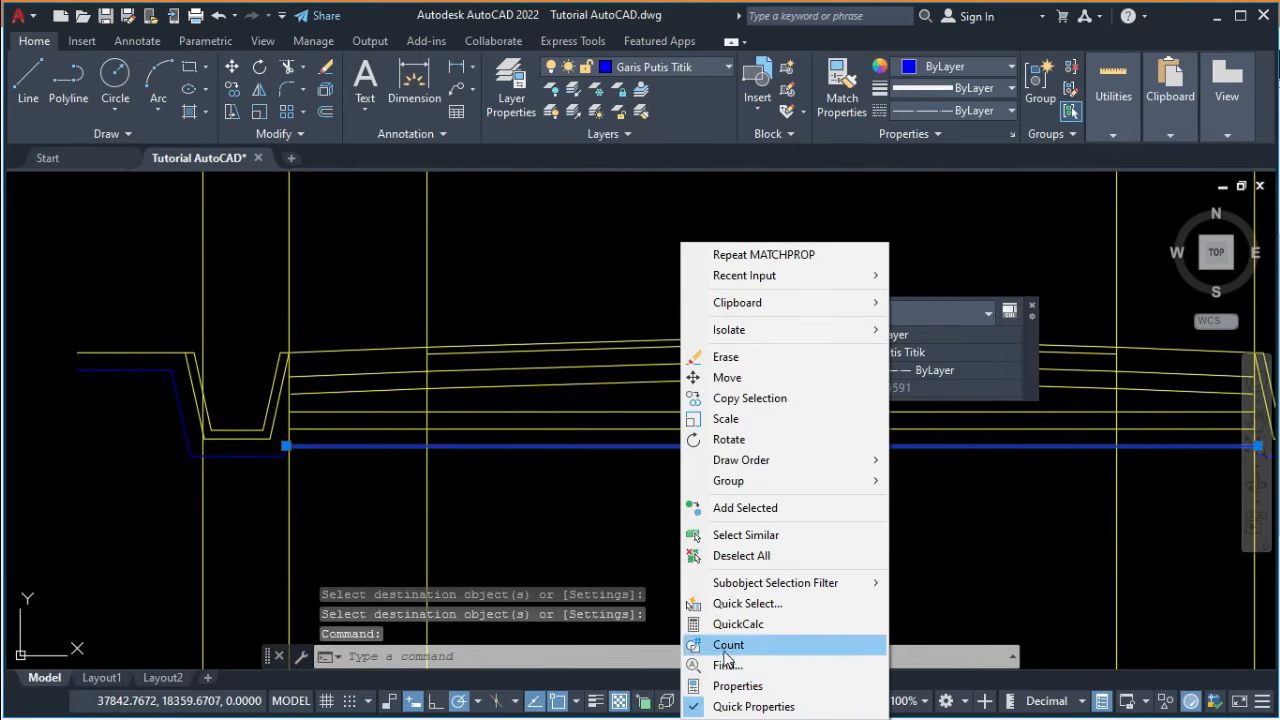
pyautogui.click(724, 688)
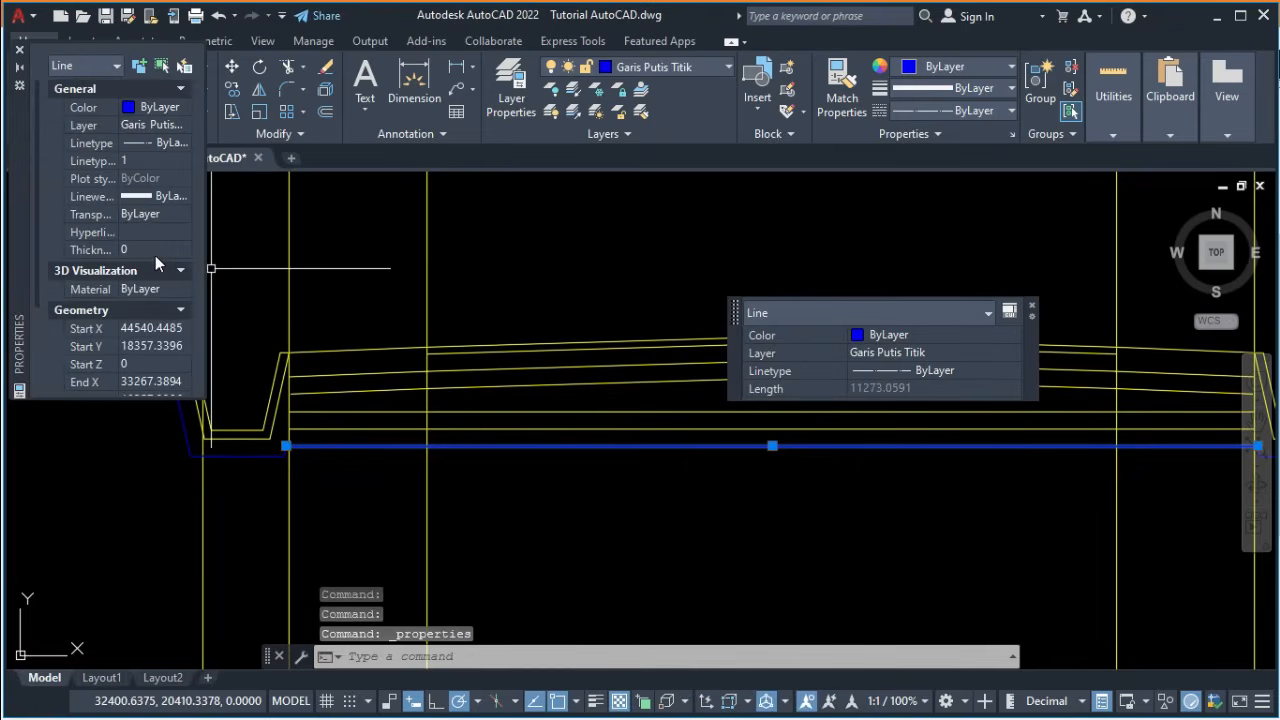
pyautogui.click(155, 162)
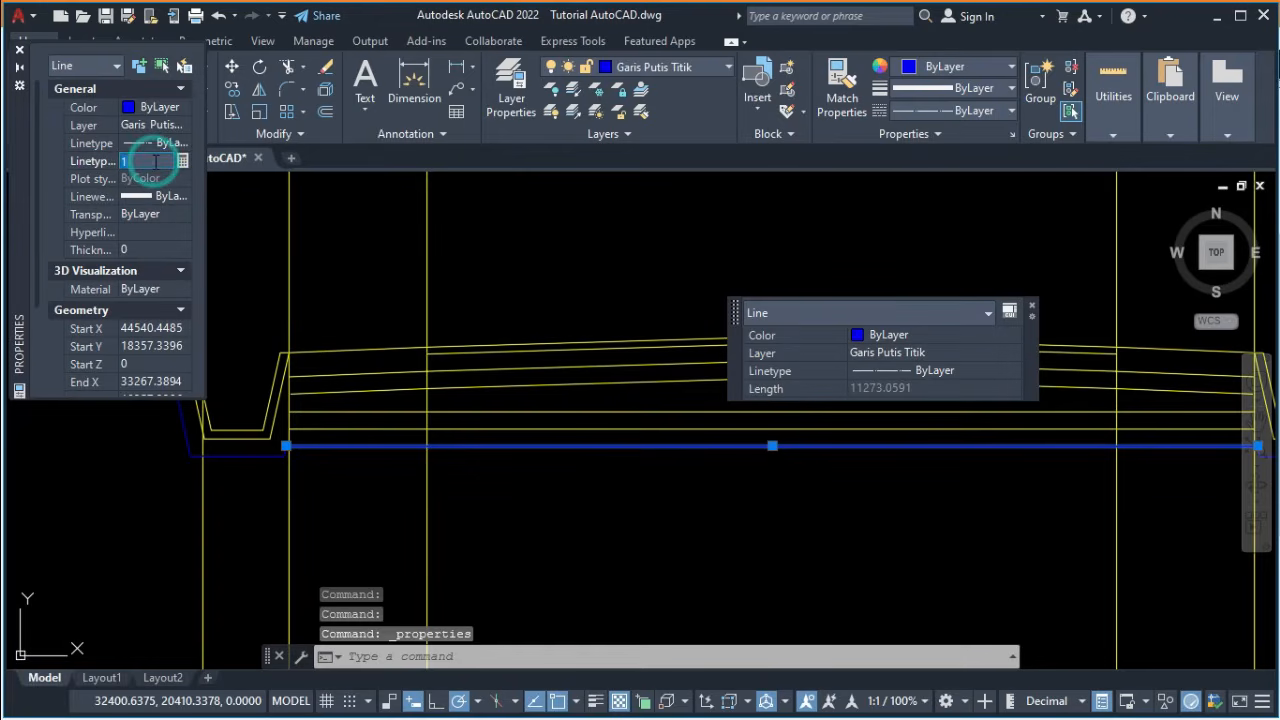
pyautogui.write('10')
pyautogui.press('Return')
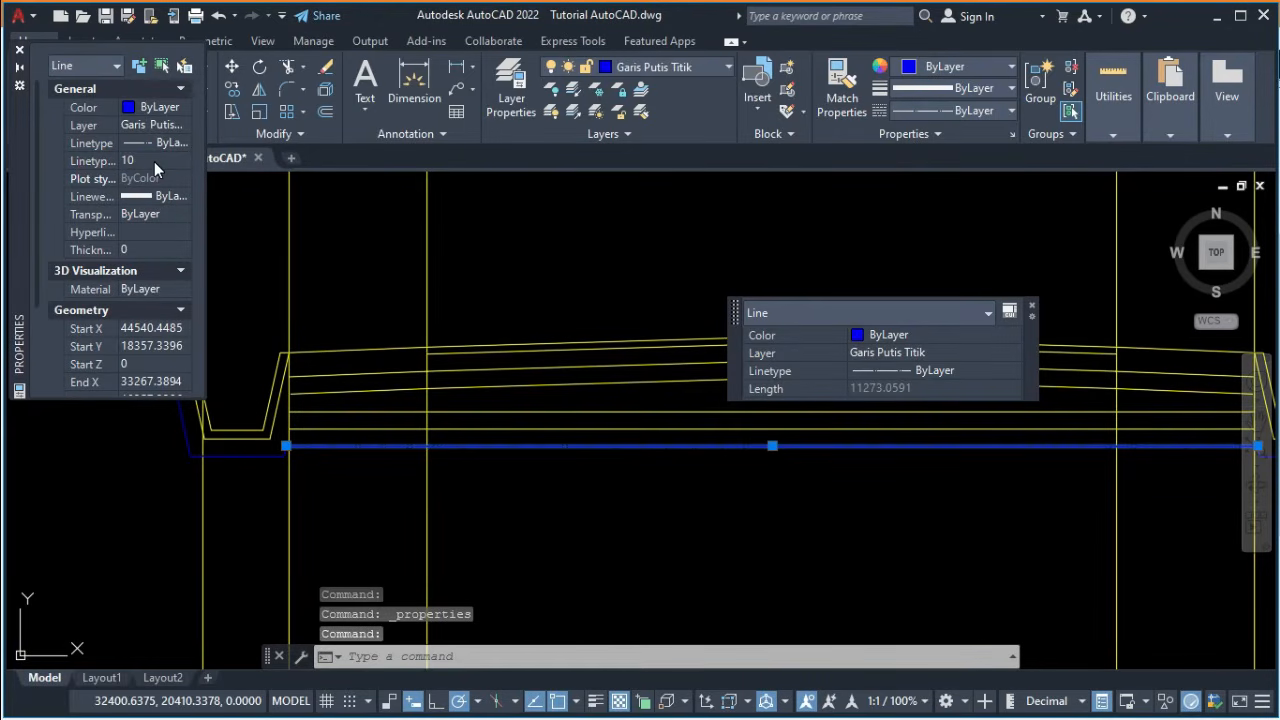
pyautogui.click(155, 162)
pyautogui.write('2')
pyautogui.press('Return')
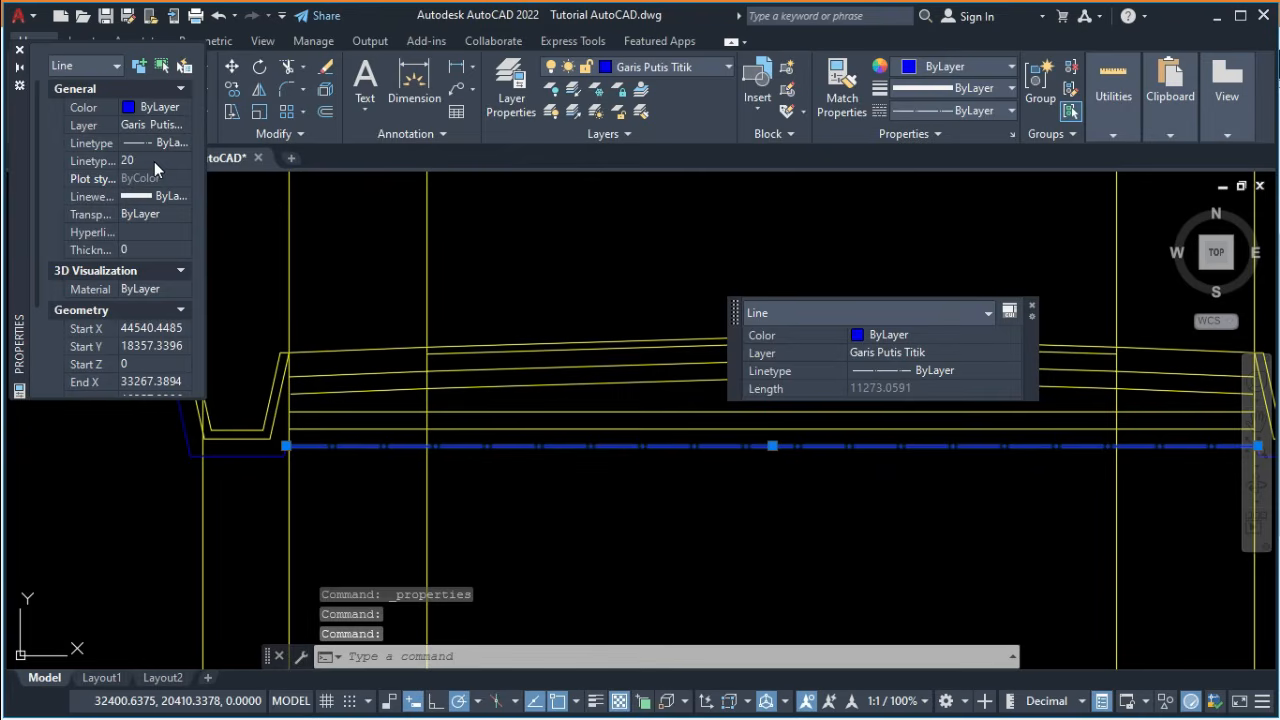
pyautogui.click(155, 160)
pyautogui.press('Return')
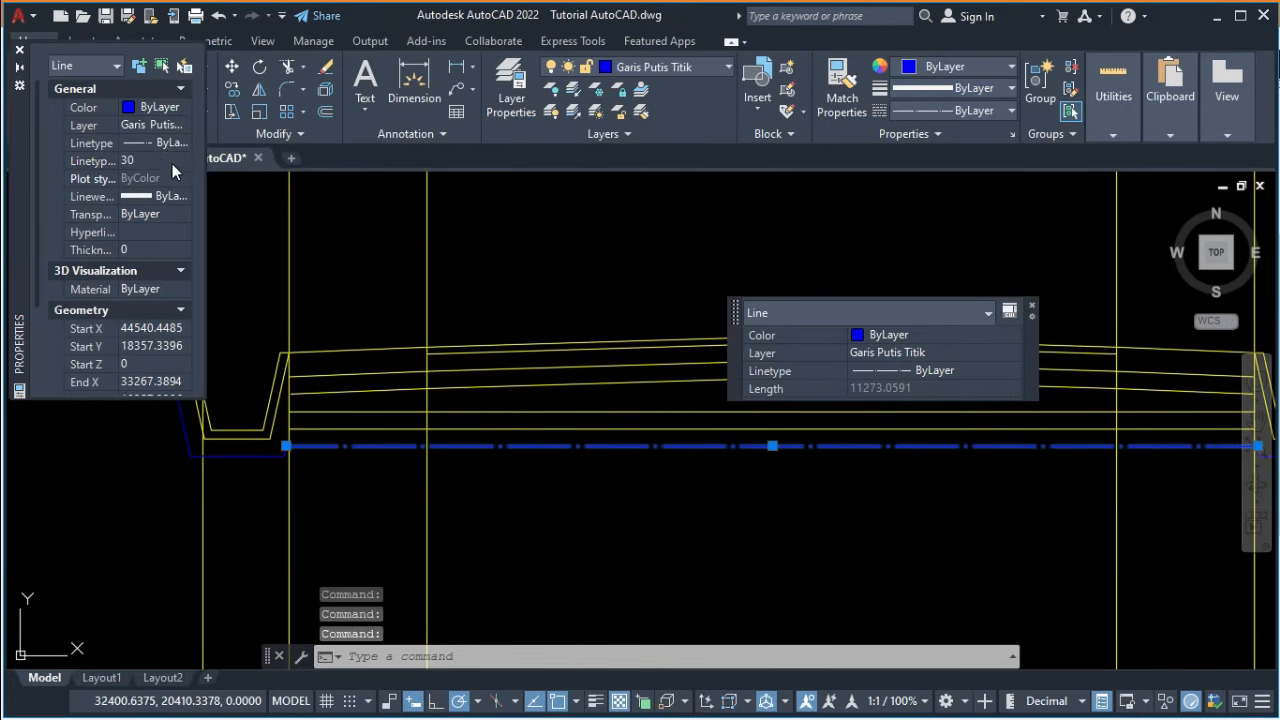
pyautogui.click(20, 52)
pyautogui.press('Escape')
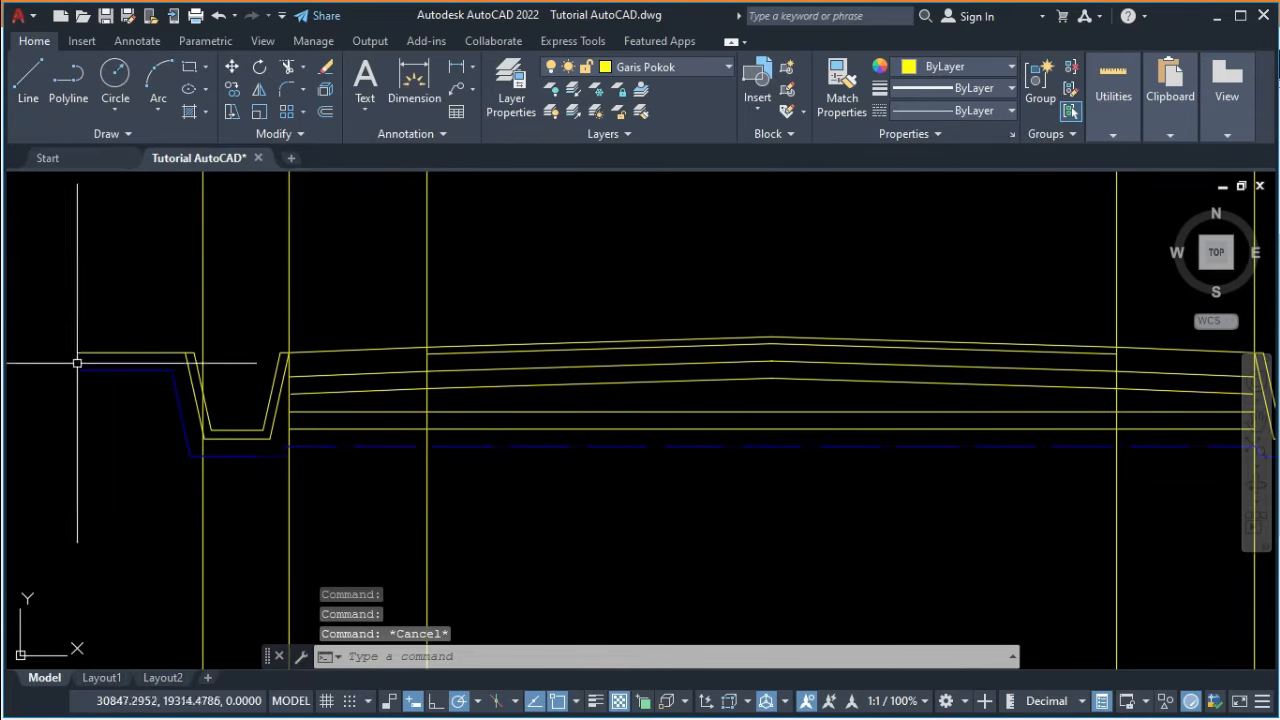
# Set the linetype scale of the left channel's offset bottom line to 30.
pyautogui.click(245, 454)
pyautogui.rightClick(245, 454)
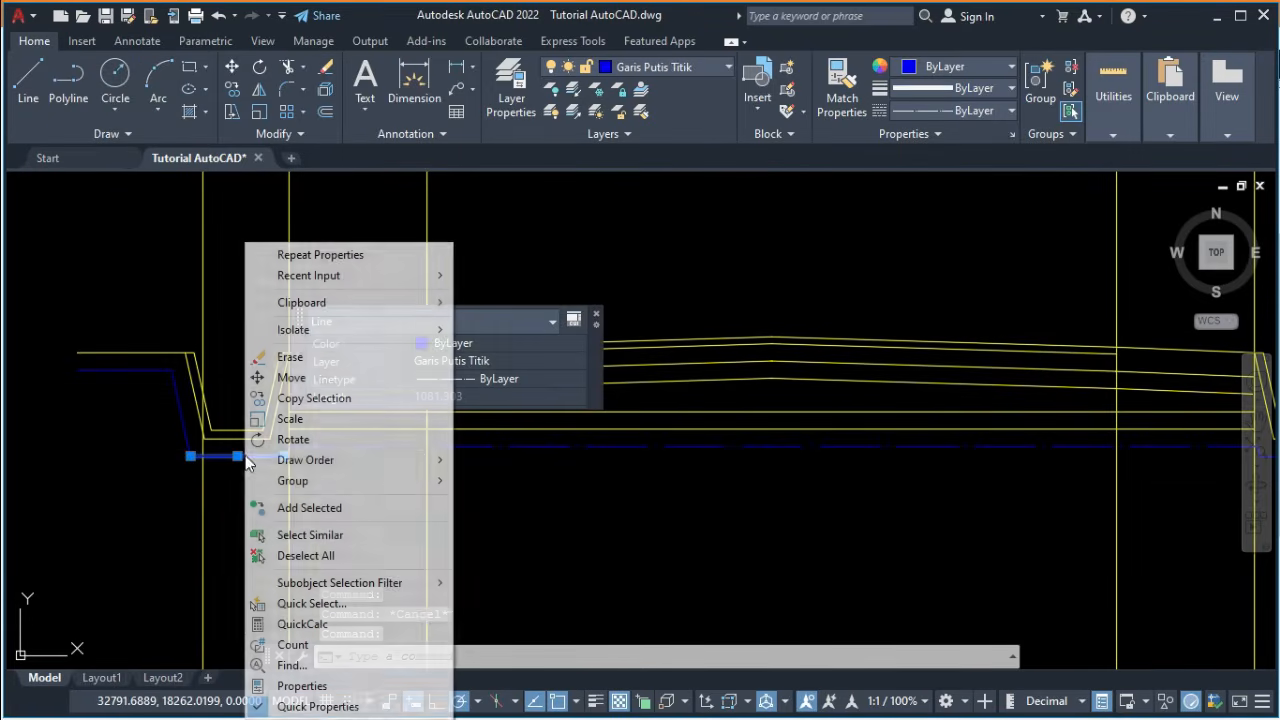
pyautogui.click(366, 688)
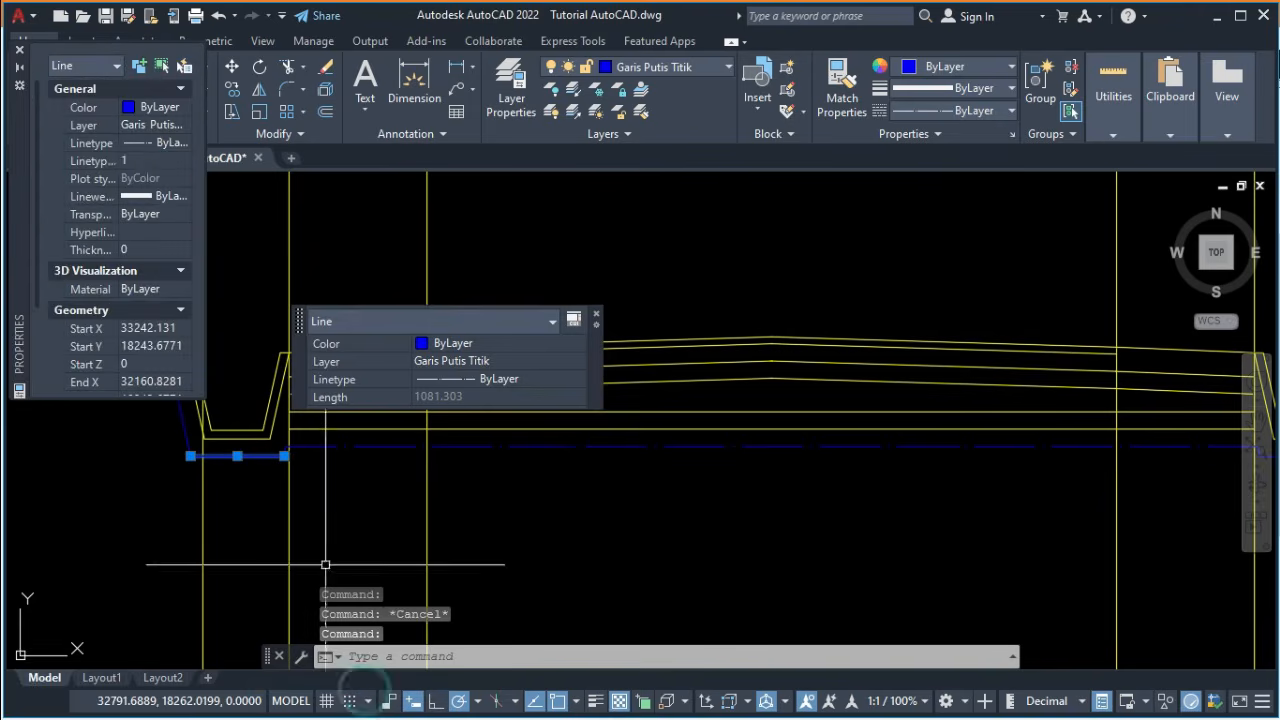
pyautogui.click(142, 157)
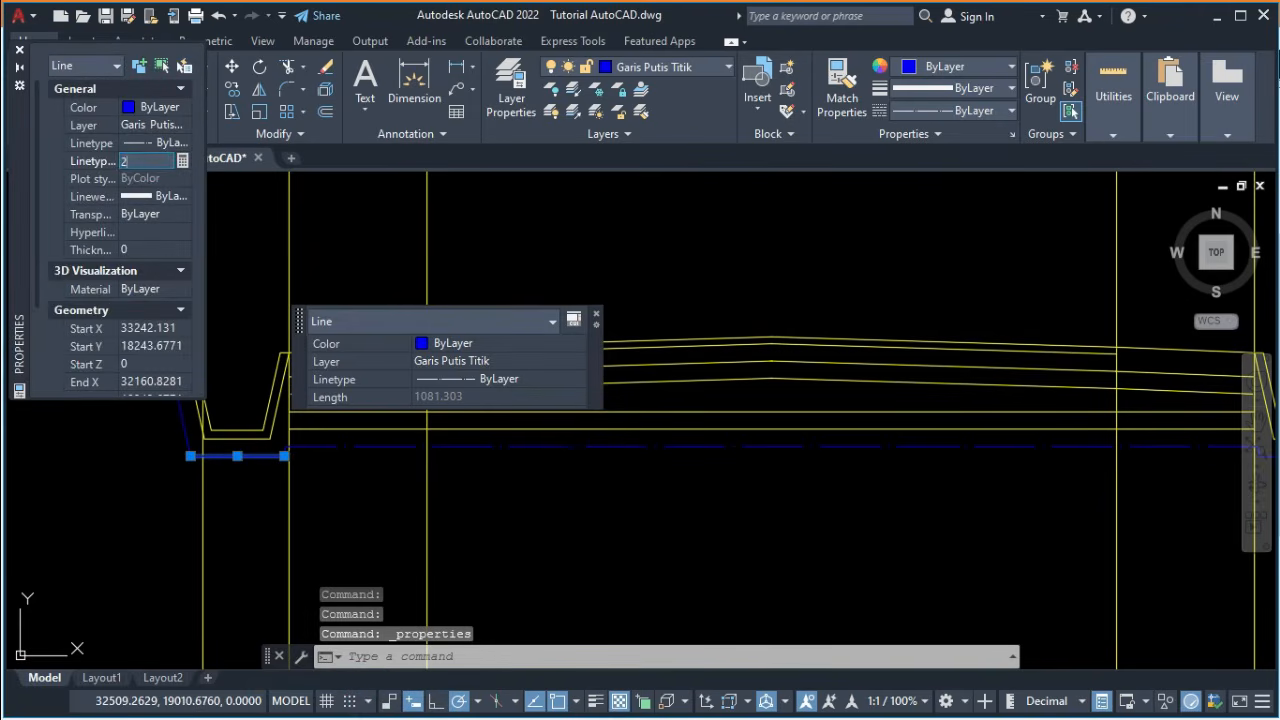
pyautogui.press('Return')
pyautogui.click(147, 161)
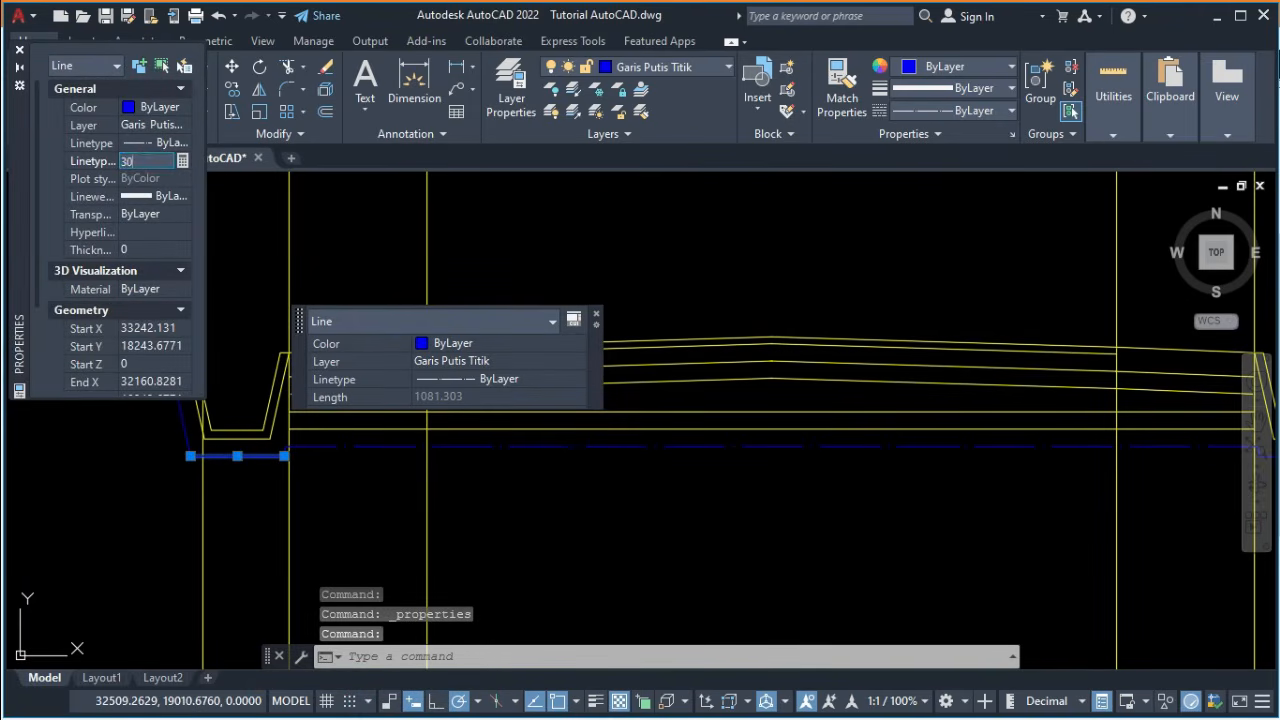
pyautogui.write('30')
pyautogui.press('Return')
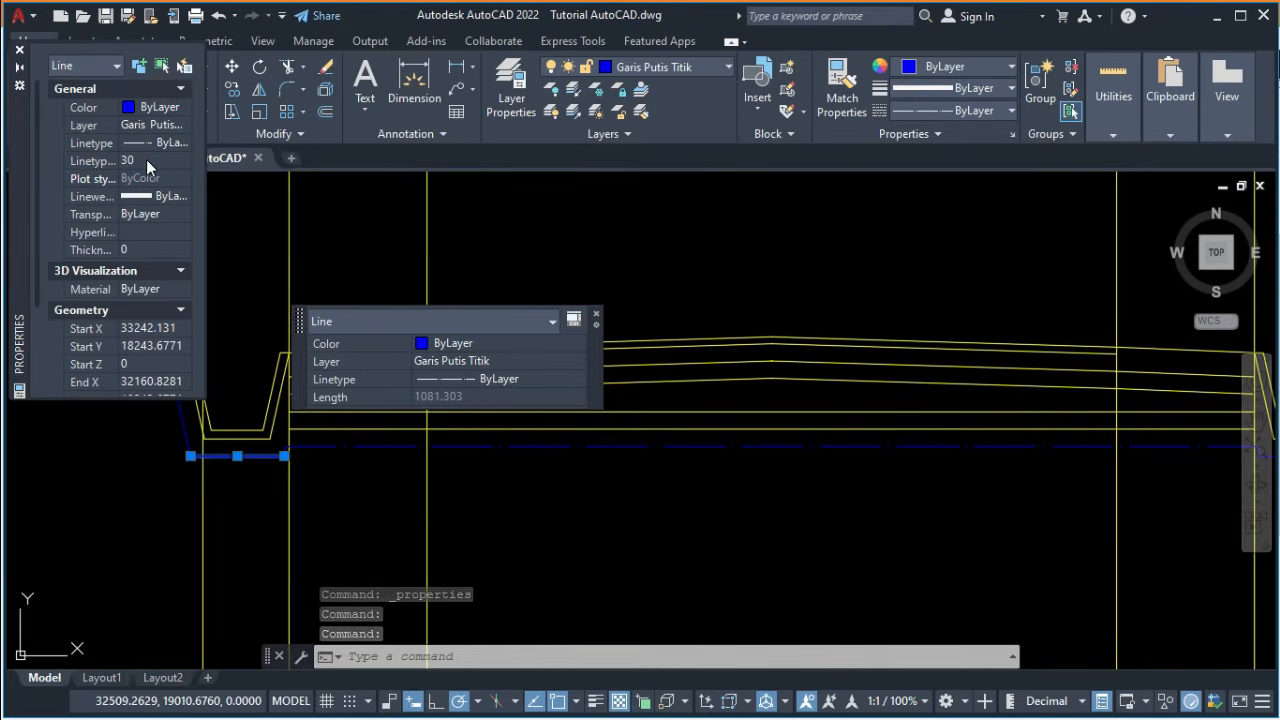
pyautogui.click(19, 48)
pyautogui.press('Escape')
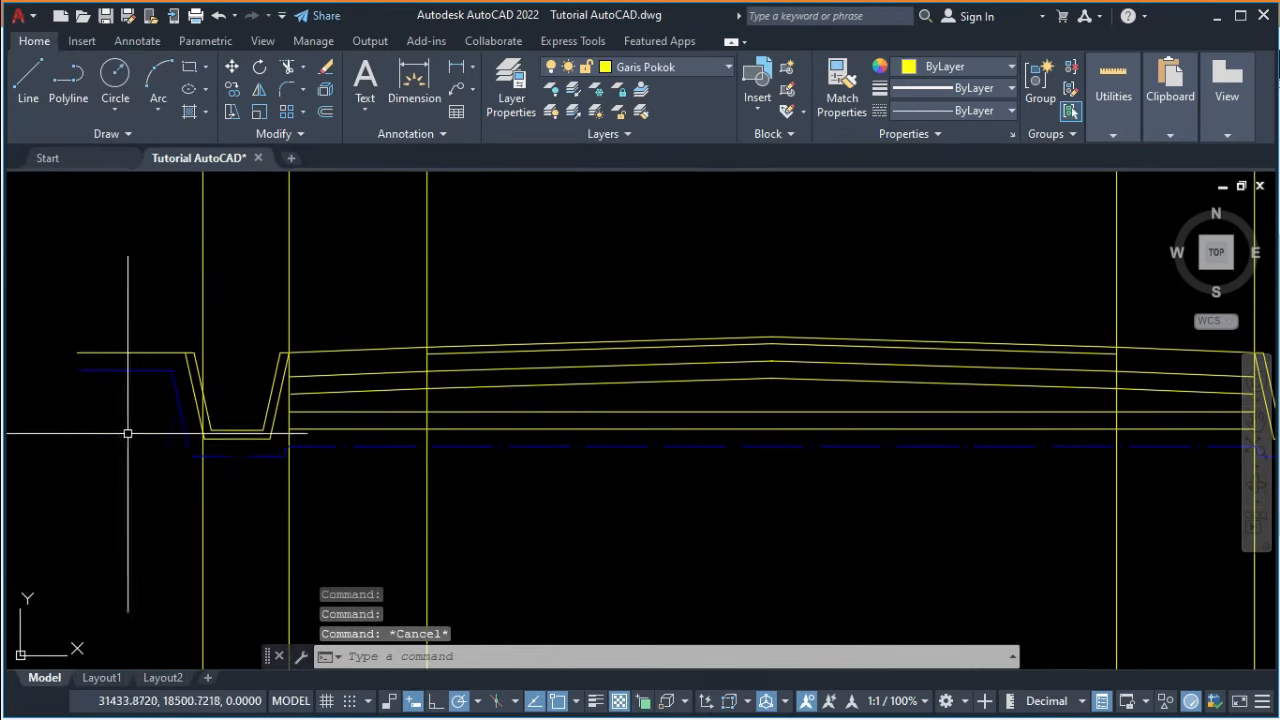
# Match the left channel's offset bottom line properties onto both lower sidewalk lines, both outer offset channel sides and the right channel's offset bottom.
pyautogui.write('MA')
pyautogui.press('Return')
pyautogui.click(263, 458)
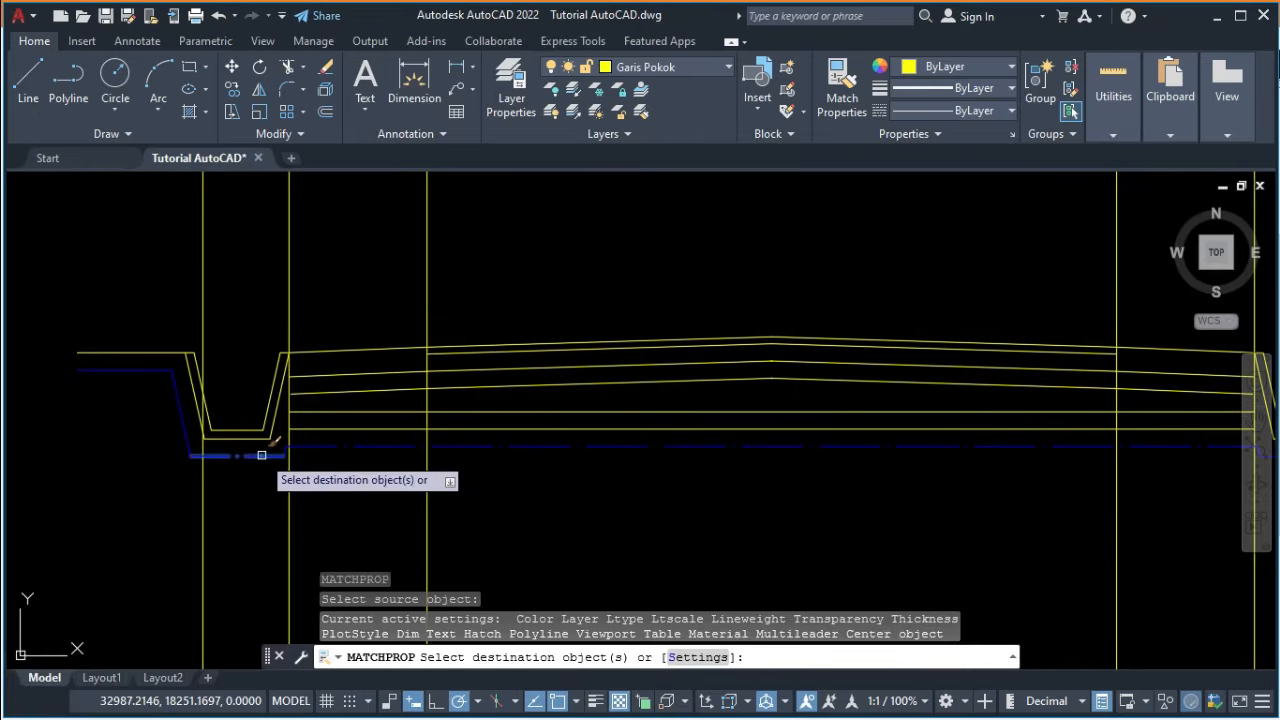
pyautogui.click(150, 368)
pyautogui.scroll(-2, 114, 420)
pyautogui.scroll(4, 870, 466)
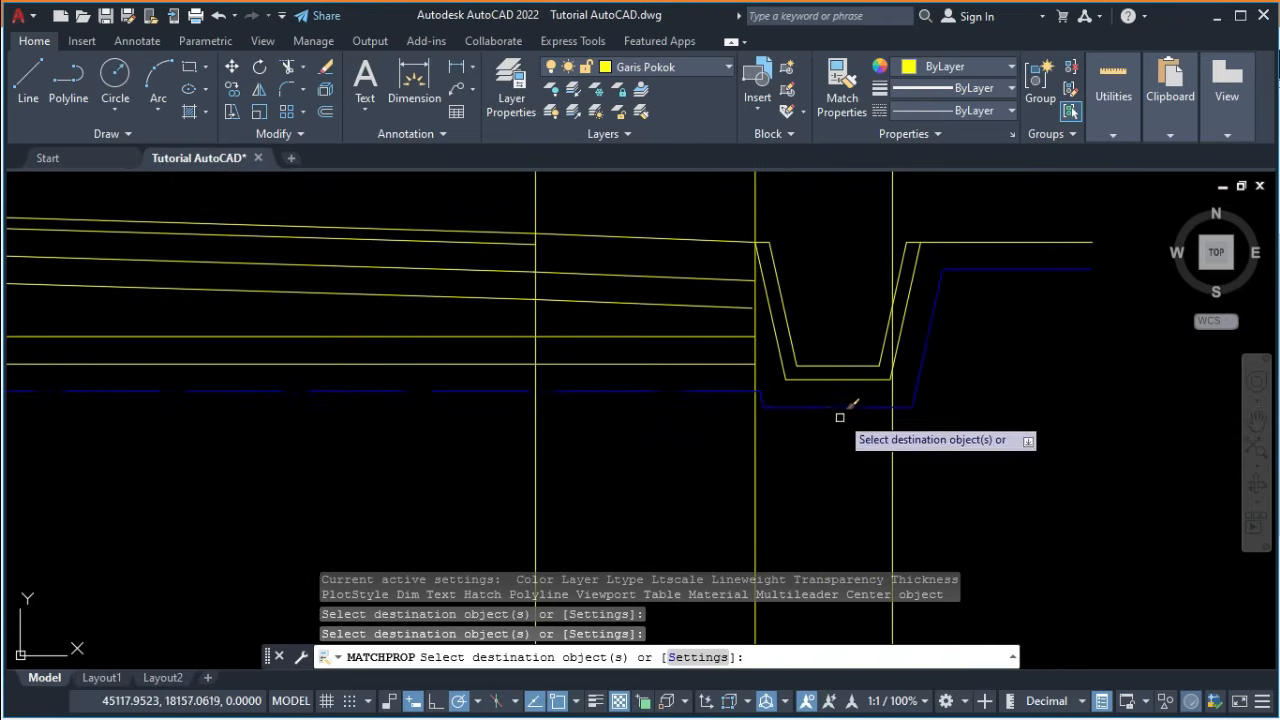
pyautogui.click(840, 406)
pyautogui.click(926, 359)
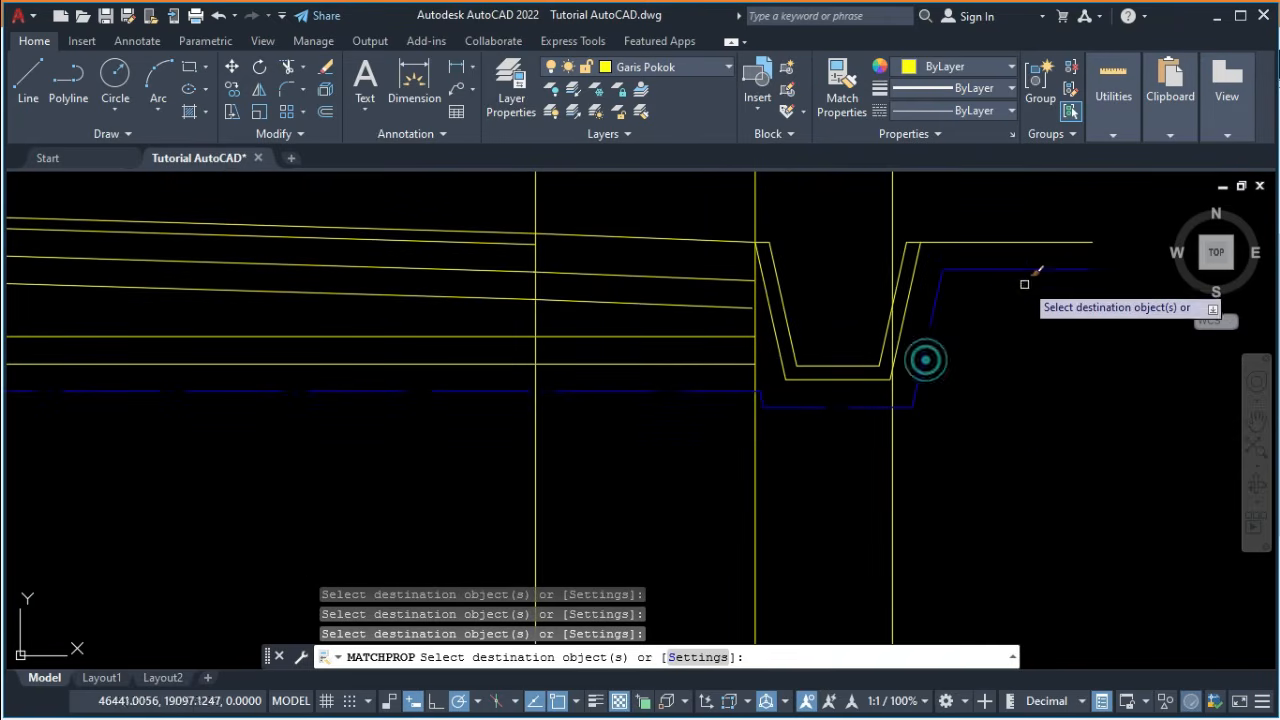
pyautogui.press('Return')
# Draw a vertical line 200 long closing the outer end of the right sidewalk between its upper and lower lines.
pyautogui.scroll(-2, 966, 444)
pyautogui.scroll(-2, 966, 444)
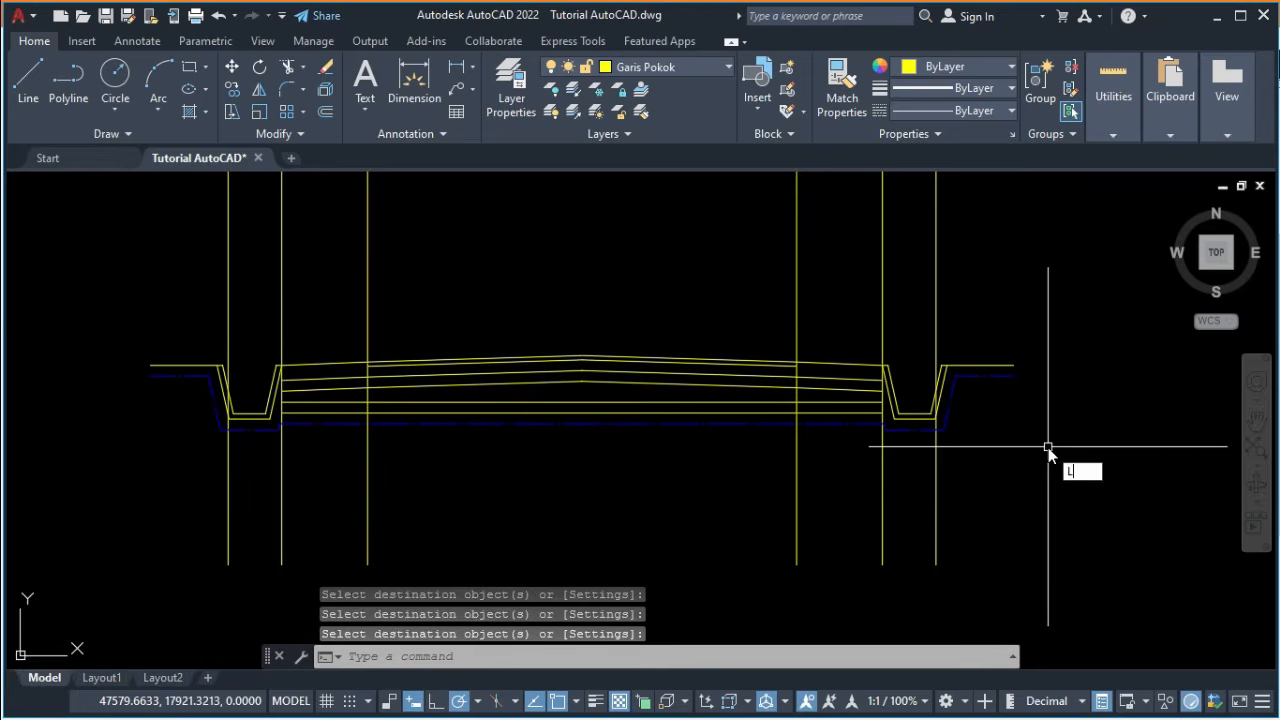
pyautogui.write('L')
pyautogui.press('Return')
pyautogui.scroll(4, 1020, 420)
pyautogui.click(1007, 334)
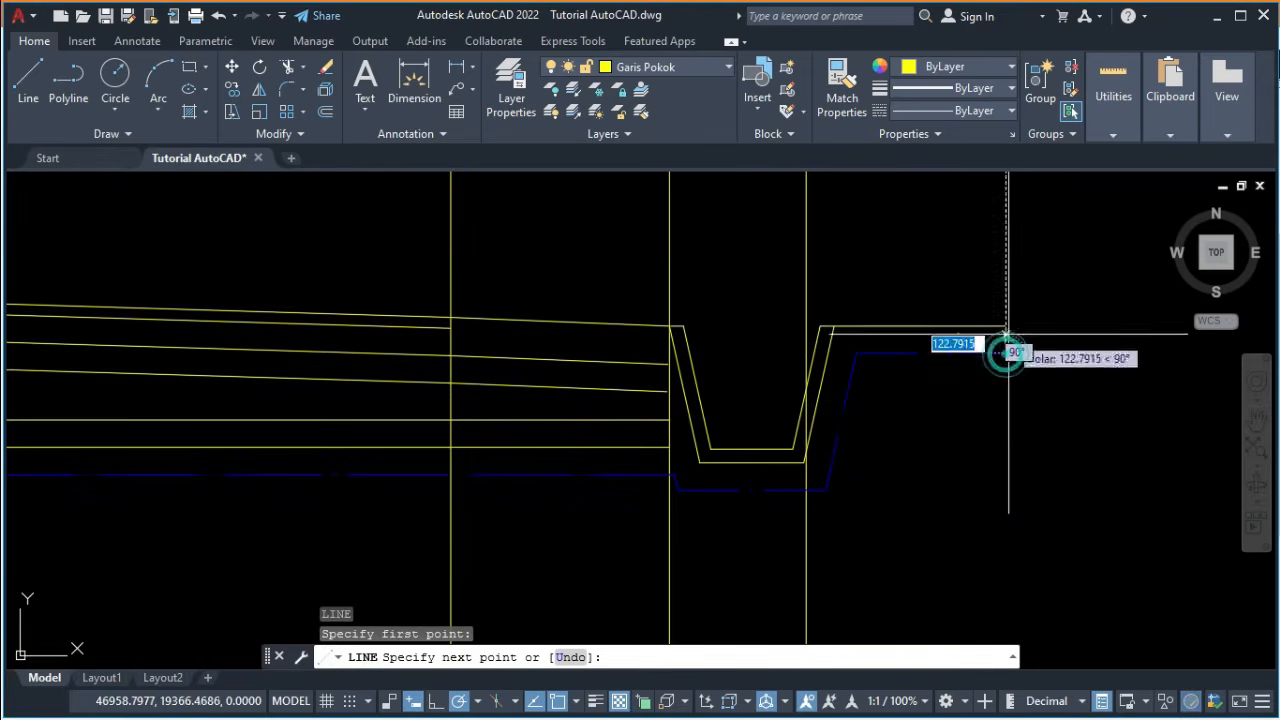
pyautogui.click(1005, 352)
pyautogui.press('Return')
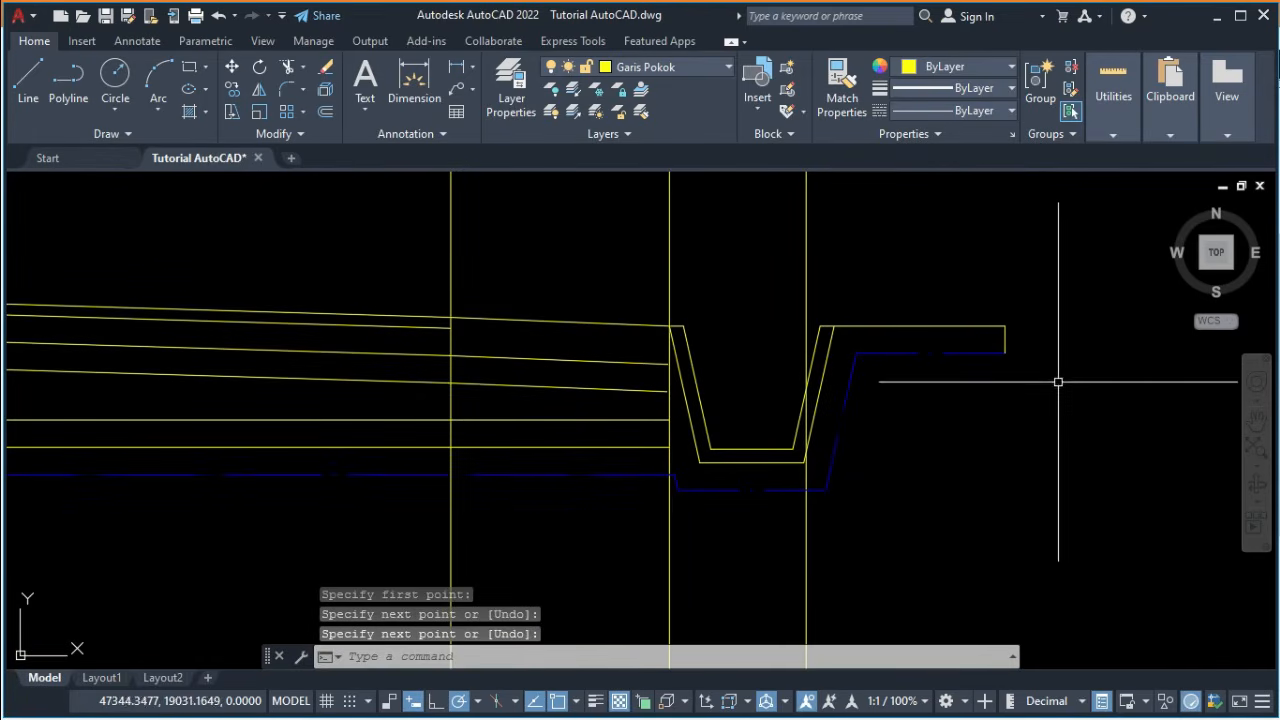
# Move the right sidewalk's vertical end line to the Garis Putis Titik layer.
pyautogui.click(1043, 337)
pyautogui.click(989, 343)
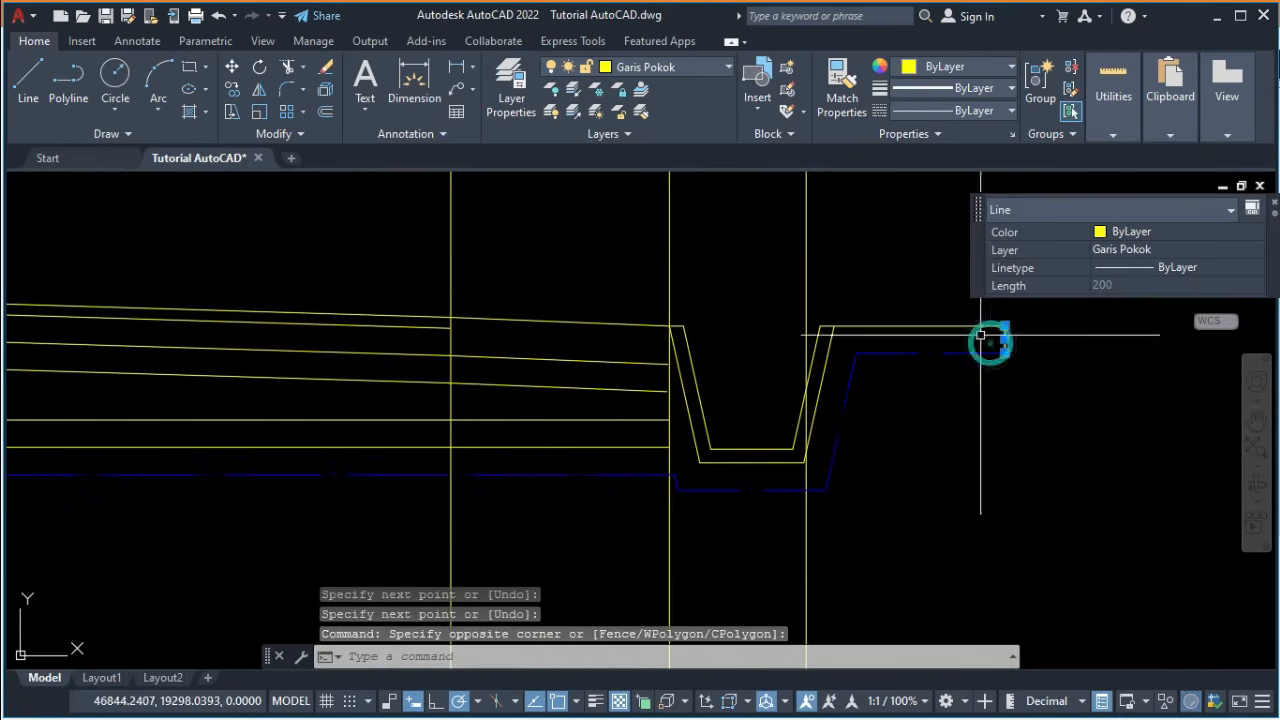
pyautogui.click(660, 67)
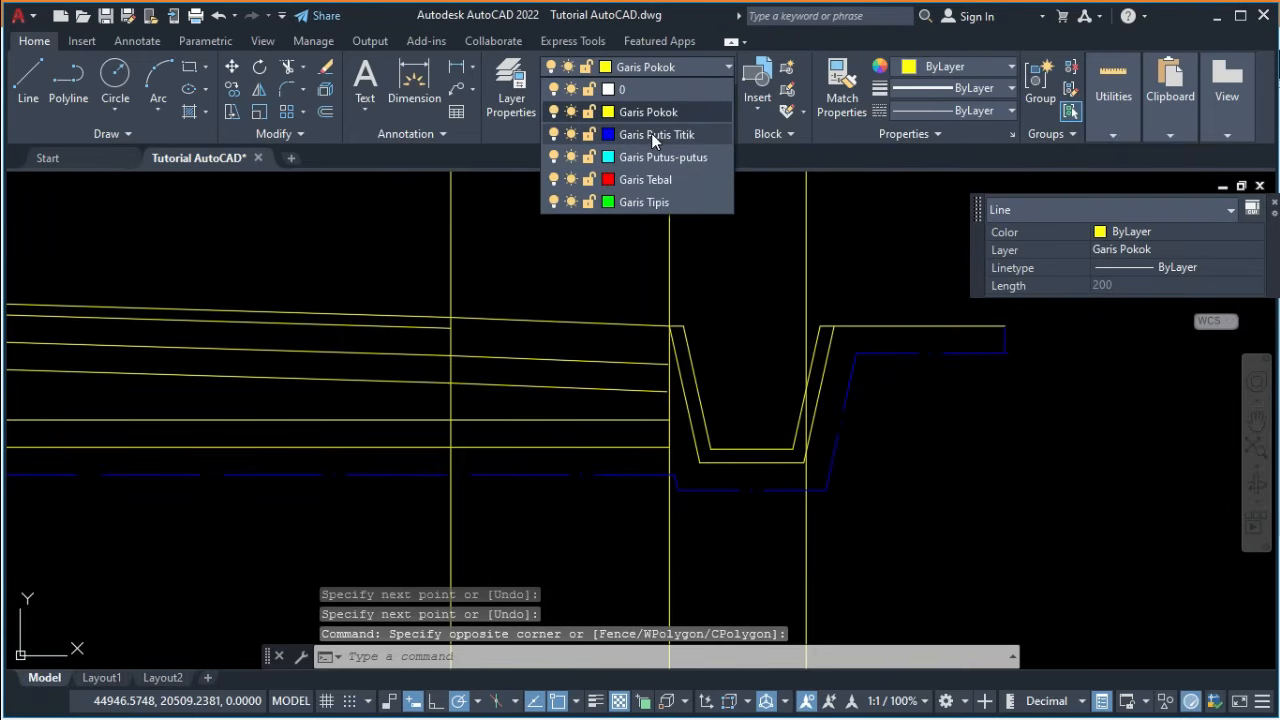
pyautogui.click(651, 133)
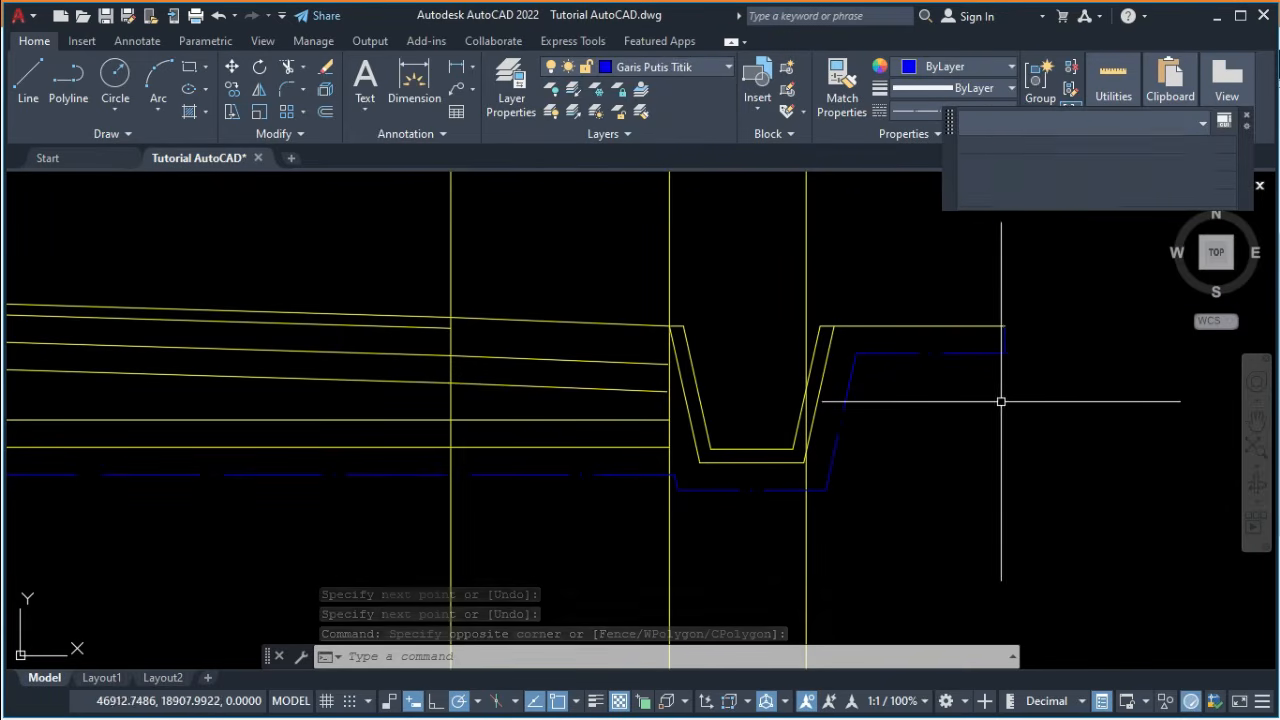
pyautogui.press('Escape')
# Draw a vertical line closing the outer end of the left sidewalk between its lower and upper lines.
pyautogui.scroll(-5, 1023, 414)
pyautogui.scroll(5, 709, 417)
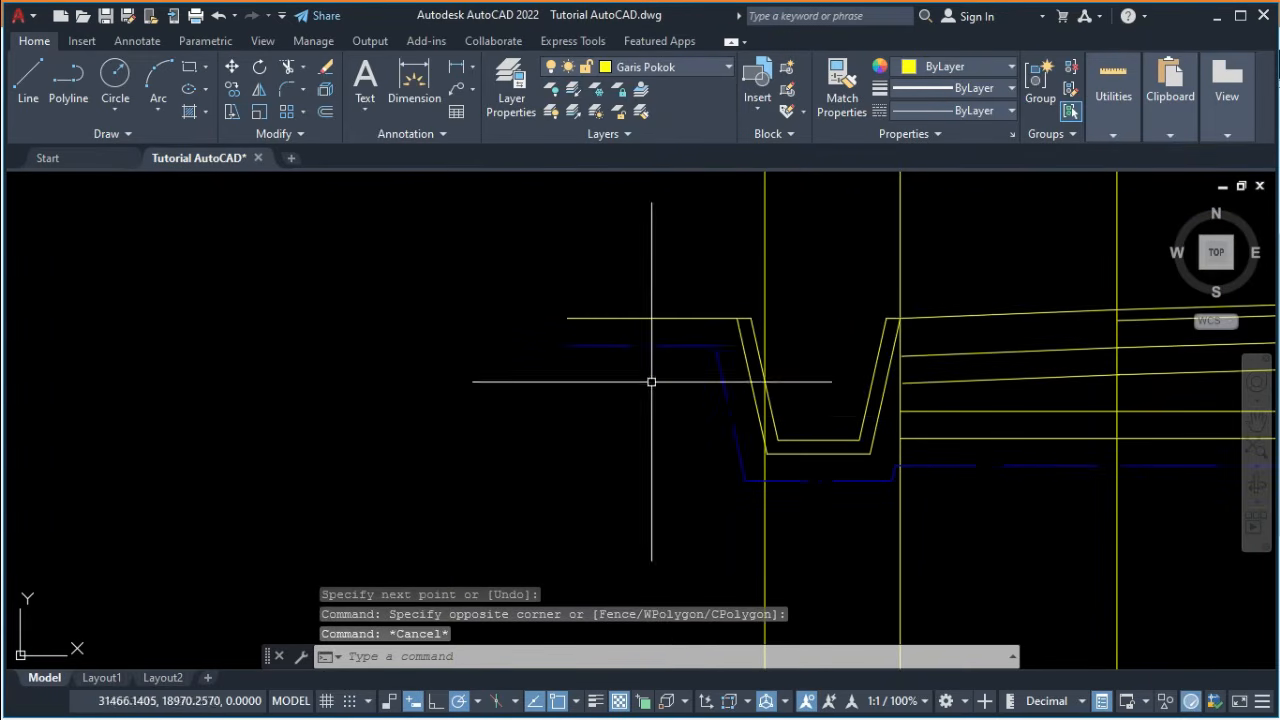
pyautogui.press('Return')
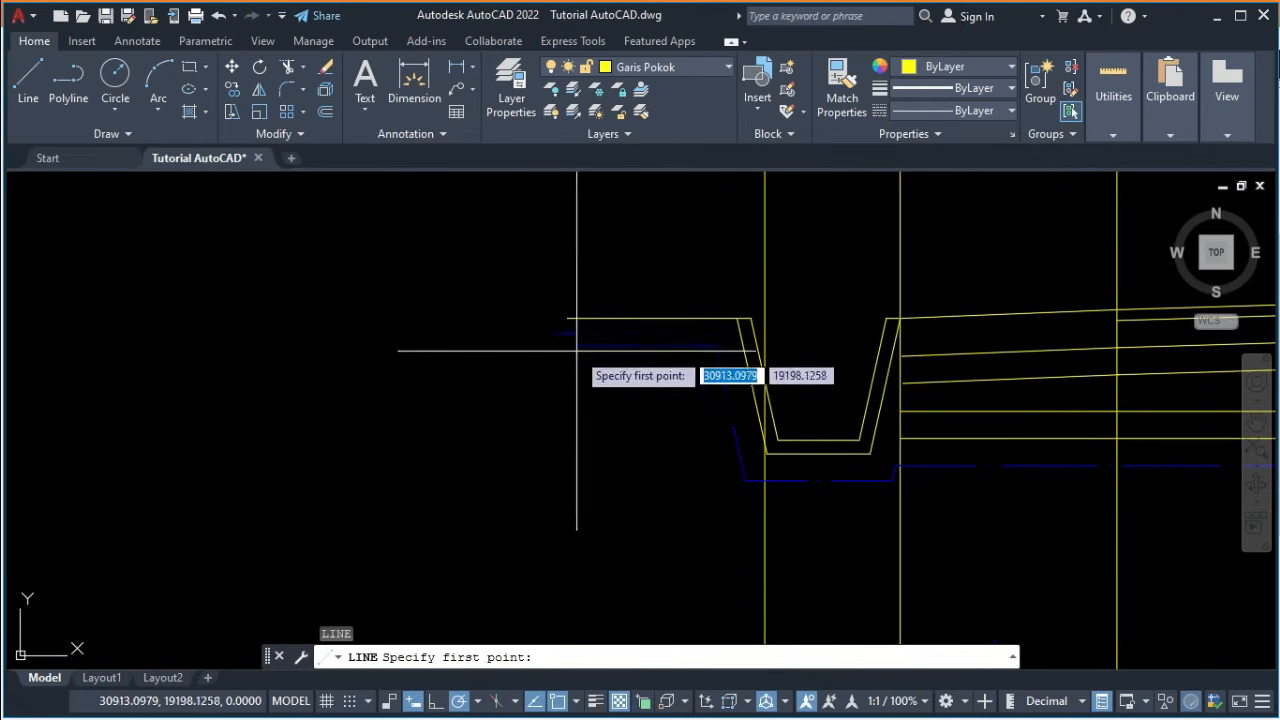
pyautogui.scroll(4, 571, 371)
pyautogui.click(551, 333)
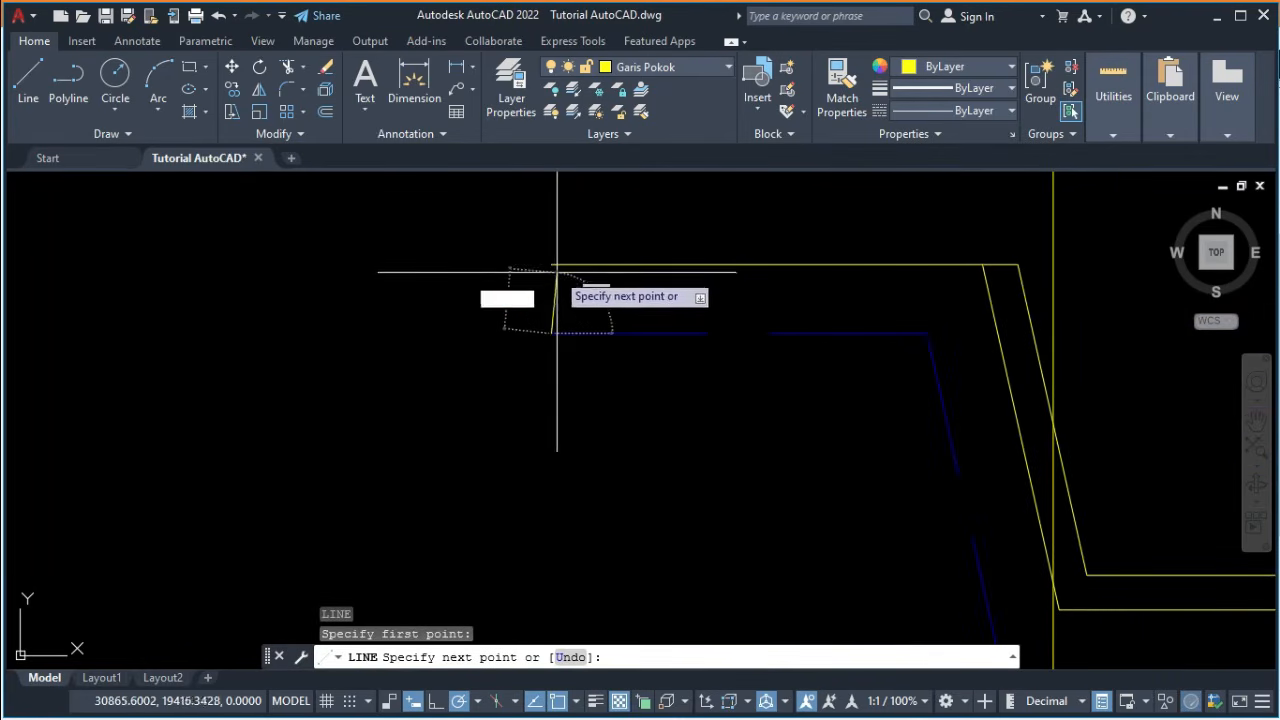
pyautogui.click(551, 266)
pyautogui.press('Escape')
# Copy the left channel's outer road-side slanted line from its top end to where the left shoulder meets the pavement surface.
pyautogui.scroll(-5, 528, 366)
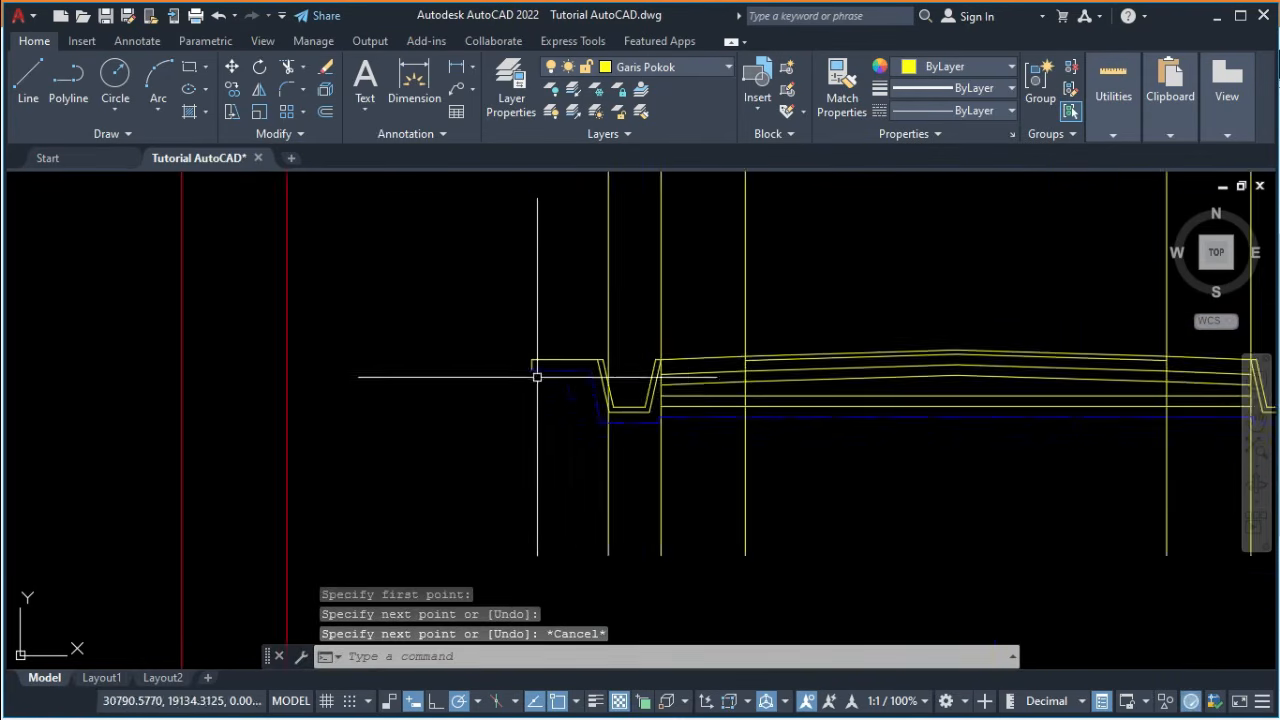
pyautogui.scroll(5, 534, 417)
pyautogui.moveTo(534, 417); pyautogui.dragTo(524, 530, button='middle')
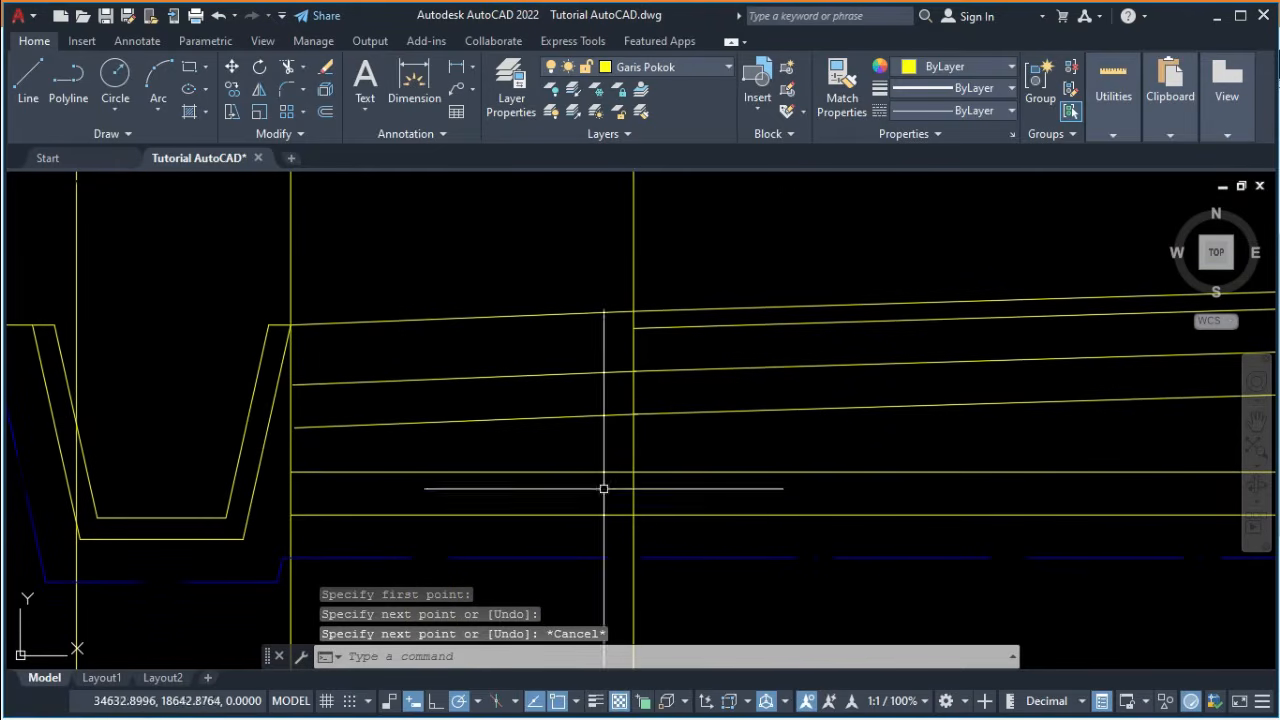
pyautogui.click(269, 414)
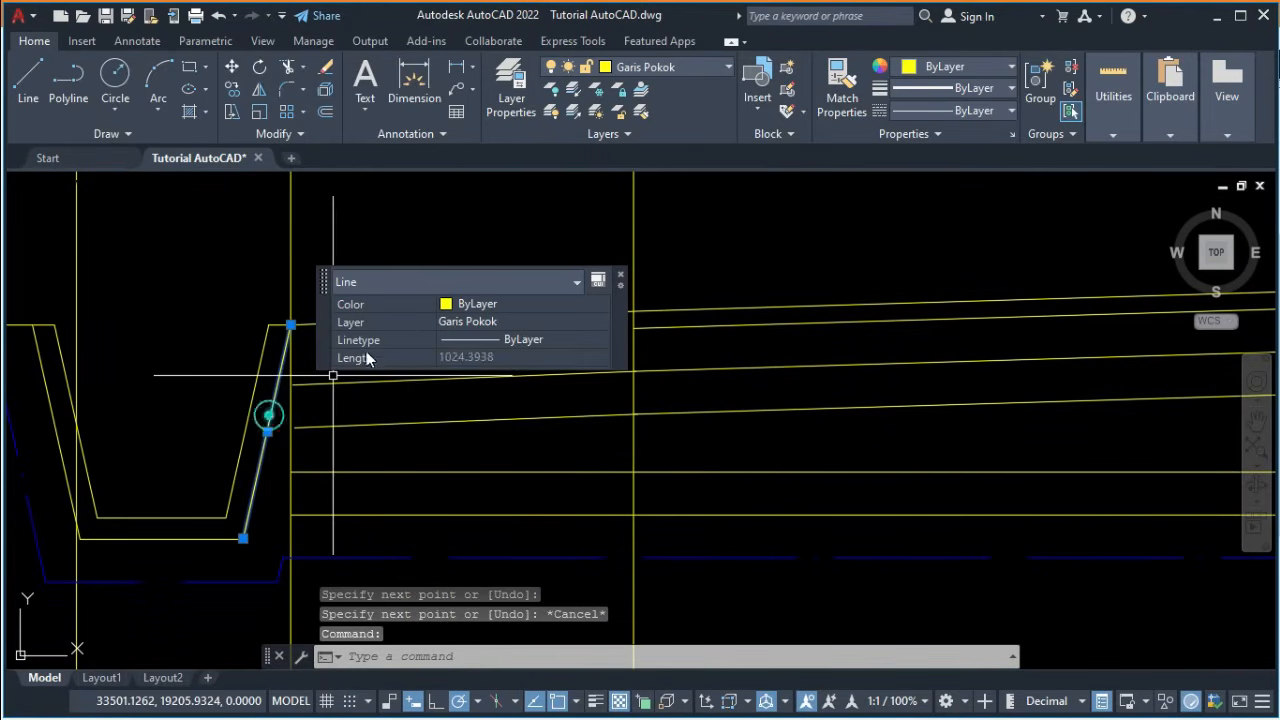
pyautogui.write('CO')
pyautogui.press('Return')
pyautogui.click(291, 325)
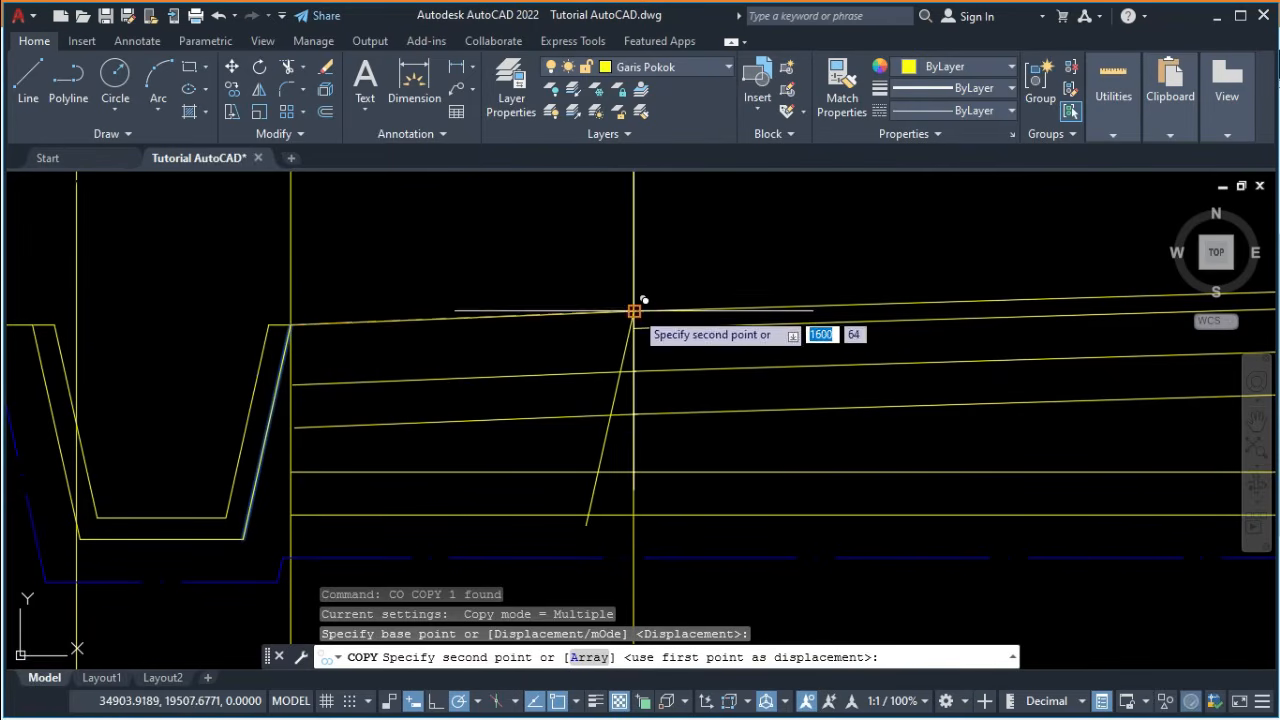
pyautogui.click(634, 311)
pyautogui.press('Return')
# Copy the right channel's outer road-side slanted line from its top end to where the right shoulder meets the pavement surface.
pyautogui.scroll(-2, 534, 328)
pyautogui.moveTo(692, 331); pyautogui.dragTo(223, 400, button='middle')
pyautogui.scroll(4, 903, 436)
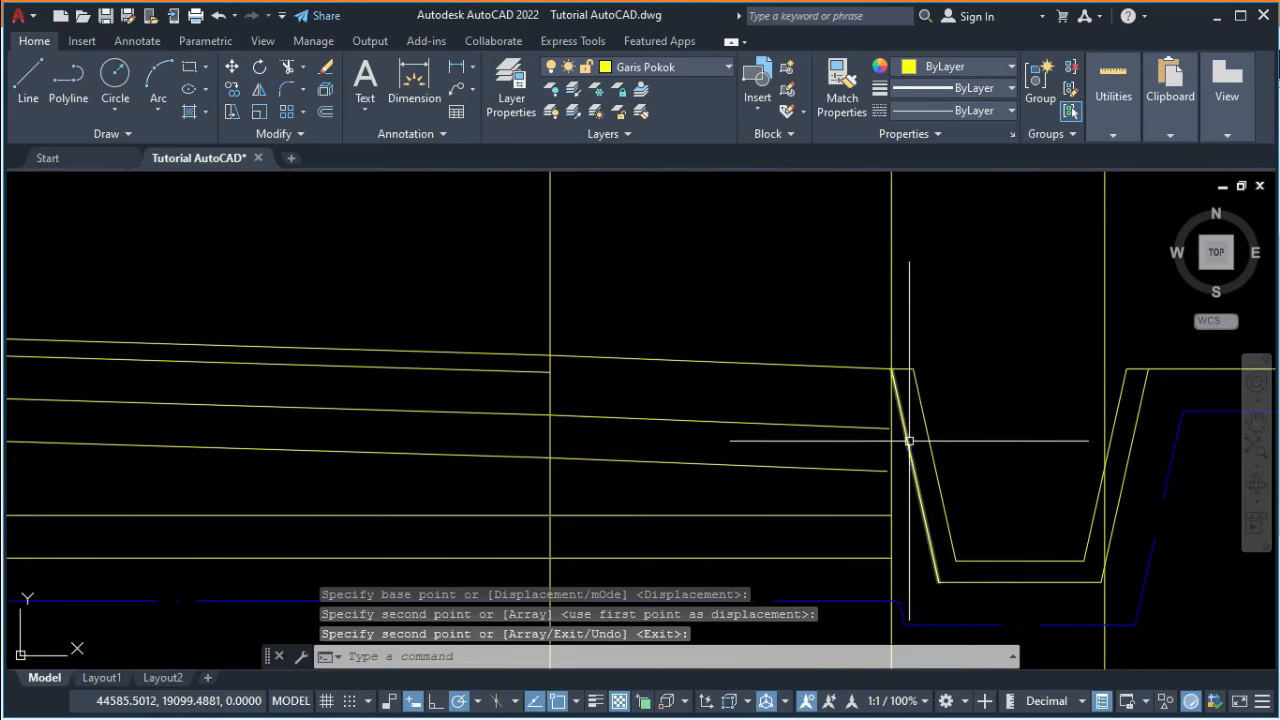
pyautogui.click(909, 440)
pyautogui.write('CO')
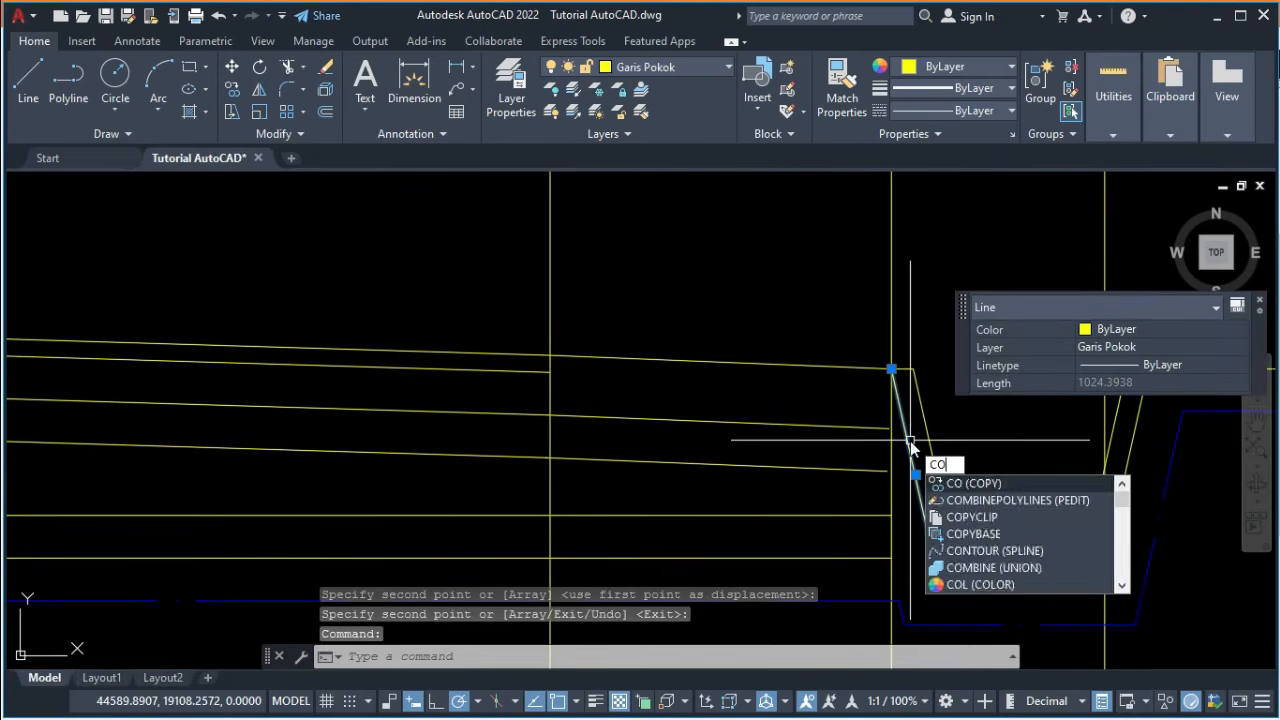
pyautogui.press('Return')
pyautogui.click(891, 369)
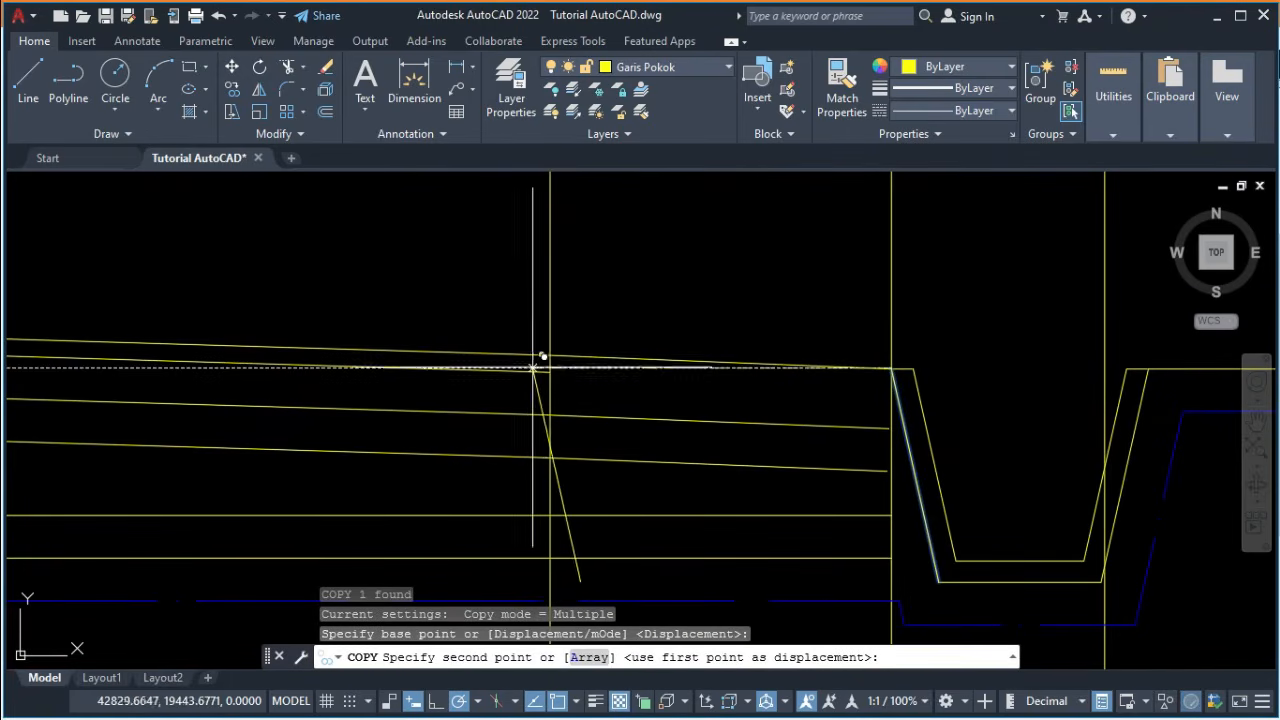
pyautogui.click(552, 355)
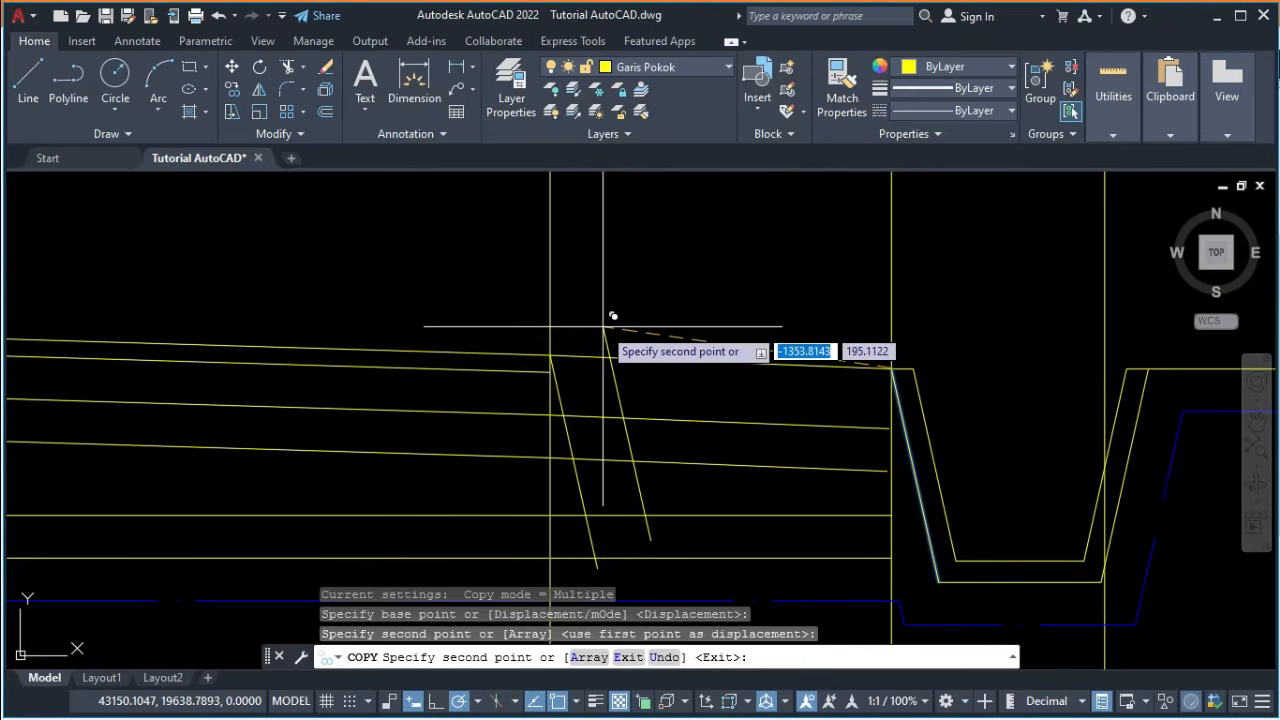
pyautogui.press('Escape')
# Check the cross-section in the reference PDF in Foxit PDF Reader, return to AutoCAD and make Garis Tipis the current layer.
pyautogui.hotkey('alt', 'Tab')
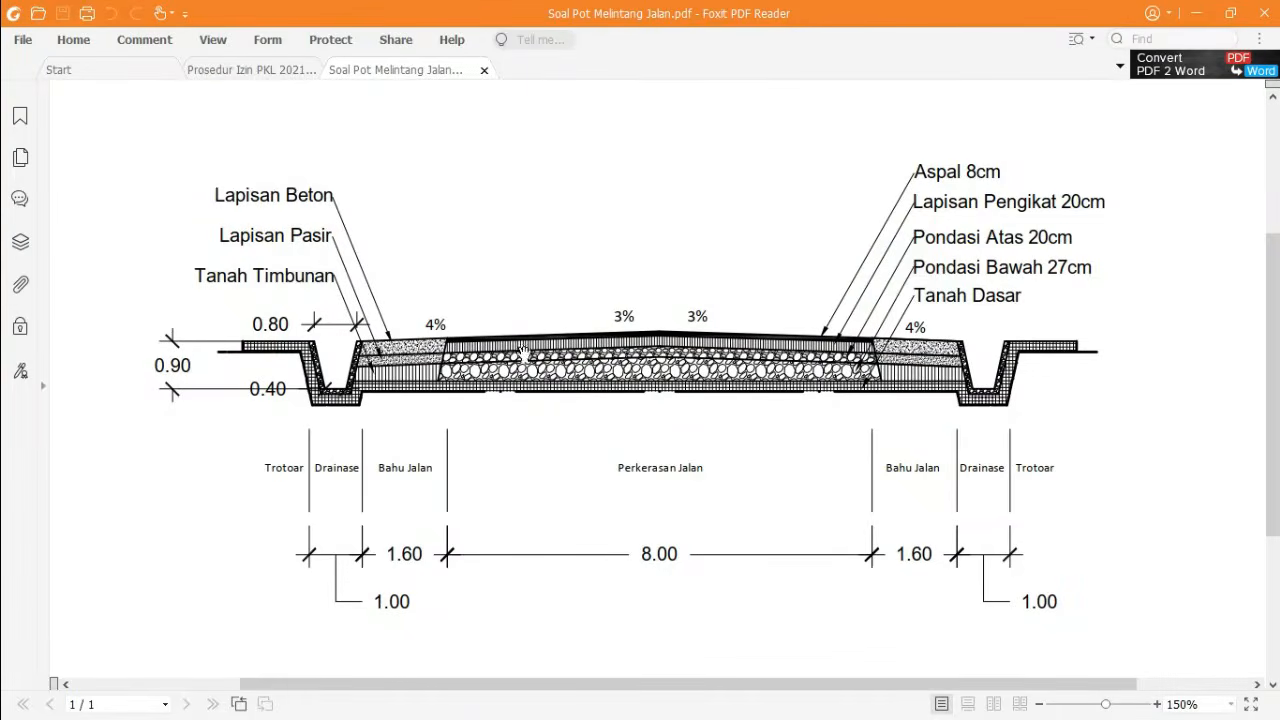
pyautogui.hotkey('alt', 'Tab')
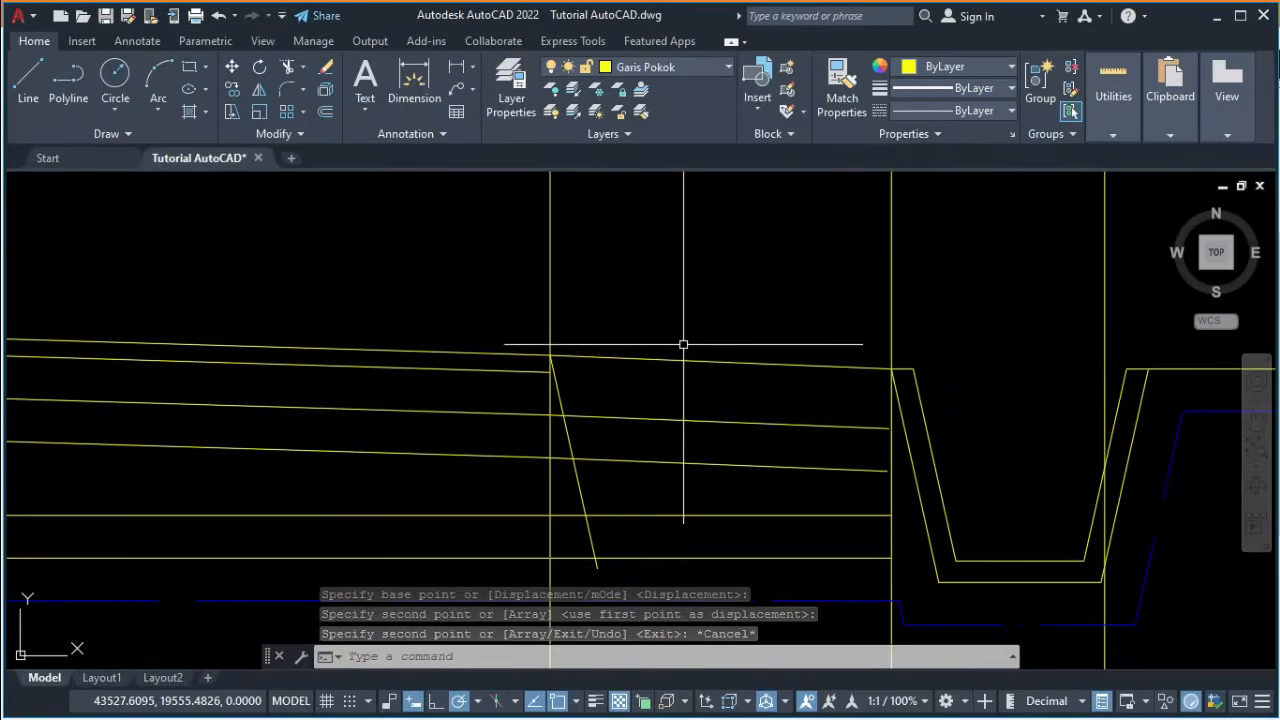
pyautogui.scroll(-3, 680, 340)
pyautogui.moveTo(686, 309); pyautogui.dragTo(738, 355, button='middle')
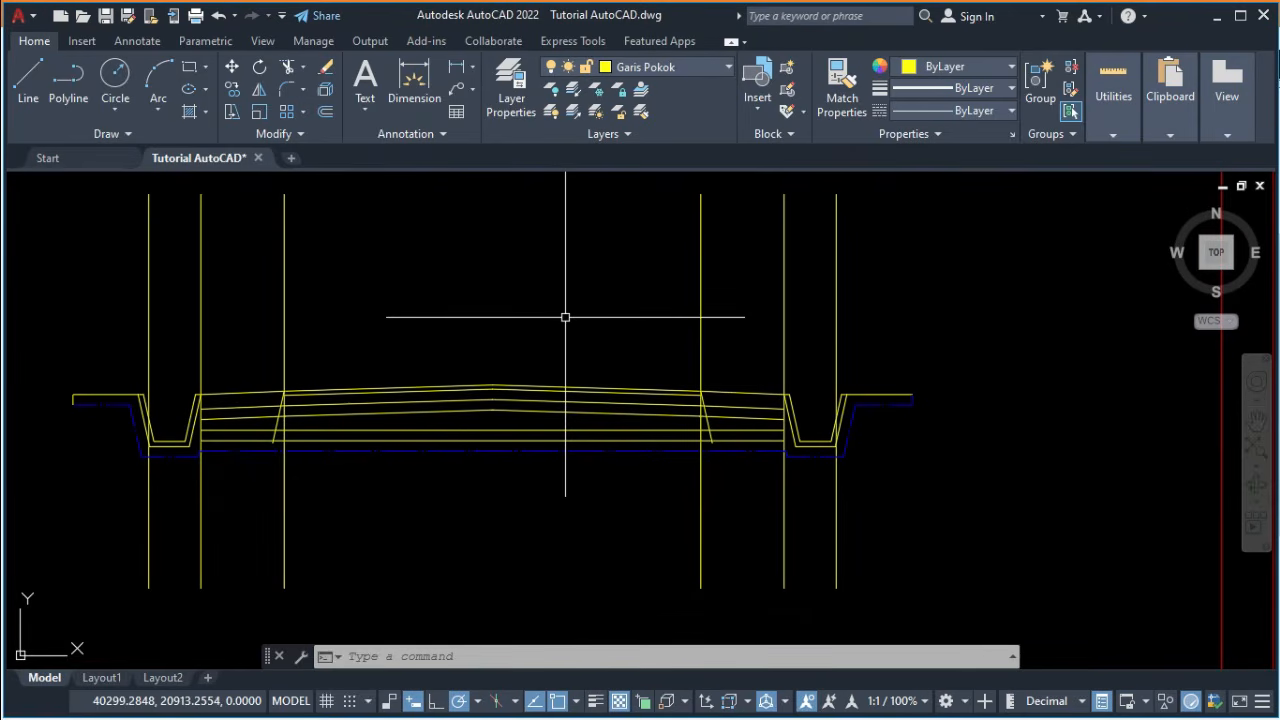
pyautogui.click(679, 67)
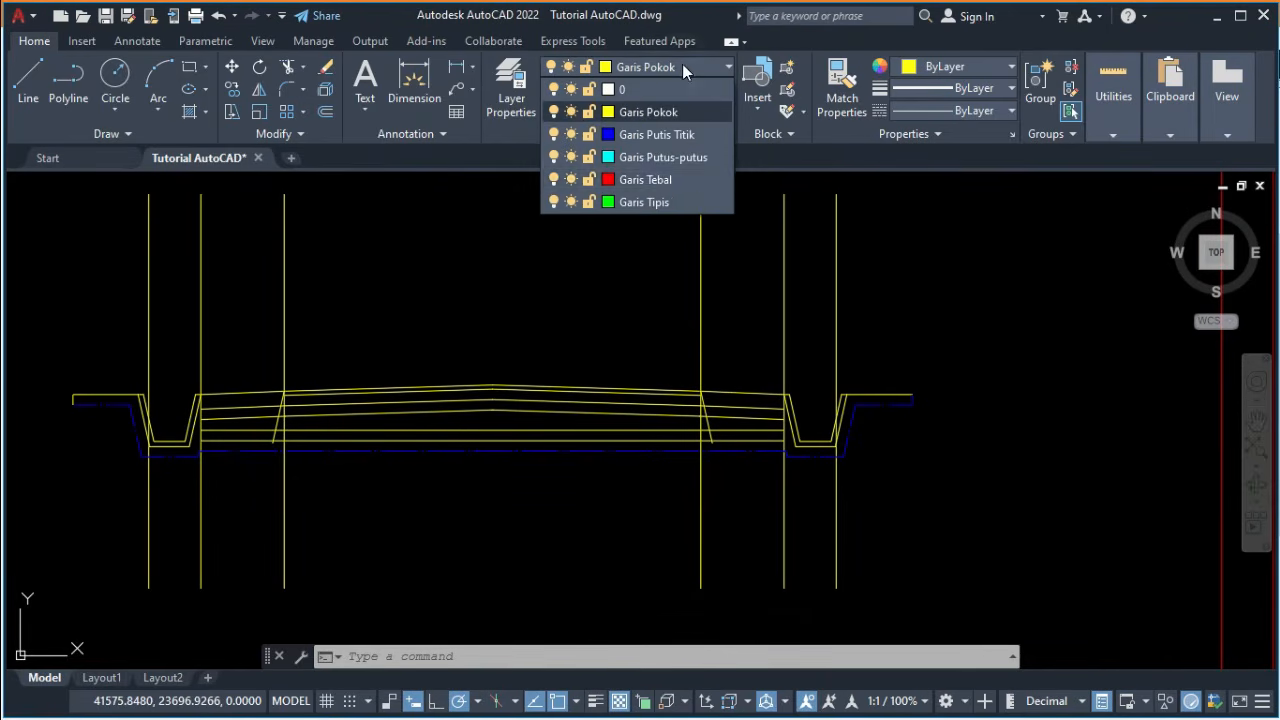
pyautogui.click(660, 203)
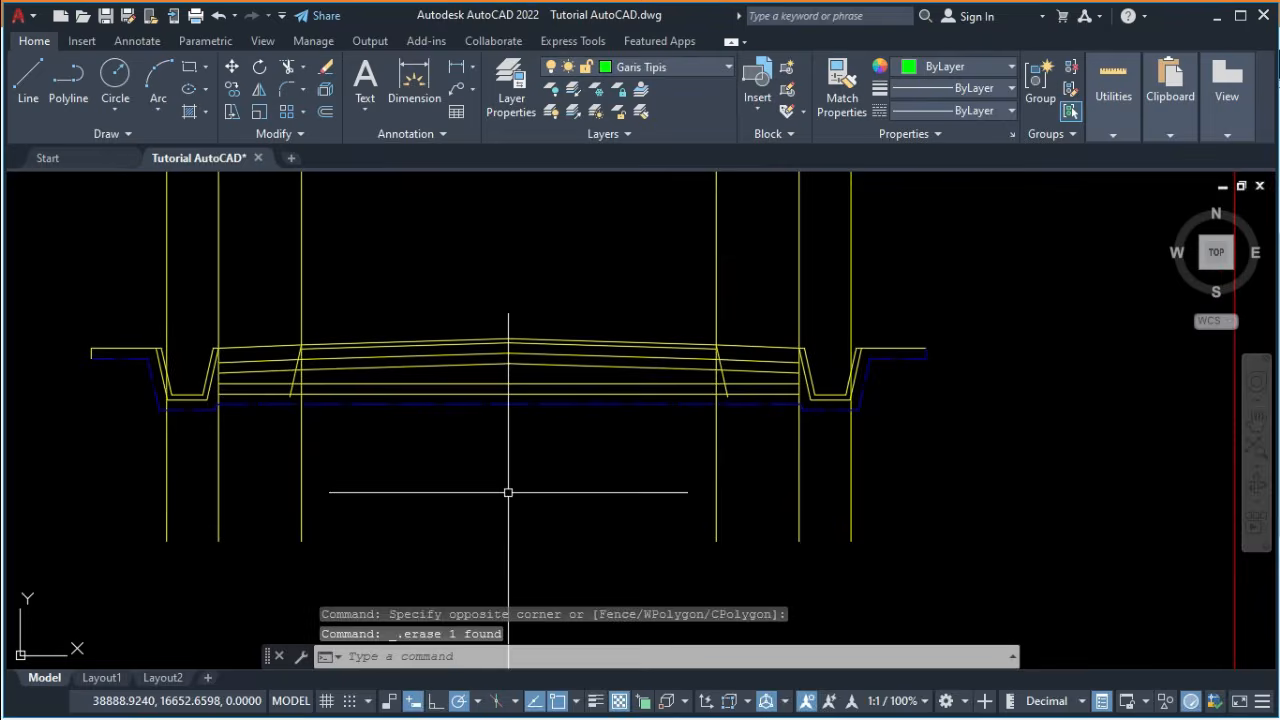
# Create a new dimension style named "1 100" based on the Standard style.
pyautogui.write('D')
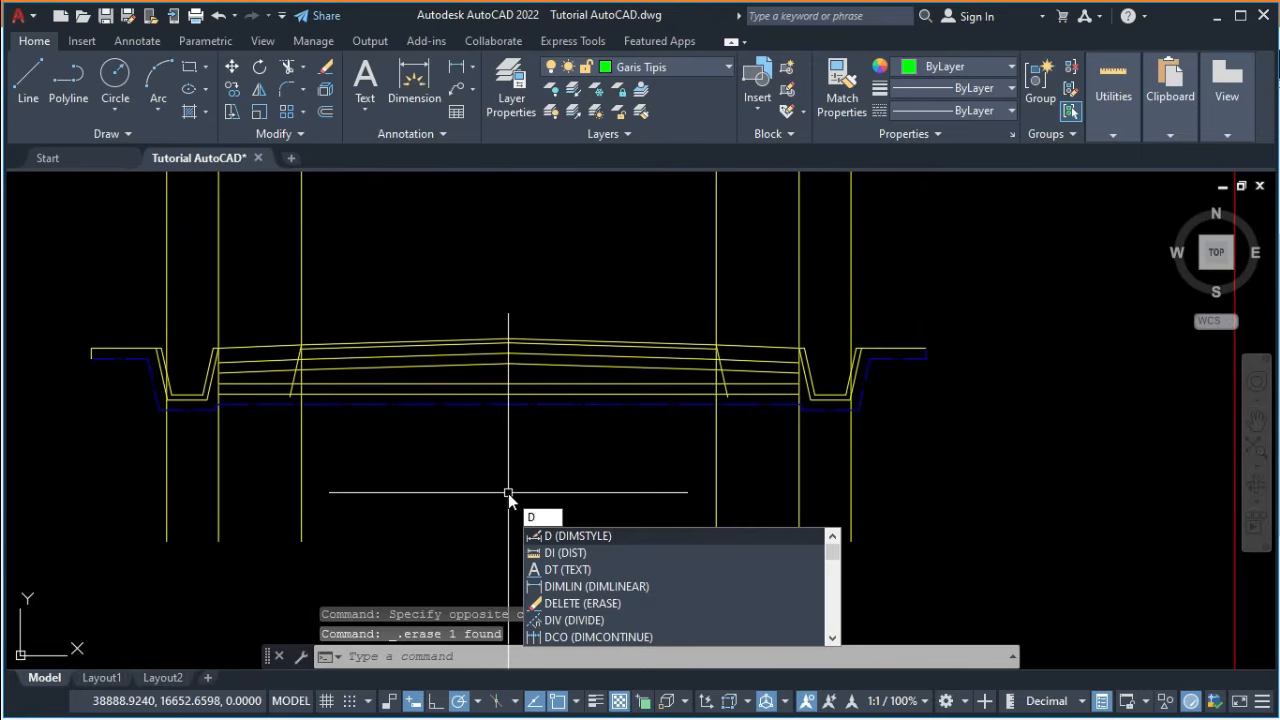
pyautogui.press('Return')
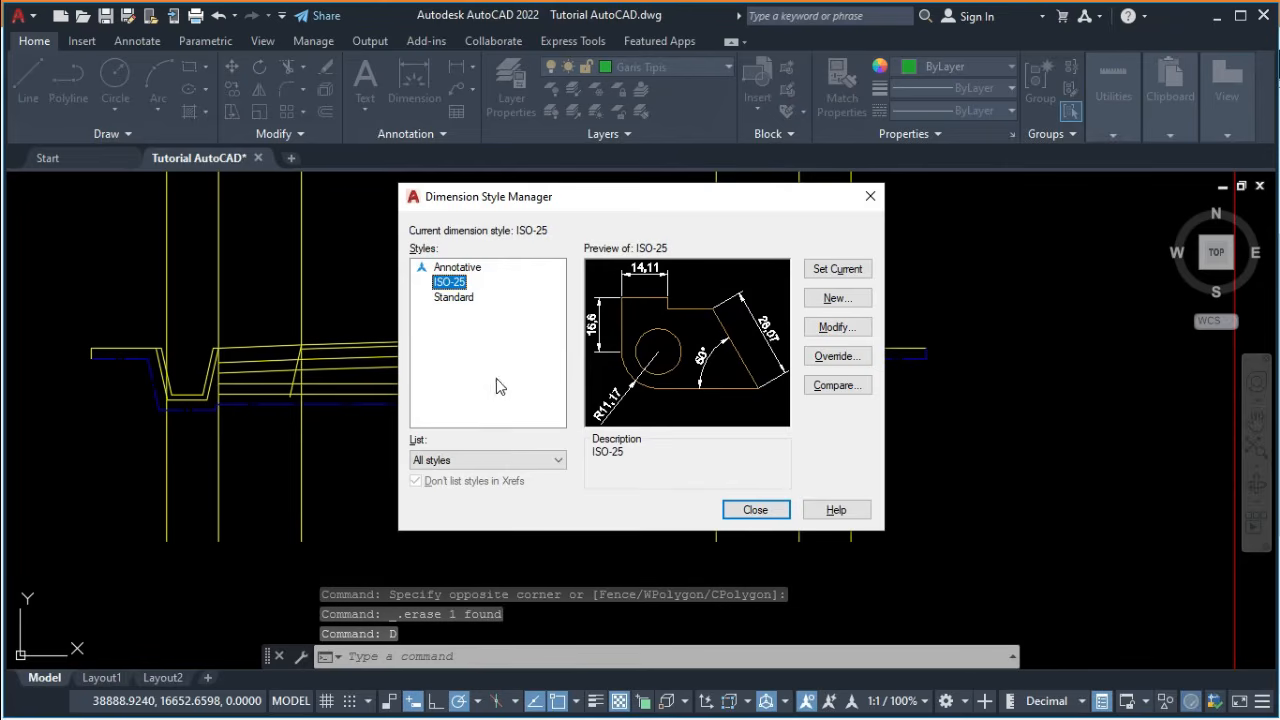
pyautogui.click(455, 297)
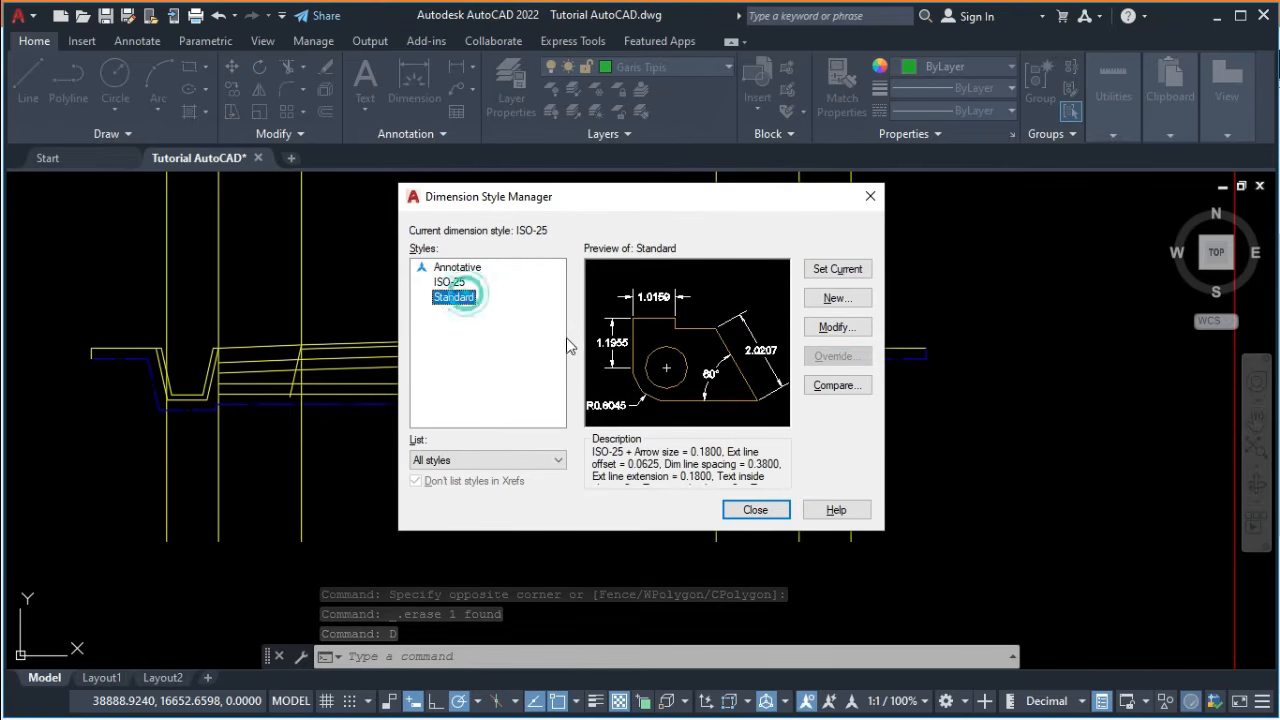
pyautogui.click(835, 299)
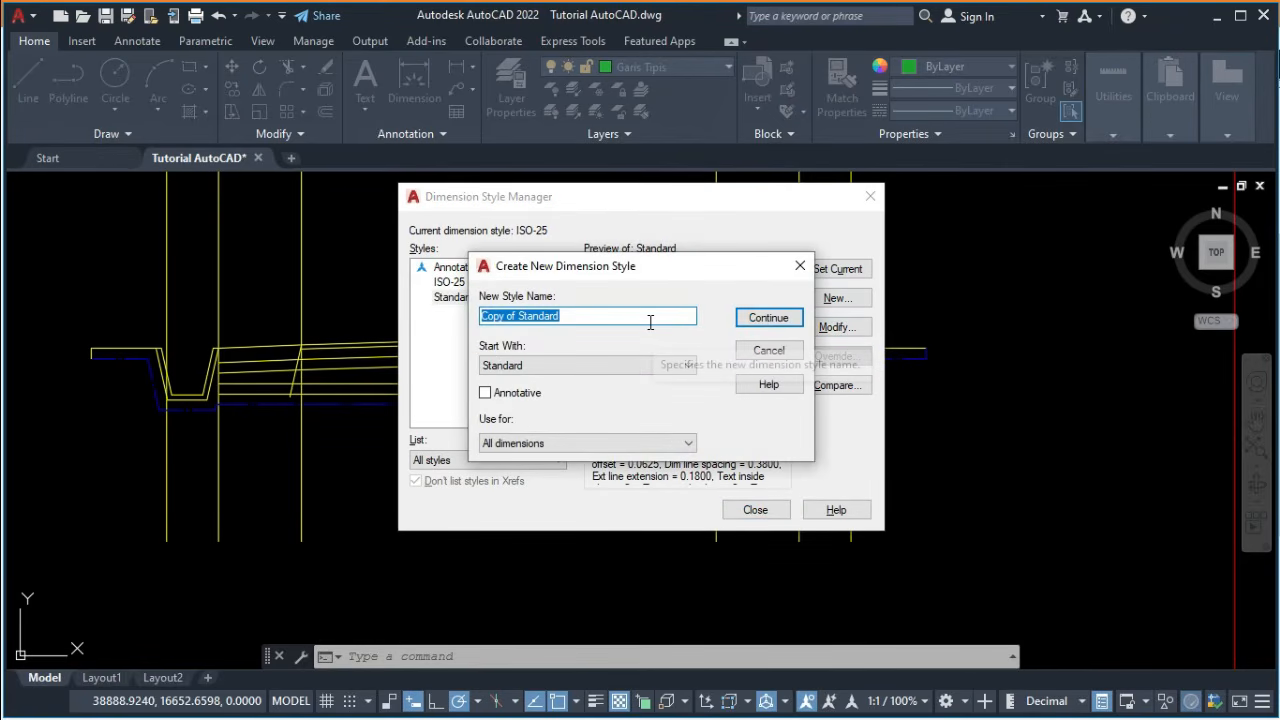
pyautogui.write('1 100')
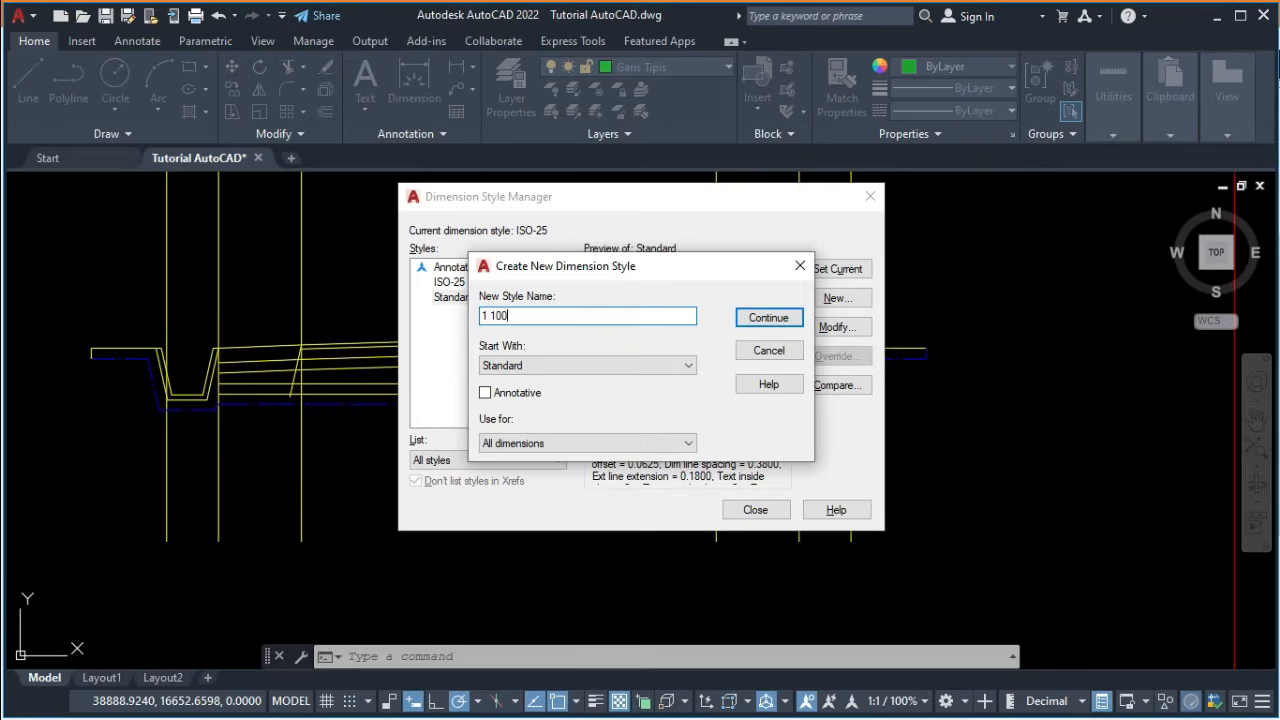
pyautogui.click(767, 318)
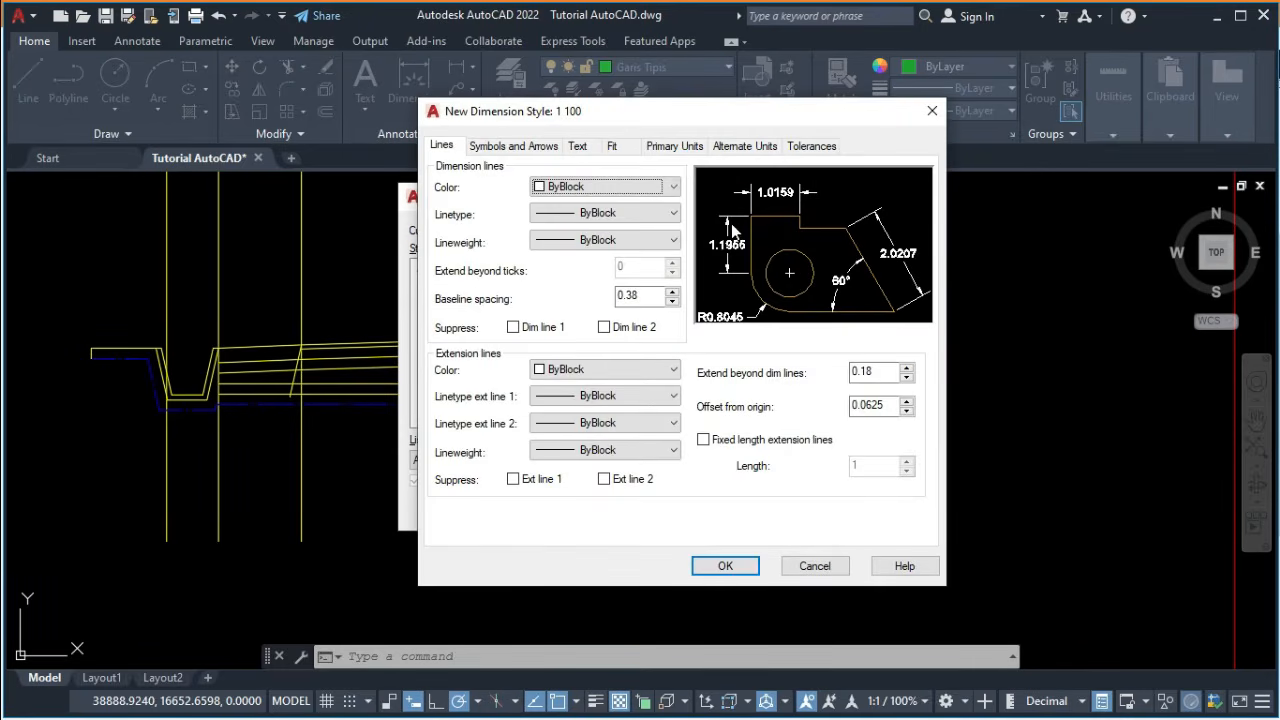
# Set the new style's linear dimension precision to 0.00 and its measurement scale factor to 0.001.
pyautogui.click(676, 146)
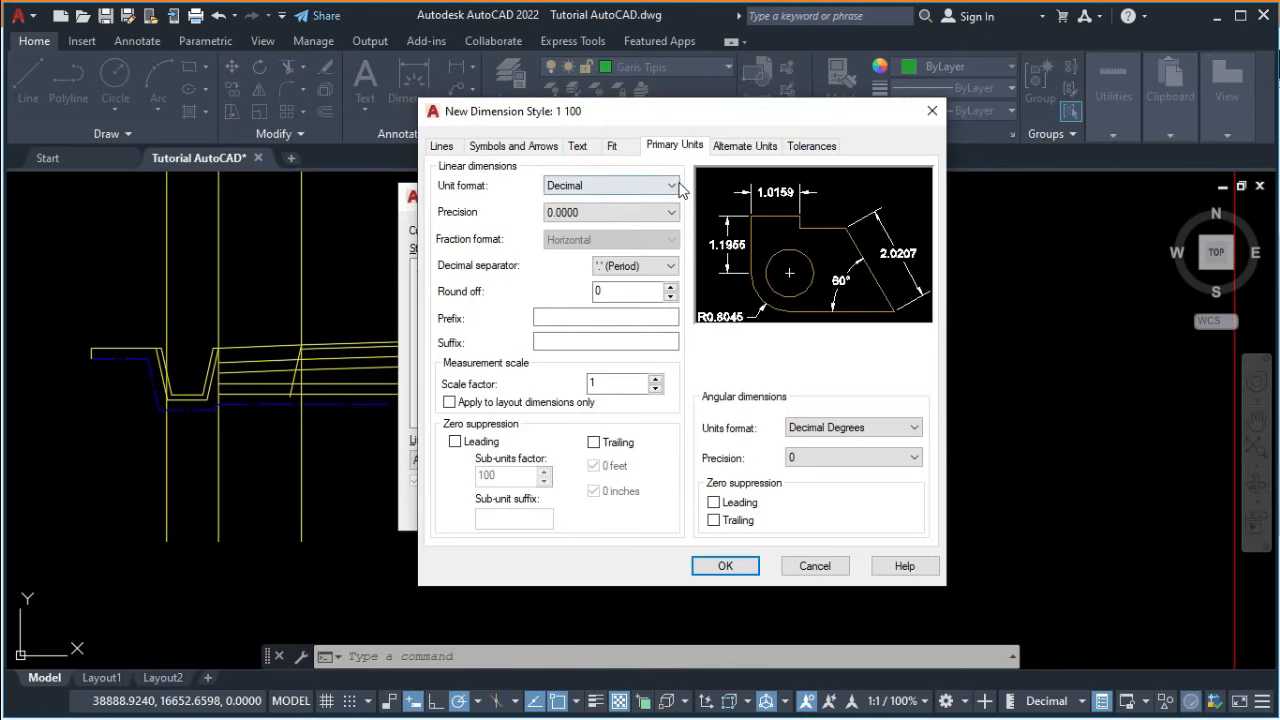
pyautogui.click(671, 212)
pyautogui.click(654, 250)
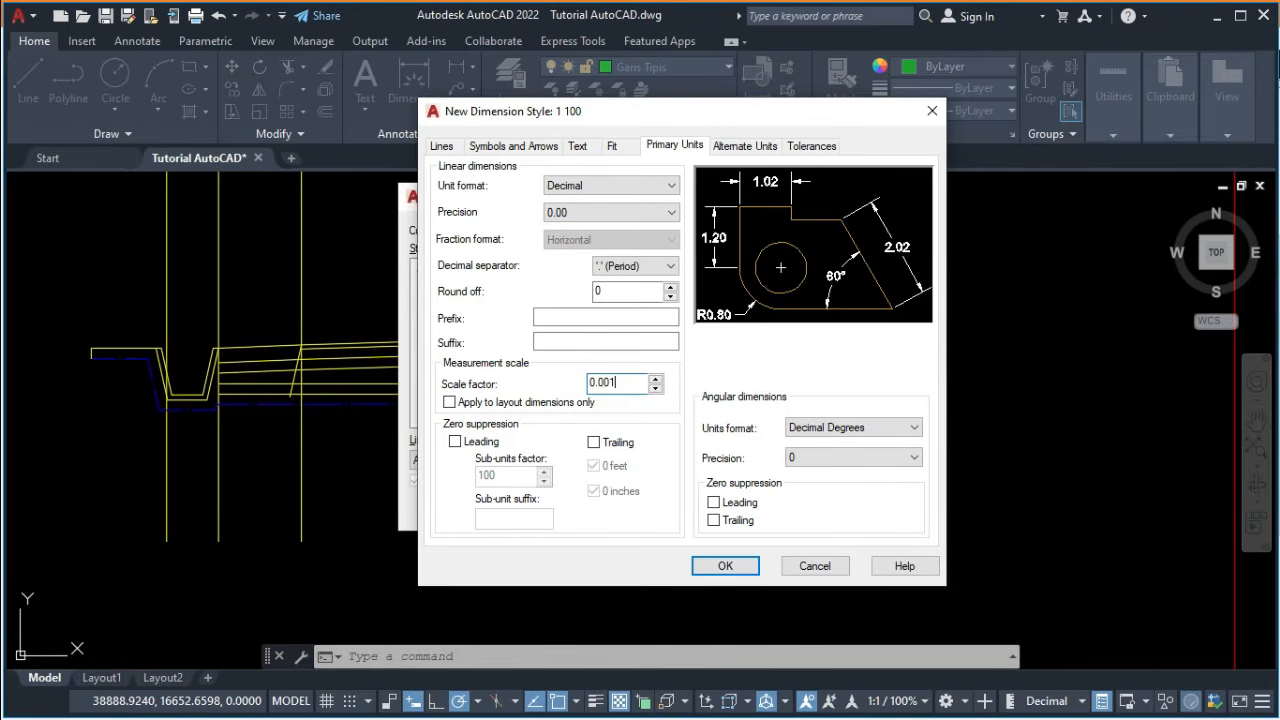
# Set the new style's text height to 200 and align its text with the dimension line.
pyautogui.click(628, 147)
pyautogui.click(577, 147)
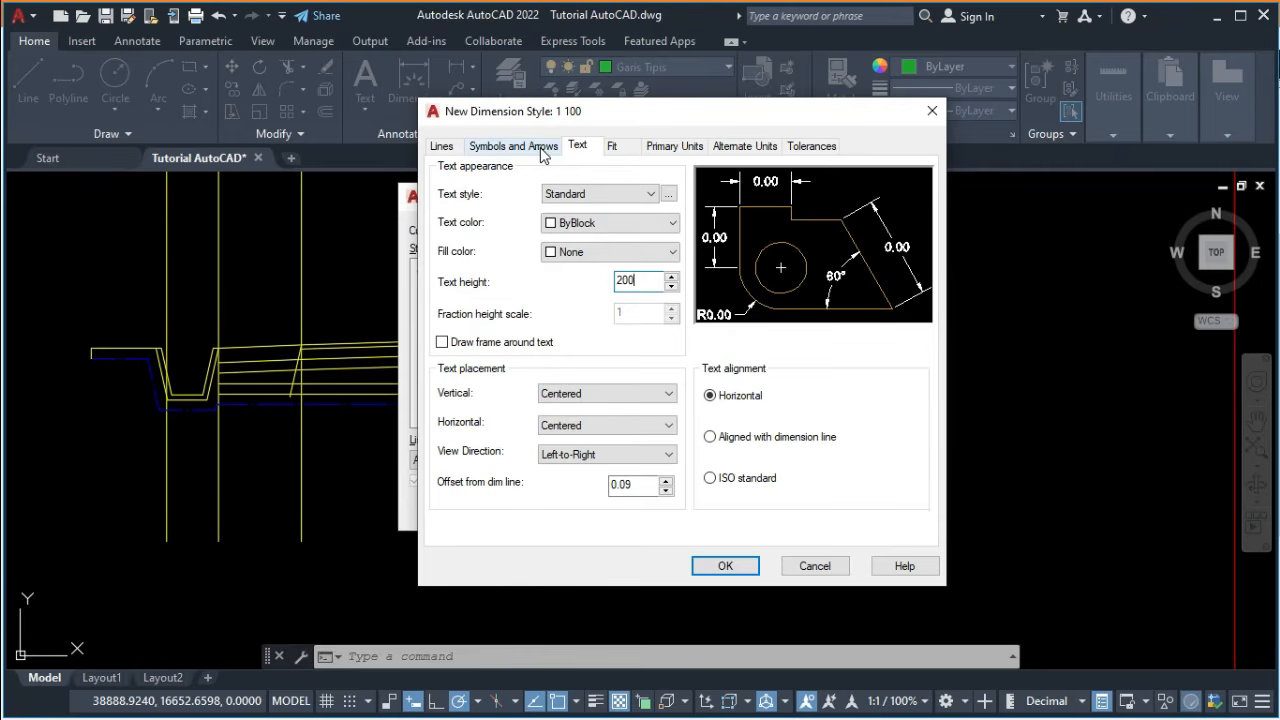
pyautogui.click(710, 437)
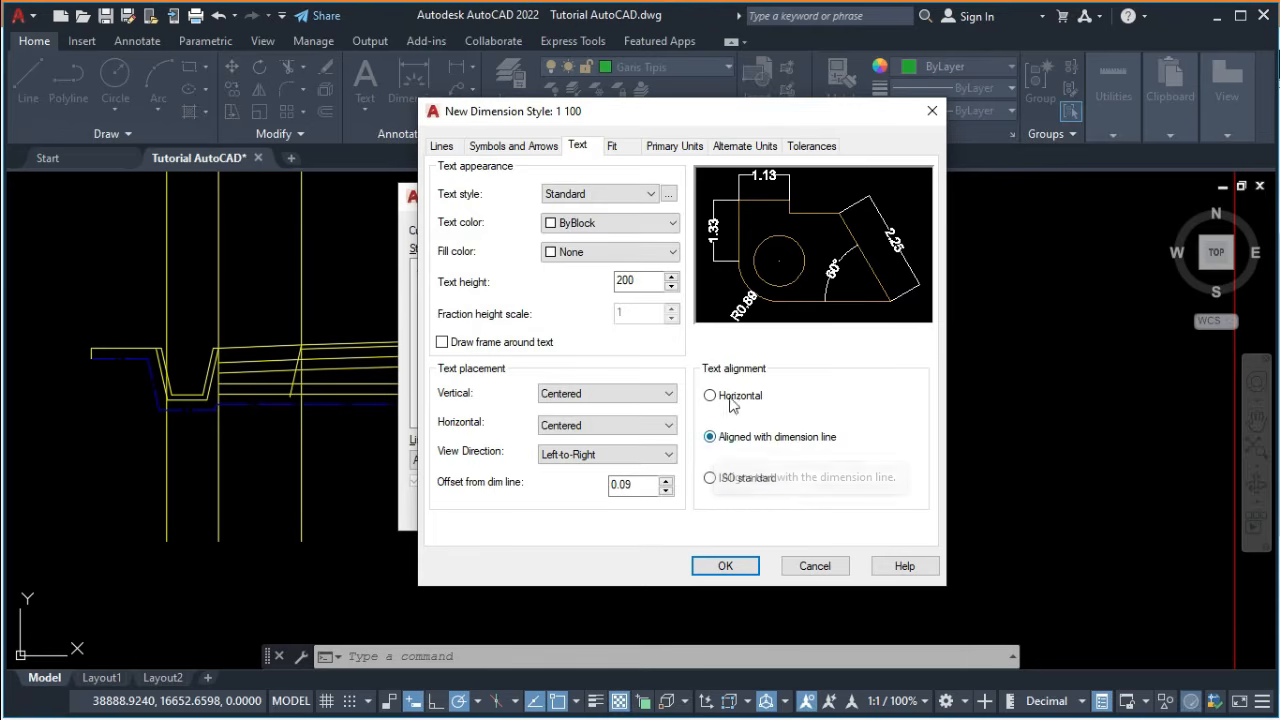
# Set both dimension arrowheads to Architectural tick with an arrow size of 200, and replace the center mark size.
pyautogui.click(521, 148)
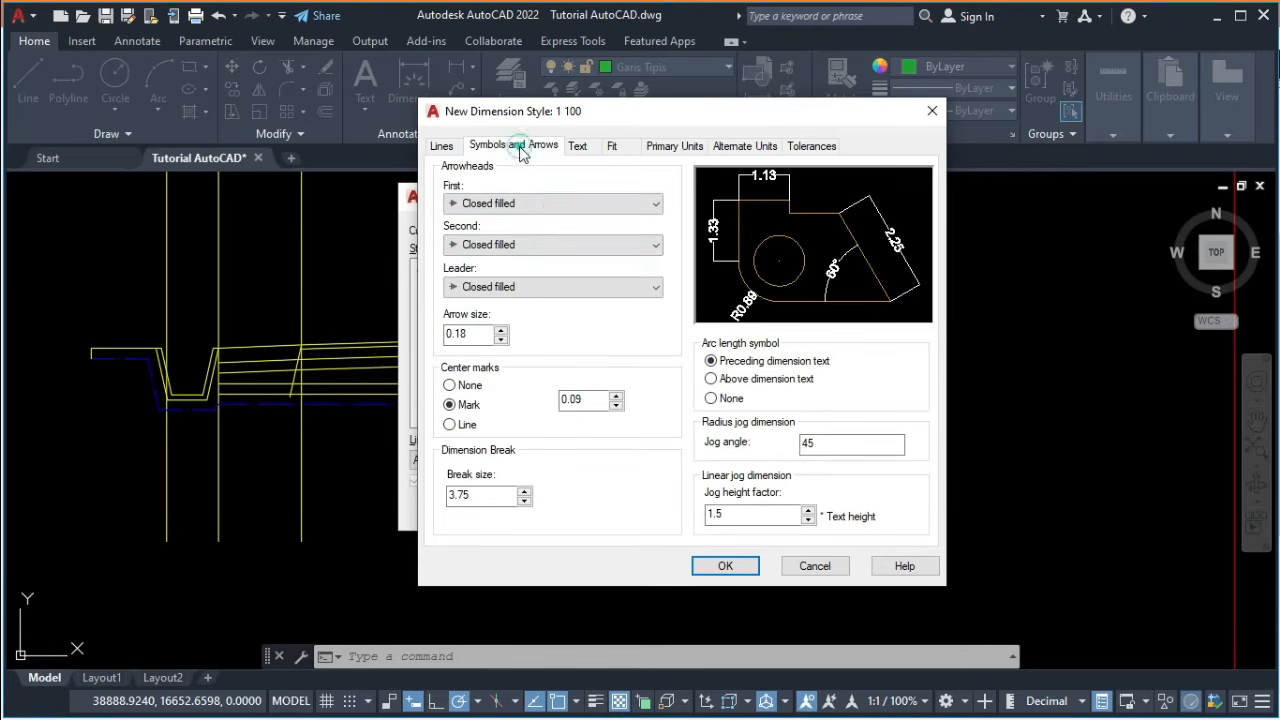
pyautogui.click(545, 204)
pyautogui.click(547, 285)
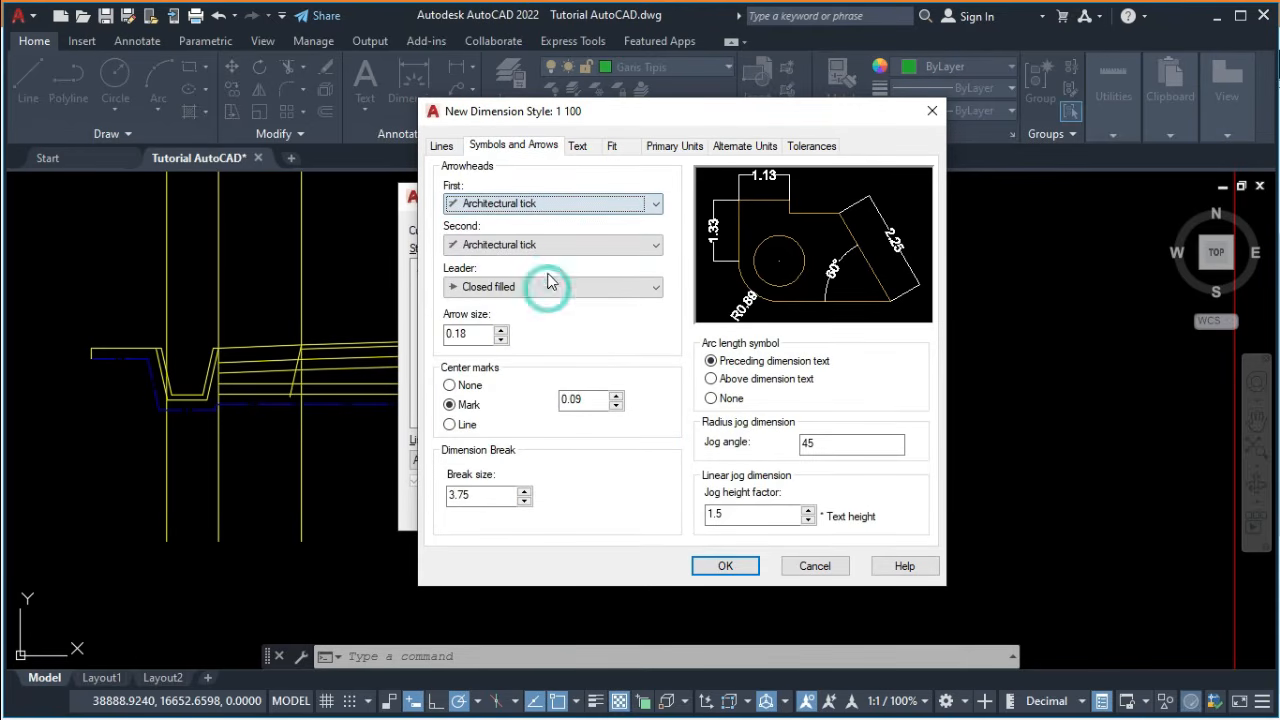
pyautogui.doubleClick(478, 333)
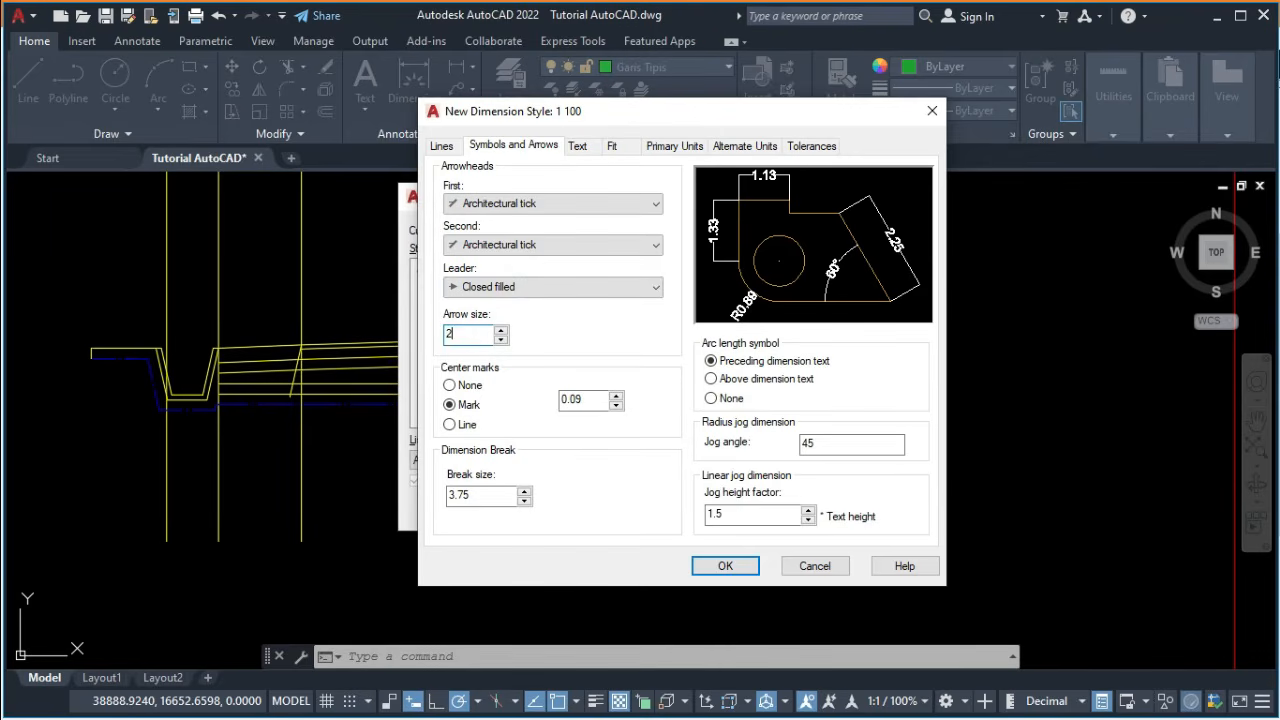
pyautogui.click(584, 398)
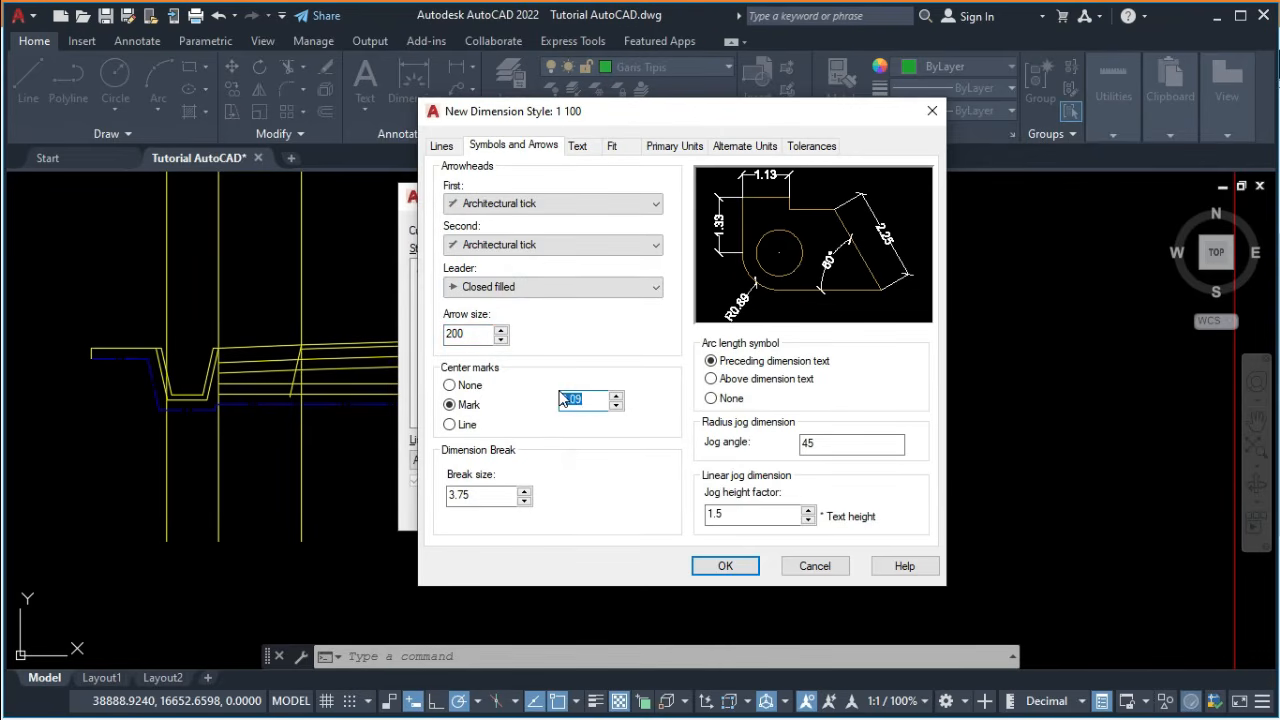
pyautogui.press('BackSpace')
# Set the dimension style's baseline spacing to 200 and its extension beyond the dimension lines to 200.
pyautogui.click(445, 147)
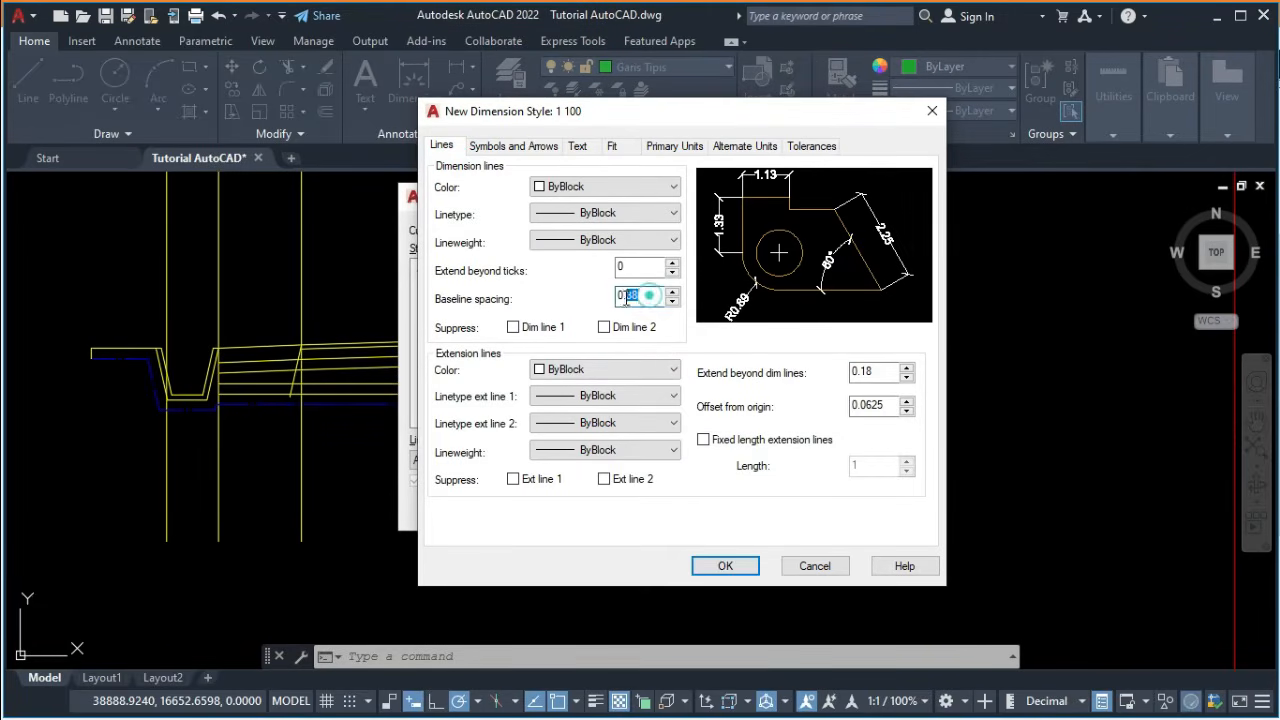
pyautogui.click(880, 372)
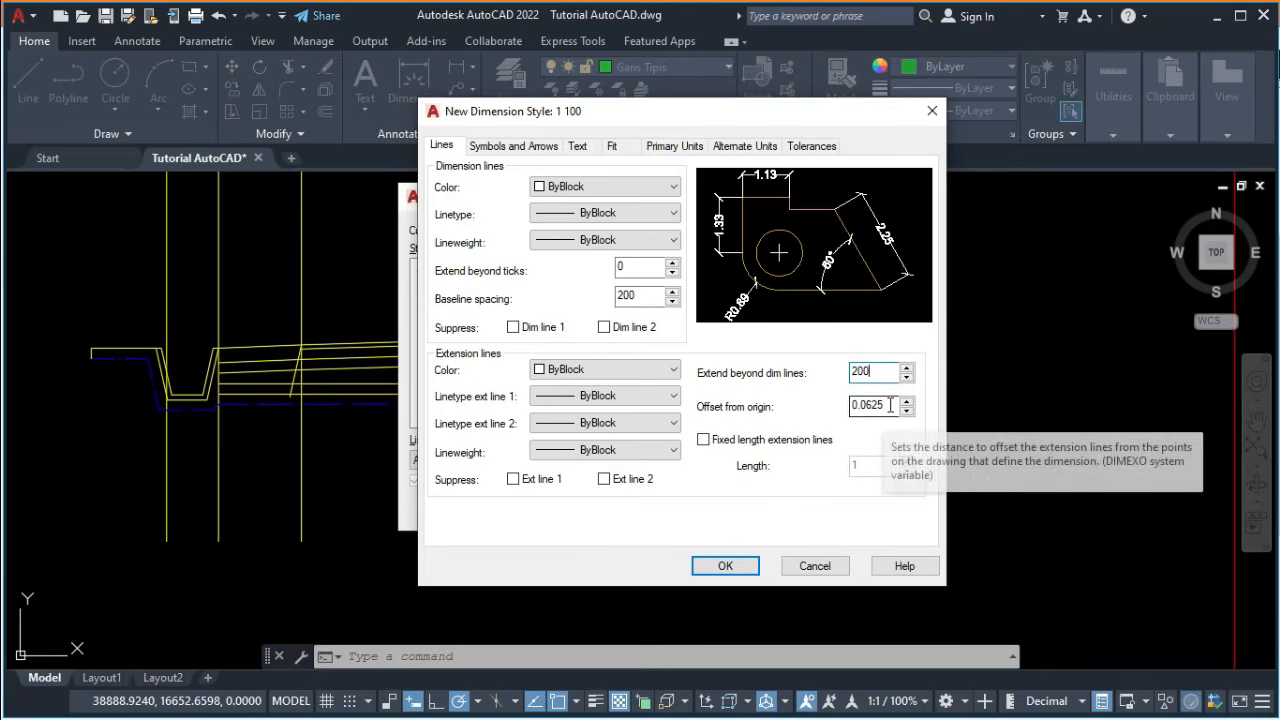
# Set the new dimension style's offset from origin and extension beyond ticks to 200, and make style 1 100 current.
pyautogui.moveTo(884, 405); pyautogui.dragTo(843, 400)
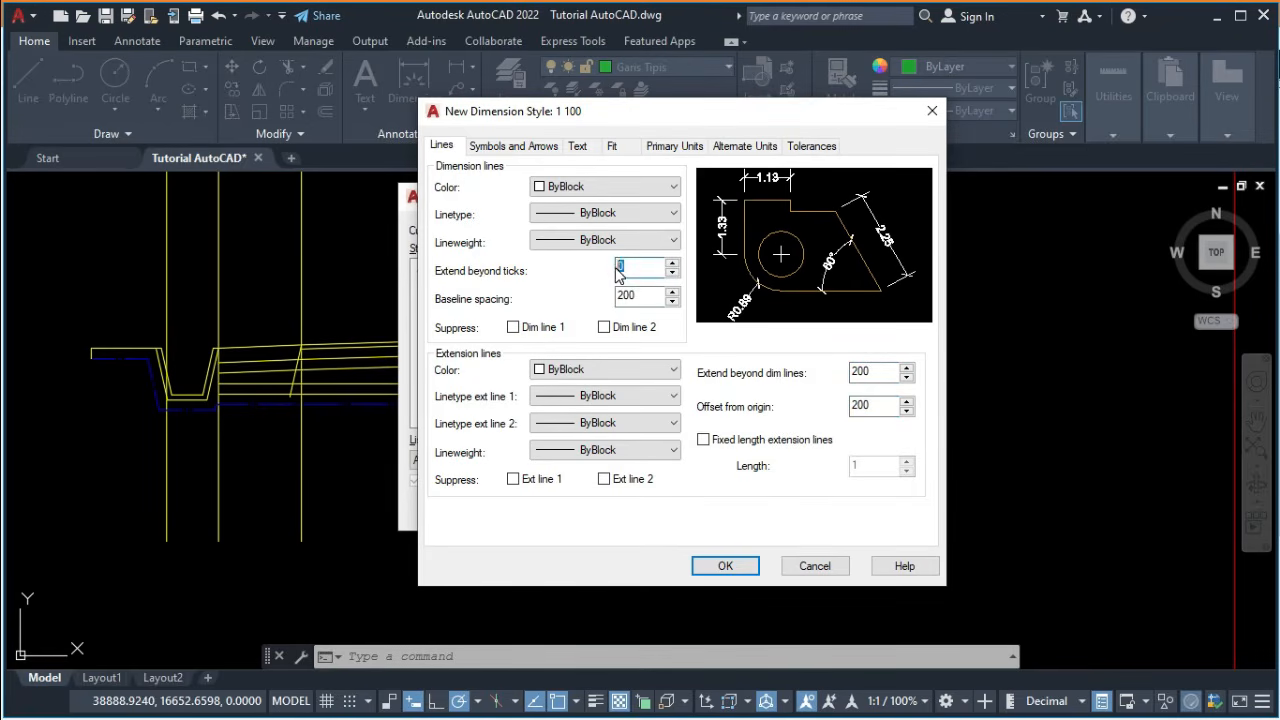
pyautogui.write('200')
pyautogui.click(726, 566)
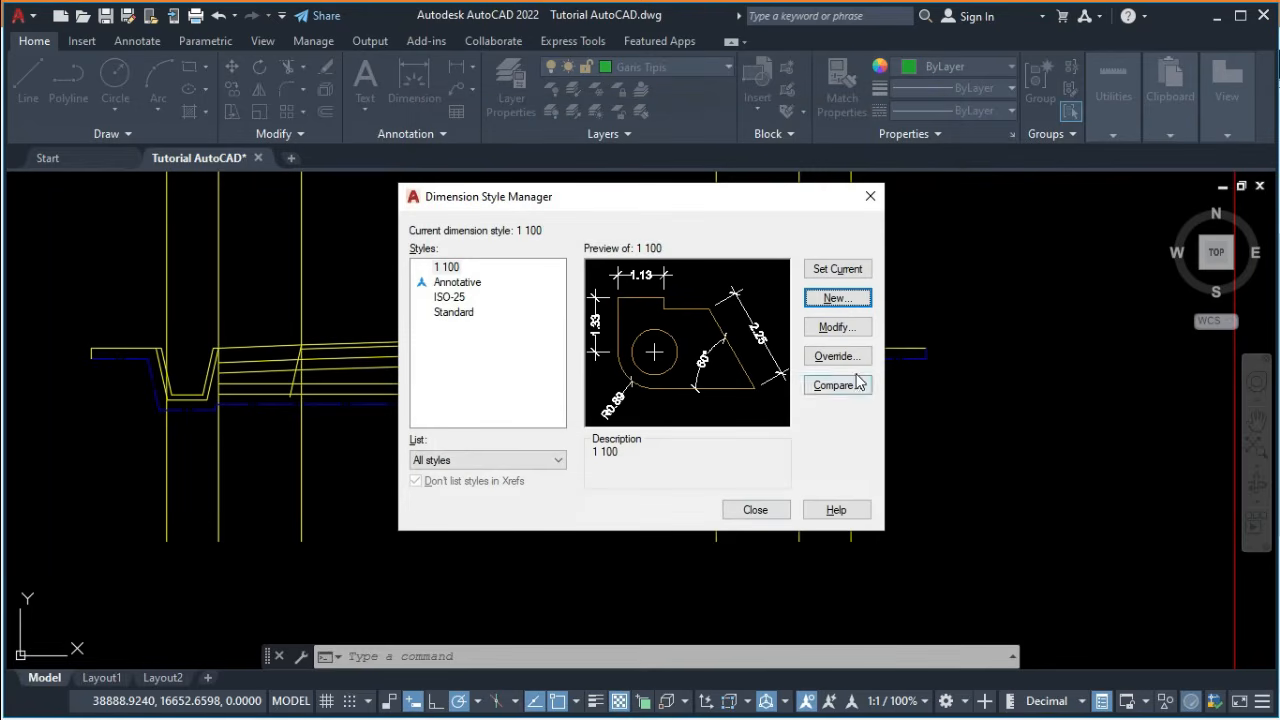
pyautogui.click(472, 268)
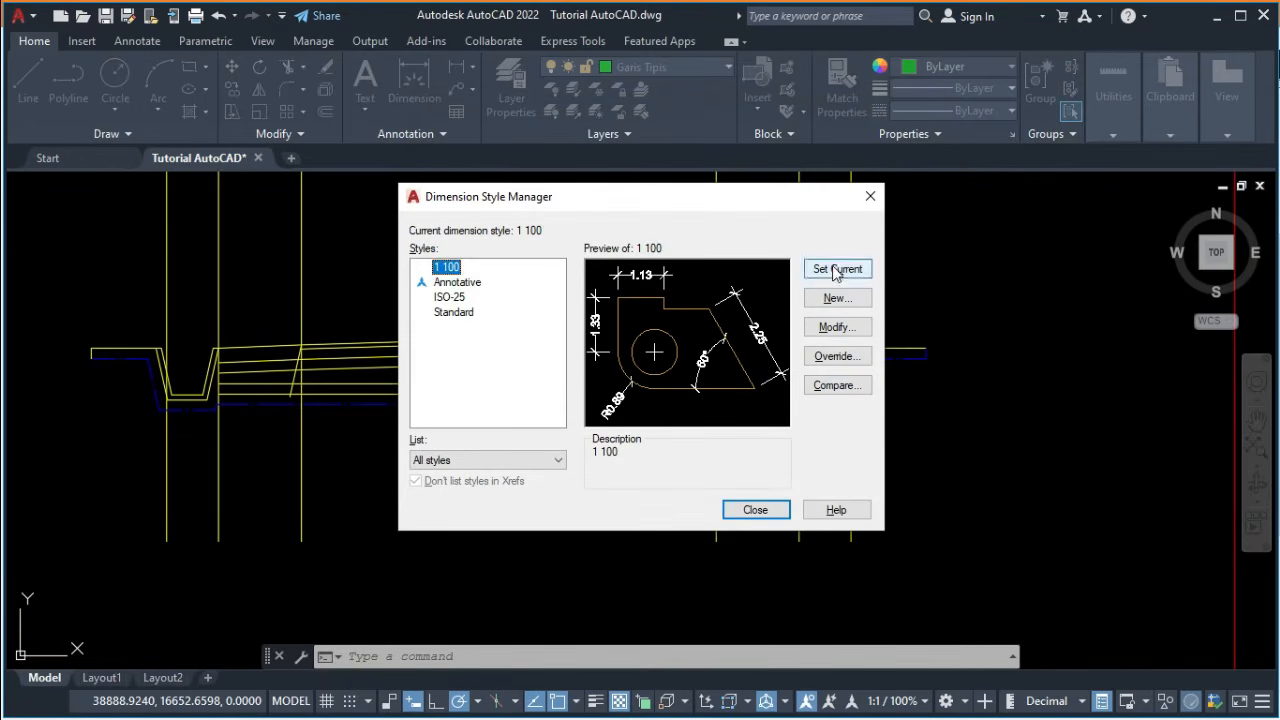
pyautogui.click(781, 509)
# Add a linear dimension between the lower ends of the two leftmost vertical guide lines, placed just below them.
pyautogui.write('DIMLI')
pyautogui.press('Return')
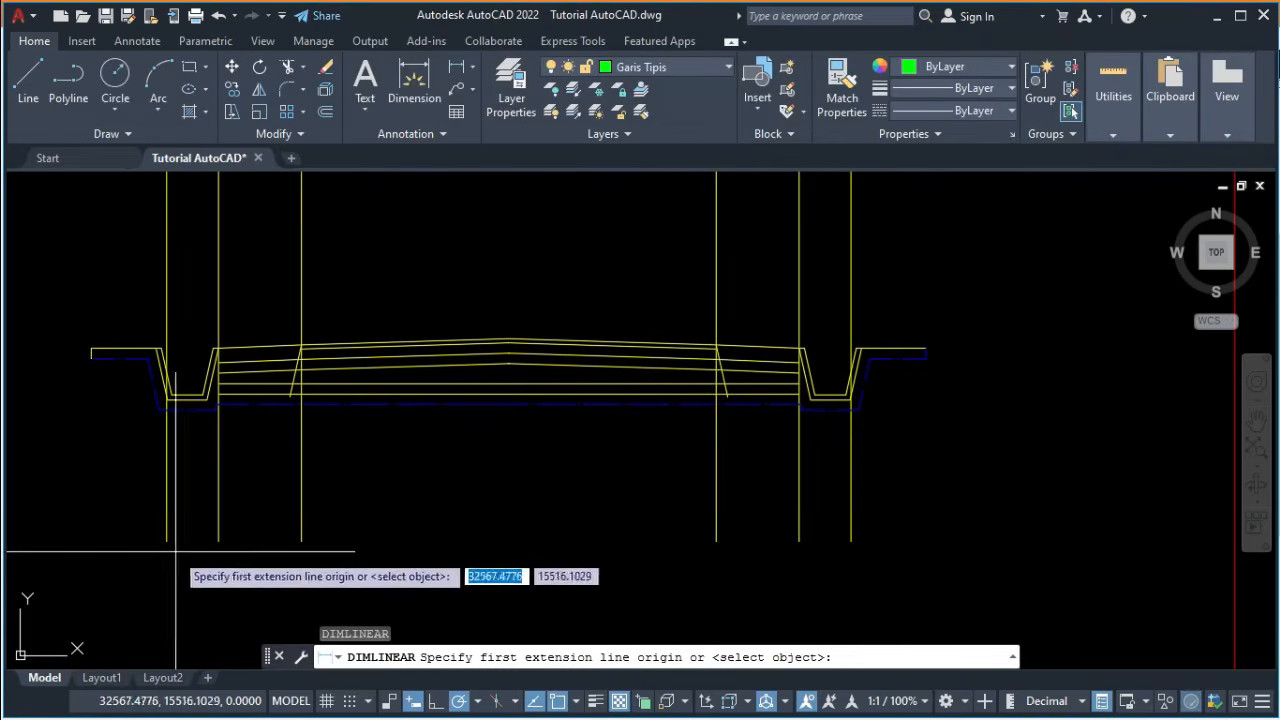
pyautogui.click(166, 541)
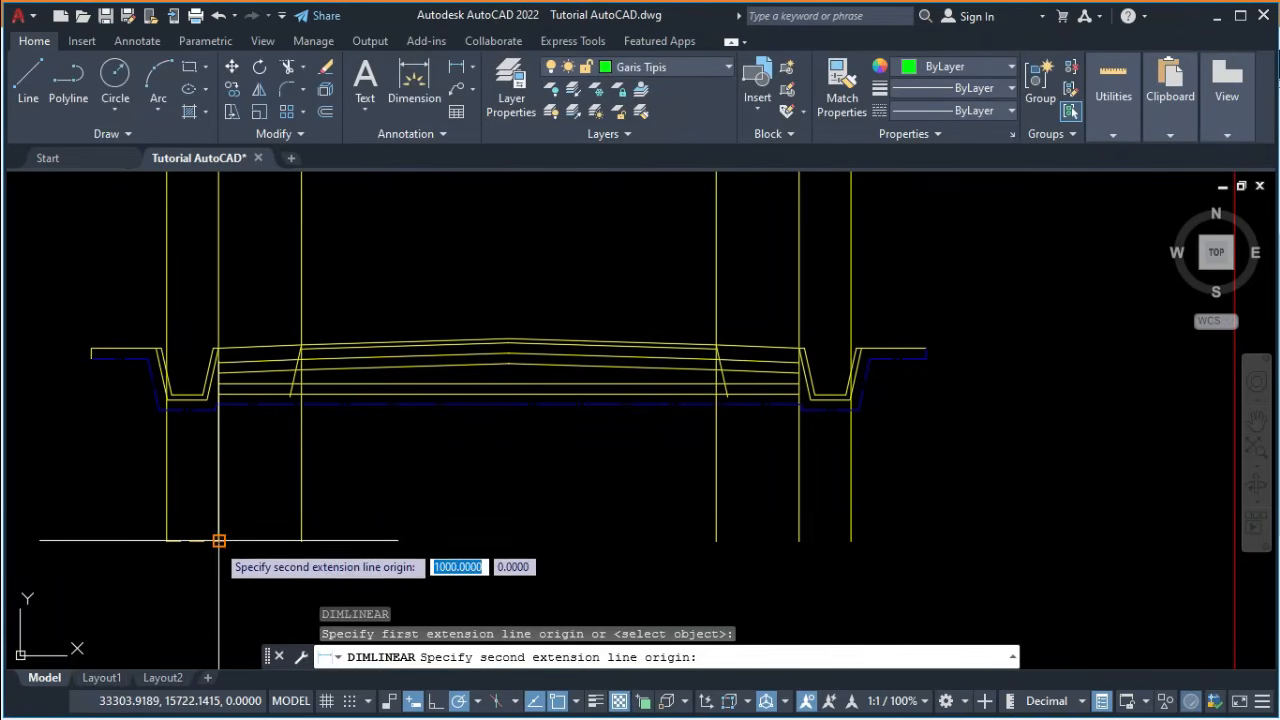
pyautogui.click(218, 540)
pyautogui.click(217, 573)
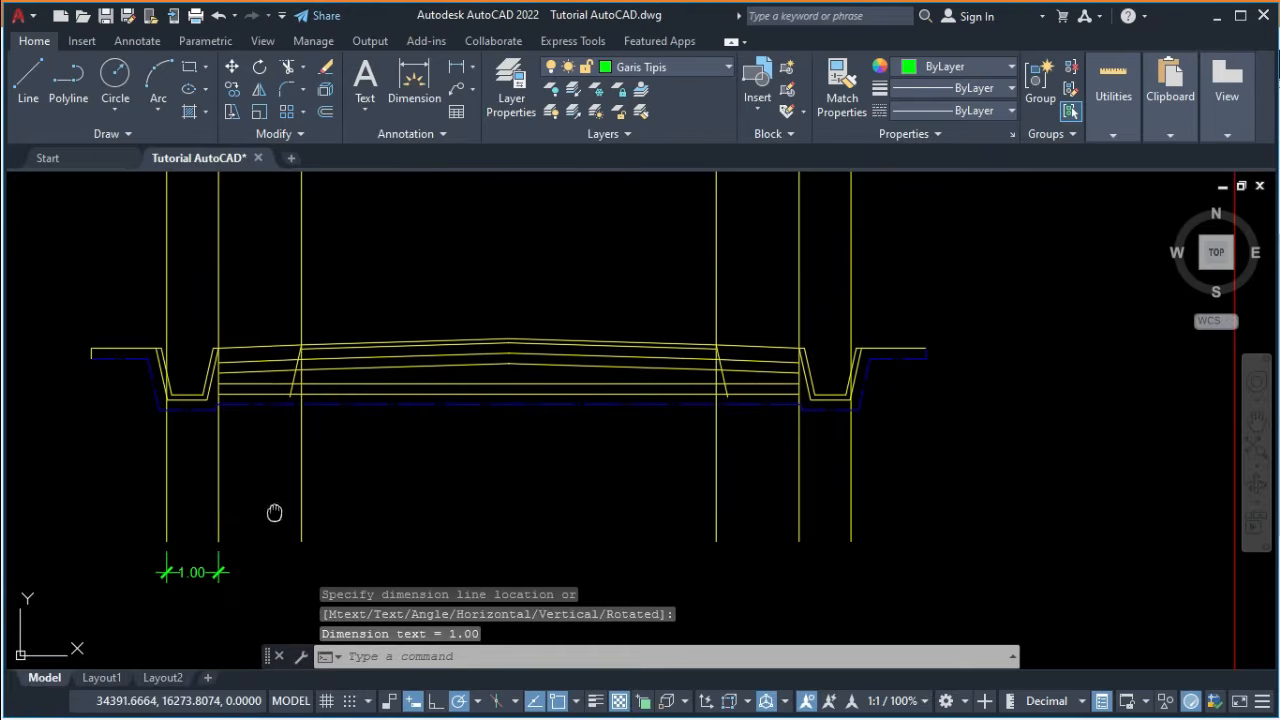
# Continue the dimension chain across the lower ends of the remaining four vertical guide lines up to the rightmost one.
pyautogui.moveTo(407, 549); pyautogui.dragTo(410, 505, button='middle')
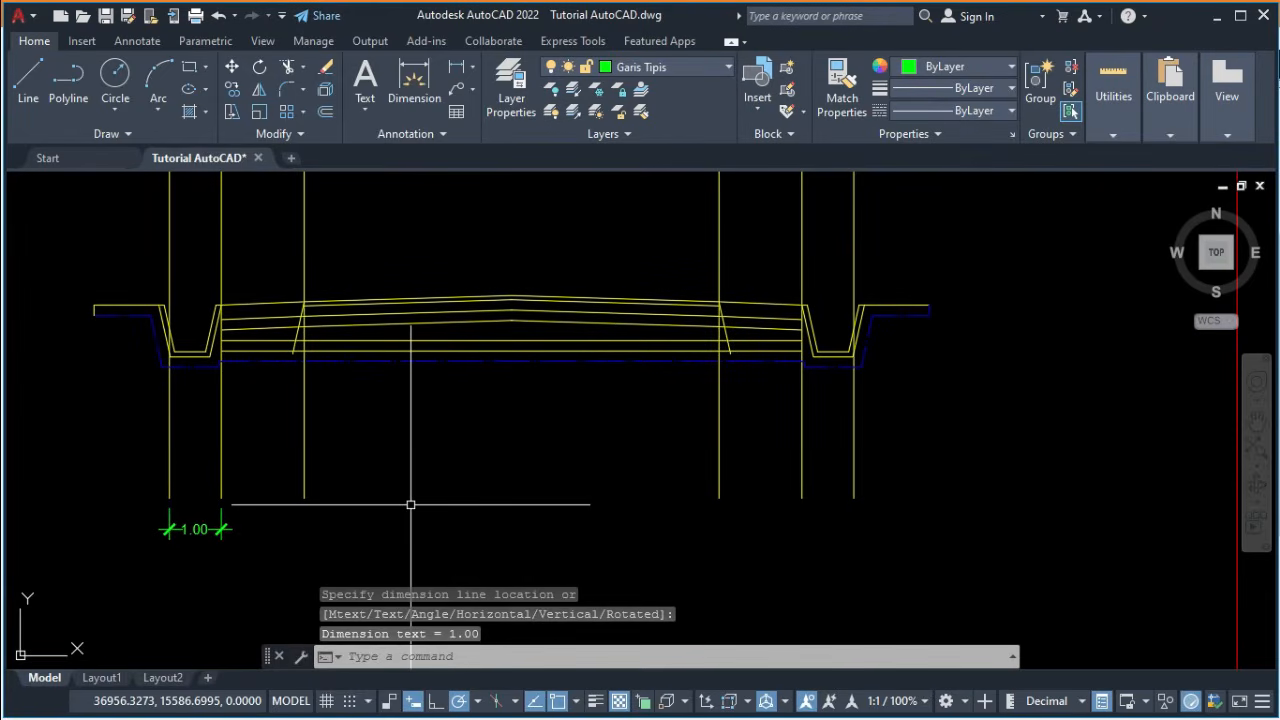
pyautogui.click(142, 41)
pyautogui.click(417, 115)
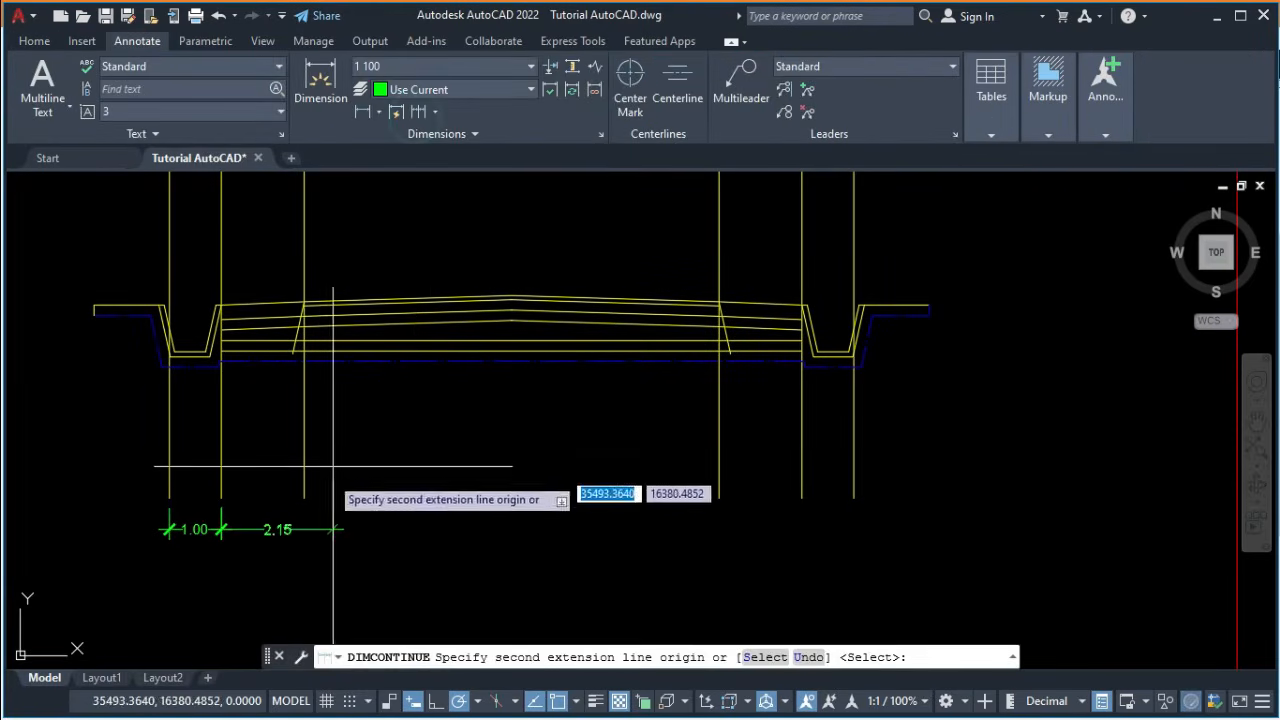
pyautogui.click(304, 497)
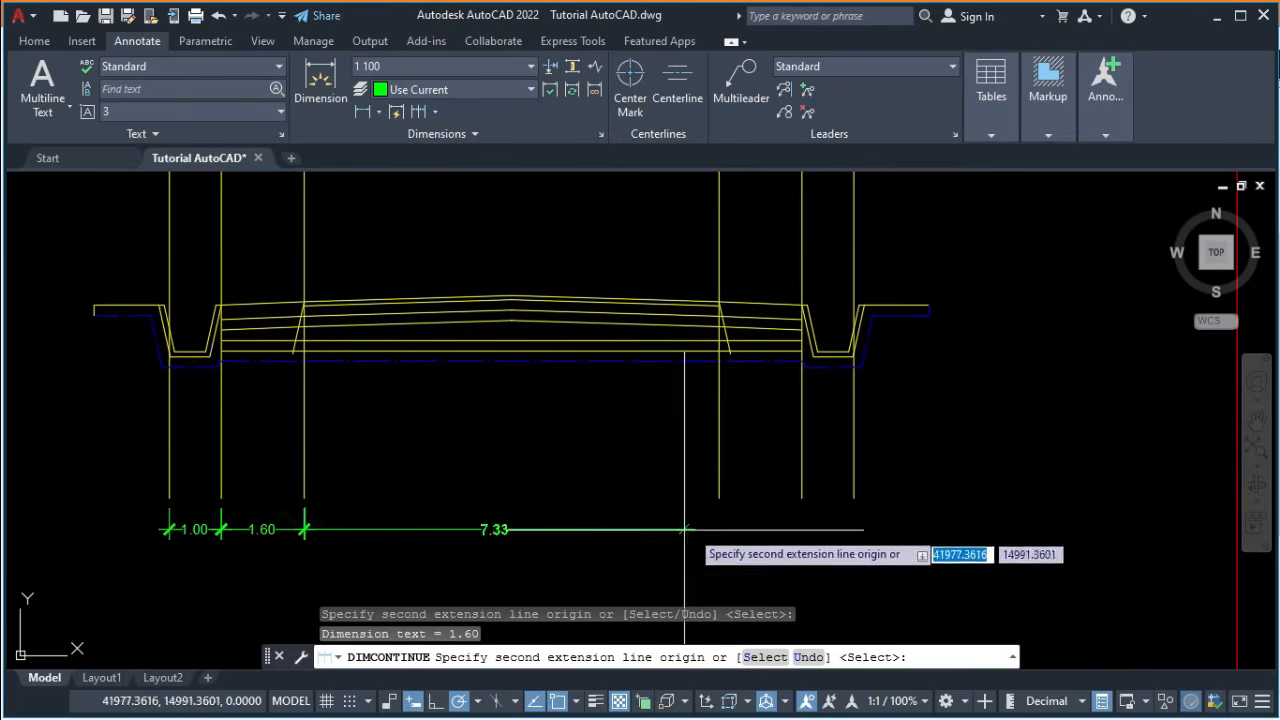
pyautogui.click(719, 497)
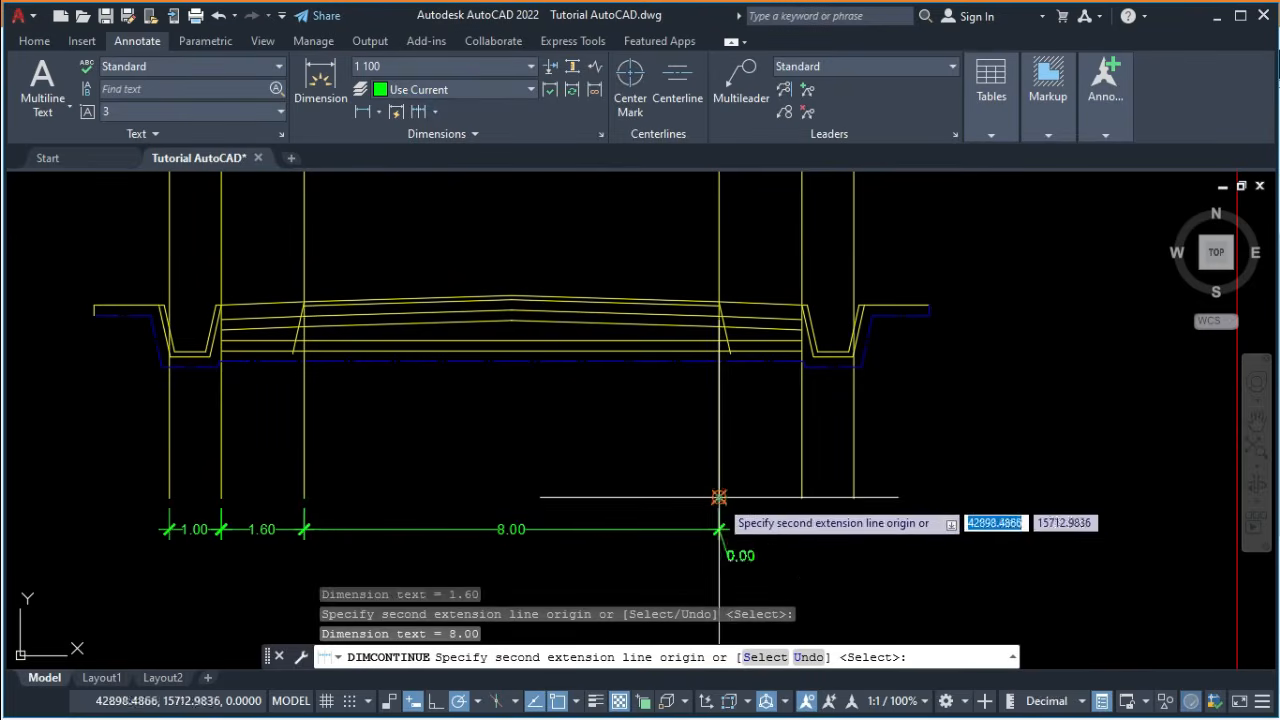
pyautogui.click(801, 497)
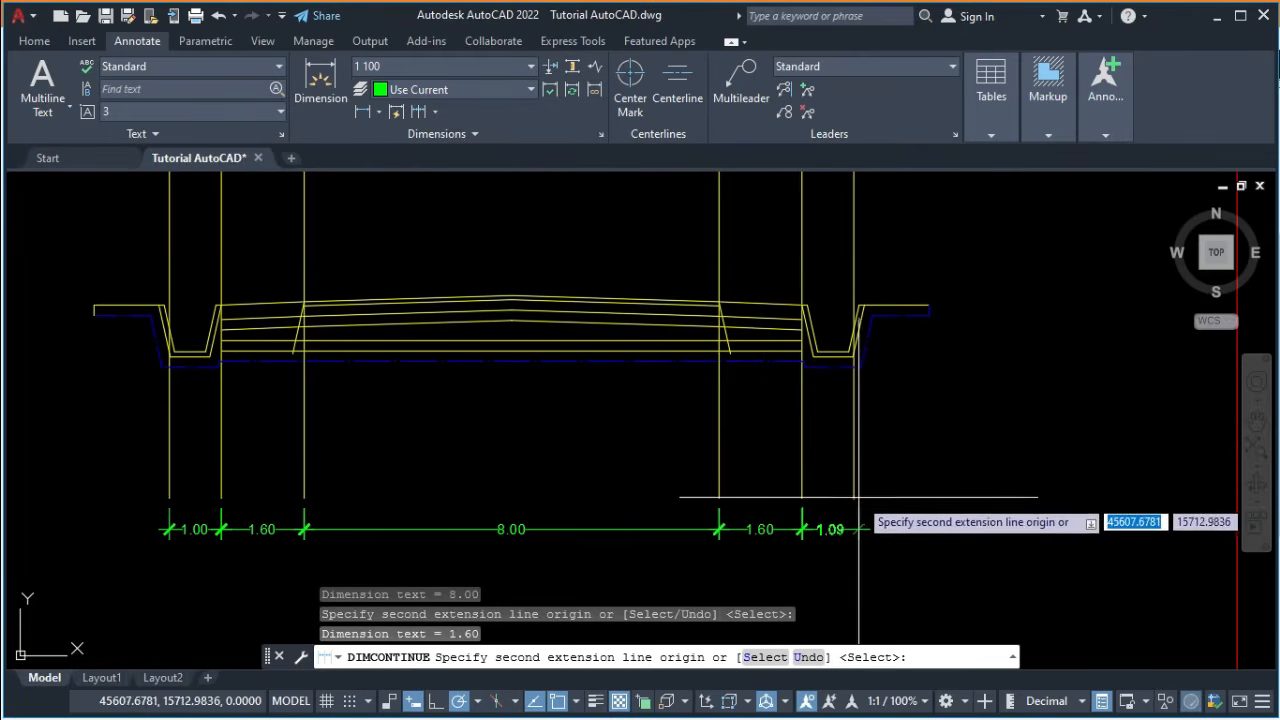
pyautogui.click(853, 497)
pyautogui.rightClick(977, 388)
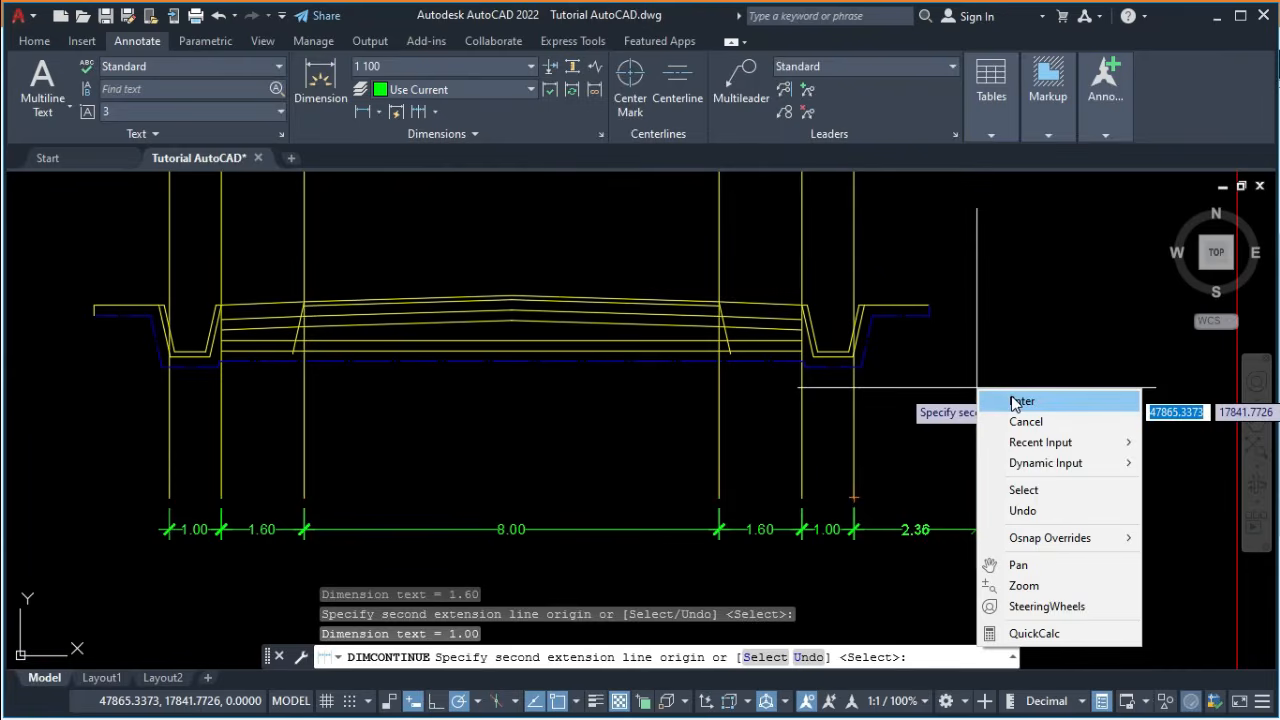
pyautogui.click(1016, 401)
pyautogui.scroll(-2, 883, 392)
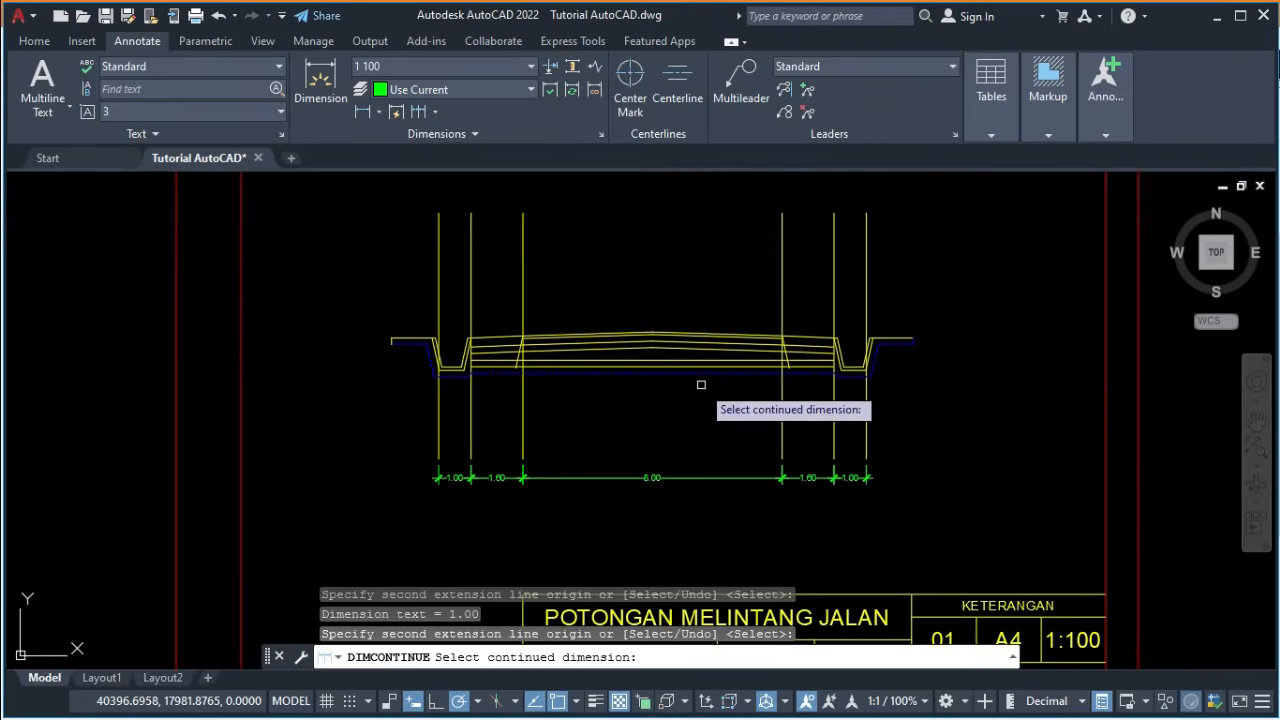
pyautogui.press('Escape')
# Draw a horizontal line from the leftmost to the rightmost guide line, between the road section and the dimension chain.
pyautogui.moveTo(645, 412); pyautogui.dragTo(637, 451, button='middle')
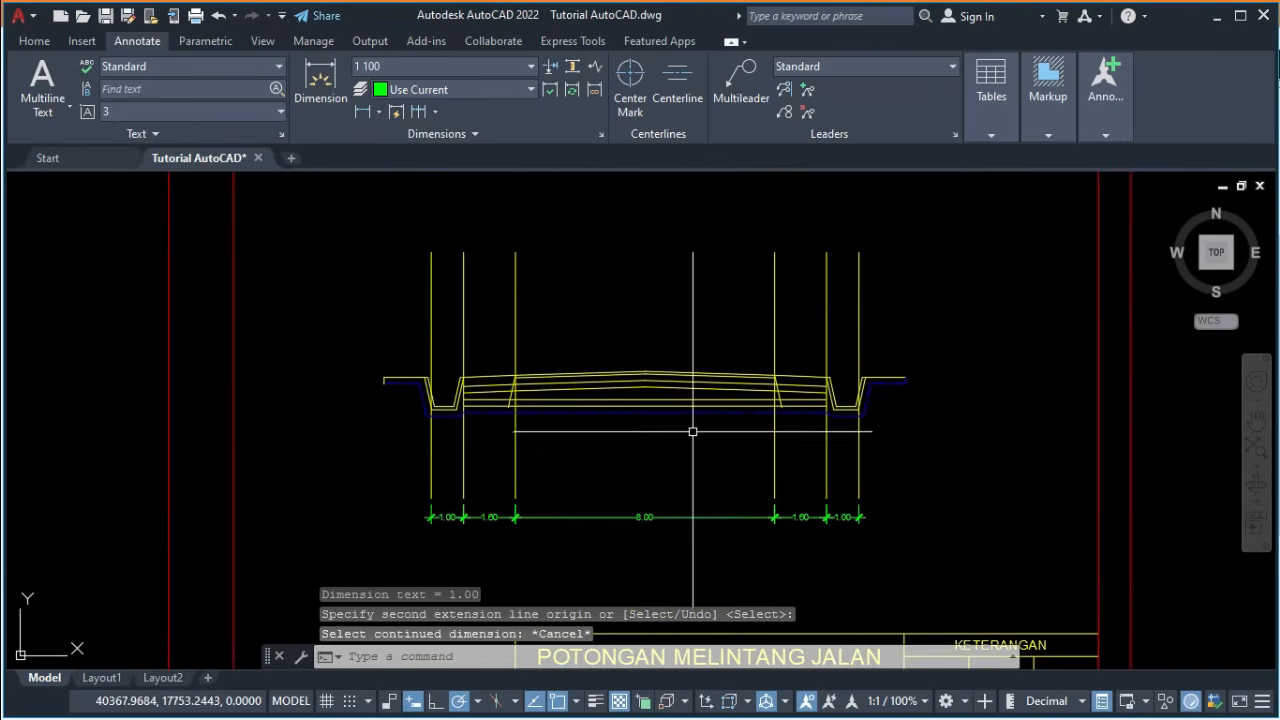
pyautogui.write('l')
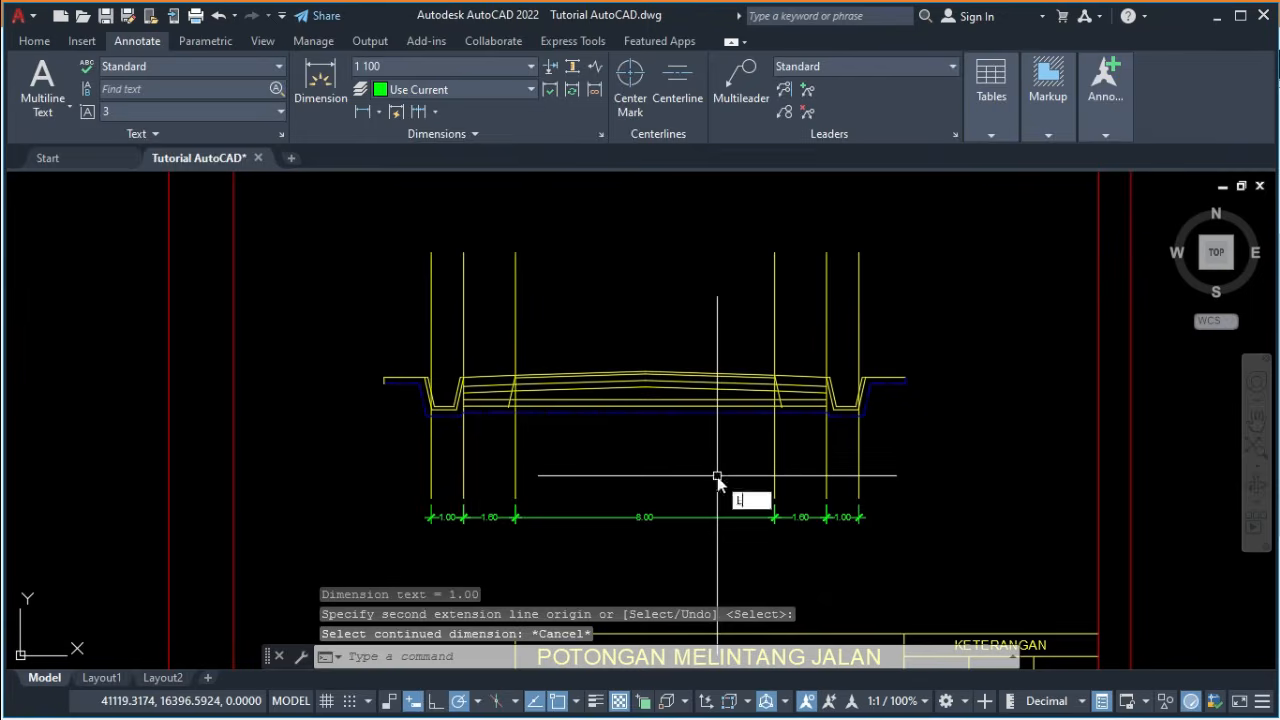
pyautogui.press('Return')
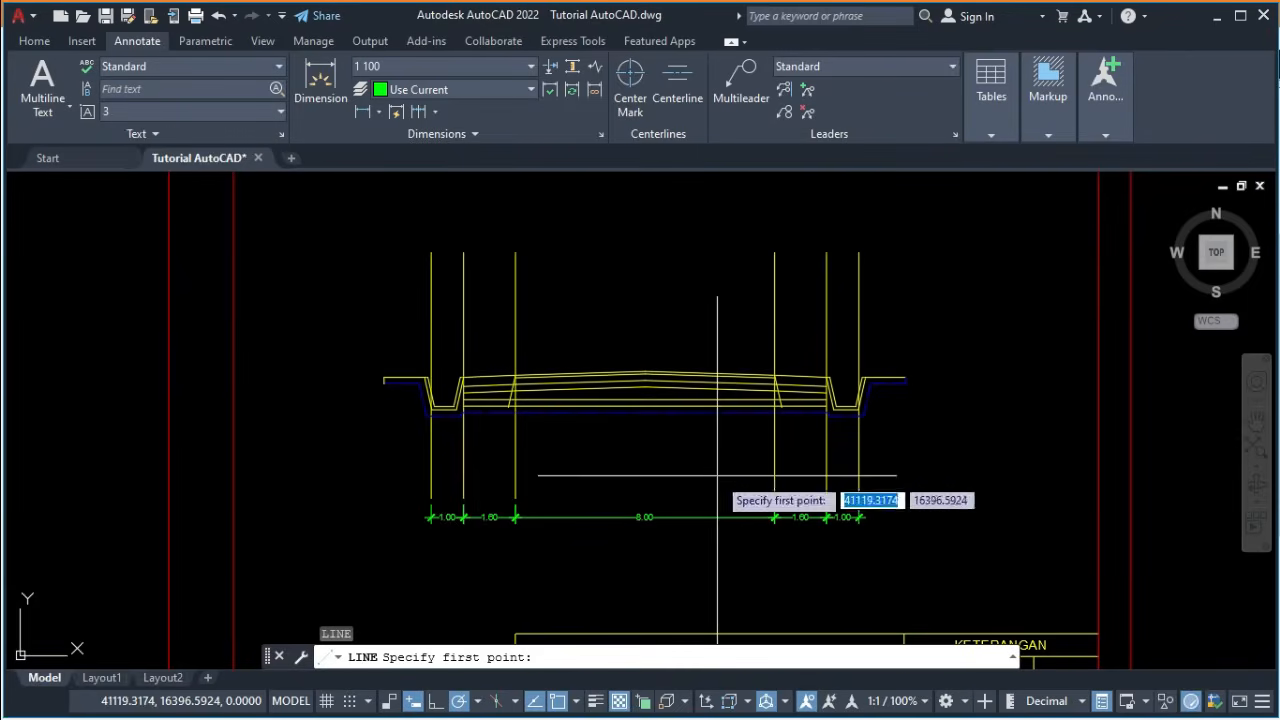
pyautogui.click(431, 457)
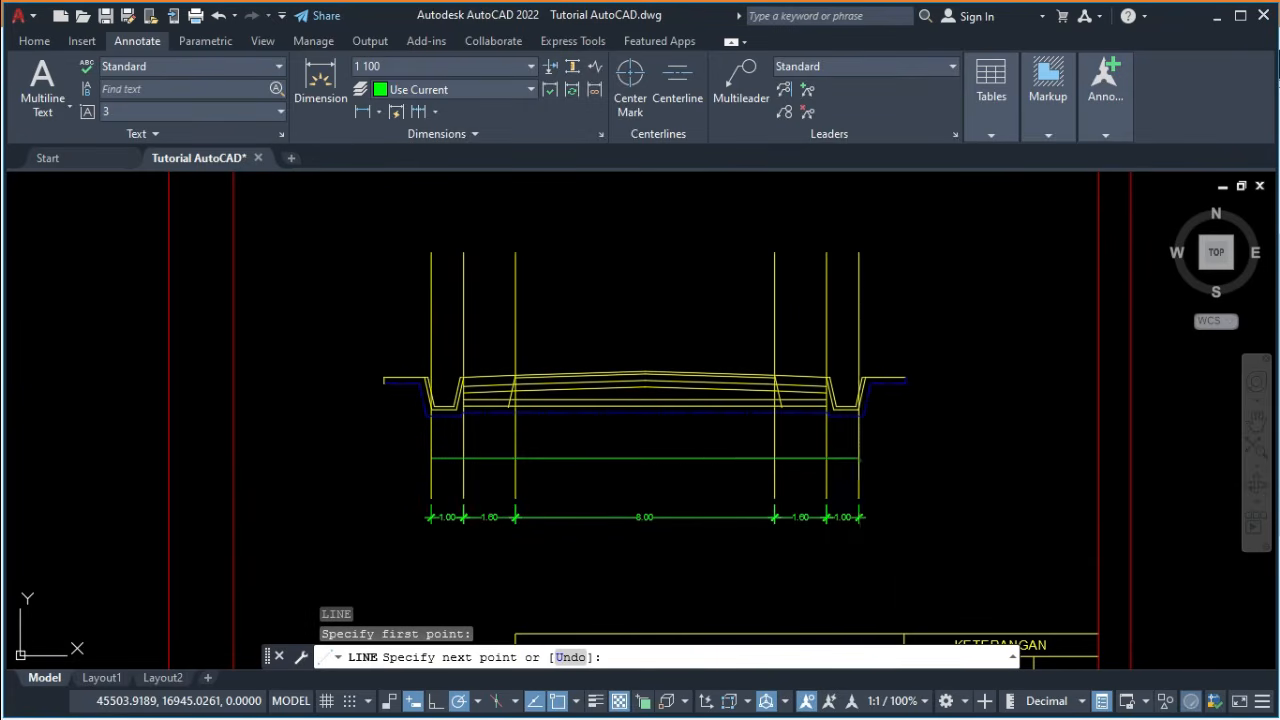
pyautogui.click(860, 459)
pyautogui.press('Return')
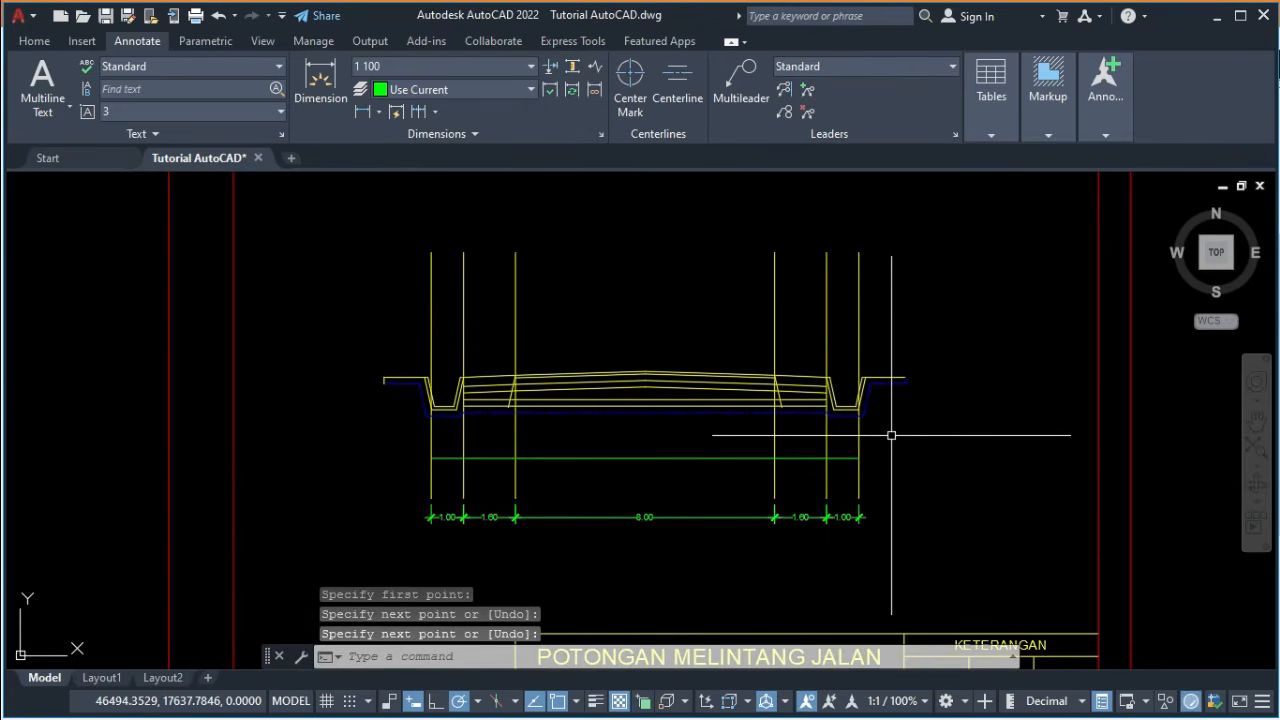
# Trim the six vertical guide lines between the road section and the new horizontal line.
pyautogui.write('TR')
pyautogui.press('Return')
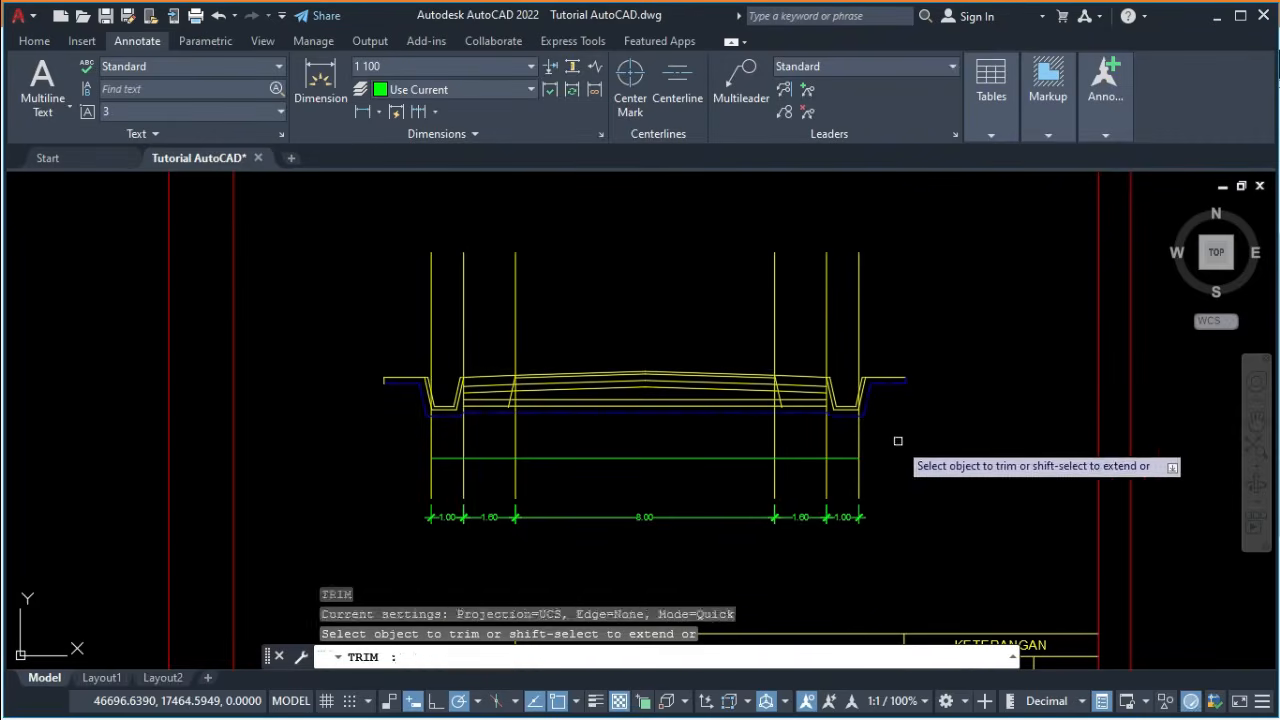
pyautogui.moveTo(901, 449); pyautogui.dragTo(420, 443)
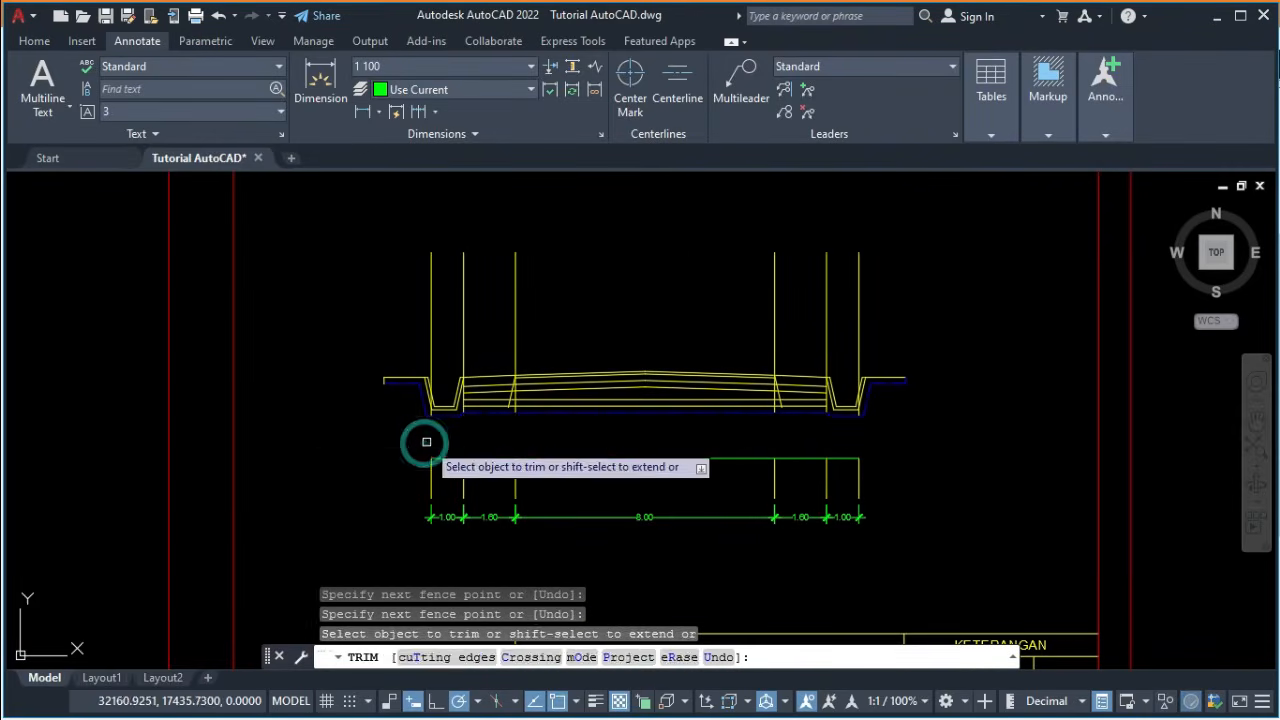
pyautogui.press('Escape')
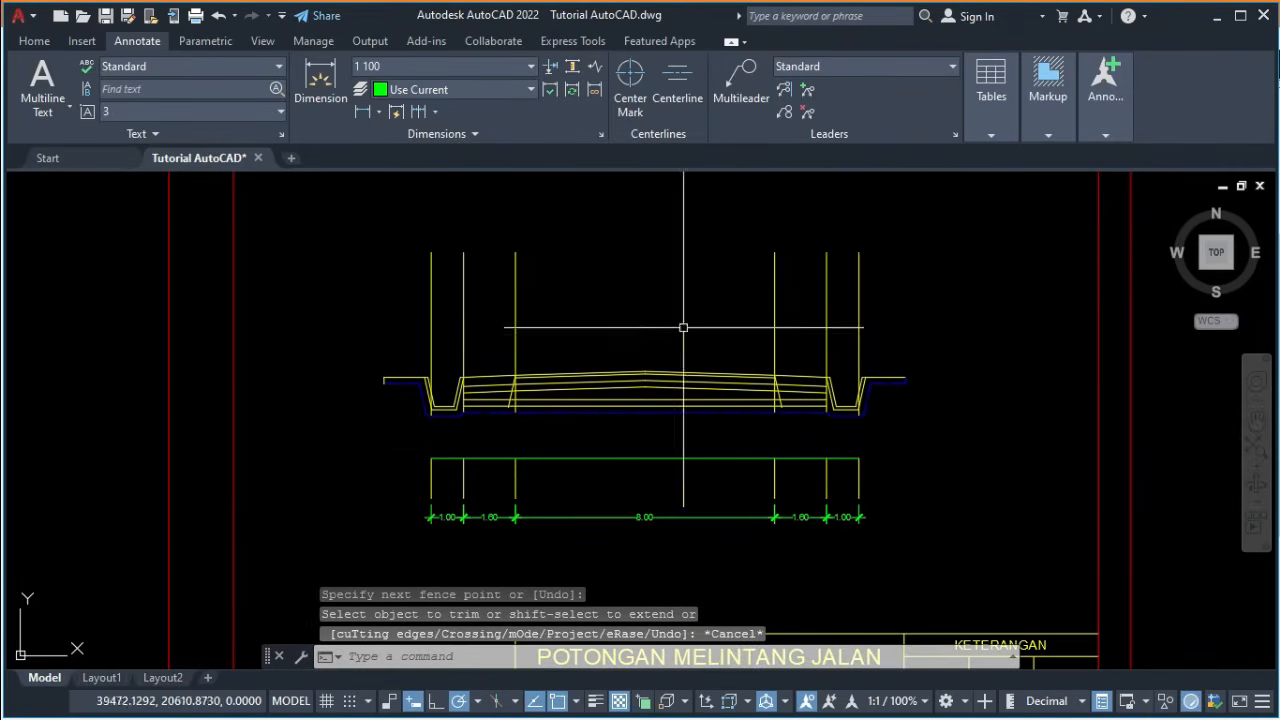
# Delete the six remaining vertical guide lines that cross and rise above the road section.
pyautogui.click(937, 301)
pyautogui.click(394, 280)
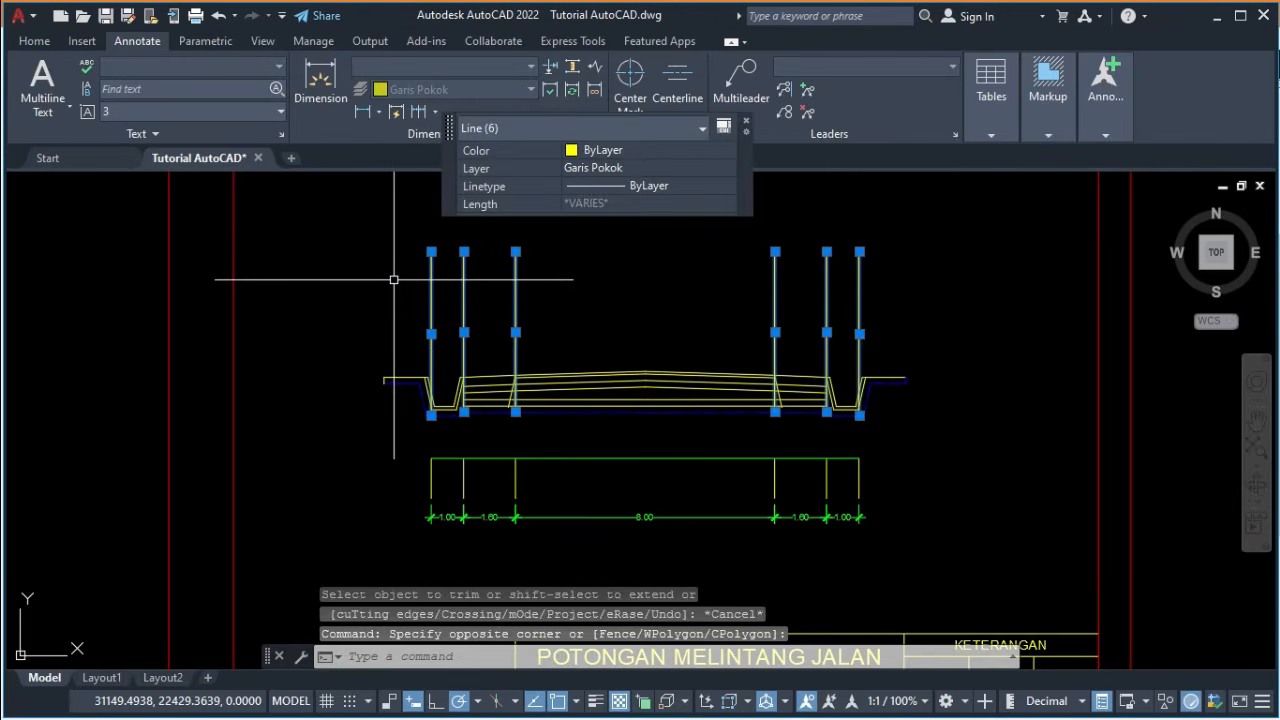
pyautogui.press('Delete')
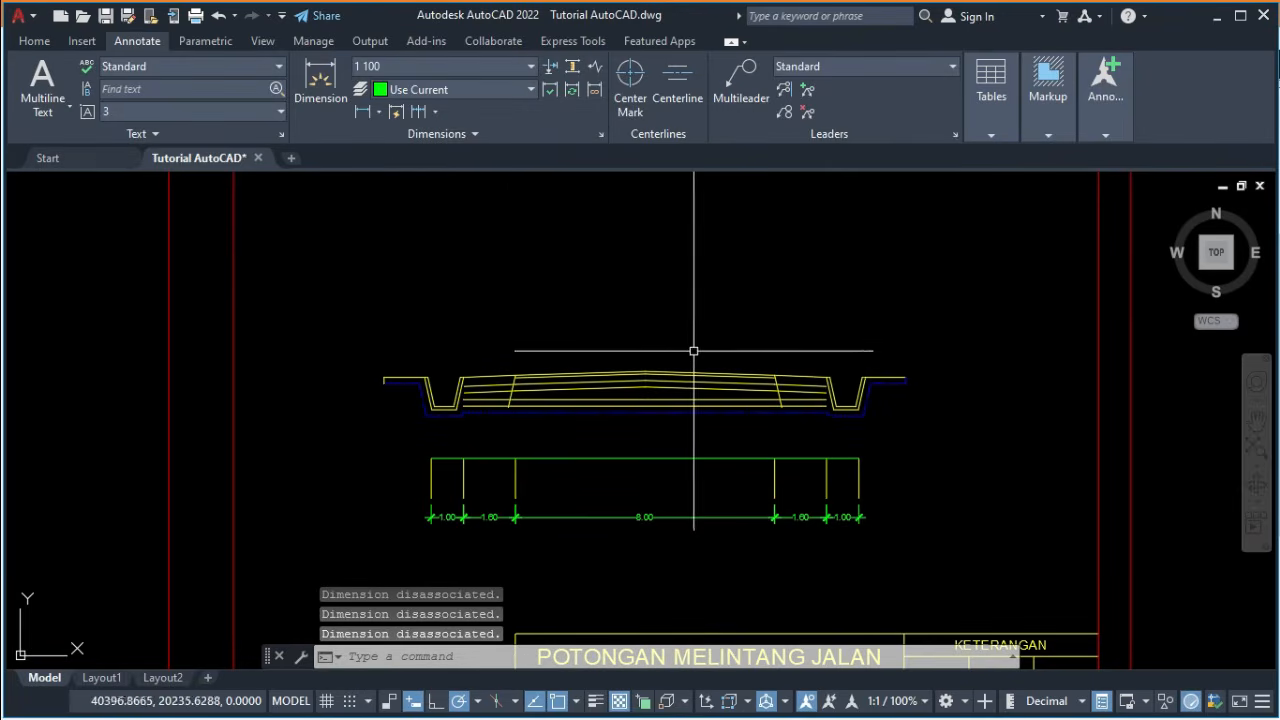
# Extend the left ends of the pavement layer lines to the sloped shoulder line and the left ditch's outer wall.
pyautogui.scroll(2, 625, 350)
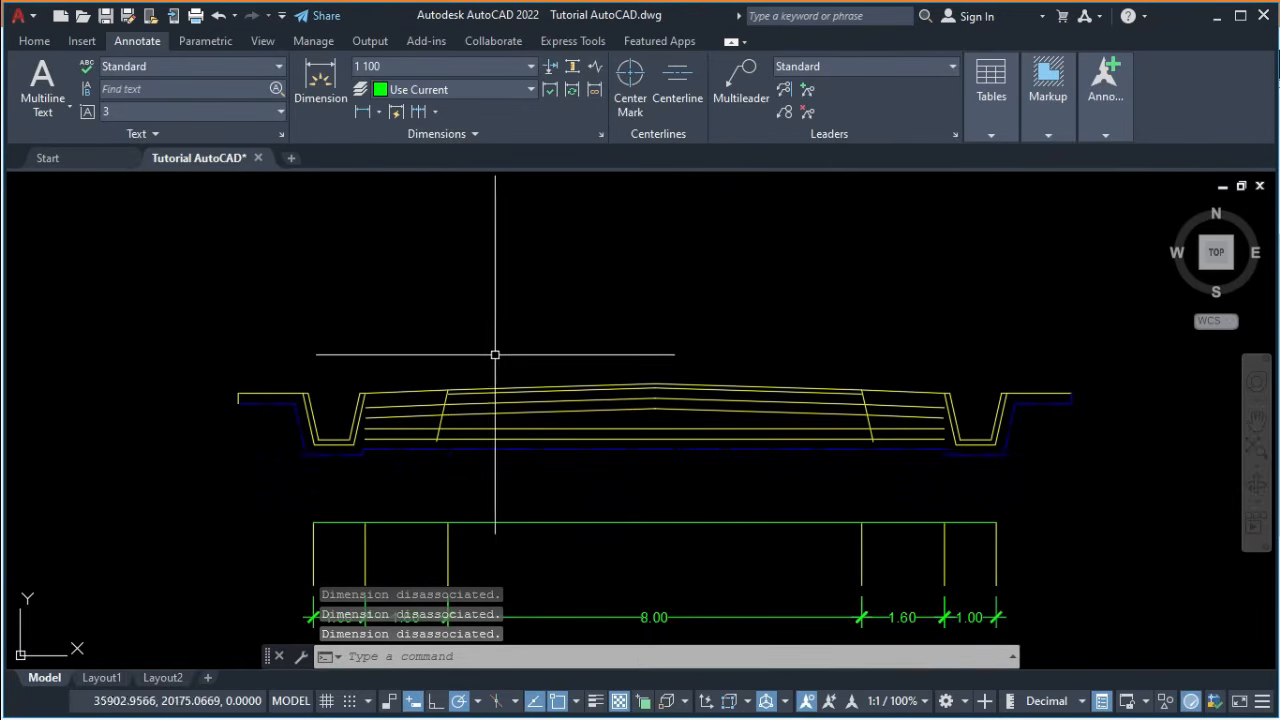
pyautogui.scroll(2, 392, 365)
pyautogui.scroll(2, 381, 384)
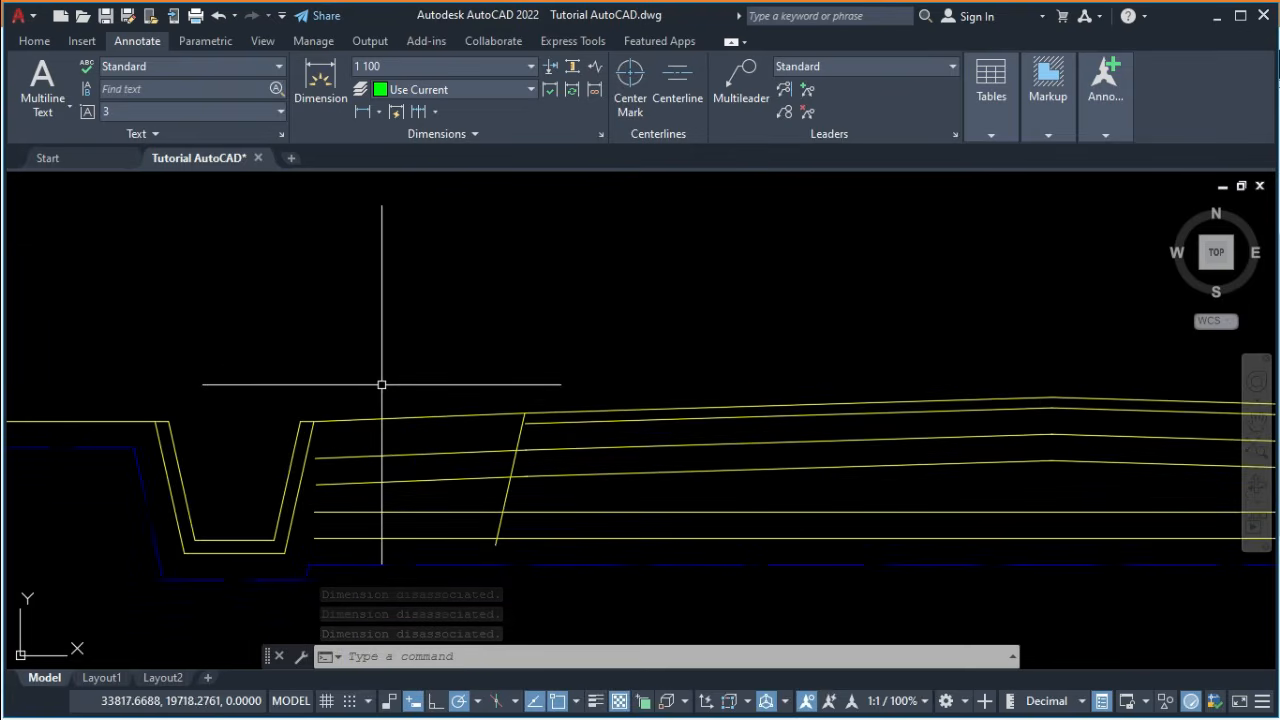
pyautogui.scroll(3, 695, 376)
pyautogui.scroll(-4, 695, 376)
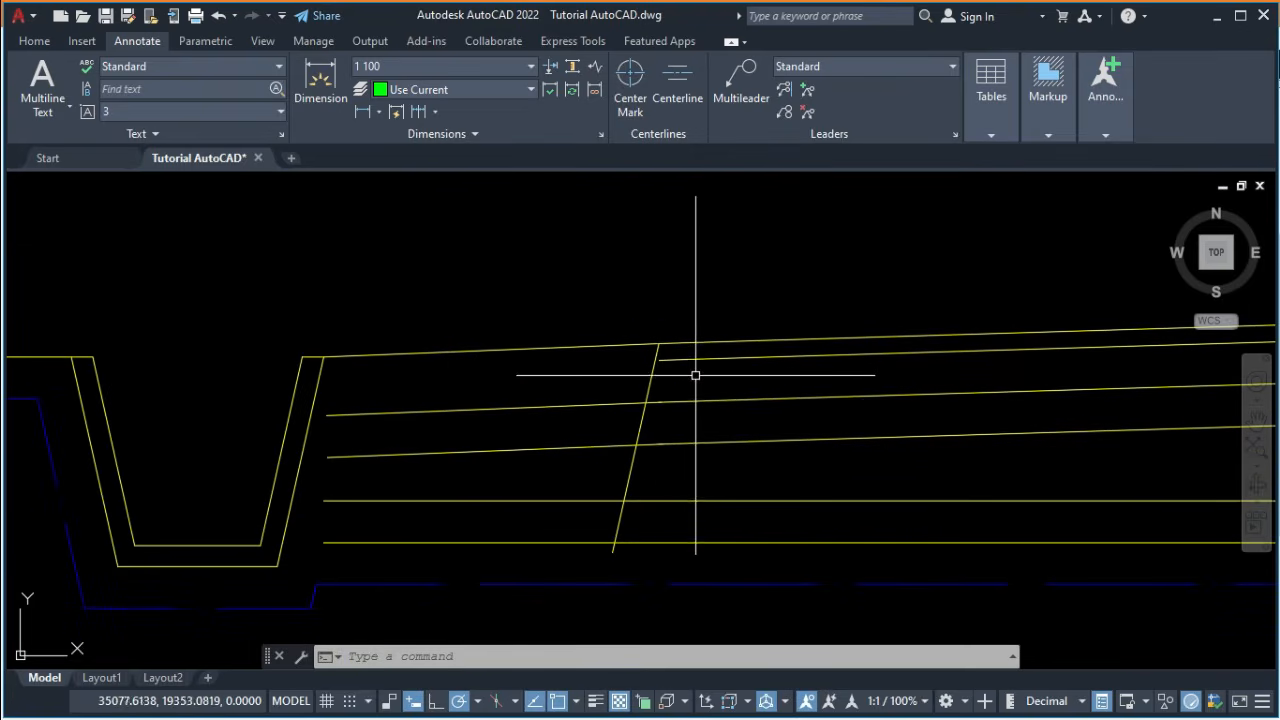
pyautogui.press('Return')
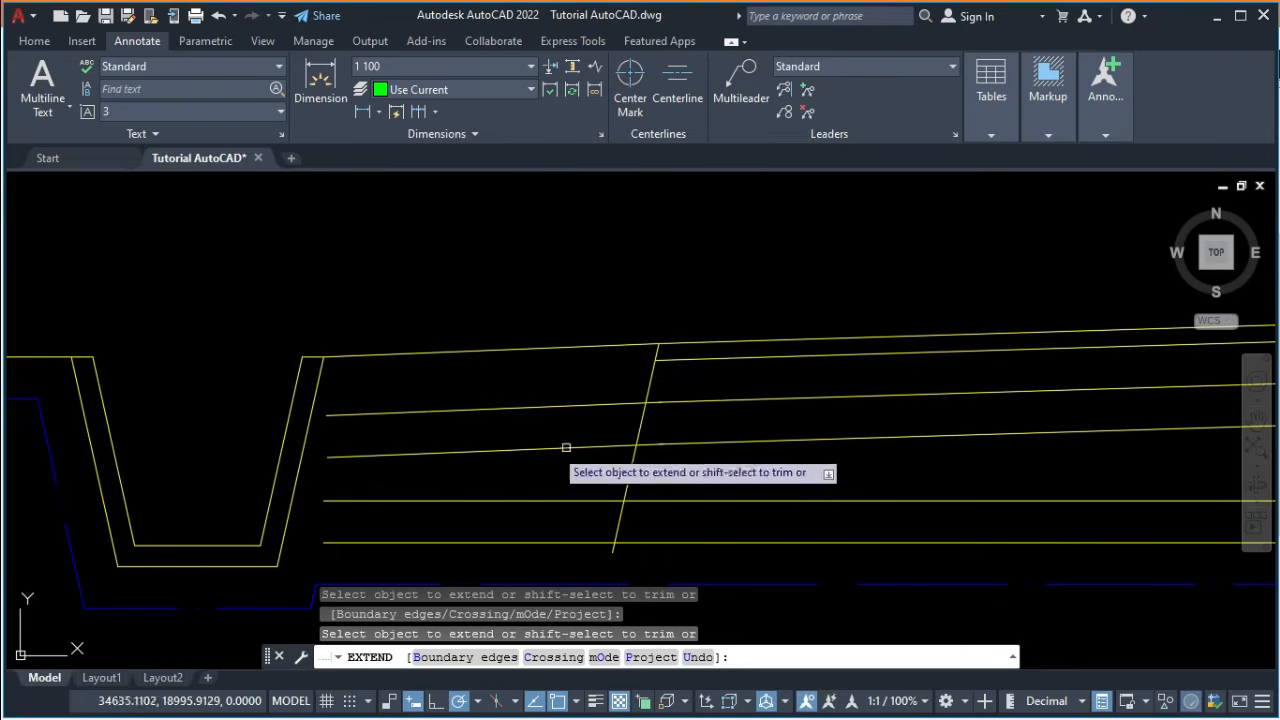
pyautogui.click(330, 417)
pyautogui.click(340, 456)
pyautogui.click(333, 500)
pyautogui.click(332, 543)
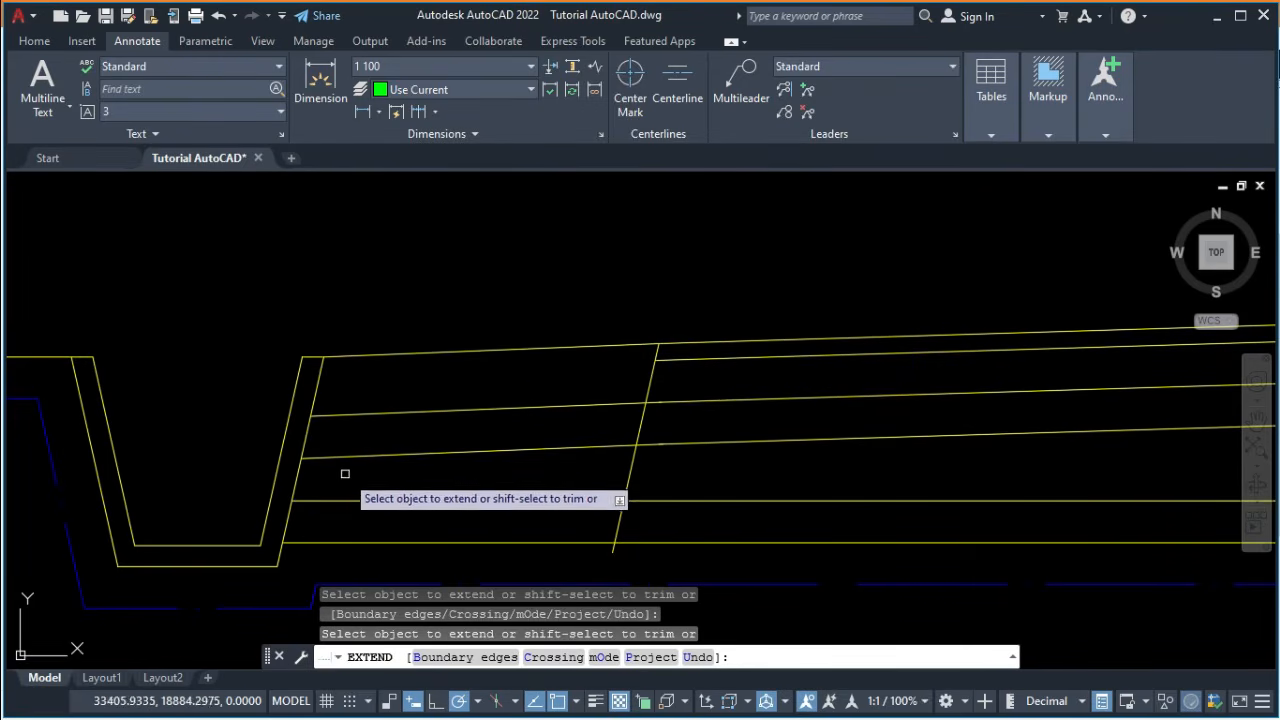
# Extend the right ends of the pavement layer lines to the sloped shoulder line and the right ditch's outer wall.
pyautogui.scroll(-4, 560, 395)
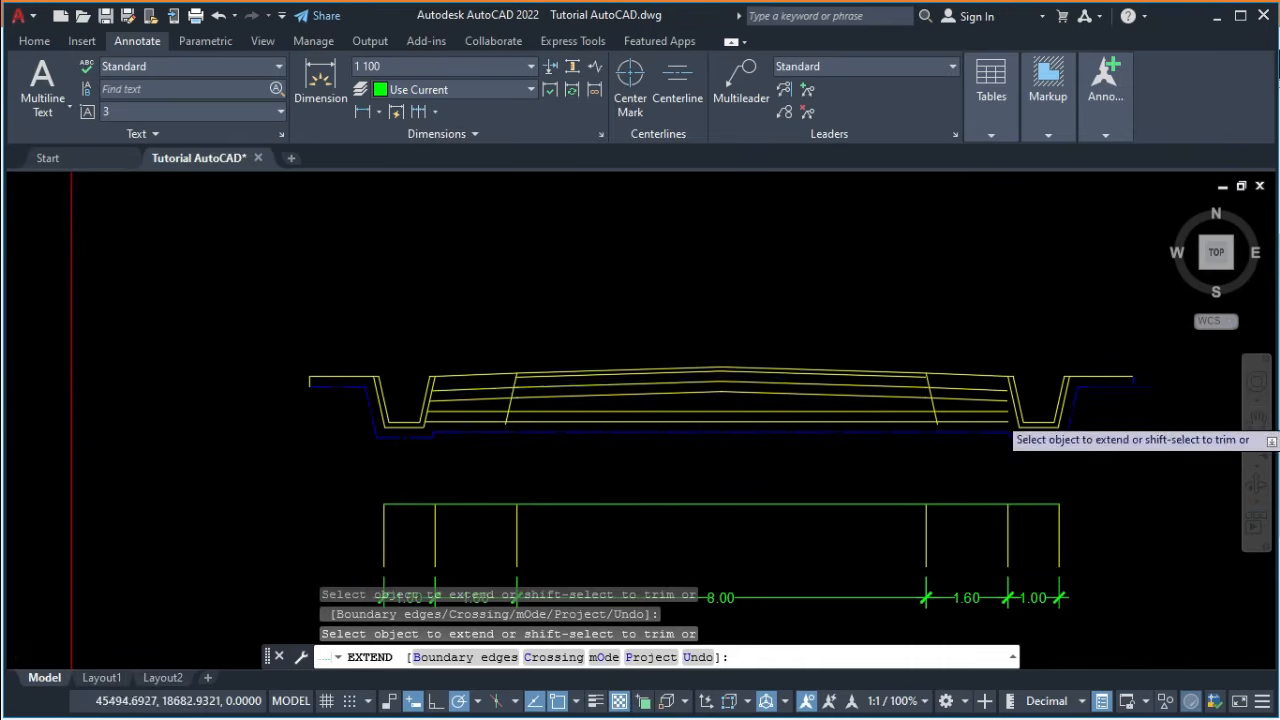
pyautogui.scroll(5, 1000, 415)
pyautogui.click(834, 354)
pyautogui.click(843, 396)
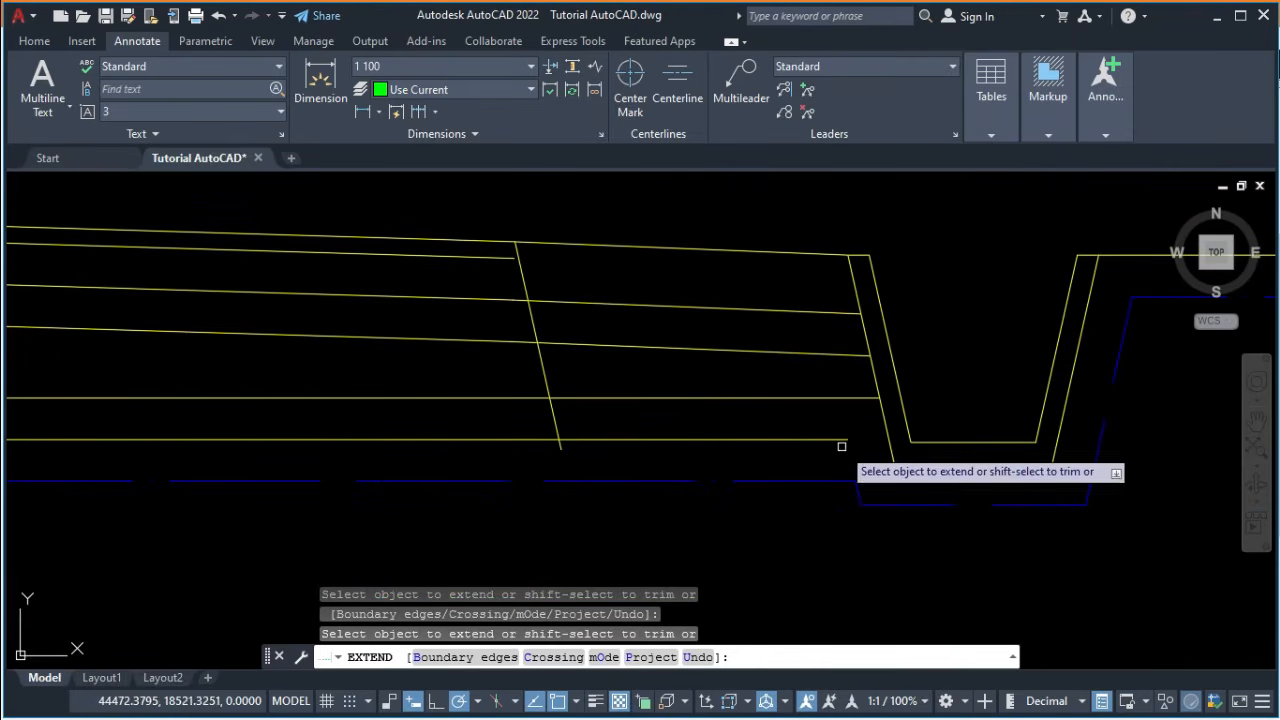
pyautogui.click(842, 440)
pyautogui.scroll(-2, 843, 437)
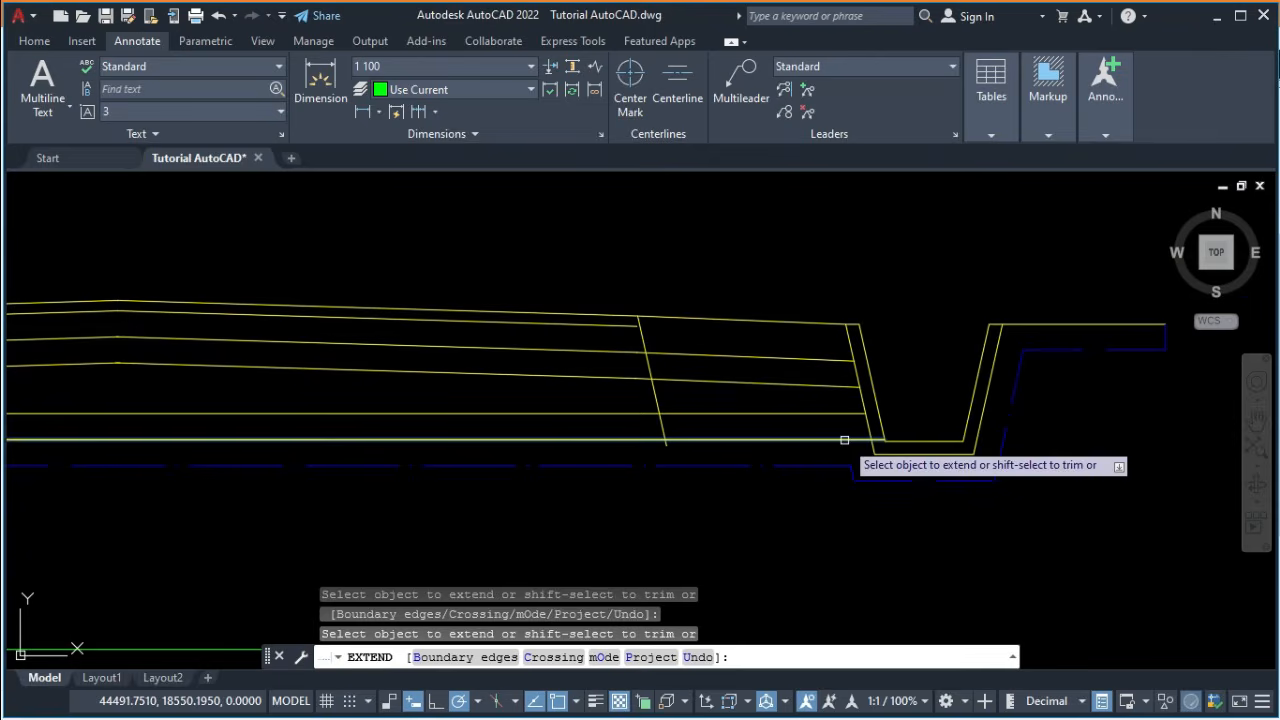
pyautogui.scroll(4, 657, 349)
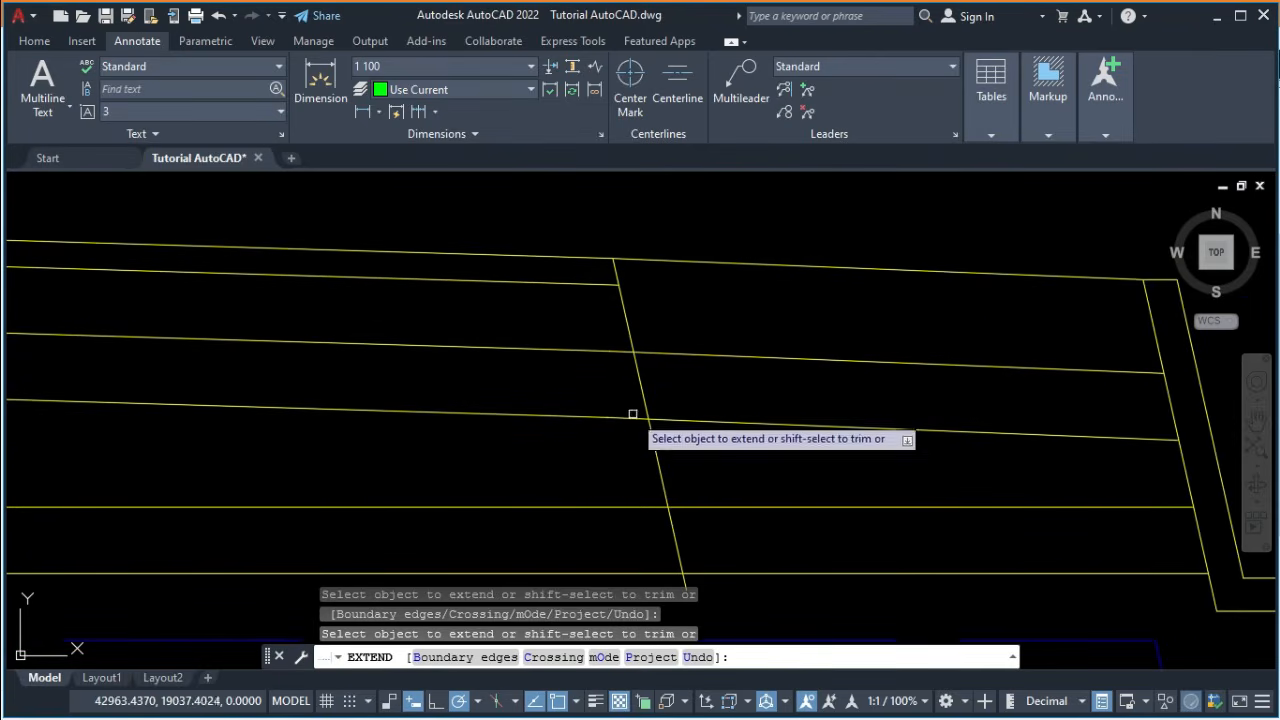
pyautogui.scroll(-2, 672, 368)
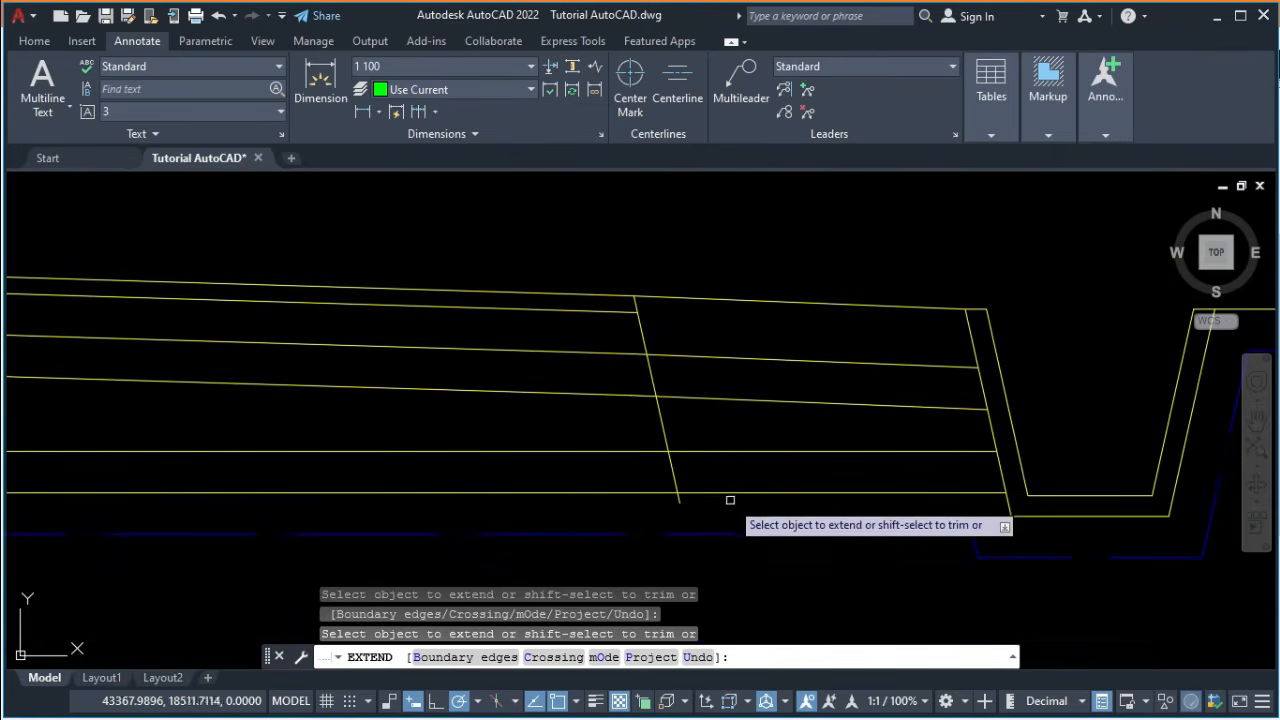
pyautogui.press('Escape')
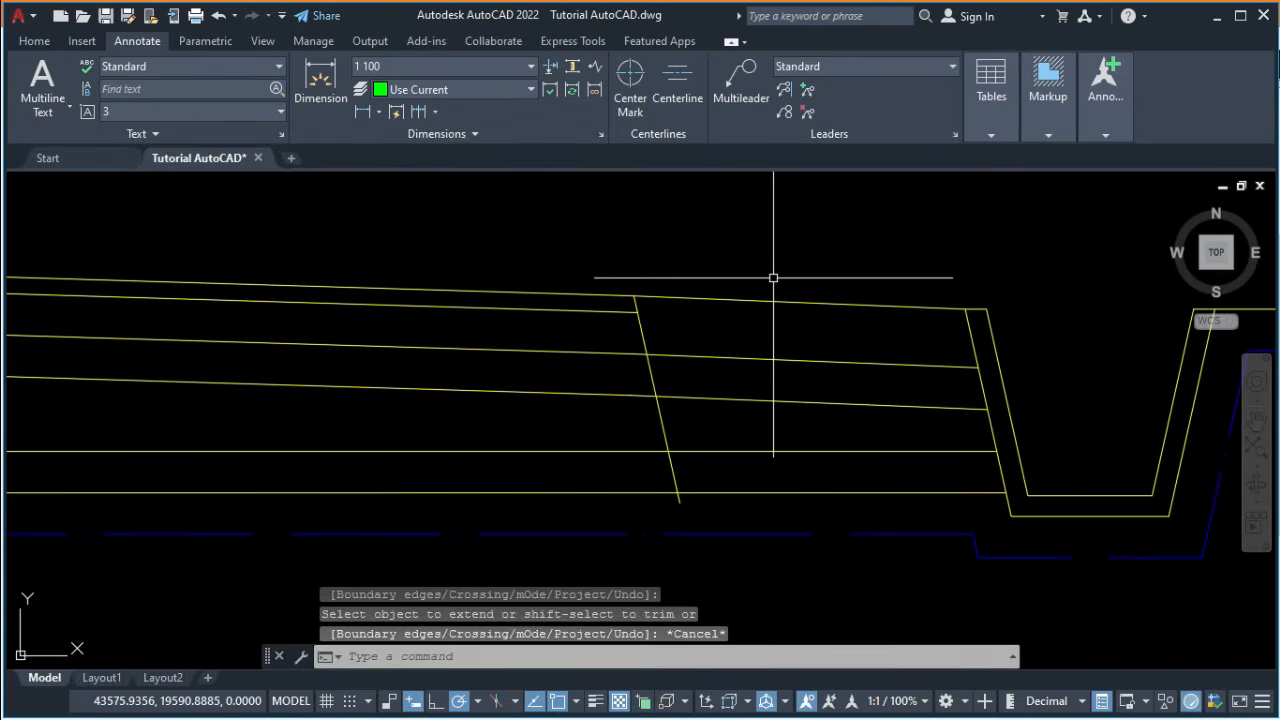
# Trim the lower ends of both sloped pavement edge lines that overshoot the lowest horizontal layer line.
pyautogui.write('Tr')
pyautogui.press('Return')
pyautogui.scroll(2, 663, 526)
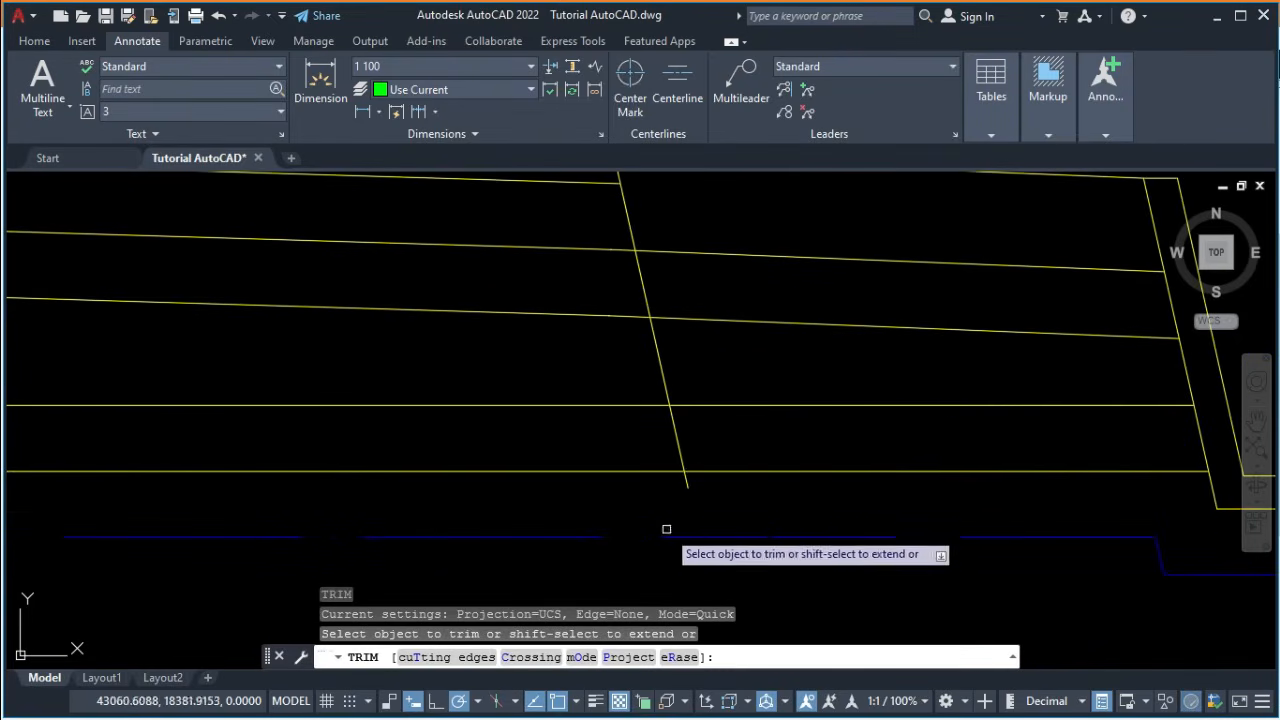
pyautogui.scroll(-3, 846, 434)
pyautogui.scroll(4, 357, 437)
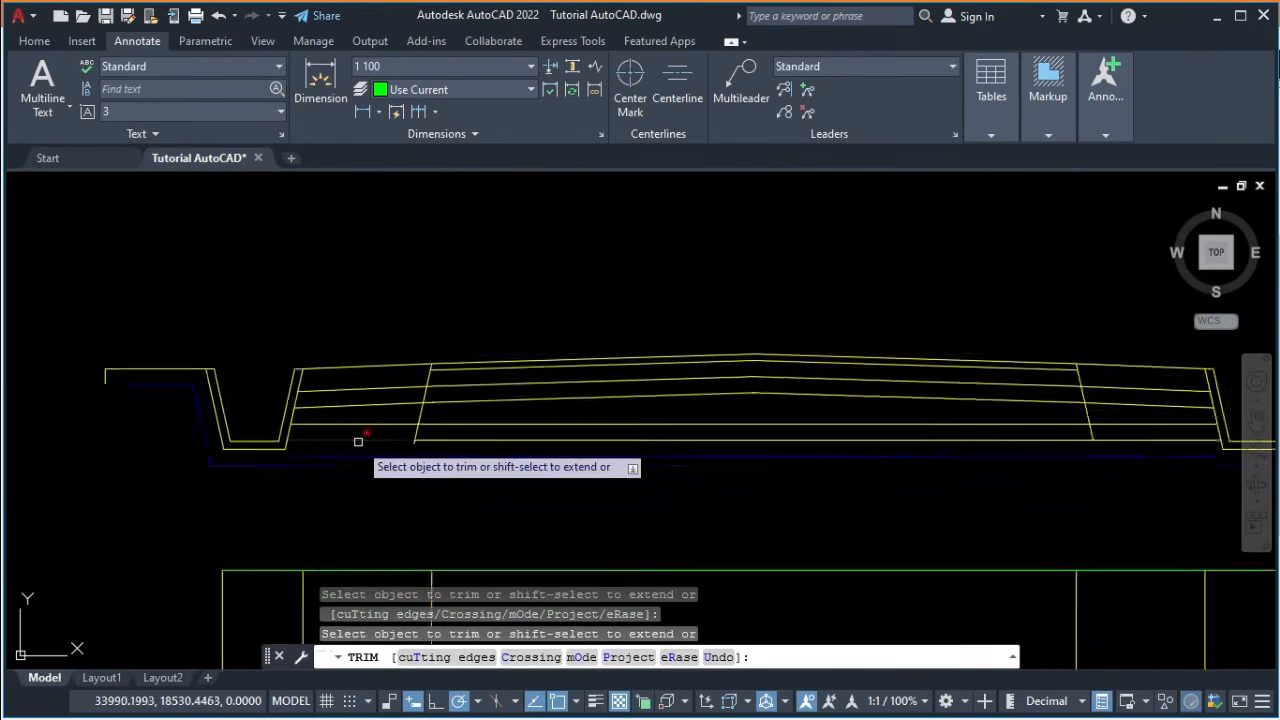
pyautogui.click(500, 447)
pyautogui.press('Return')
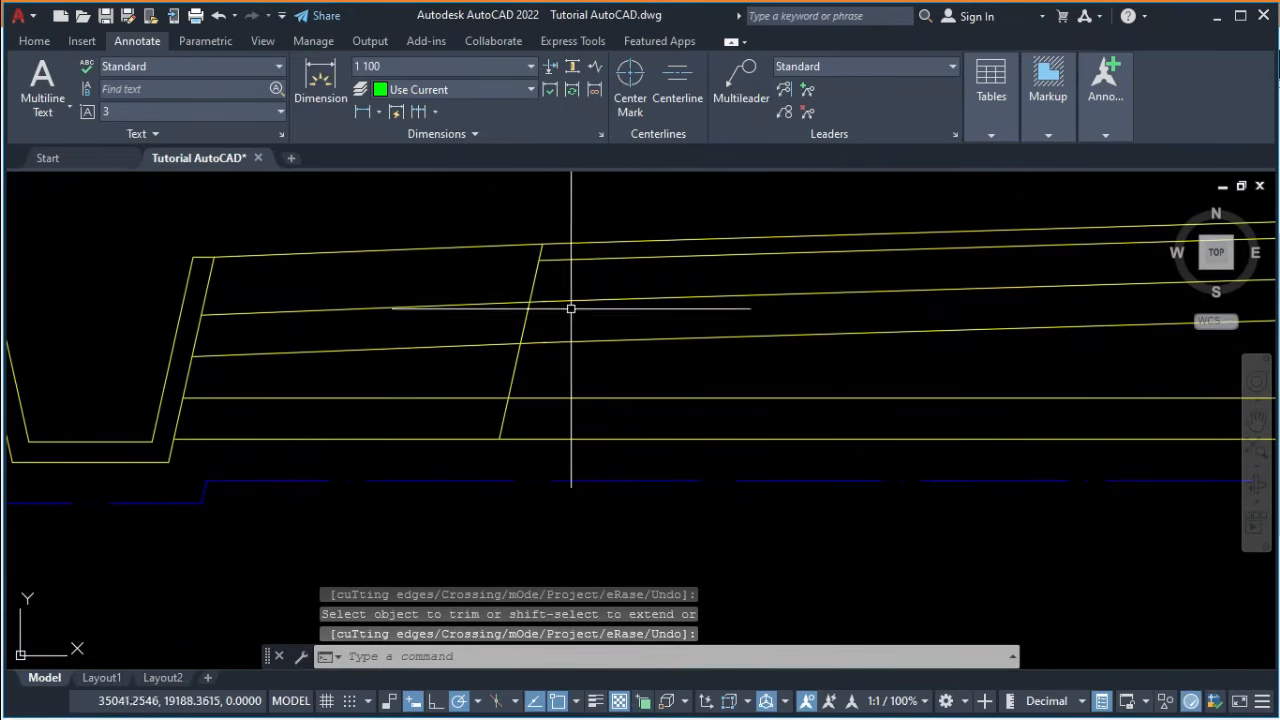
# Fillet the two cambered layer lines below the asphalt to their shoulder segments at the left pavement edge.
pyautogui.write('F')
pyautogui.press('Return')
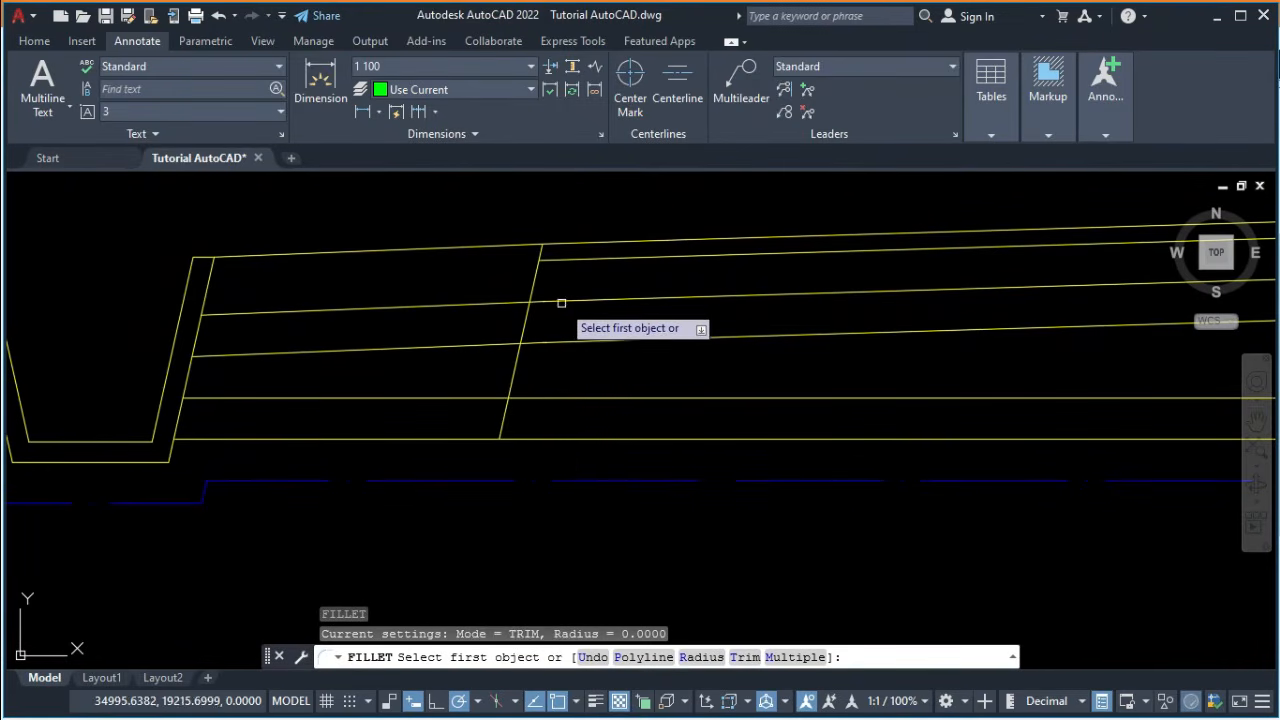
pyautogui.click(560, 301)
pyautogui.click(438, 306)
pyautogui.write('F')
pyautogui.press('Return')
pyautogui.click(559, 344)
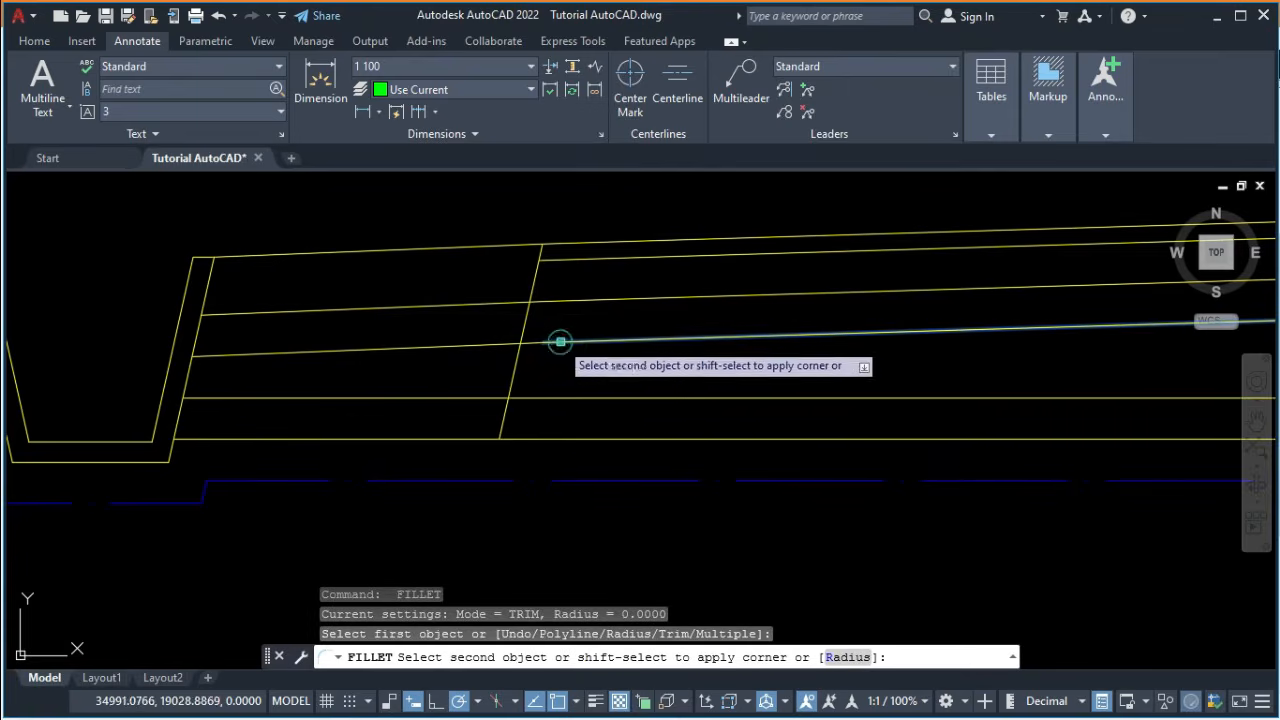
pyautogui.click(497, 344)
# Try to fillet the upper horizontal layer line across the left sloped pavement edge.
pyautogui.write('F')
pyautogui.press('Return')
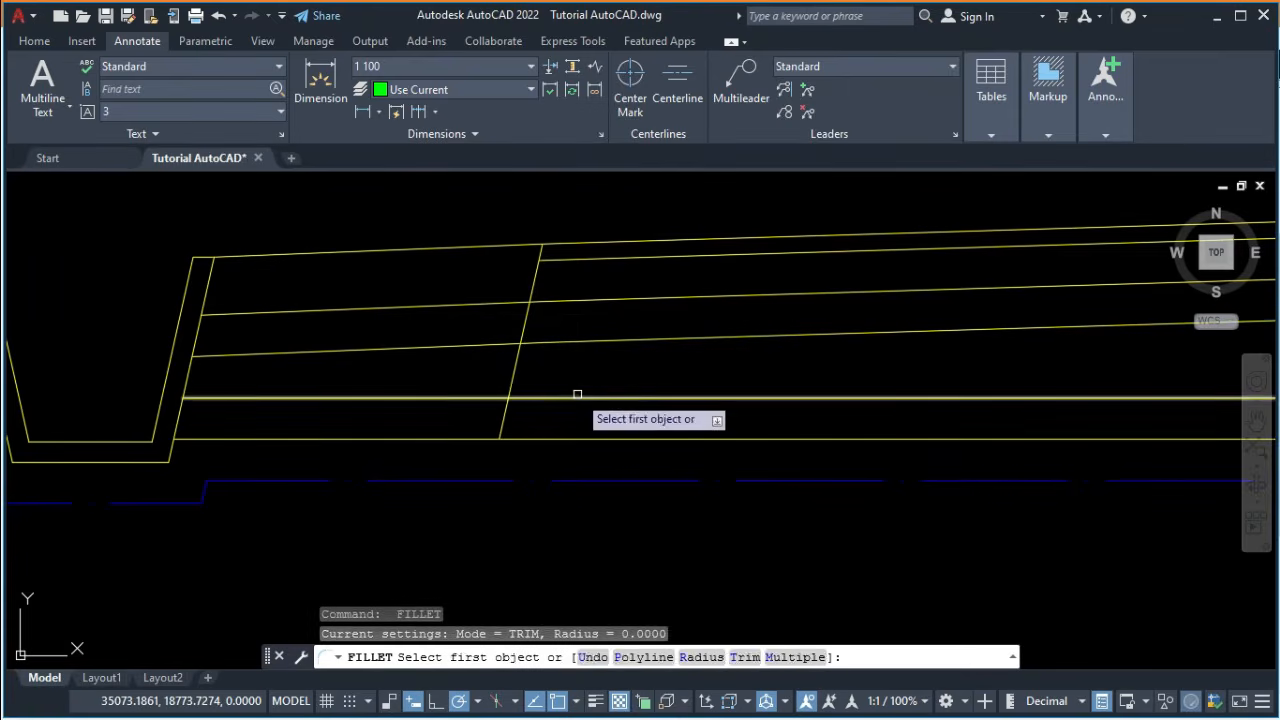
pyautogui.click(577, 397)
pyautogui.click(490, 397)
# Fillet the two cambered layer lines below the asphalt to their shoulder segments at the right pavement edge.
pyautogui.scroll(-4, 432, 366)
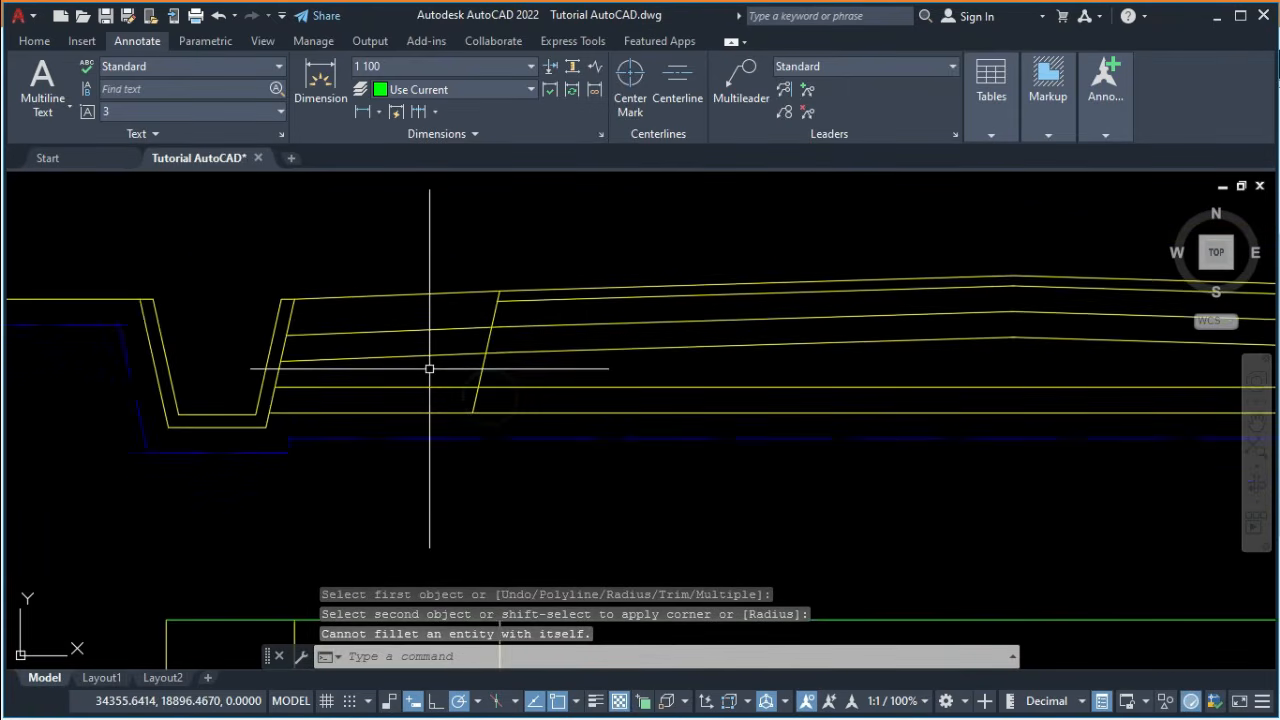
pyautogui.moveTo(663, 366); pyautogui.dragTo(386, 408, button='middle')
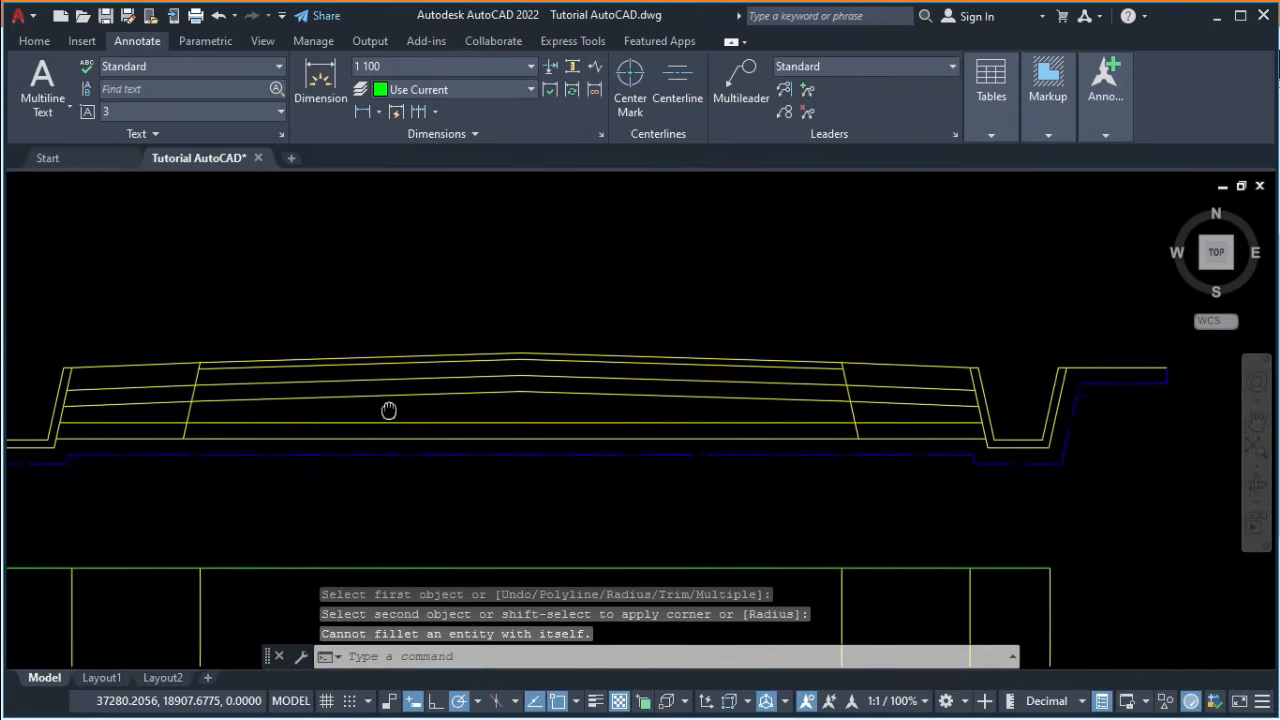
pyautogui.scroll(2, 851, 406)
pyautogui.scroll(2, 852, 406)
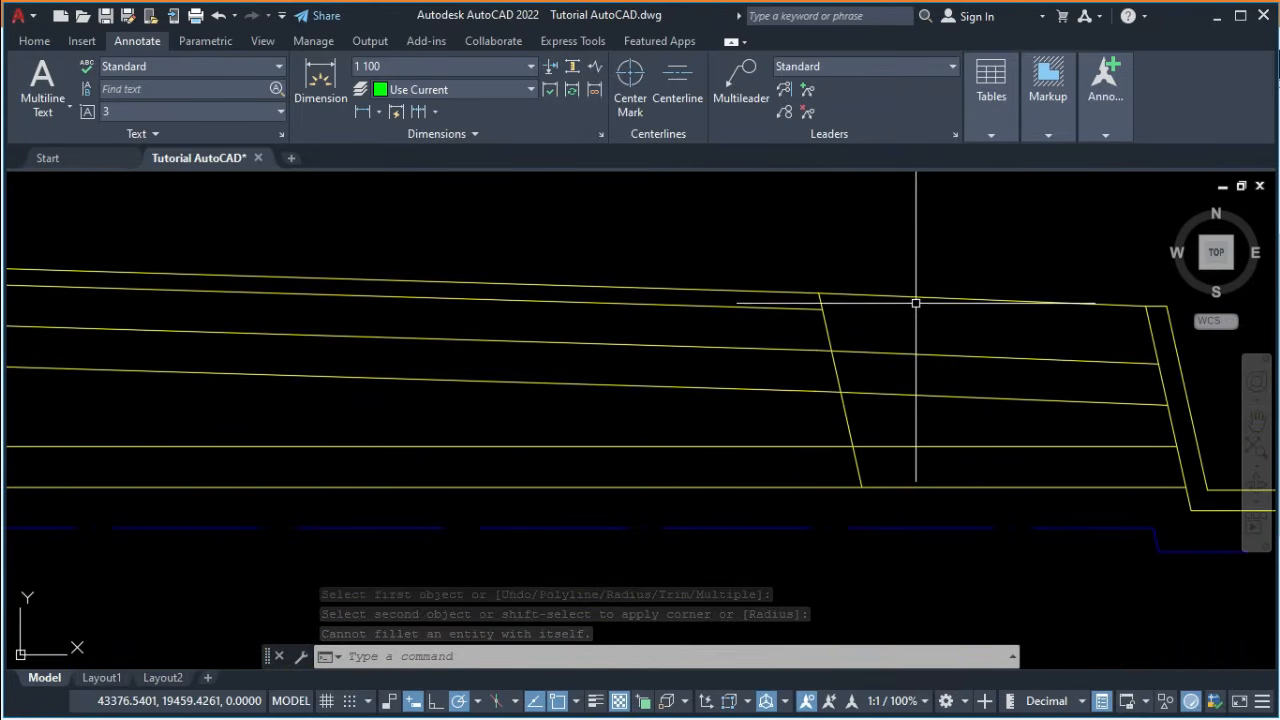
pyautogui.write('F')
pyautogui.press('Return')
pyautogui.click(882, 350)
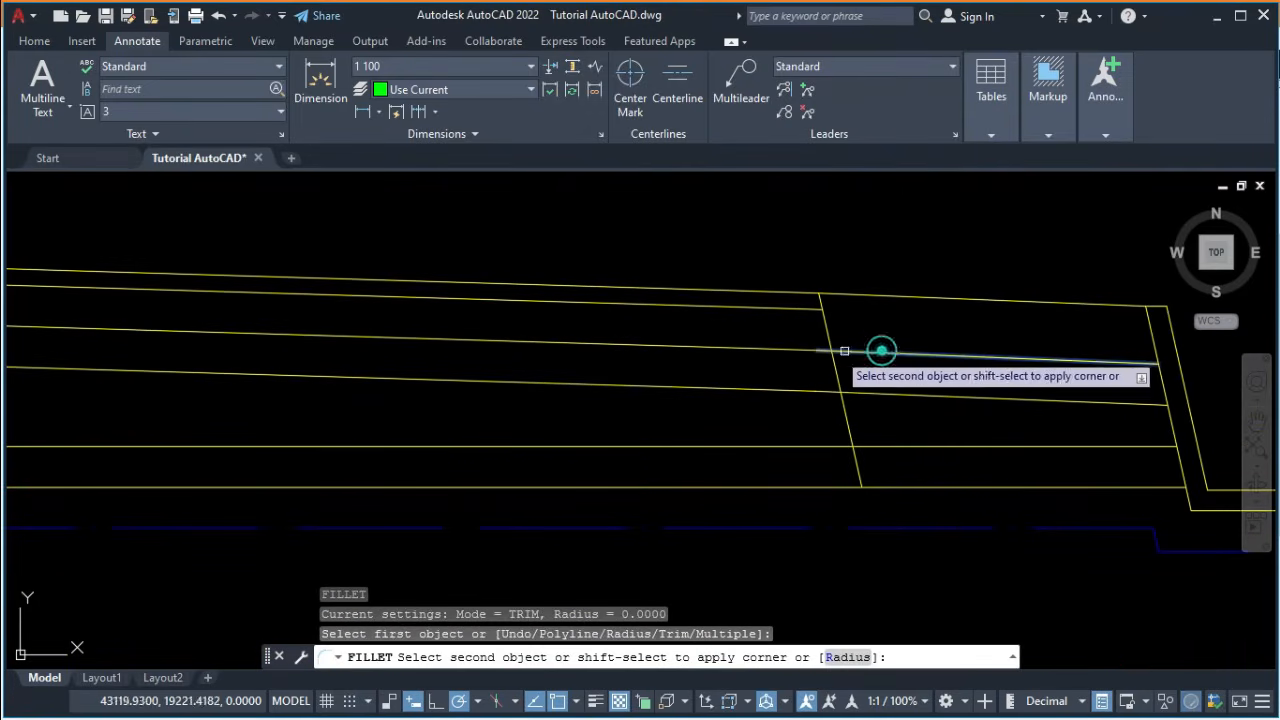
pyautogui.click(786, 354)
pyautogui.press('Return')
pyautogui.click(892, 396)
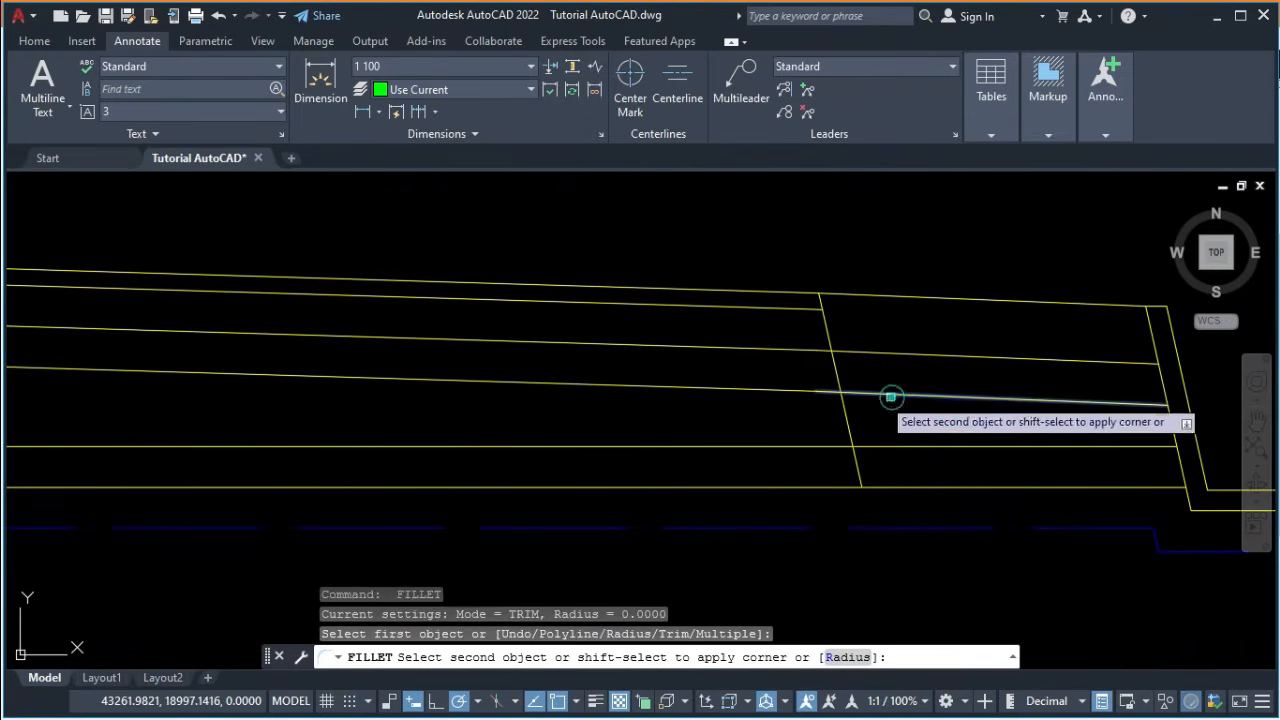
pyautogui.click(803, 390)
pyautogui.press('Escape')
pyautogui.scroll(-4, 851, 317)
pyautogui.moveTo(737, 189); pyautogui.dragTo(827, 341, button='middle')
pyautogui.scroll(-2, 805, 310)
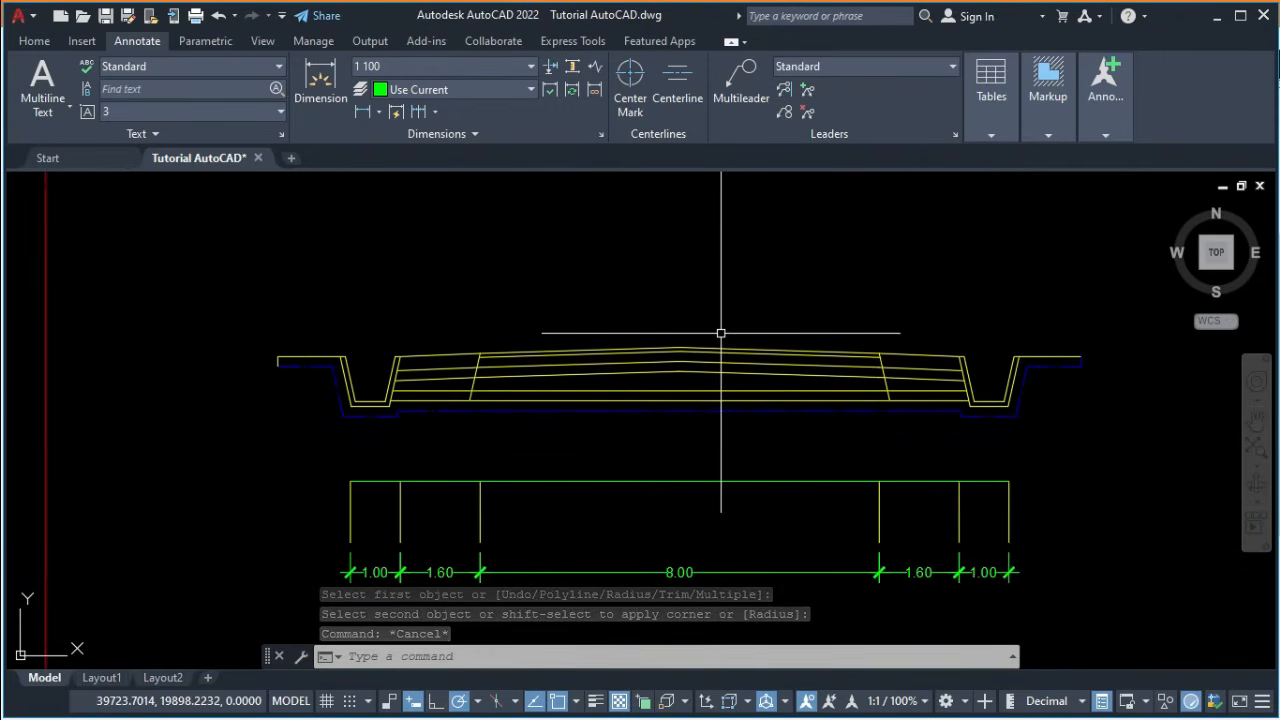
# Hatch the thin asphalt layer on top of the carriageway with the SOLID pattern.
pyautogui.scroll(2, 662, 284)
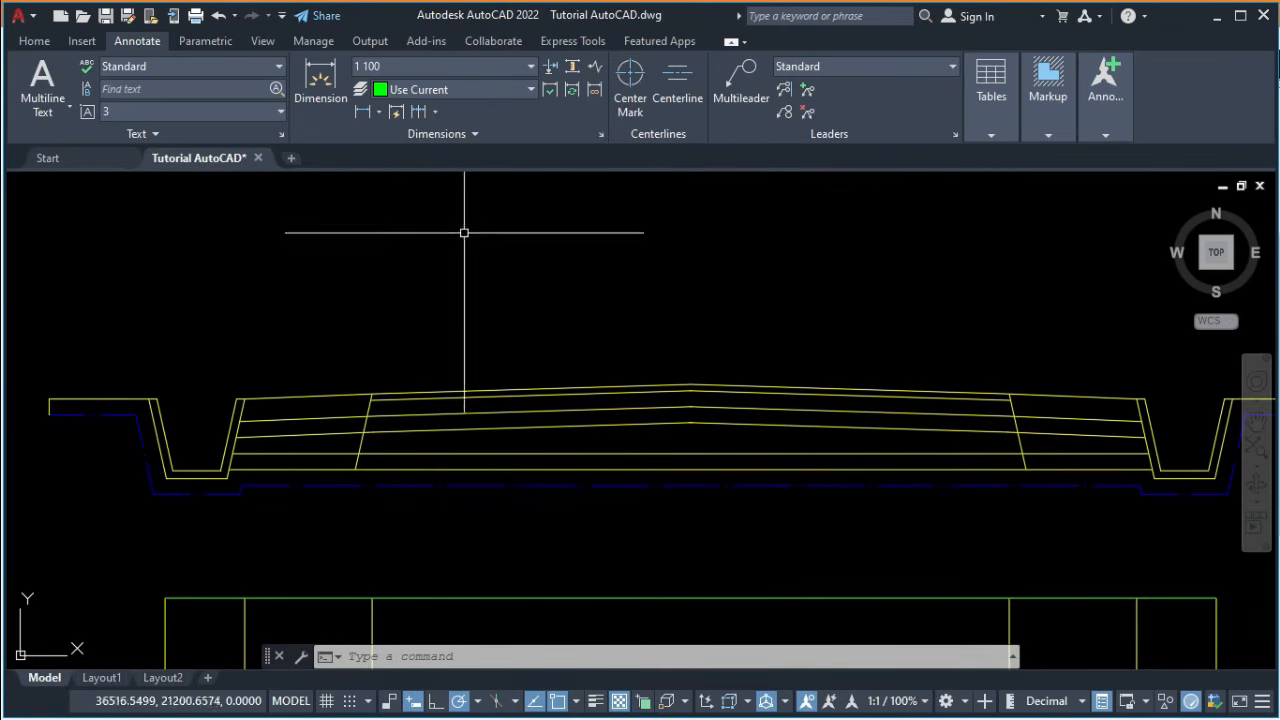
pyautogui.click(35, 41)
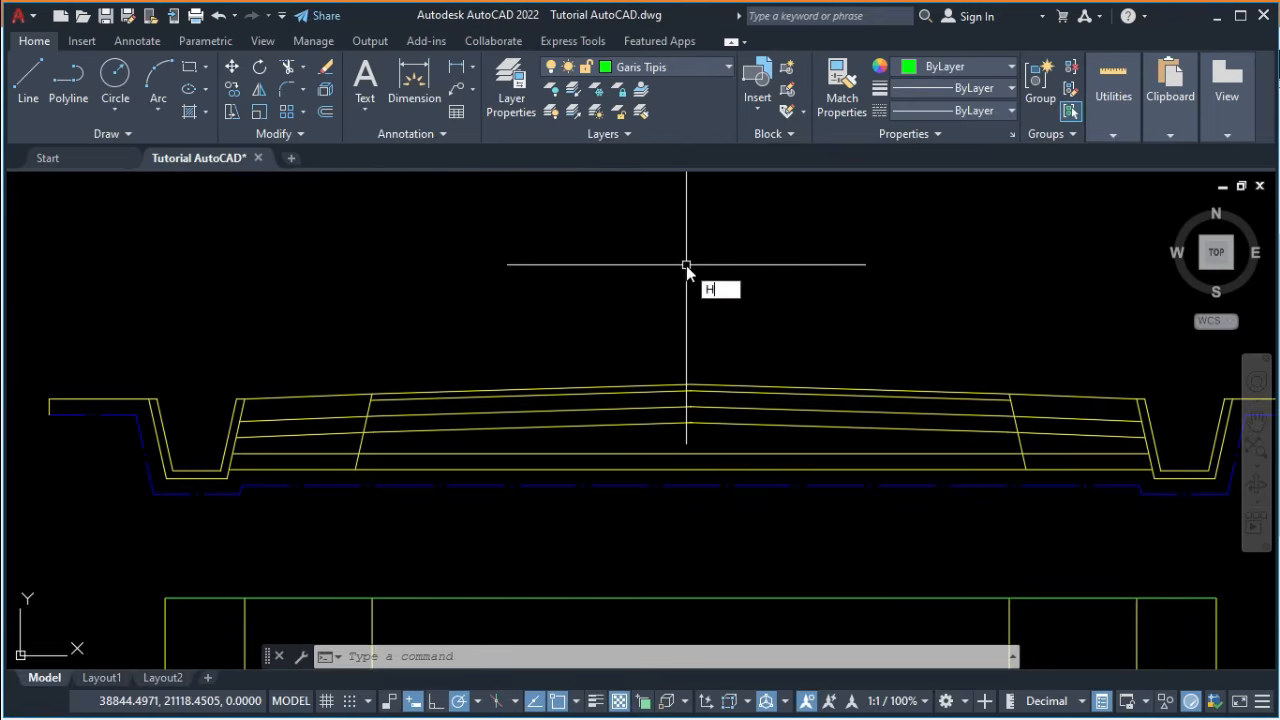
pyautogui.write('h')
pyautogui.press('Return')
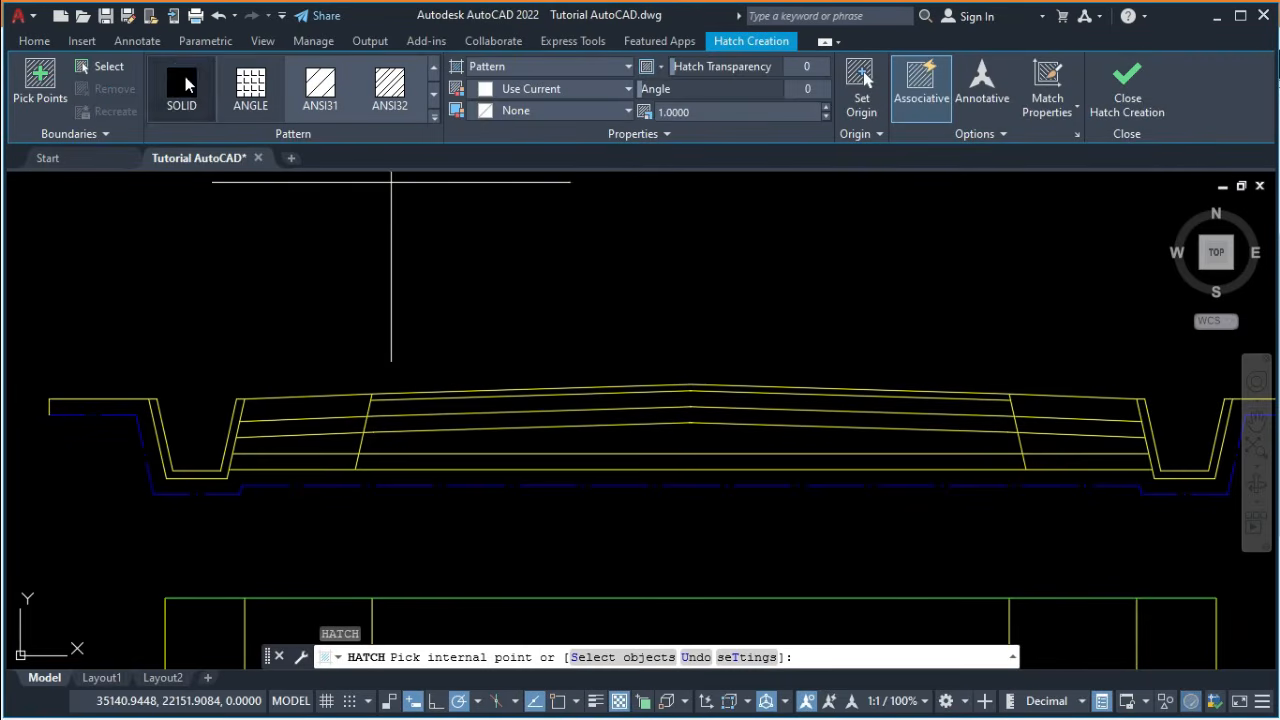
pyautogui.click(183, 80)
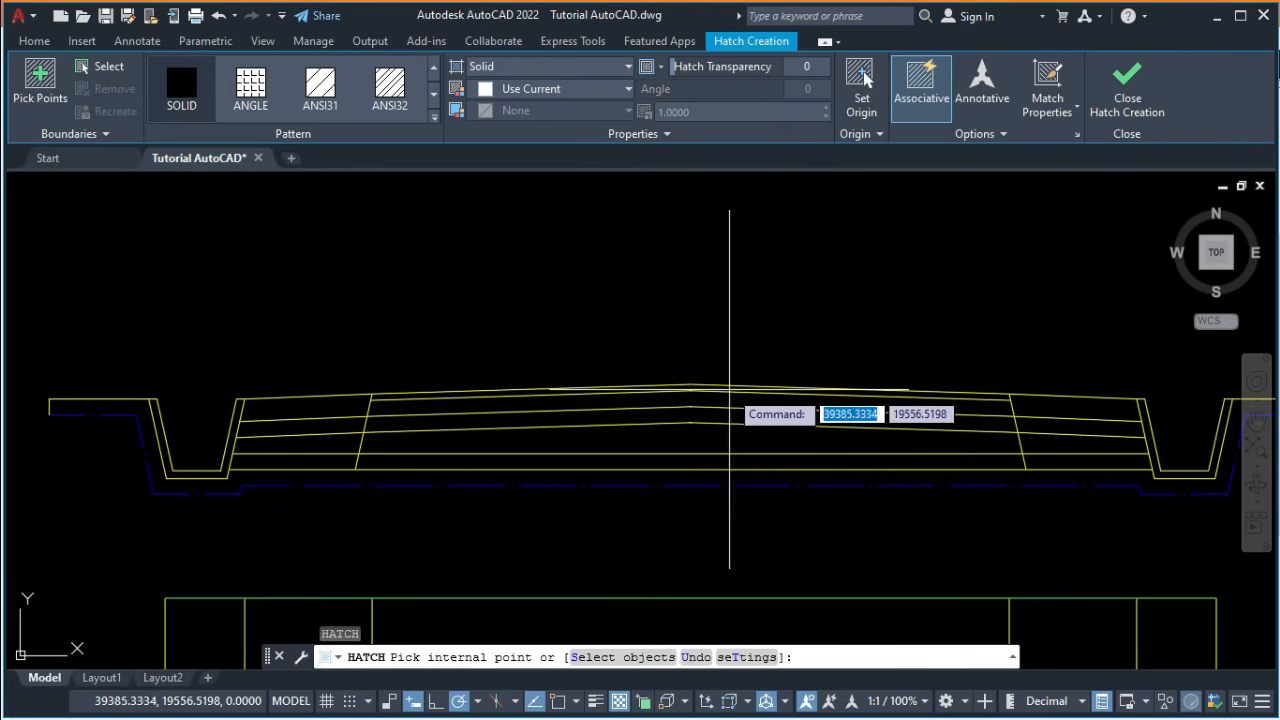
pyautogui.click(697, 387)
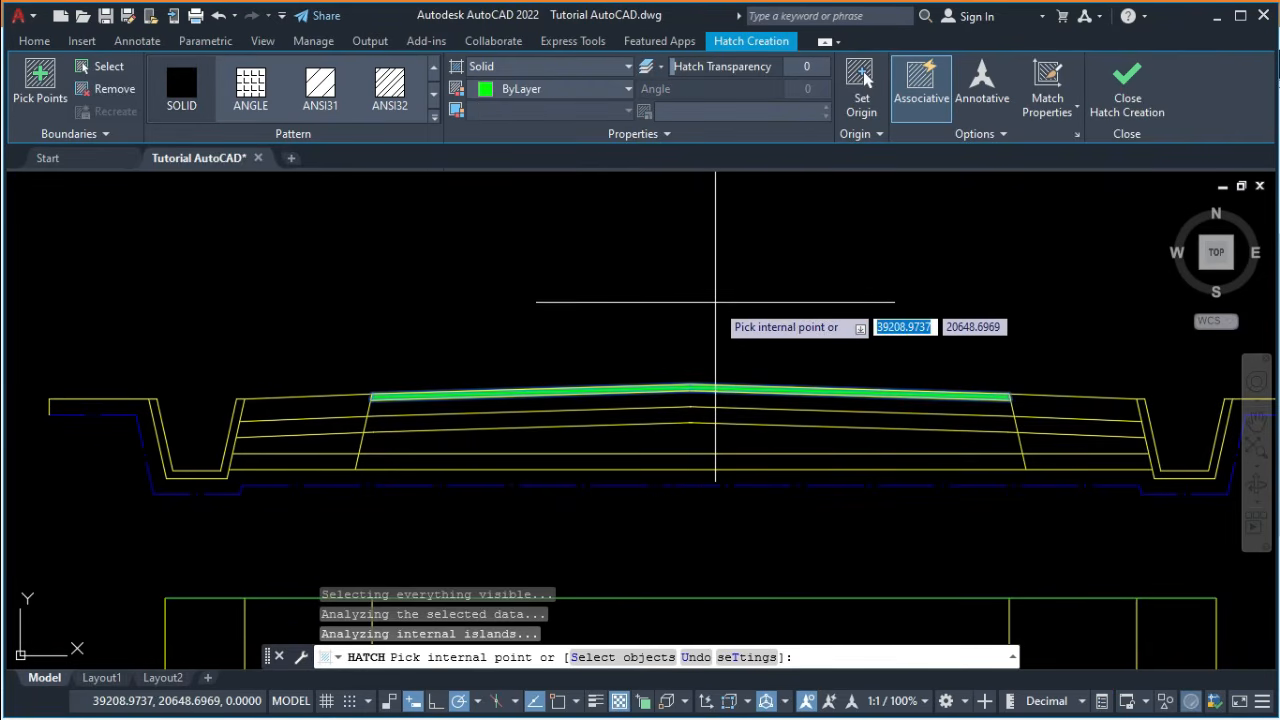
pyautogui.press('Escape')
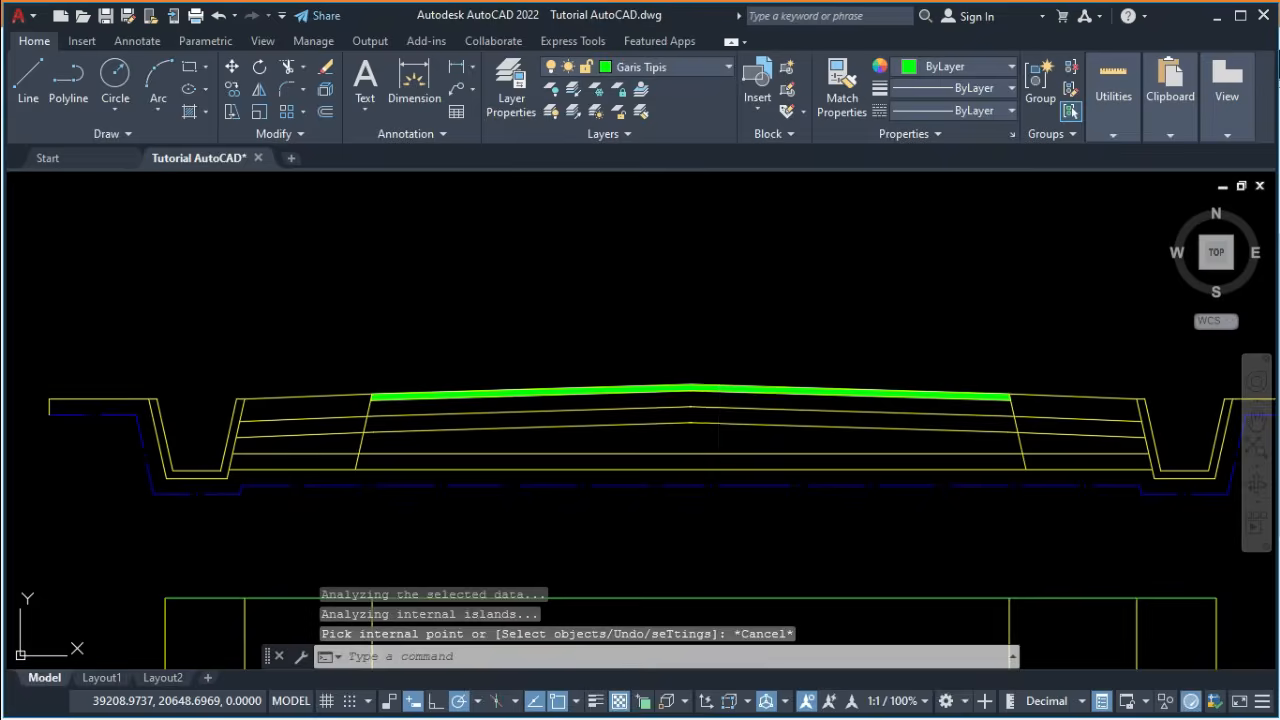
# Check the reference drawing in Foxit PDF Reader and hatch the layer directly below the asphalt with ANSI31 at a 45-degree angle.
pyautogui.hotkey('alt', 'Tab')
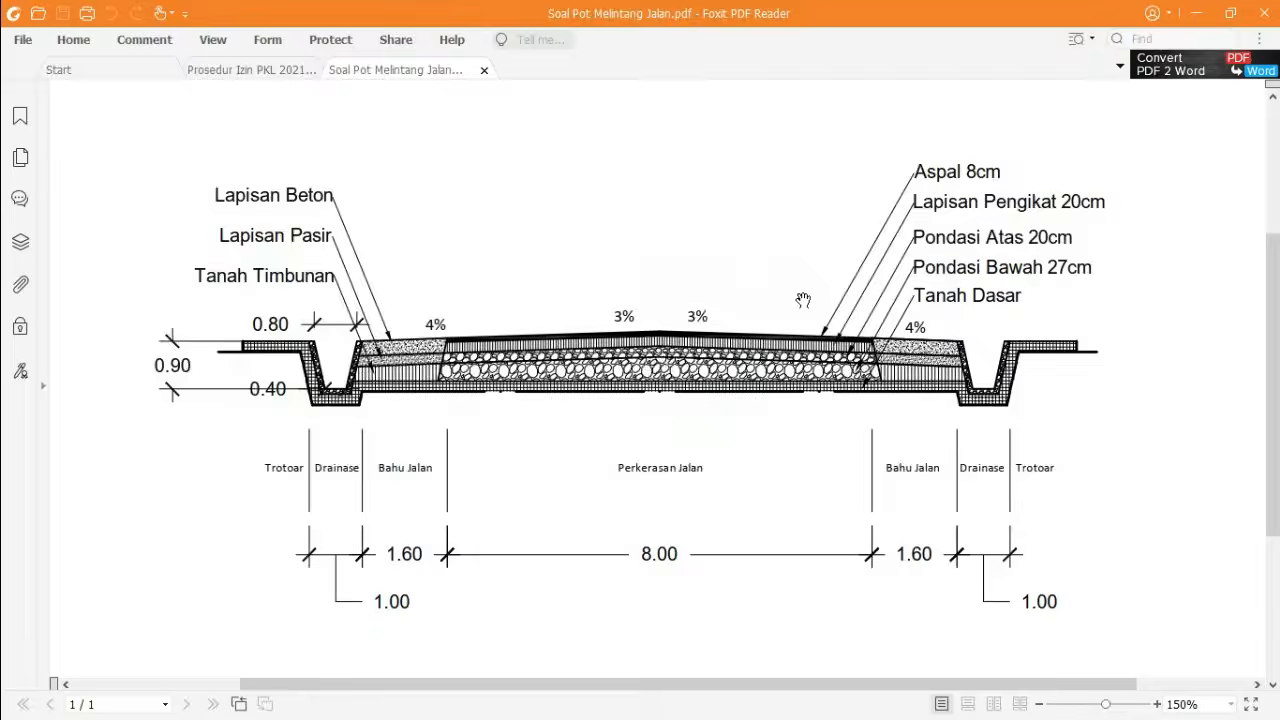
pyautogui.hotkey('alt', 'Tab')
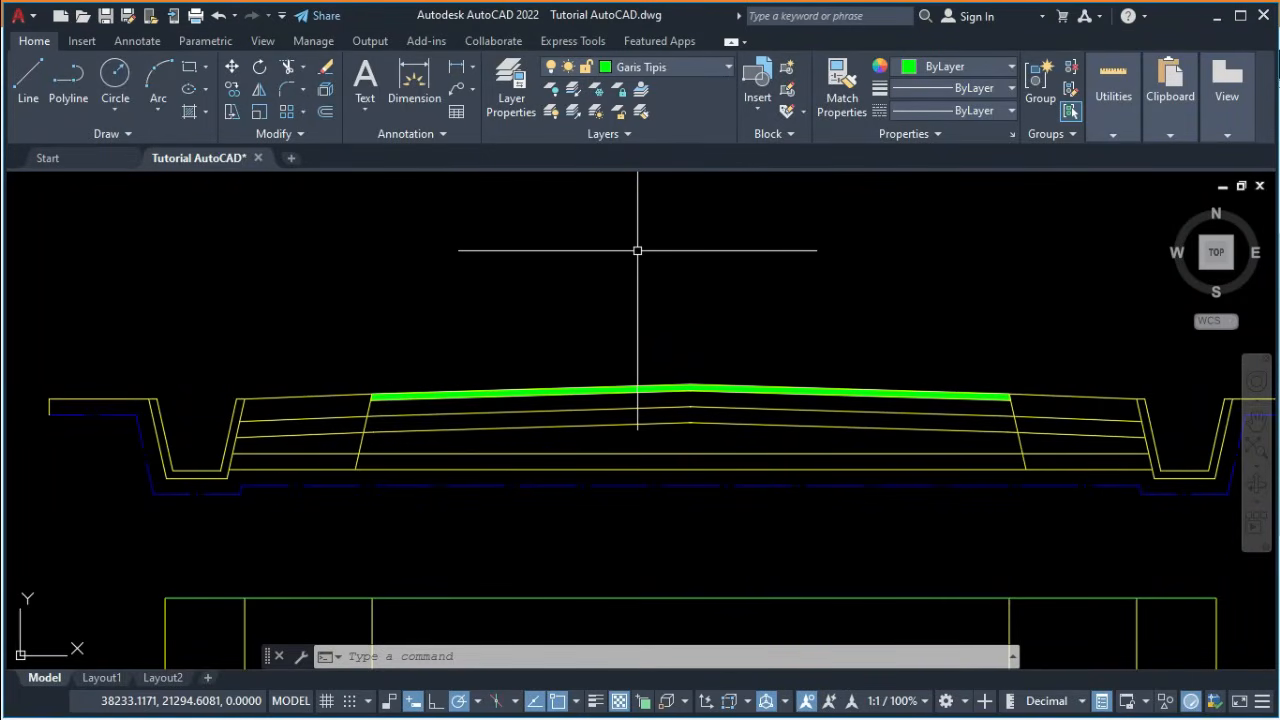
pyautogui.write('H')
pyautogui.press('Return')
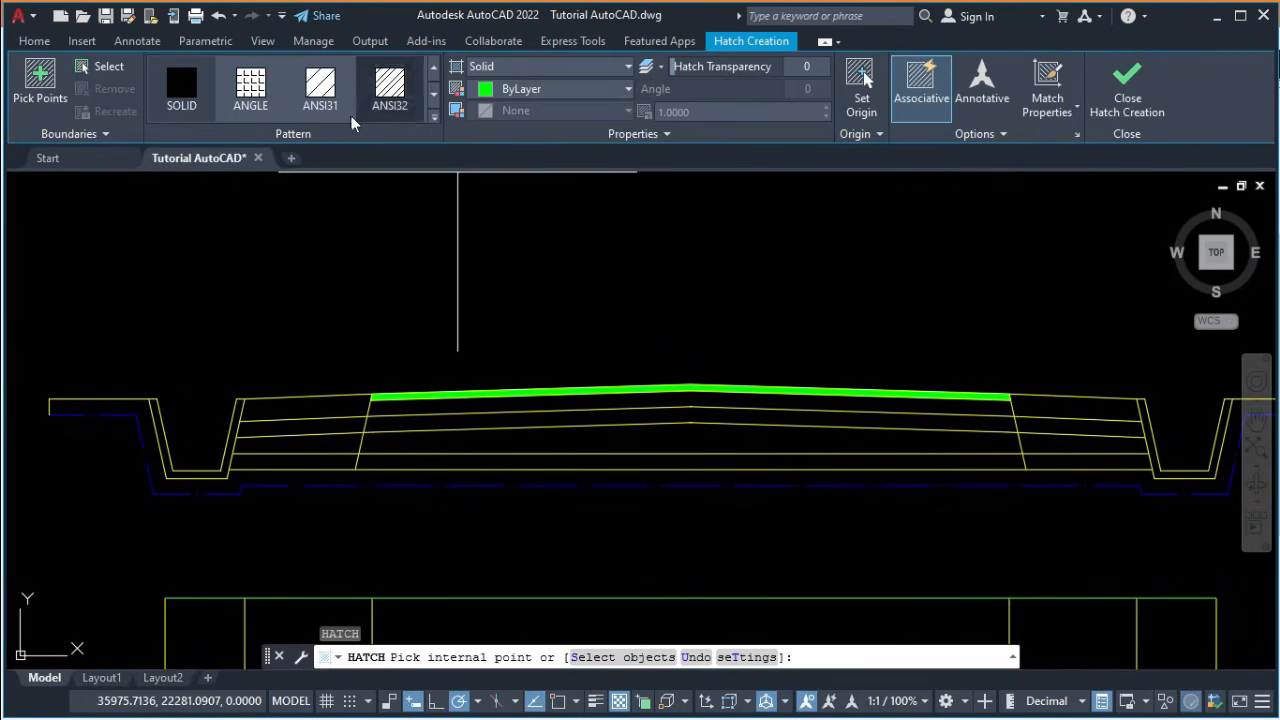
pyautogui.click(322, 90)
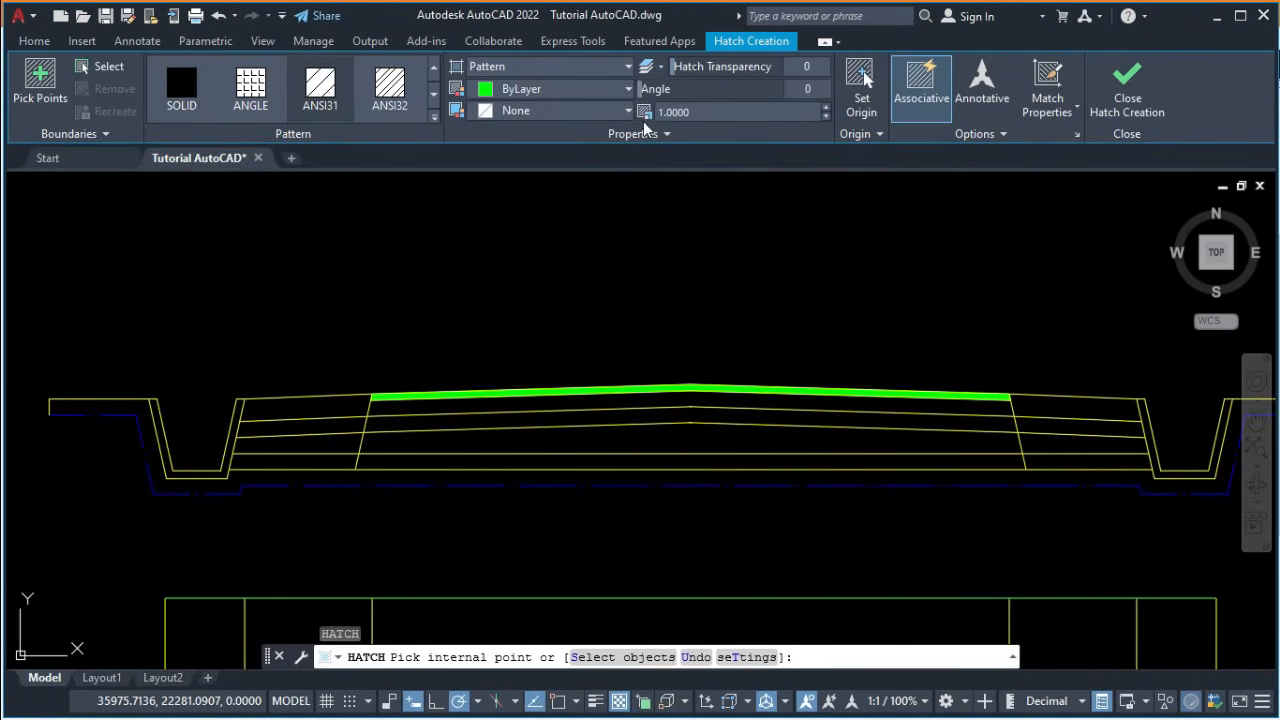
pyautogui.click(816, 89)
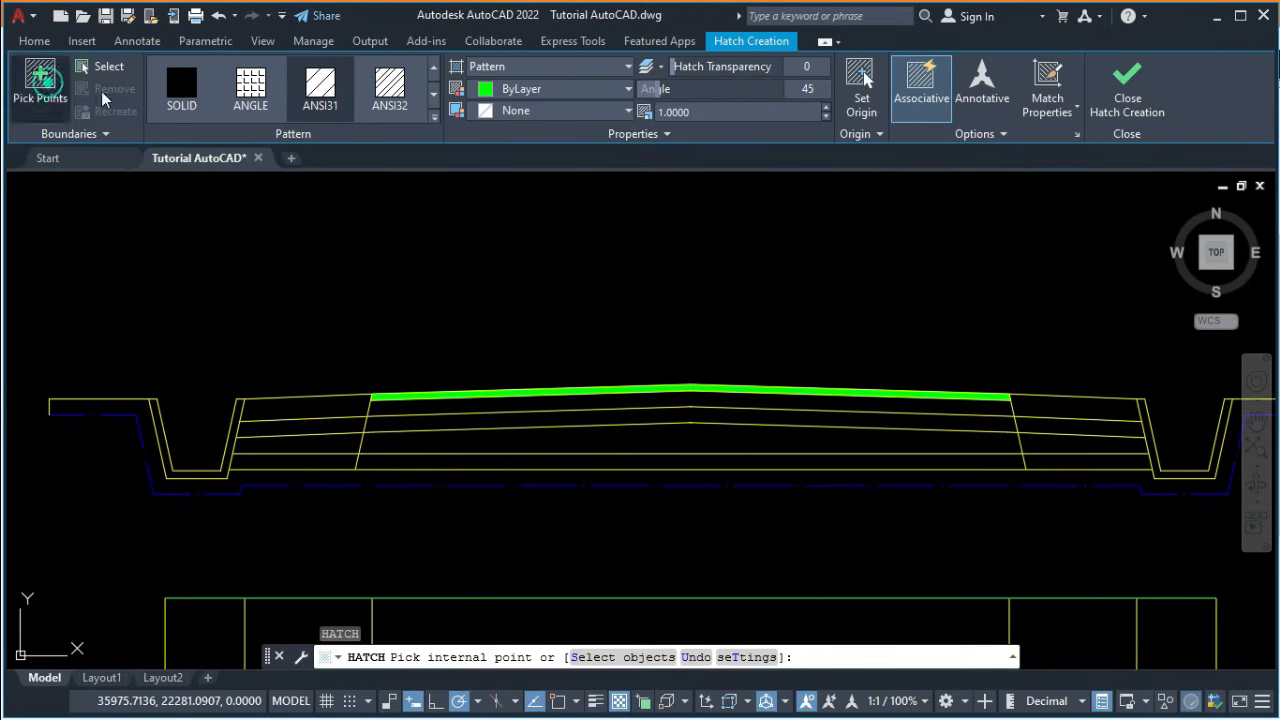
pyautogui.click(40, 80)
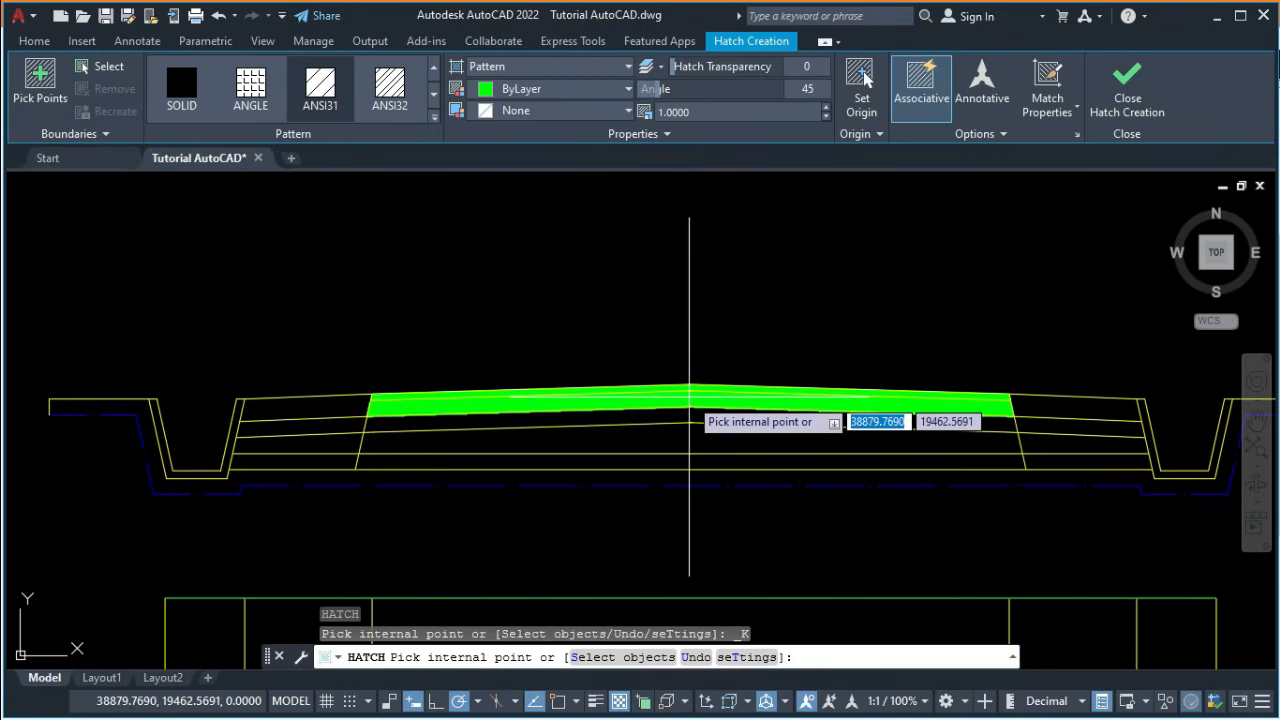
pyautogui.click(689, 393)
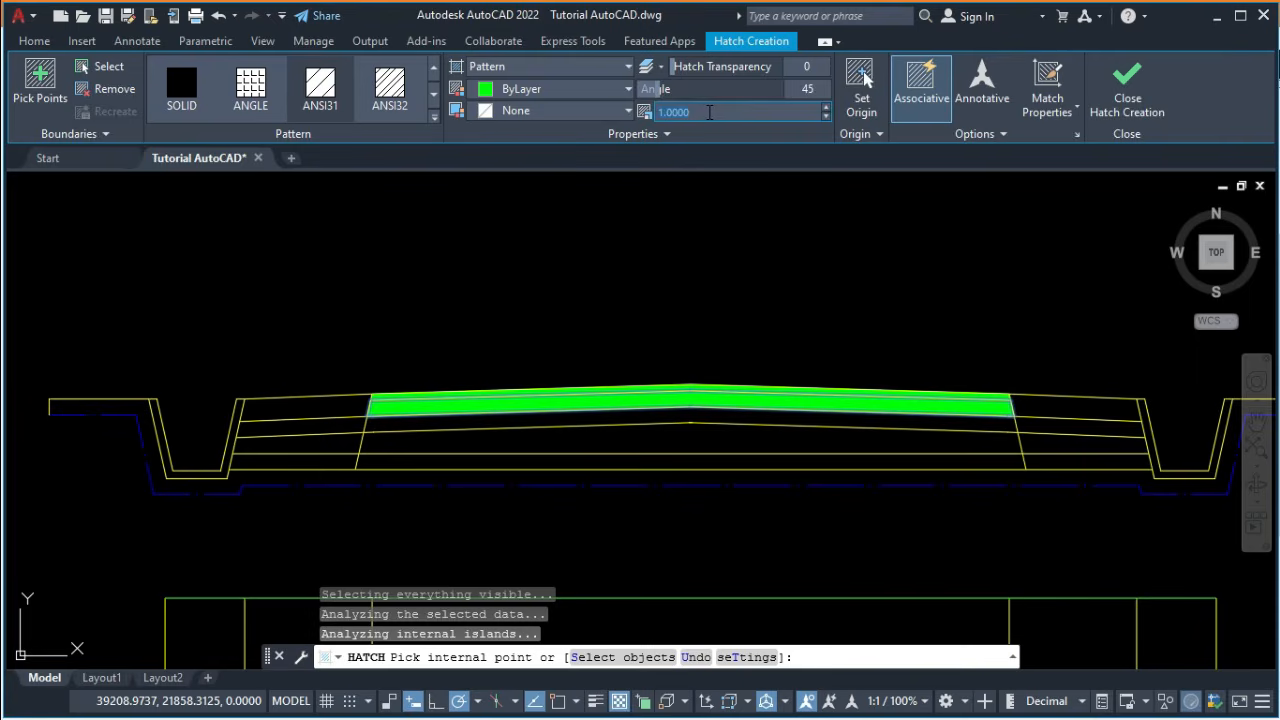
# Set the pattern scale of the ANSI31 hatch to 20.
pyautogui.click(709, 112)
pyautogui.write('20')
pyautogui.press('Return')
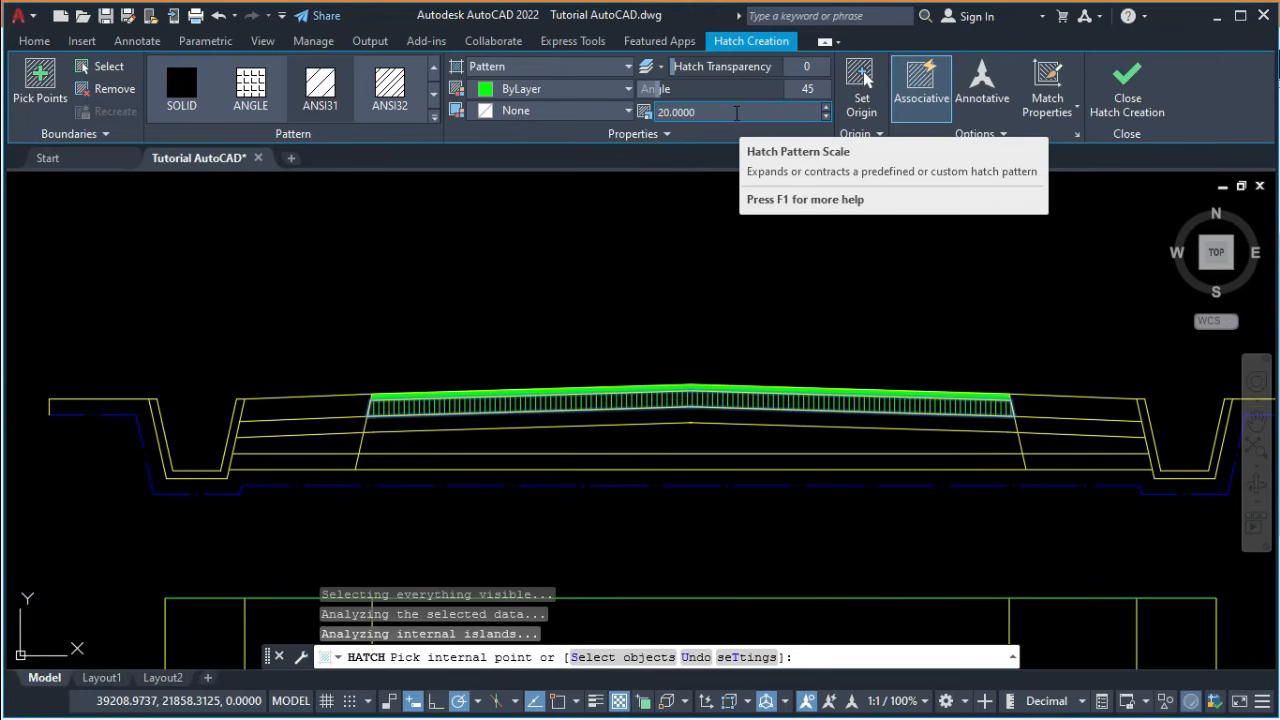
# Set the pattern scale of the ANSI31 hatch to 30 and finish the hatch.
pyautogui.click(735, 112)
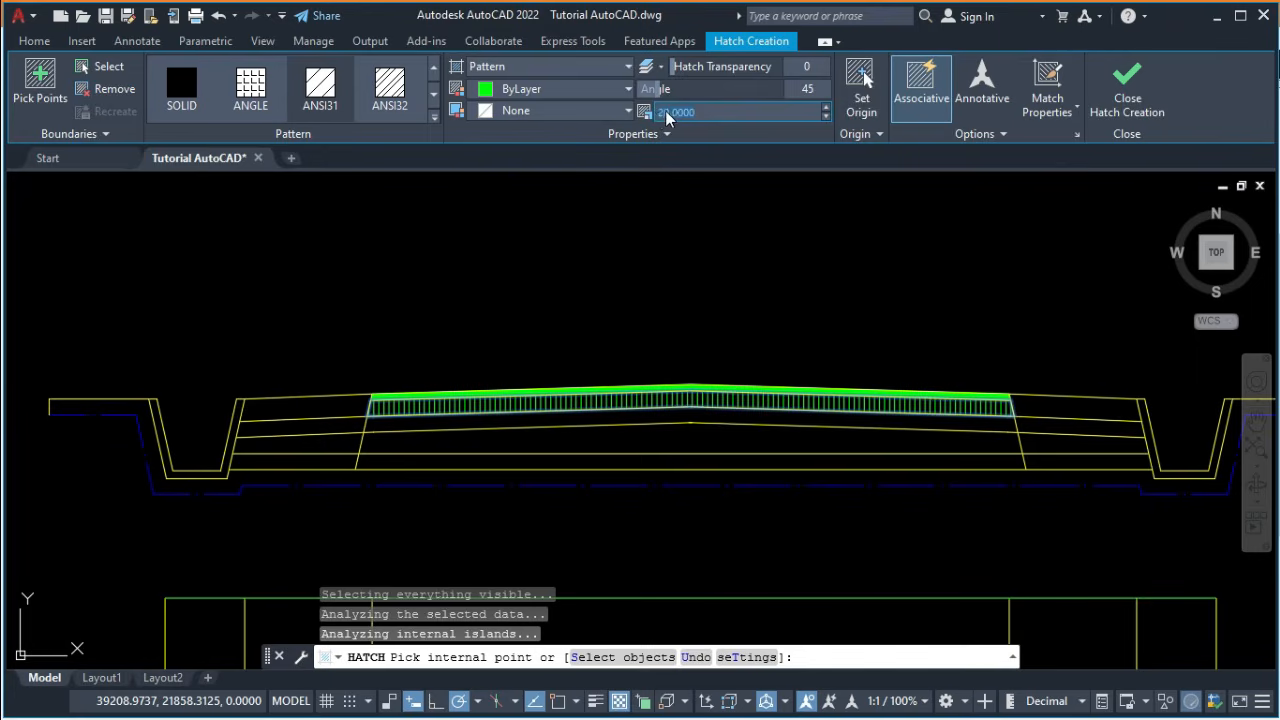
pyautogui.write('30')
pyautogui.press('Return')
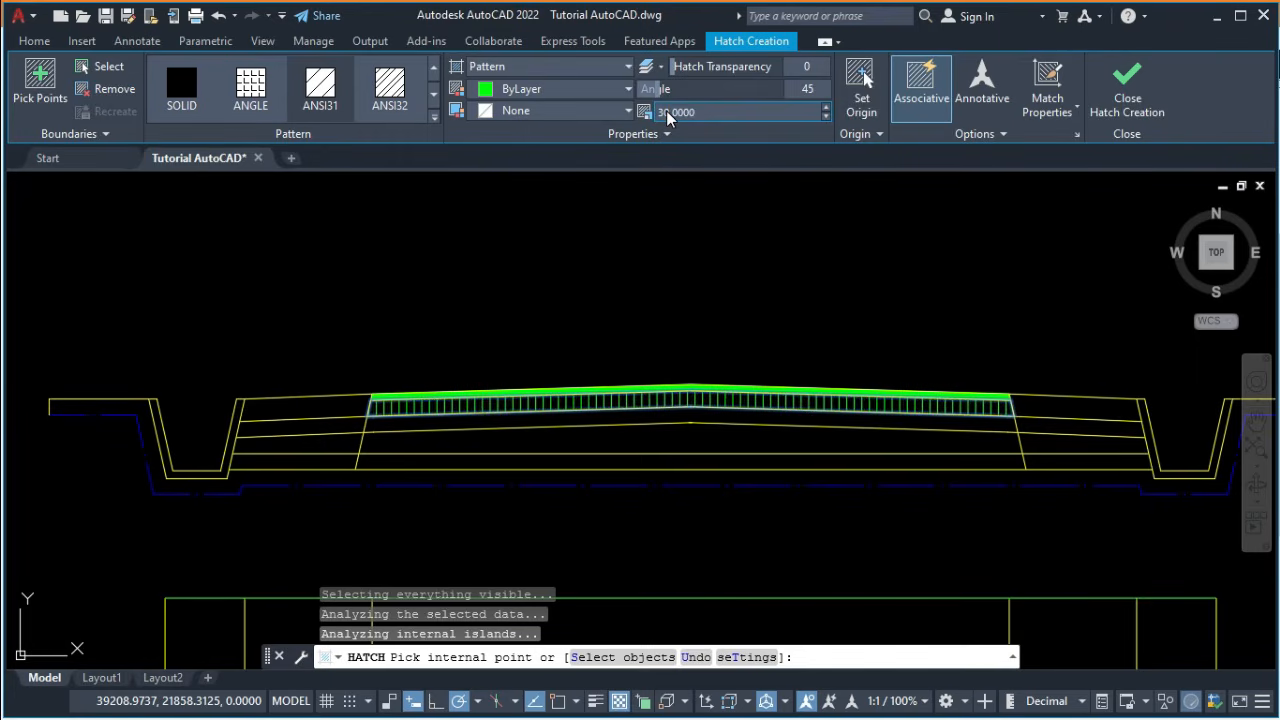
pyautogui.press('Escape')
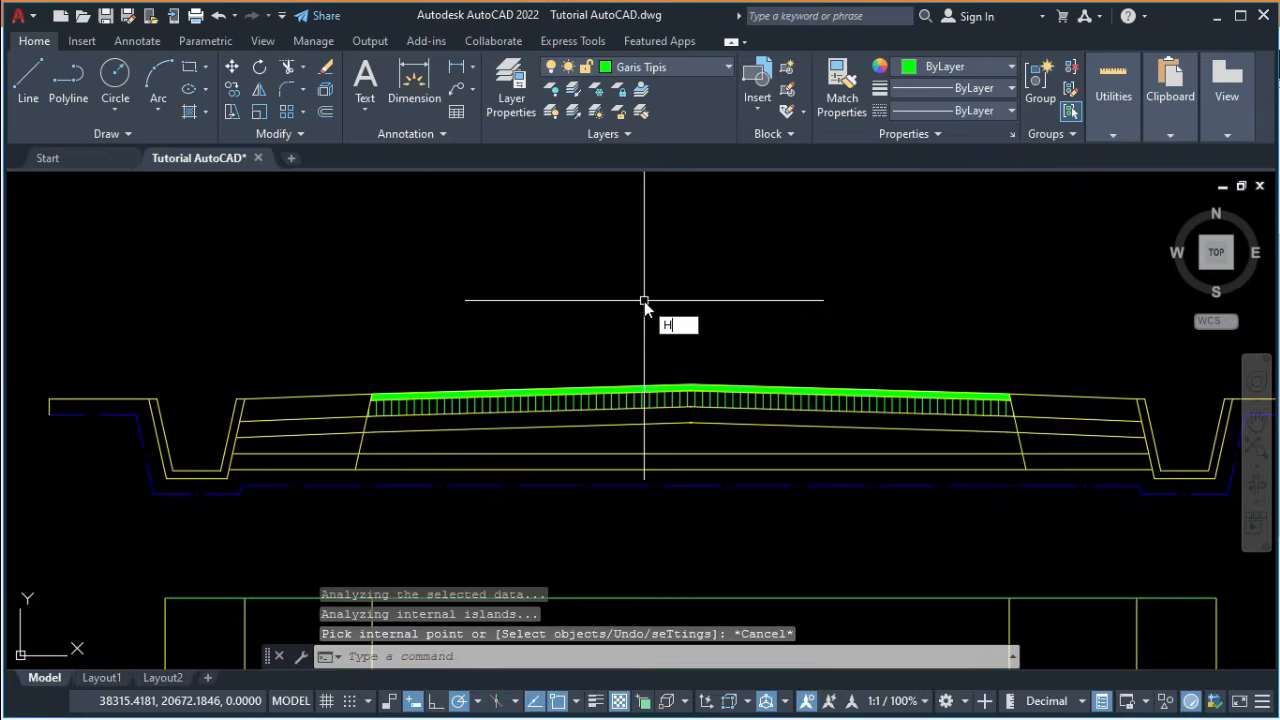
# Hatch the carriageway layer directly below the ANSI31 layer with the GRAVEL pattern.
pyautogui.write('H')
pyautogui.press('Return')
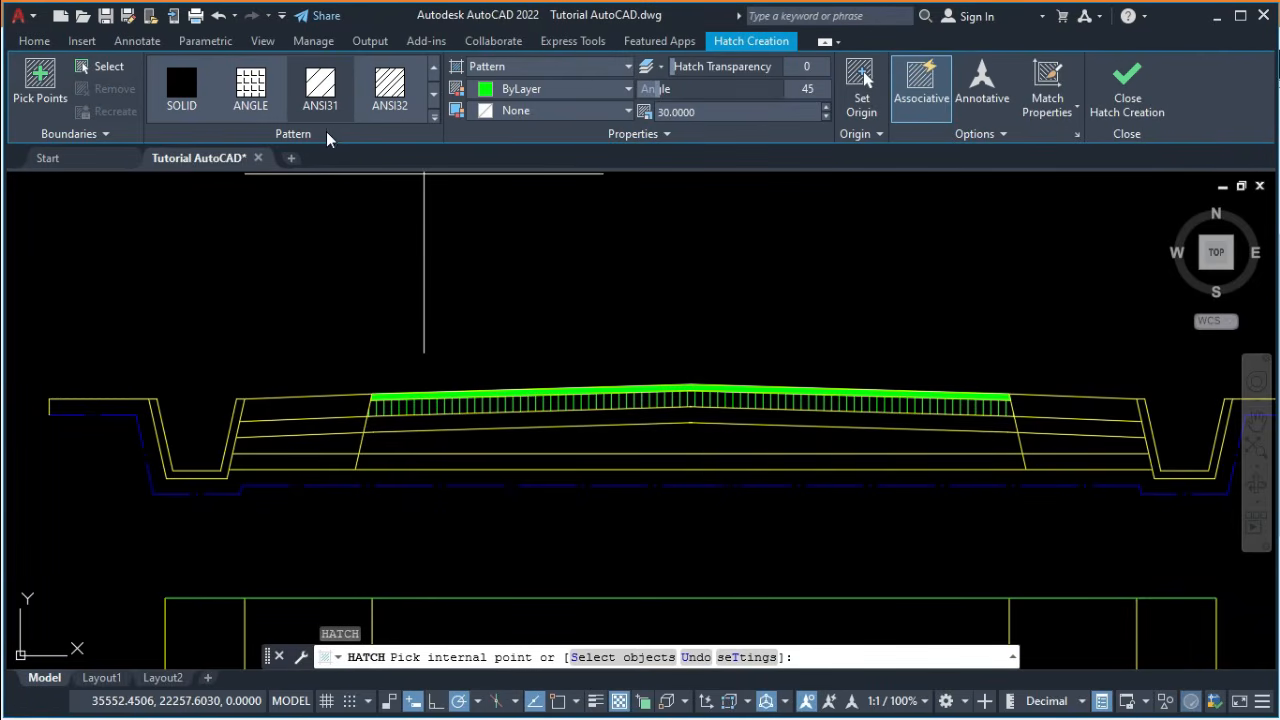
pyautogui.click(433, 97)
pyautogui.click(433, 97)
pyautogui.click(433, 97)
pyautogui.click(433, 97)
pyautogui.click(433, 97)
pyautogui.click(433, 97)
pyautogui.click(433, 97)
pyautogui.click(433, 97)
pyautogui.click(433, 97)
pyautogui.click(433, 97)
pyautogui.click(433, 97)
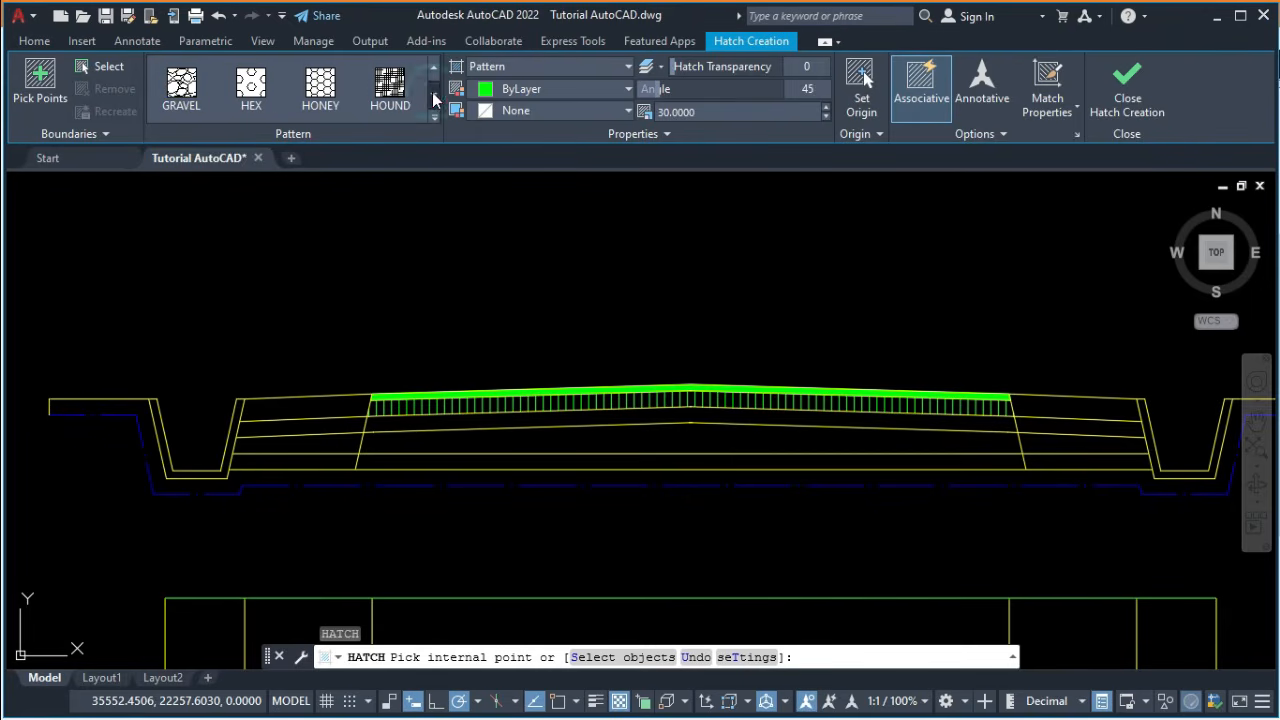
pyautogui.click(184, 84)
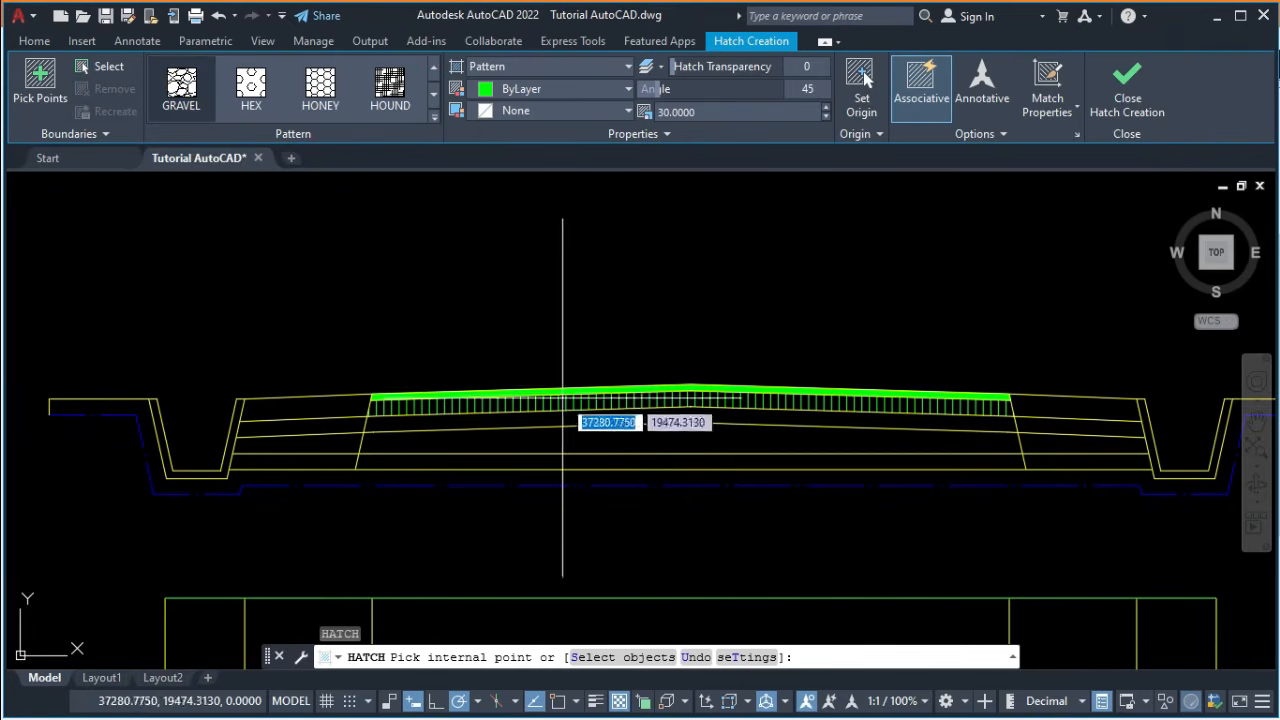
pyautogui.click(37, 73)
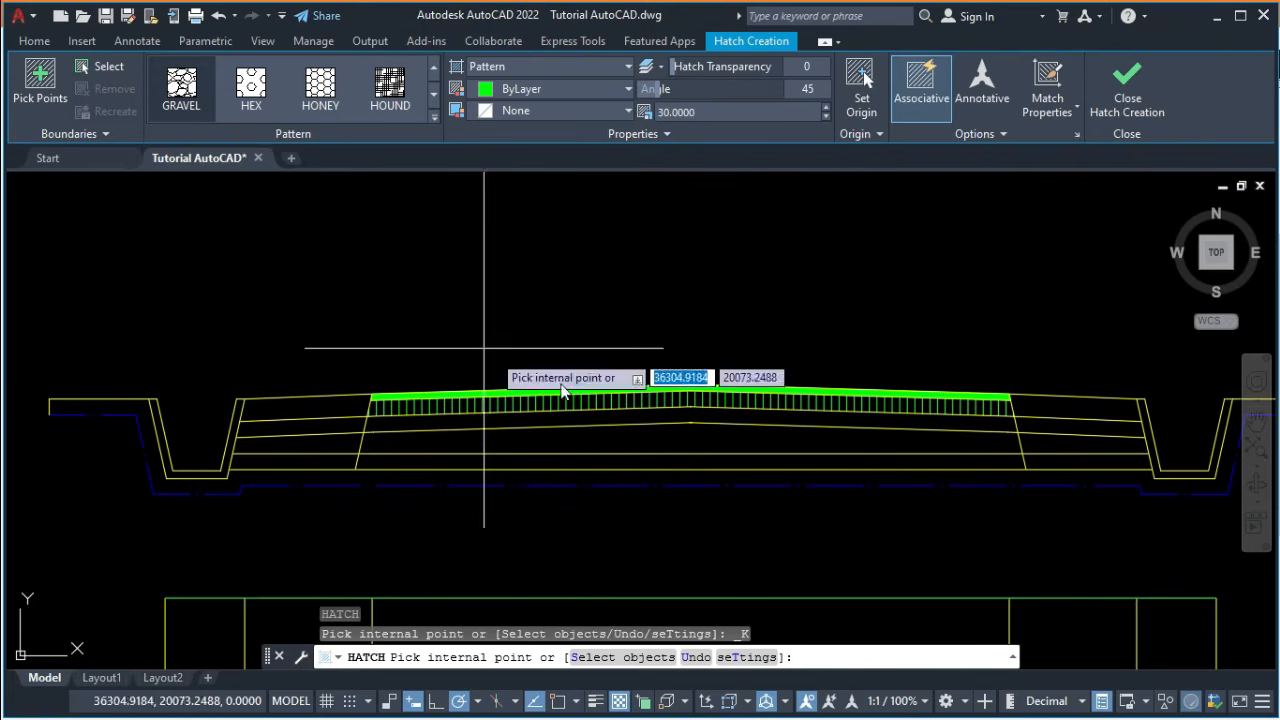
pyautogui.click(637, 415)
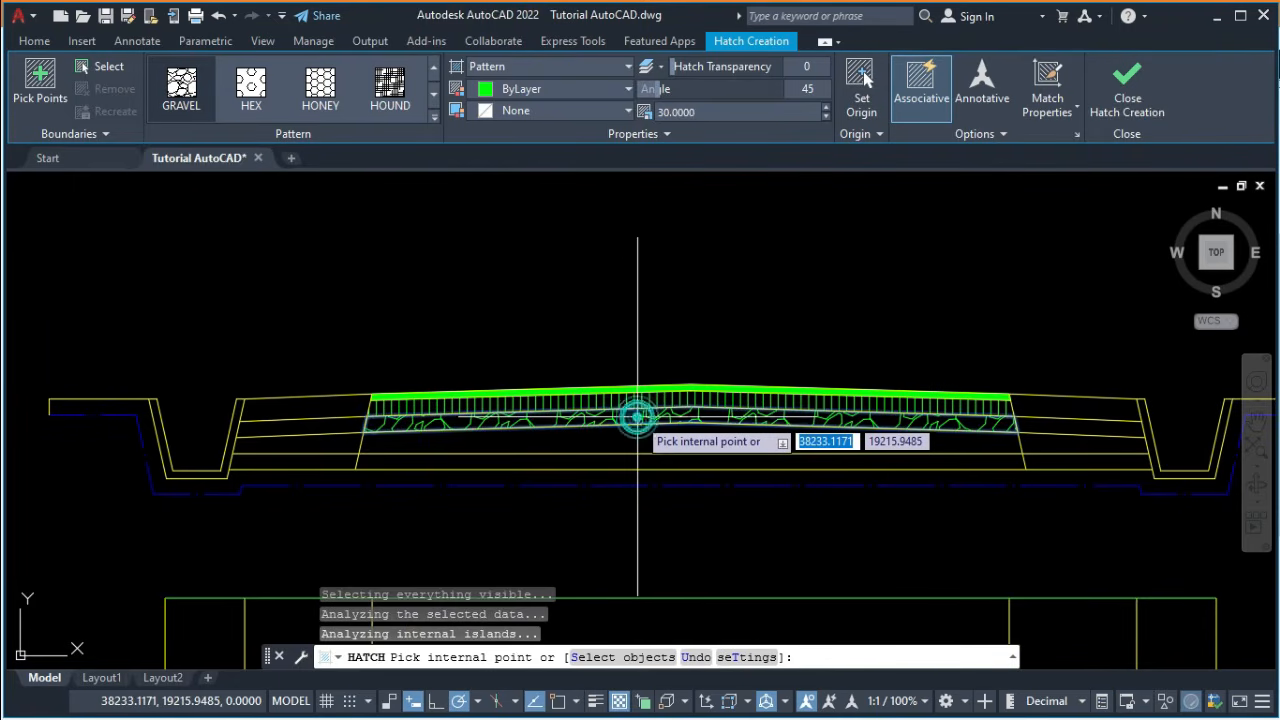
# Set the pattern scale of the new GRAVEL hatch to 10 and finish the hatch.
pyautogui.click(705, 113)
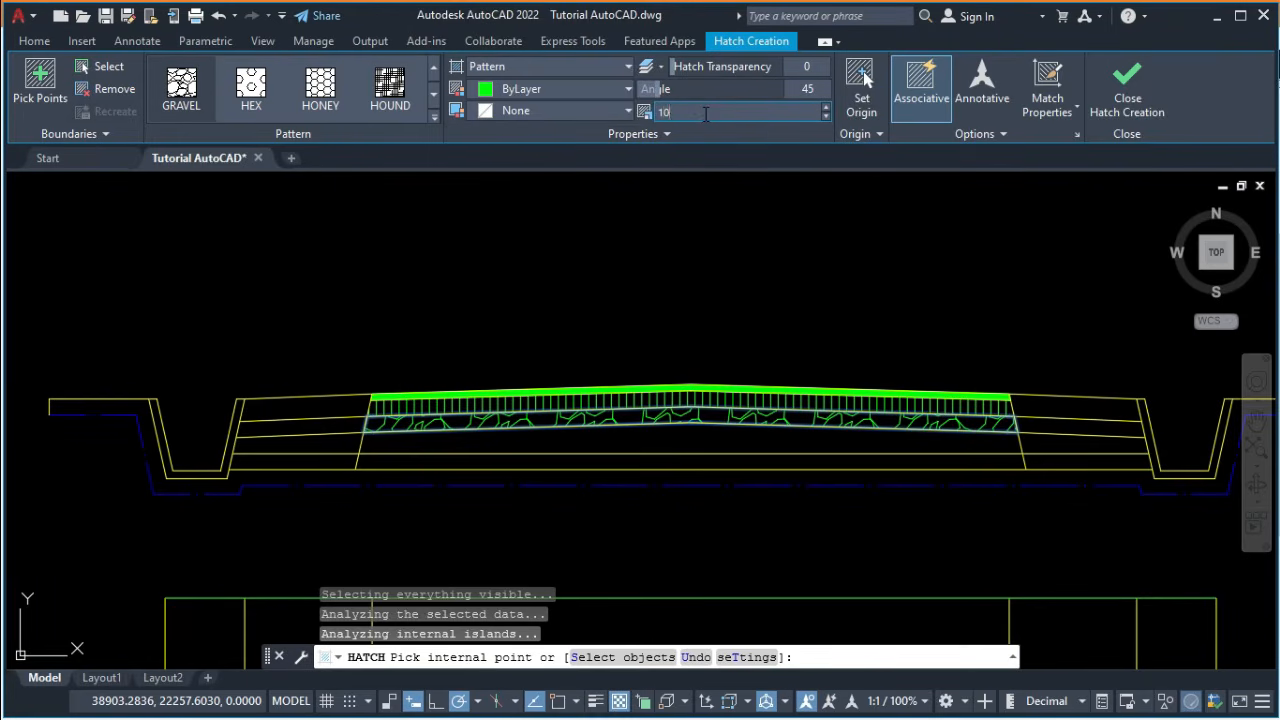
pyautogui.press('Return')
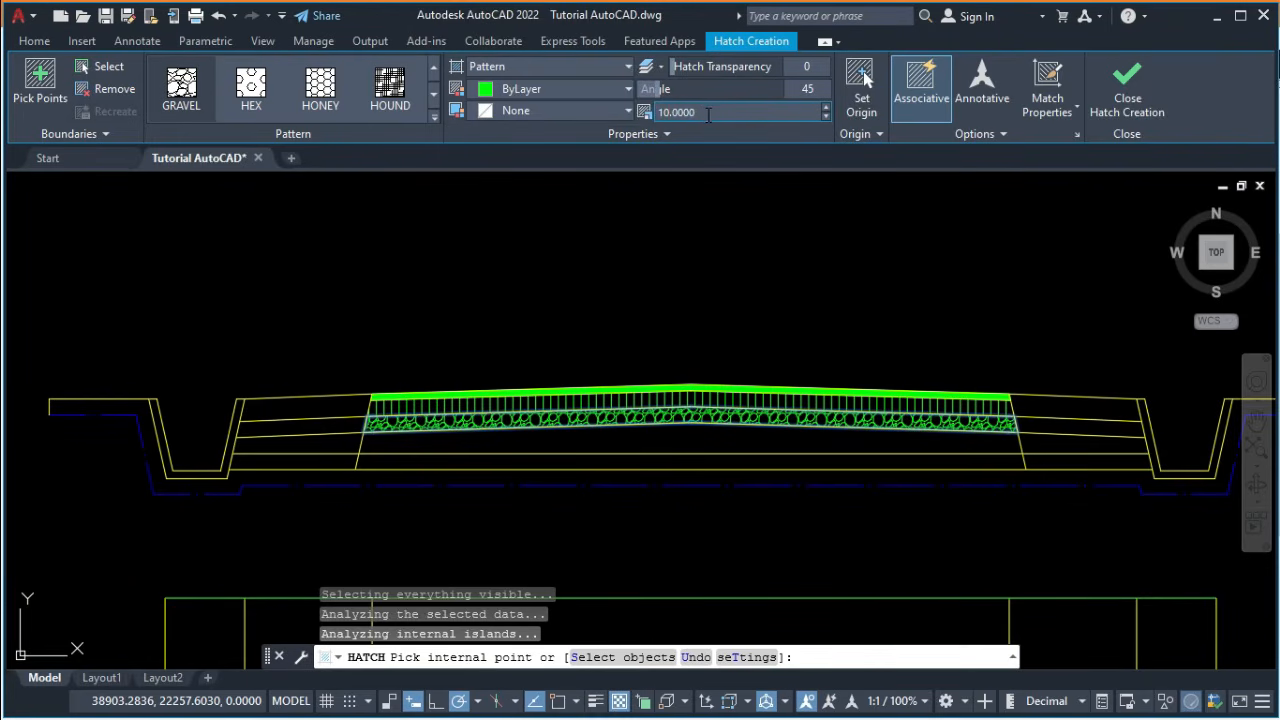
pyautogui.press('Escape')
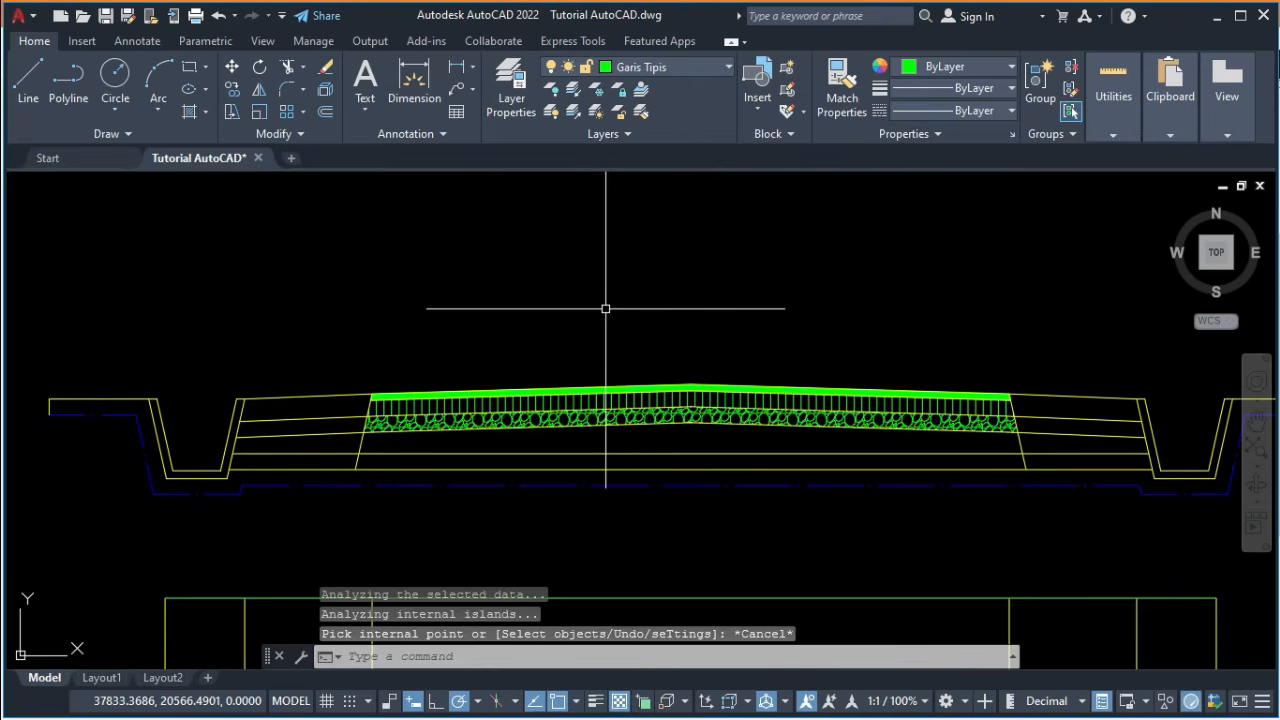
# Hatch the carriageway layer directly below the fine gravel layer with the GRAVEL pattern at a scale of 30.
pyautogui.write('H')
pyautogui.press('Return')
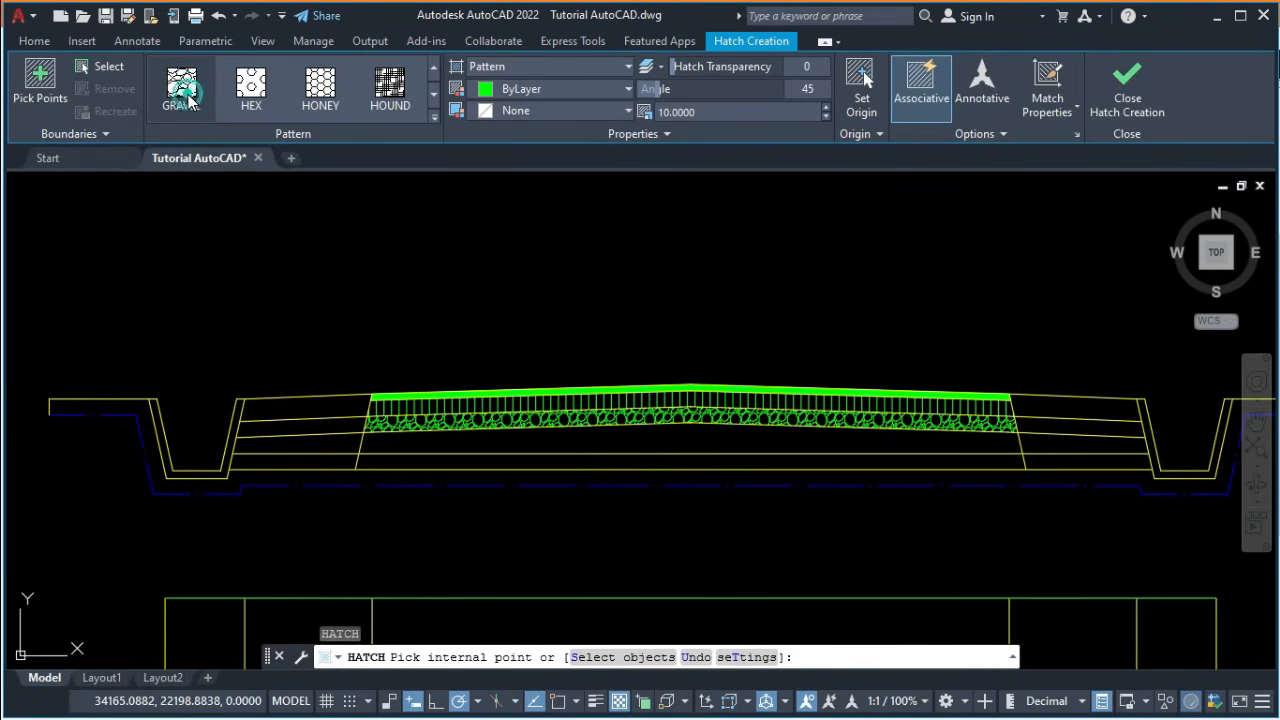
pyautogui.click(40, 80)
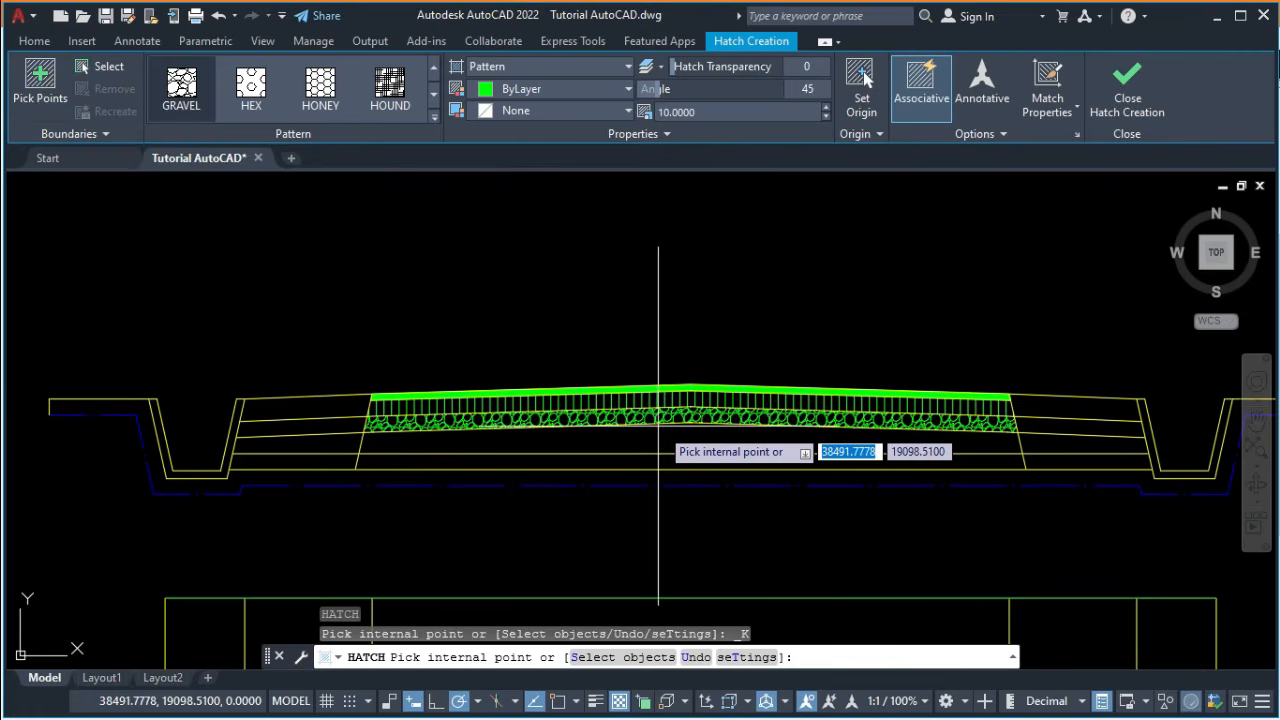
pyautogui.click(689, 442)
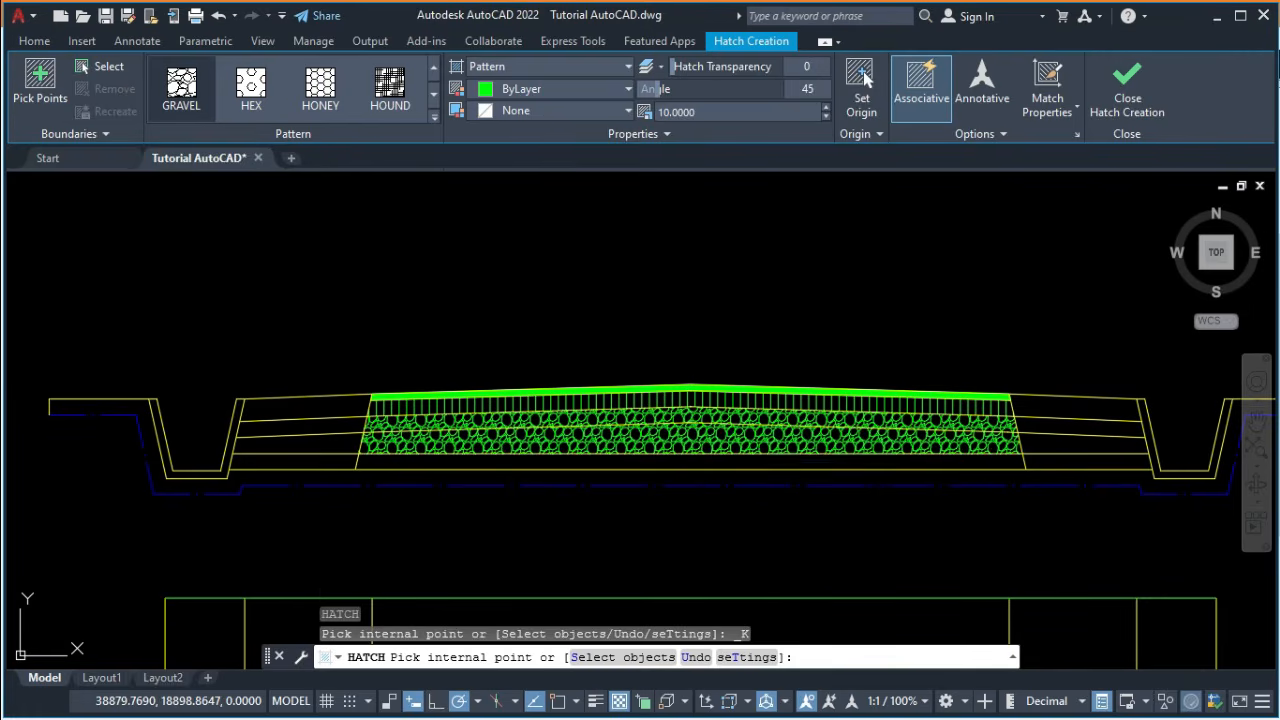
pyautogui.click(722, 111)
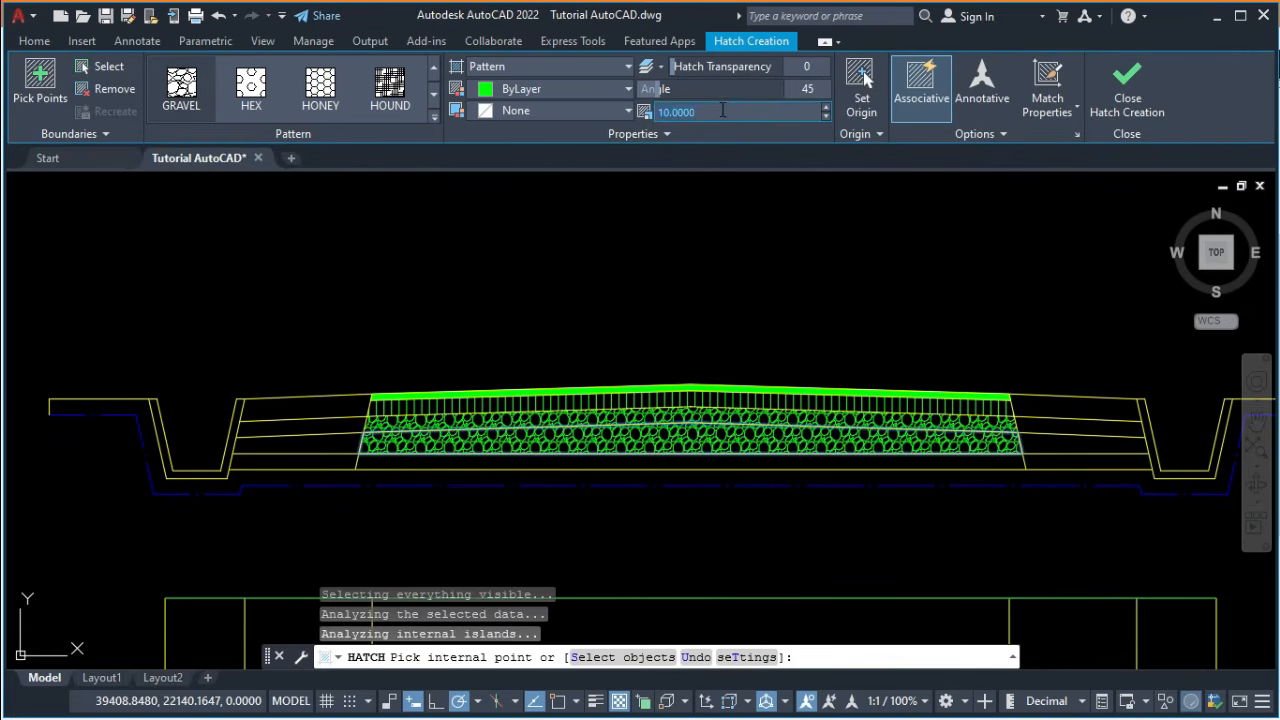
pyautogui.write('30')
pyautogui.press('Return')
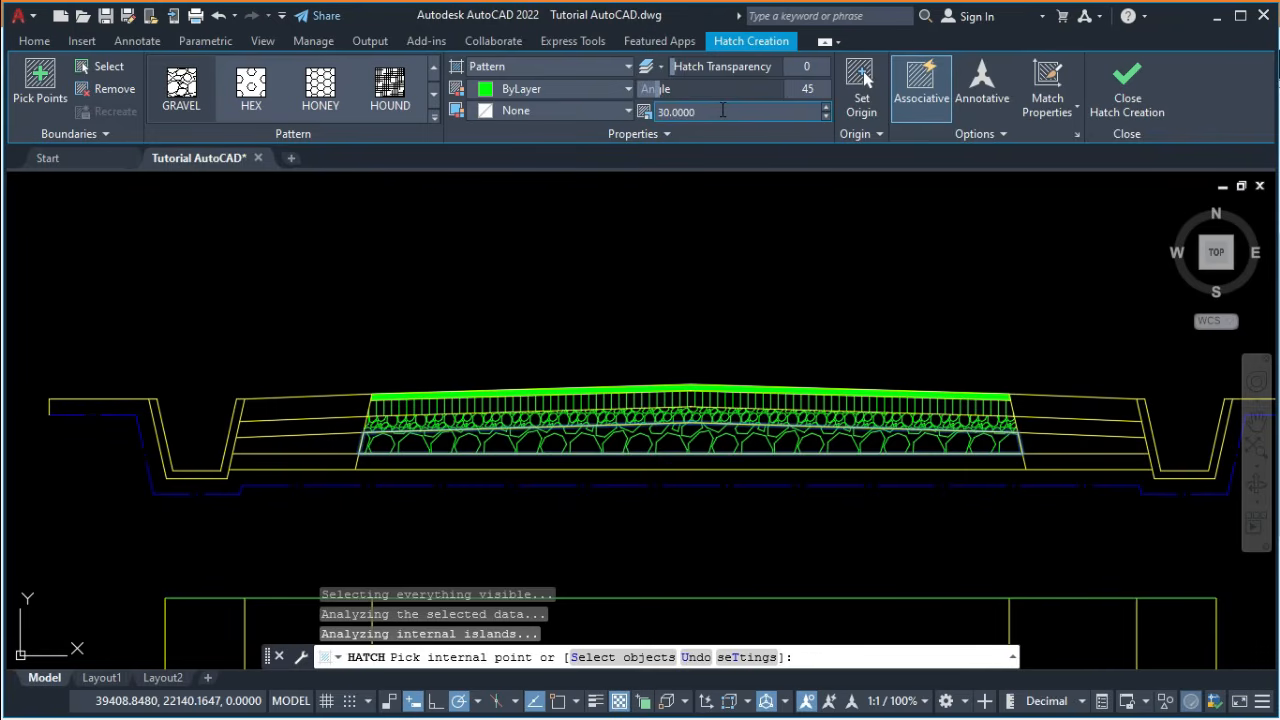
pyautogui.press('Escape')
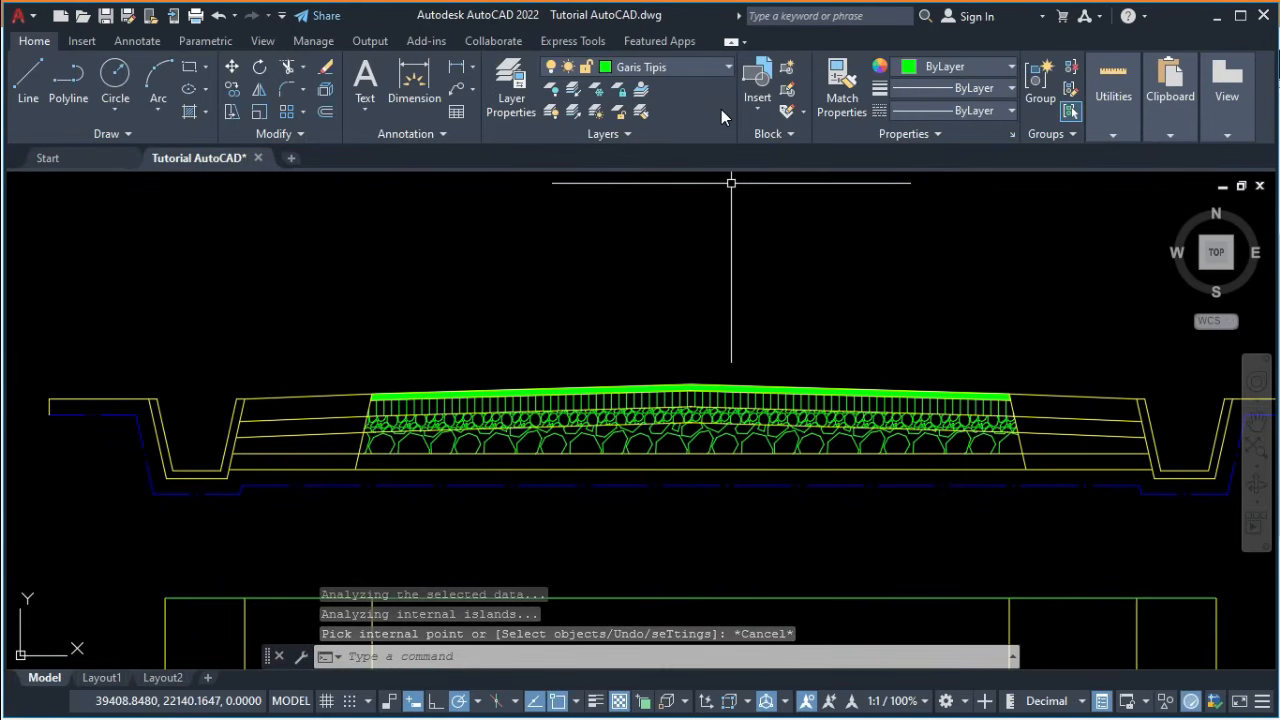
# Check the reference drawing in Foxit PDF Reader and trim both sloped carriageway edge lines below the coarse gravel layer.
pyautogui.hotkey('alt', 'Tab')
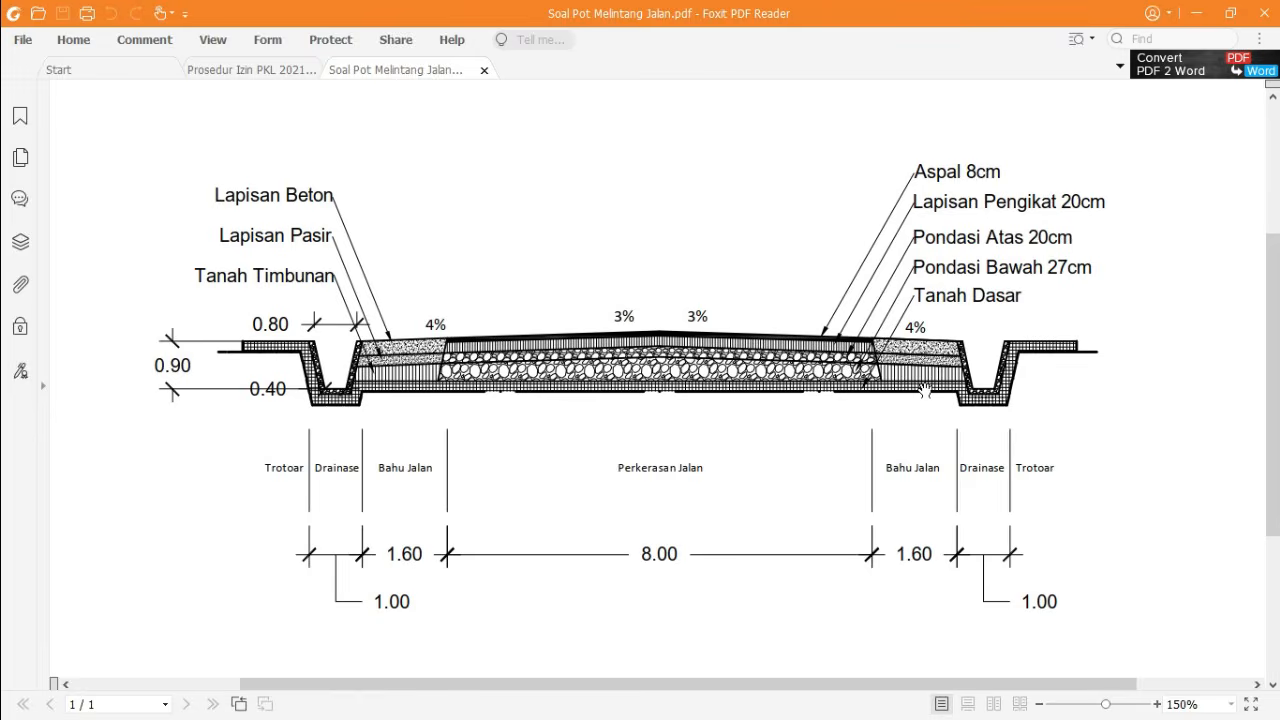
pyautogui.hotkey('alt', 'Tab')
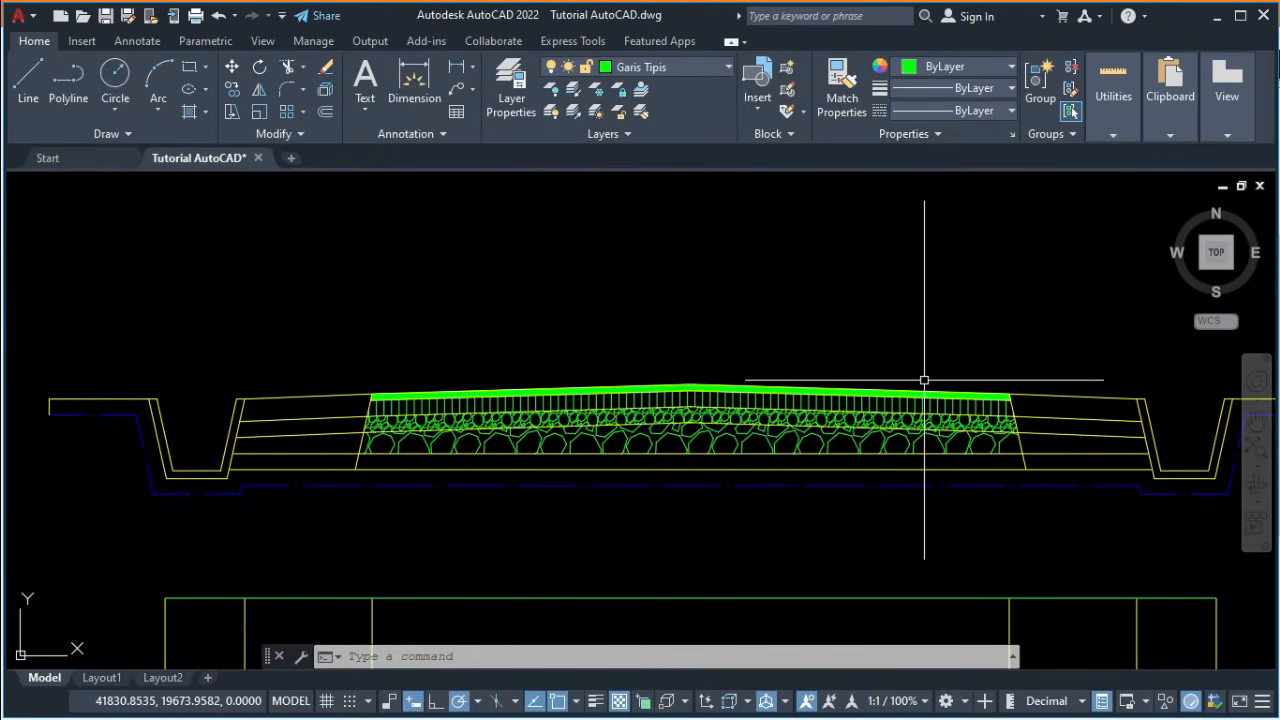
pyautogui.scroll(2, 990, 440)
pyautogui.write('tr')
pyautogui.press('Return')
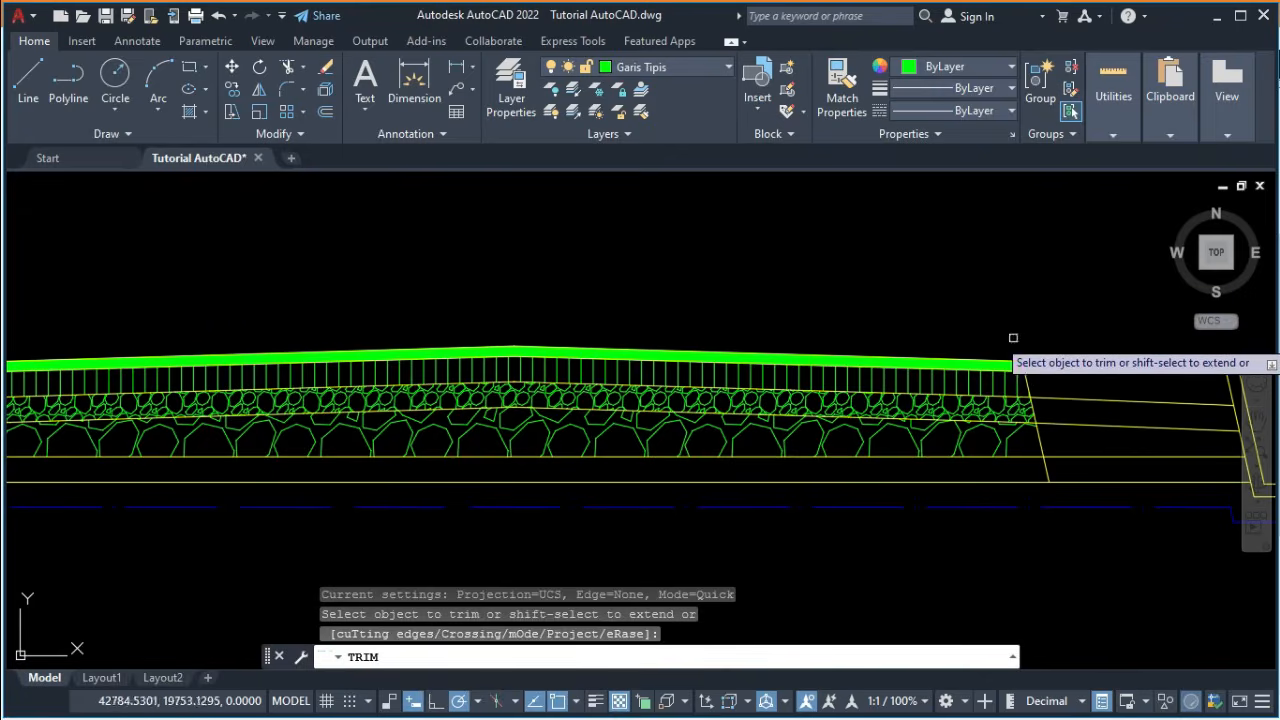
pyautogui.click(1049, 470)
pyautogui.scroll(-4, 894, 509)
pyautogui.scroll(4, 606, 486)
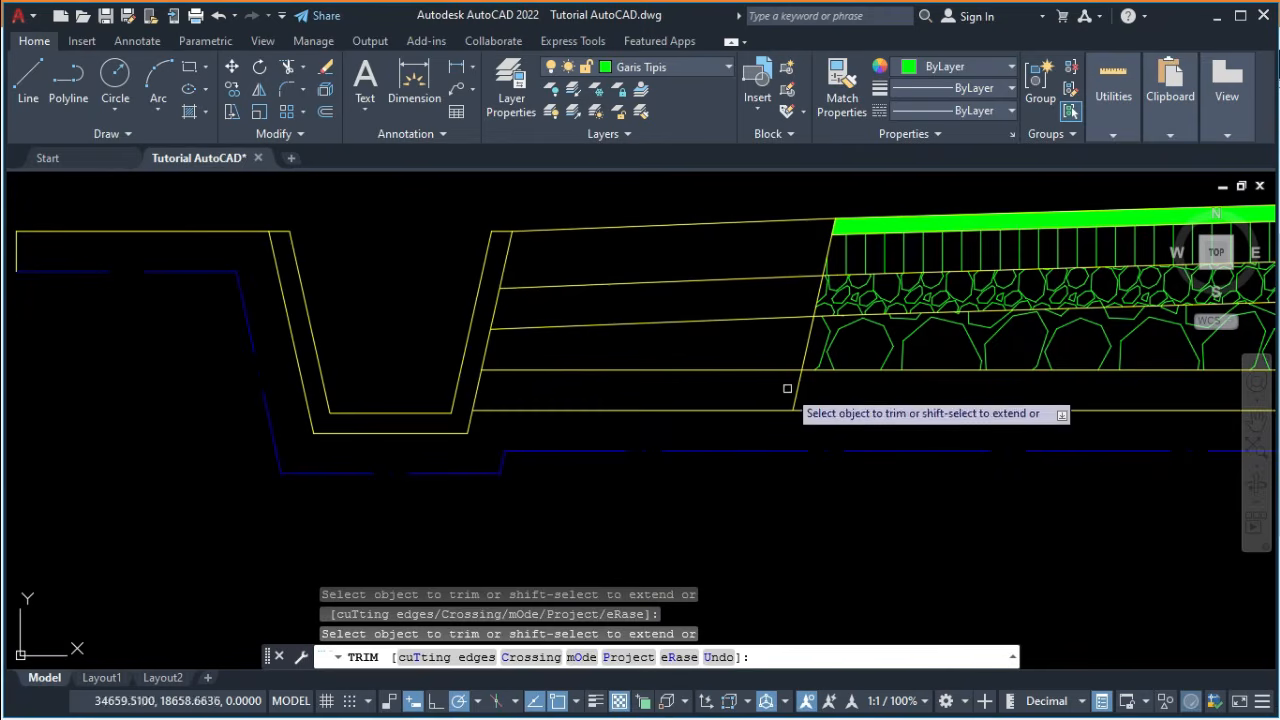
pyautogui.scroll(-4, 777, 406)
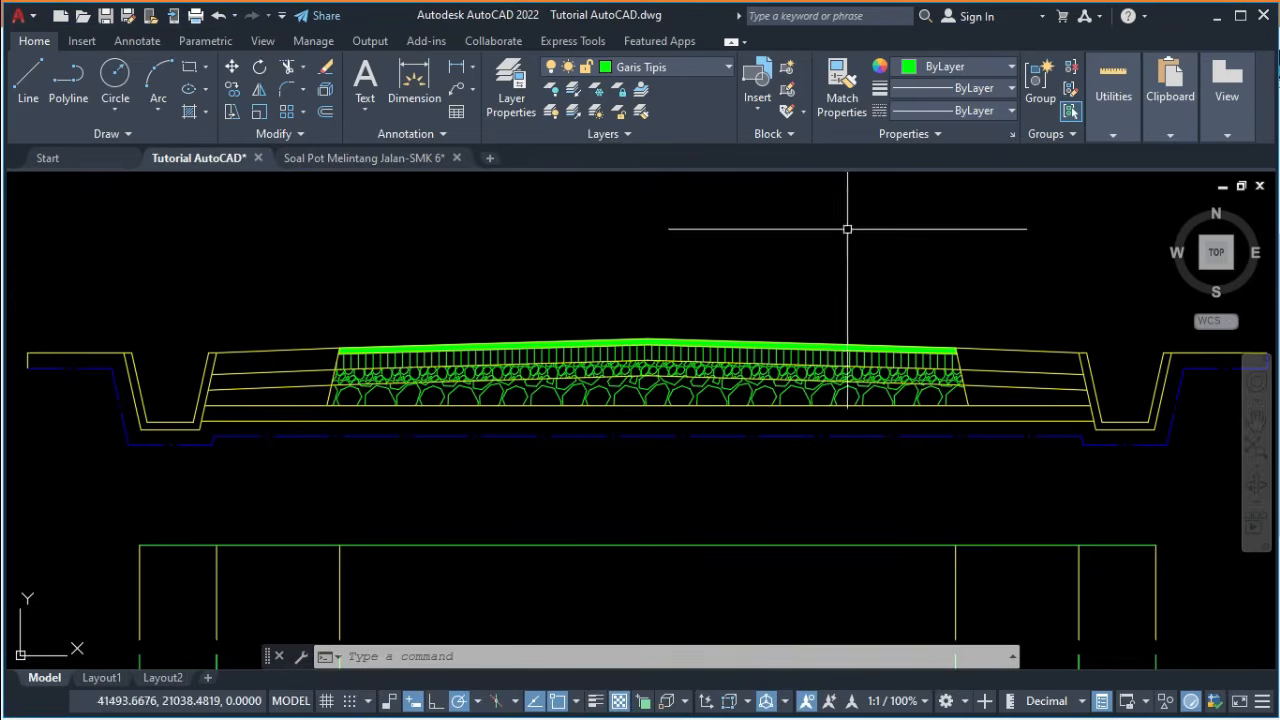
# Fillet the lowest yellow layer line with the short blue segment beside the left drain into a sharp corner.
pyautogui.scroll(2, 296, 451)
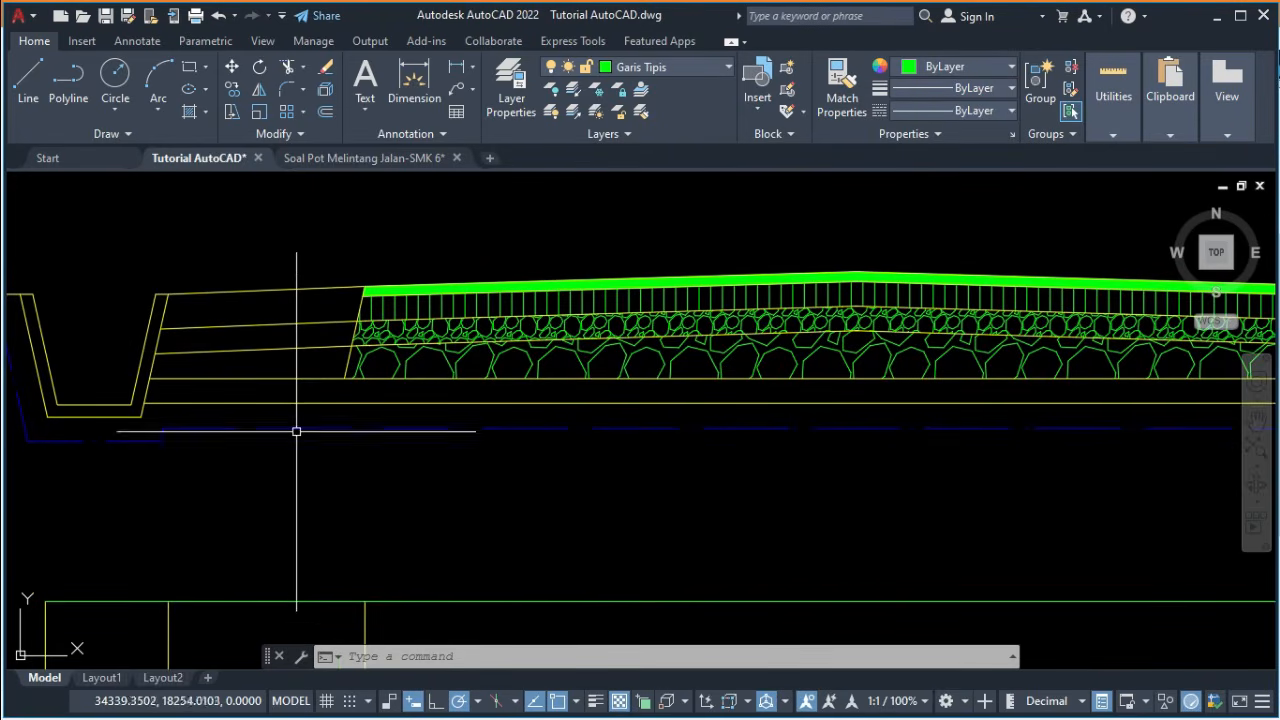
pyautogui.moveTo(309, 460); pyautogui.dragTo(380, 473, button='middle')
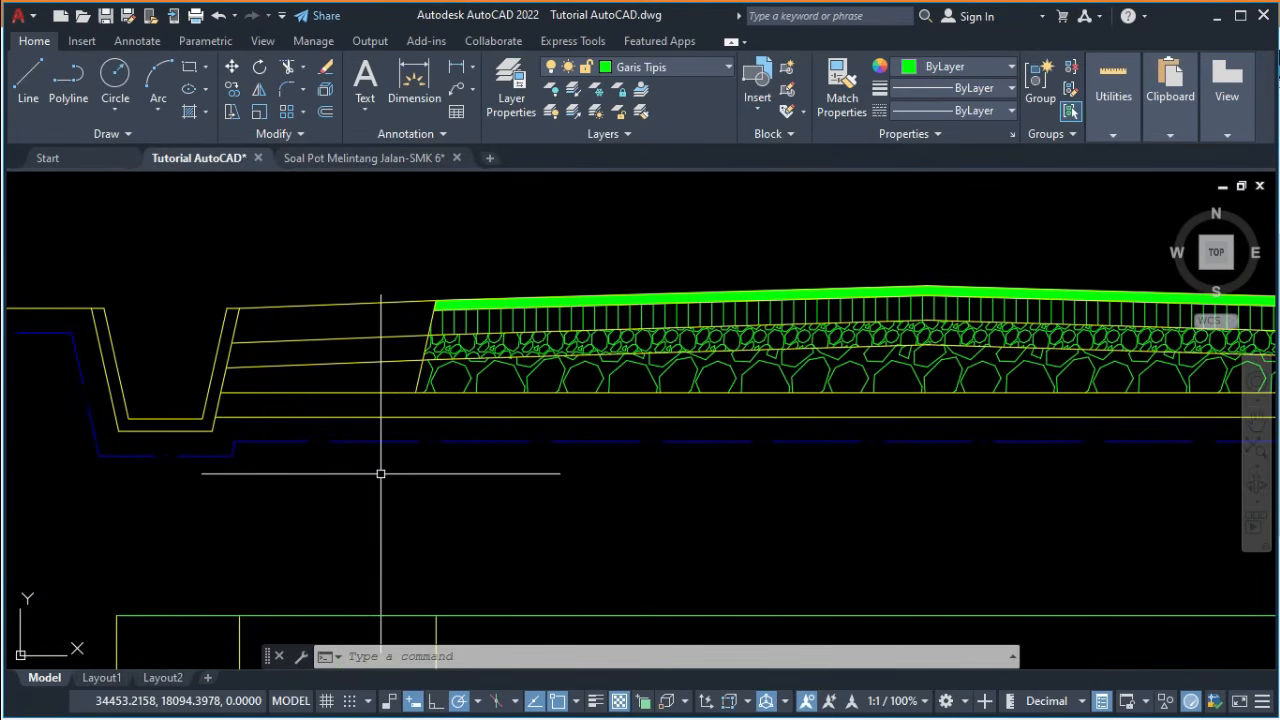
pyautogui.press('Return')
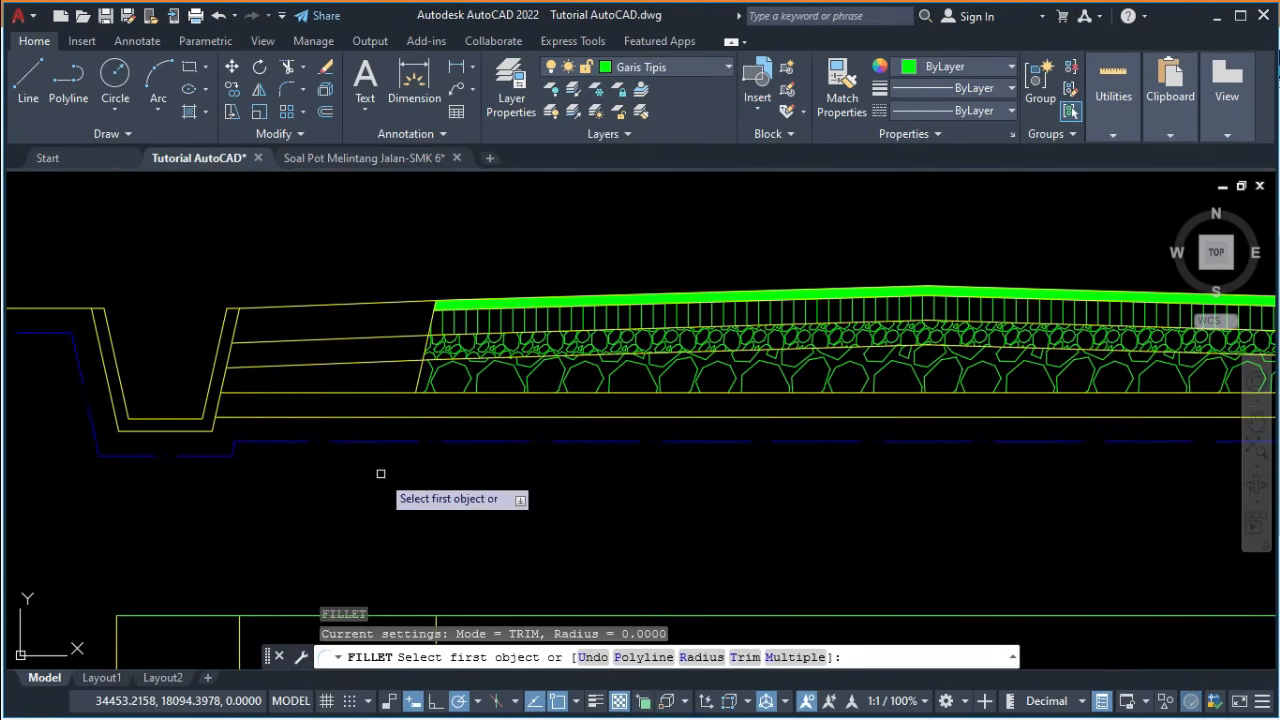
pyautogui.click(229, 449)
pyautogui.click(252, 418)
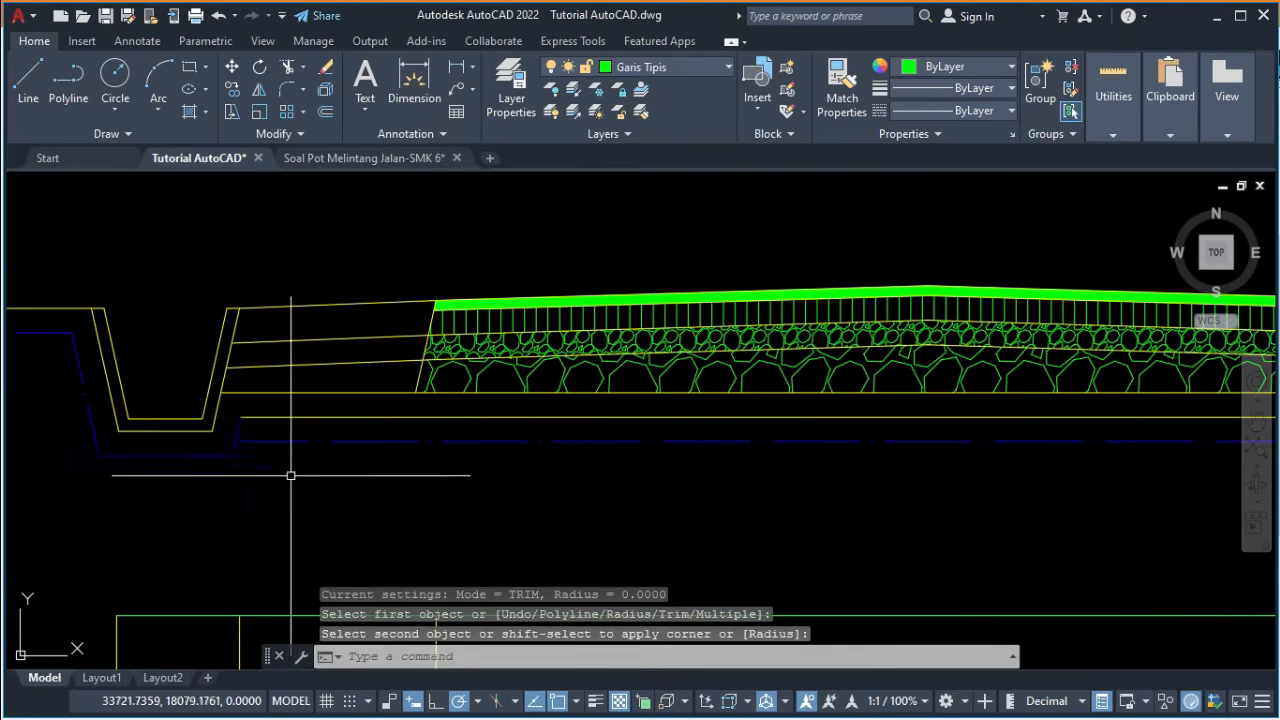
# Fillet the lowest yellow layer line with the short blue segment beside the right drain into a sharp corner.
pyautogui.scroll(-5, 290, 476)
pyautogui.press('Return')
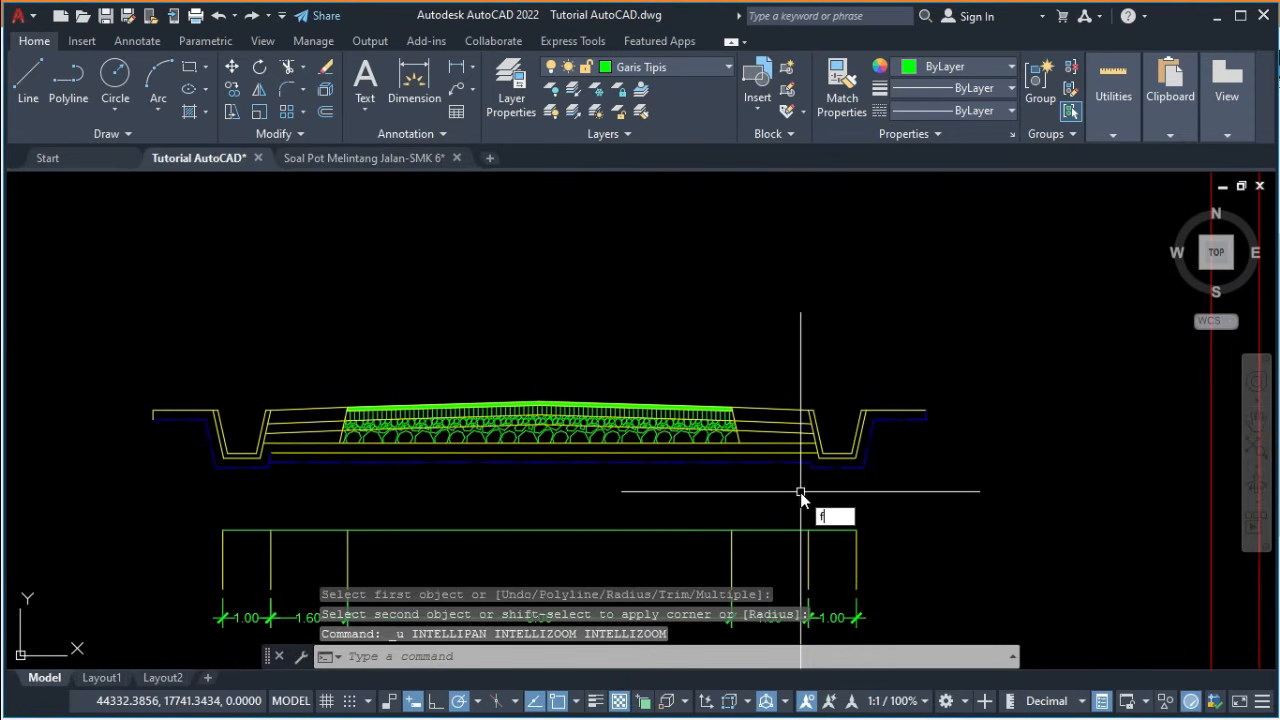
pyautogui.press('Return')
pyautogui.scroll(5, 805, 488)
pyautogui.click(846, 398)
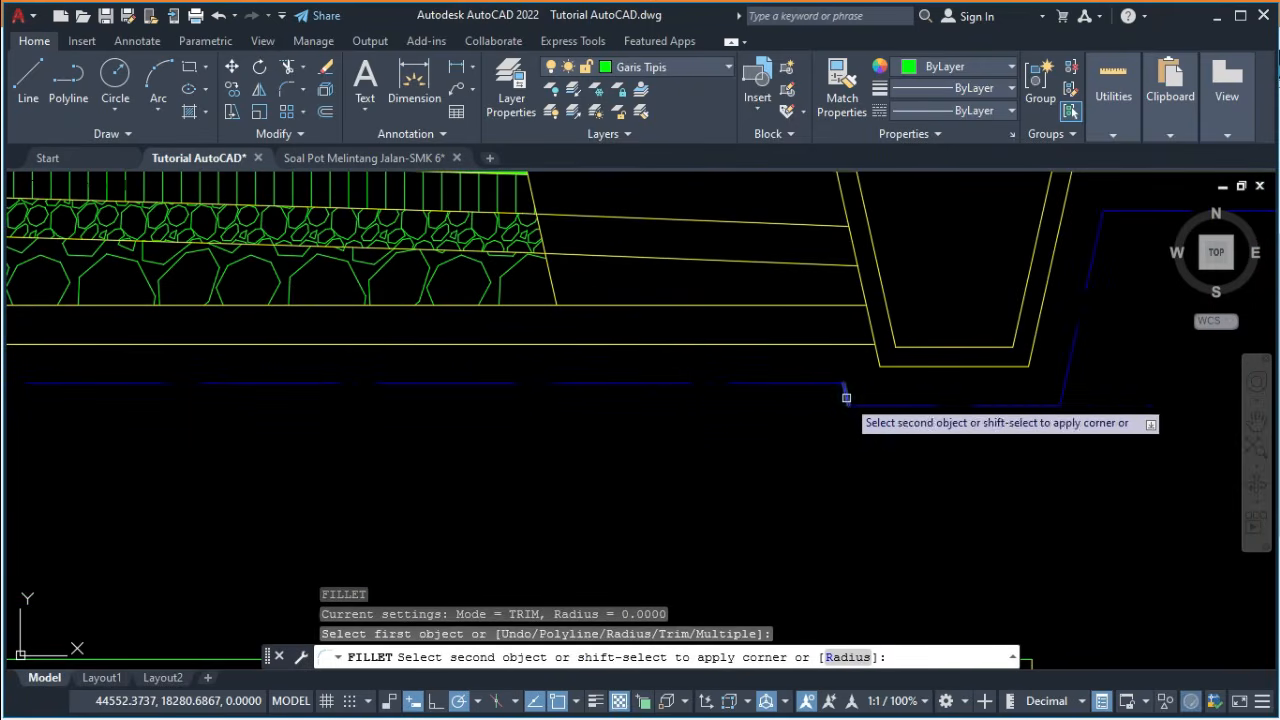
pyautogui.click(818, 351)
pyautogui.scroll(-2, 805, 450)
pyautogui.moveTo(709, 453); pyautogui.dragTo(924, 468, button='middle')
pyautogui.scroll(-2, 753, 469)
pyautogui.moveTo(686, 466); pyautogui.dragTo(822, 468, button='middle')
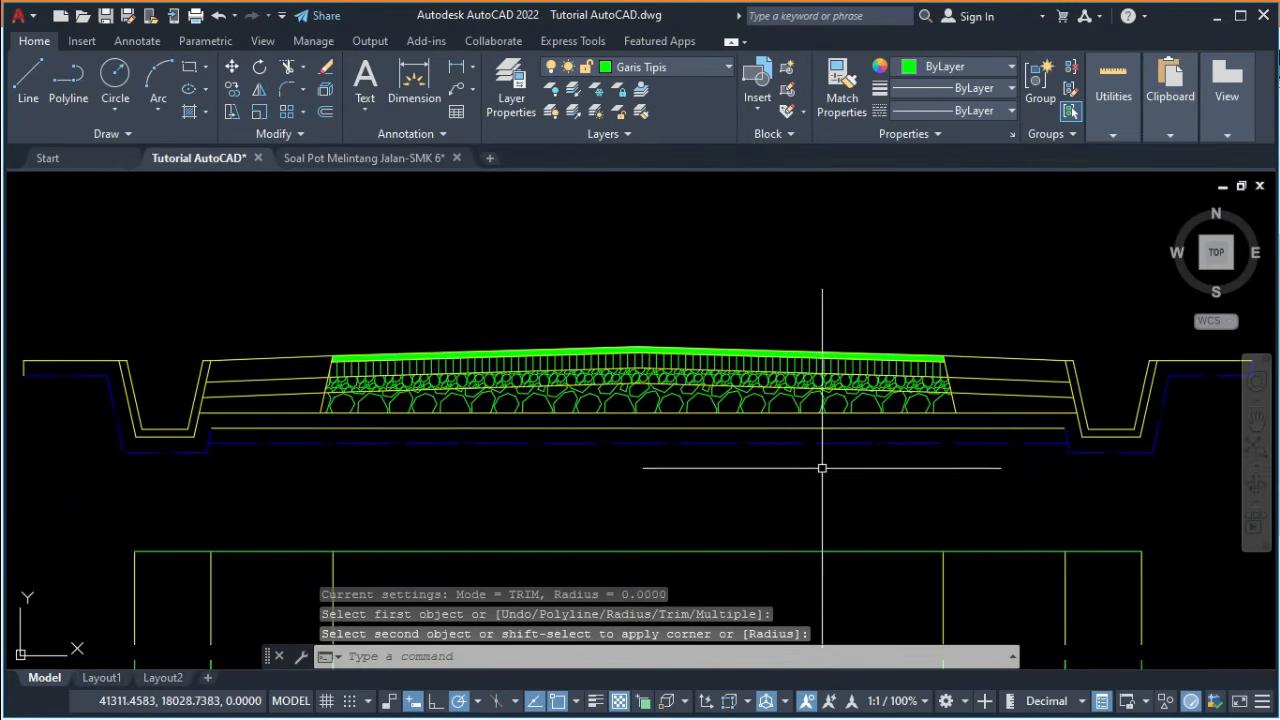
pyautogui.press('Escape')
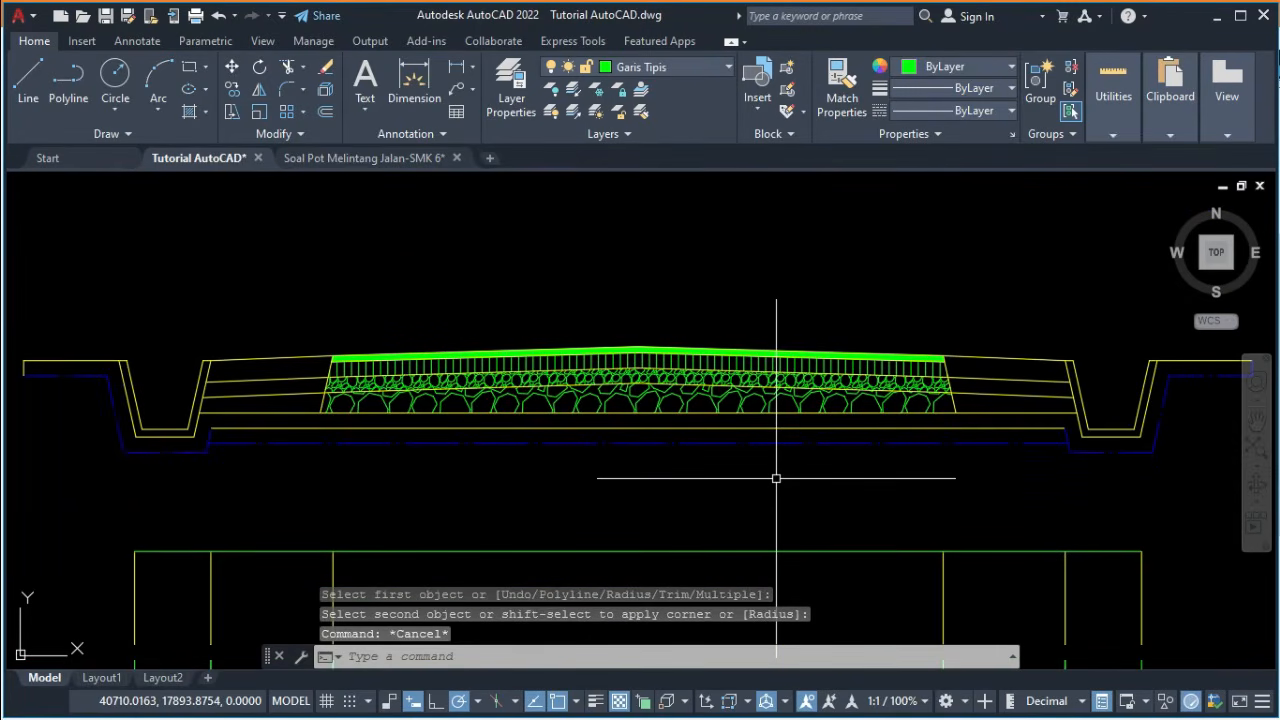
# Match the properties of the blue dash-dot line onto the lowest yellow layer line above it.
pyautogui.write('ma')
pyautogui.press('Return')
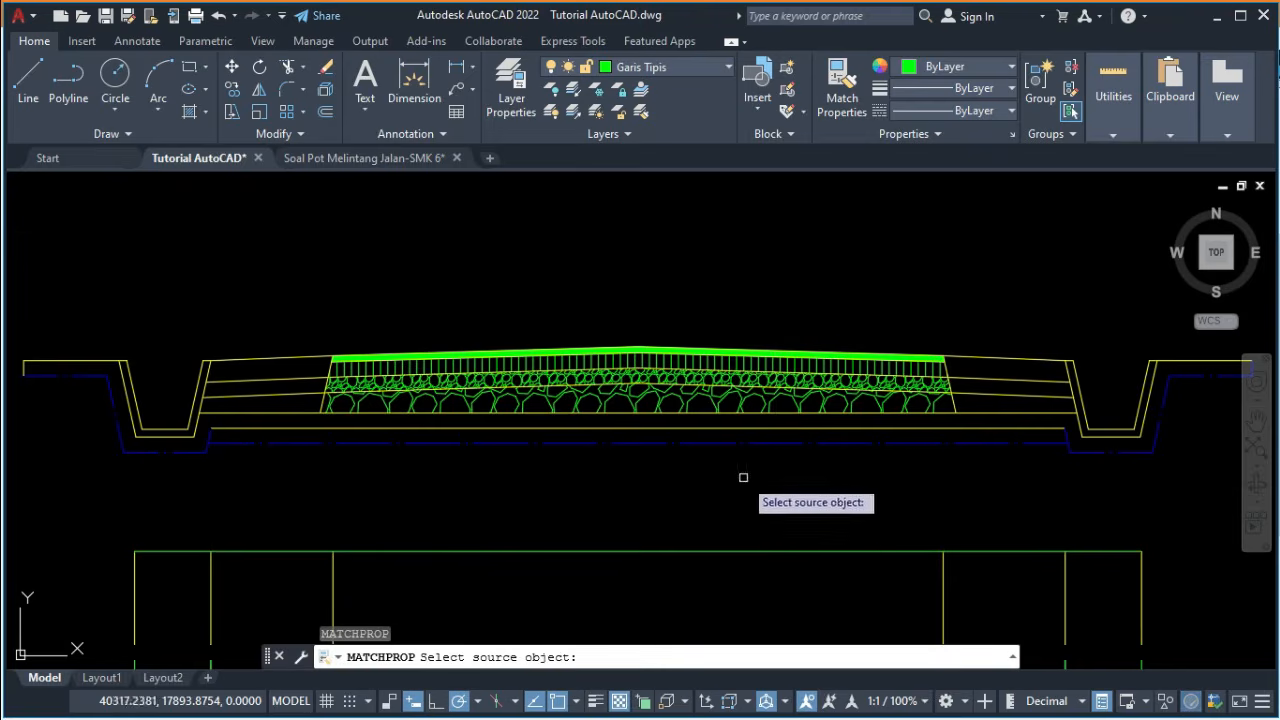
pyautogui.click(715, 444)
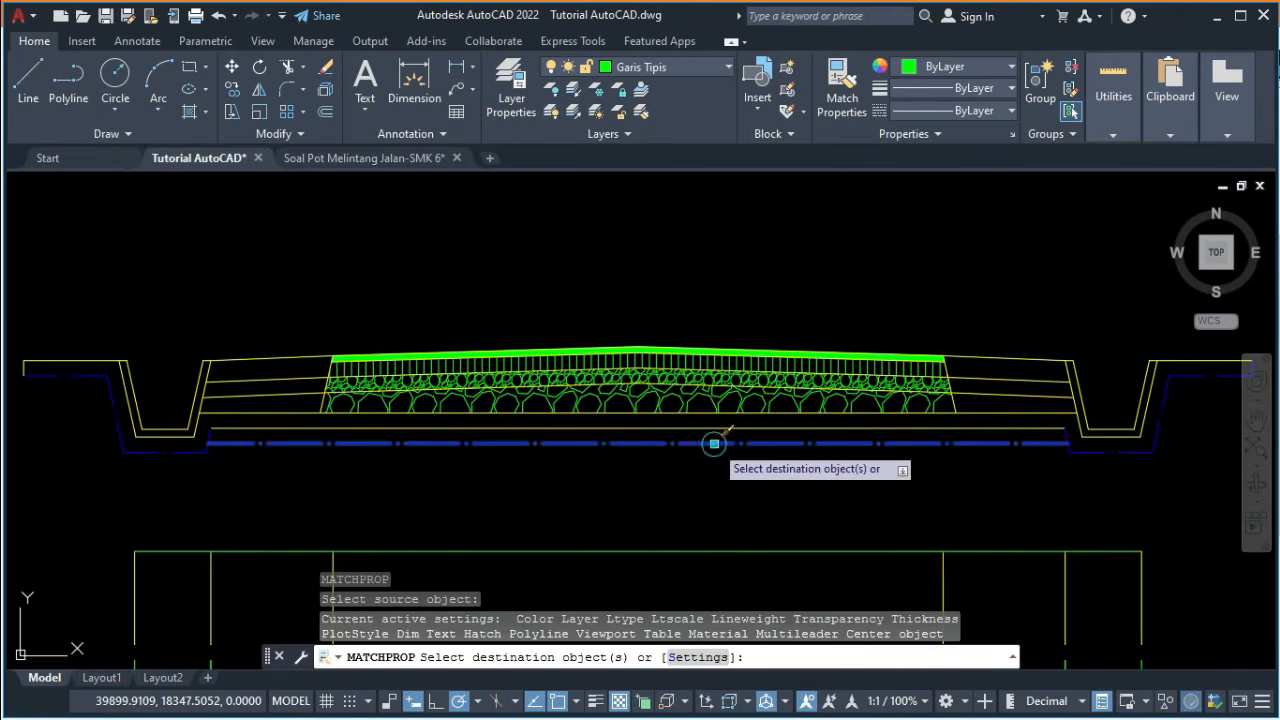
pyautogui.click(714, 429)
pyautogui.press('Return')
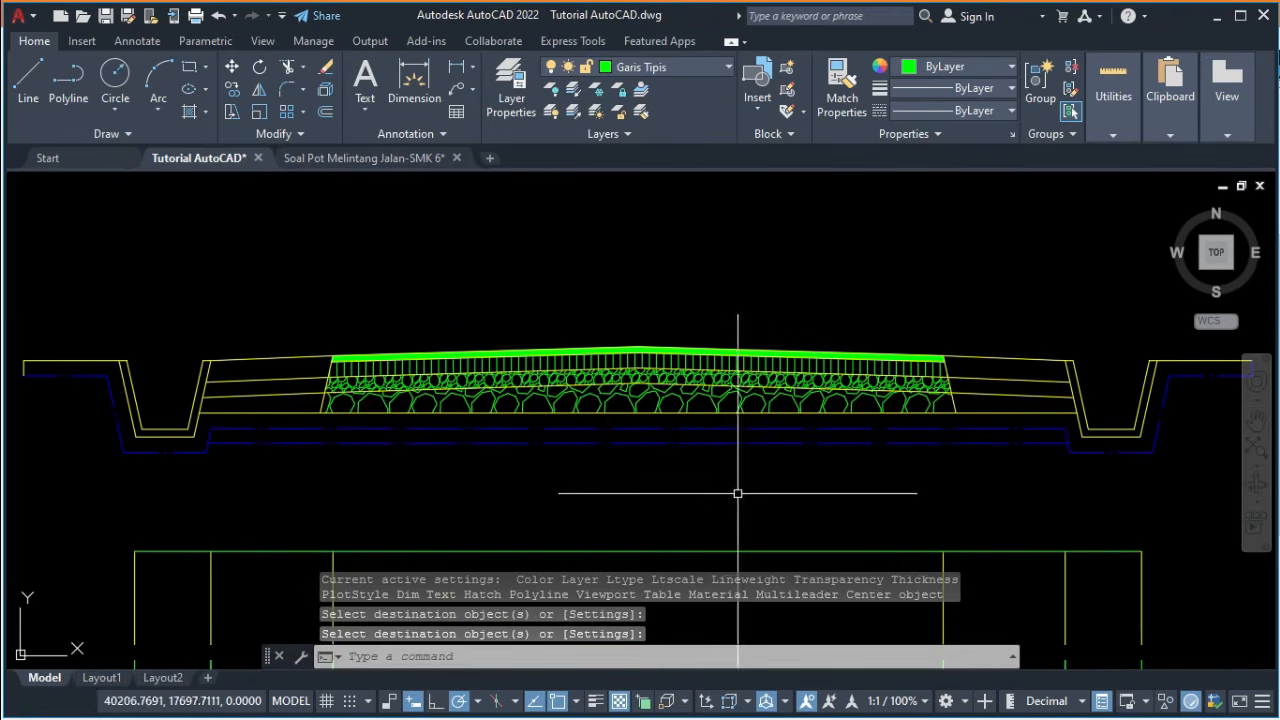
# Delete the lower of the two parallel blue dash-dot lines under the road between the drains.
pyautogui.click(724, 443)
pyautogui.press('Delete')
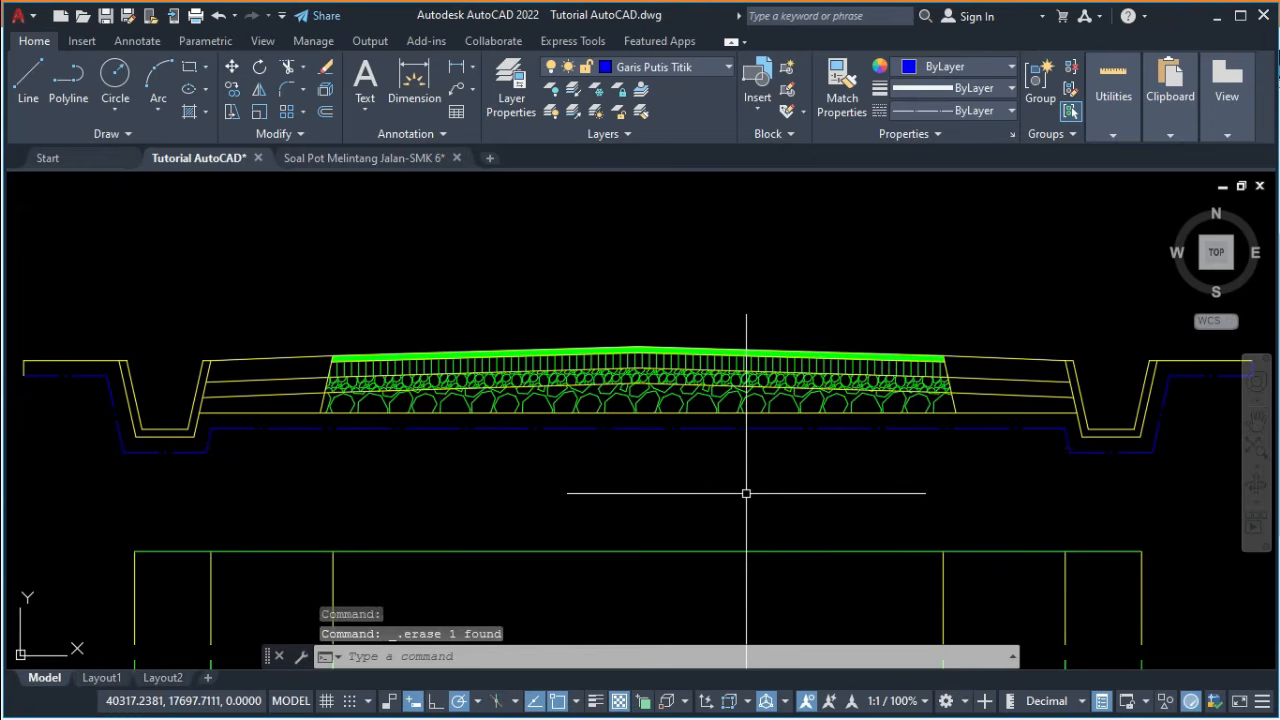
pyautogui.moveTo(746, 493)
pyautogui.mouseDown(button='middle')
pyautogui.moveTo(694, 529)
pyautogui.moveTo(714, 526)
pyautogui.mouseUp(button='middle')
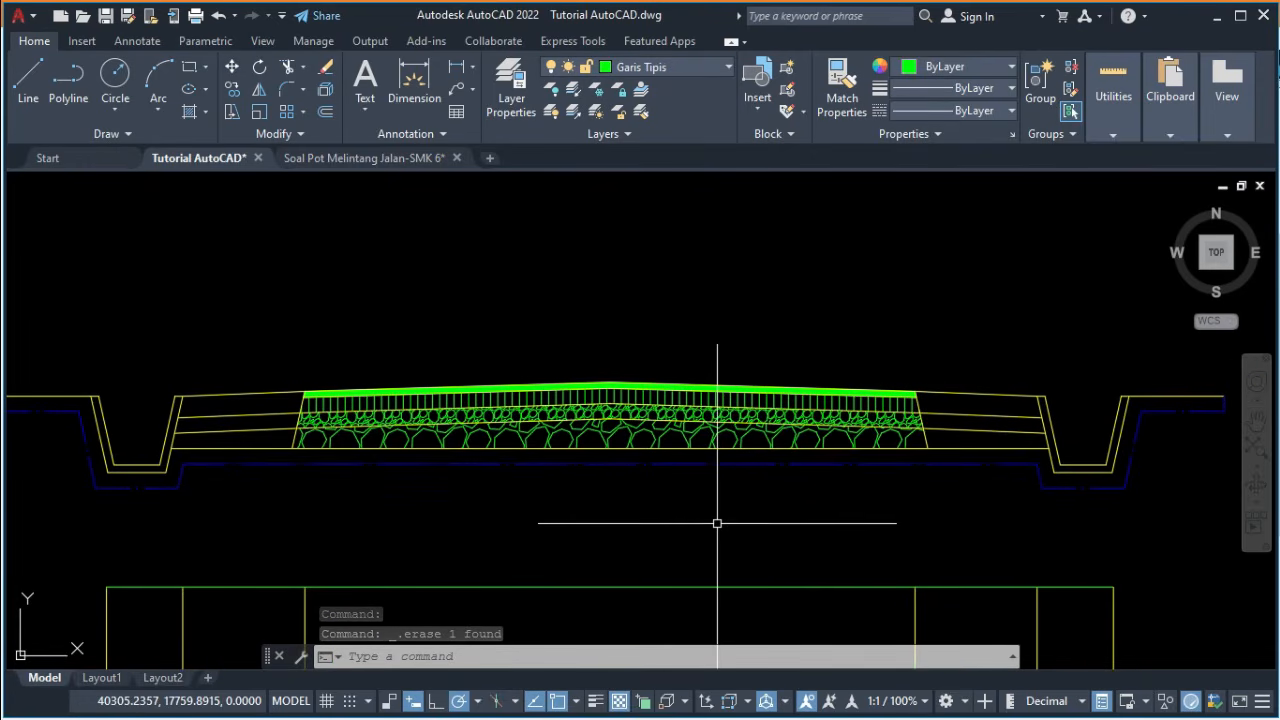
pyautogui.moveTo(720, 522); pyautogui.dragTo(757, 520, button='middle')
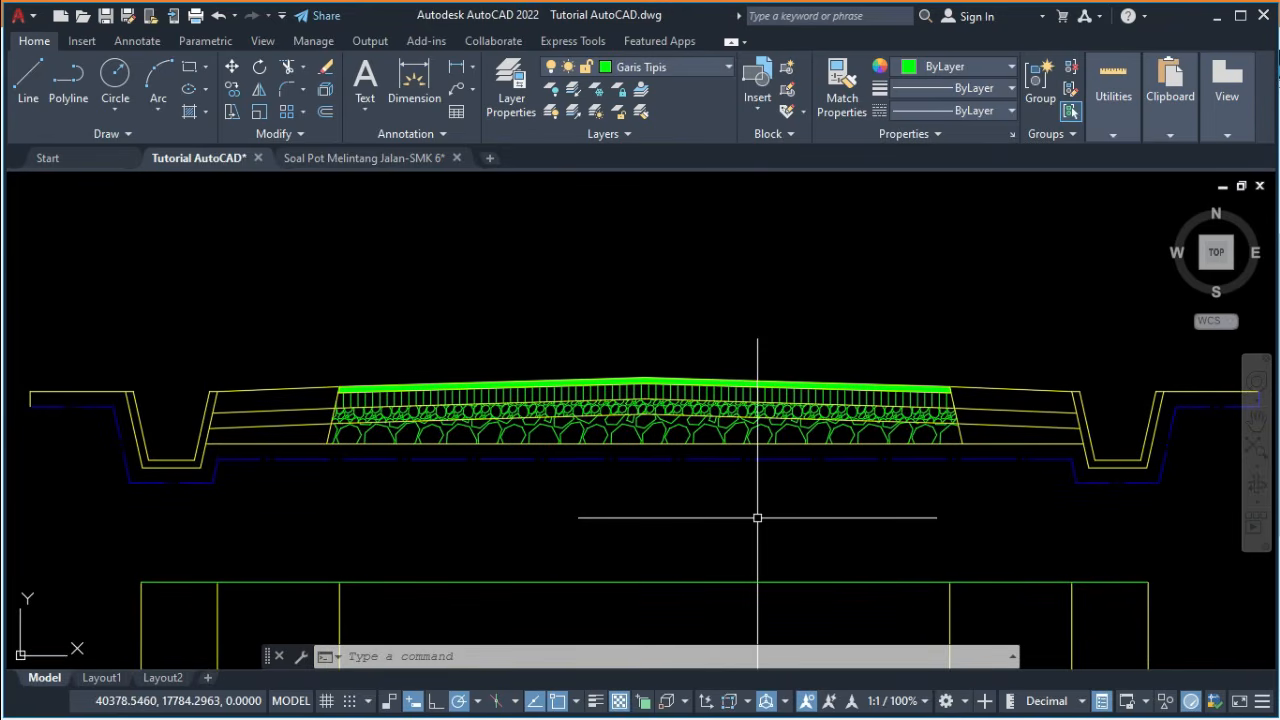
# Check the reference PDF, then hatch the continuous subgrade strip beneath the road, drains and sidewalks with ANSI37 at angle 45 and scale 30.
pyautogui.hotkey('alt', 'Tab')
pyautogui.hotkey('alt', 'Tab')
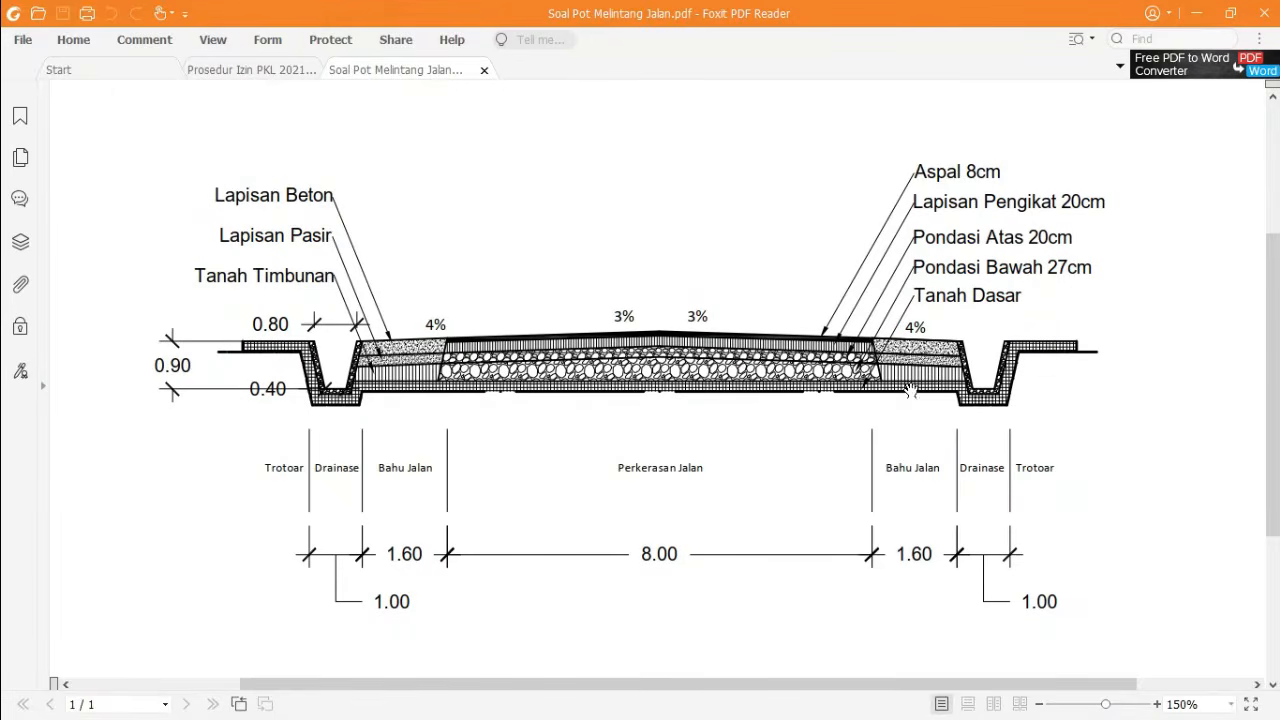
pyautogui.hotkey('alt', 'Tab')
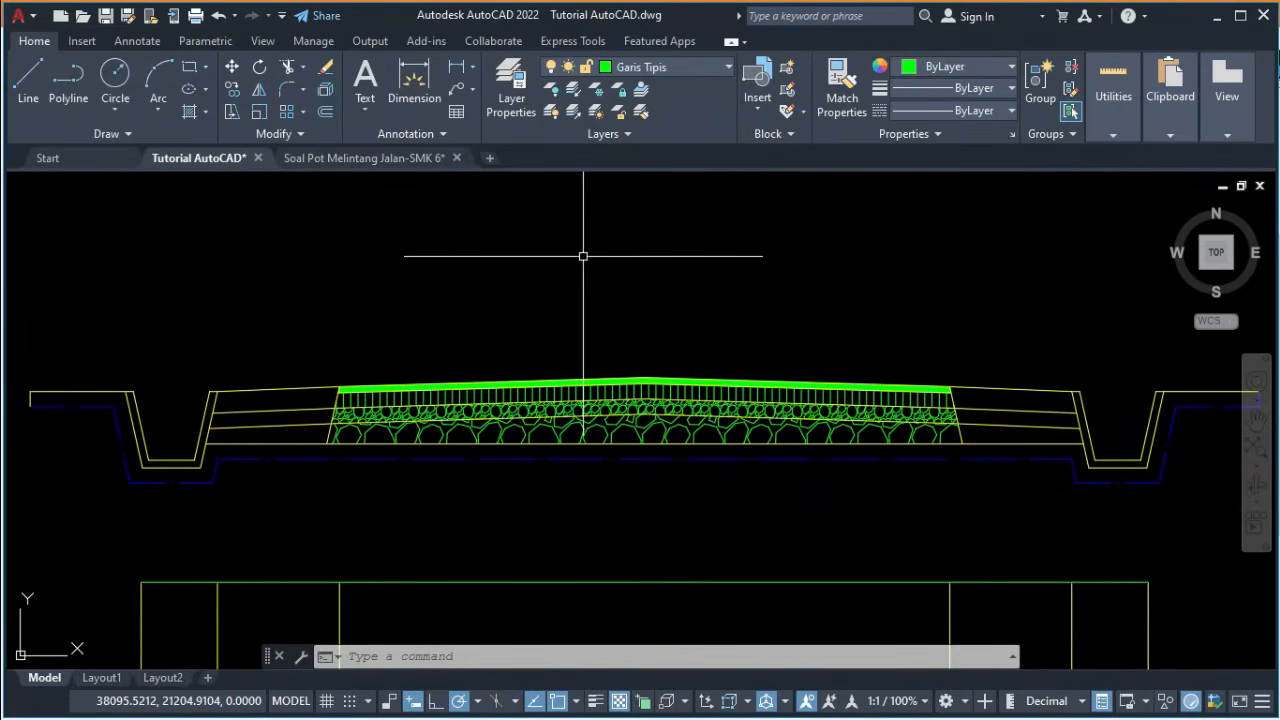
pyautogui.press('Return')
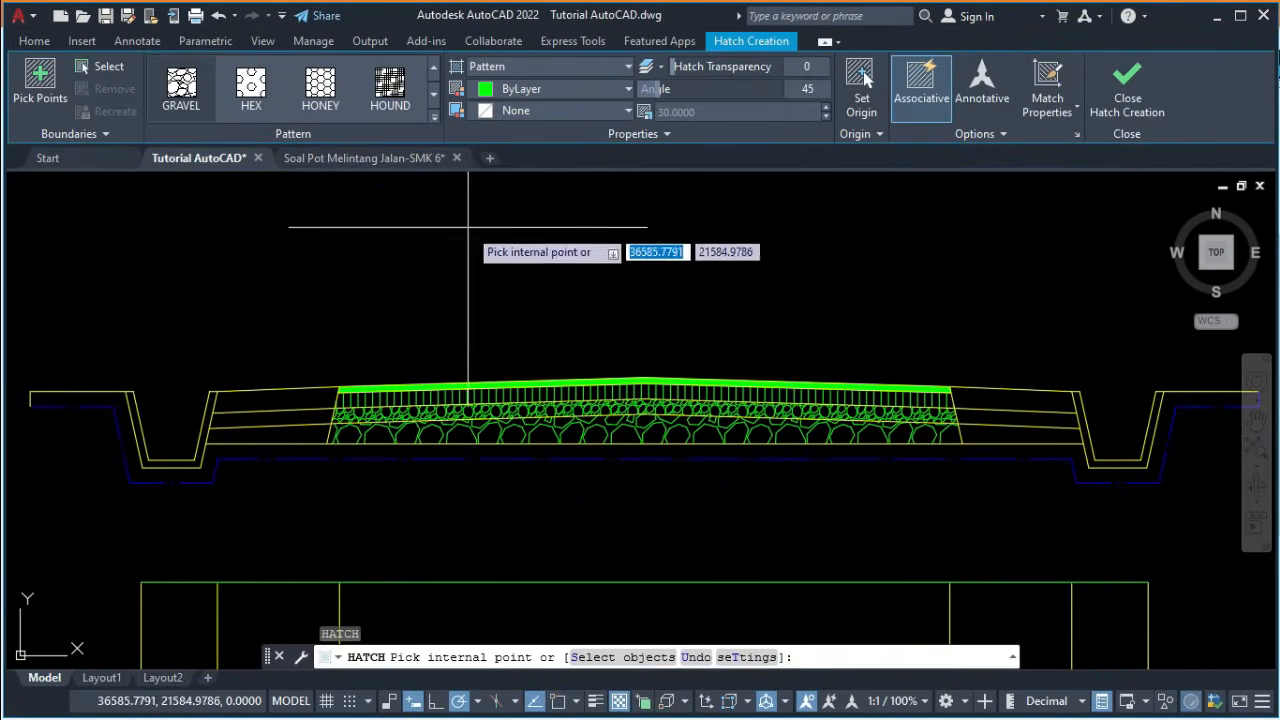
pyautogui.click(432, 72)
pyautogui.click(434, 70)
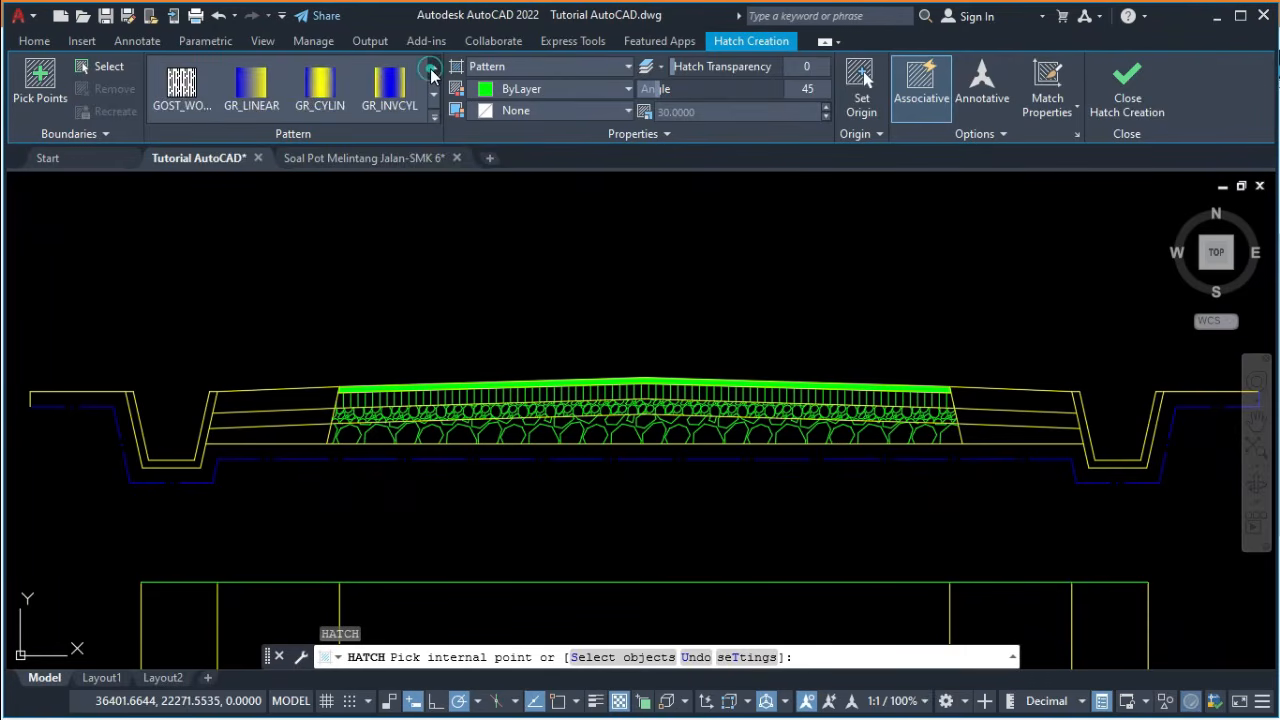
pyautogui.click(434, 70)
pyautogui.click(437, 70)
pyautogui.click(435, 70)
pyautogui.click(435, 70)
pyautogui.click(435, 70)
pyautogui.click(437, 70)
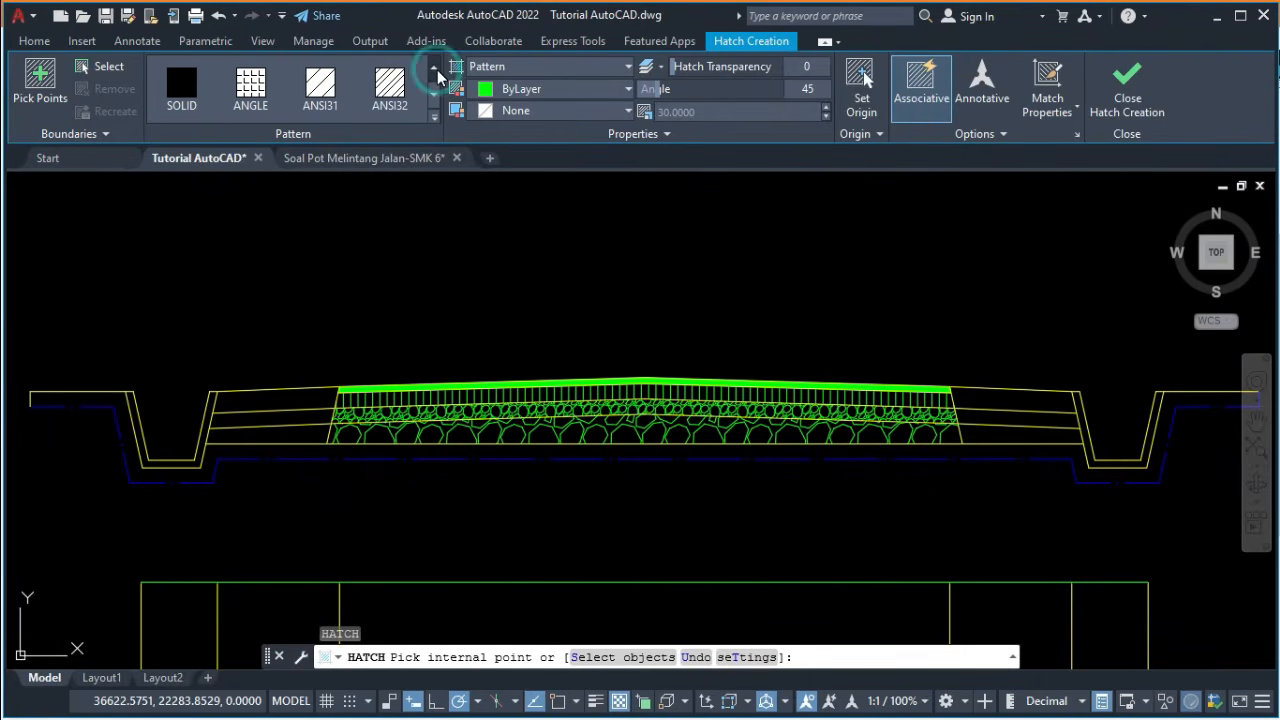
pyautogui.click(434, 95)
pyautogui.click(435, 100)
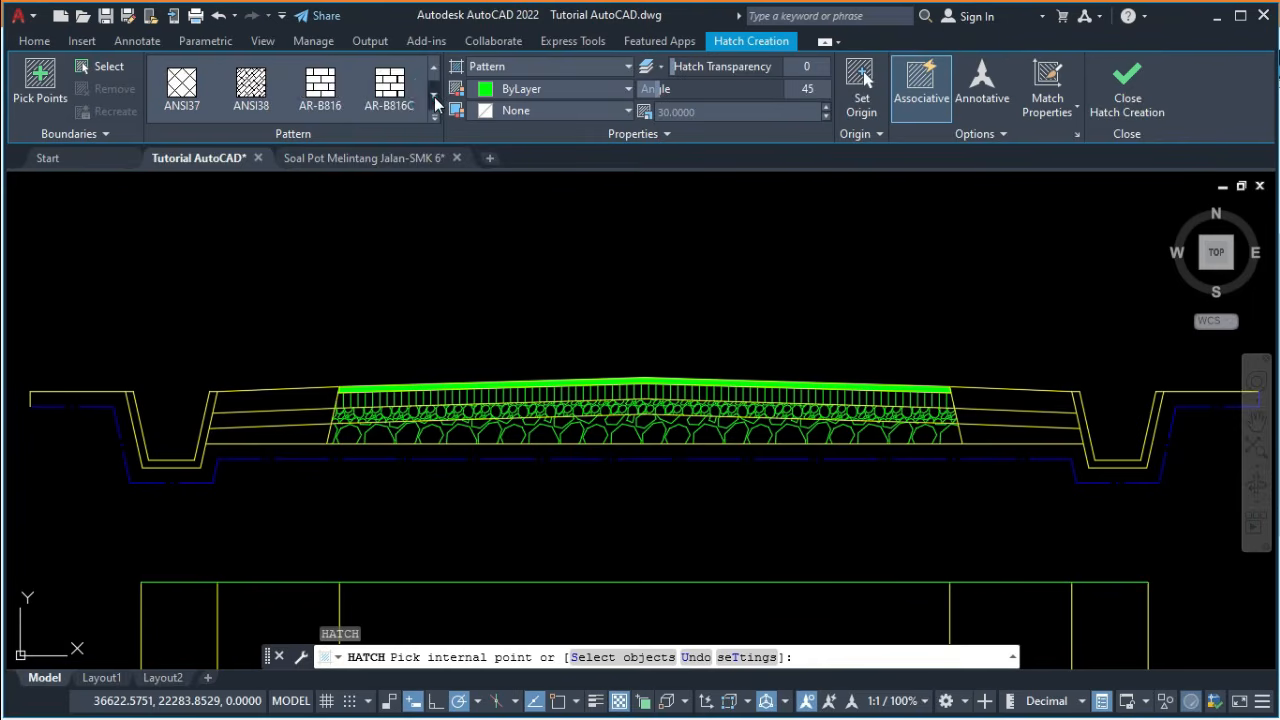
pyautogui.click(181, 80)
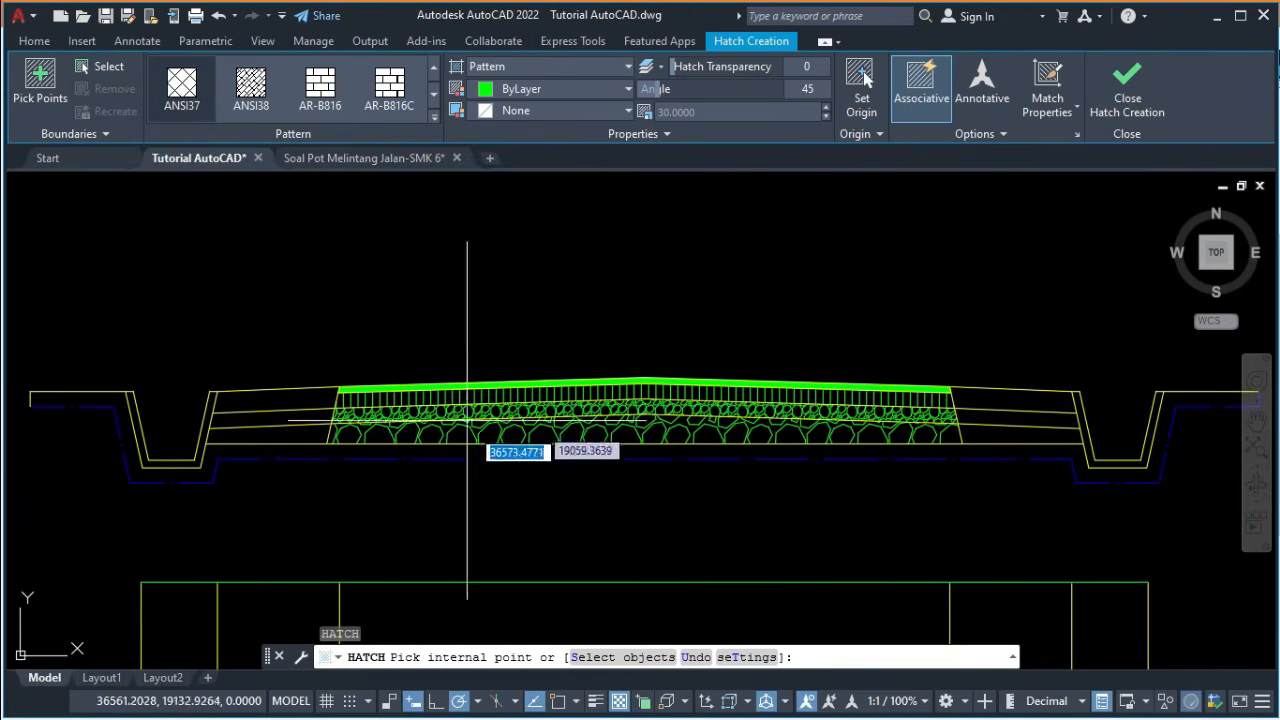
pyautogui.click(491, 451)
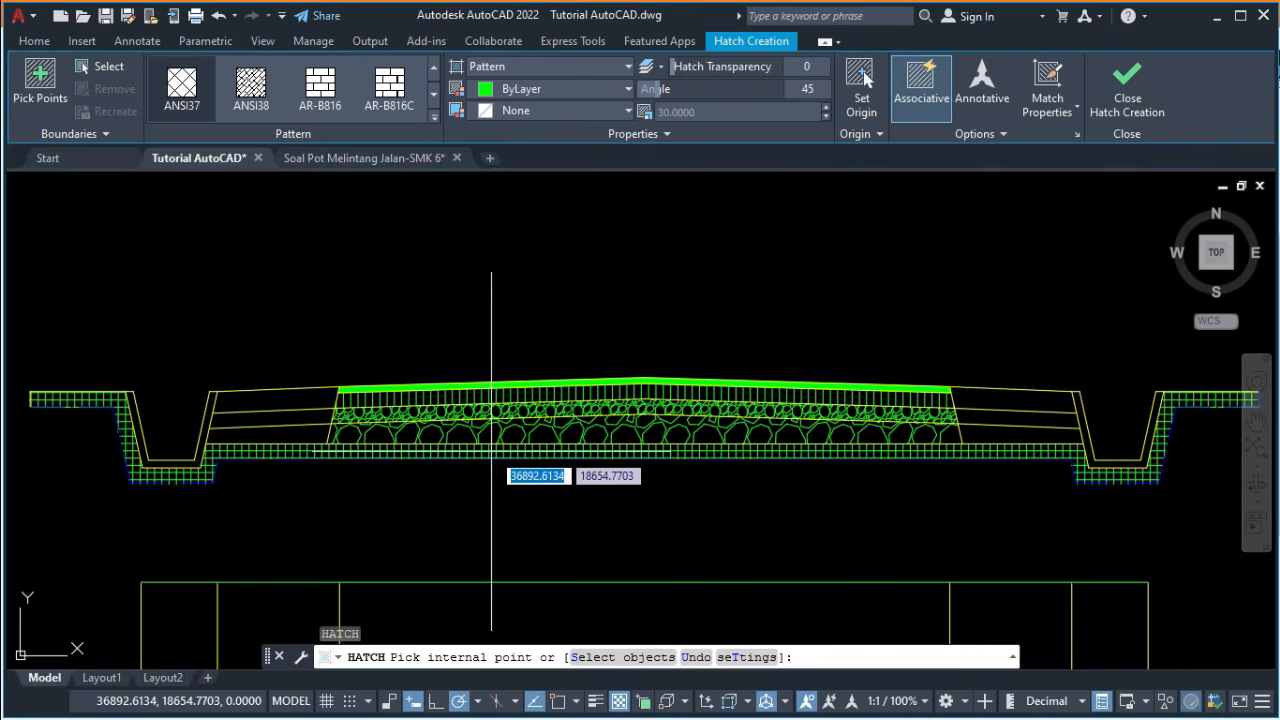
pyautogui.click(491, 451)
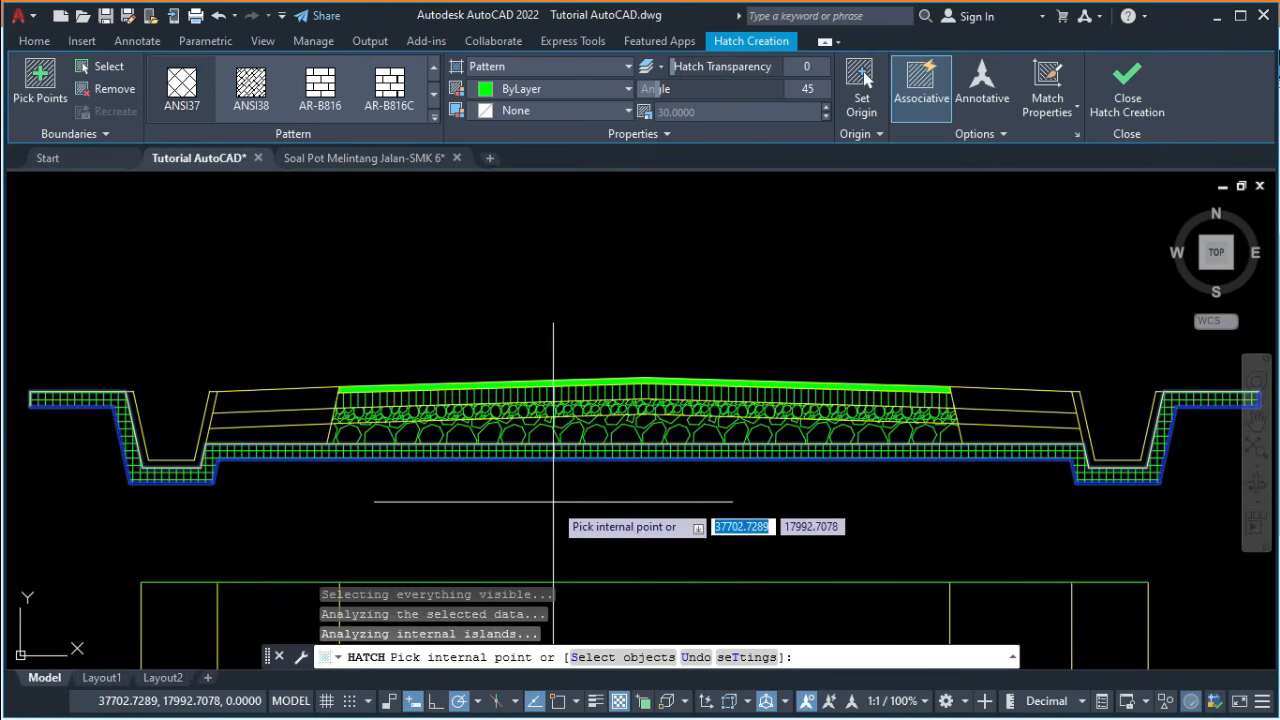
pyautogui.press('Escape')
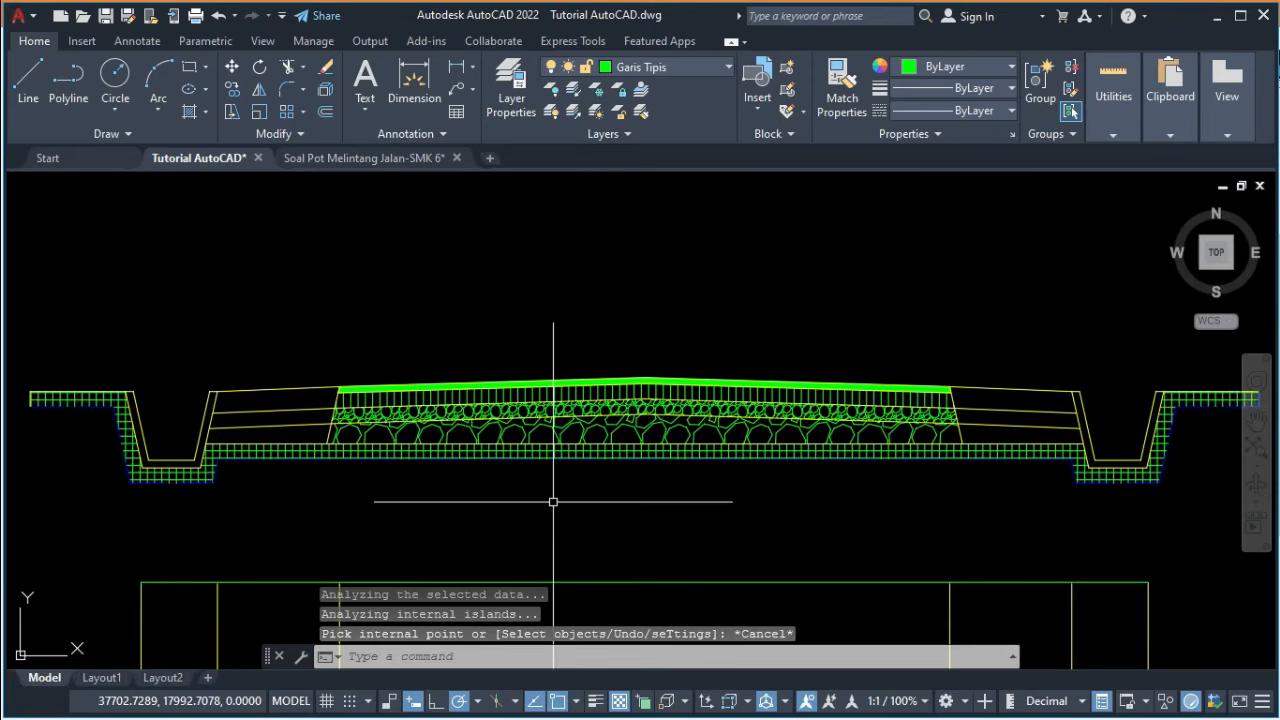
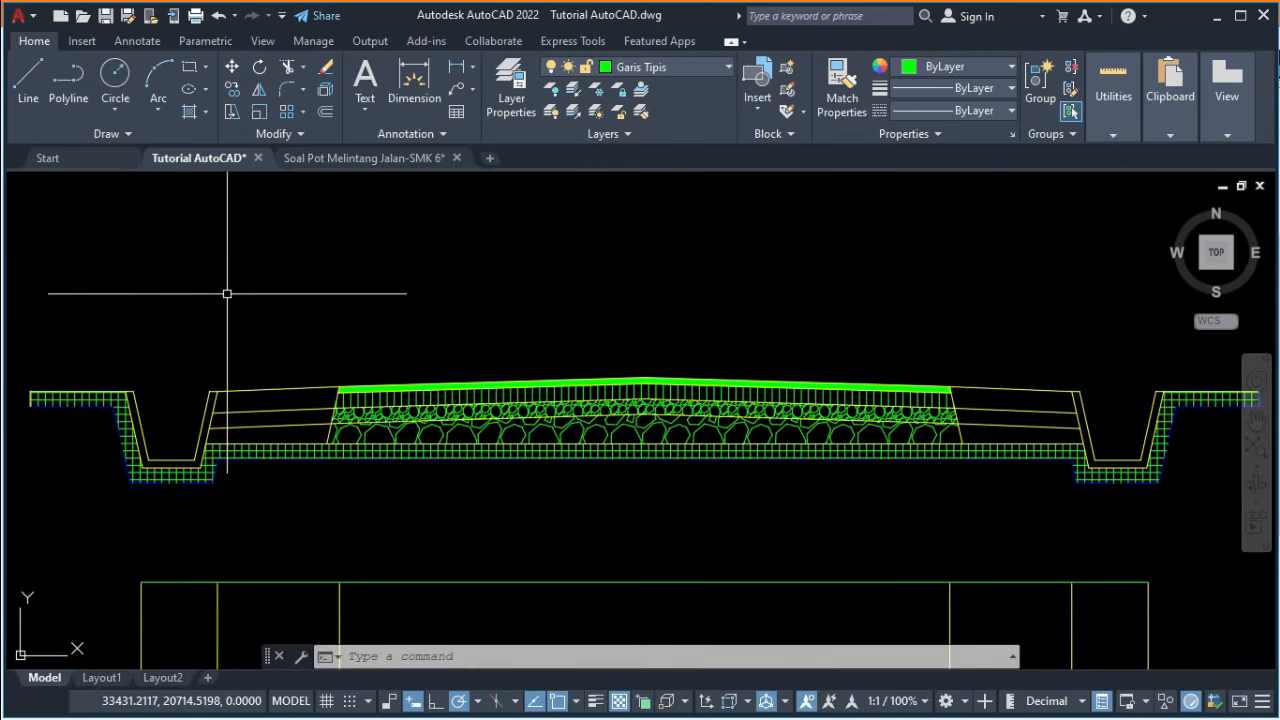
# Hatch the linings of both drains with the GRAVEL pattern at scale 10 and save the drawing.
pyautogui.write('h')
pyautogui.press('Return')
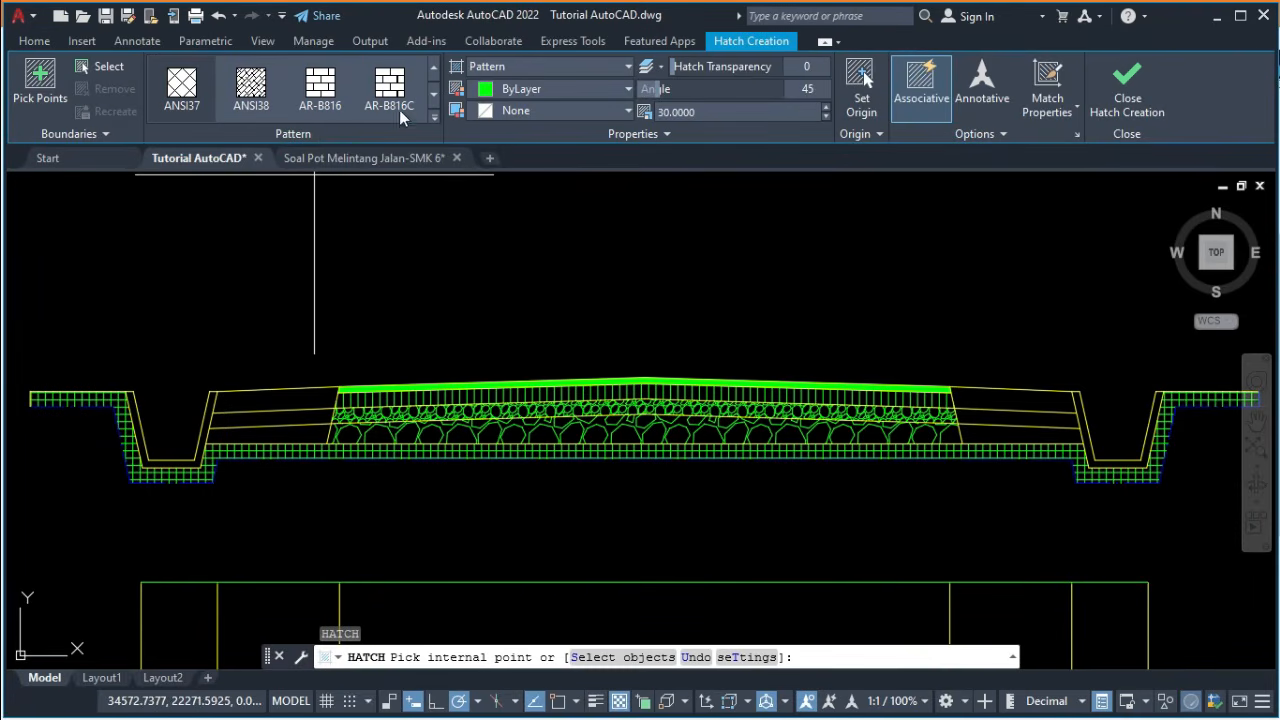
pyautogui.click(434, 93)
pyautogui.click(434, 93)
pyautogui.click(434, 93)
pyautogui.click(434, 93)
pyautogui.click(434, 93)
pyautogui.click(434, 93)
pyautogui.click(434, 93)
pyautogui.click(434, 93)
pyautogui.click(434, 93)
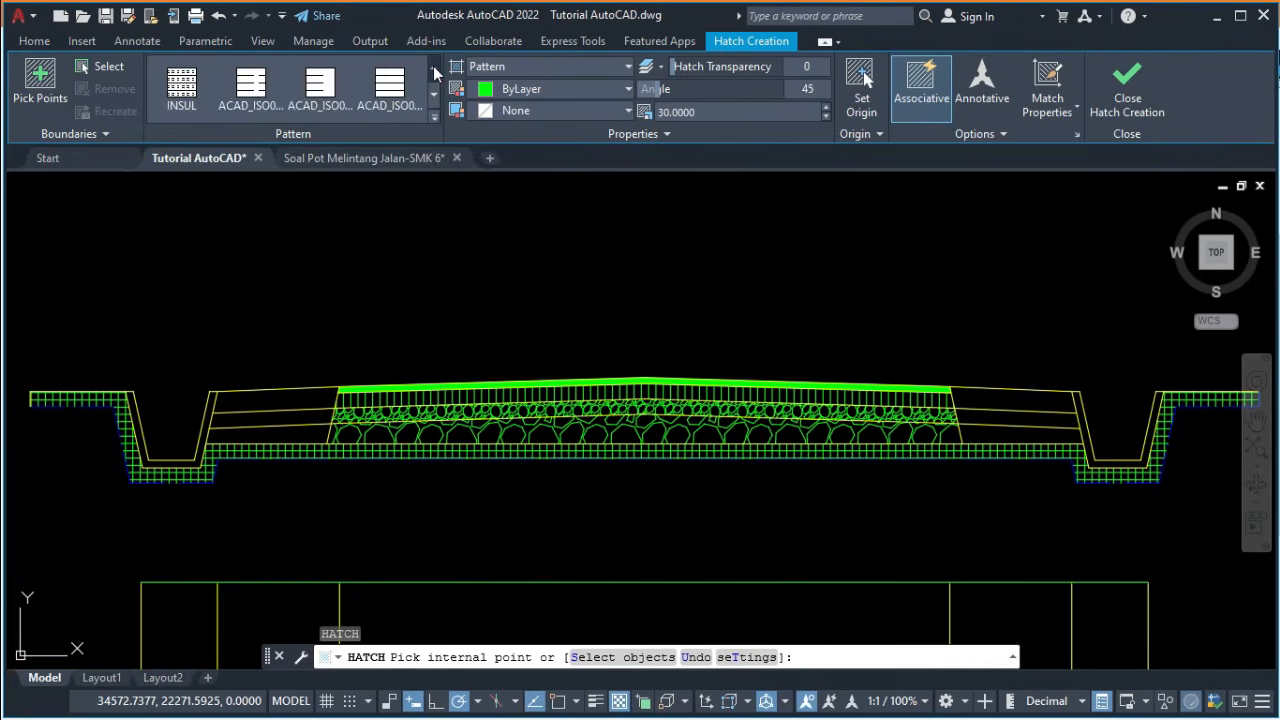
pyautogui.click(433, 66)
pyautogui.click(181, 85)
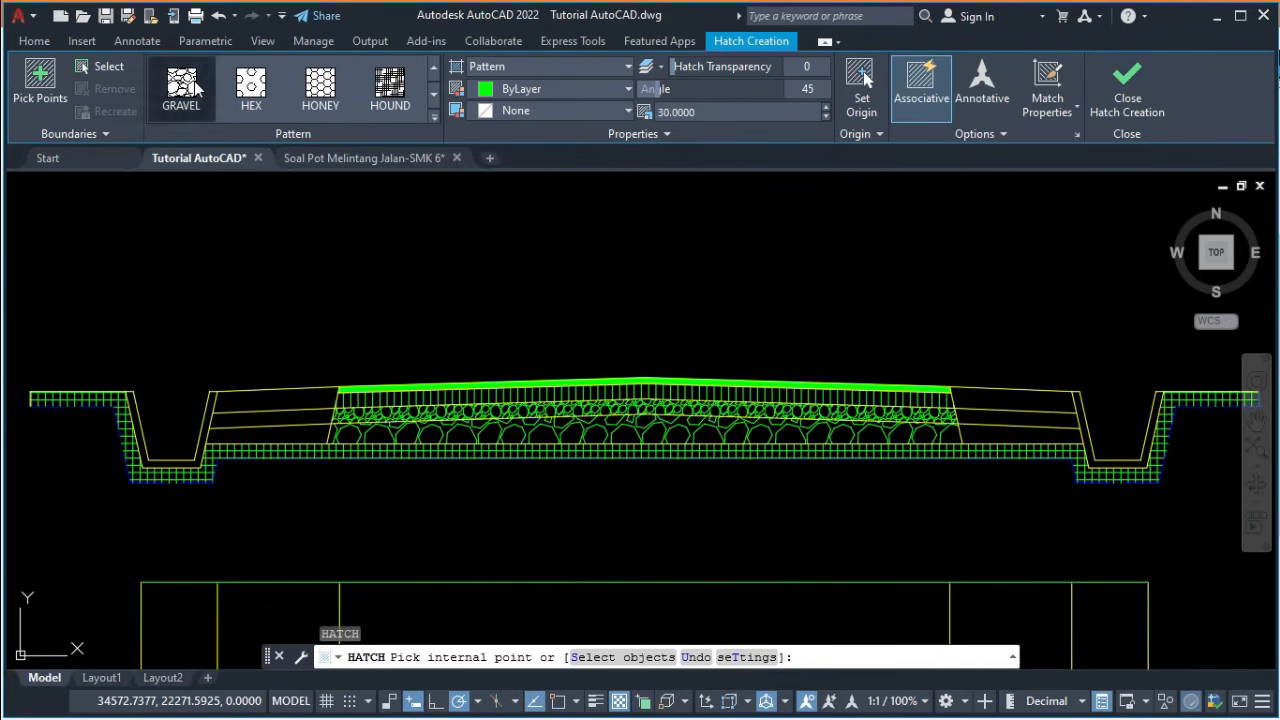
pyautogui.click(209, 401)
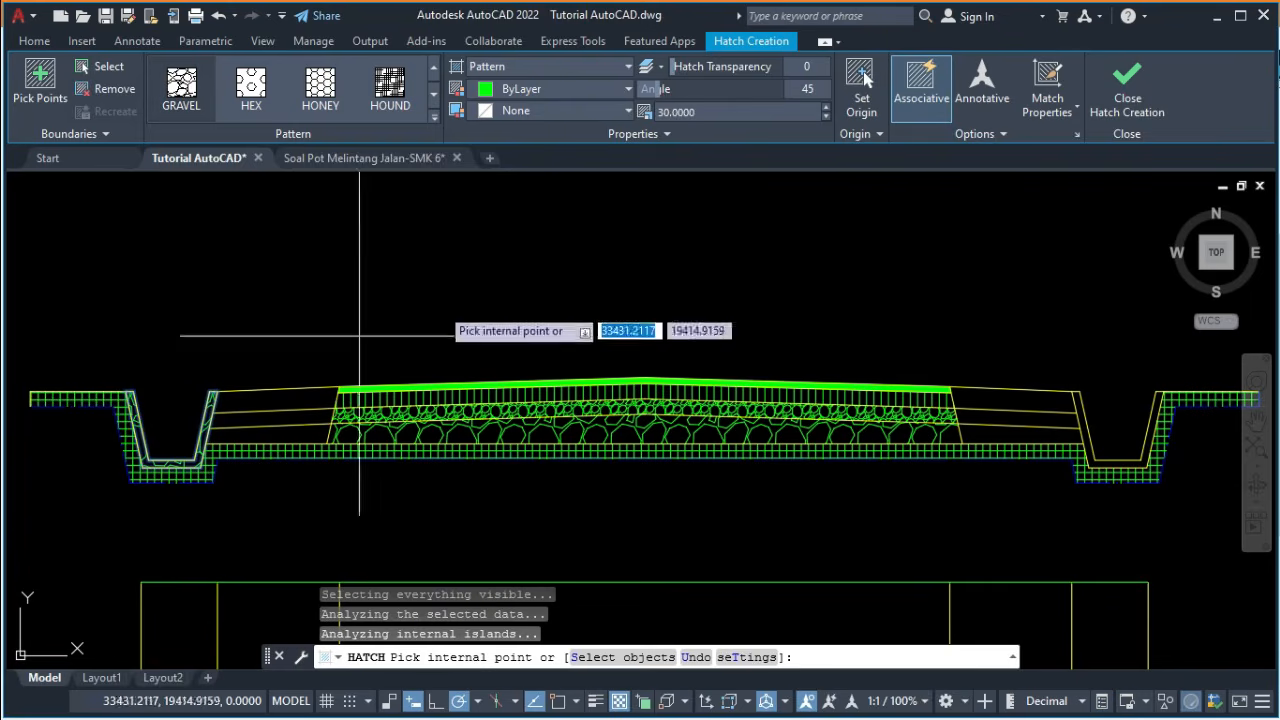
pyautogui.click(766, 111)
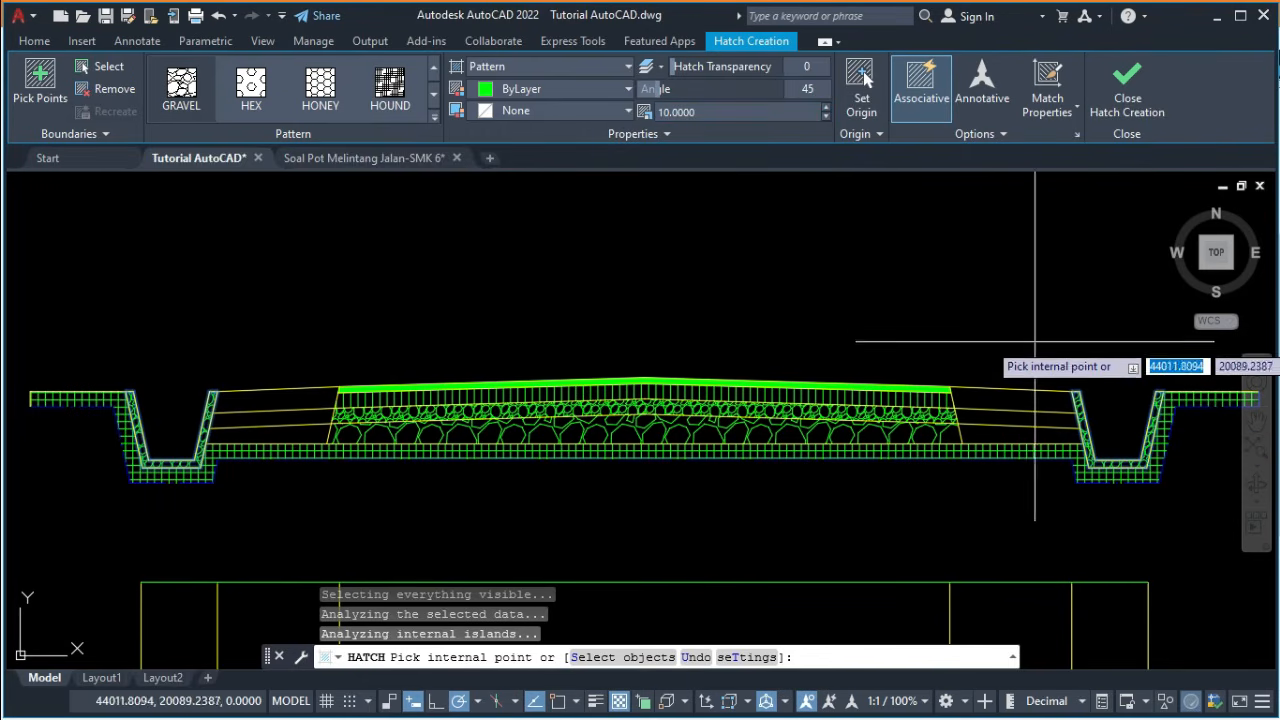
pyautogui.press('Escape')
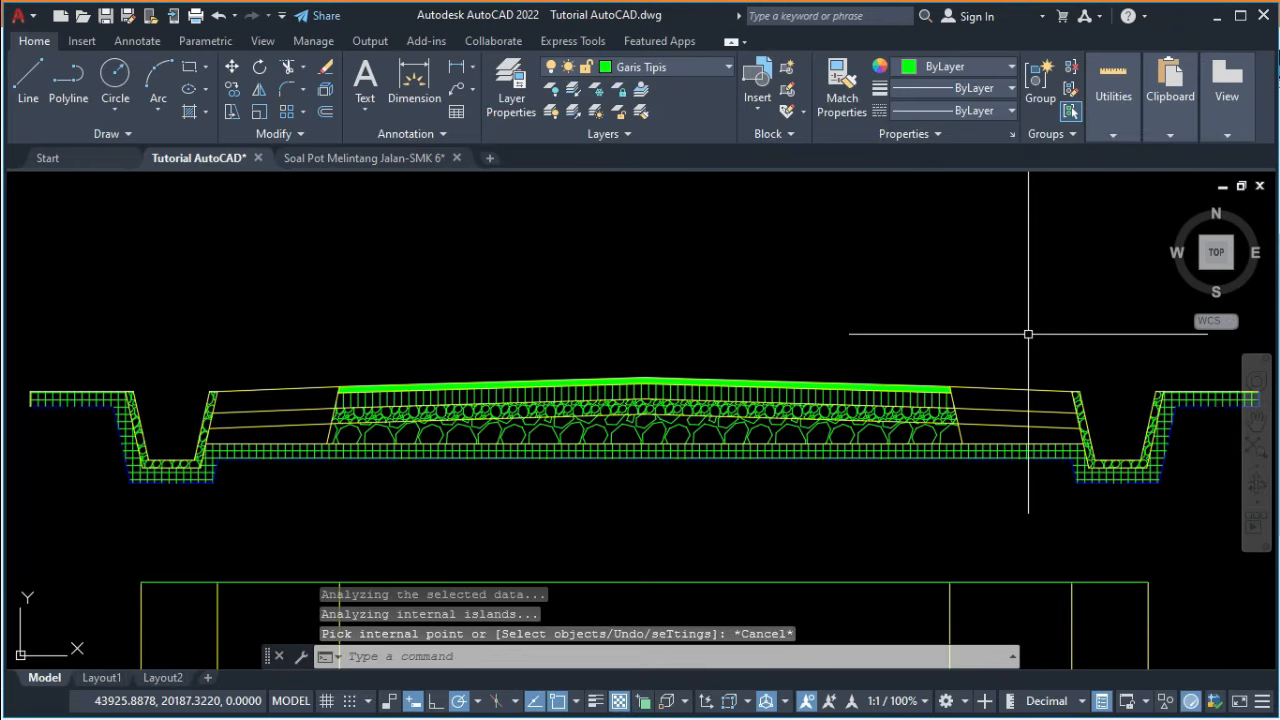
pyautogui.hotkey('ctrl', 's')
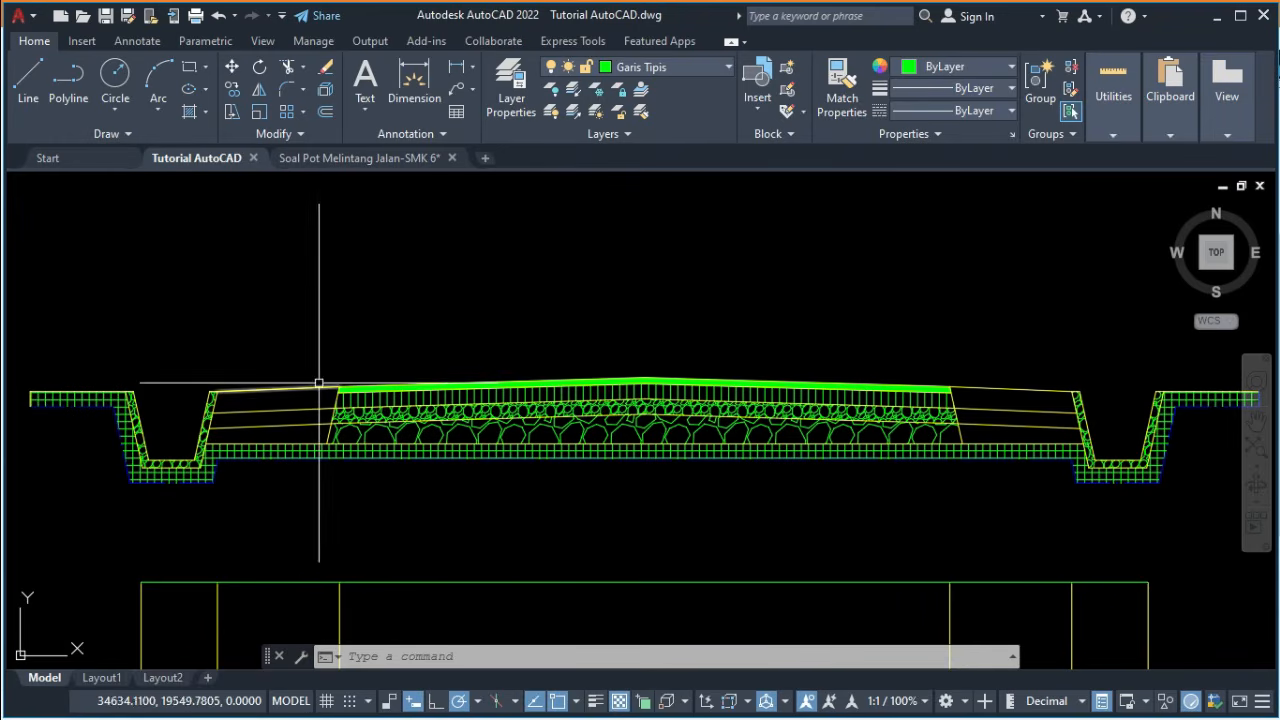
# Hatch the uppermost layer of both road shoulders with the AR-CONC pattern at scale 2.
pyautogui.write('h')
pyautogui.press('Return')
pyautogui.click(430, 69)
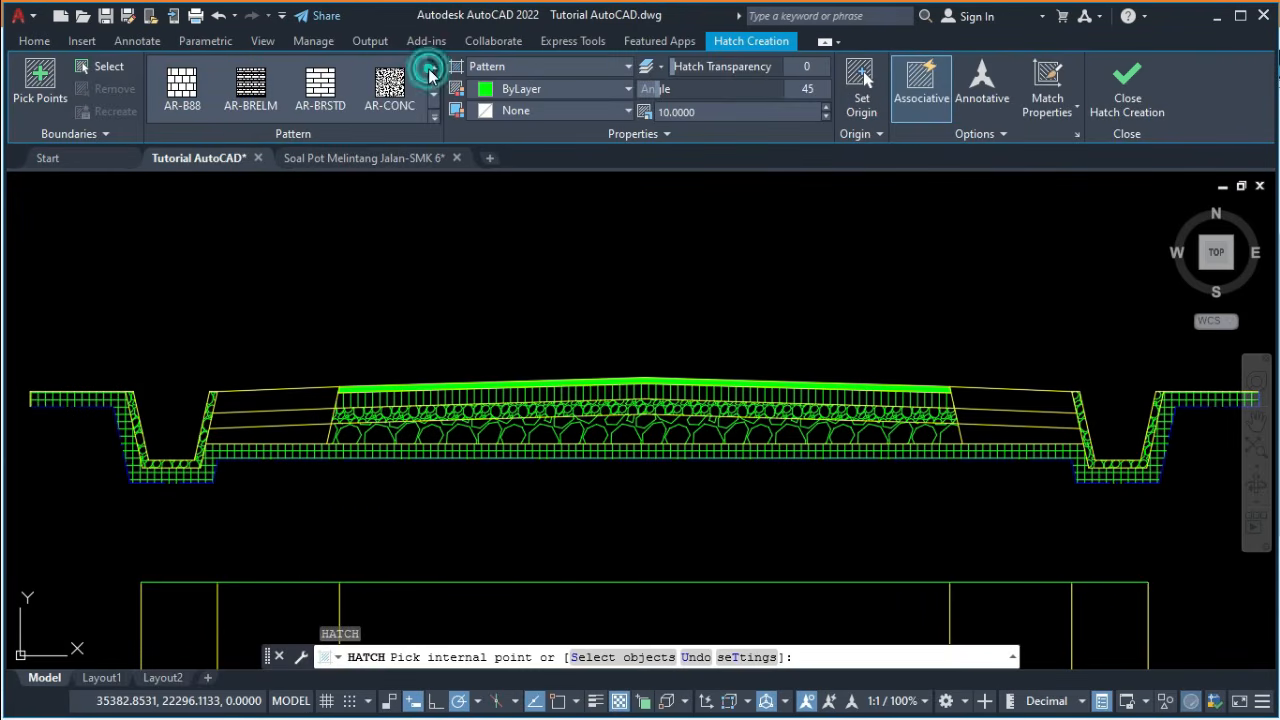
pyautogui.click(393, 82)
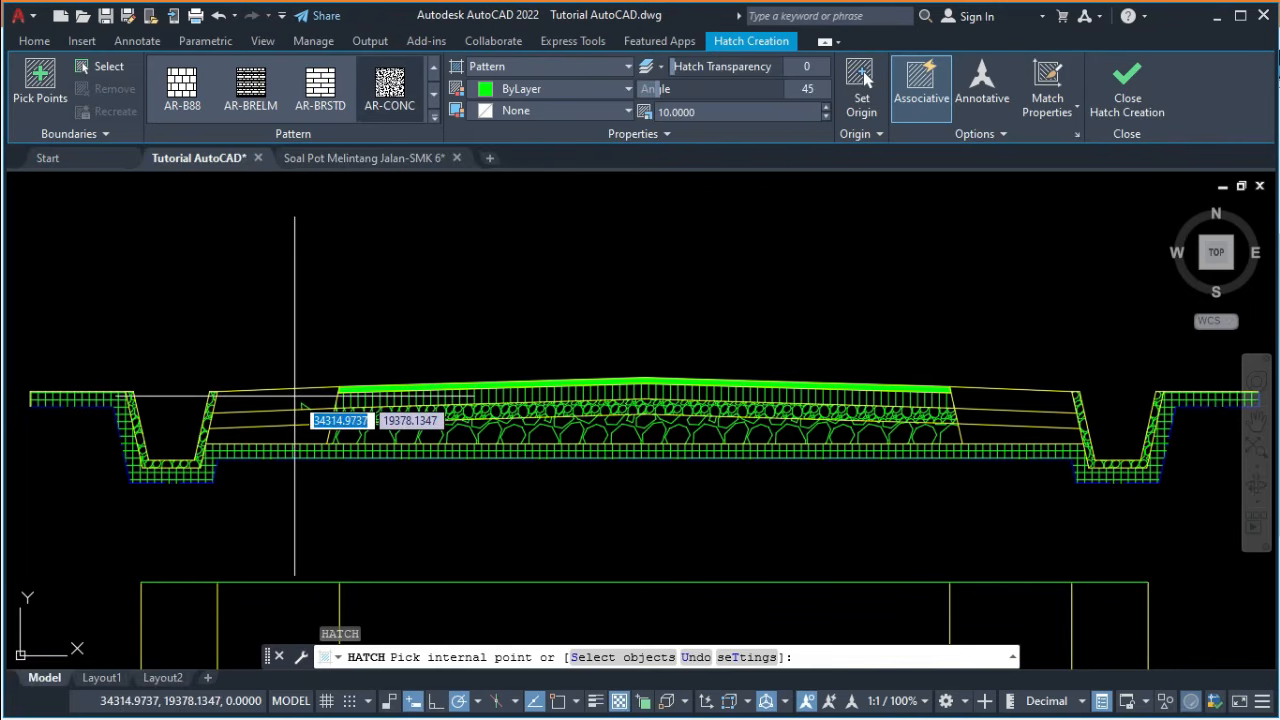
pyautogui.click(295, 398)
pyautogui.click(703, 113)
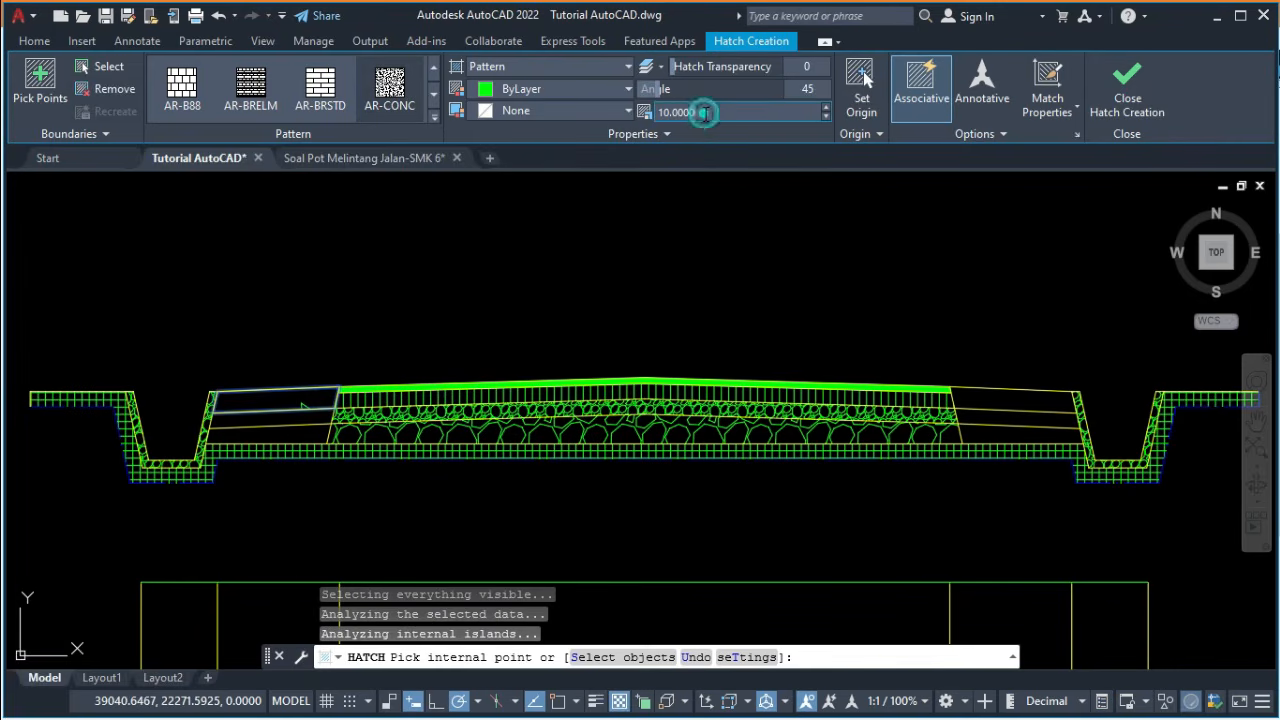
pyautogui.write('2')
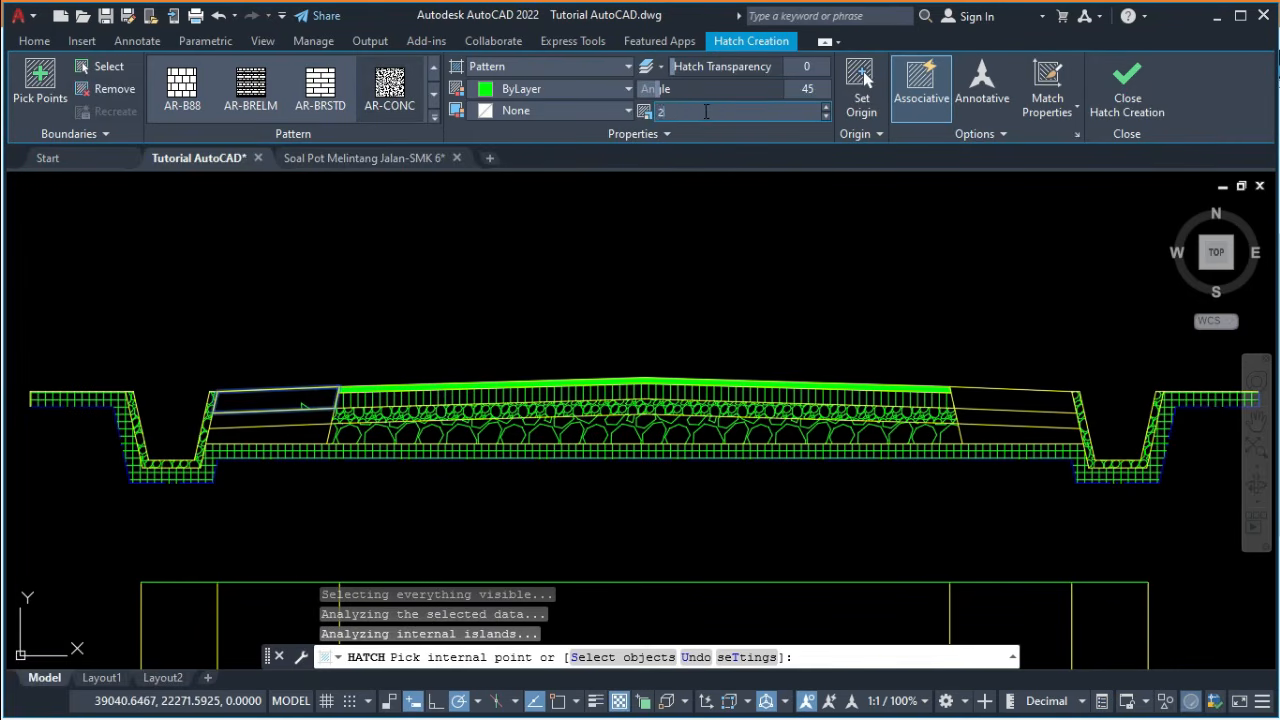
pyautogui.write('02')
pyautogui.press('Return')
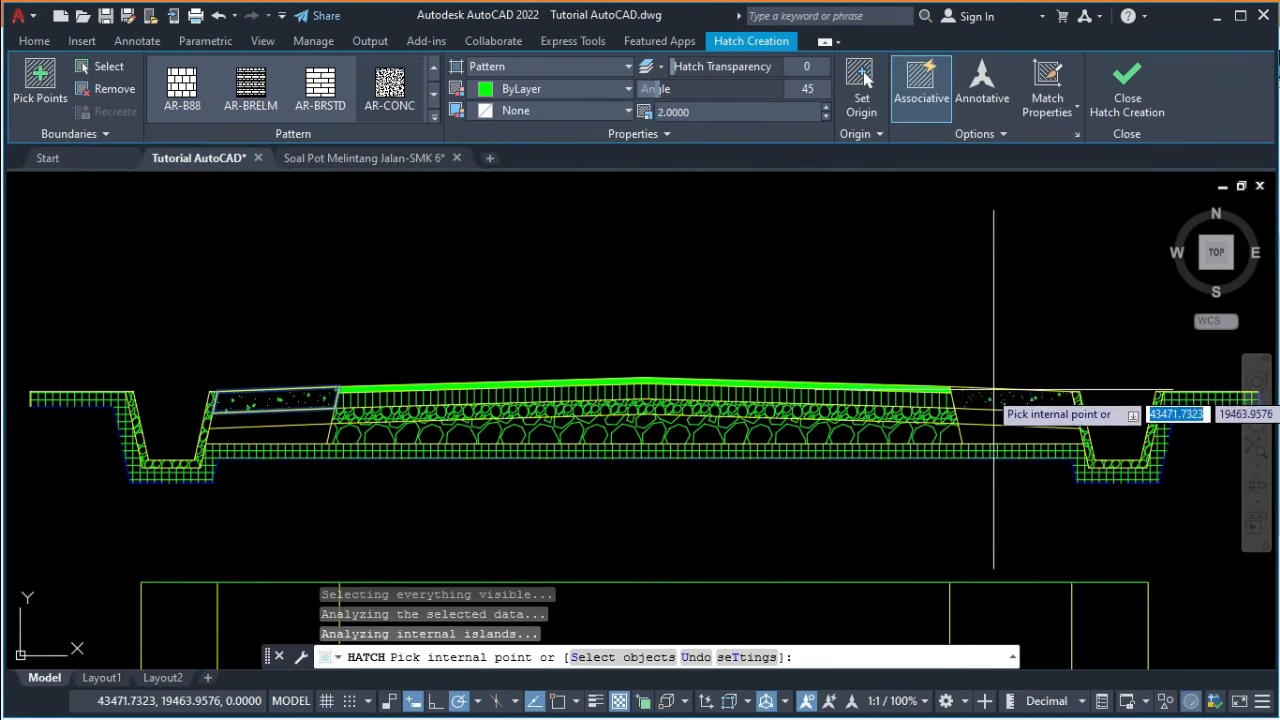
pyautogui.press('Escape')
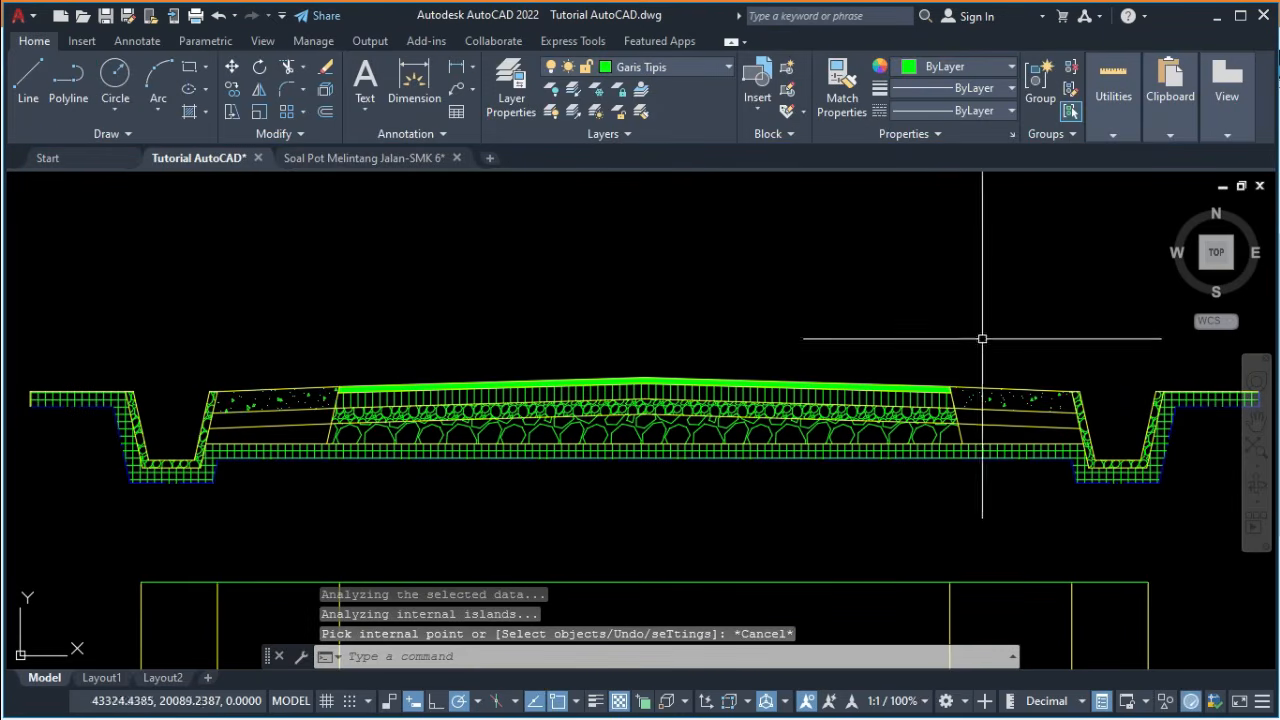
# Hatch the middle layer of both road shoulders with the AR-SAND pattern at scale 2.
pyautogui.press('Return')
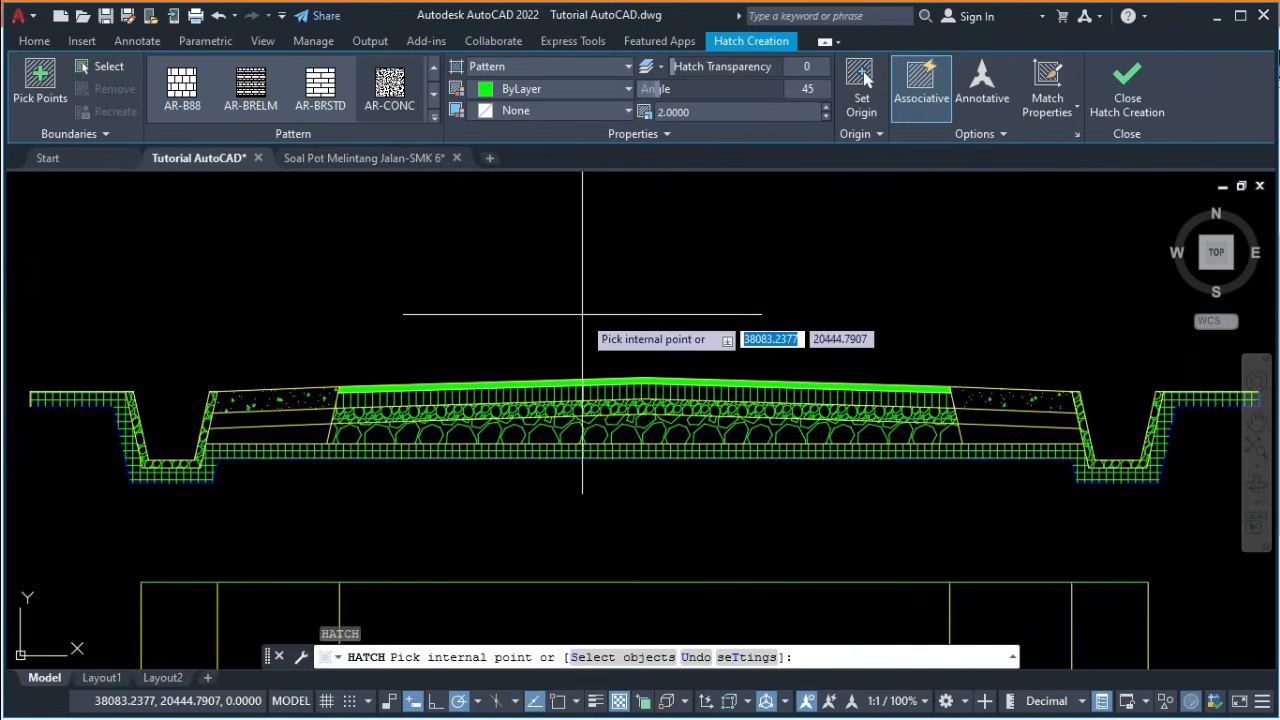
pyautogui.click(435, 96)
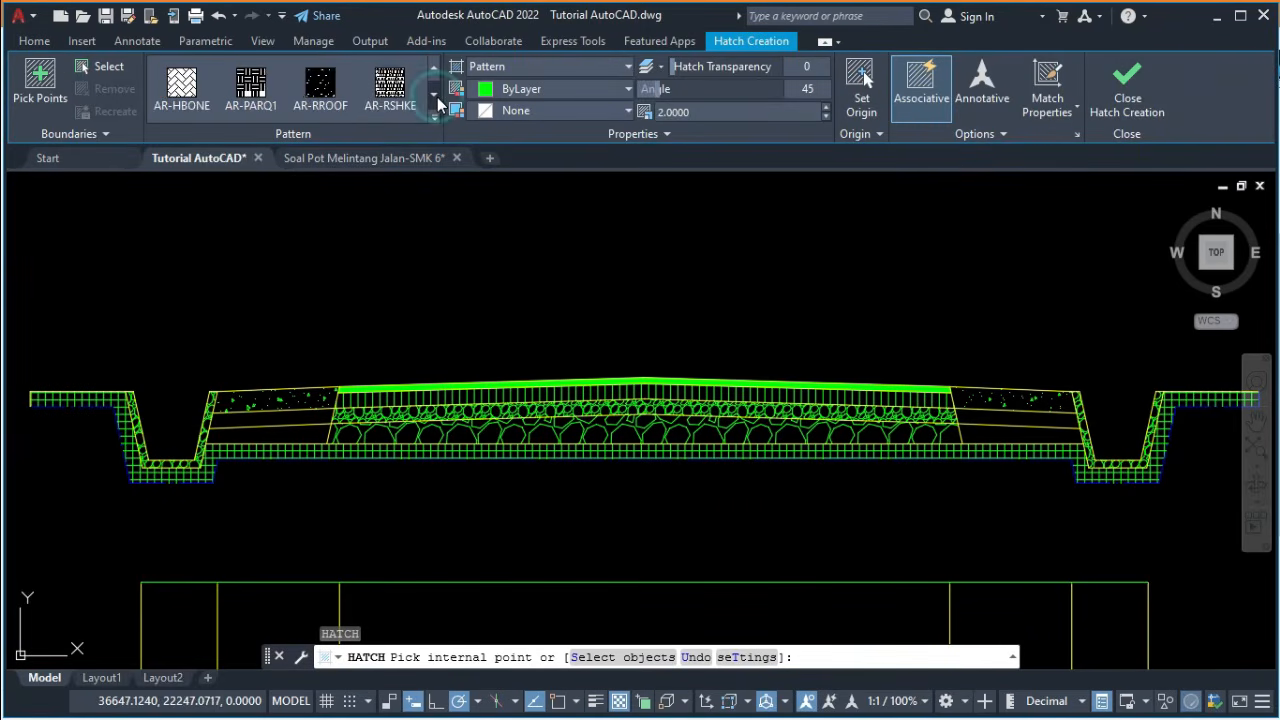
pyautogui.click(437, 97)
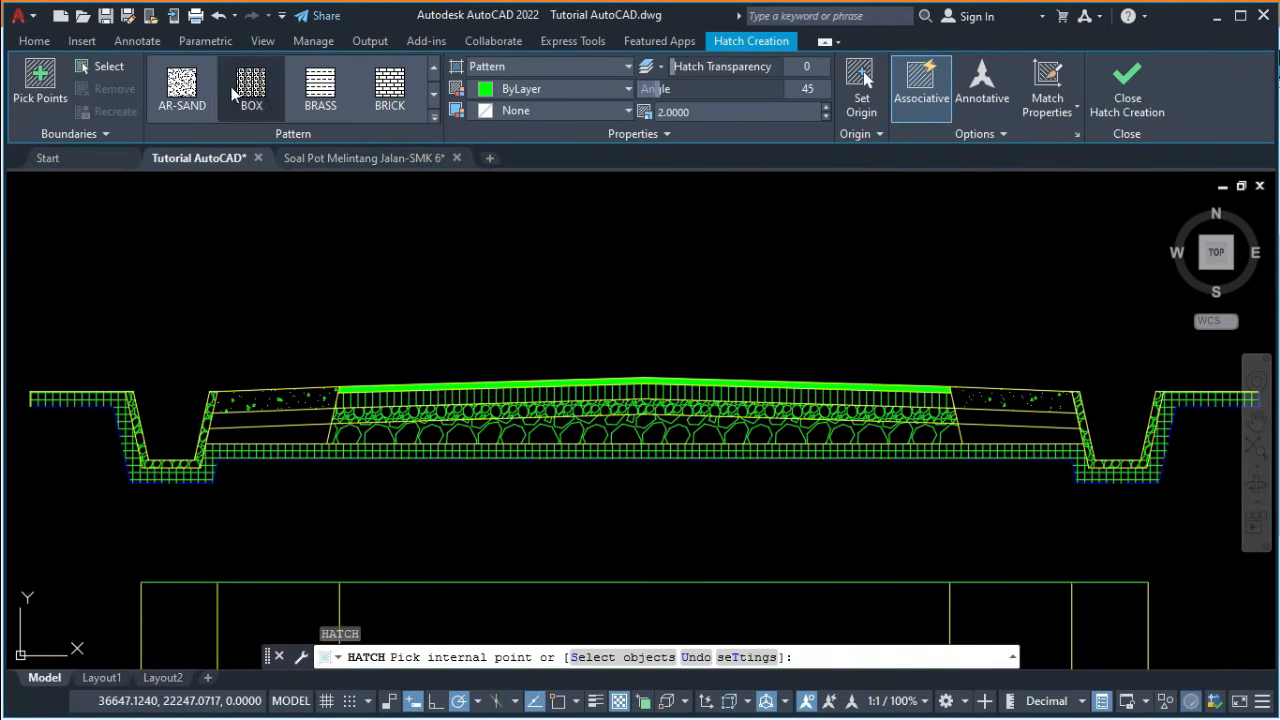
pyautogui.click(182, 85)
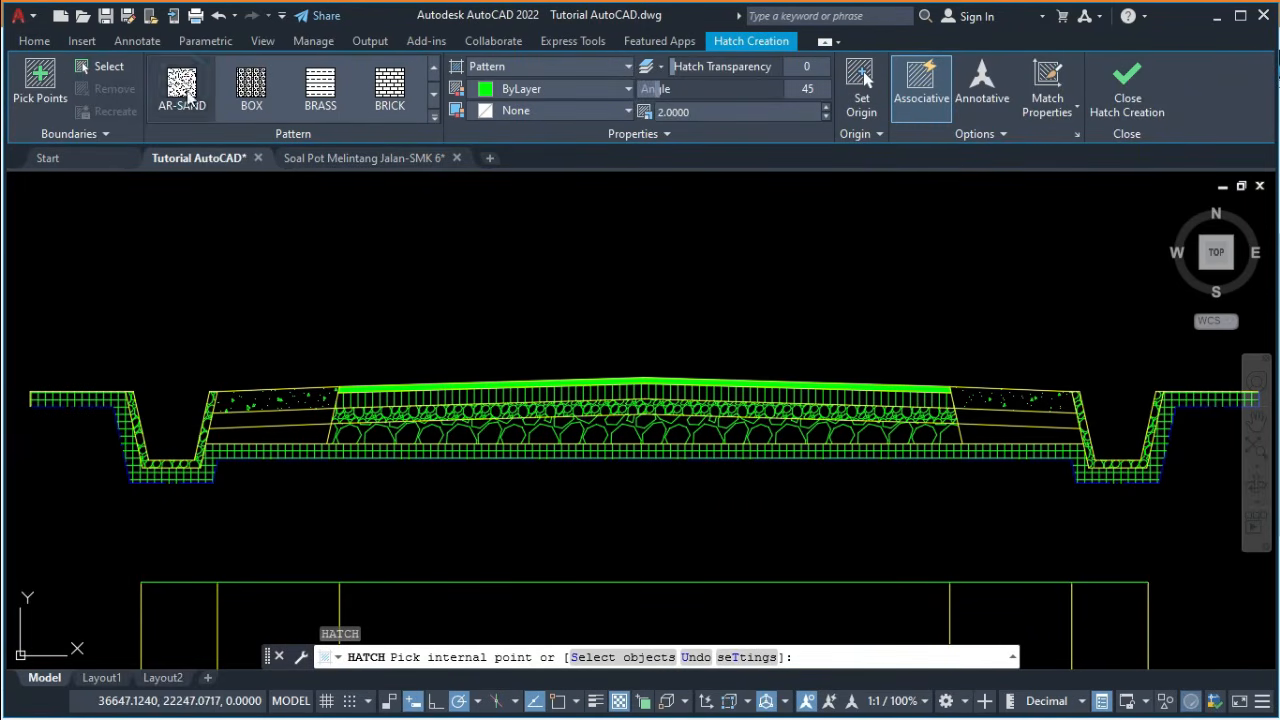
pyautogui.click(283, 415)
pyautogui.click(970, 419)
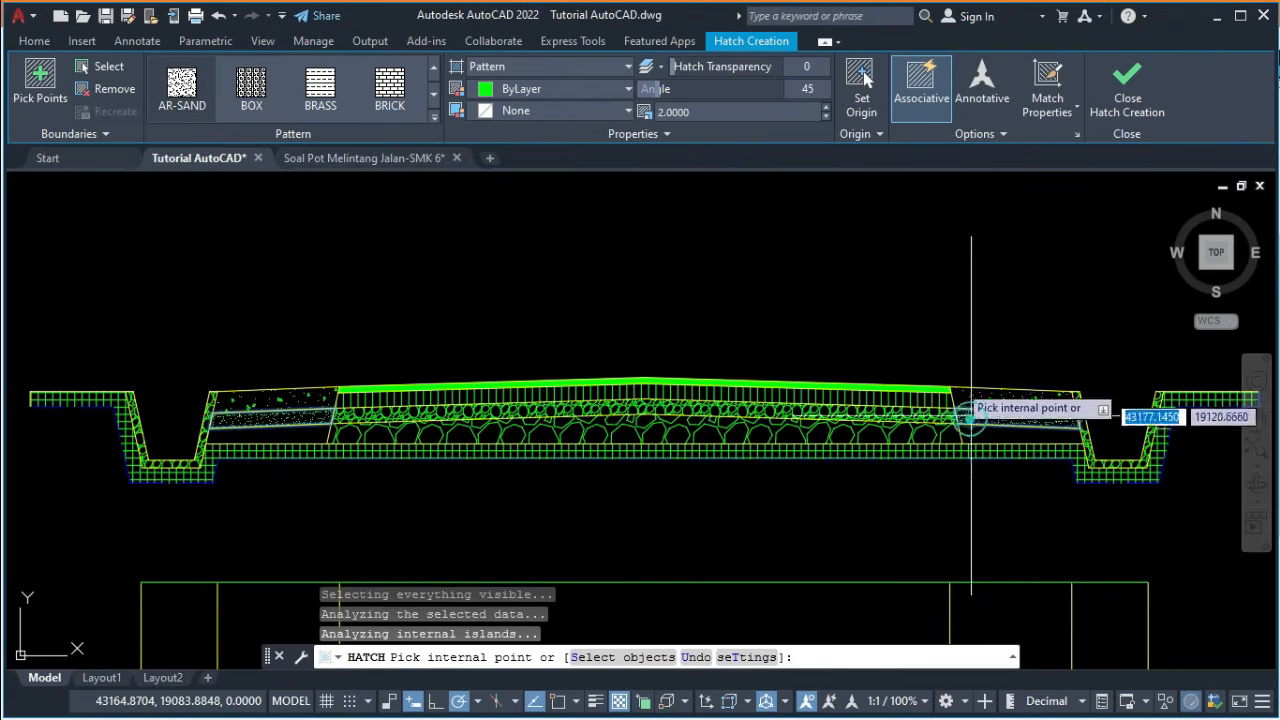
pyautogui.press('Escape')
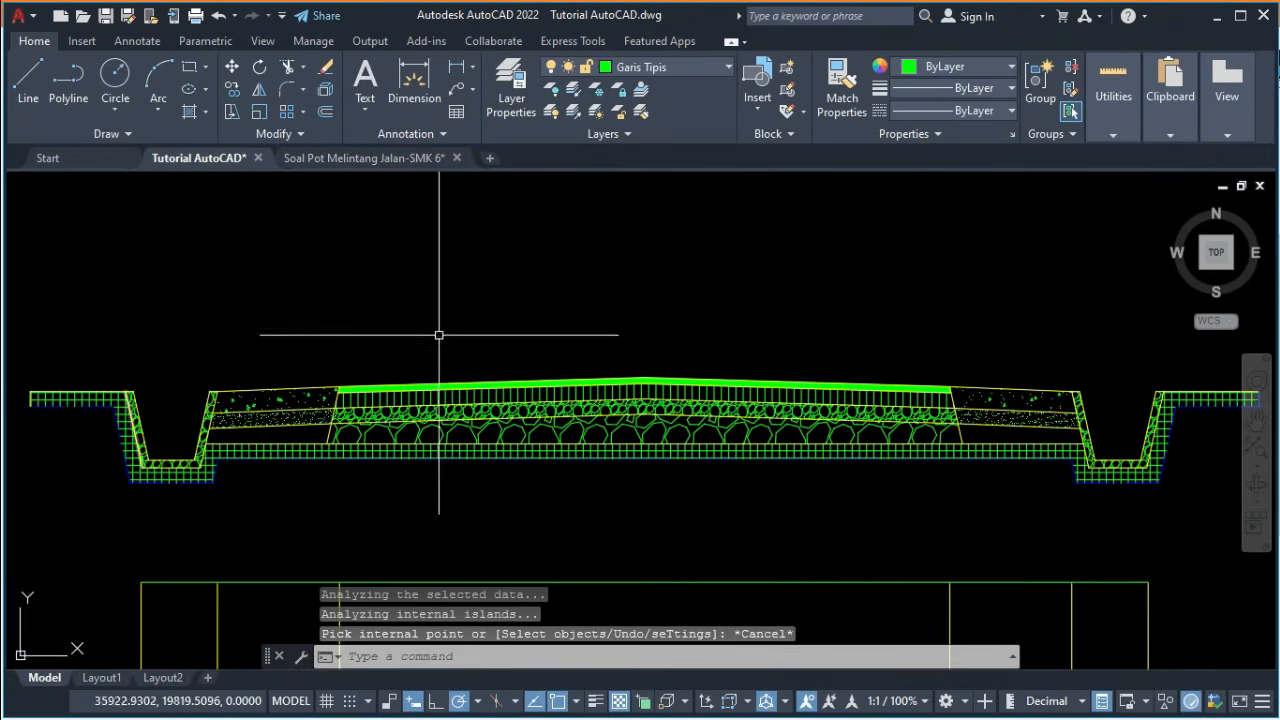
# Check the reference PDF, then extend the binder layer's ANSI31 hatch to the lowest layer of both road shoulders.
pyautogui.hotkey('alt', 'Tab')
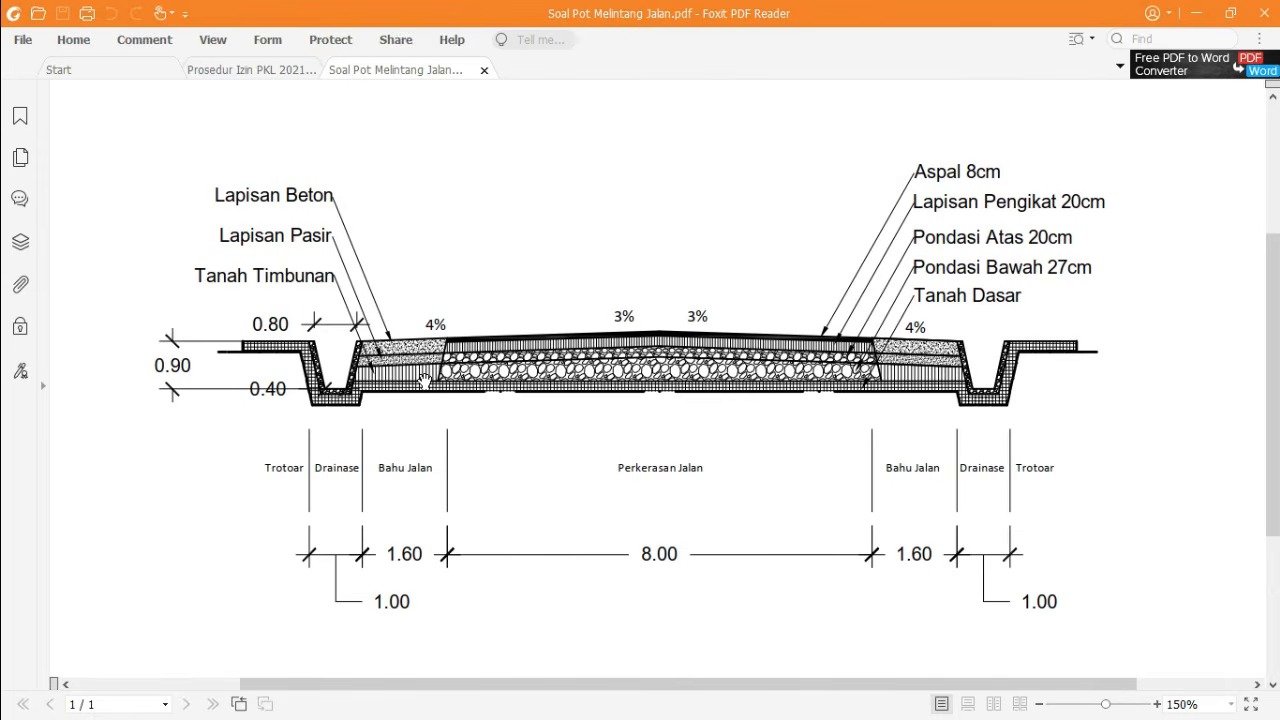
pyautogui.hotkey('alt', 'Tab')
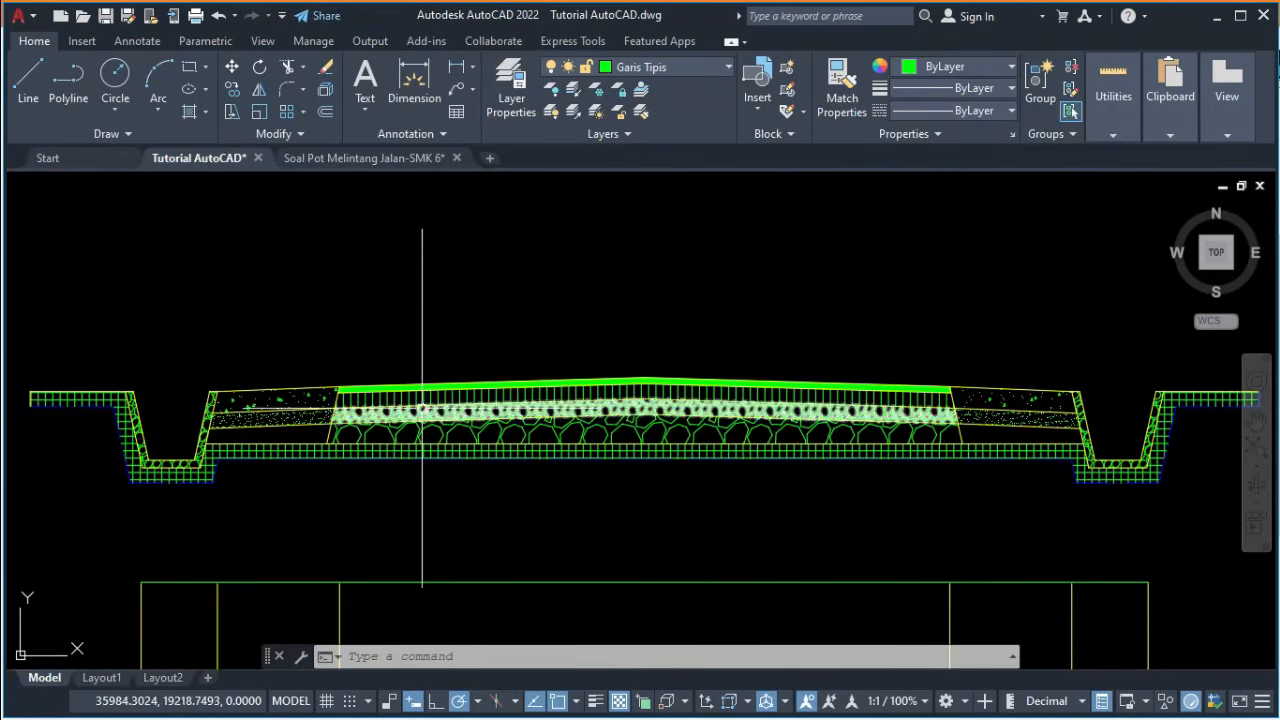
pyautogui.click(424, 400)
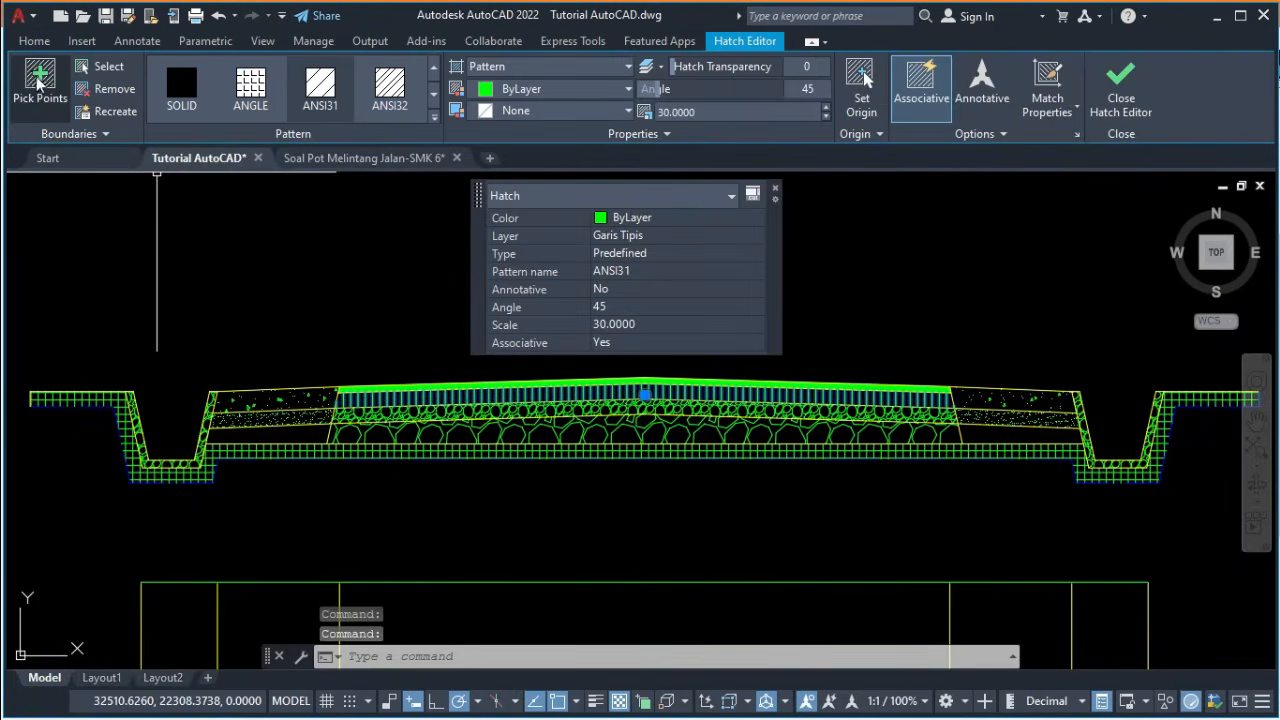
pyautogui.click(40, 80)
pyautogui.click(277, 428)
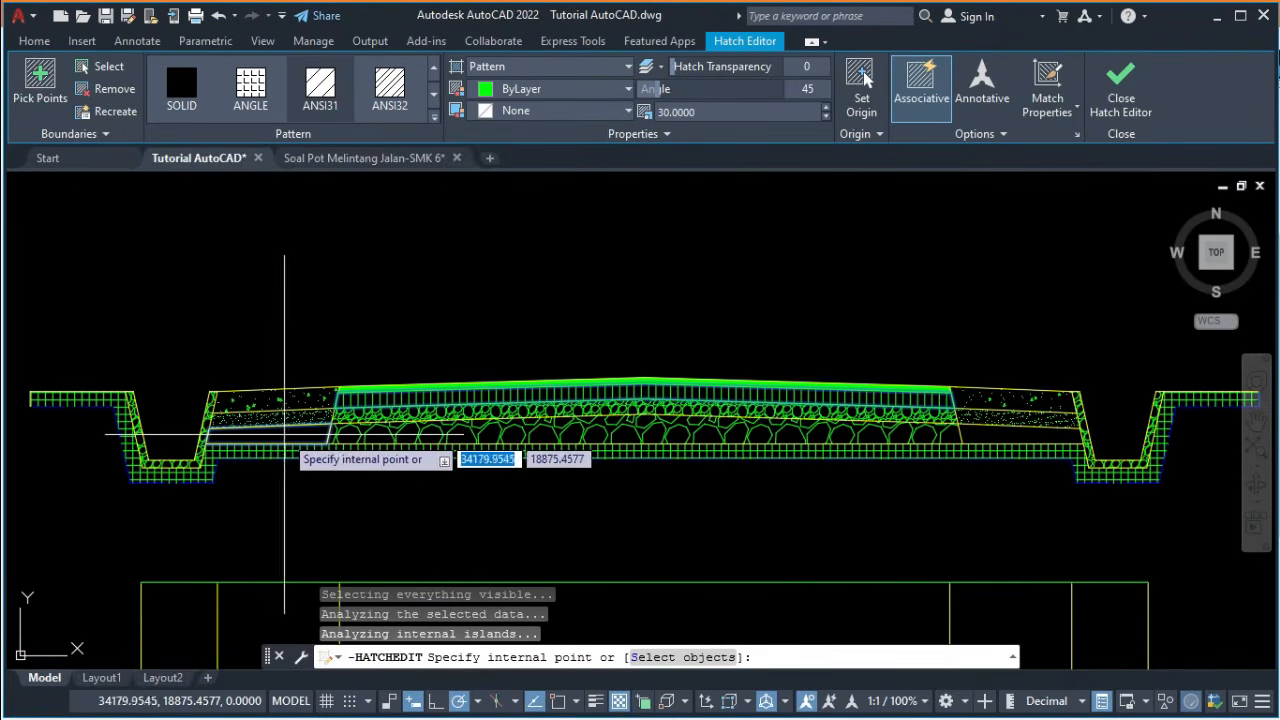
pyautogui.click(1031, 432)
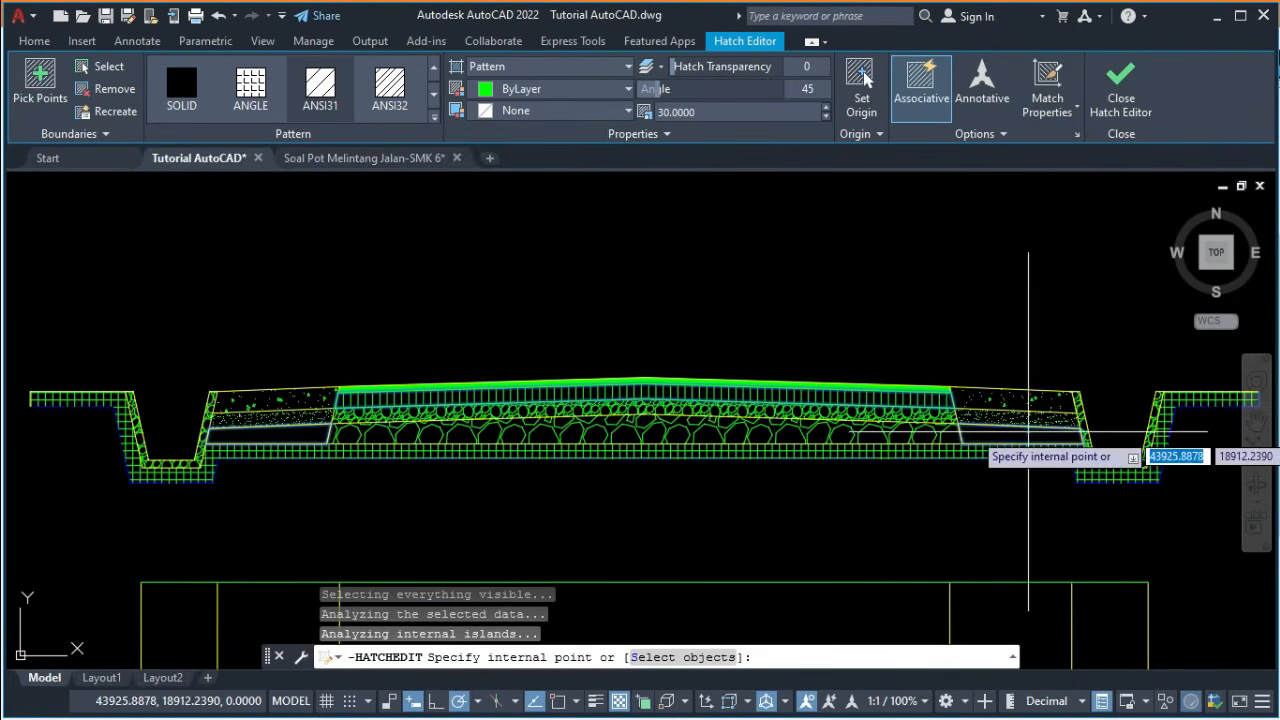
pyautogui.press('Return')
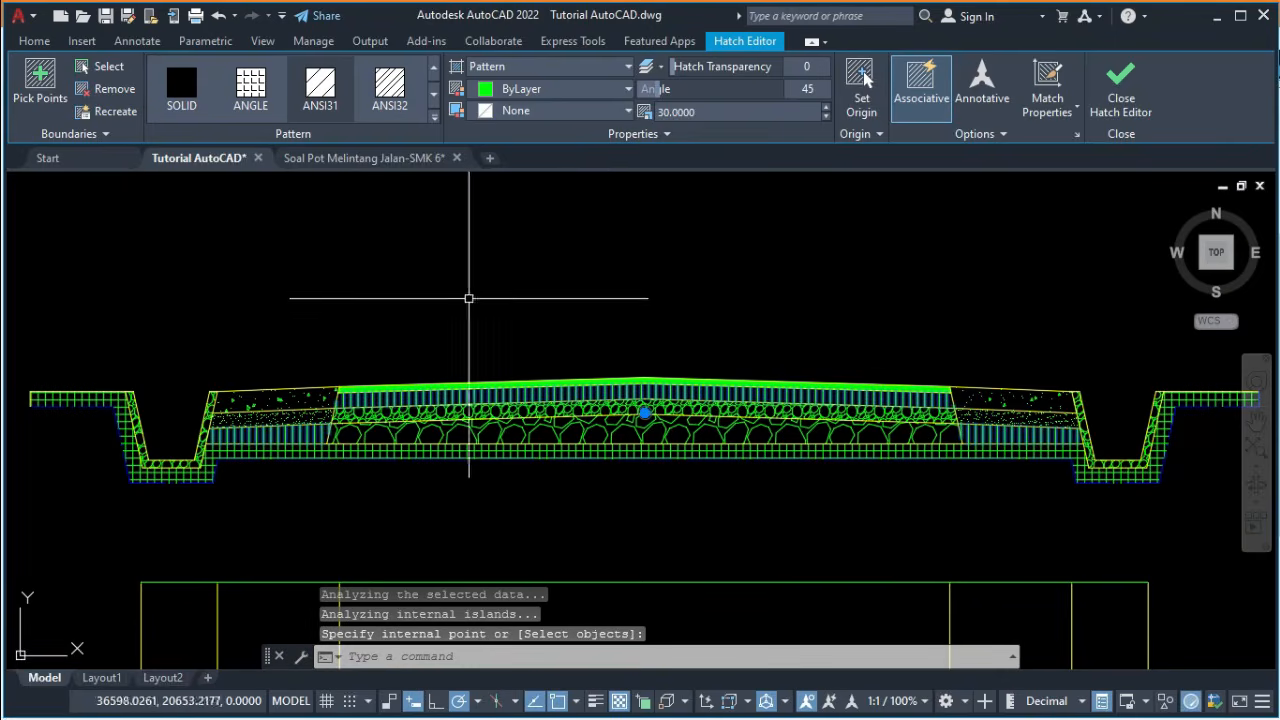
pyautogui.press('Escape')
# Check the labels in the reference PDF and add a multileader reading "Tanah Dasar" that points to the subgrade strip below the right shoulder.
pyautogui.hotkey('alt', 'Tab')
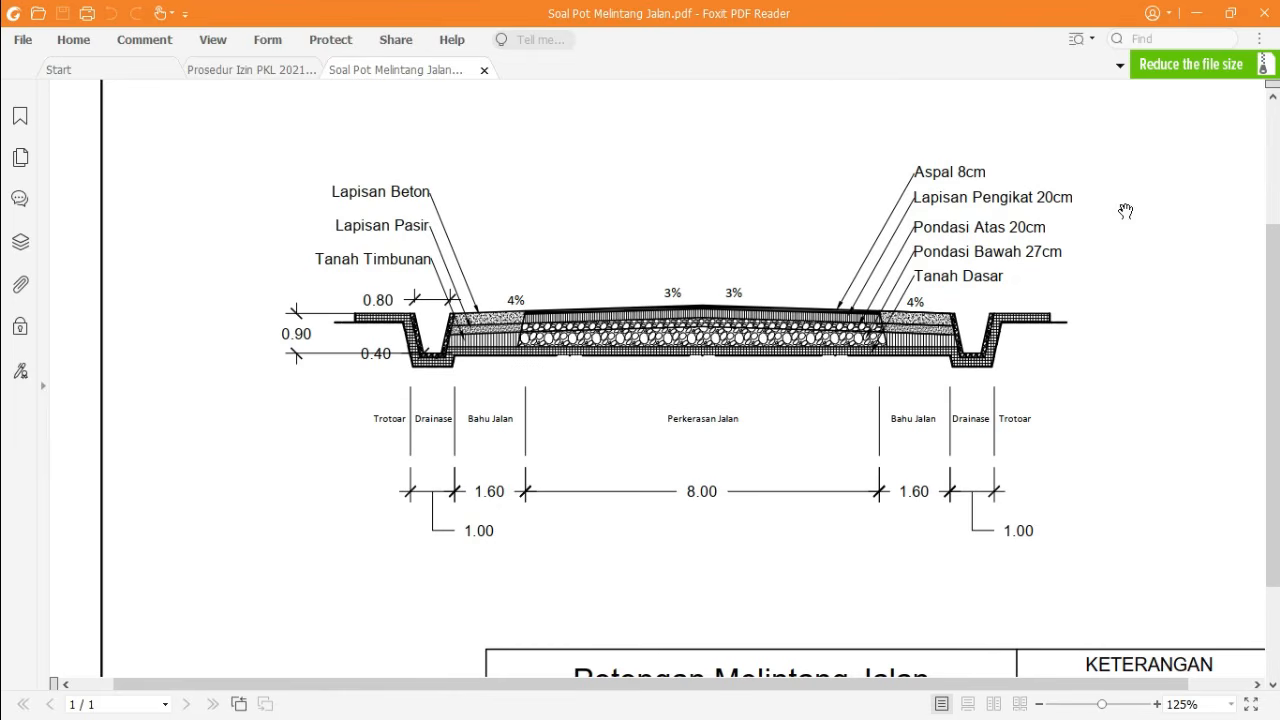
pyautogui.click(1198, 18)
pyautogui.scroll(4, 691, 434)
pyautogui.moveTo(786, 416); pyautogui.dragTo(543, 443, button='middle')
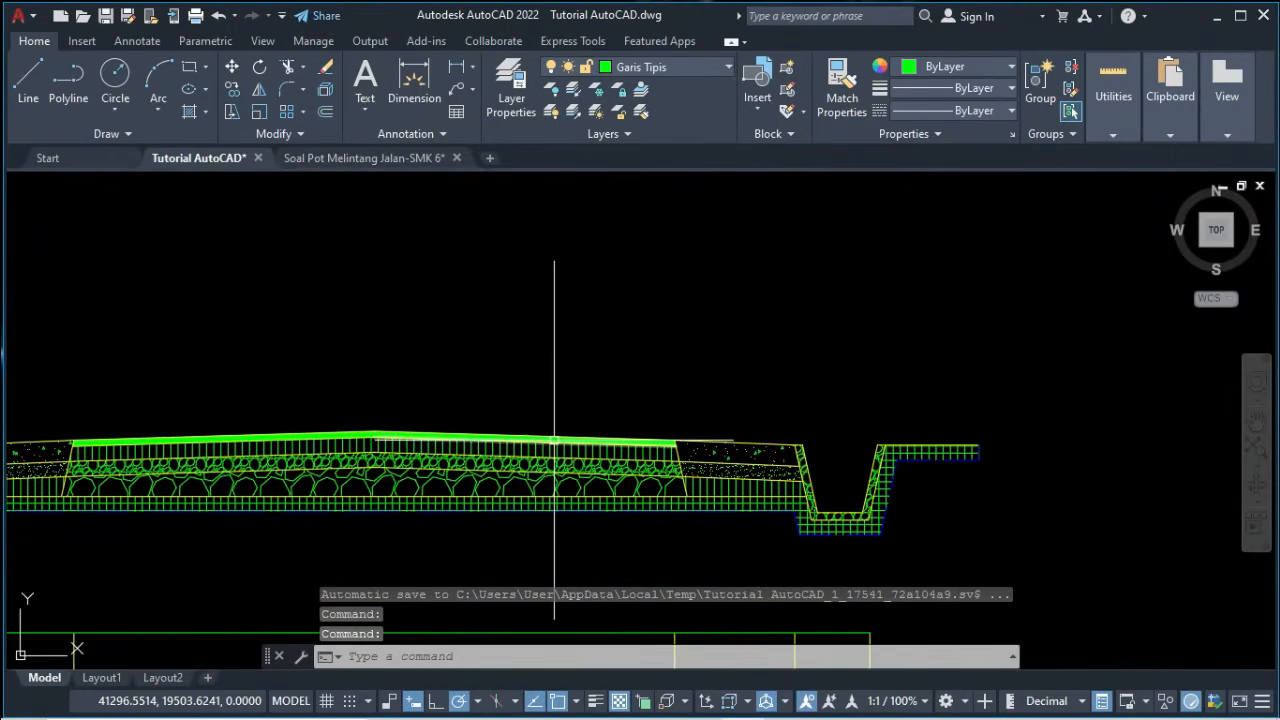
pyautogui.click(457, 88)
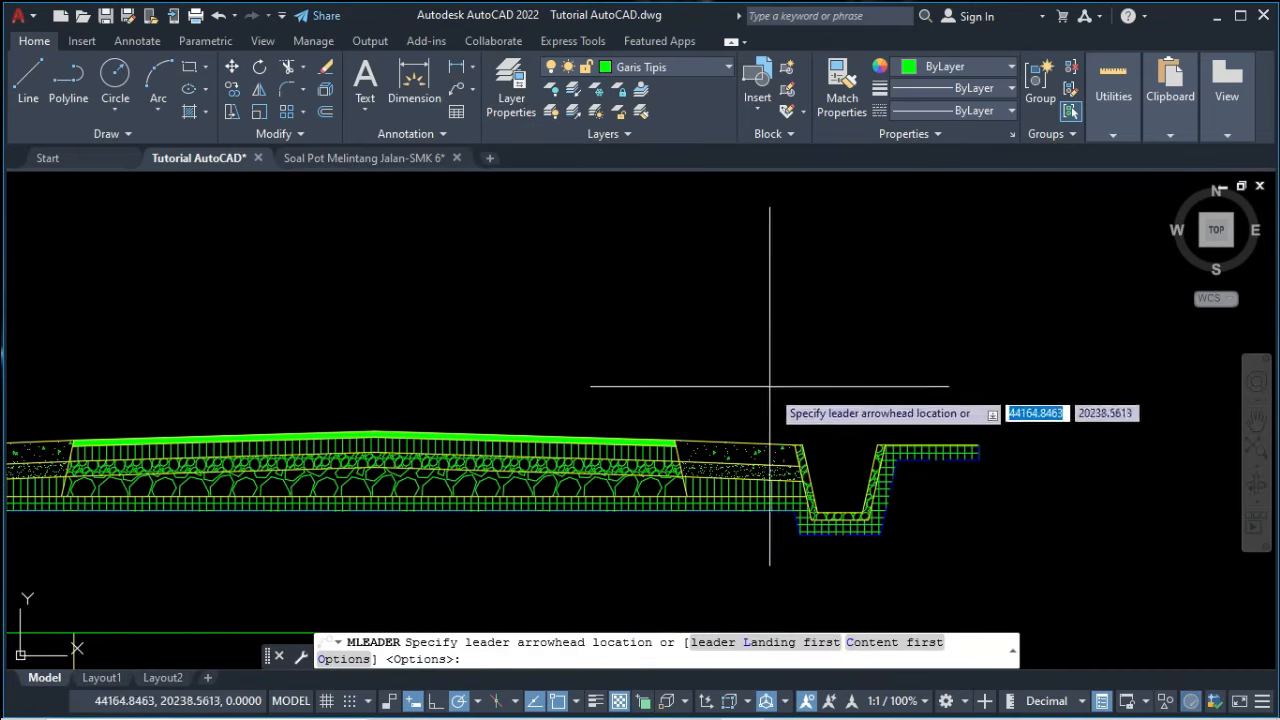
pyautogui.scroll(2, 745, 475)
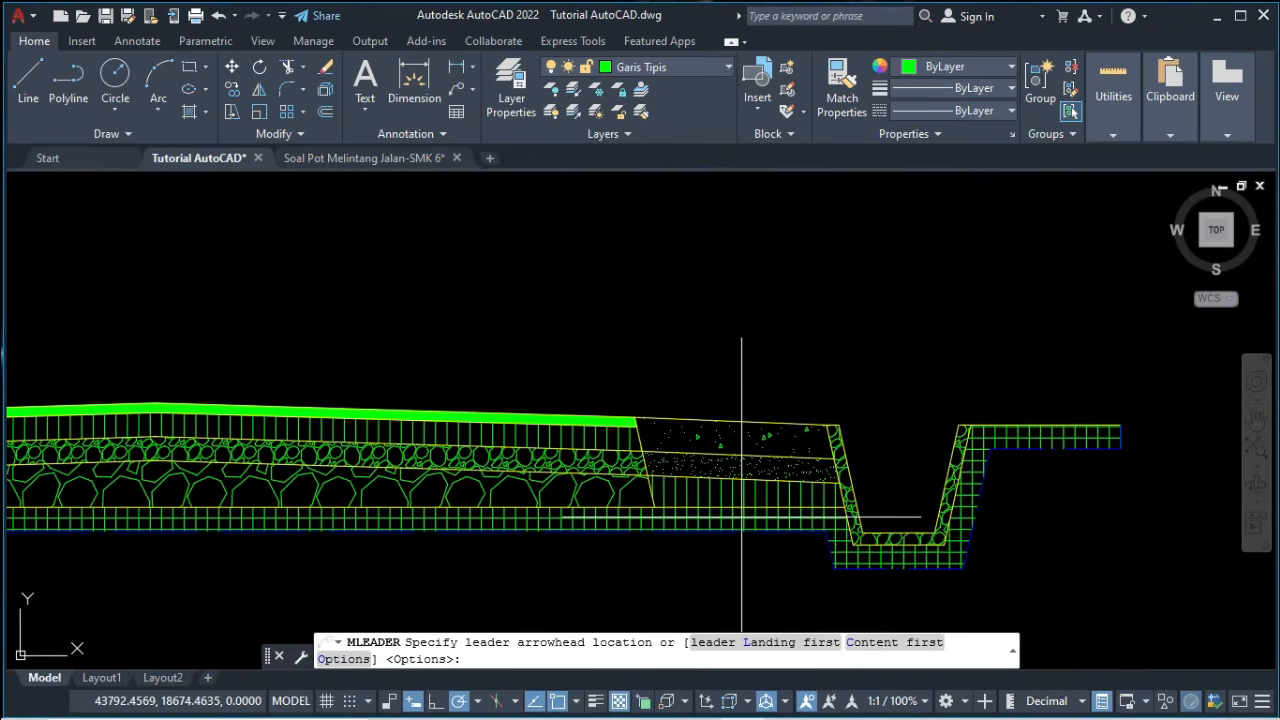
pyautogui.click(743, 514)
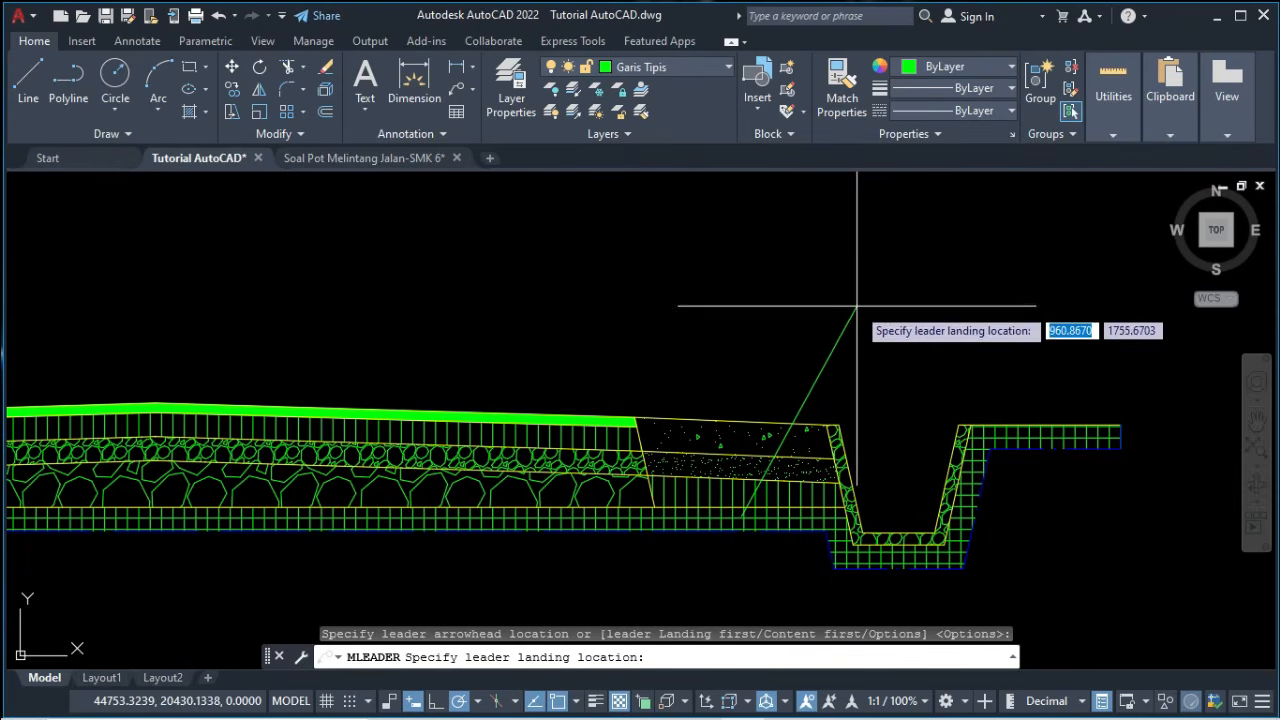
pyautogui.click(857, 307)
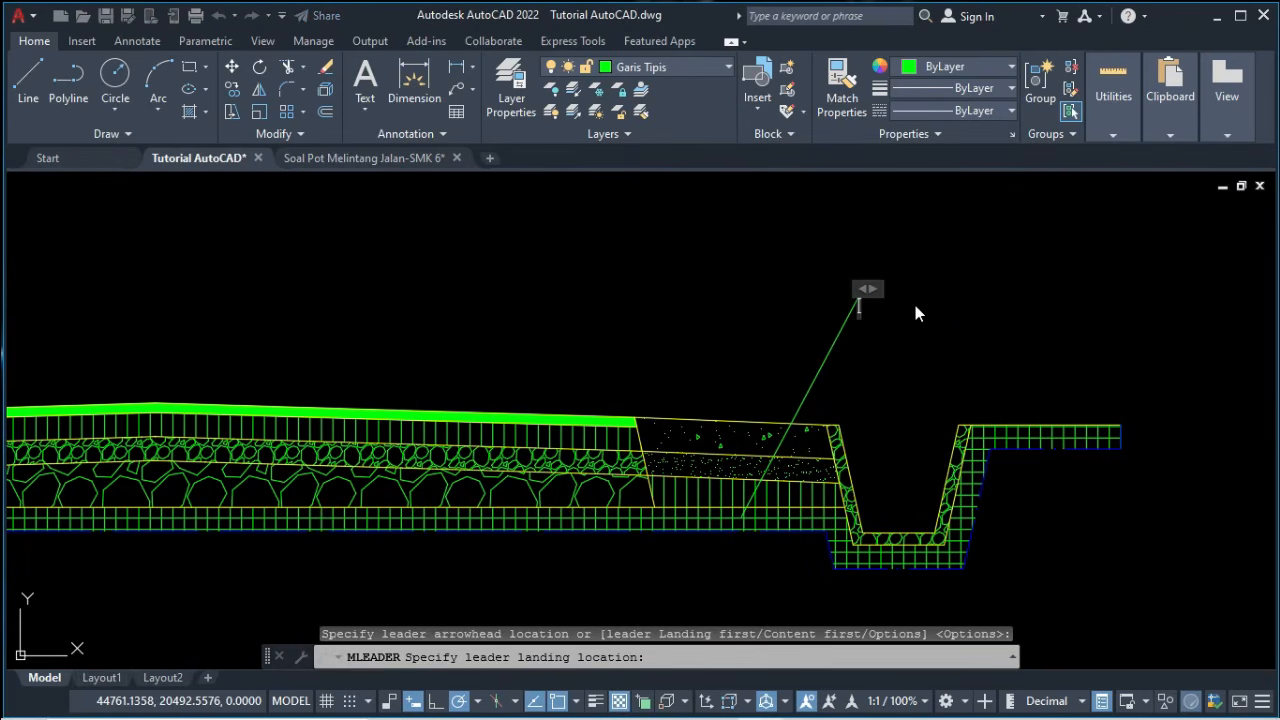
pyautogui.write('Tanah')
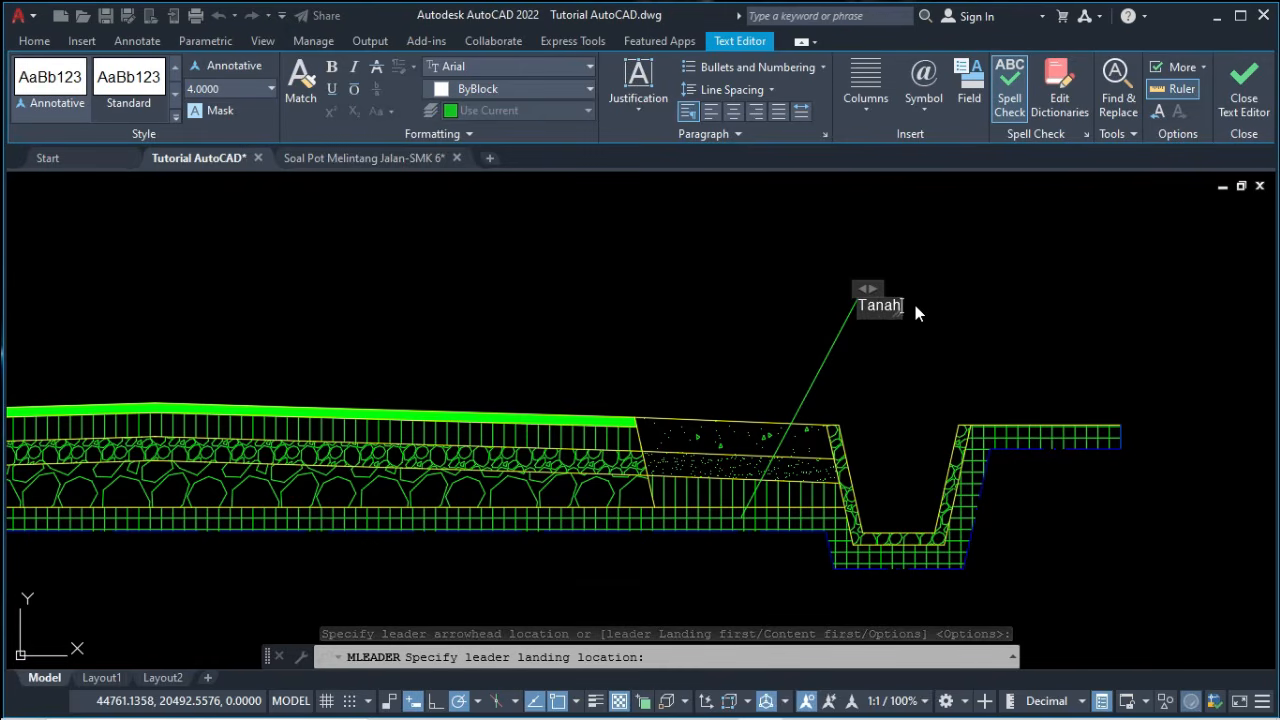
pyautogui.write(' Dasar')
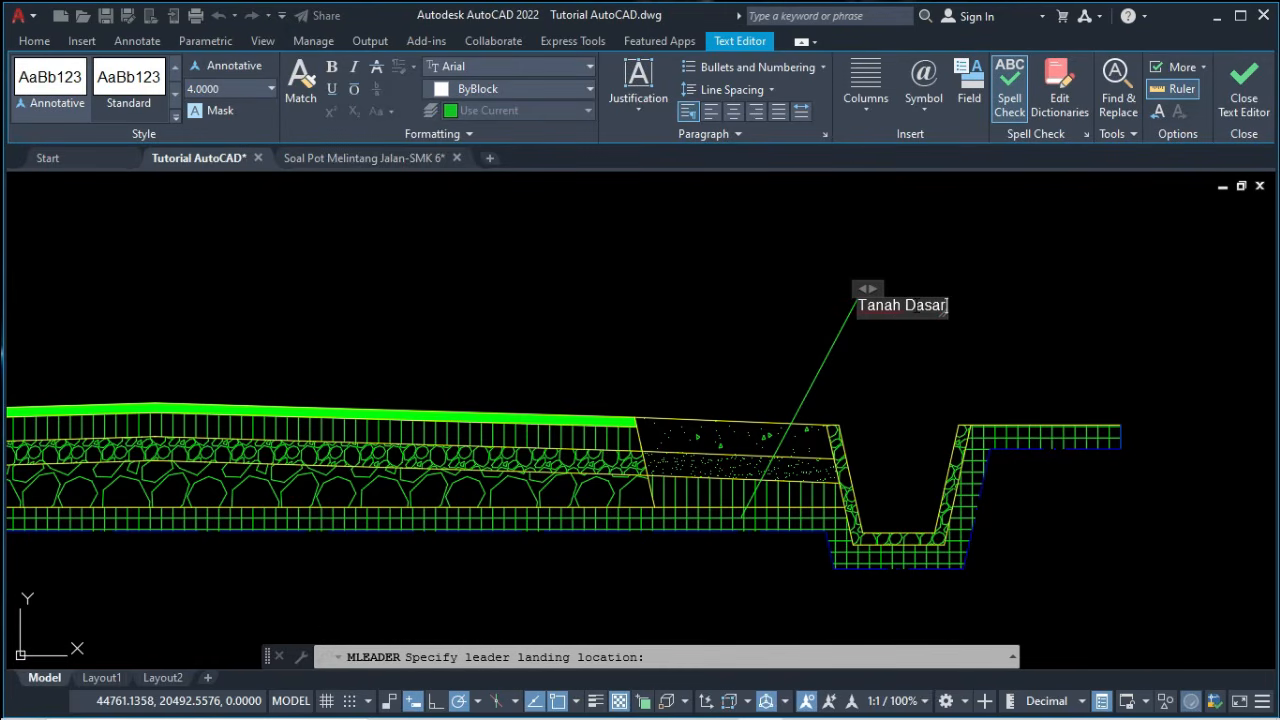
pyautogui.press('Return')
pyautogui.press('Return')
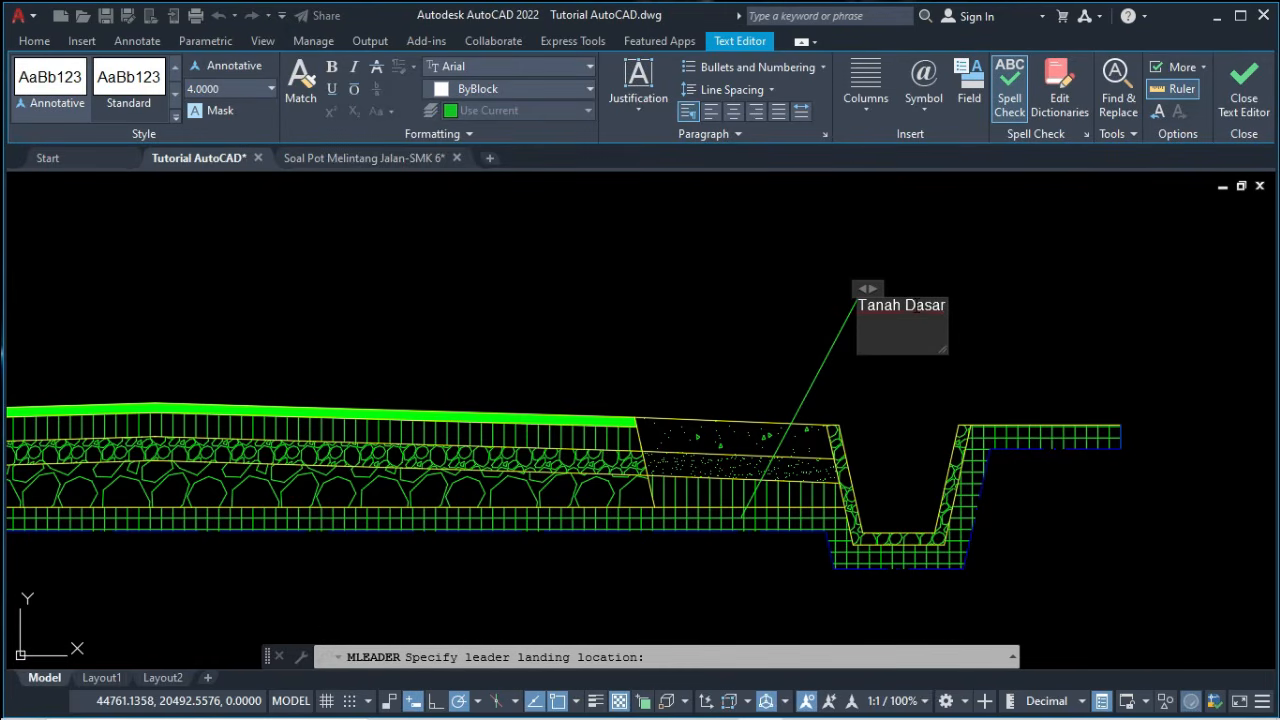
pyautogui.click(1004, 328)
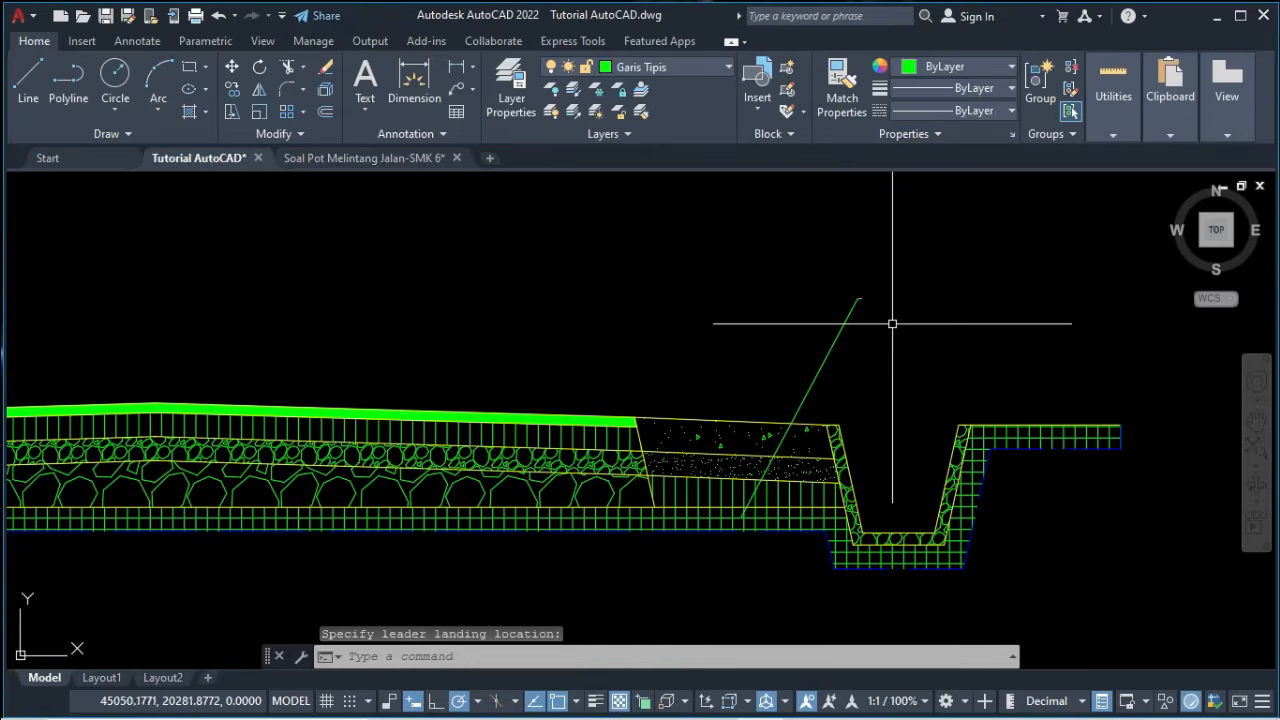
# Try a text height of 200 on the "Tanah Dasar" multileader and settle on a height of 150.
pyautogui.scroll(4, 864, 294)
pyautogui.scroll(-3, 860, 289)
pyautogui.scroll(-2, 871, 314)
pyautogui.click(888, 285)
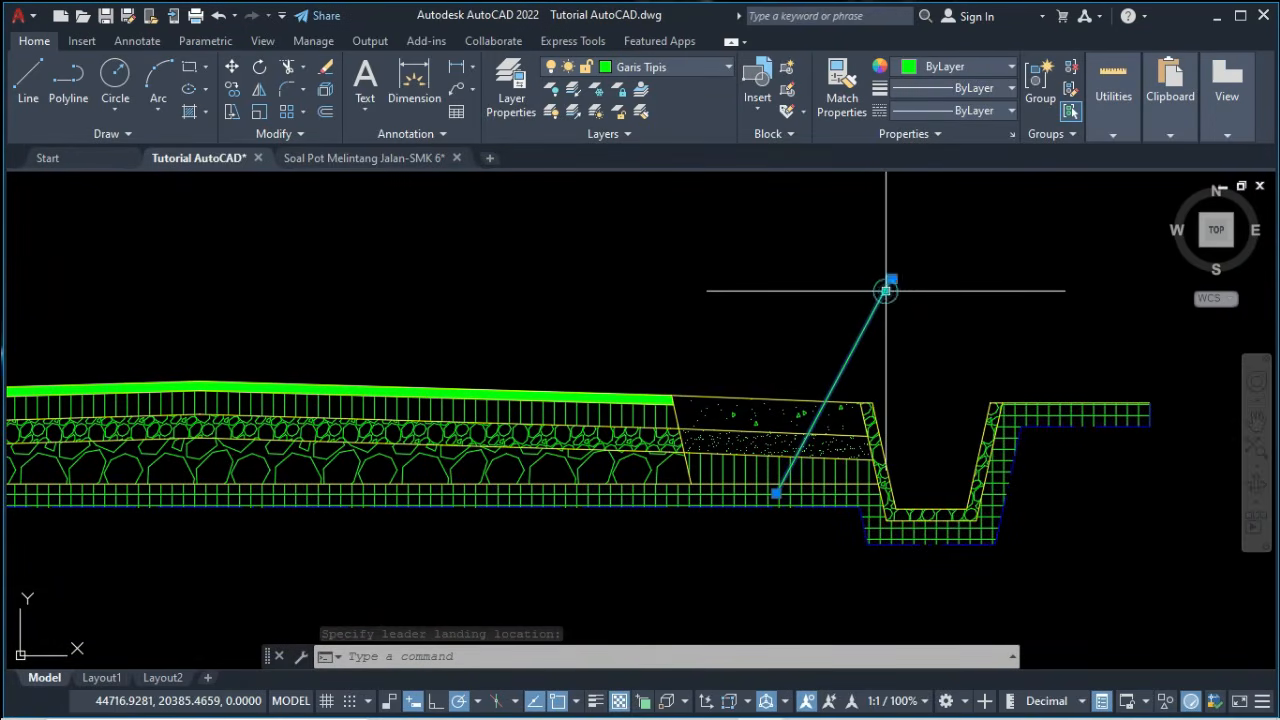
pyautogui.rightClick(887, 289)
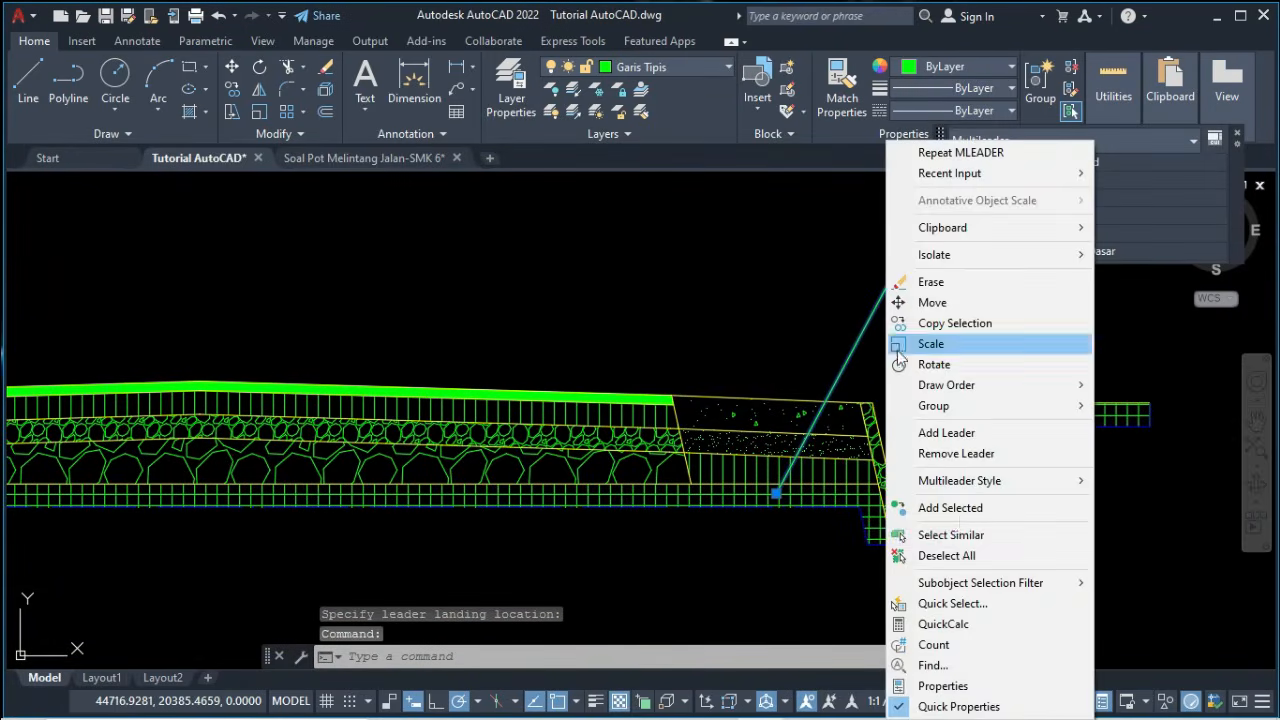
pyautogui.click(943, 686)
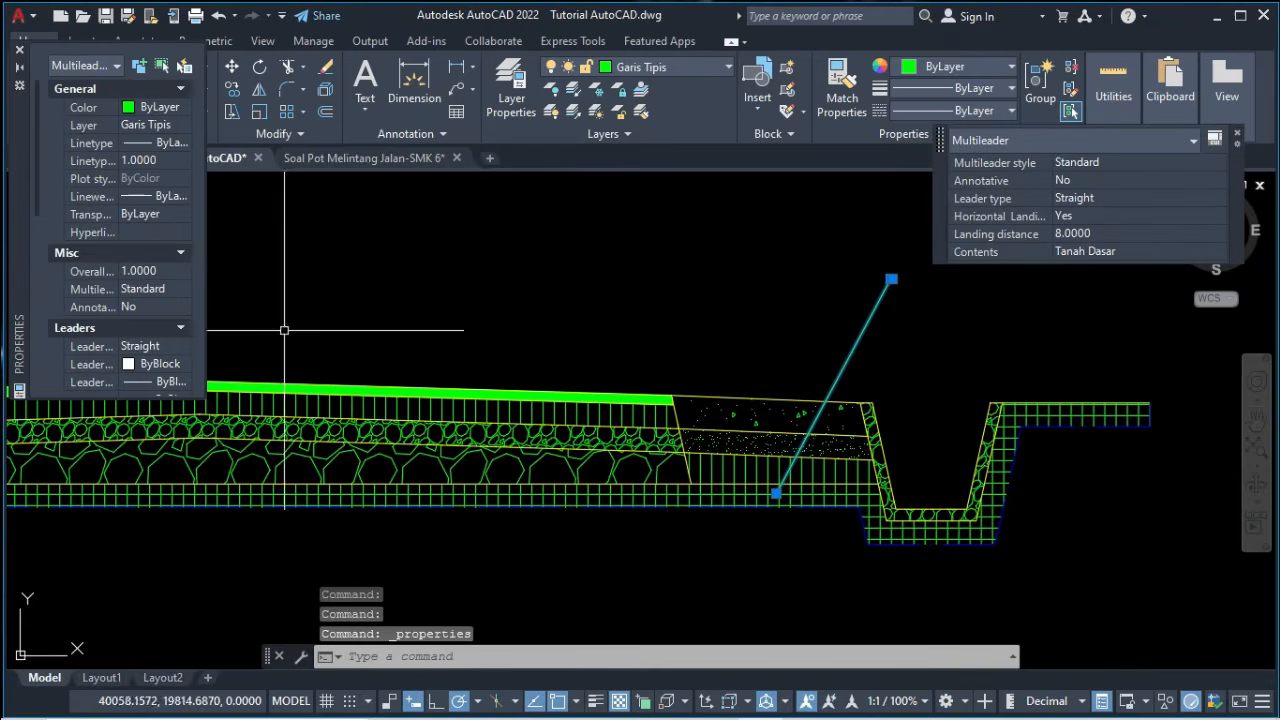
pyautogui.scroll(-2, 140, 217)
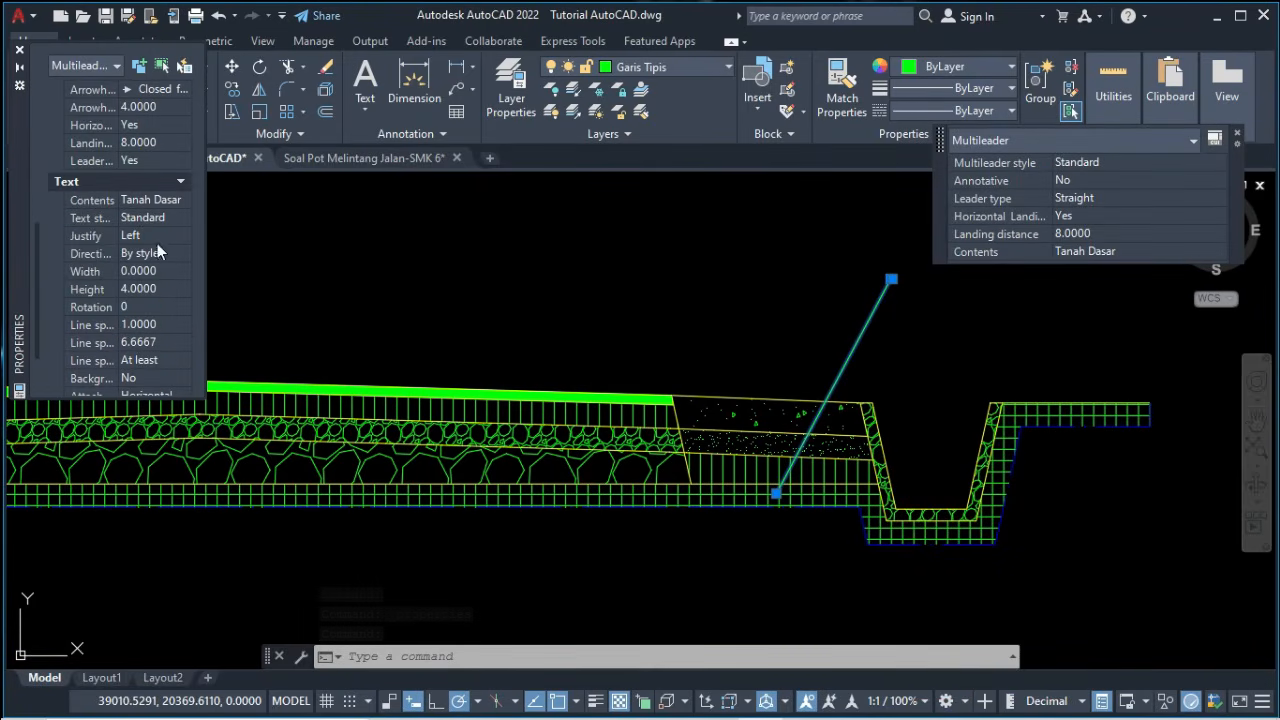
pyautogui.click(162, 284)
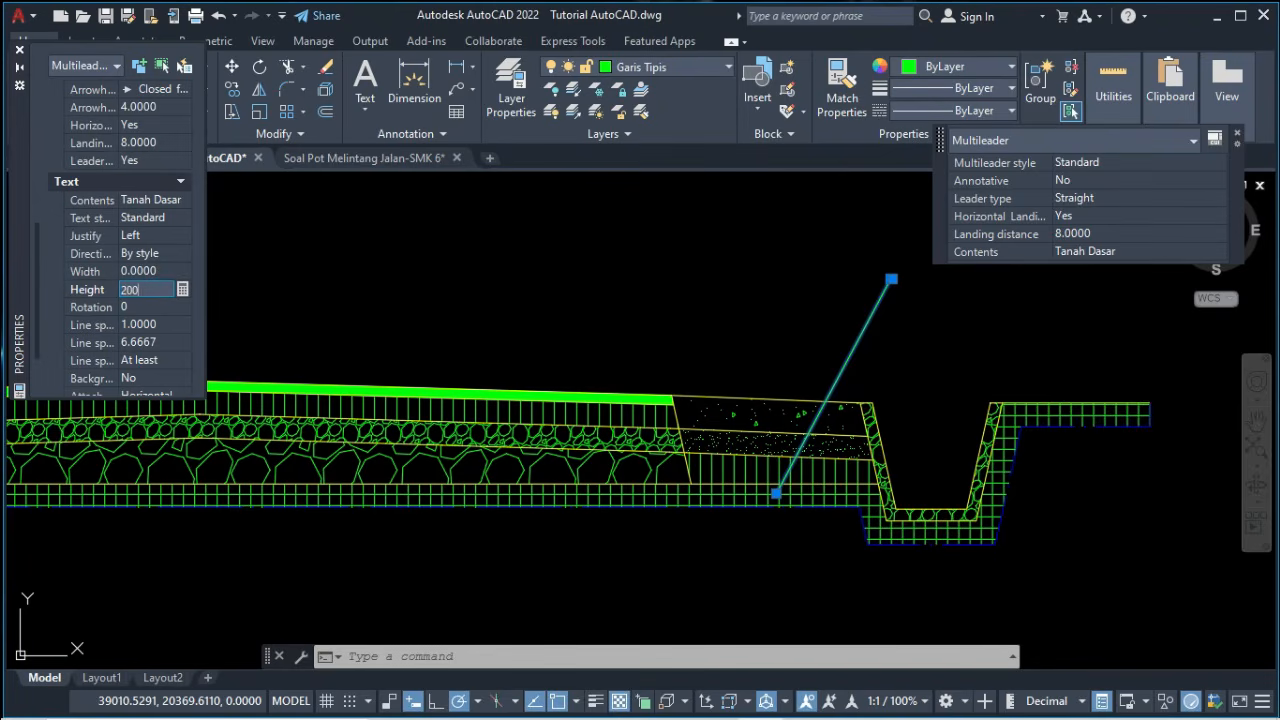
pyautogui.press('Tab')
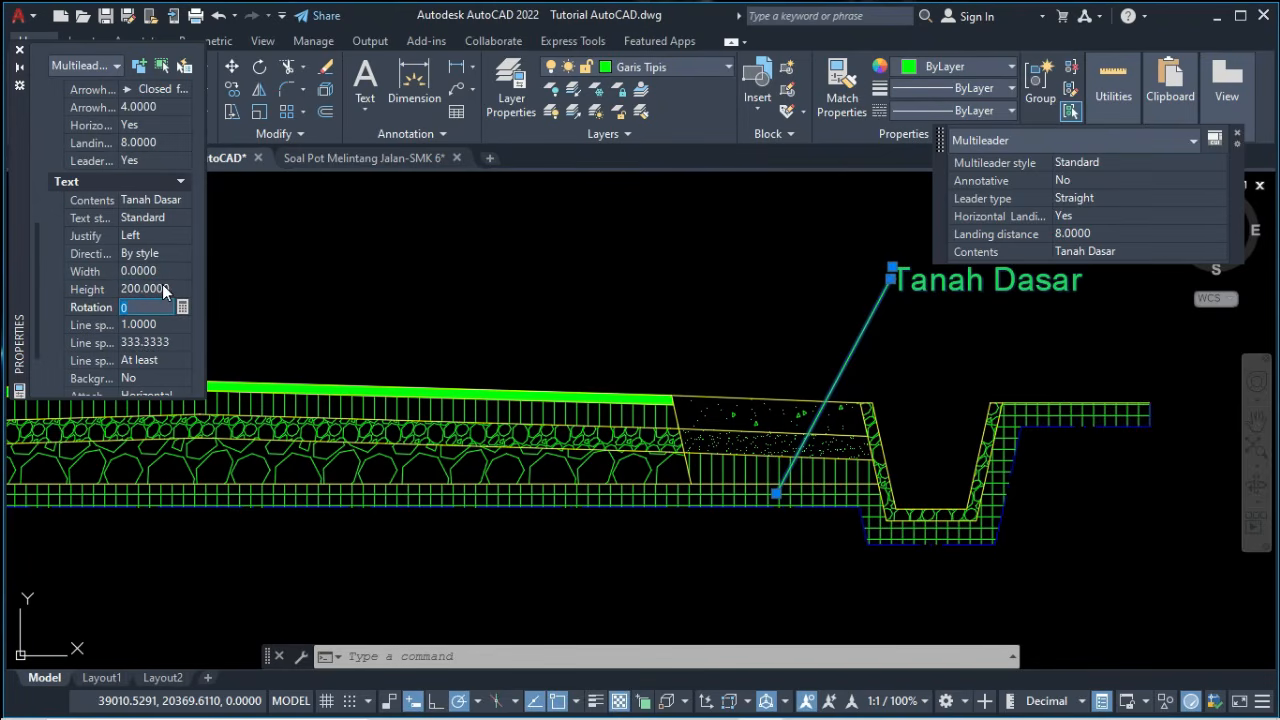
pyautogui.click(172, 287)
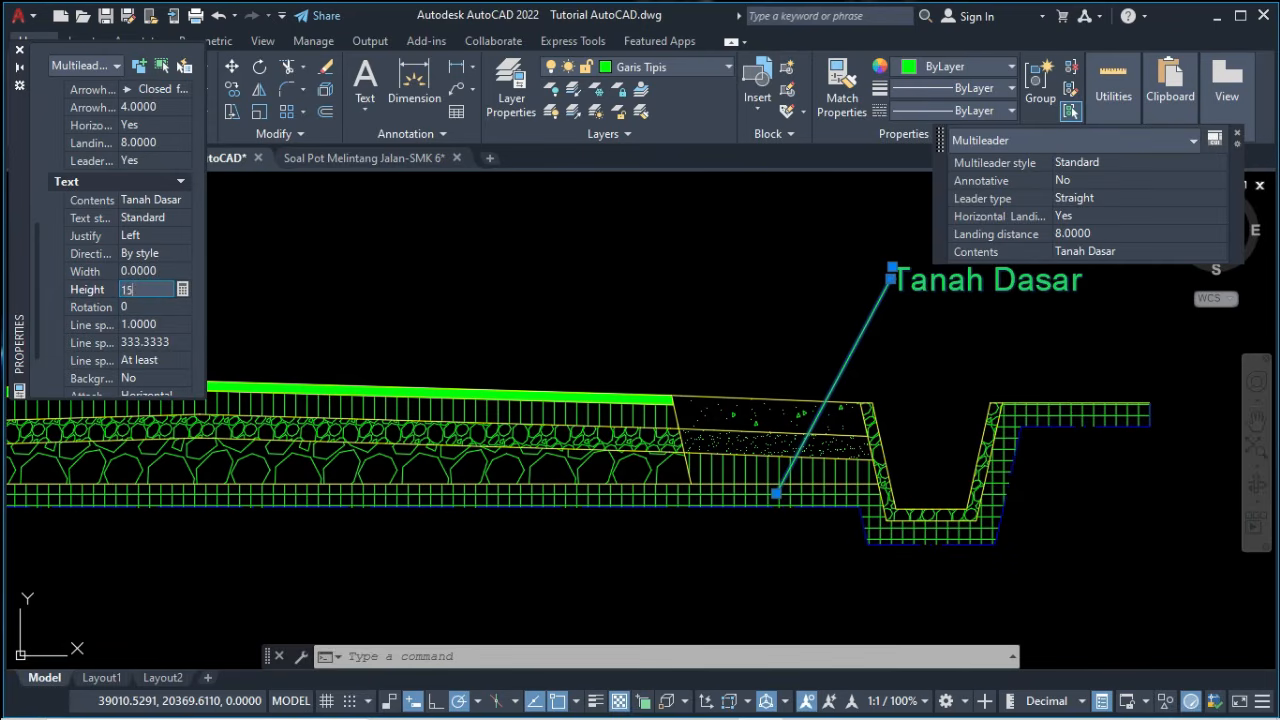
pyautogui.press('Tab')
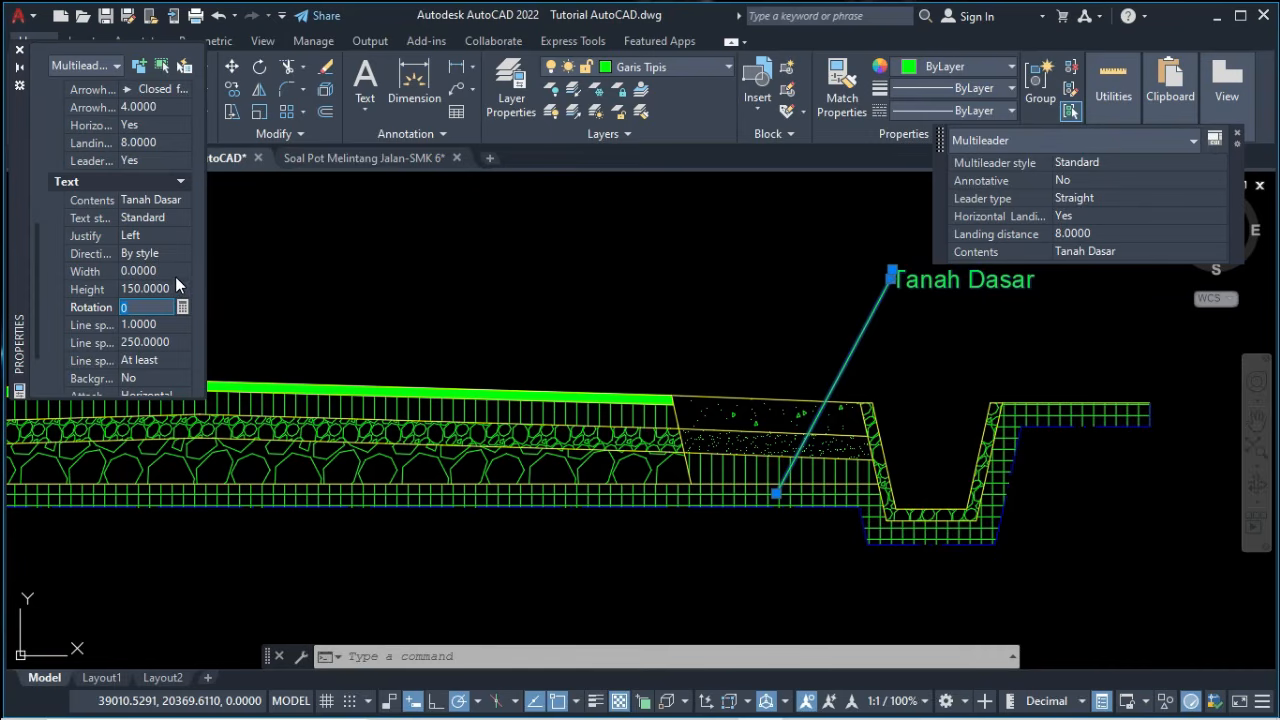
# Set the arrowhead size of the "Tanah Dasar" multileader to 150 and close its properties.
pyautogui.scroll(3, 165, 262)
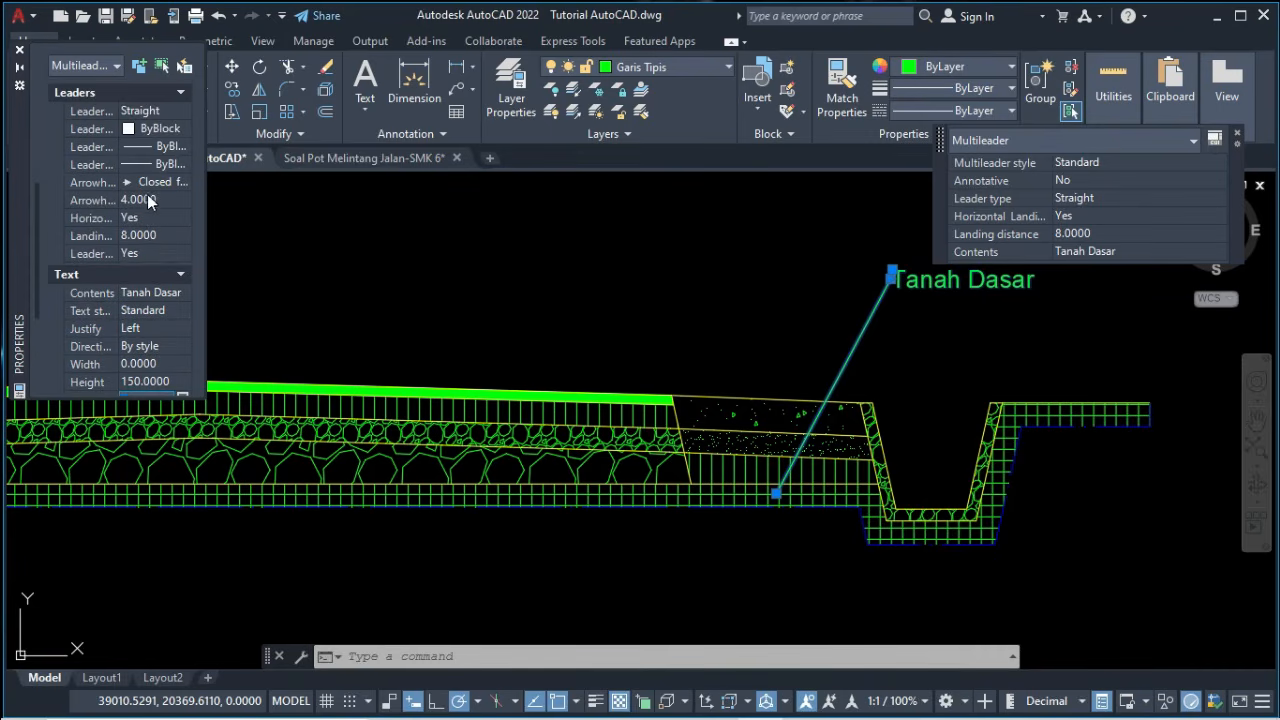
pyautogui.click(161, 201)
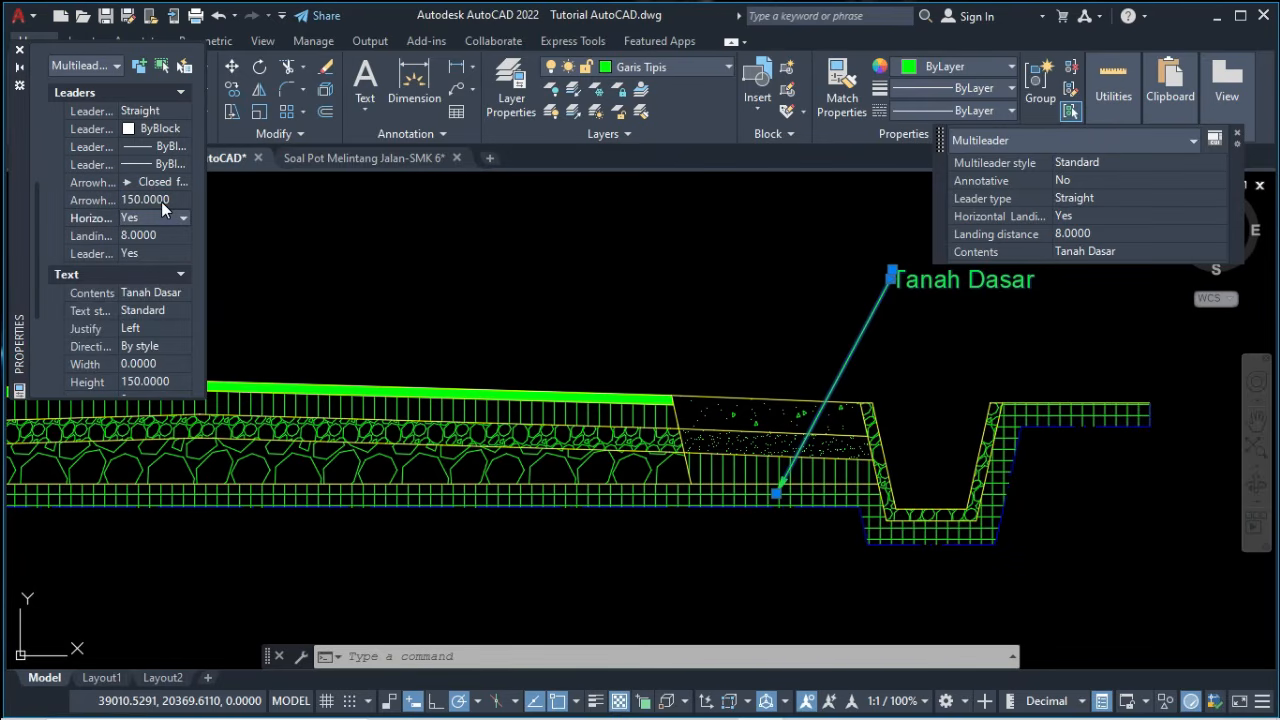
pyautogui.click(286, 271)
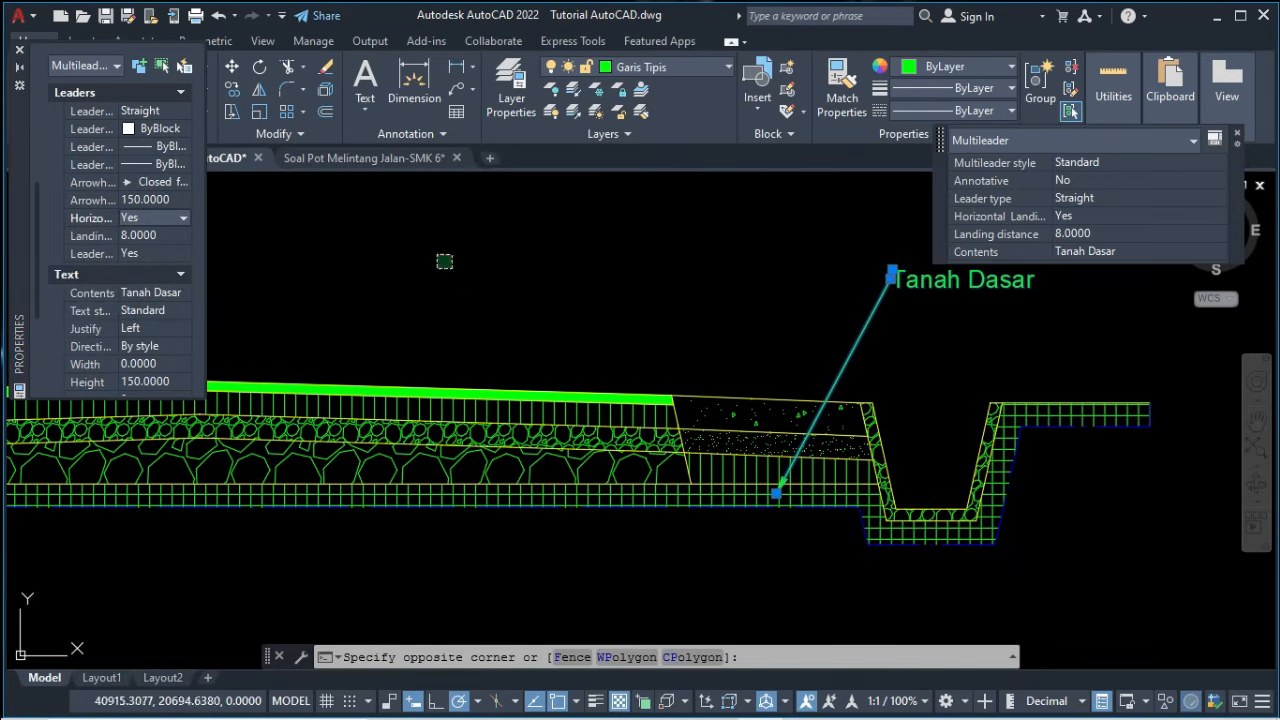
pyautogui.click(265, 176)
pyautogui.click(19, 50)
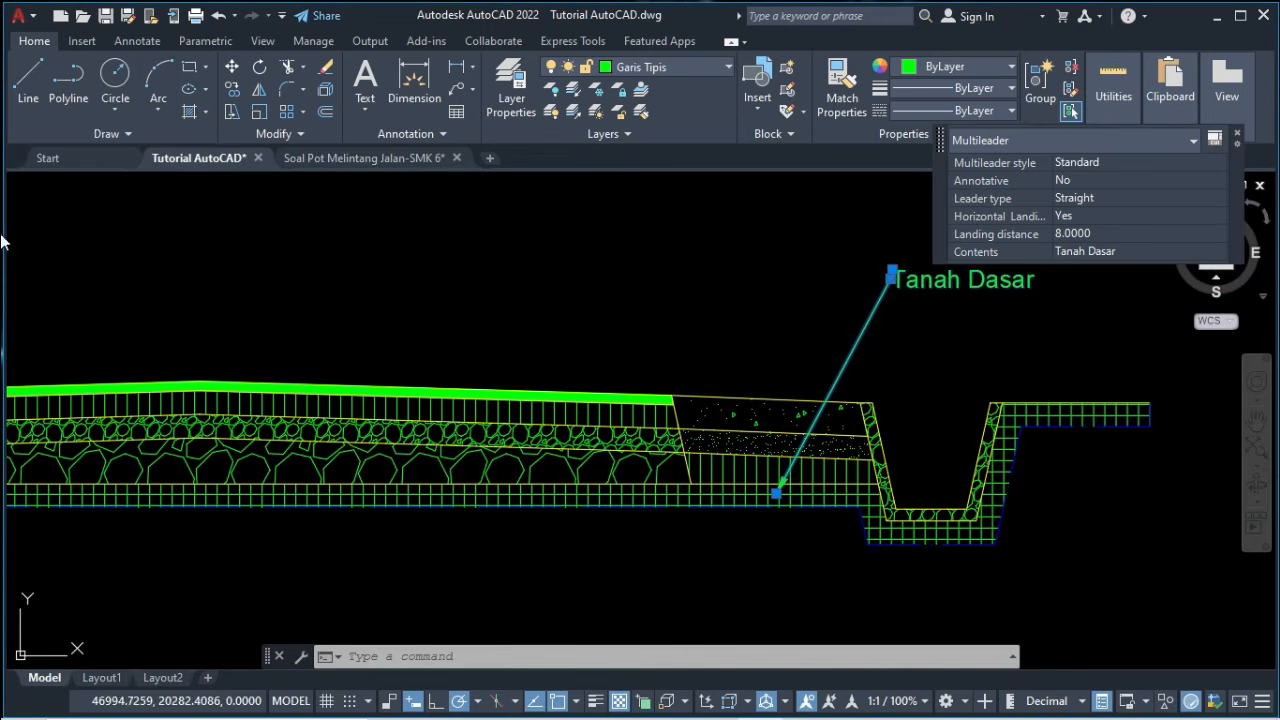
pyautogui.click(1238, 138)
pyautogui.press('Escape')
# Copy the "Tanah Dasar" multileader four times straight upward, spacing the copies about 450 units apart.
pyautogui.click(977, 355)
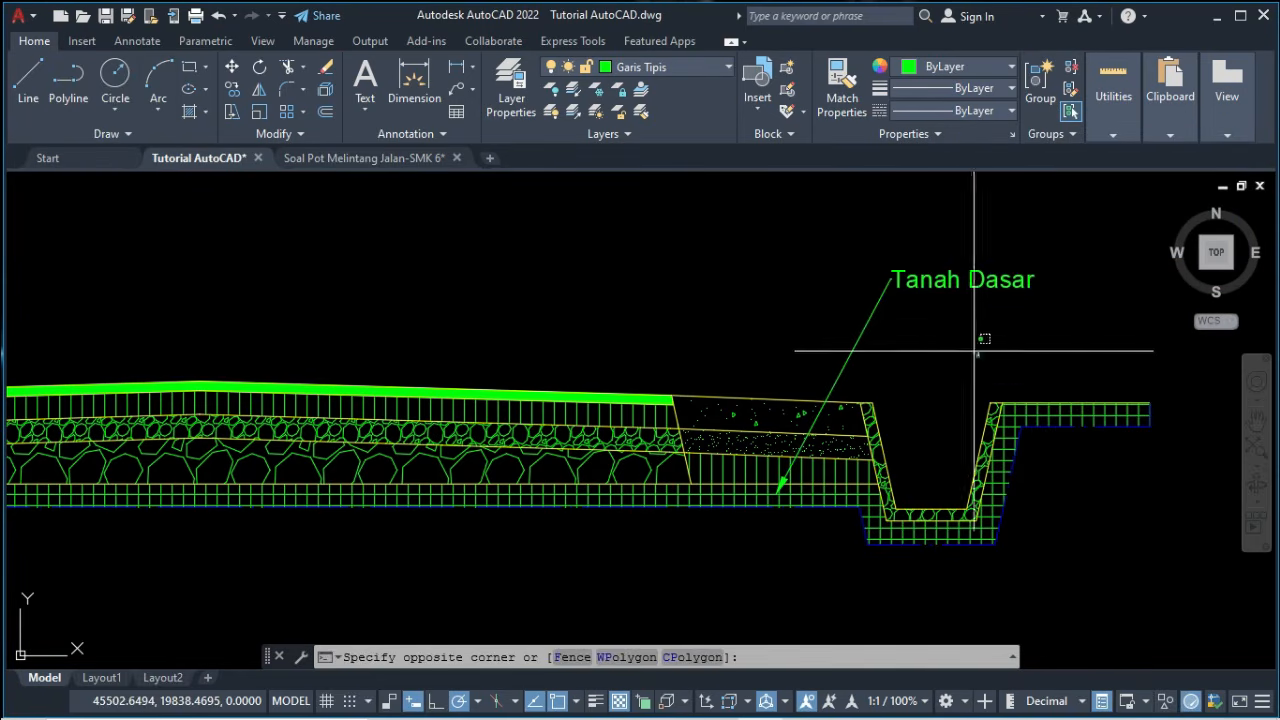
pyautogui.click(847, 250)
pyautogui.write('o')
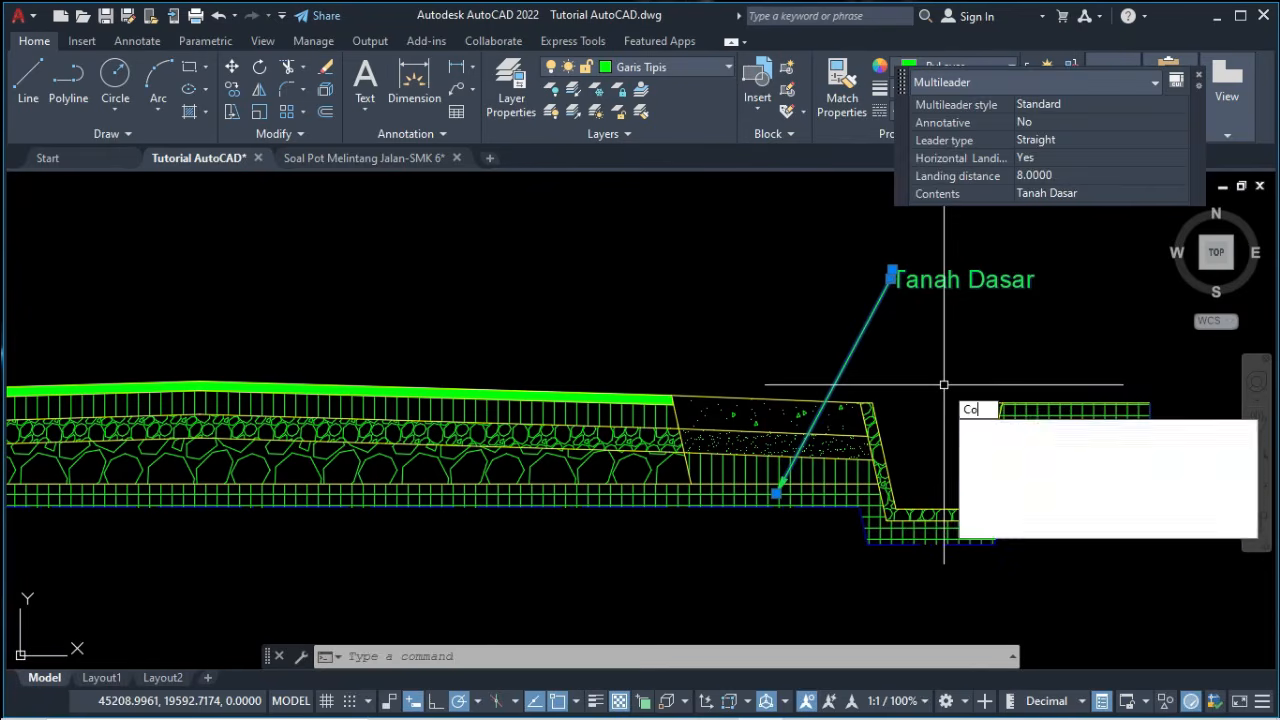
pyautogui.press('Return')
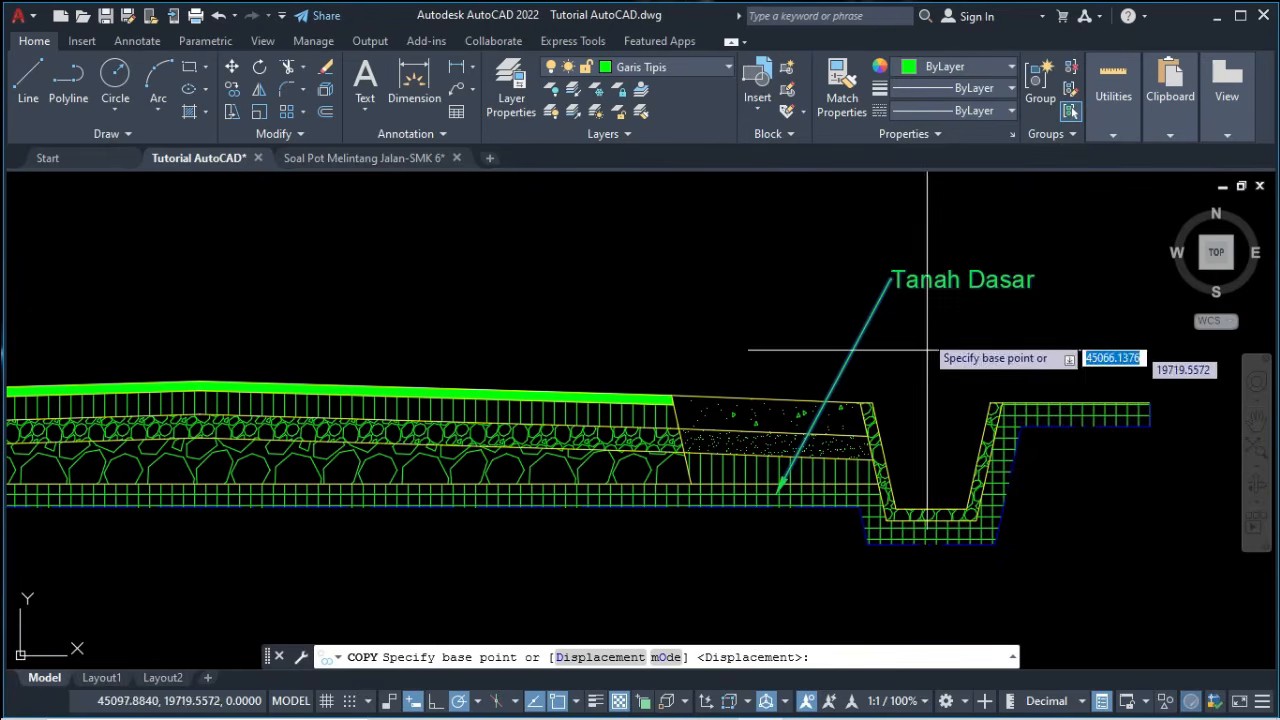
pyautogui.click(891, 279)
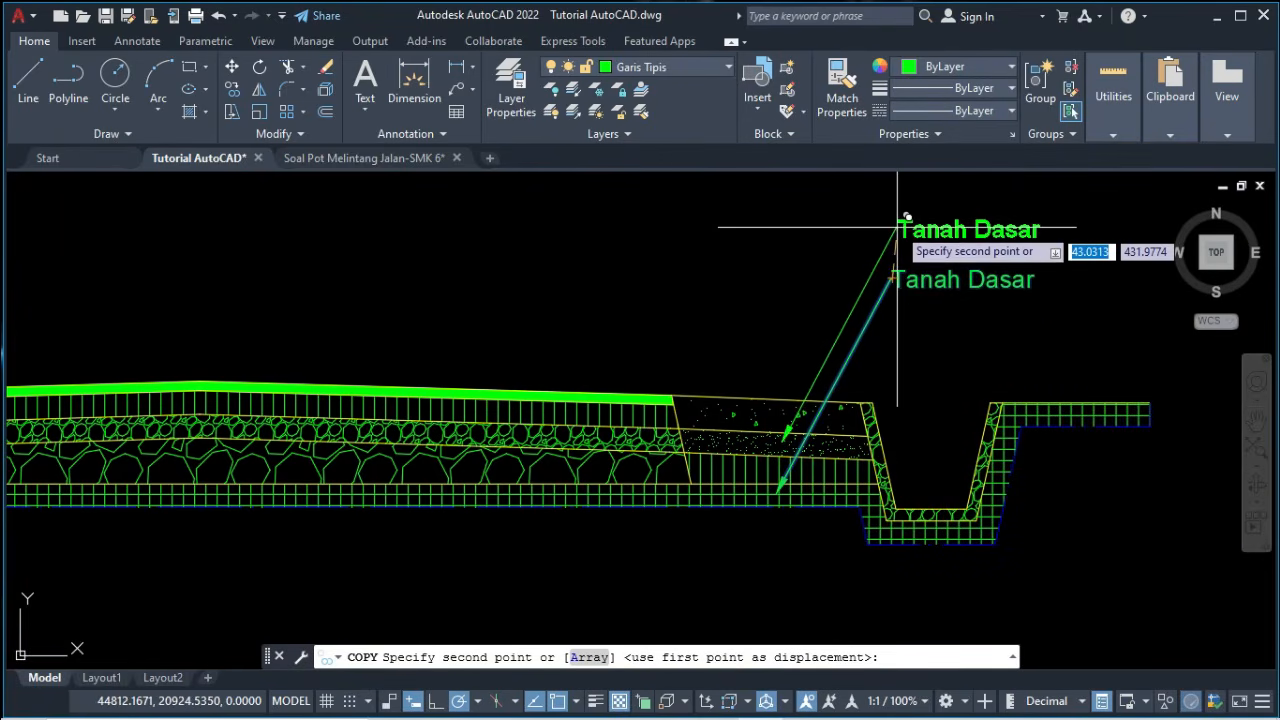
pyautogui.click(893, 226)
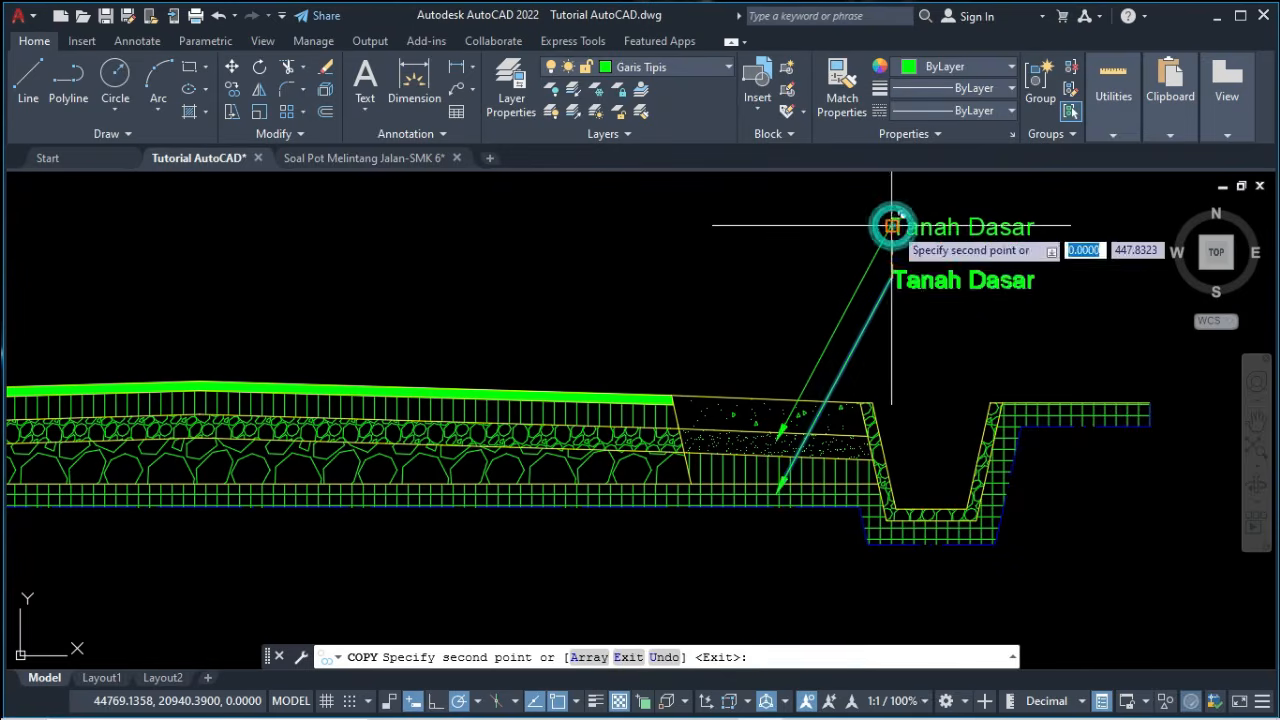
pyautogui.moveTo(888, 215); pyautogui.dragTo(889, 340, button='middle')
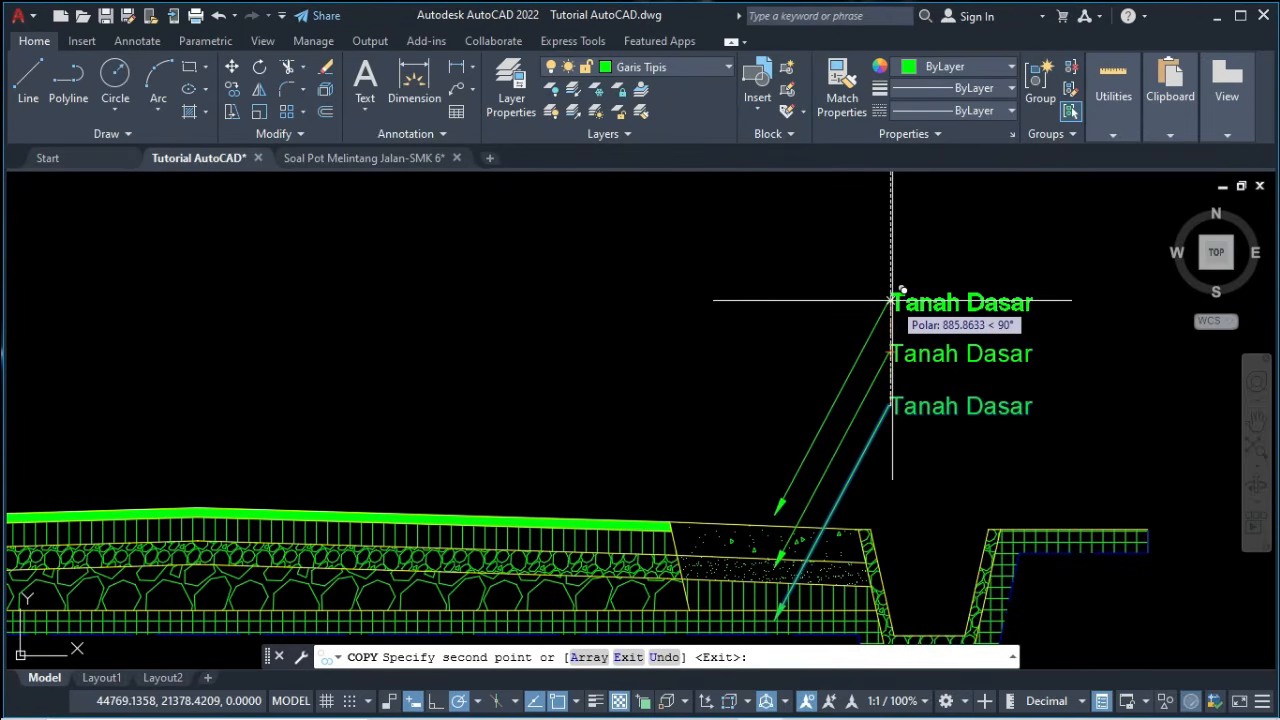
pyautogui.click(891, 300)
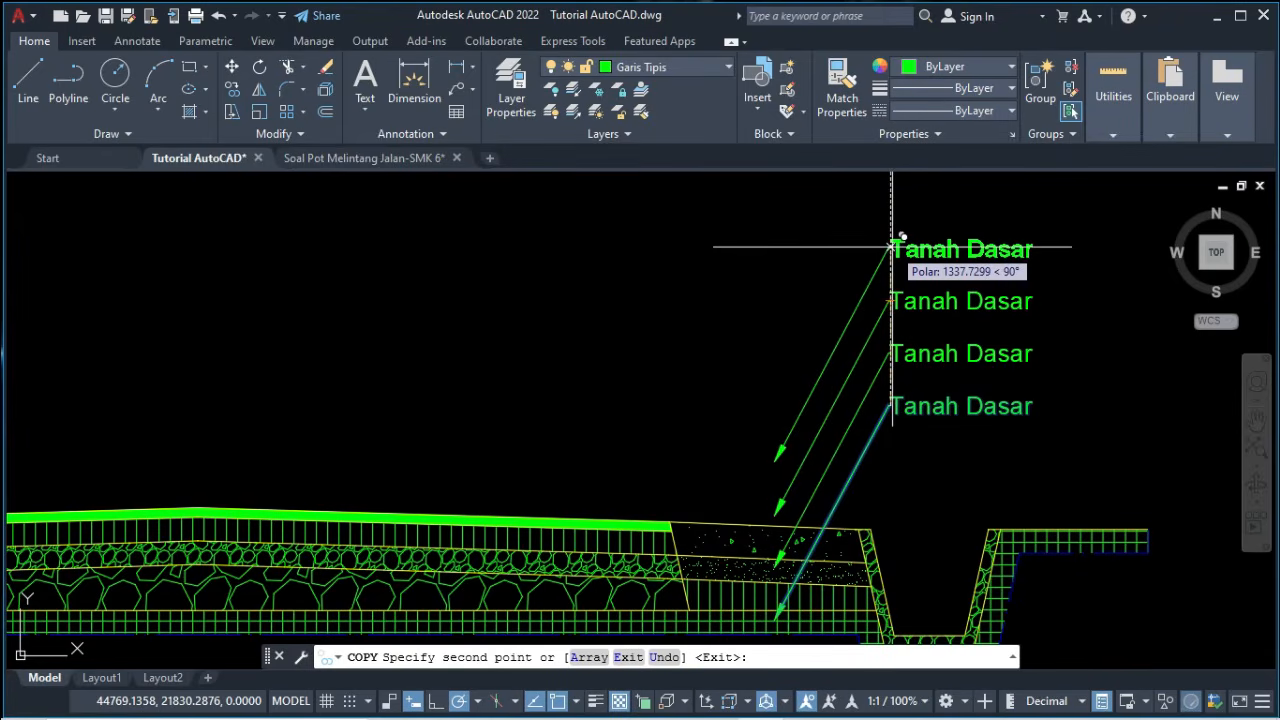
pyautogui.click(891, 248)
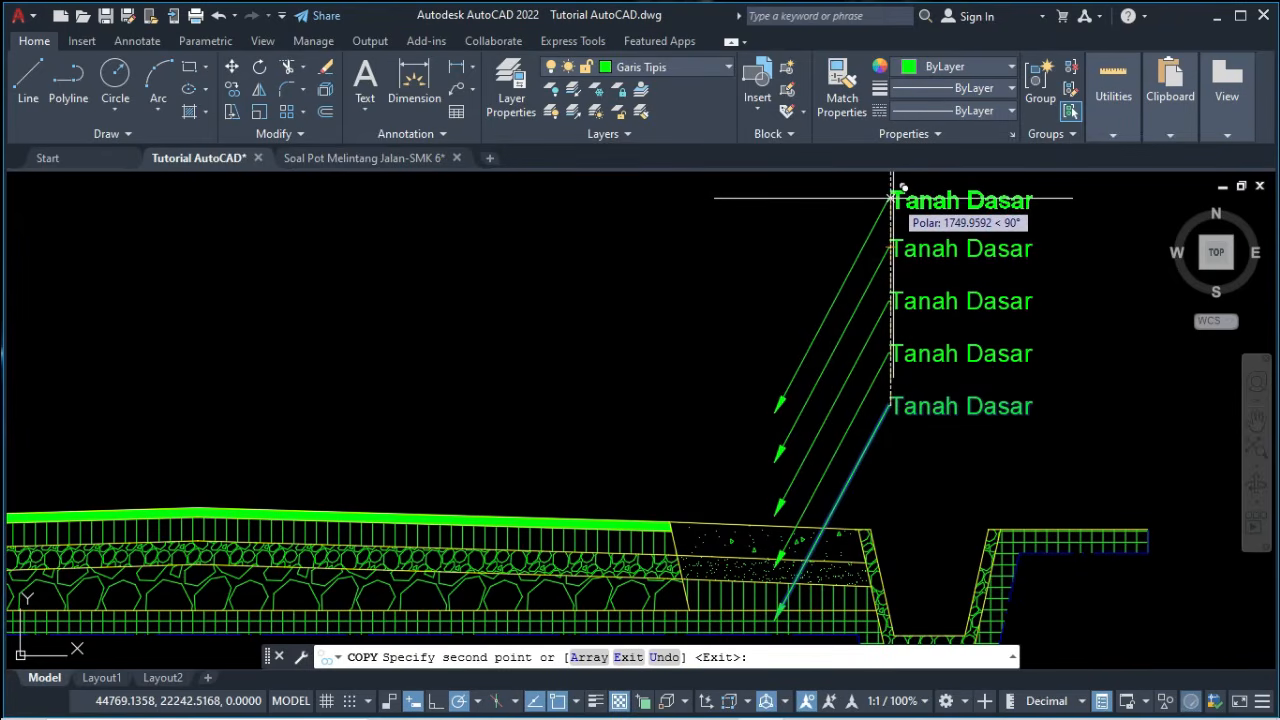
pyautogui.click(891, 194)
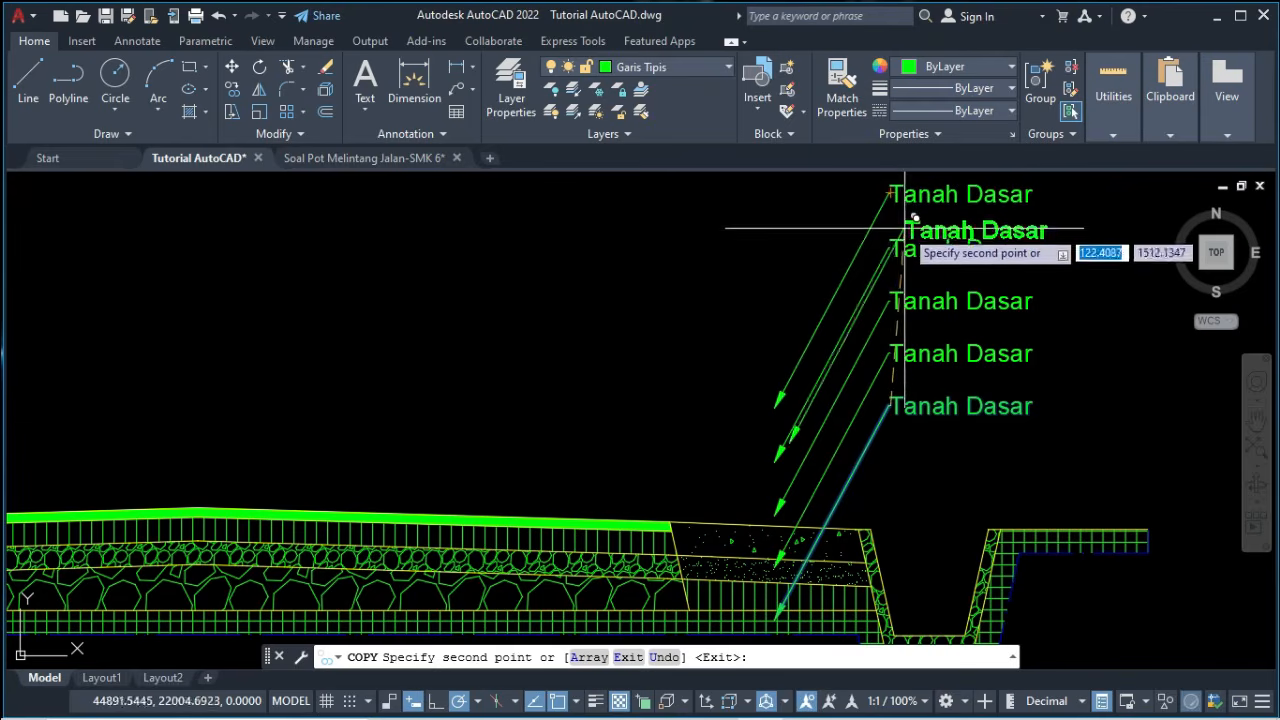
pyautogui.press('Return')
# Relabel the four copied multileaders, from top to bottom, "Aspal 8 cm", "Lapisan Pengikat 20 cm", "Pondasi Atas 20 cm" and "Pondasi Bawah 27 cm".
pyautogui.click(976, 354)
pyautogui.doubleClick(976, 354)
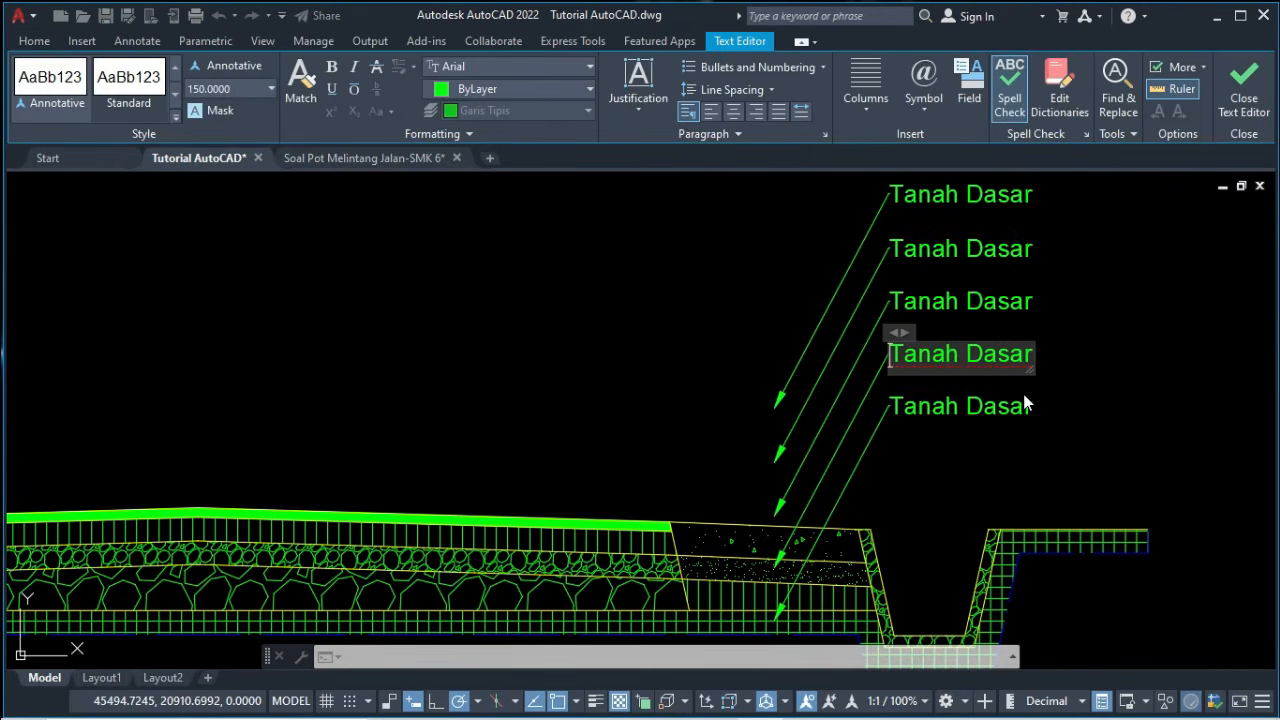
pyautogui.hotkey('ctrl', 'BackSpace')
pyautogui.hotkey('ctrl', 'BackSpace')
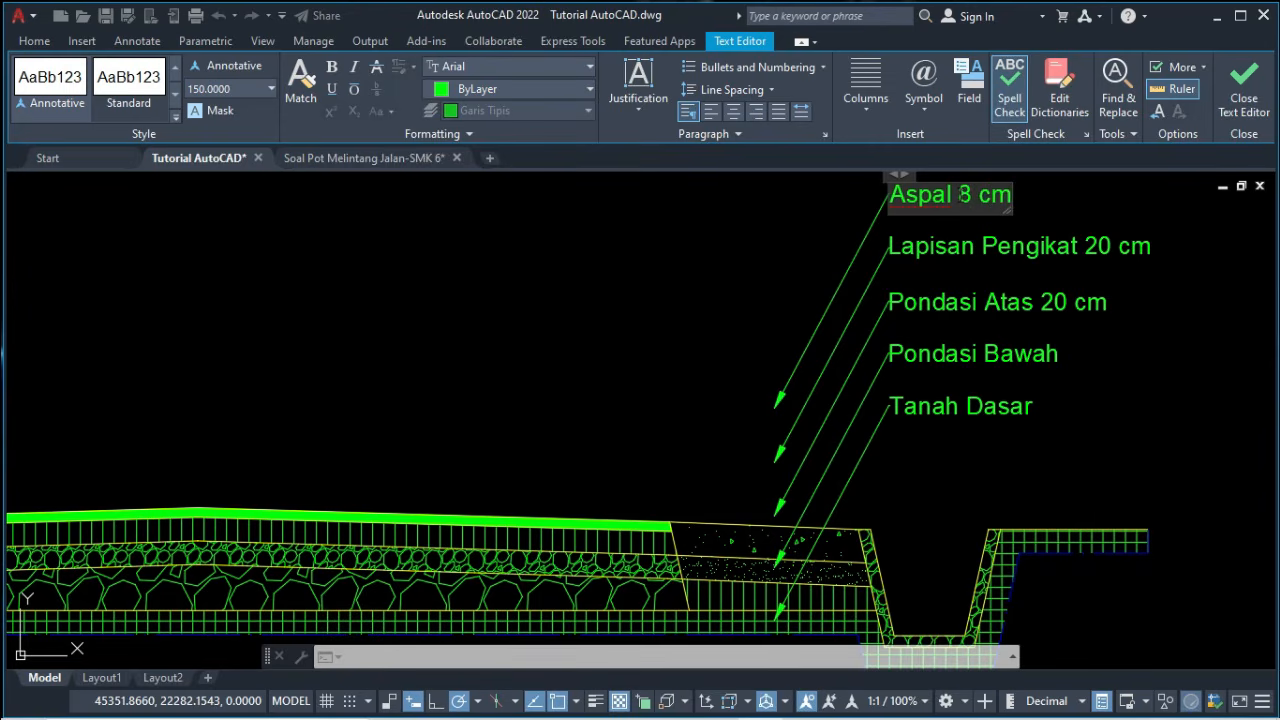
pyautogui.click(1019, 362)
pyautogui.doubleClick(1040, 355)
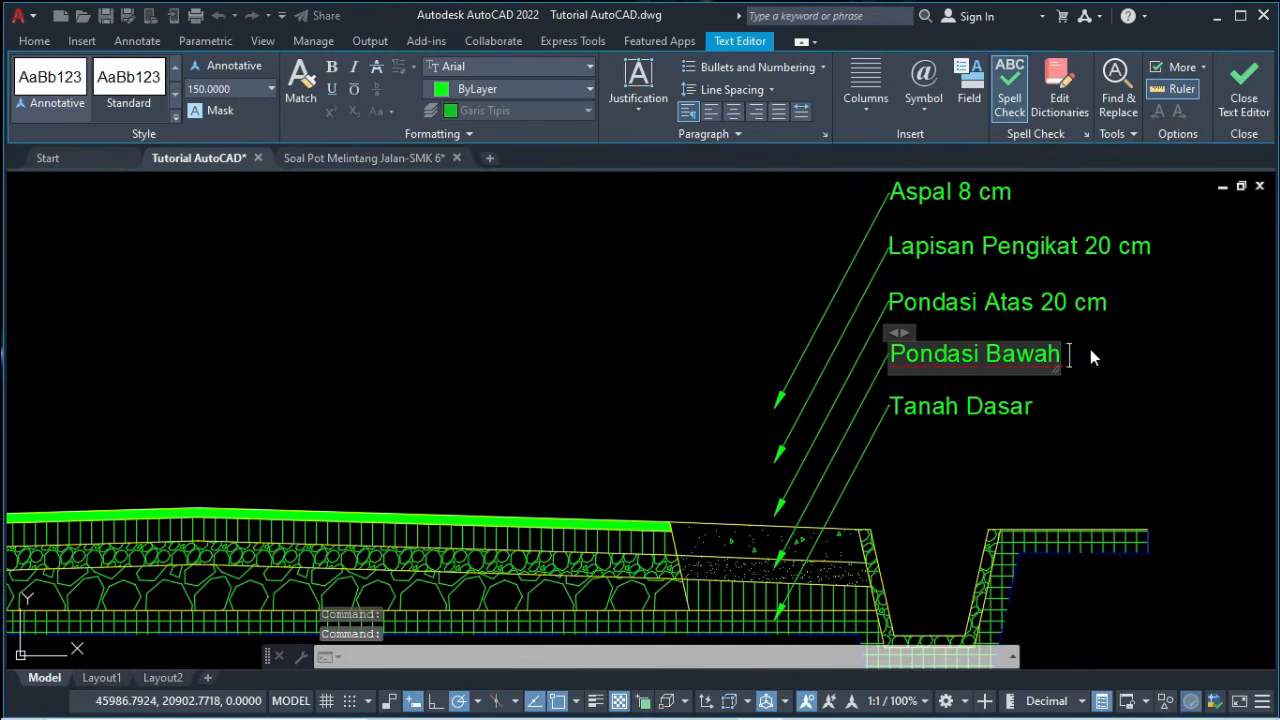
pyautogui.write('27')
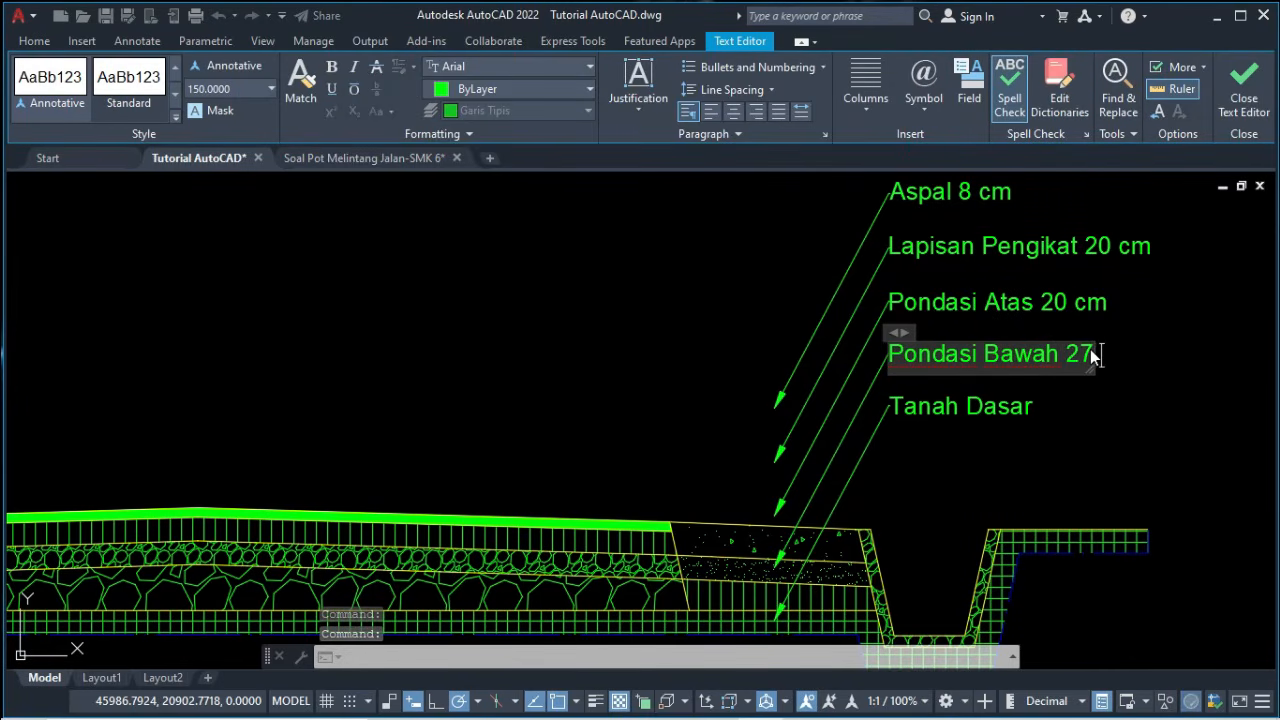
pyautogui.click(1114, 452)
# Move all five multileaders horizontally about 1117 units to the left so they point at the carriageway's right end.
pyautogui.moveTo(853, 444); pyautogui.dragTo(847, 367, button='middle')
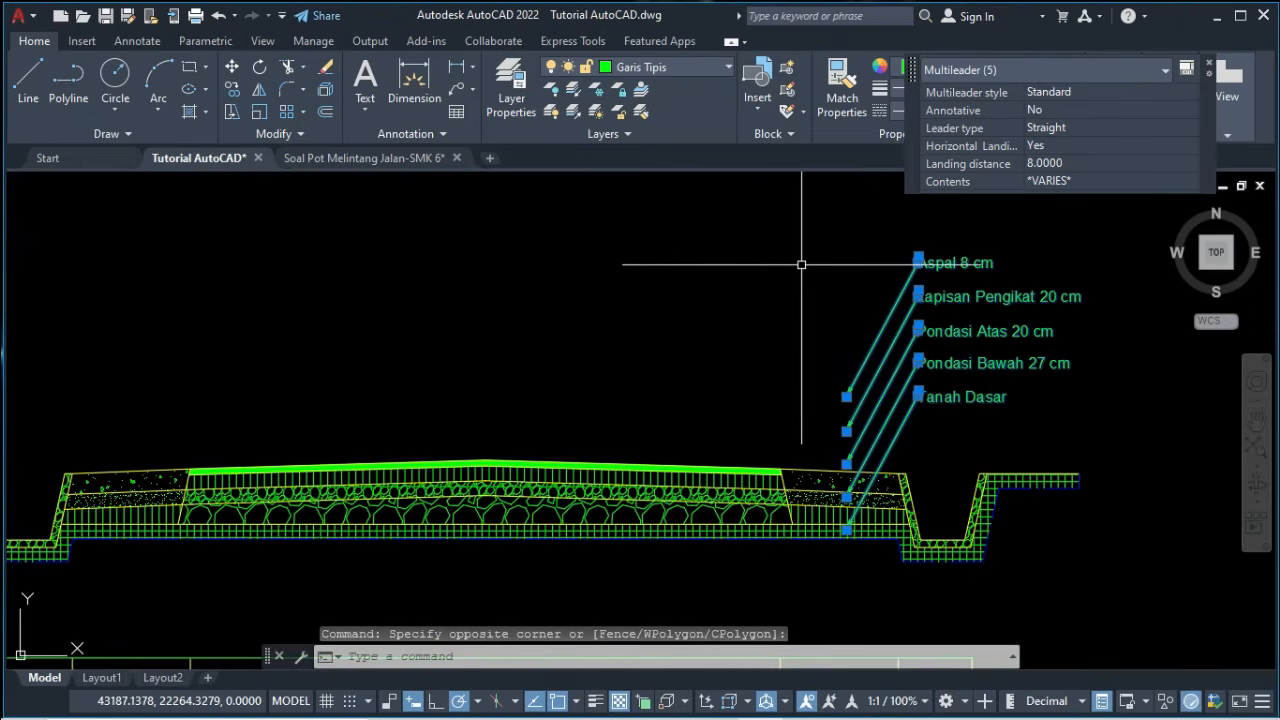
pyautogui.press('Return')
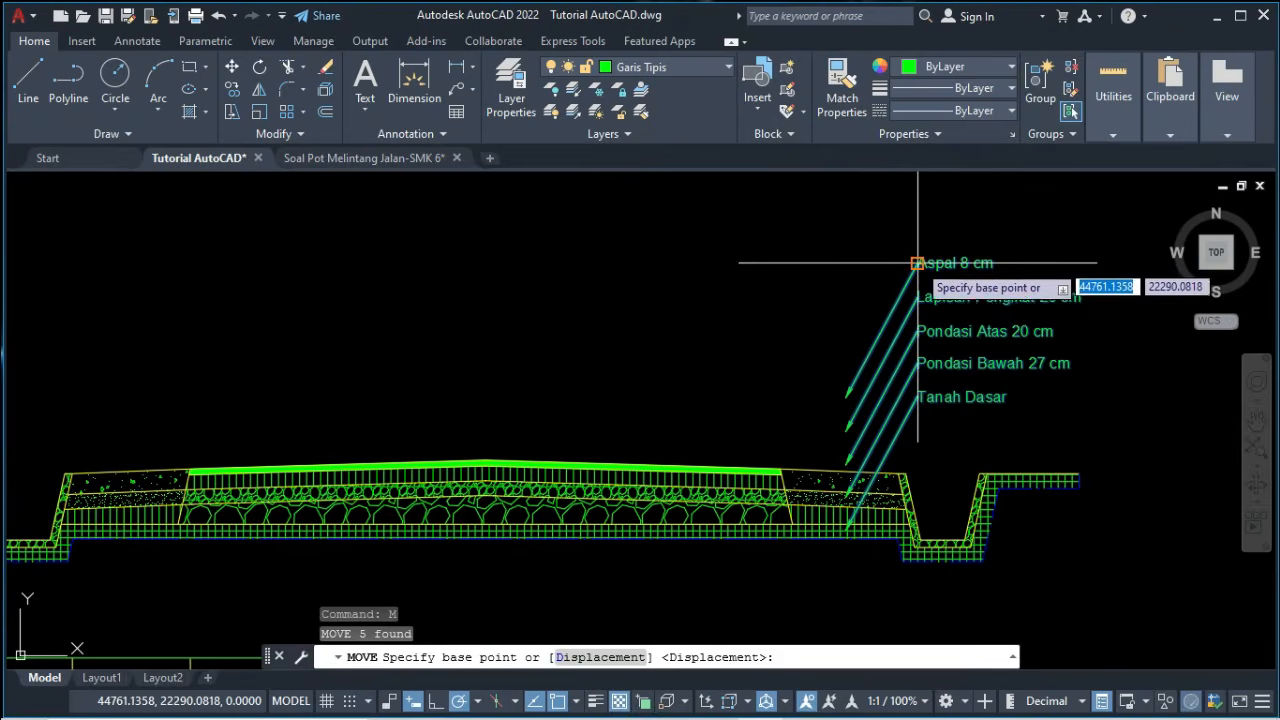
pyautogui.click(917, 263)
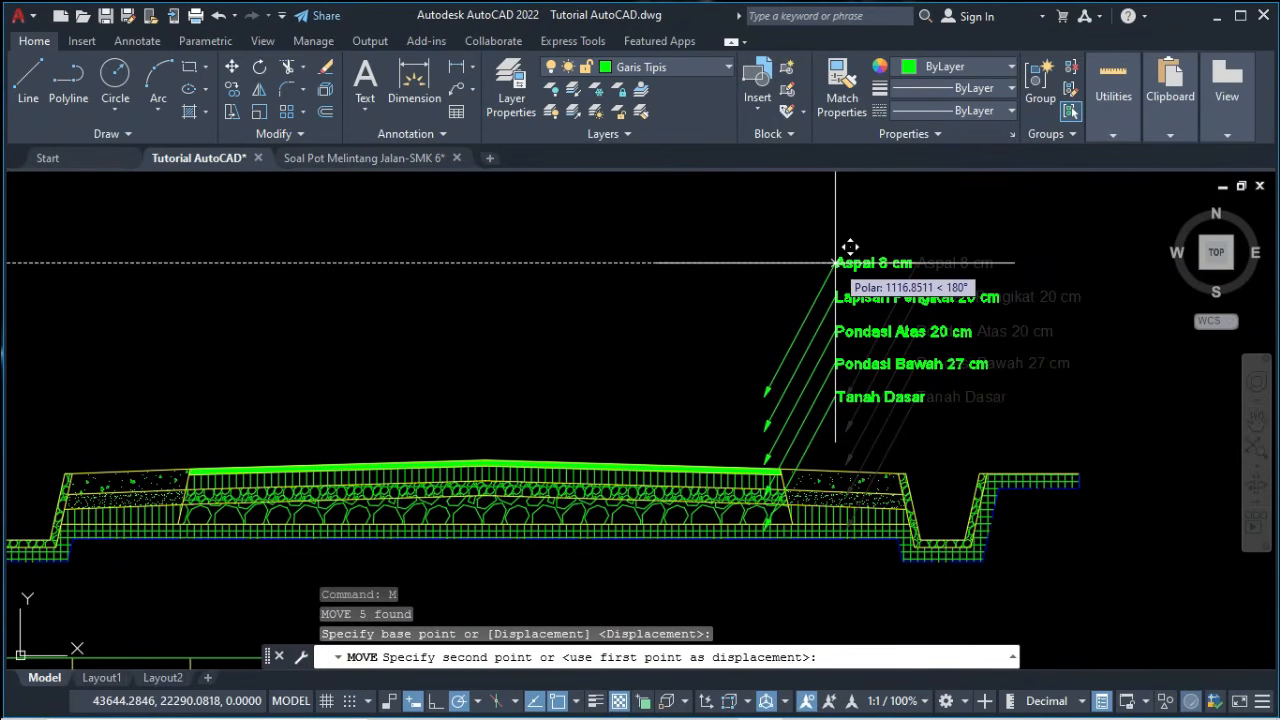
pyautogui.click(836, 263)
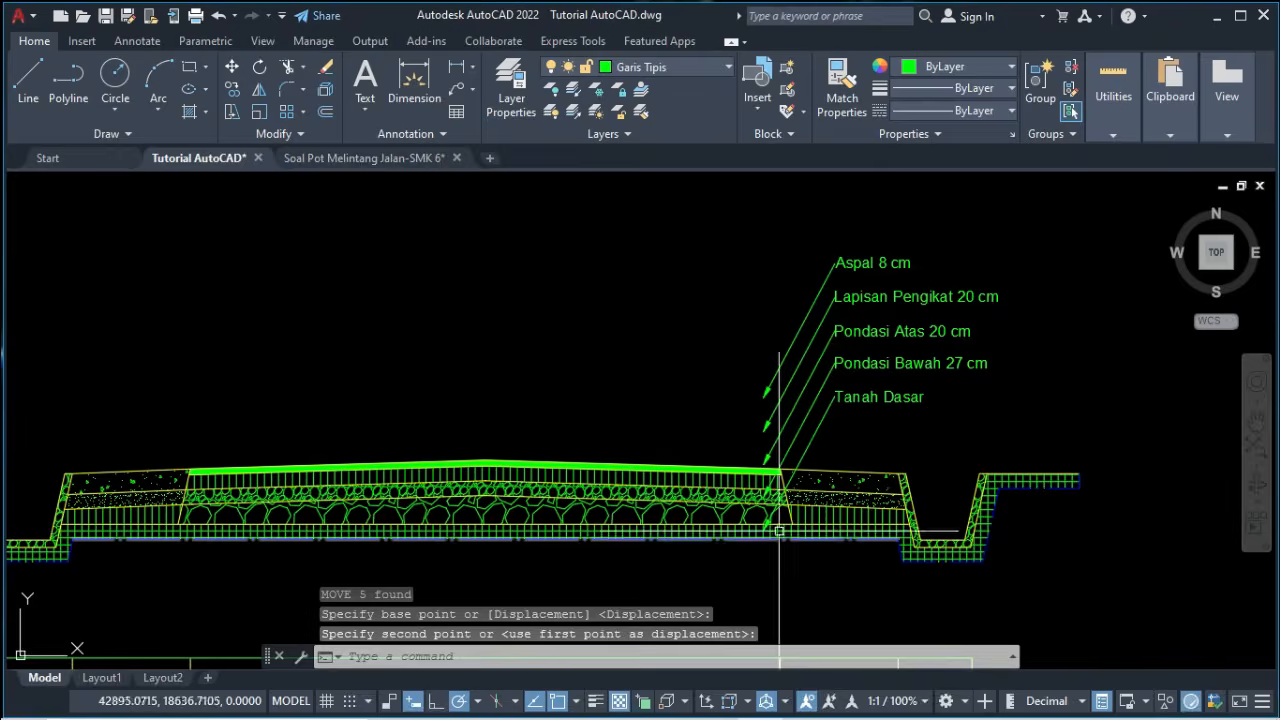
# Stretch the arrow tips of the upper four multileaders onto their matching asphalt, binder, upper foundation and lower foundation layers.
pyautogui.scroll(4, 779, 531)
pyautogui.scroll(-2, 860, 420)
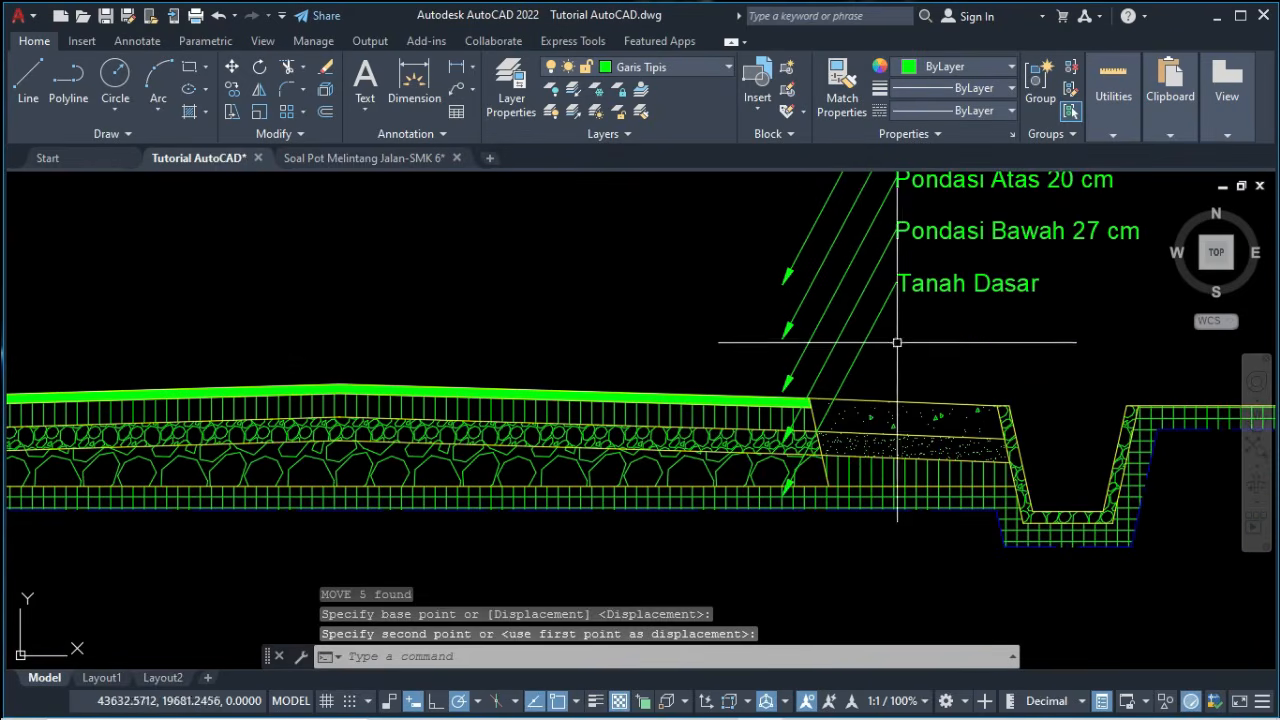
pyautogui.click(860, 292)
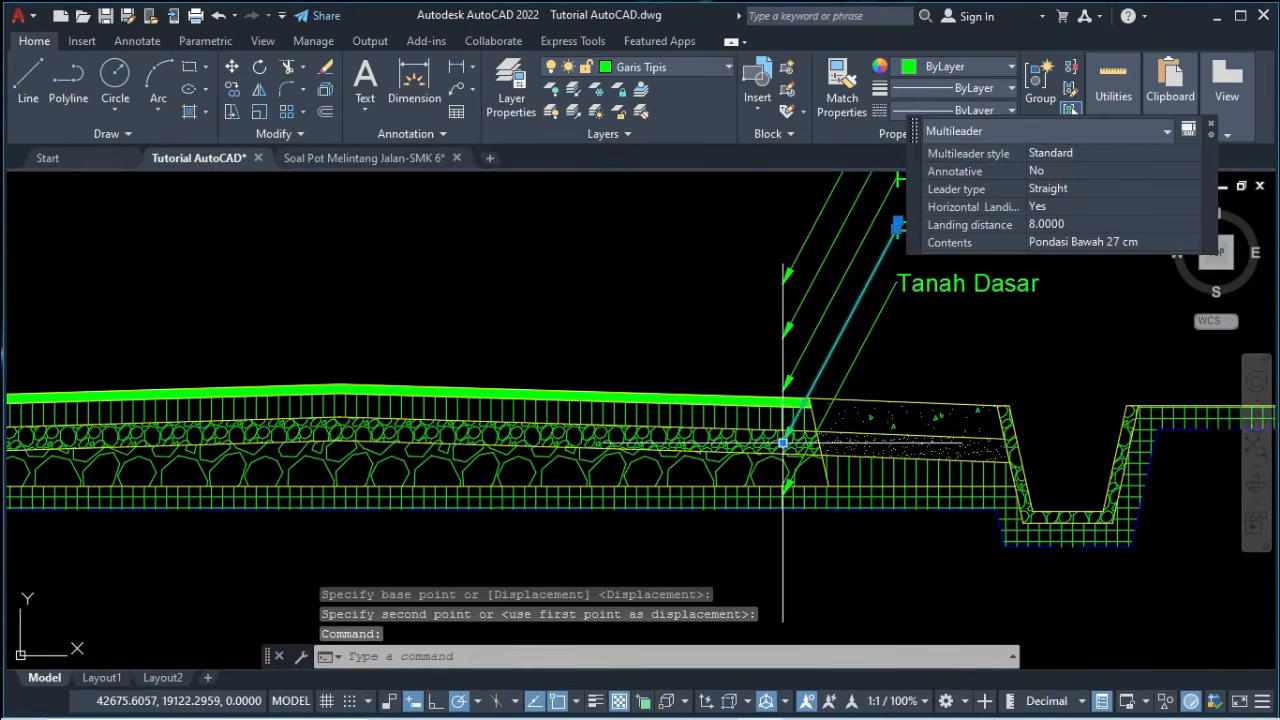
pyautogui.click(783, 443)
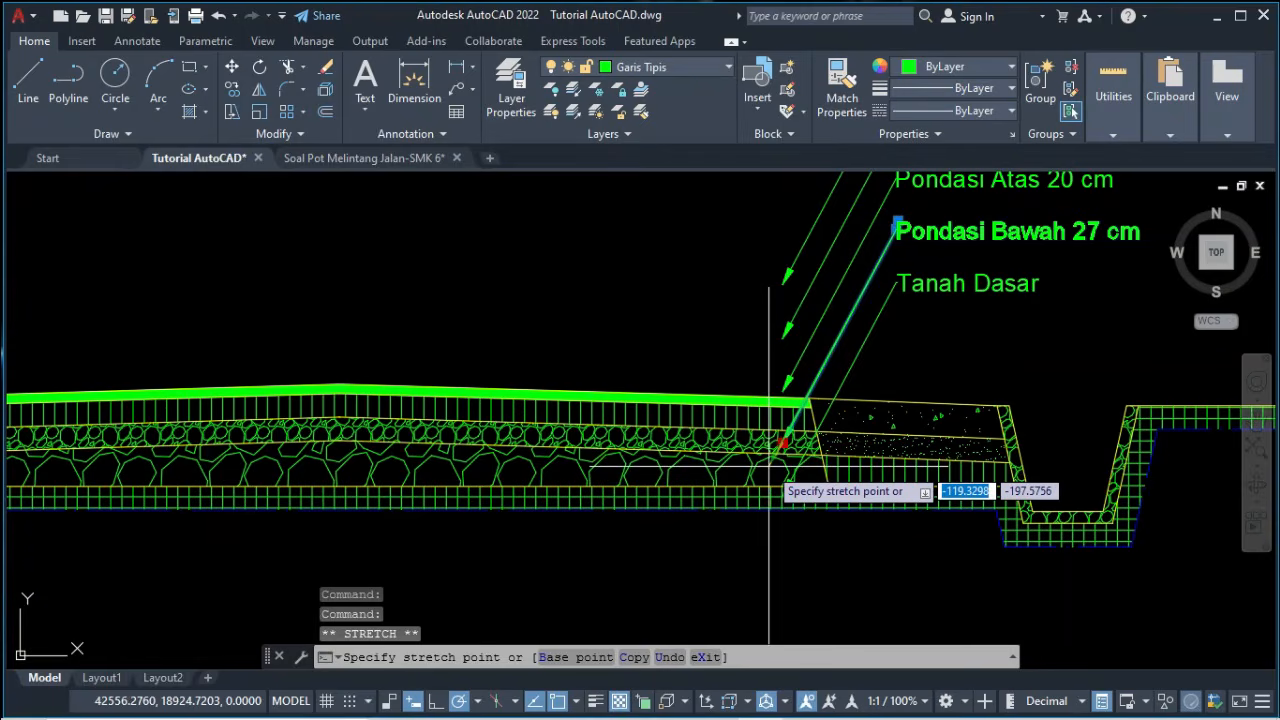
pyautogui.click(768, 472)
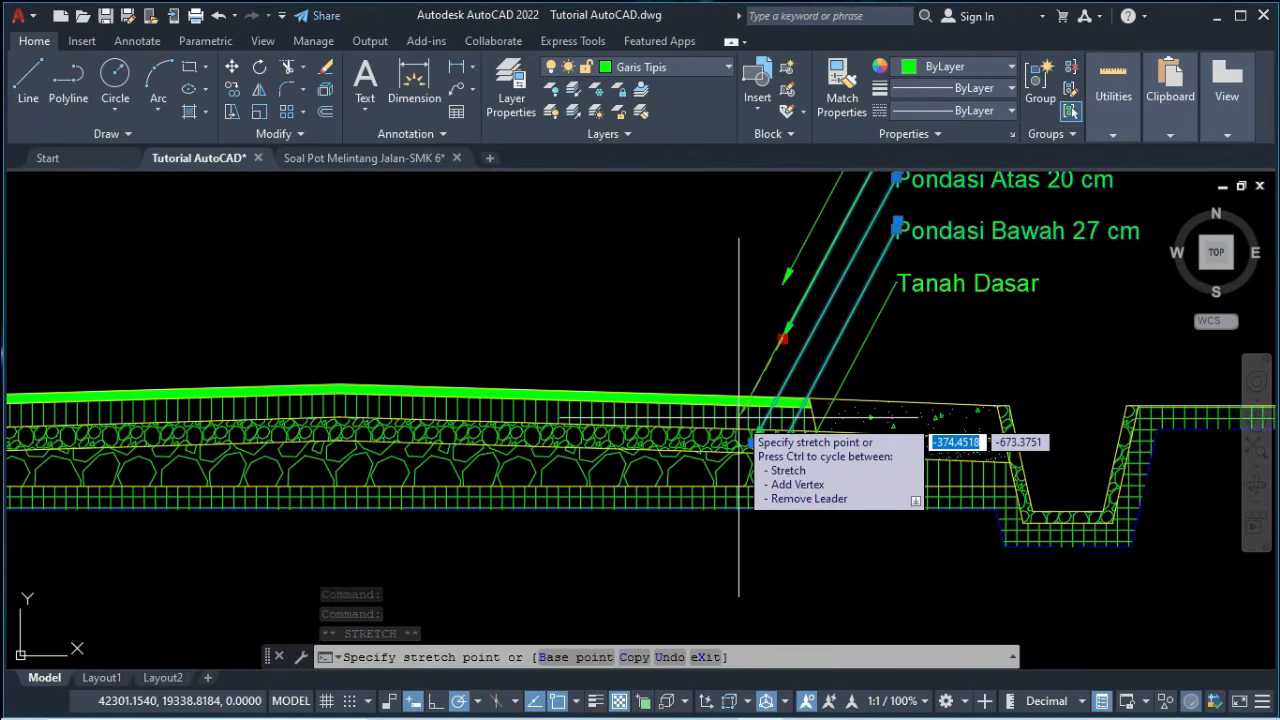
pyautogui.click(738, 417)
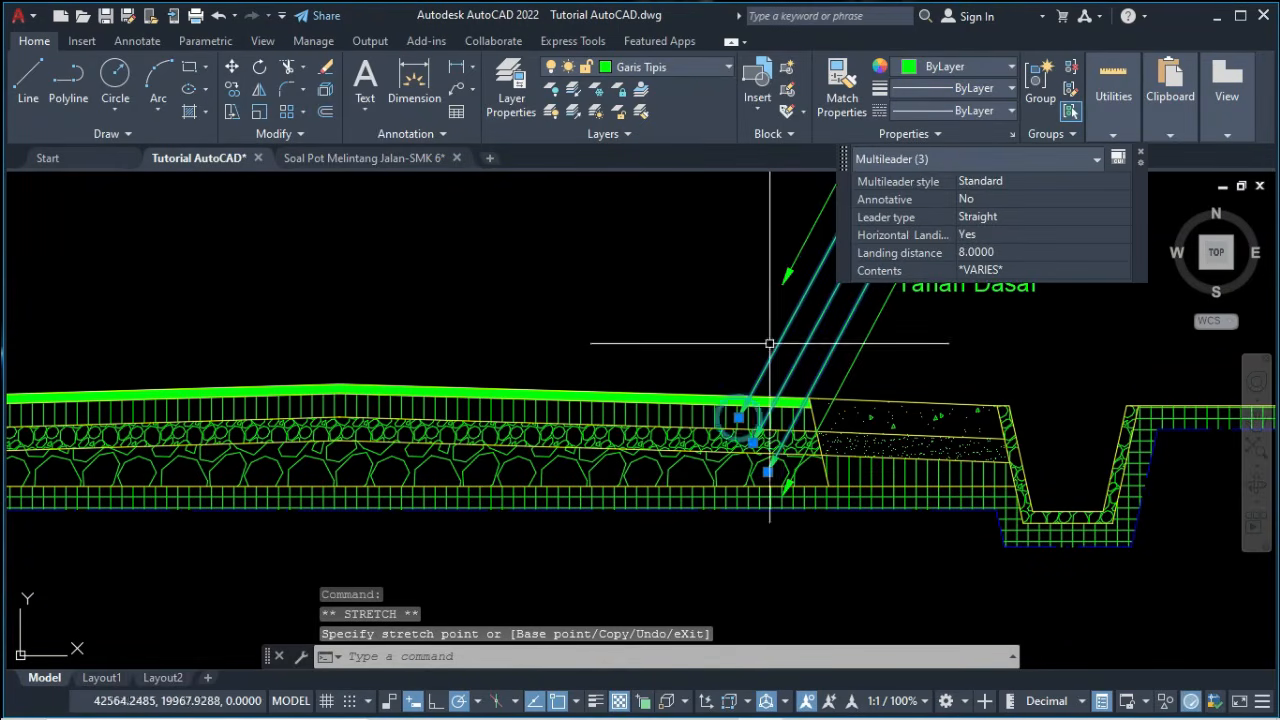
pyautogui.click(782, 284)
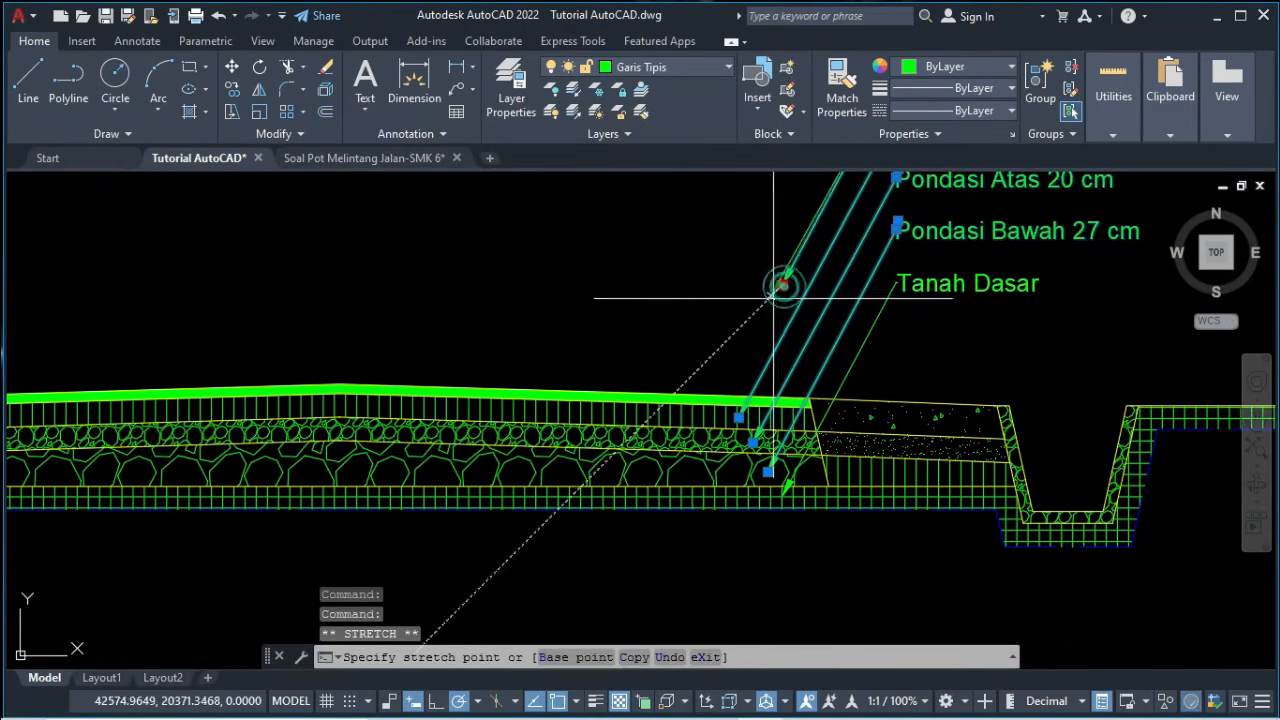
pyautogui.click(720, 395)
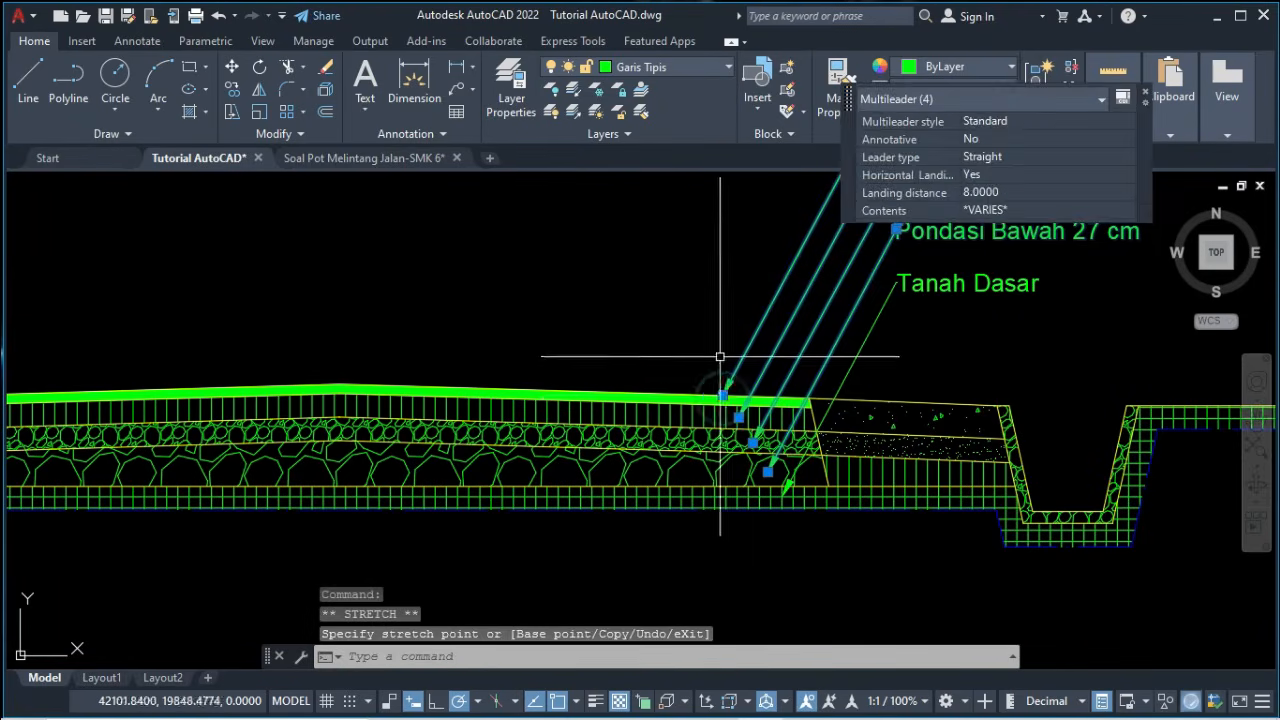
pyautogui.scroll(-3, 720, 356)
pyautogui.press('Escape')
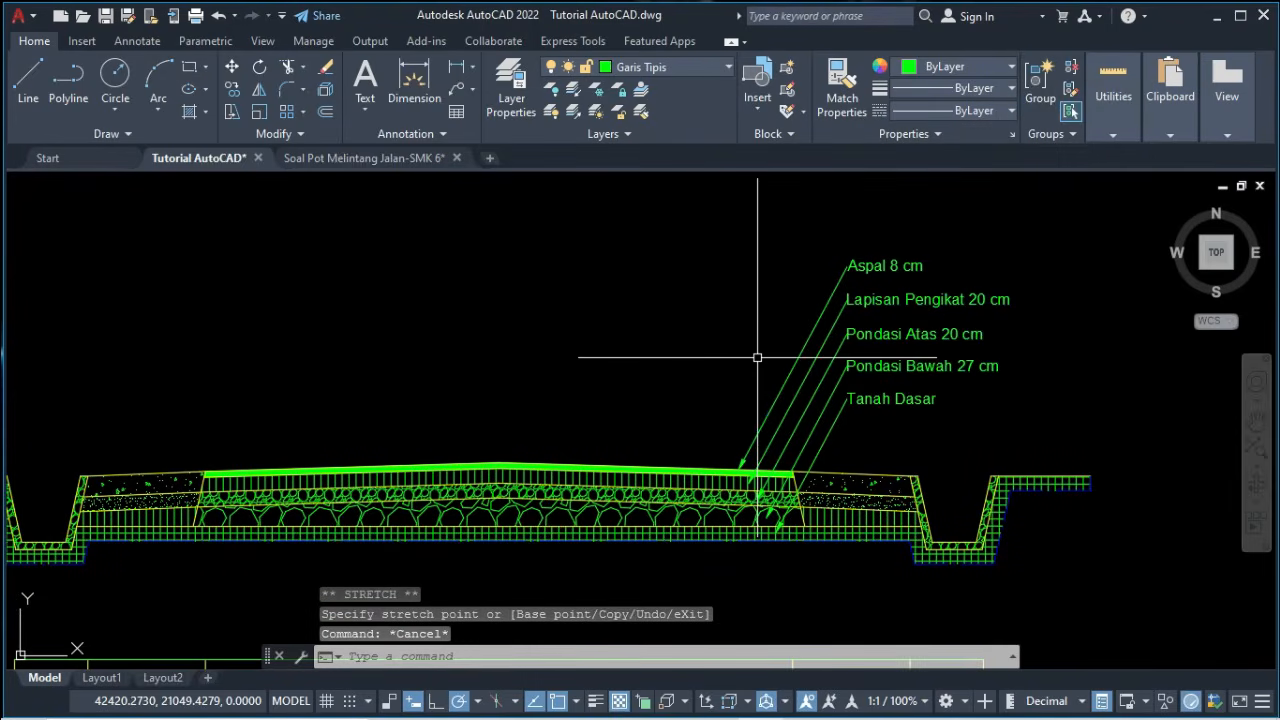
# Mirror the "Tanah Dasar" multileader about the road's vertical centre line, keeping the source object.
pyautogui.click(916, 400)
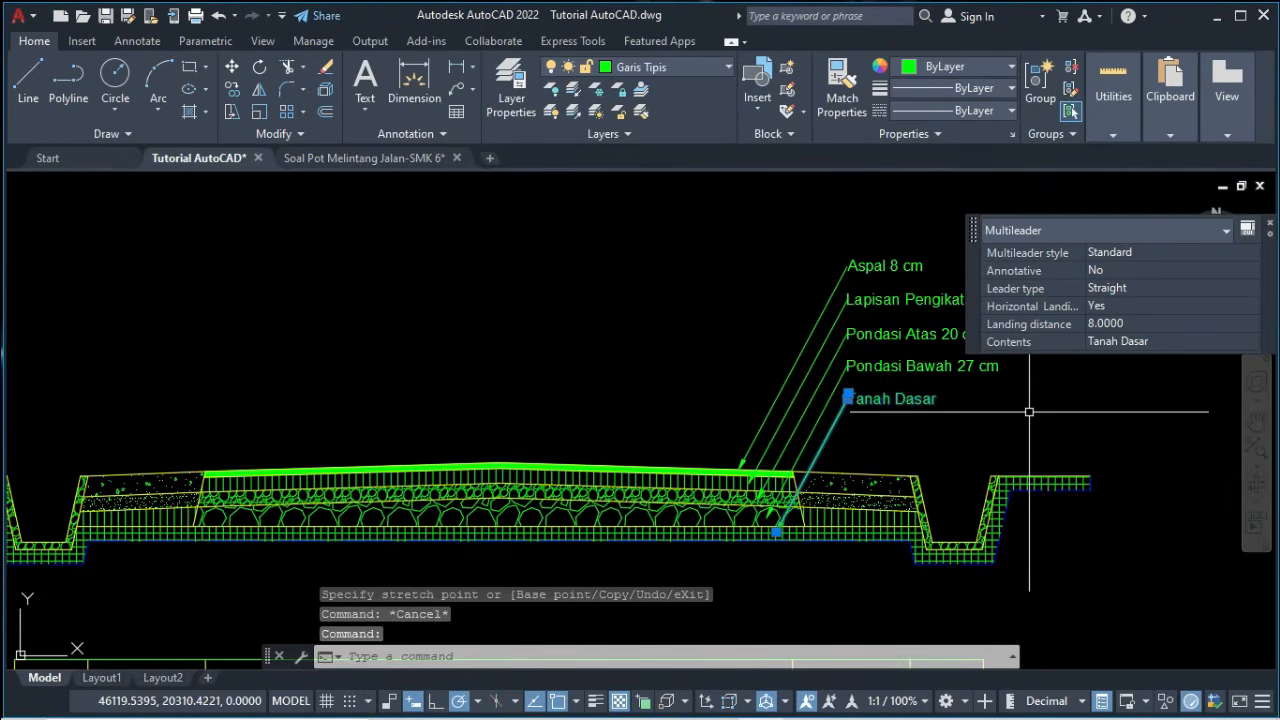
pyautogui.press('Return')
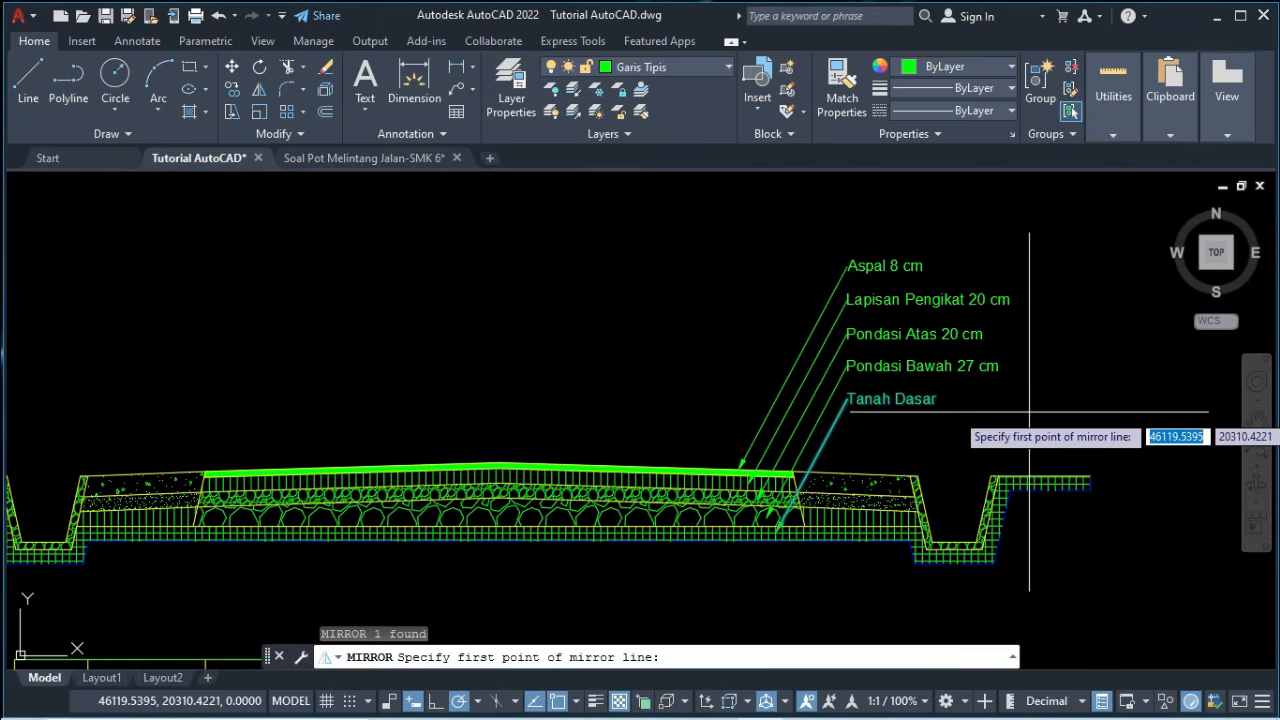
pyautogui.click(504, 463)
pyautogui.click(505, 338)
pyautogui.rightClick(507, 340)
pyautogui.click(526, 350)
# Move the mirrored "Tanah Dasar" multileader left so its arrow points to the lowest layer of the left road shoulder.
pyautogui.click(221, 415)
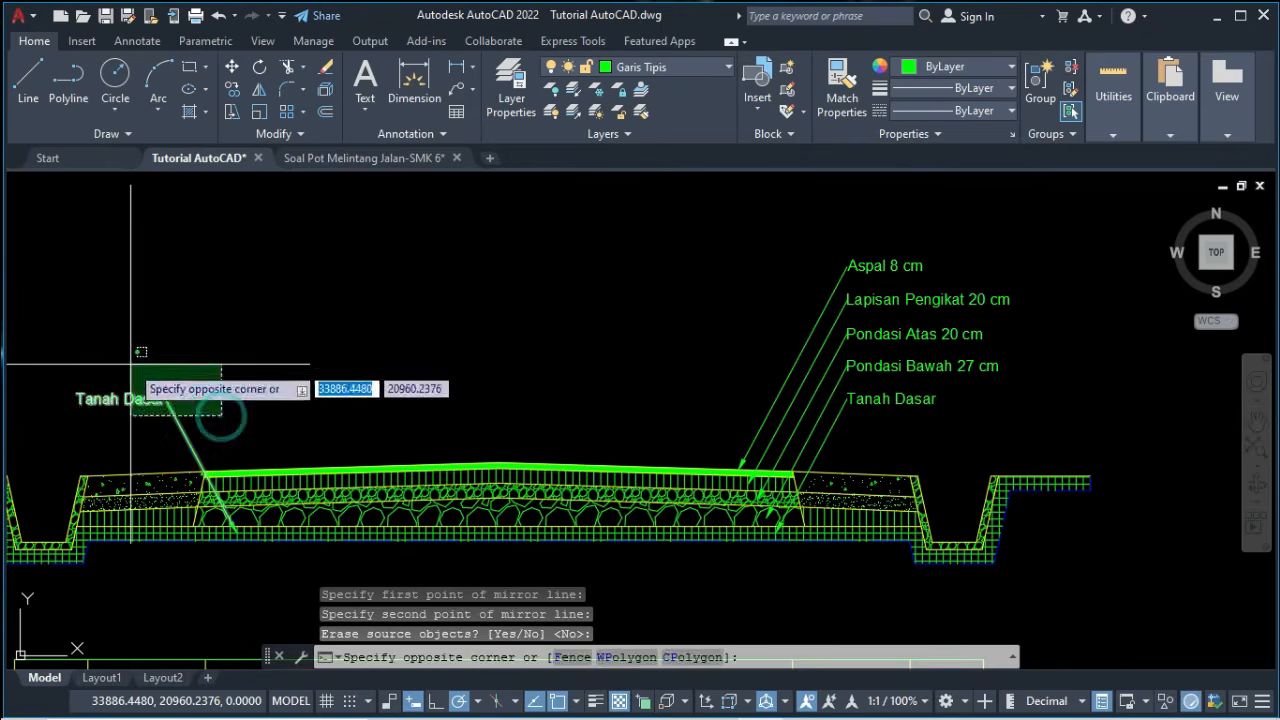
pyautogui.click(131, 364)
pyautogui.write('M')
pyautogui.press('Return')
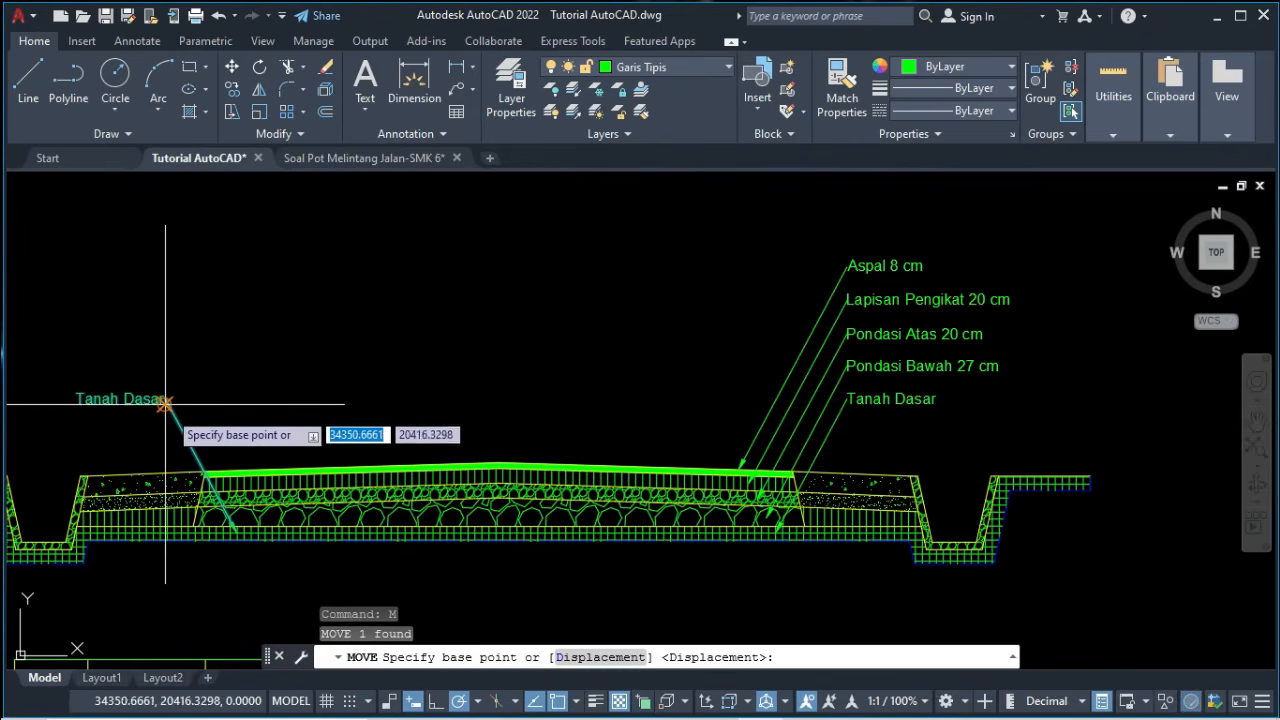
pyautogui.click(178, 386)
pyautogui.moveTo(110, 352); pyautogui.dragTo(302, 336, button='middle')
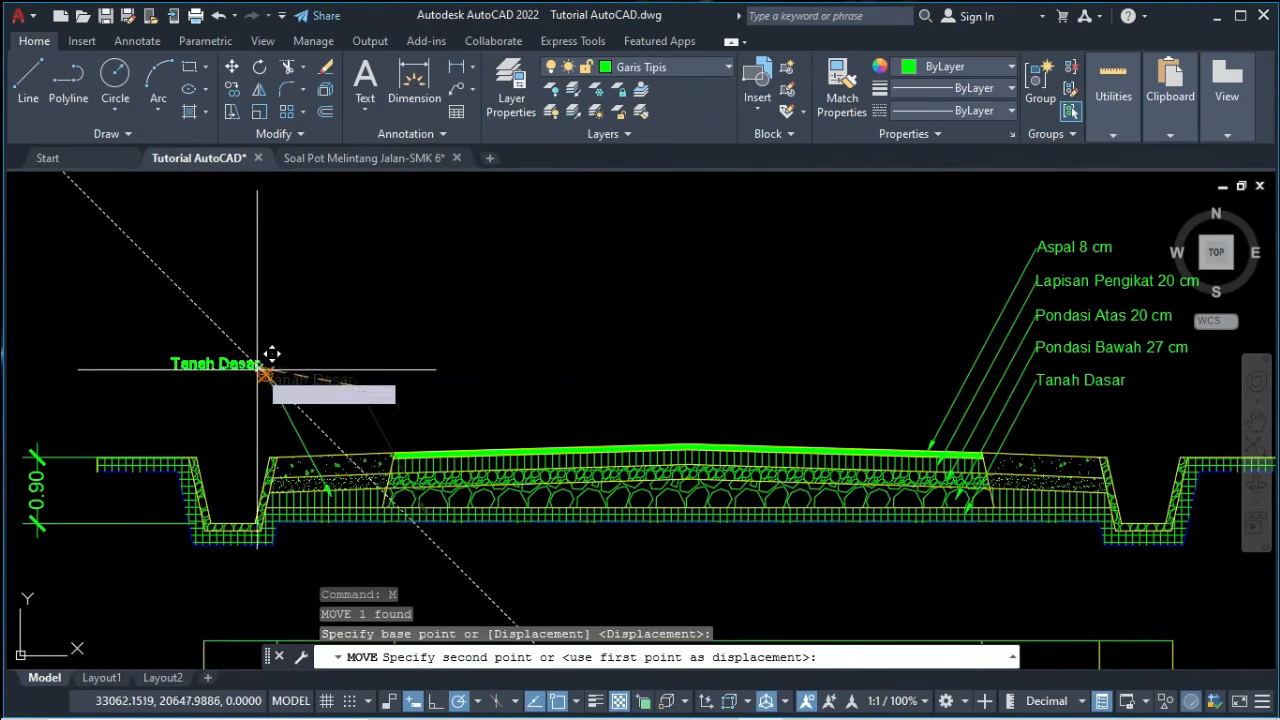
pyautogui.click(228, 371)
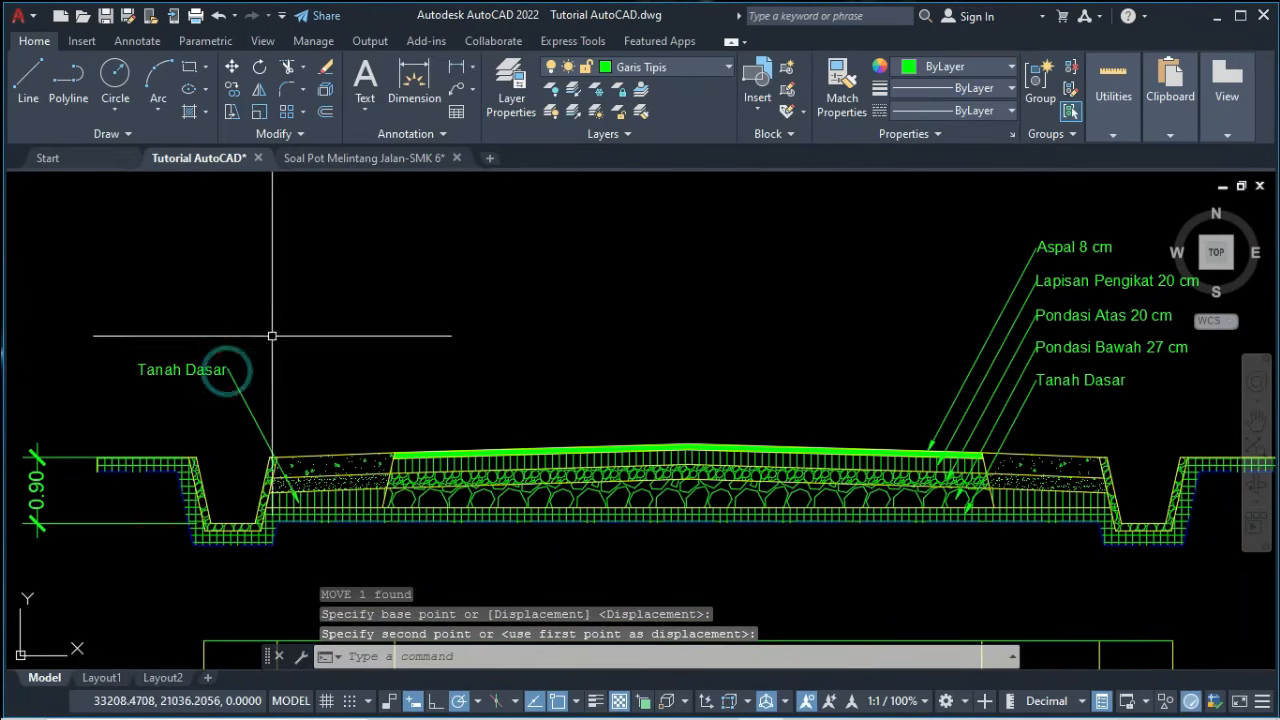
# Copy the left "Tanah Dasar" multileader twice straight upward, about 500 units apart, and check the left shoulder labels in the reference PDF.
pyautogui.click(284, 386)
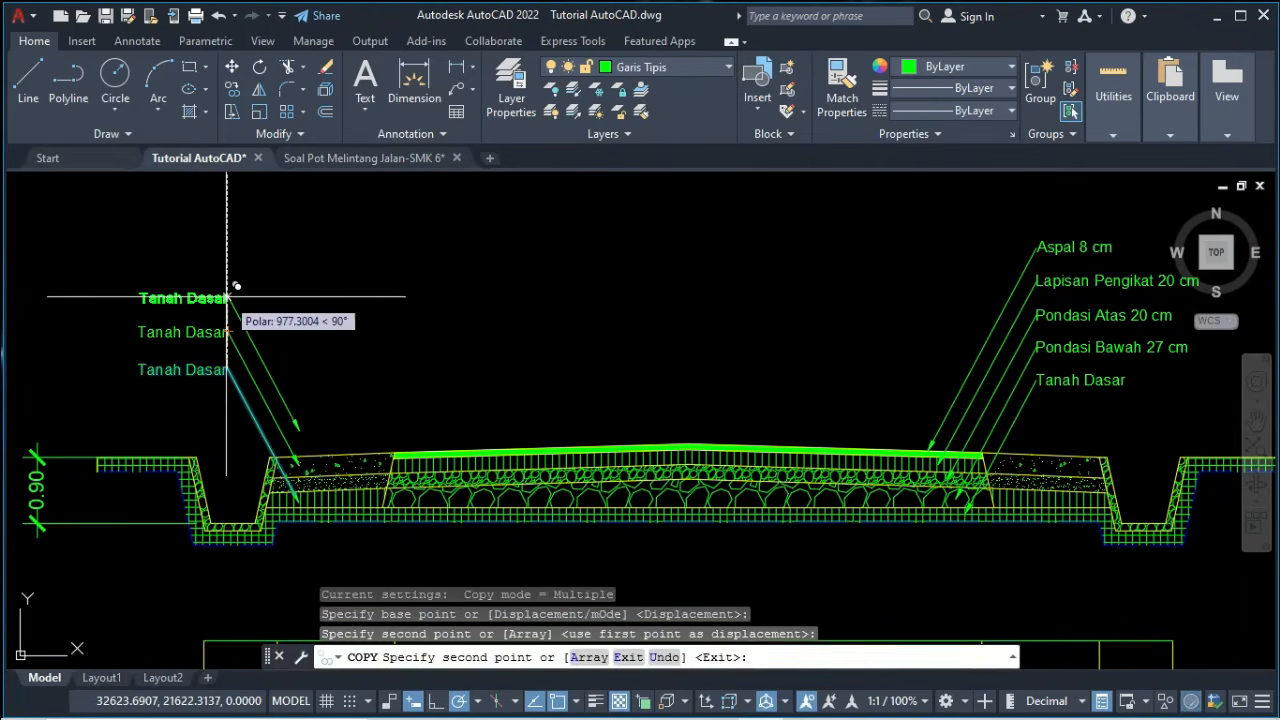
pyautogui.click(228, 295)
pyautogui.press('Escape')
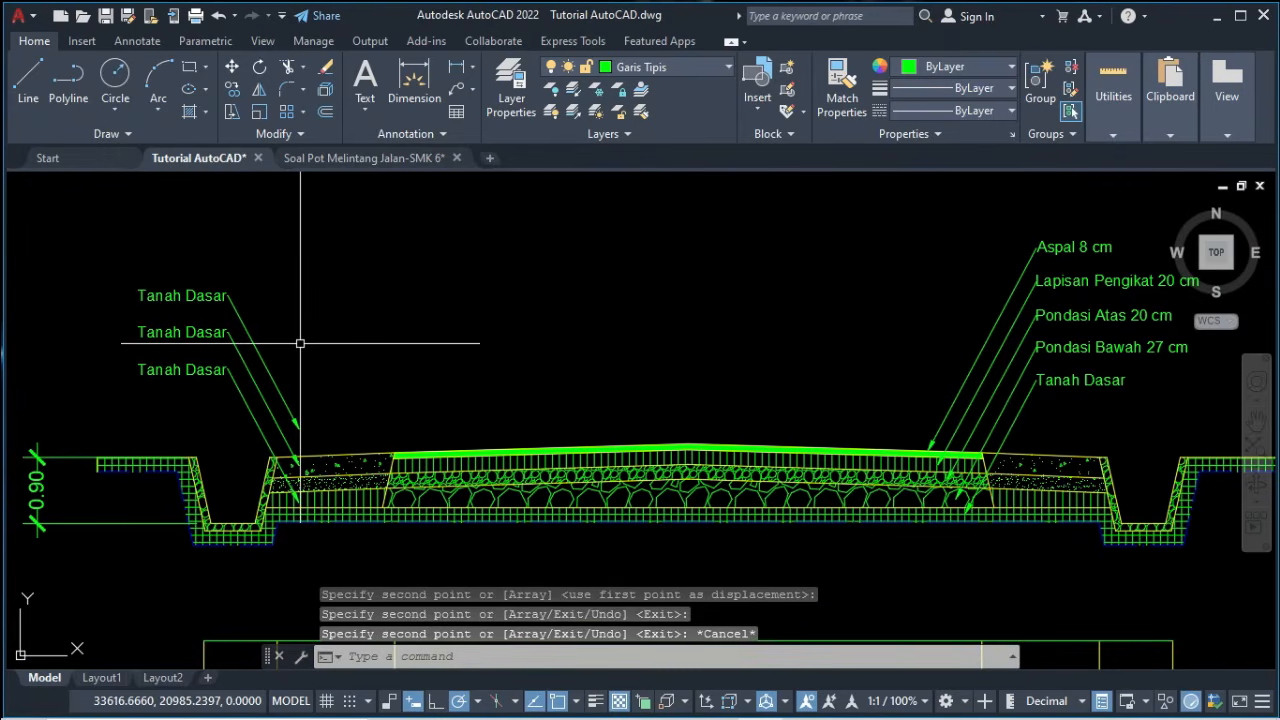
pyautogui.hotkey('alt', 'Tab')
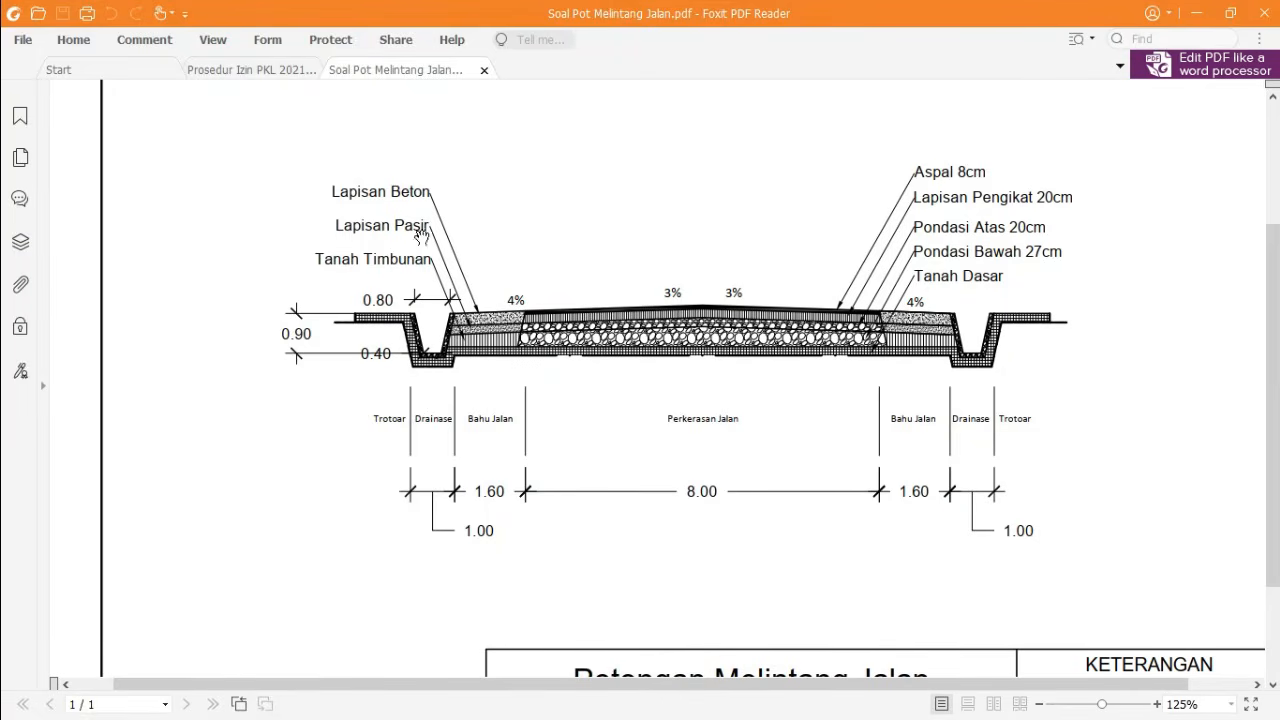
pyautogui.hotkey('alt', 'Tab')
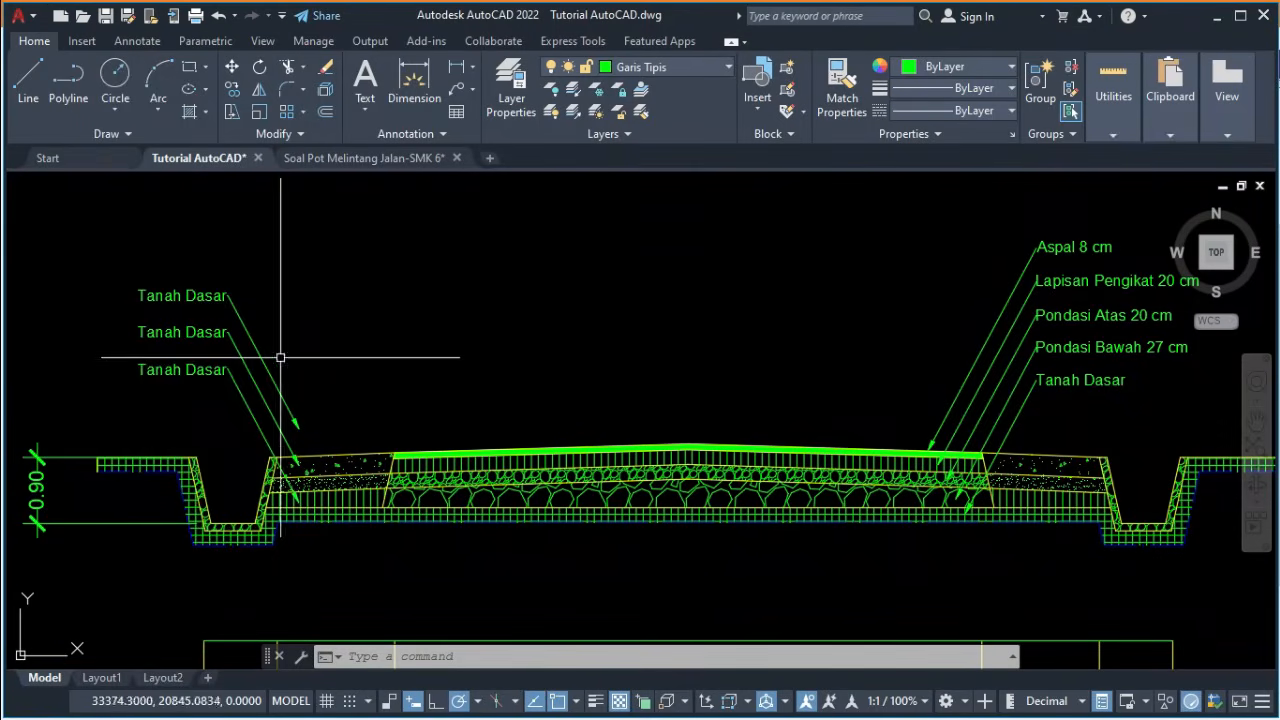
# Change the lowest left shoulder label to "Tanah Timbunan" and the middle one to "Lapisan Pasir".
pyautogui.click(197, 370)
pyautogui.doubleClick(197, 370)
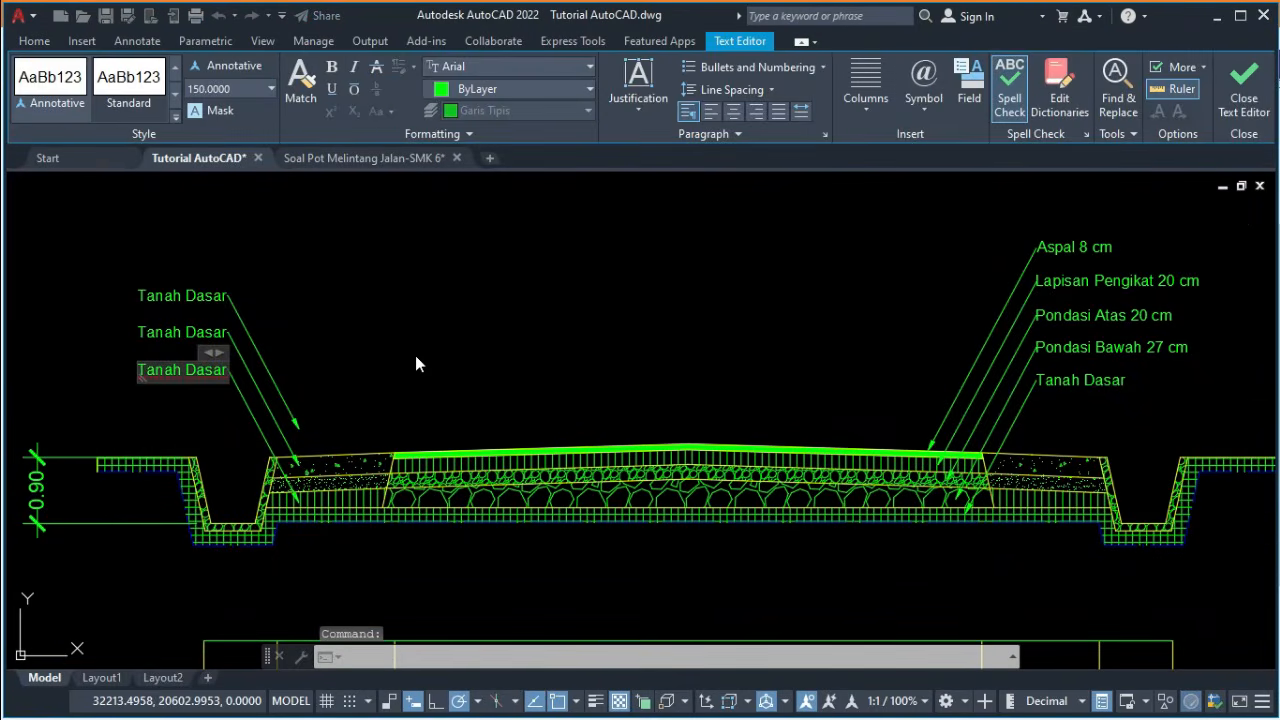
pyautogui.press('BackSpace')
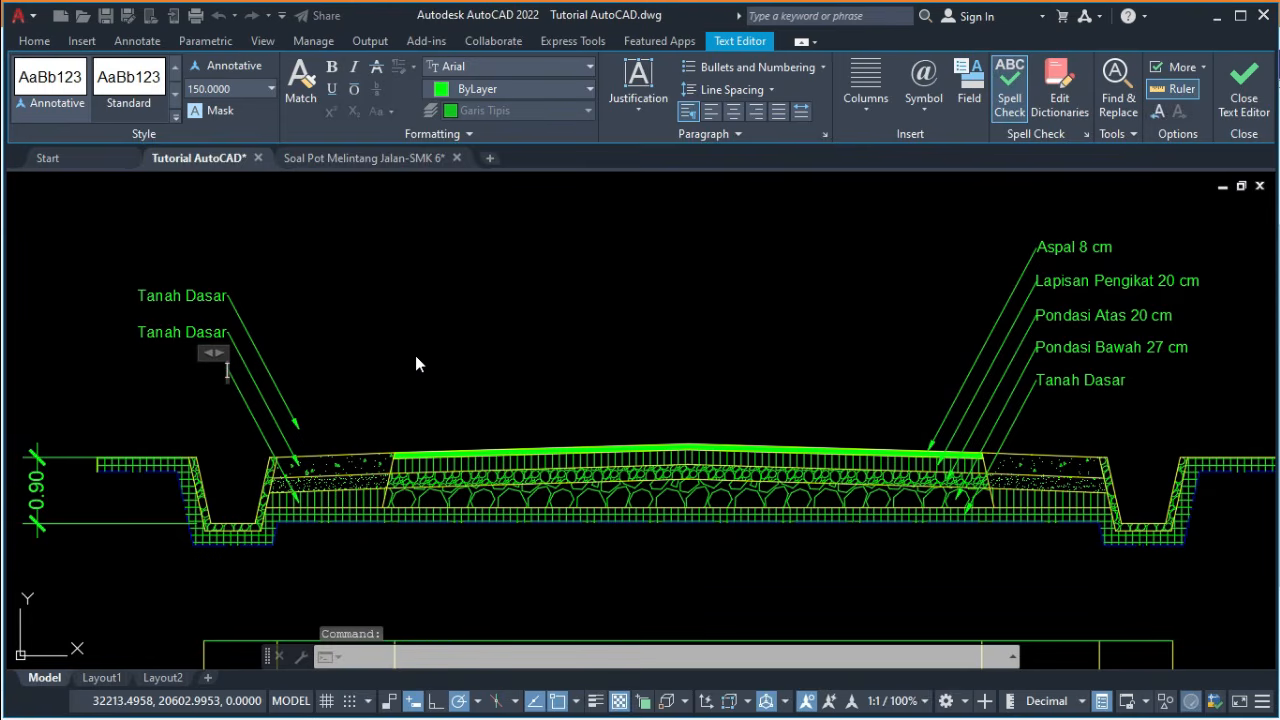
pyautogui.write('Tanah Timbun')
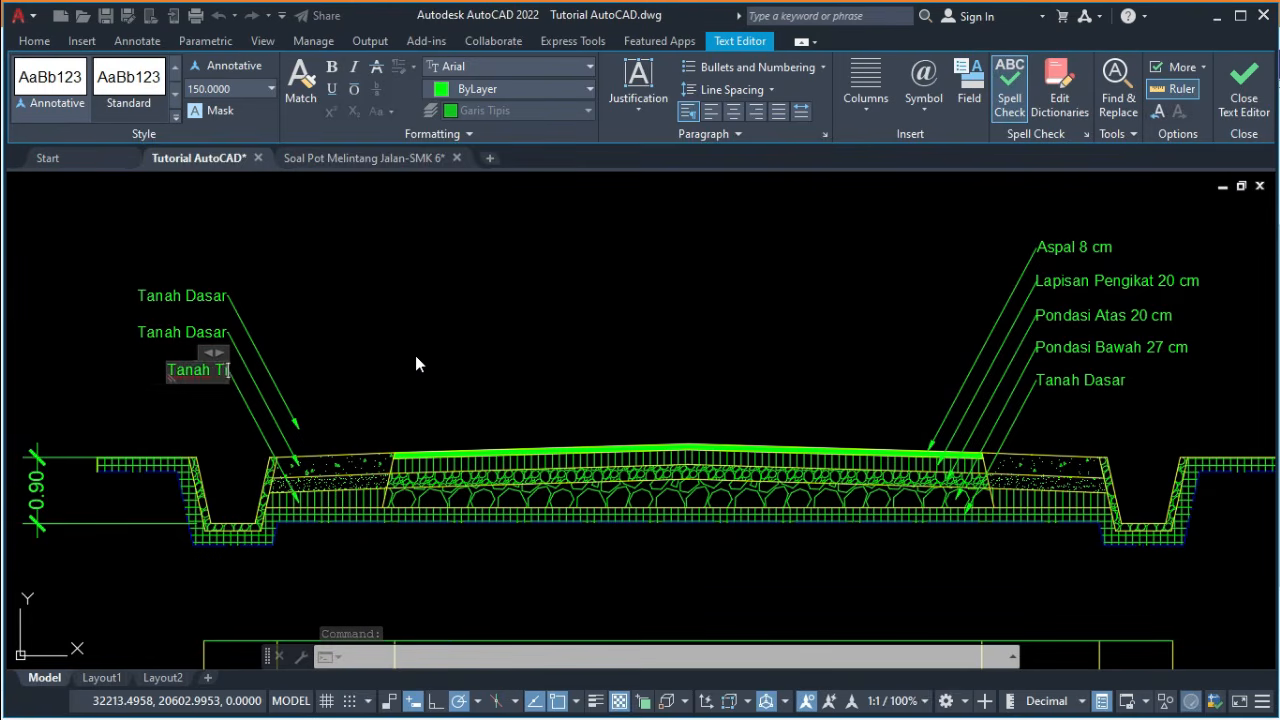
pyautogui.write('an')
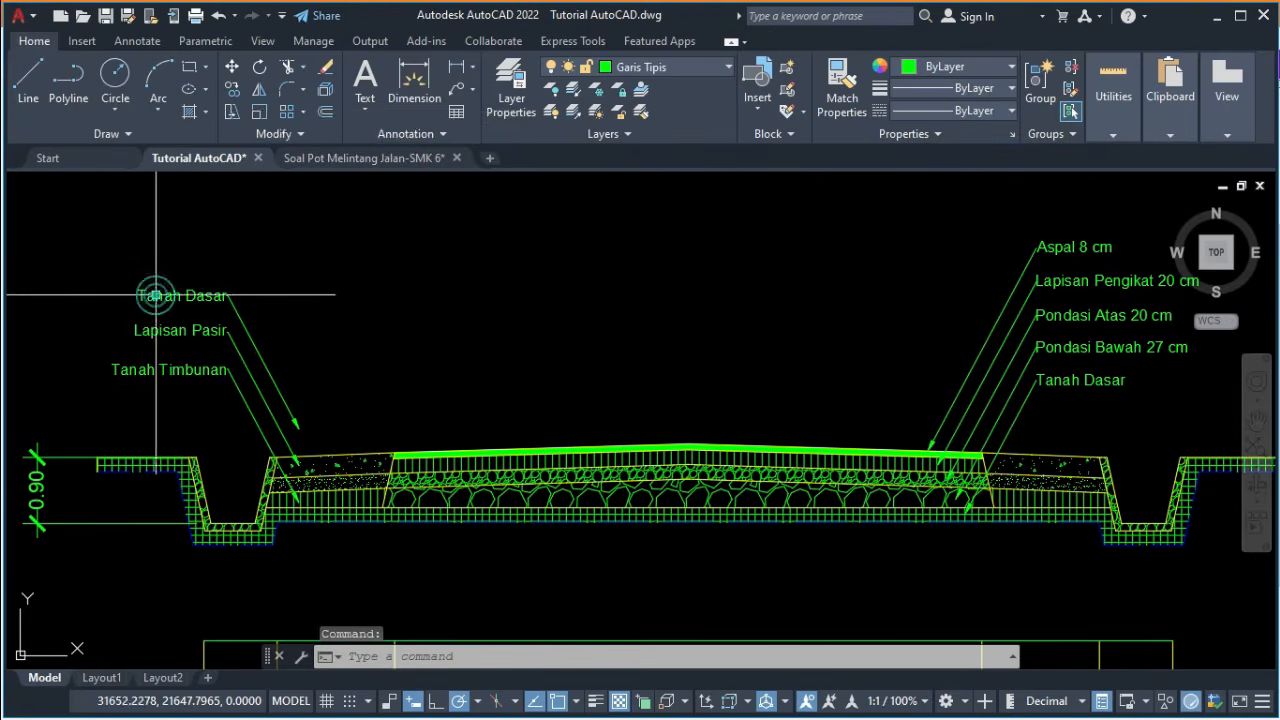
# Change the topmost left shoulder label to "Lapisan Beton" and finish the text edit.
pyautogui.click(157, 296)
pyautogui.doubleClick(157, 296)
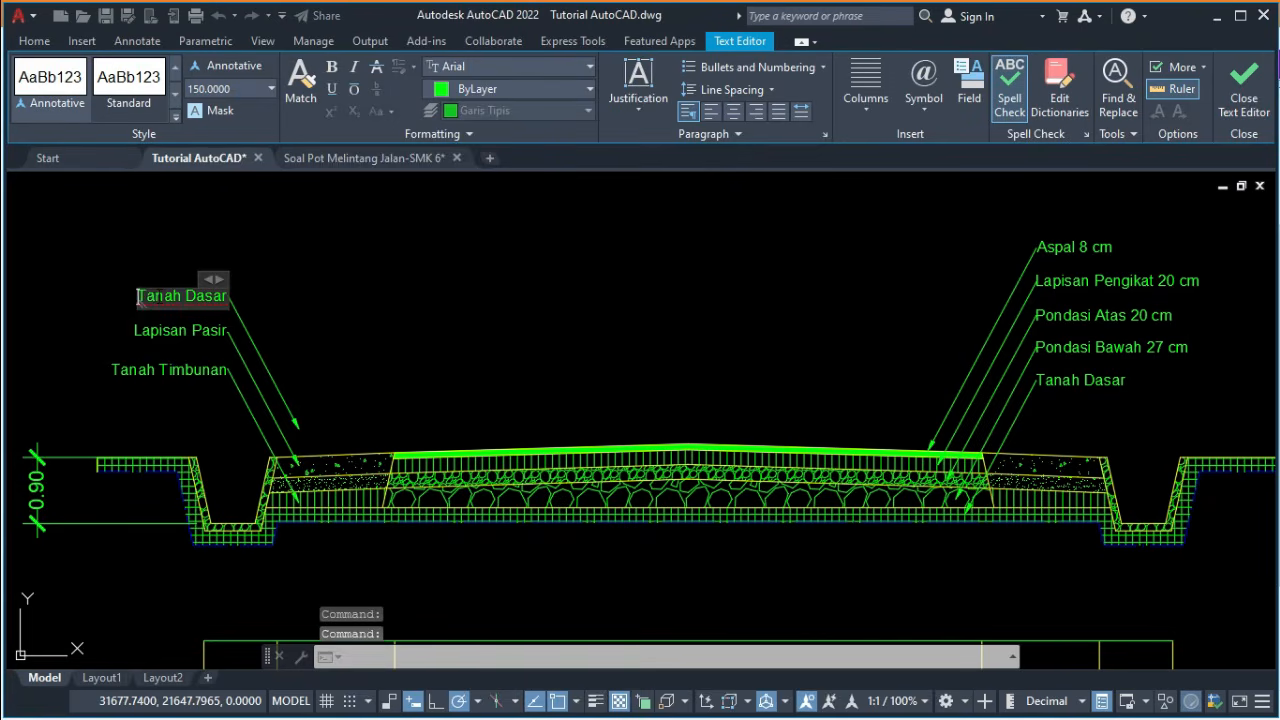
pyautogui.write('Lapisan ')
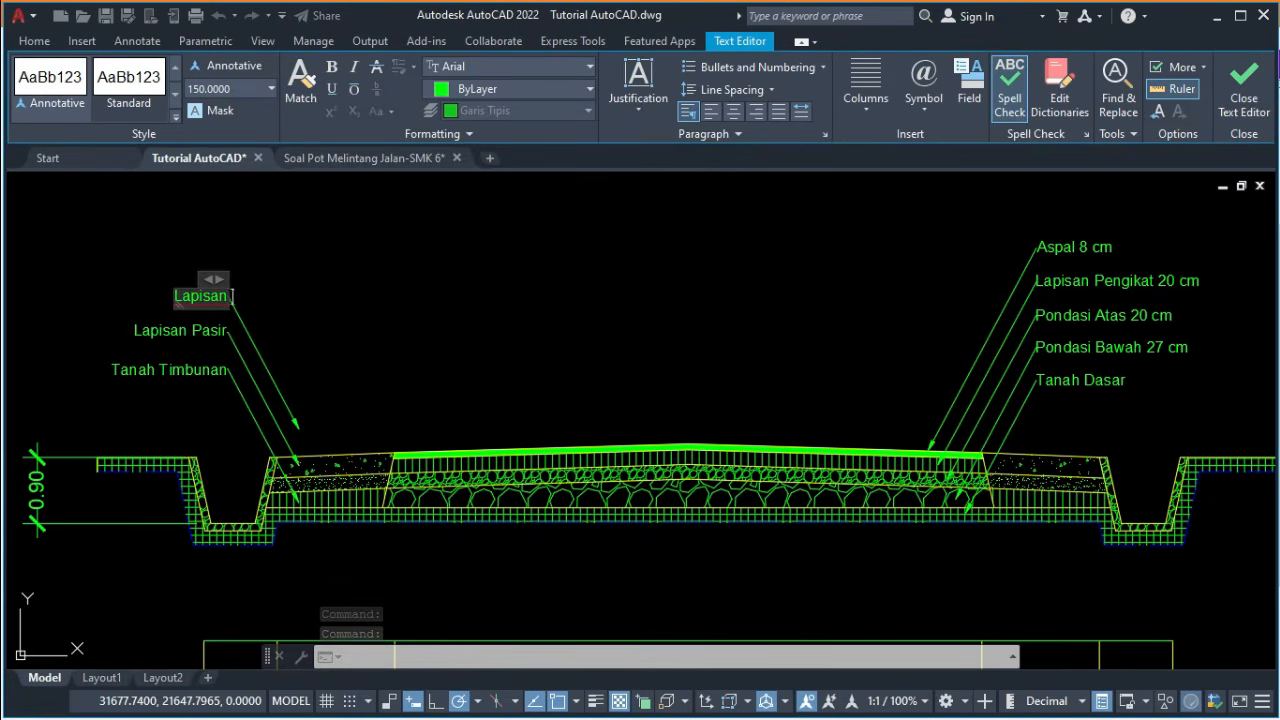
pyautogui.write('beton')
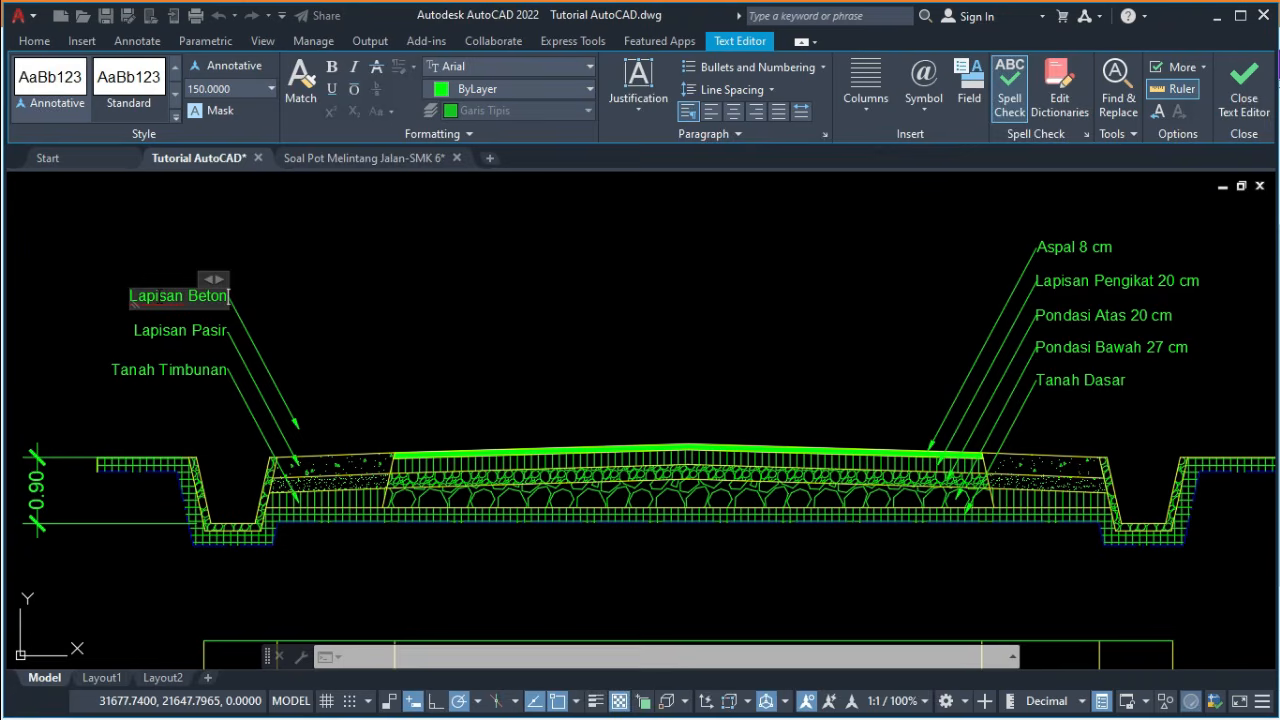
pyautogui.click(288, 321)
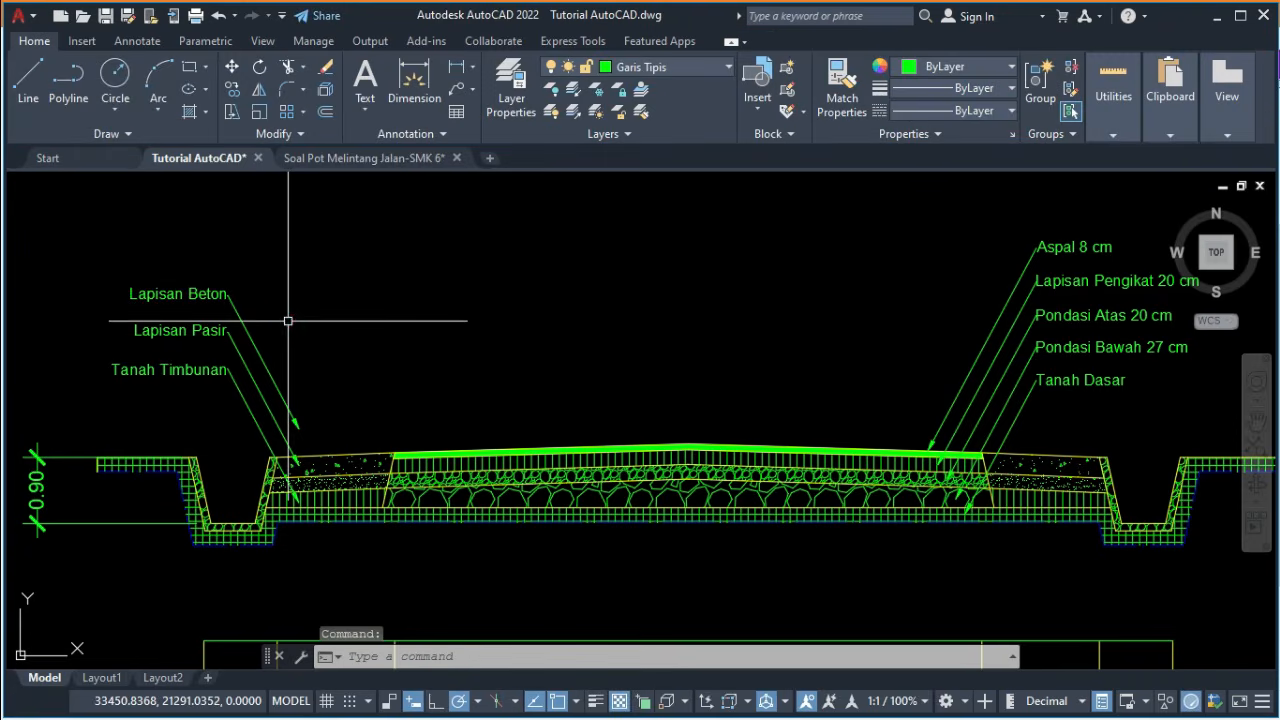
# Stretch the "Lapisan Pasir" and "Lapisan Beton" arrow tips onto the left shoulder's sand and concrete layers, and save the drawing.
pyautogui.scroll(3, 346, 440)
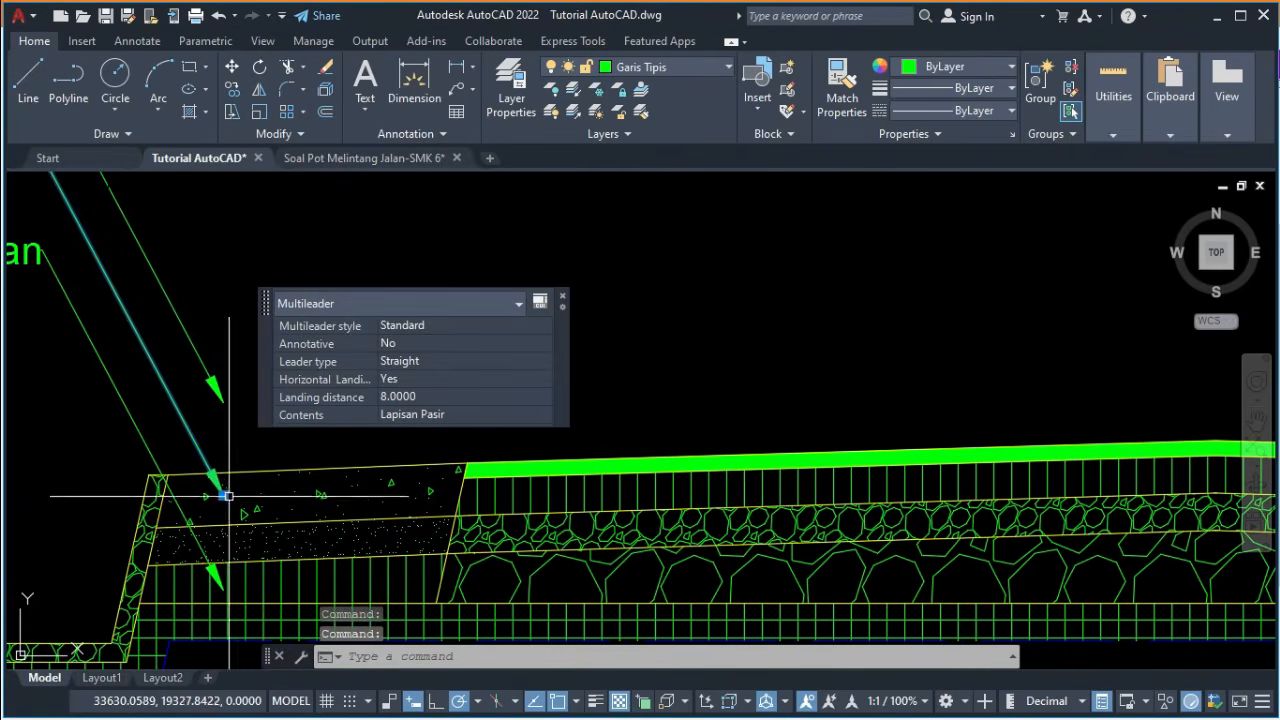
pyautogui.click(223, 494)
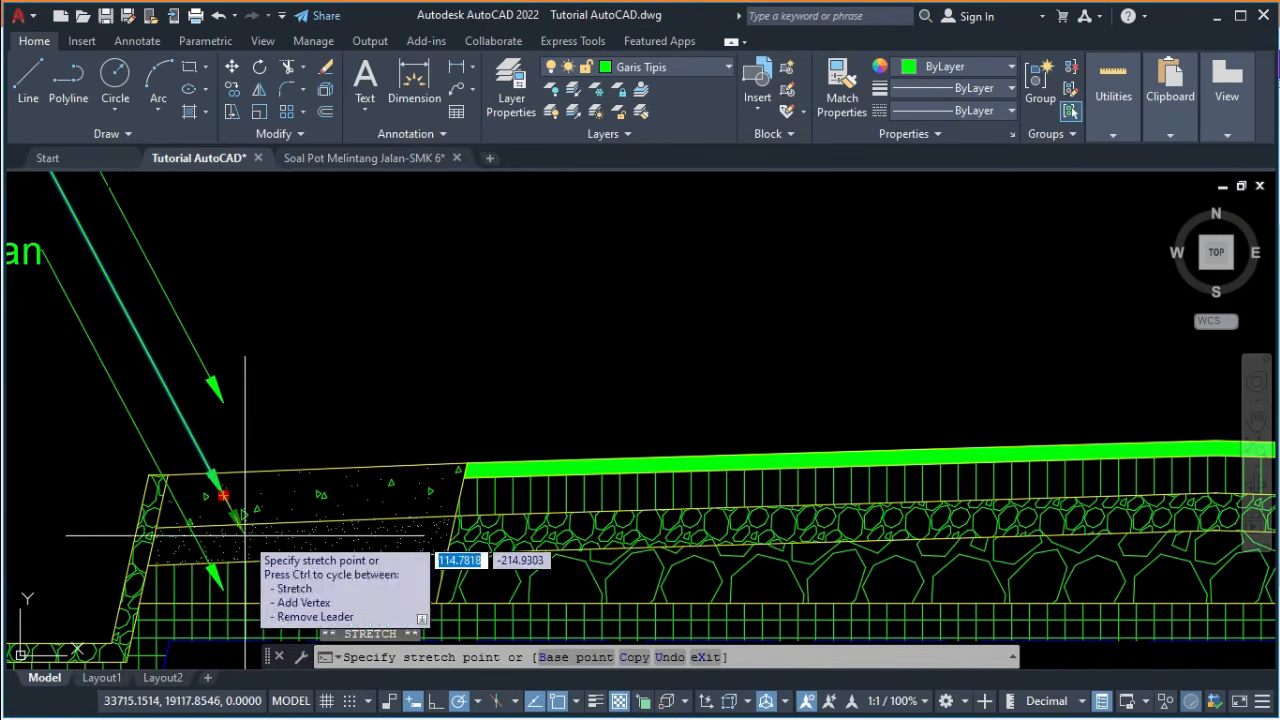
pyautogui.click(223, 402)
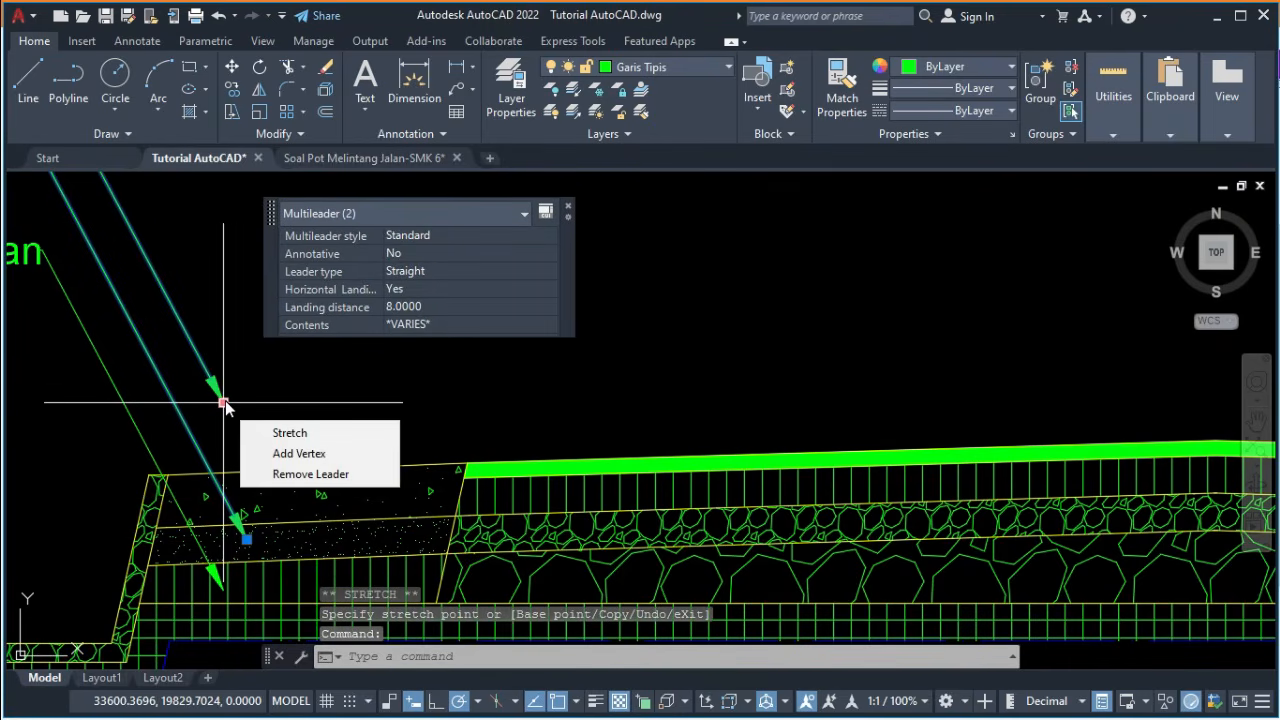
pyautogui.click(223, 402)
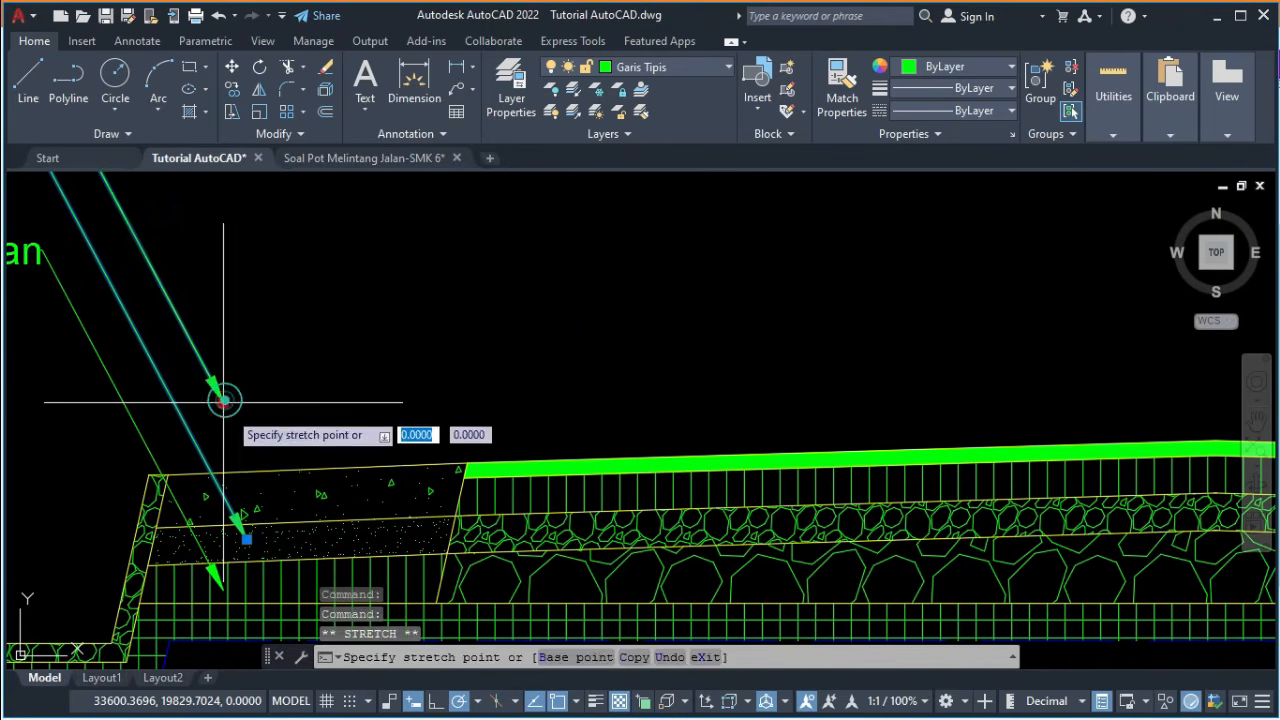
pyautogui.click(266, 477)
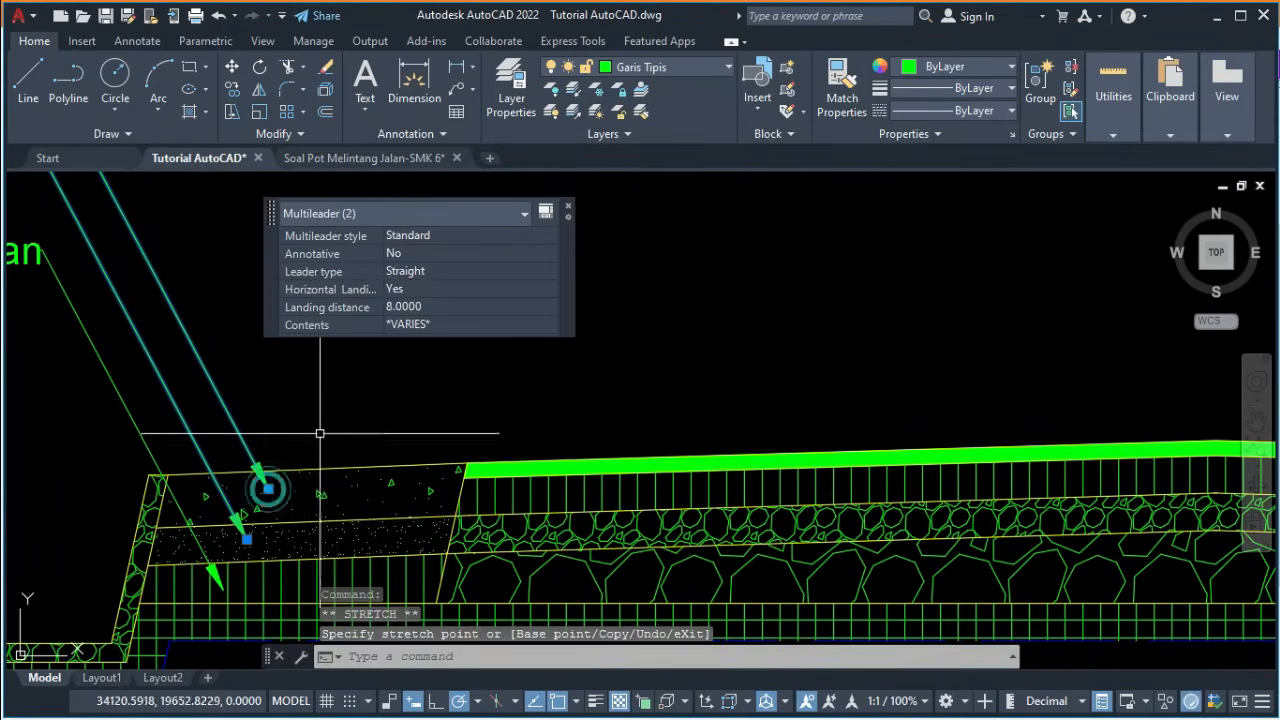
pyautogui.hotkey('ctrl', 's')
pyautogui.scroll(-5, 538, 352)
pyautogui.scroll(-2, 550, 352)
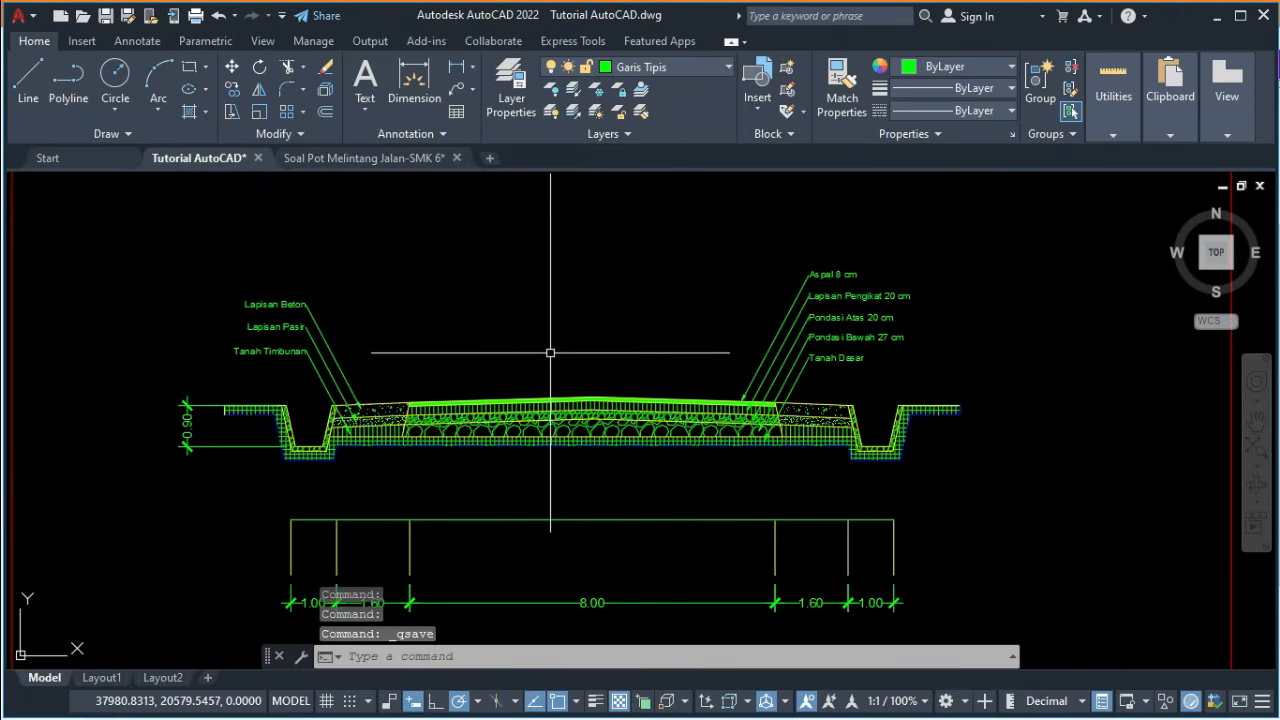
pyautogui.scroll(3, 594, 377)
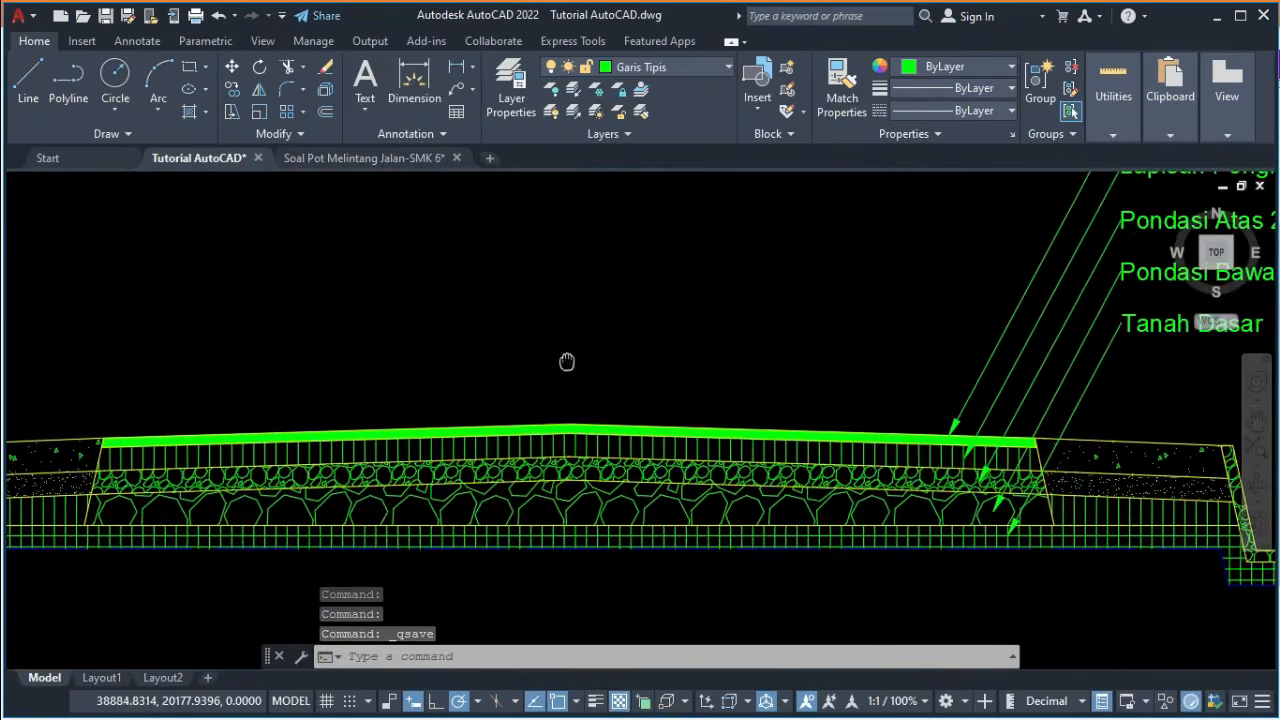
pyautogui.scroll(-1, 573, 368)
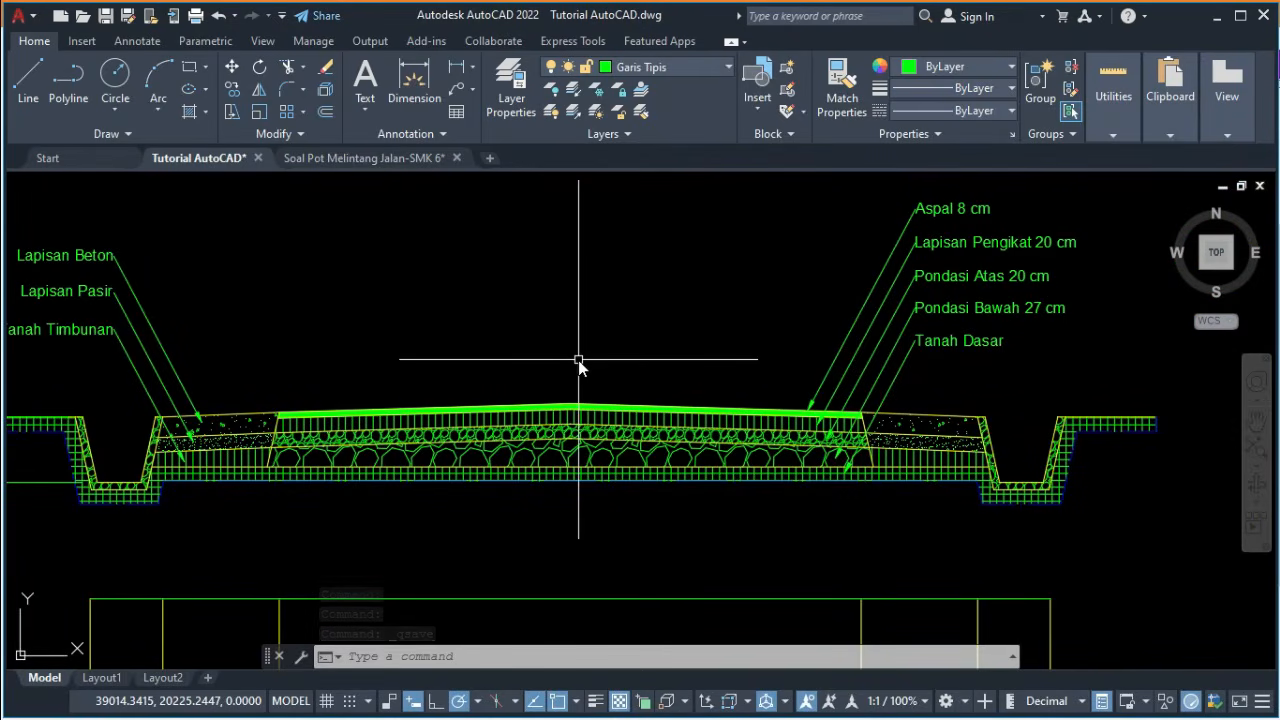
pyautogui.write('Tw')
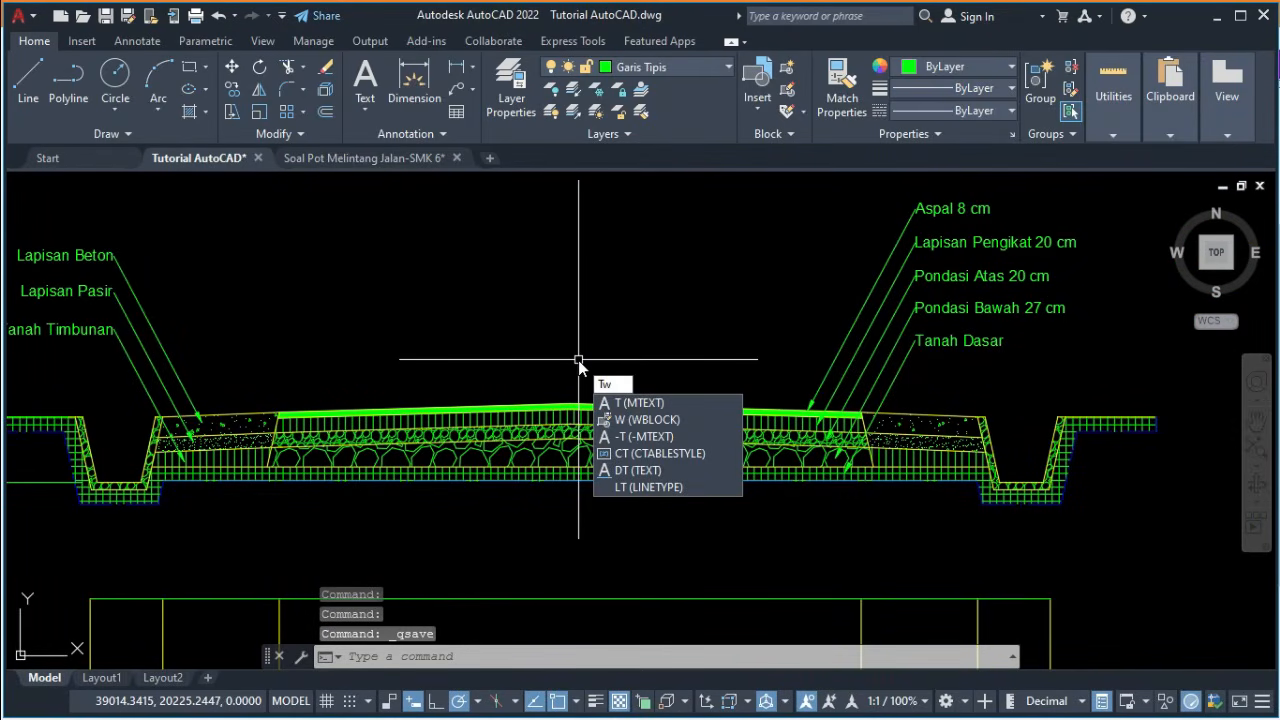
pyautogui.press('BackSpace')
pyautogui.press('BackSpace')
pyautogui.press('Escape')
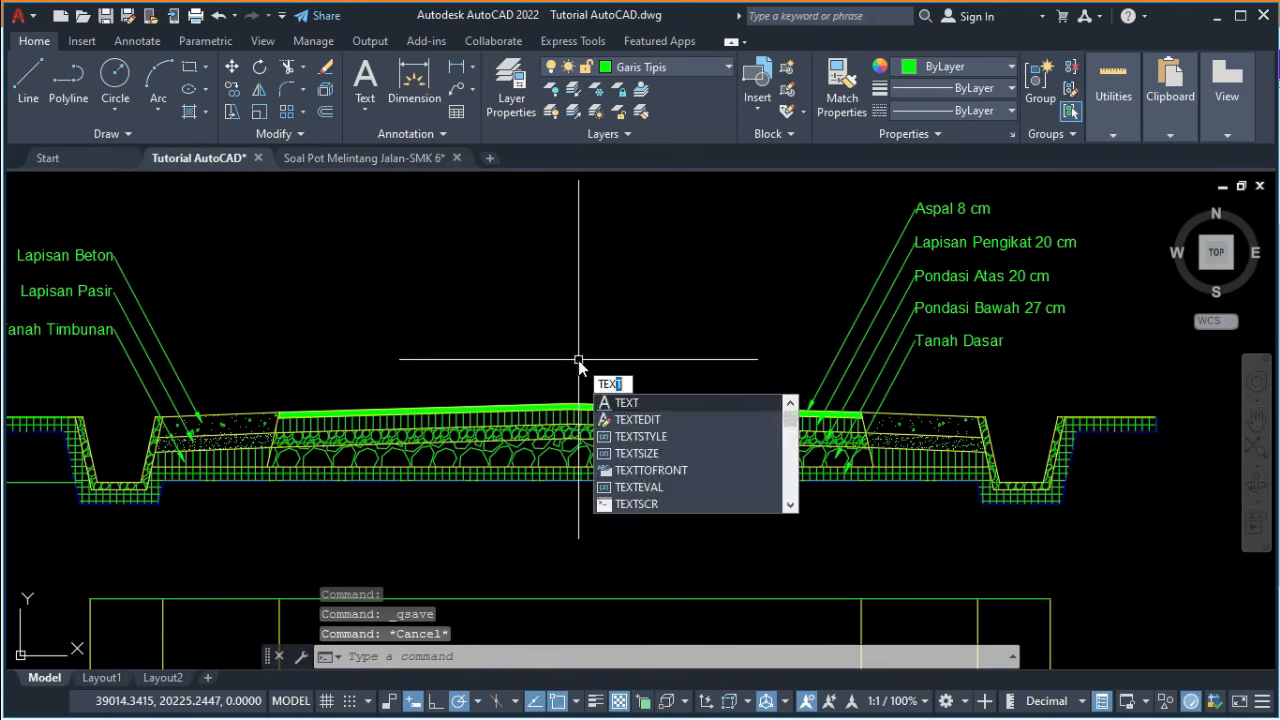
# Place single-line text "3%" just above and right of the road crown, with height 3 and rotation 0.
pyautogui.write('text')
pyautogui.press('Return')
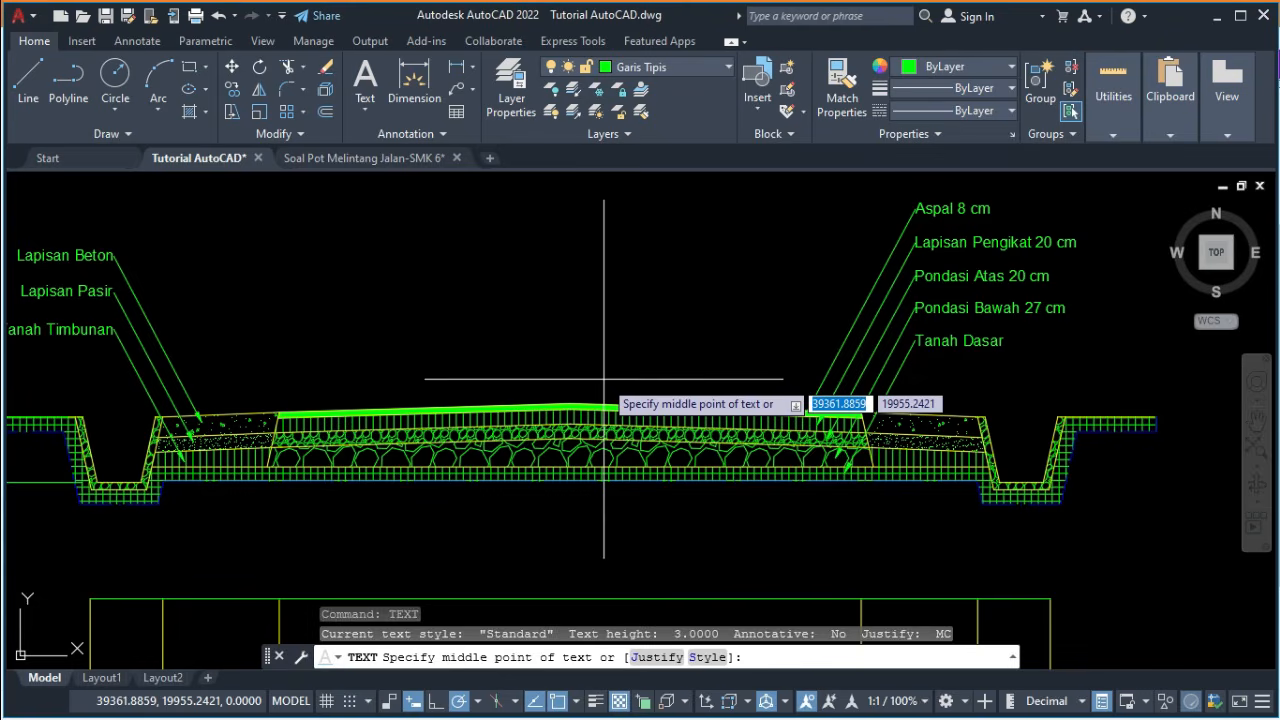
pyautogui.click(604, 379)
pyautogui.press('Return')
pyautogui.press('Return')
pyautogui.write('3')
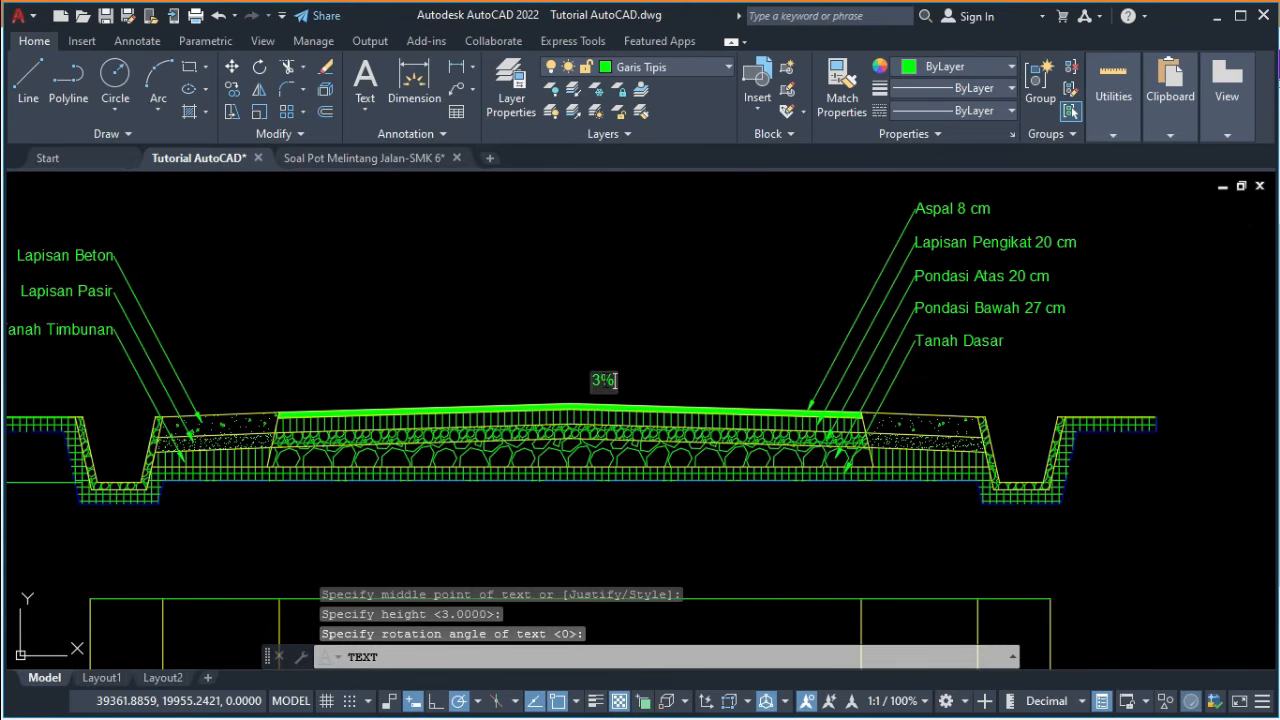
pyautogui.press('Return')
pyautogui.press('Return')
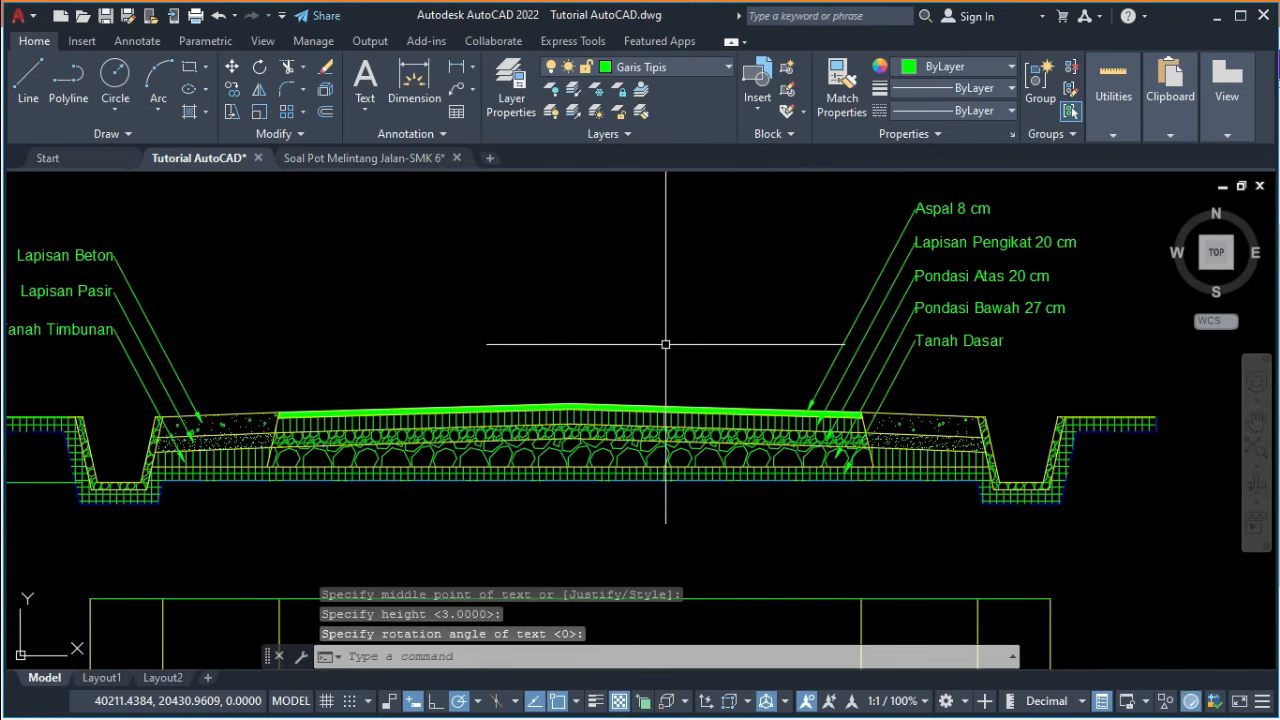
# Set the height of the "3%" slope text to 200 and deselect it.
pyautogui.scroll(-4, 665, 344)
pyautogui.scroll(8, 663, 347)
pyautogui.click(480, 374)
pyautogui.click(623, 449)
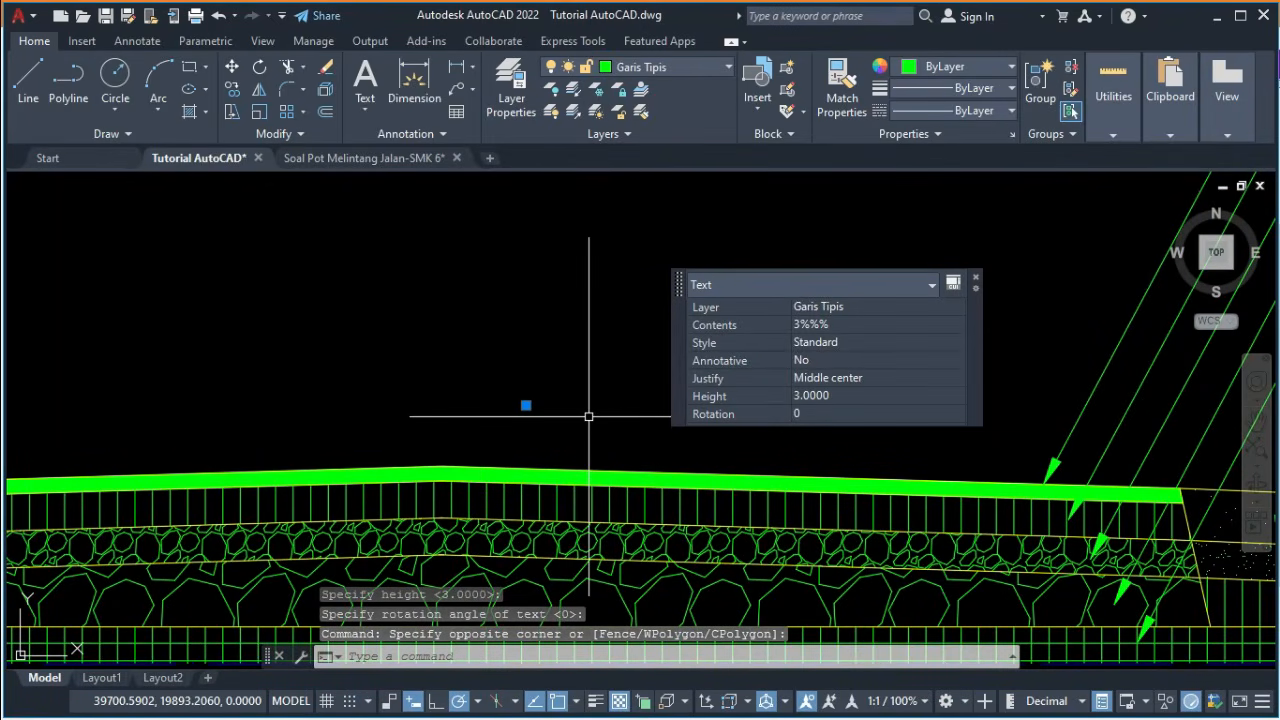
pyautogui.click(814, 394)
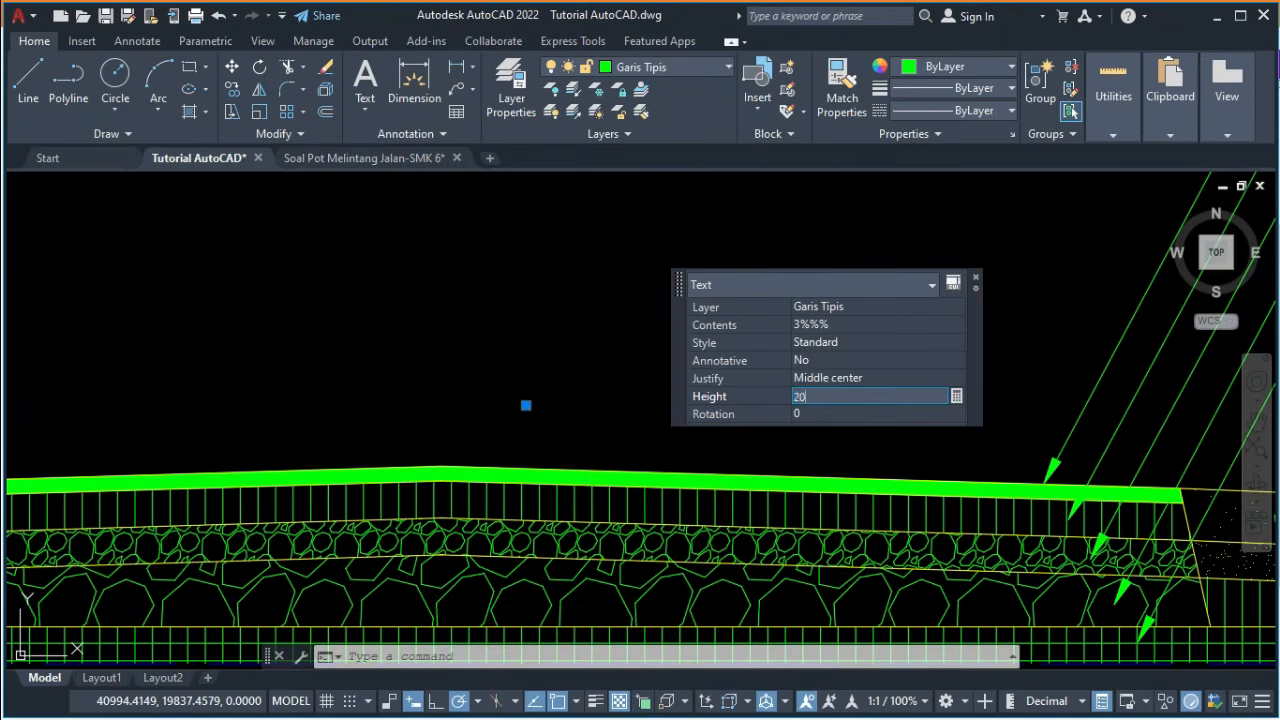
pyautogui.press('Tab')
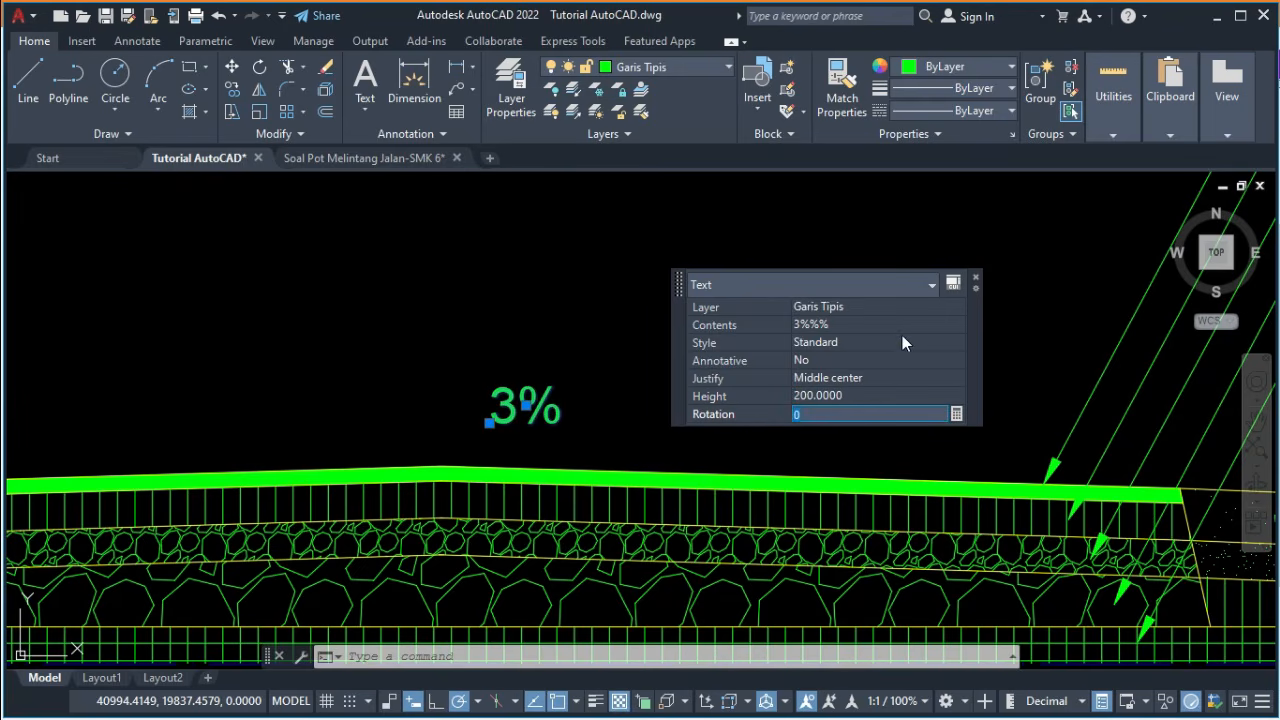
pyautogui.click(977, 280)
pyautogui.press('Escape')
# Copy the "3%" text to the other side of the crown and above both road shoulders.
pyautogui.click(629, 426)
pyautogui.click(464, 365)
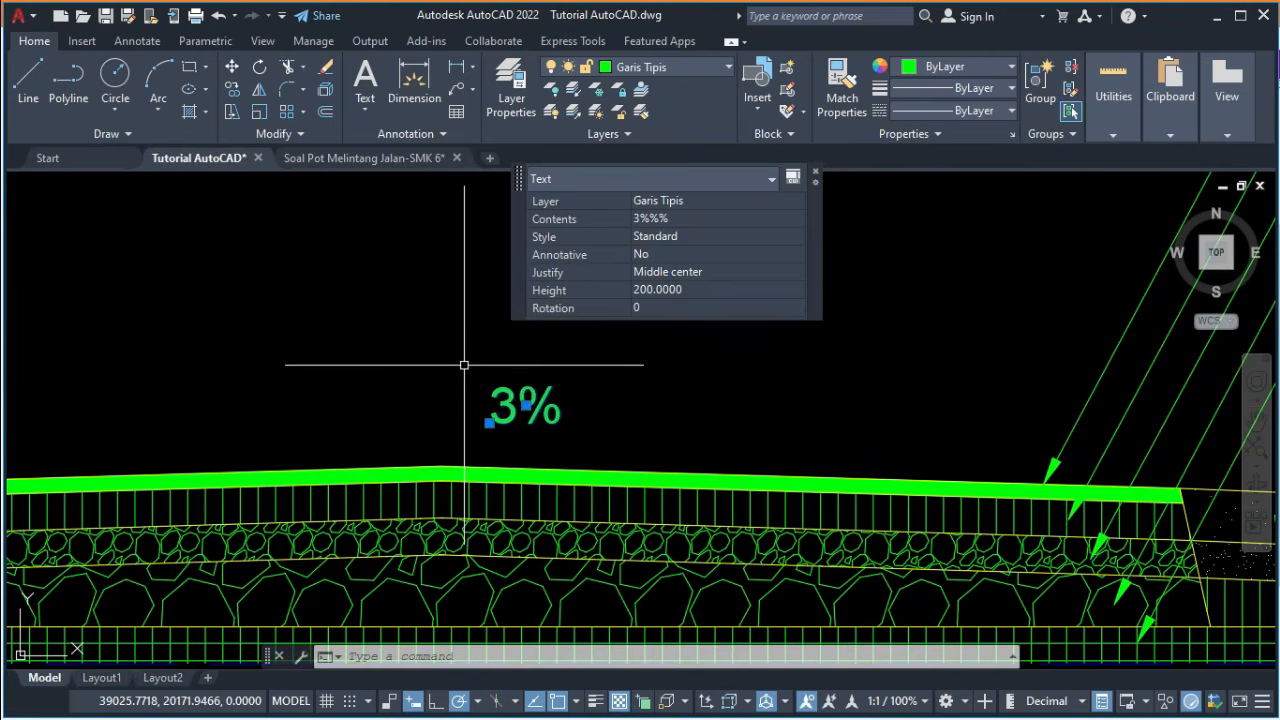
pyautogui.write('co')
pyautogui.press('Return')
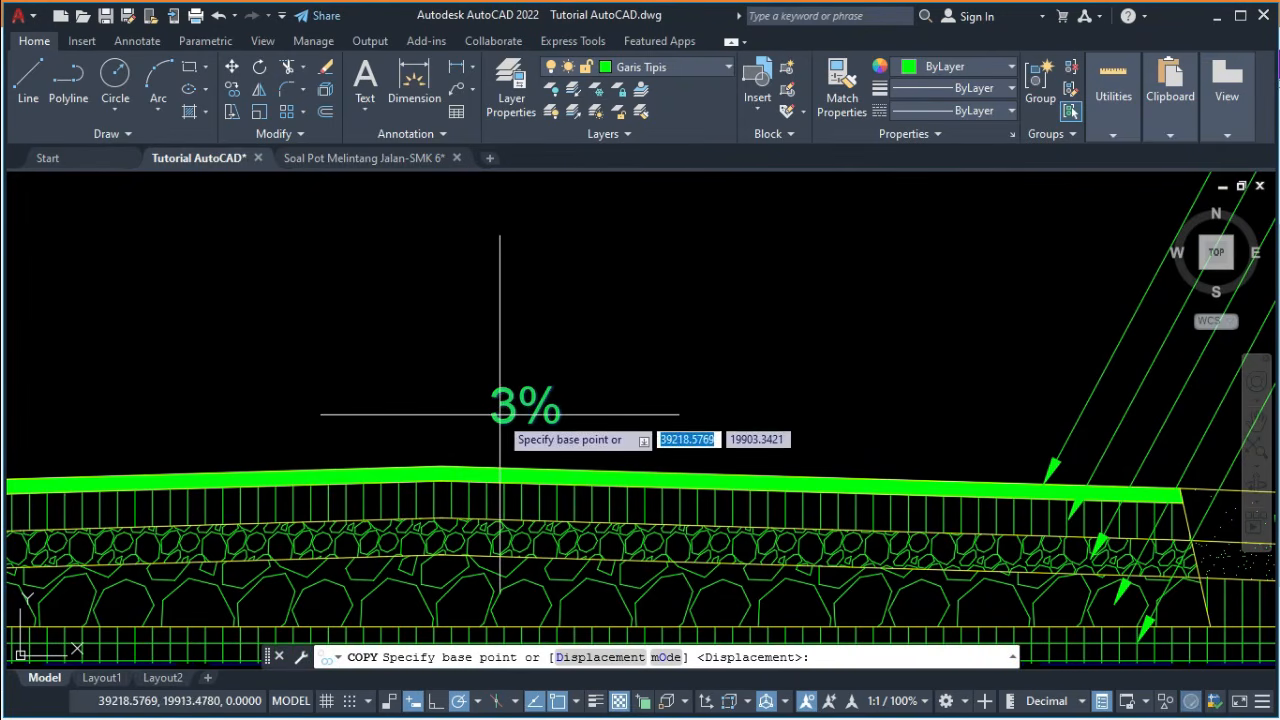
pyautogui.click(490, 423)
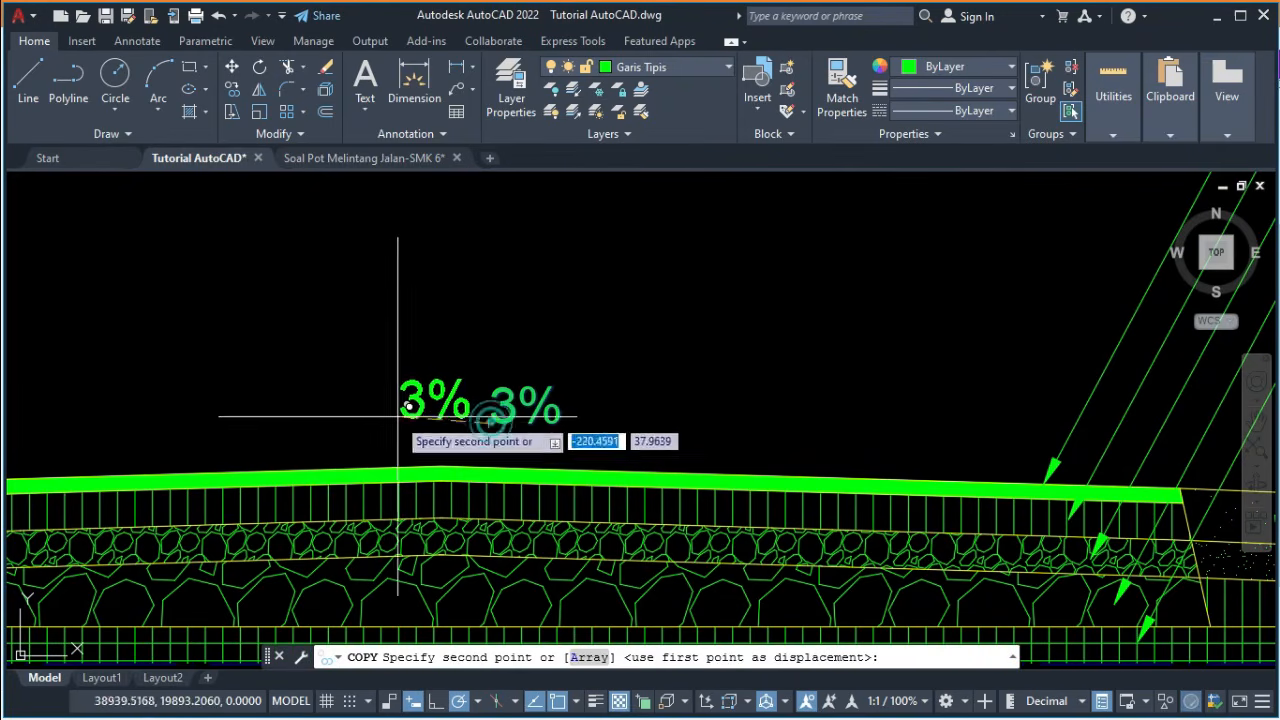
pyautogui.click(312, 423)
pyautogui.scroll(-5, 486, 386)
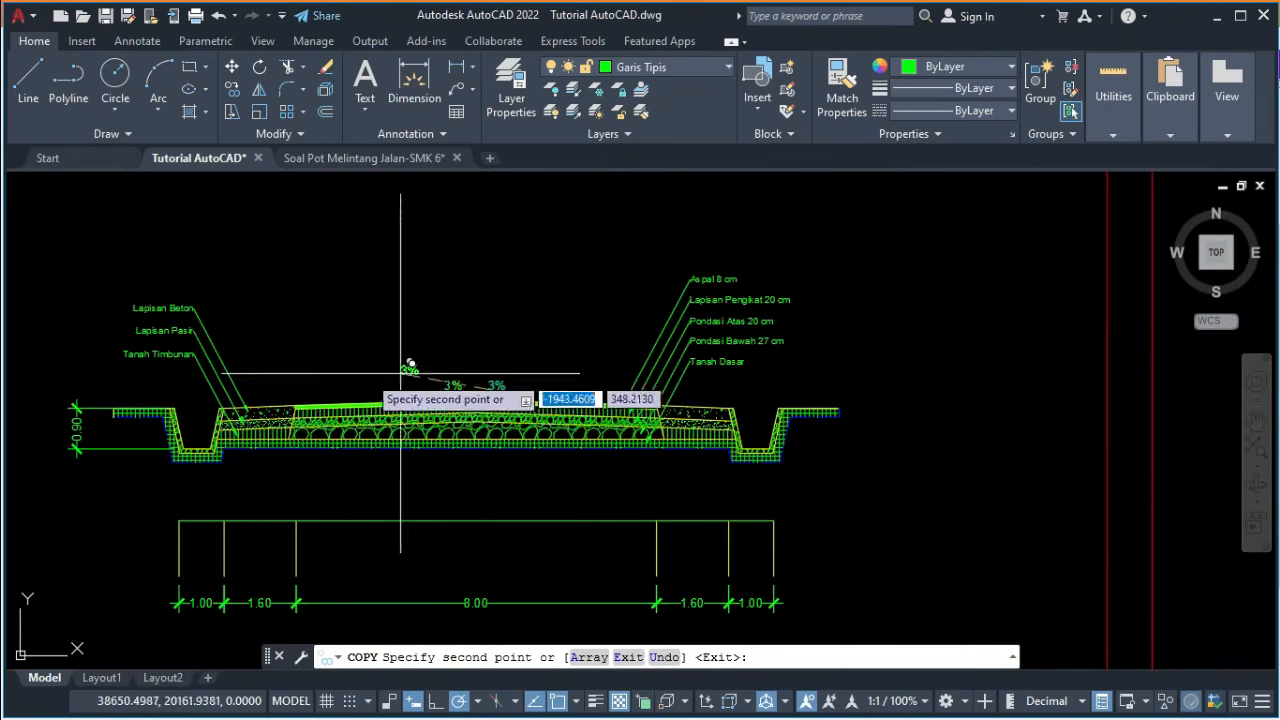
pyautogui.scroll(5, 282, 395)
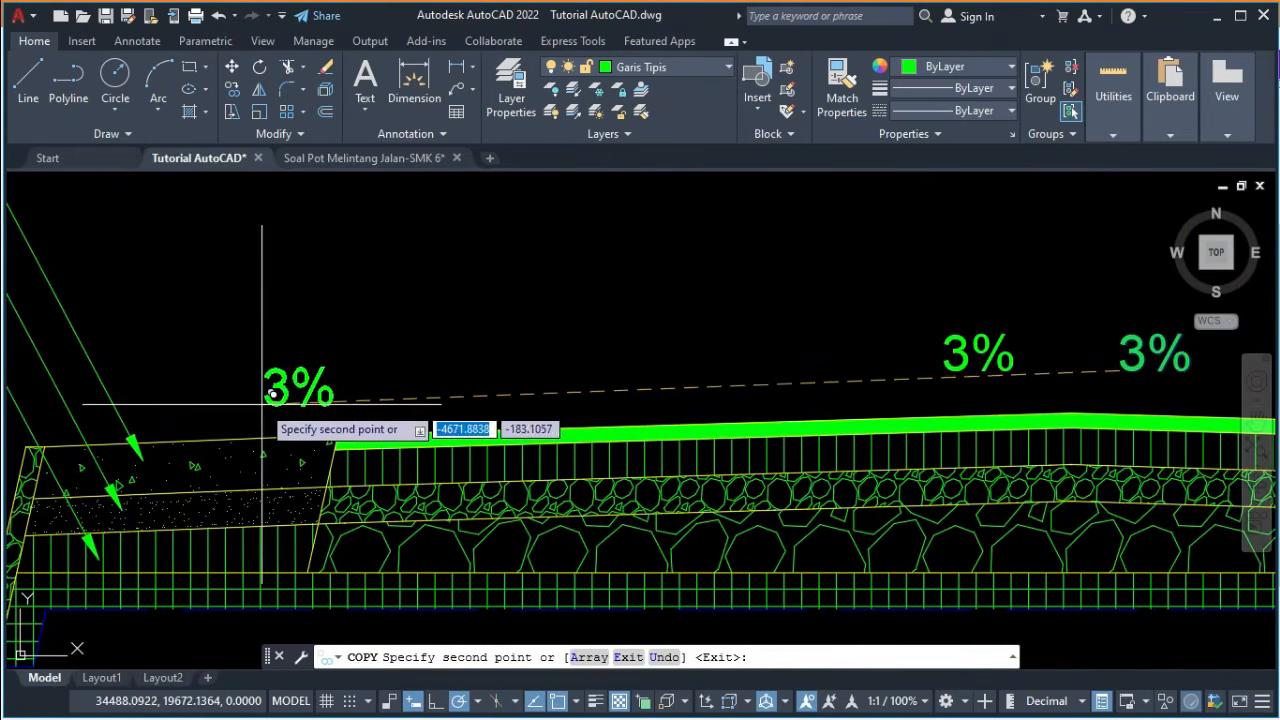
pyautogui.scroll(-5, 287, 360)
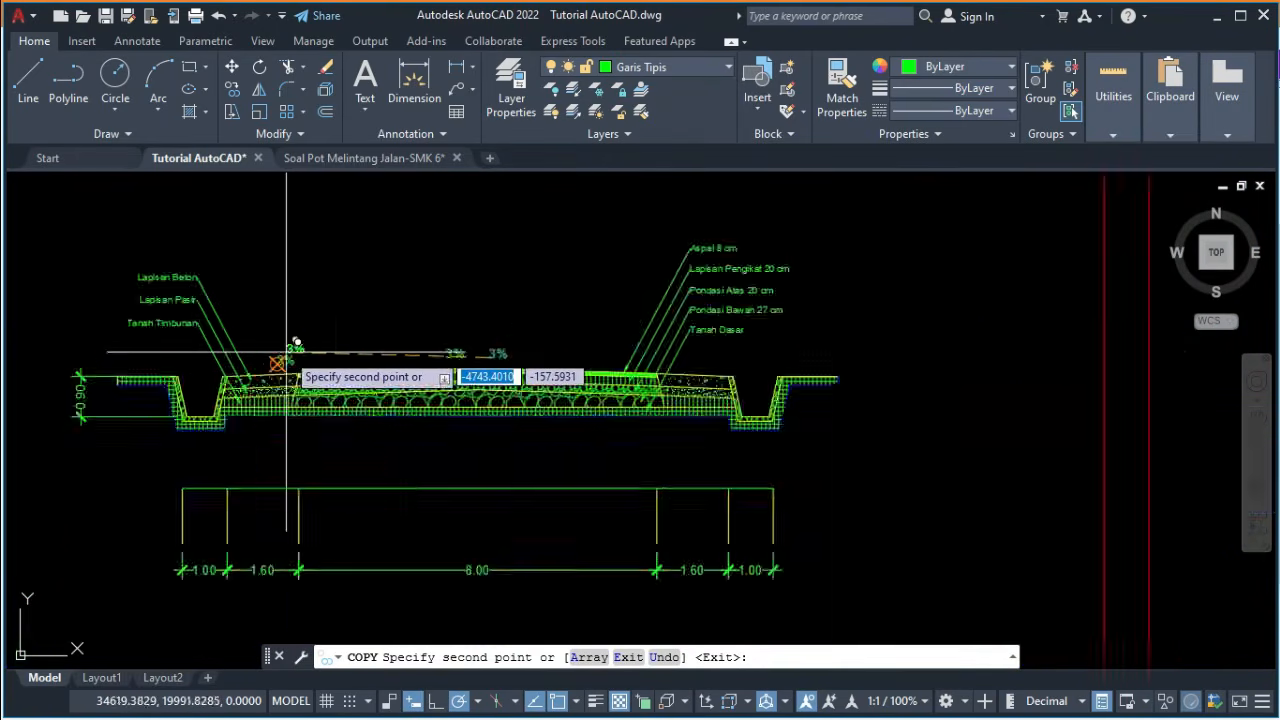
pyautogui.scroll(6, 287, 355)
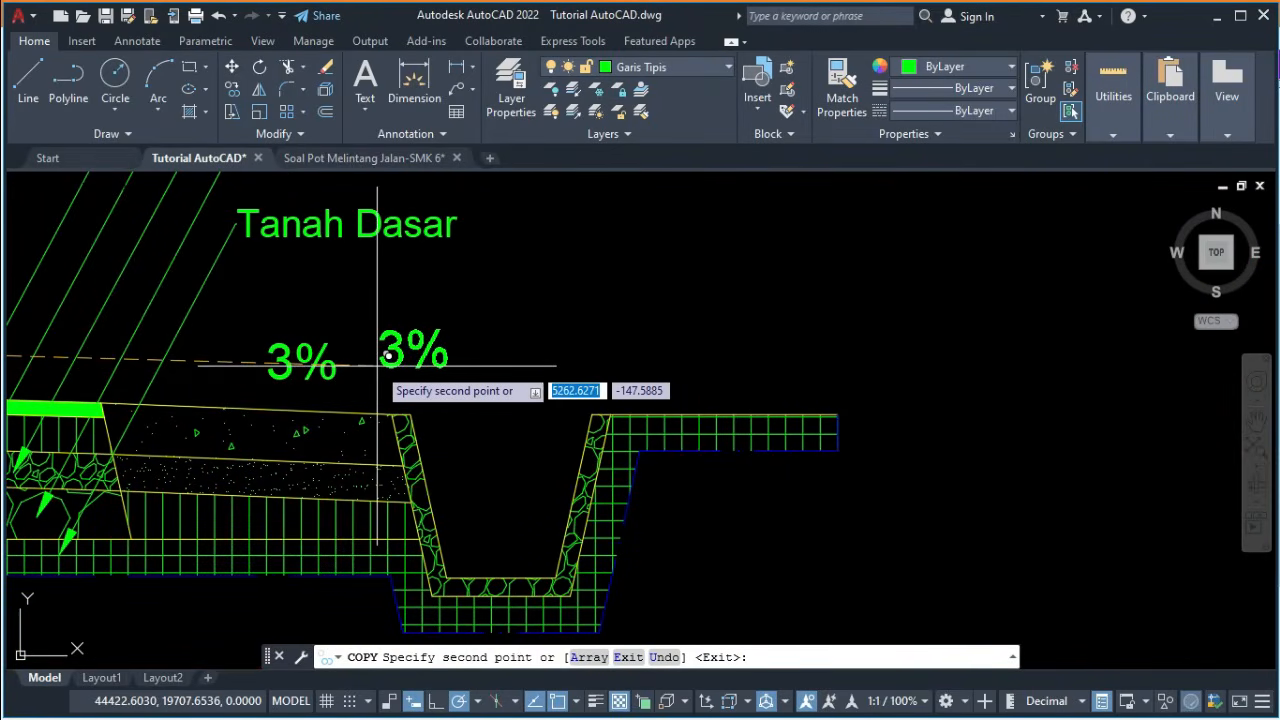
pyautogui.press('Escape')
# Change the slope text above the right road shoulder to "4%".
pyautogui.doubleClick(292, 367)
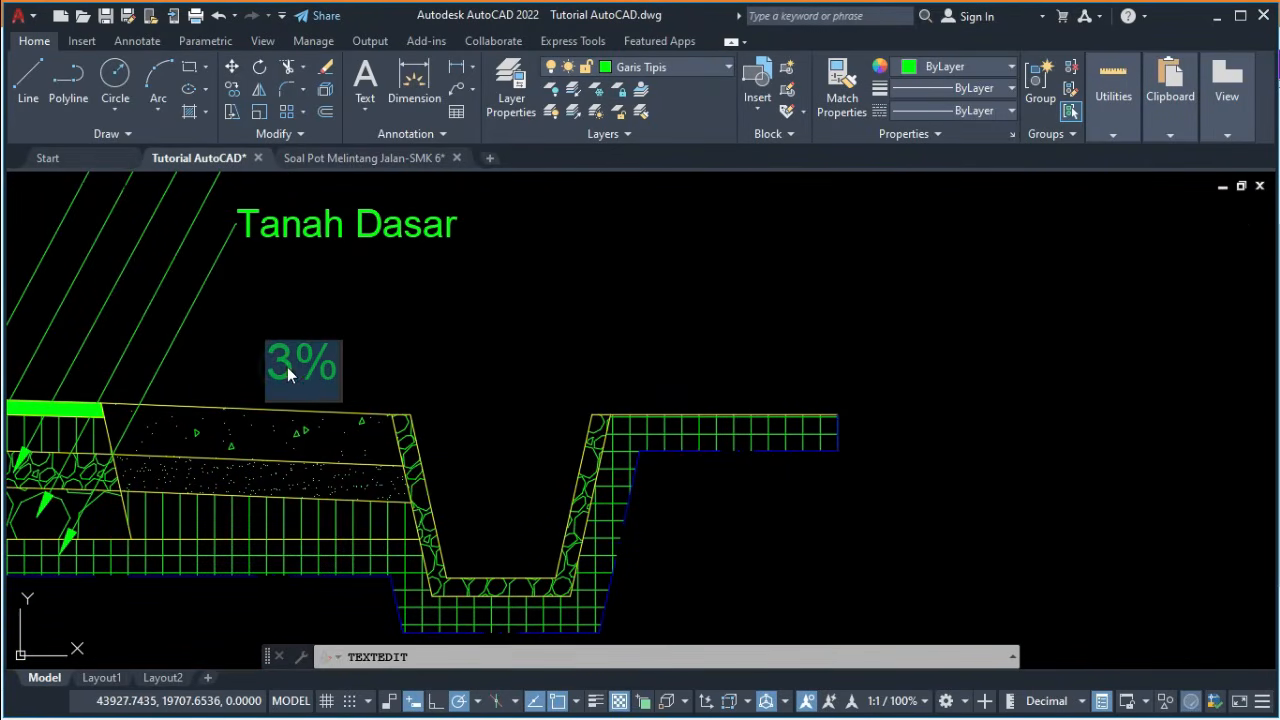
pyautogui.click(294, 367)
pyautogui.press('BackSpace')
pyautogui.write('4')
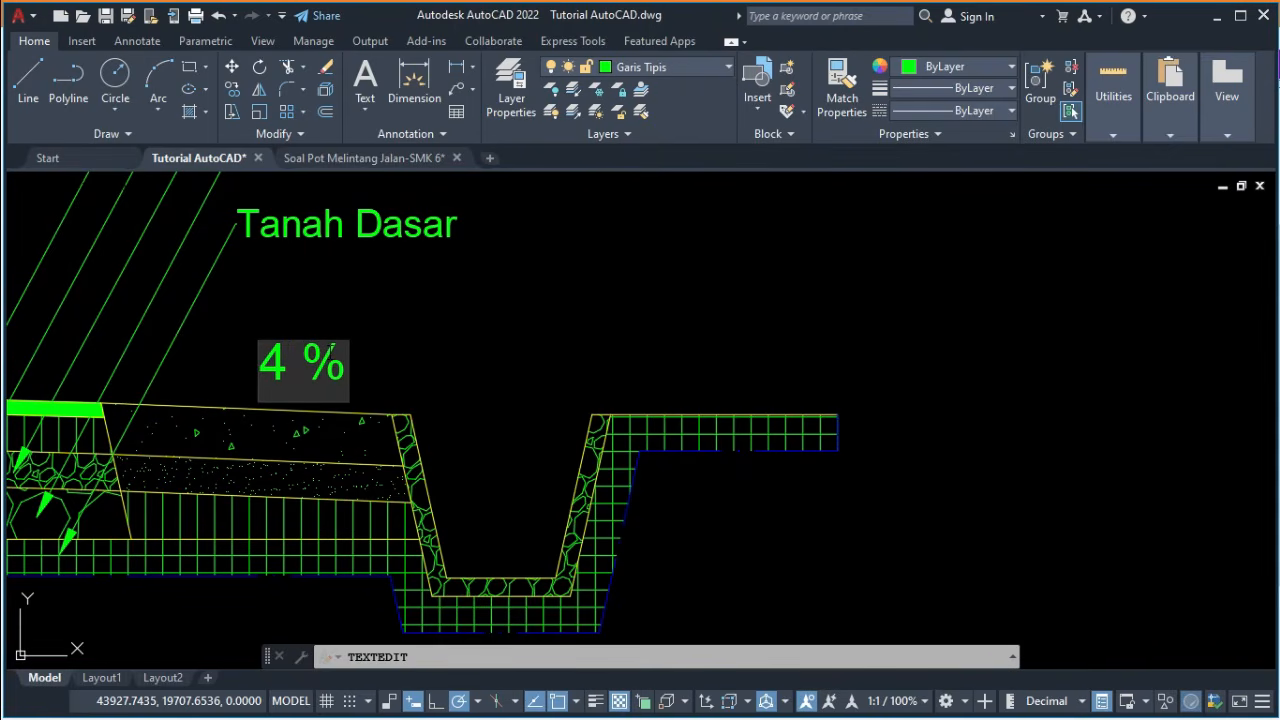
pyautogui.press('BackSpace')
pyautogui.click(467, 345)
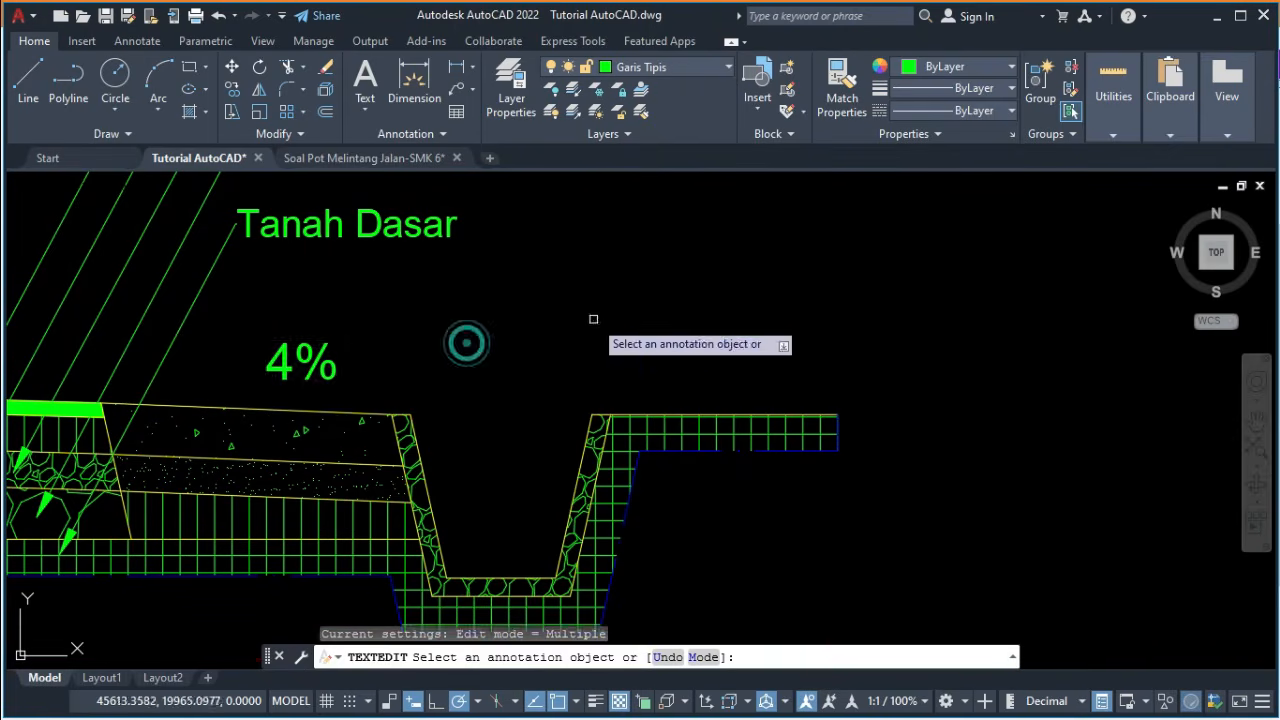
# Change the slope text above the left road shoulder to "4%" and end text editing.
pyautogui.scroll(-4, 580, 318)
pyautogui.scroll(4, 254, 324)
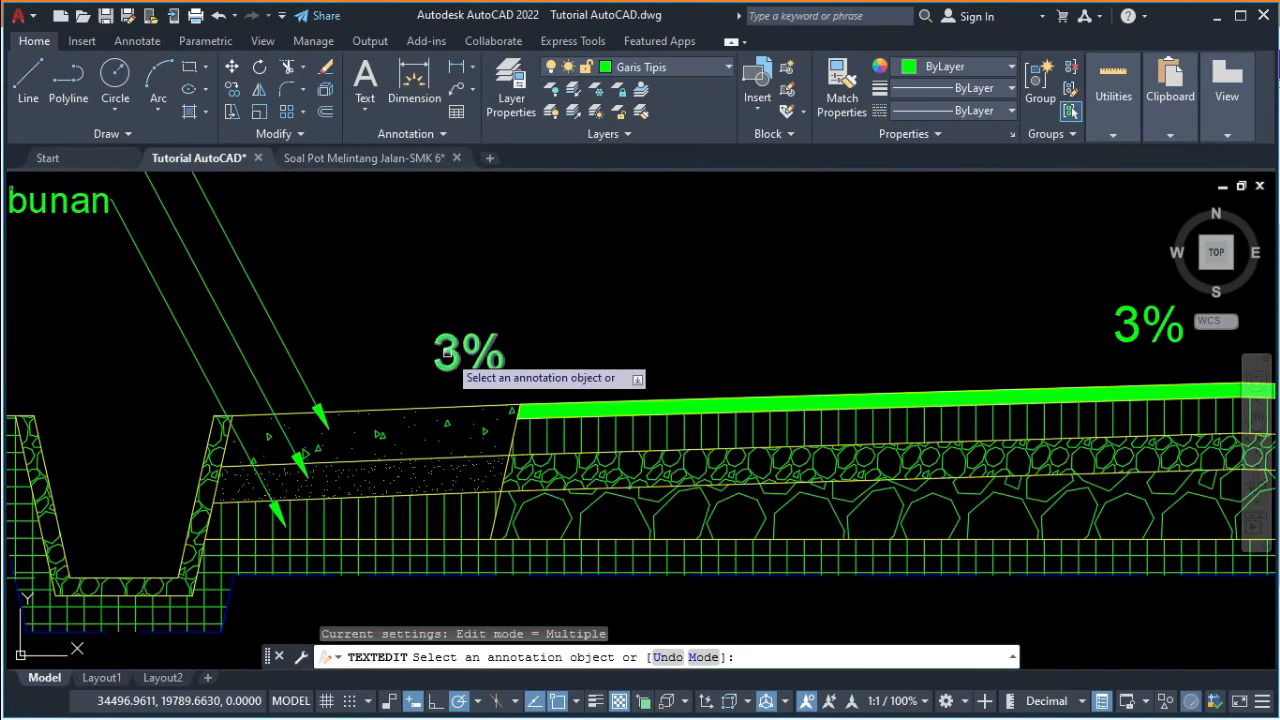
pyautogui.click(452, 360)
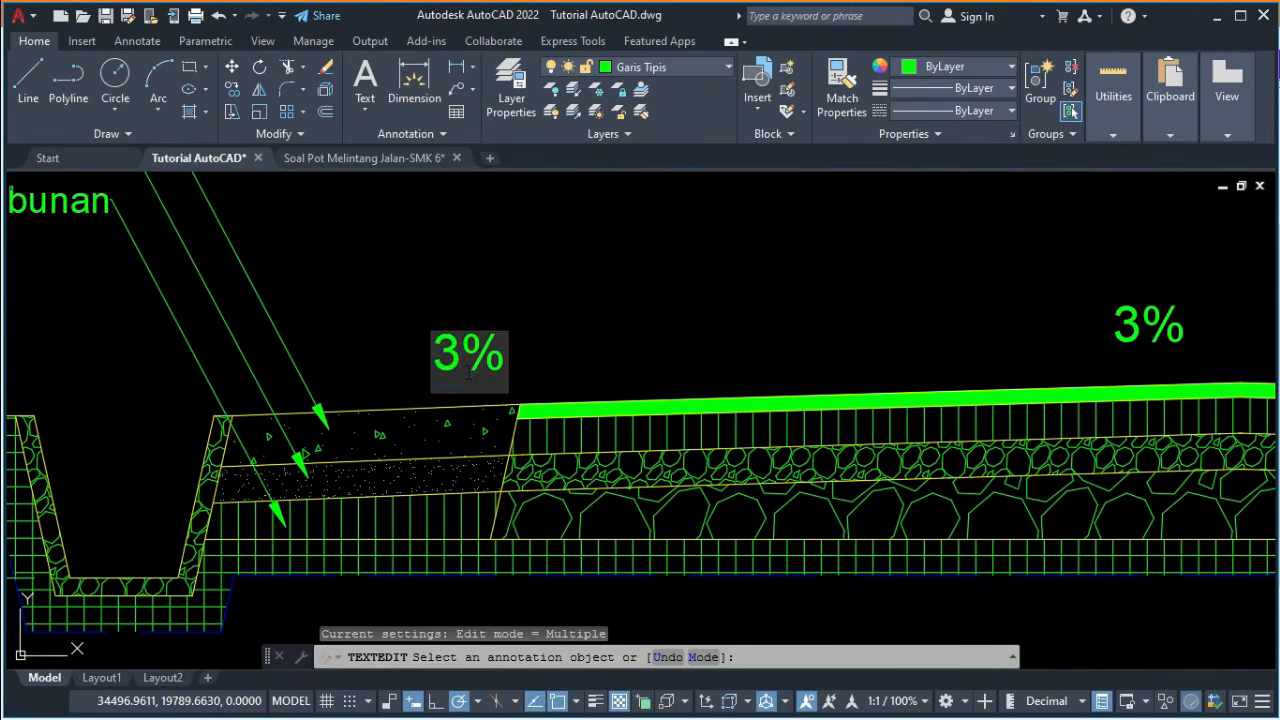
pyautogui.write('4%')
pyautogui.click(533, 350)
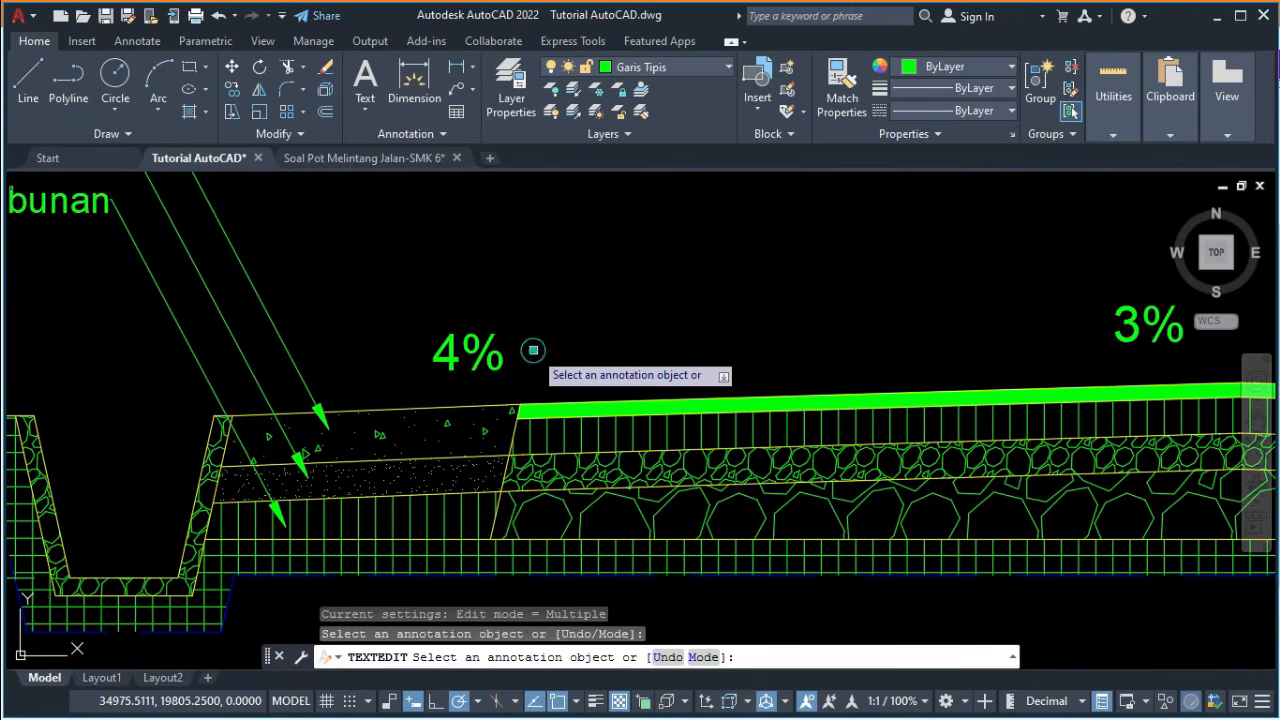
pyautogui.scroll(-5, 533, 350)
pyautogui.press('Escape')
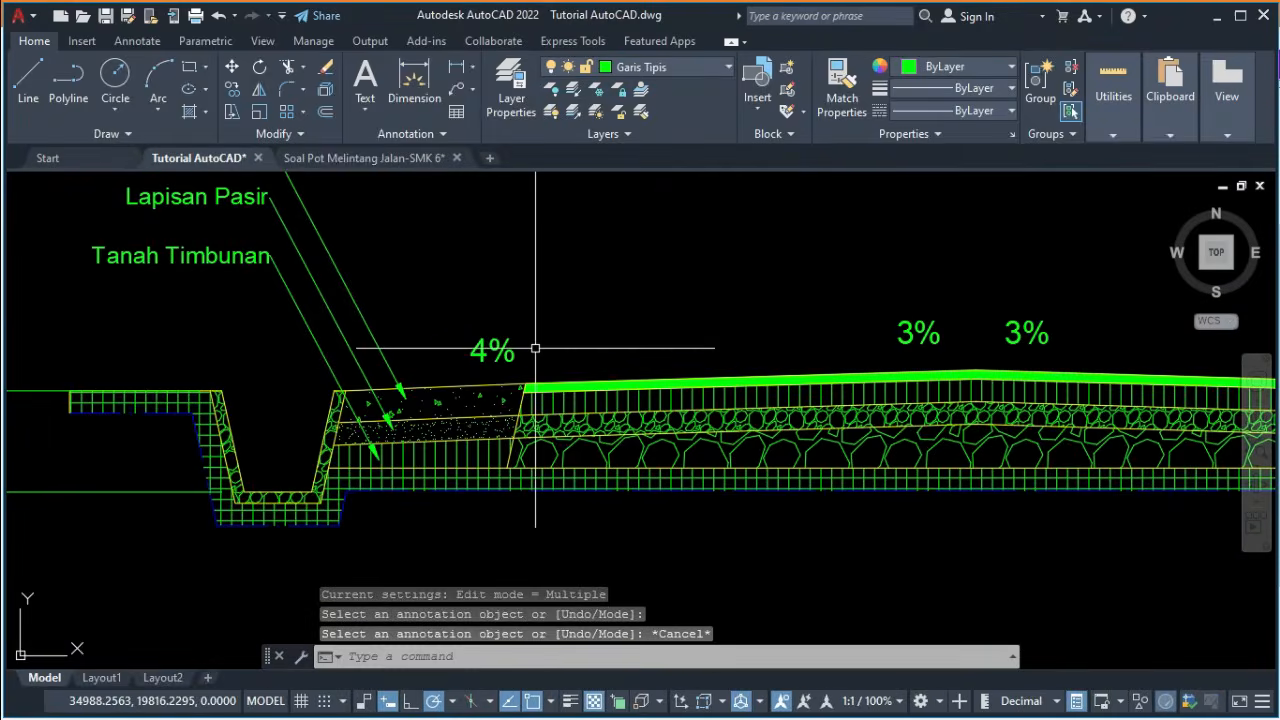
# Copy the left shoulder's "4%" text to above the left 1.00 dimension strip and change its wording to "Drainase".
pyautogui.moveTo(451, 259); pyautogui.dragTo(448, 256, button='middle')
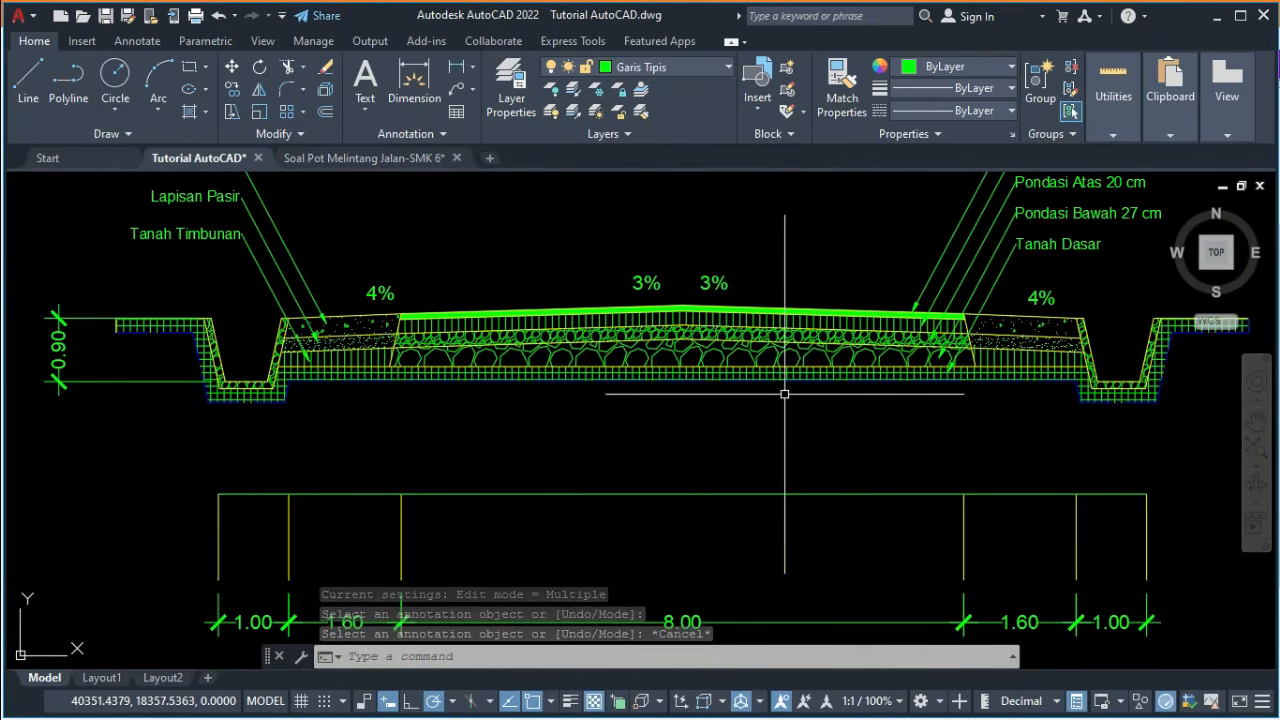
pyautogui.moveTo(777, 391); pyautogui.dragTo(760, 334, button='middle')
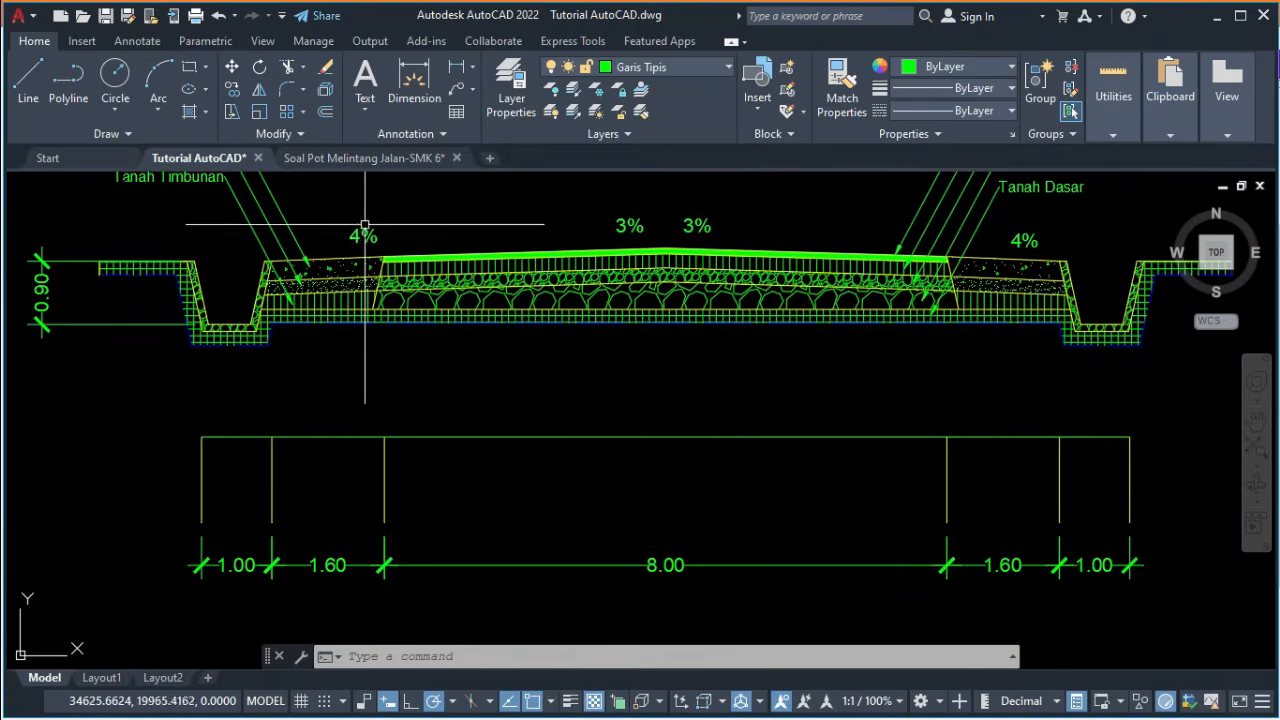
pyautogui.click(365, 236)
pyautogui.write('CO')
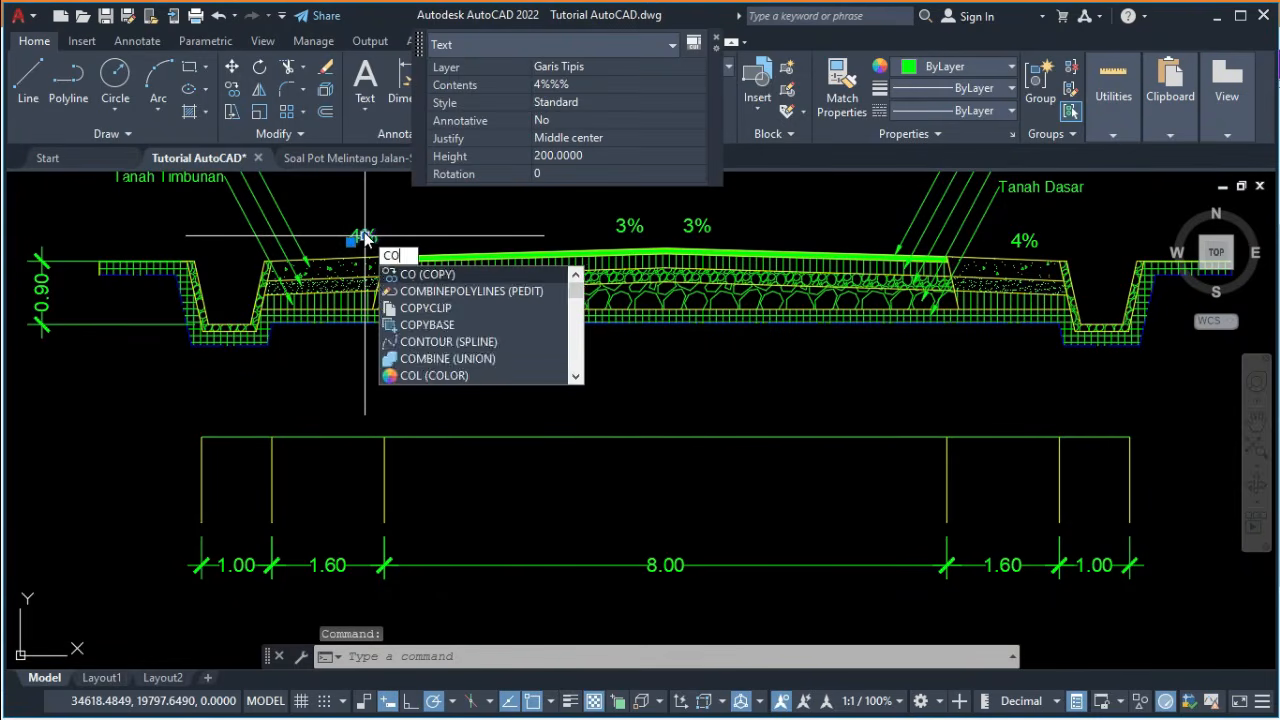
pyautogui.press('Return')
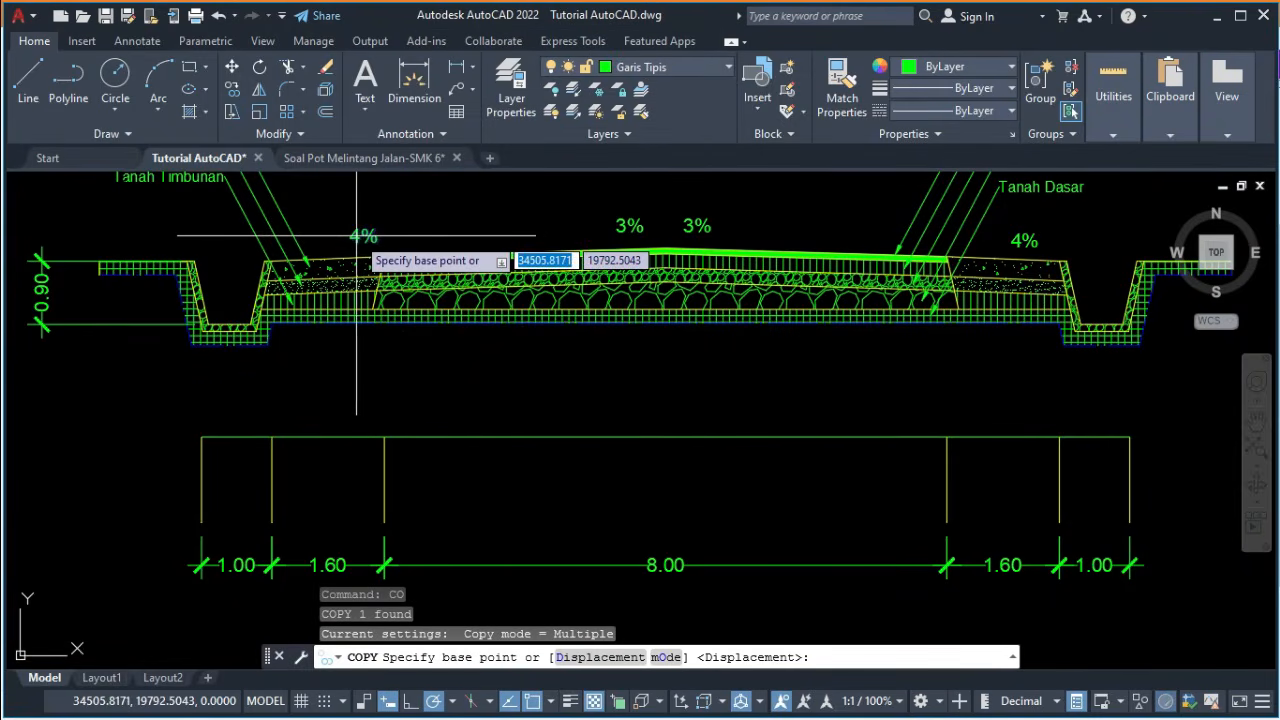
pyautogui.click(352, 243)
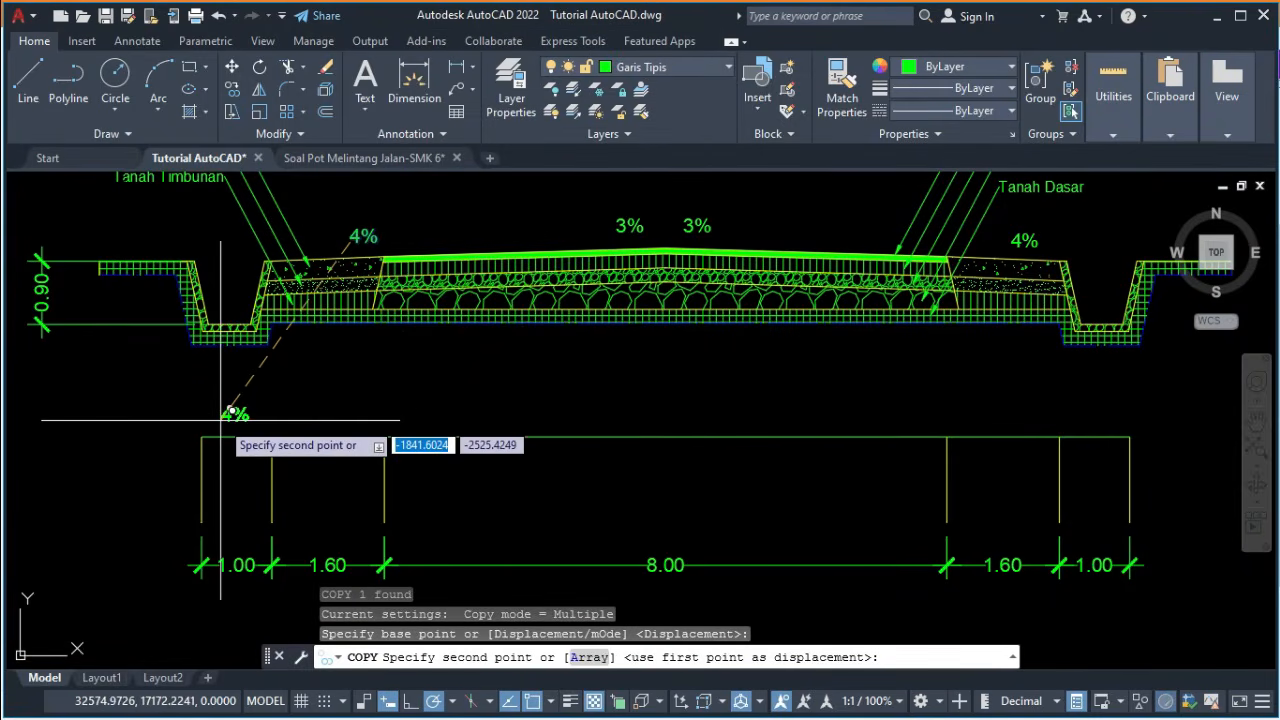
pyautogui.click(238, 411)
pyautogui.press('Escape')
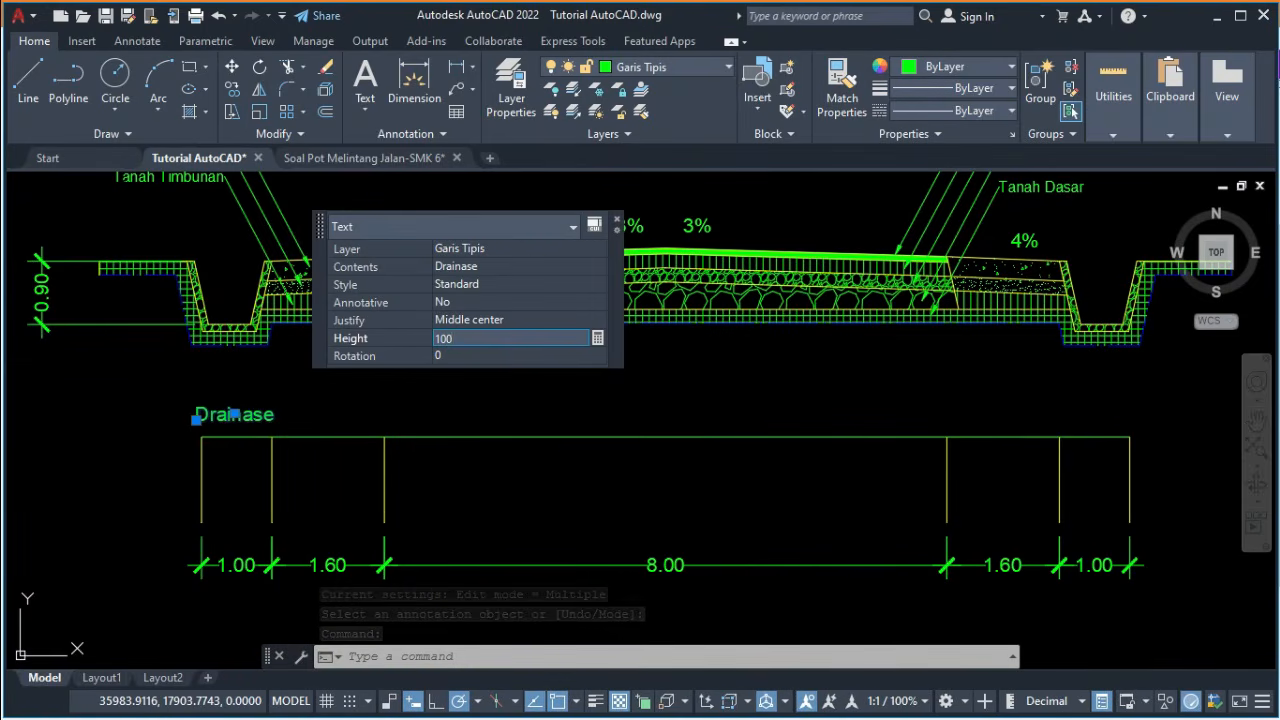
# Set the height of the "Drainase" text to 150.
pyautogui.press('Tab')
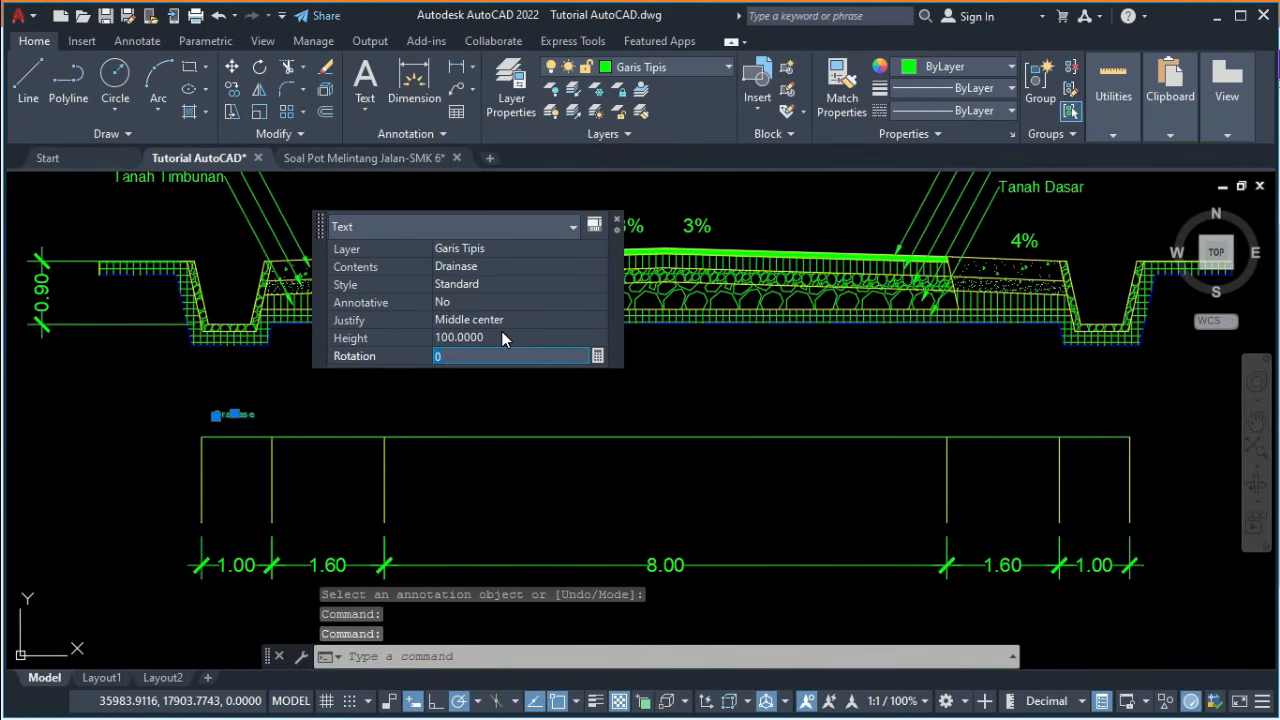
pyautogui.click(500, 337)
pyautogui.write('150')
pyautogui.press('Tab')
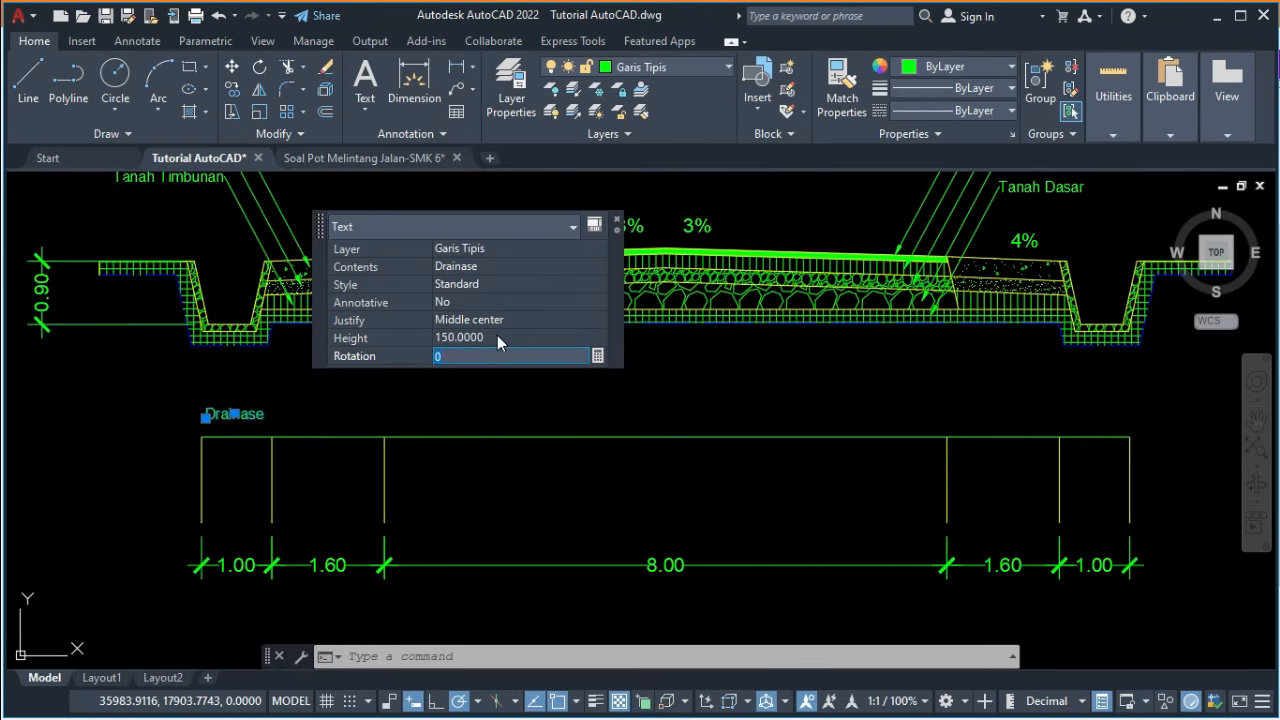
pyautogui.click(618, 220)
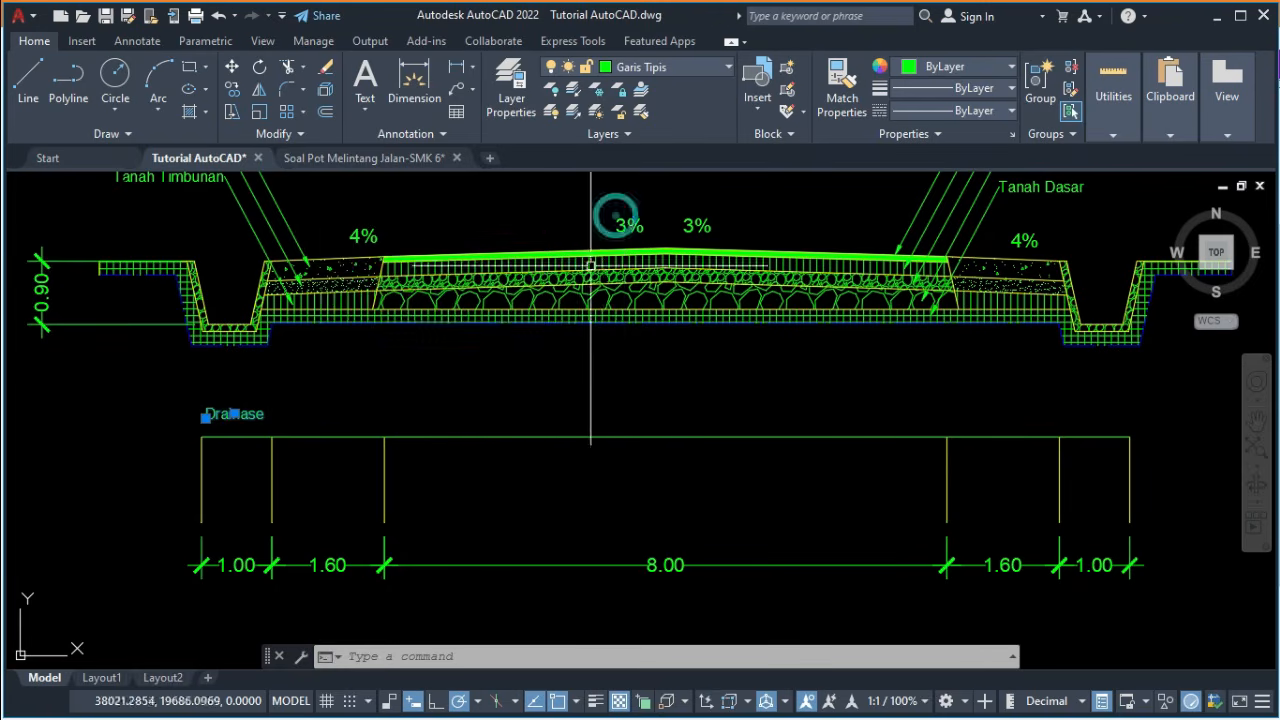
# Copy the "Drainase" text to above the left 1.60 dimension strip and change the copy to "Bahu Jalan".
pyautogui.click(243, 413)
pyautogui.write('co')
pyautogui.press('Return')
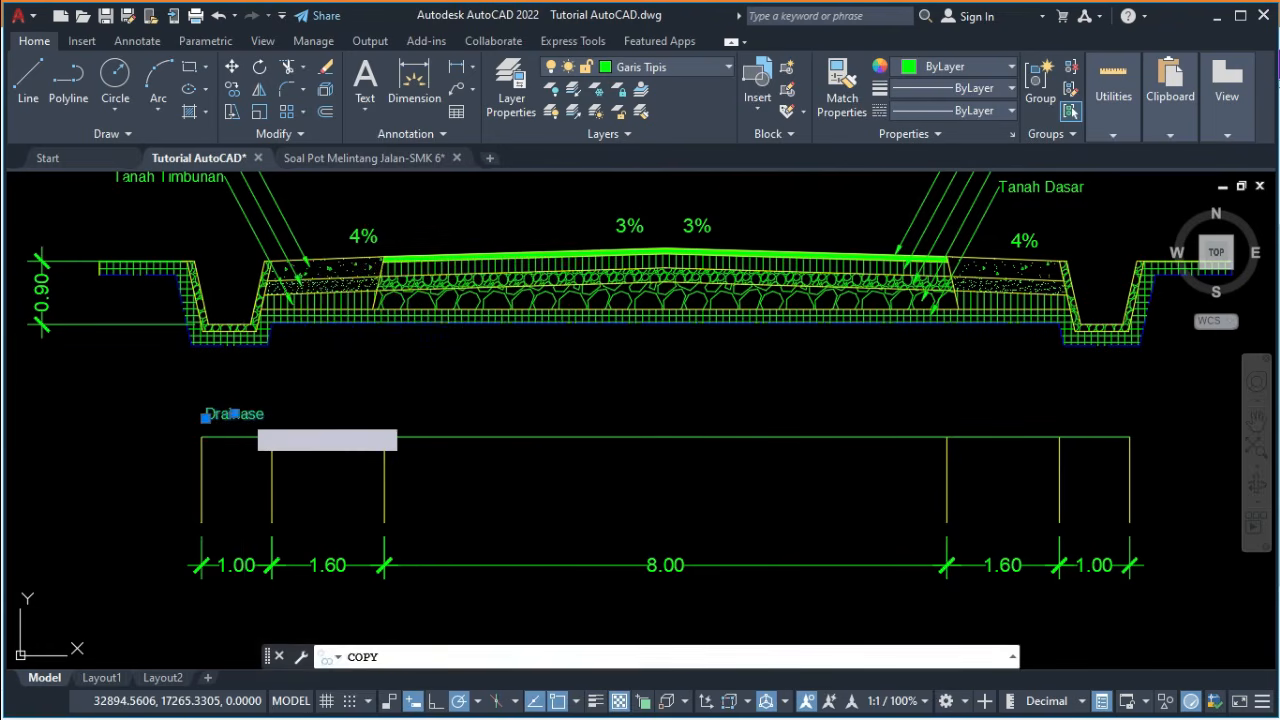
pyautogui.scroll(5, 243, 413)
pyautogui.click(222, 396)
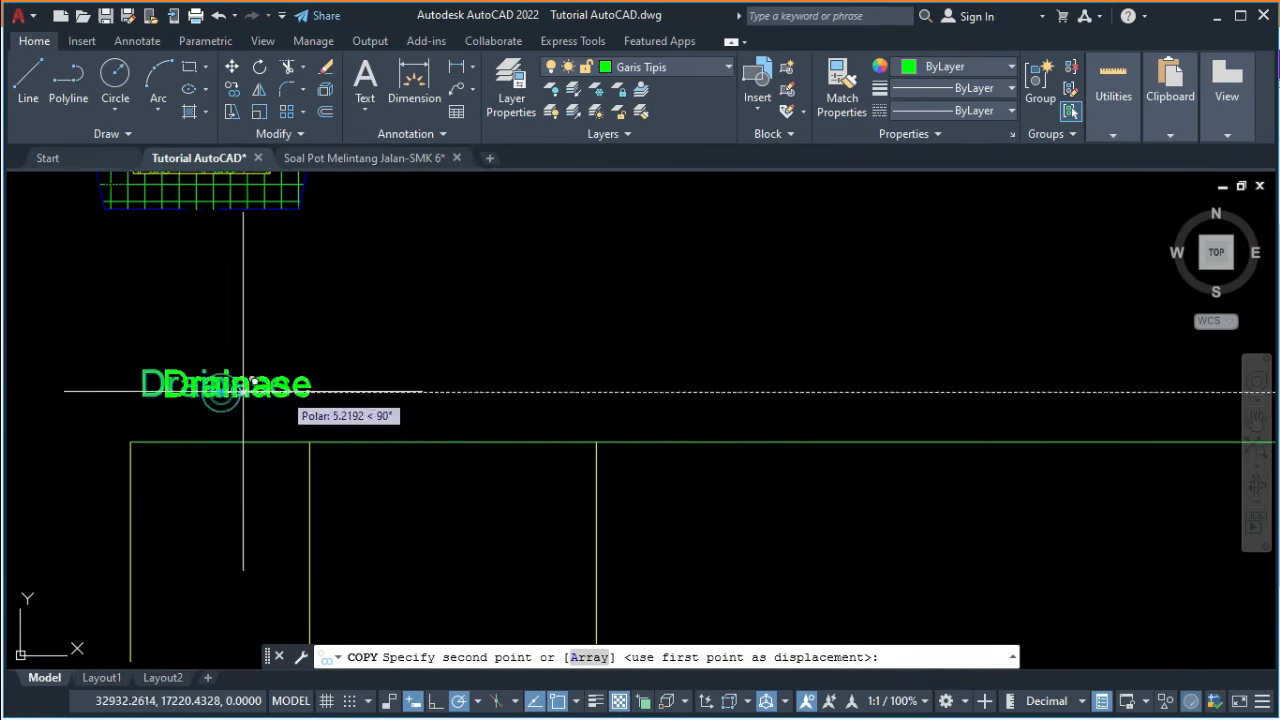
pyautogui.click(459, 400)
pyautogui.press('Escape')
pyautogui.click(457, 388)
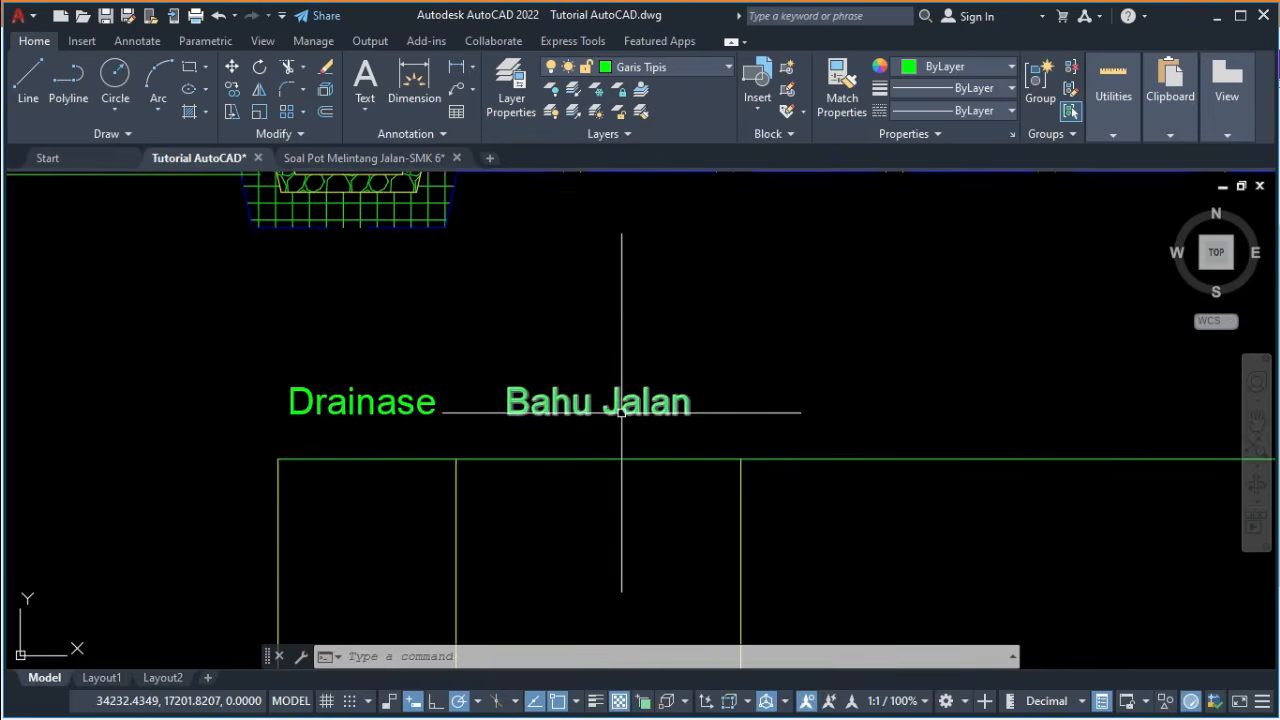
# Copy the "Bahu Jalan" text horizontally about 4789 units to the middle of the 8.00 dimension strip.
pyautogui.click(620, 410)
pyautogui.write('co')
pyautogui.press('Return')
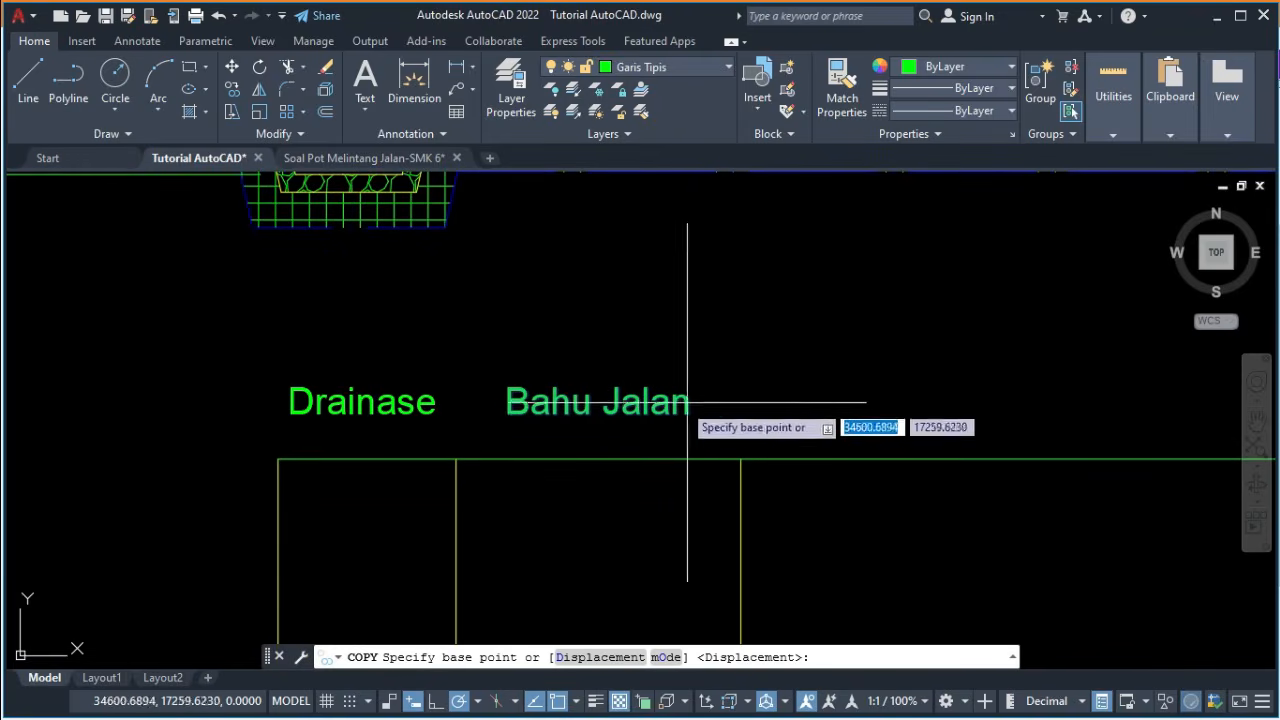
pyautogui.click(505, 413)
pyautogui.scroll(-6, 385, 413)
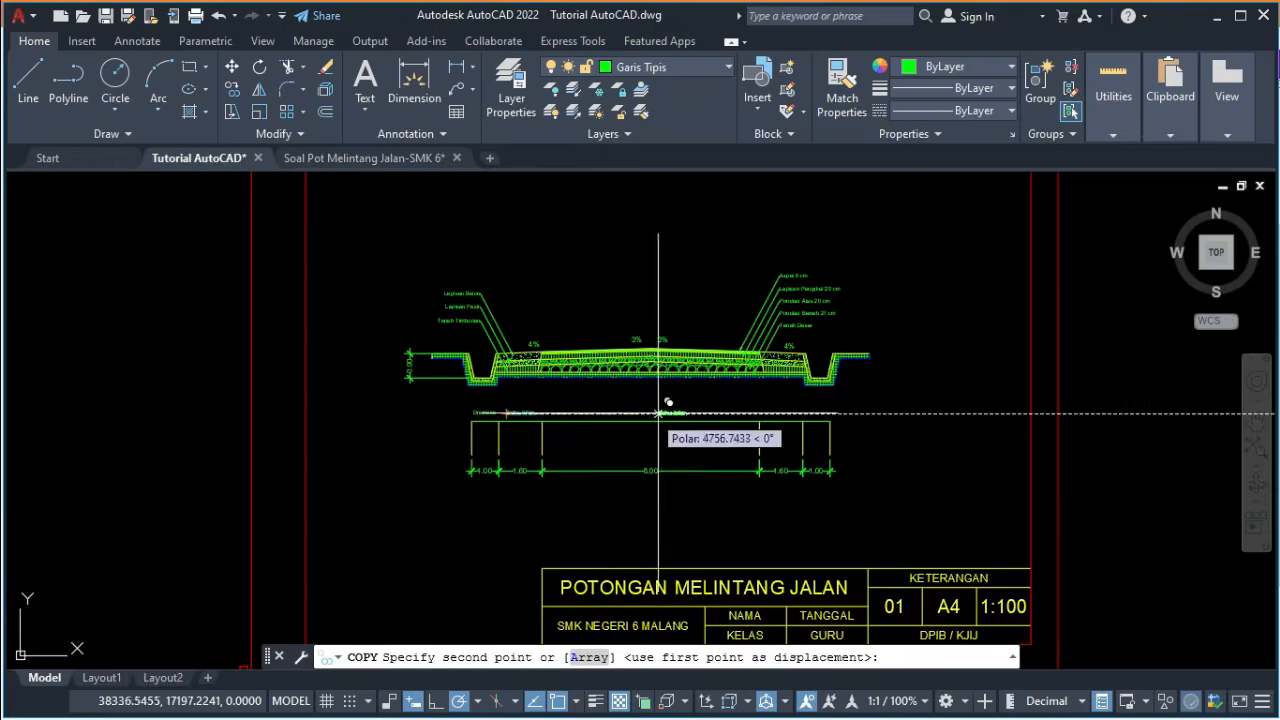
pyautogui.click(622, 410)
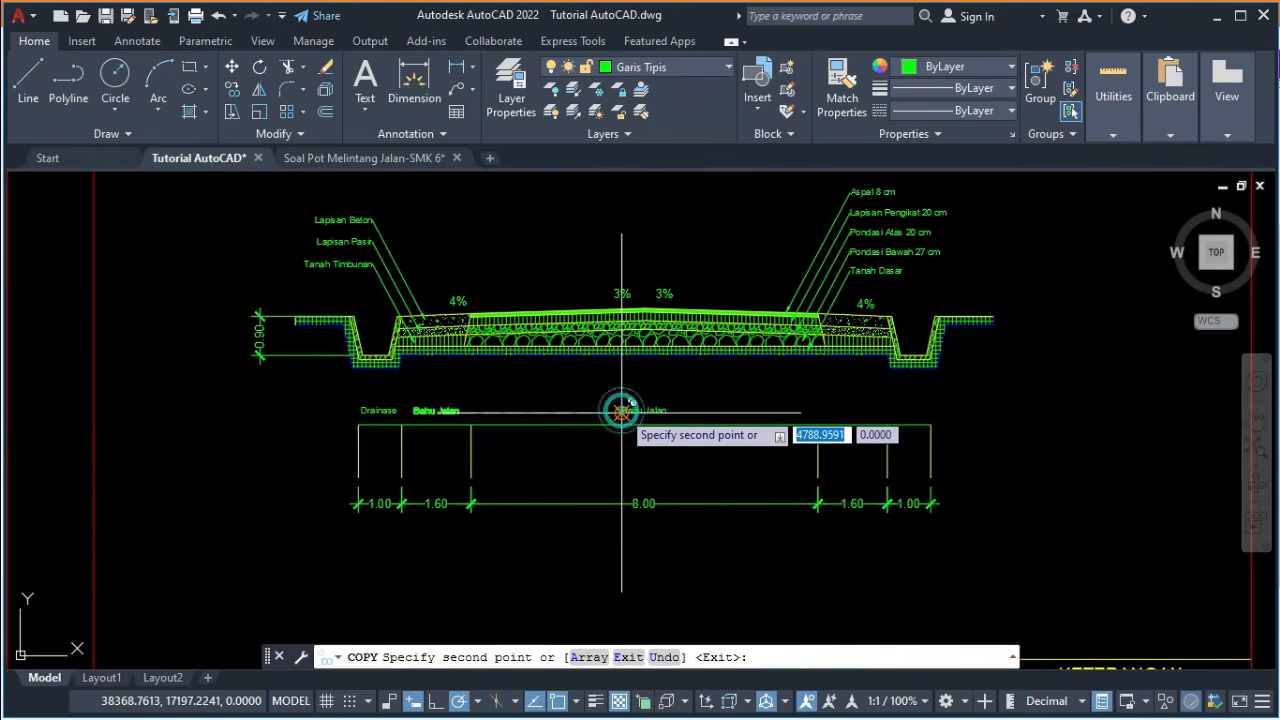
pyautogui.press('Return')
# Change the copied text above the 8.00 dimension to "Perkerasan Jalan".
pyautogui.scroll(4, 622, 410)
pyautogui.doubleClick(627, 410)
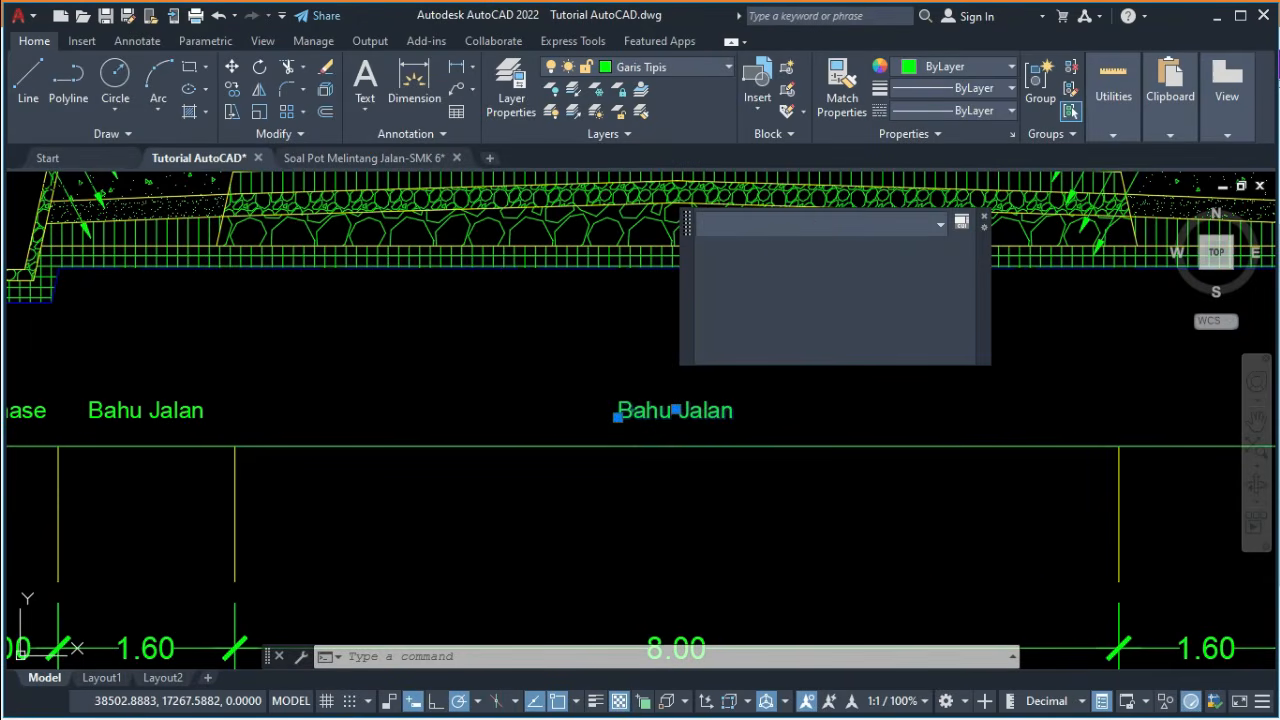
pyautogui.write('Perk')
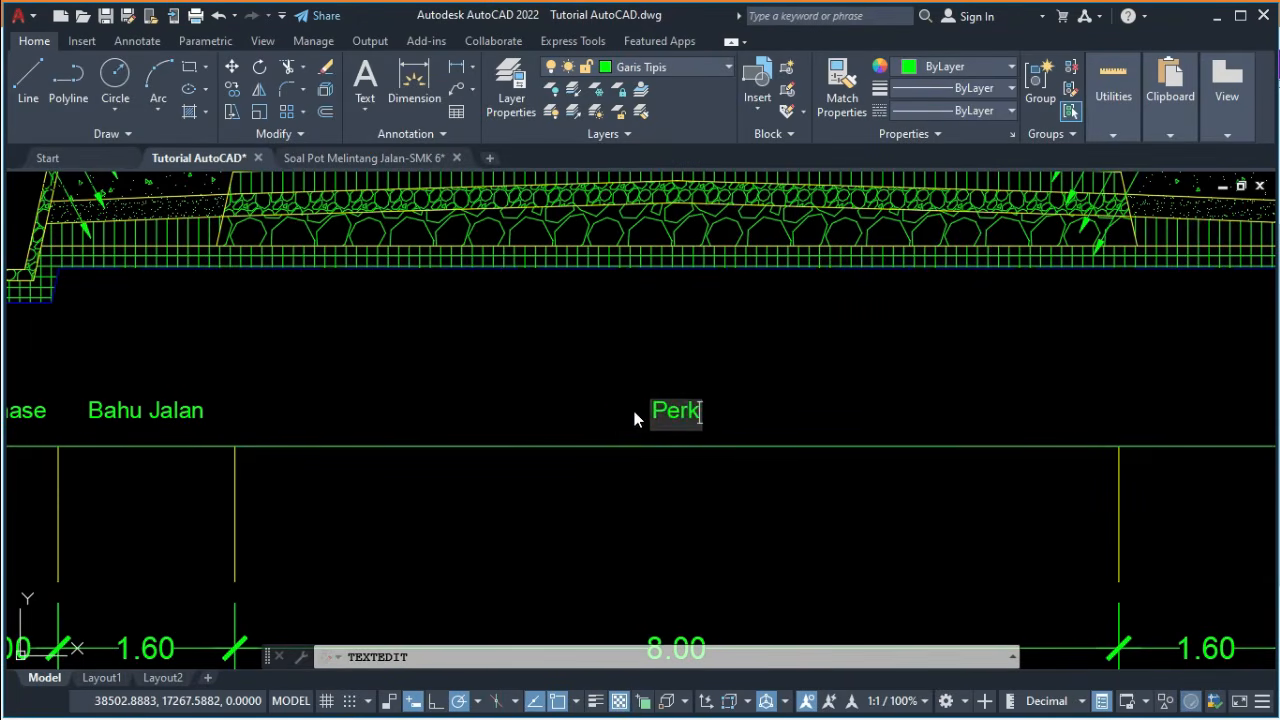
pyautogui.write('erasan Jalan')
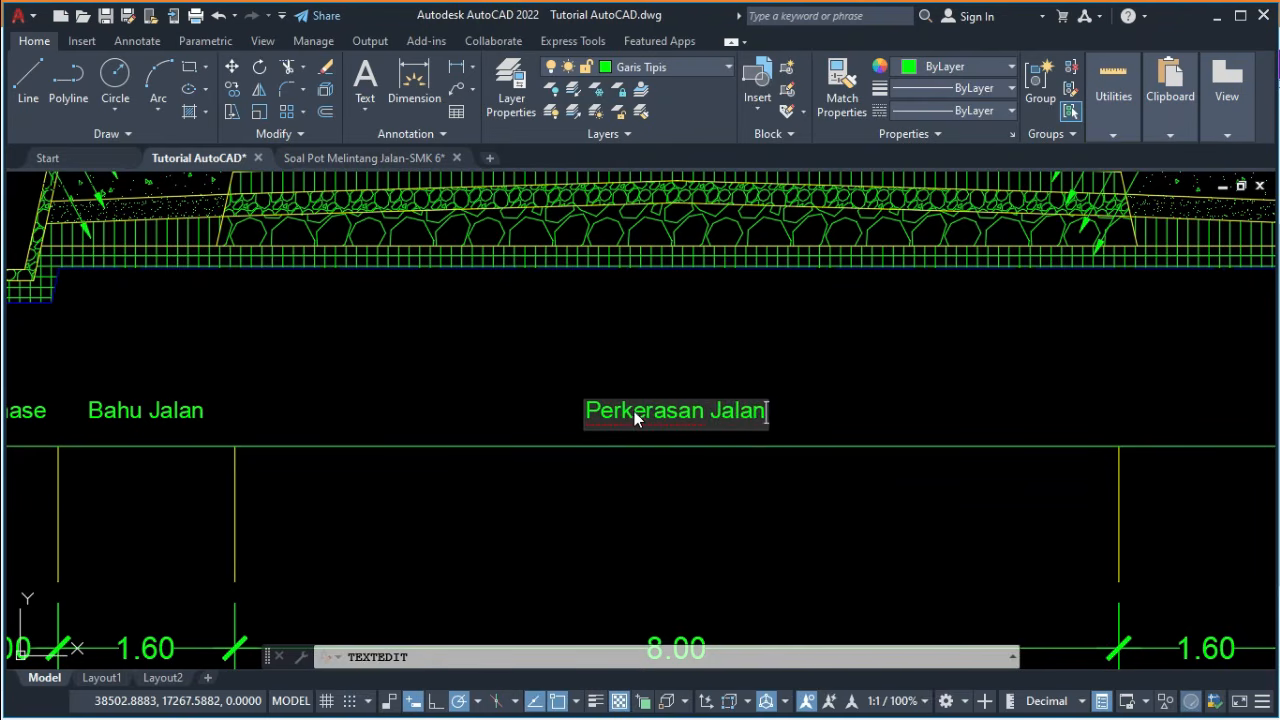
pyautogui.click(847, 389)
pyautogui.scroll(-5, 647, 399)
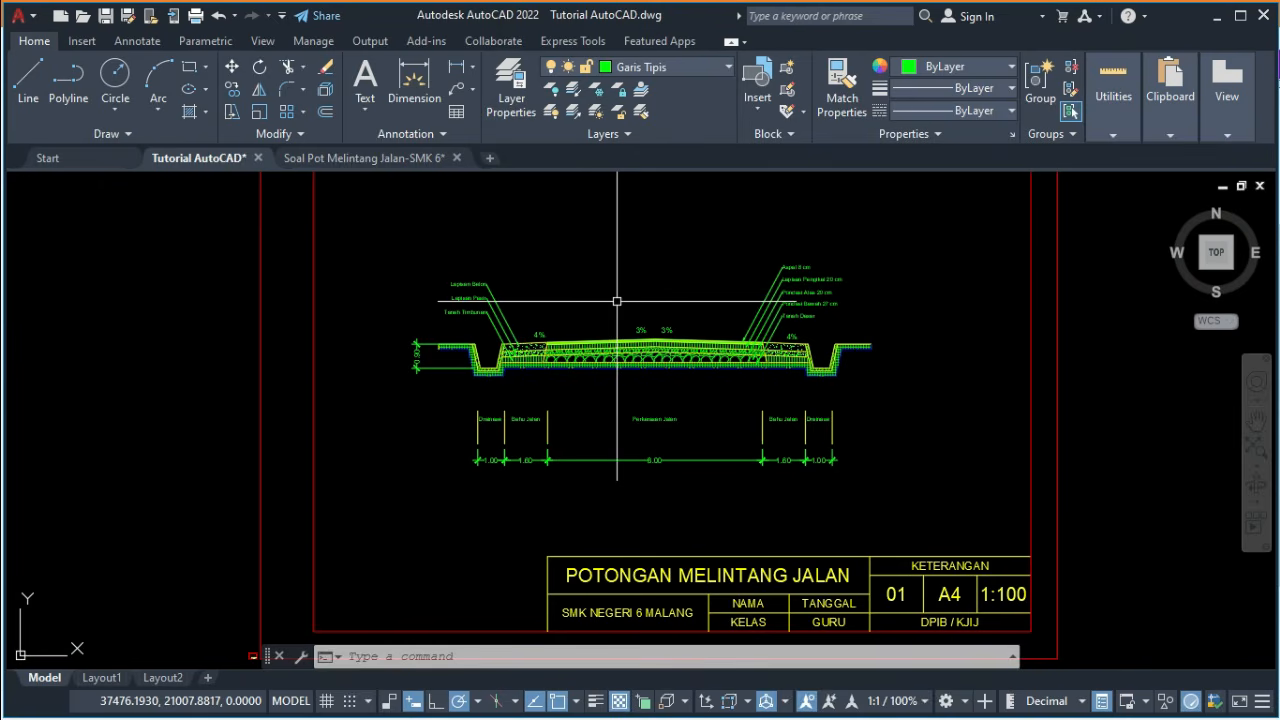
pyautogui.scroll(2, 612, 300)
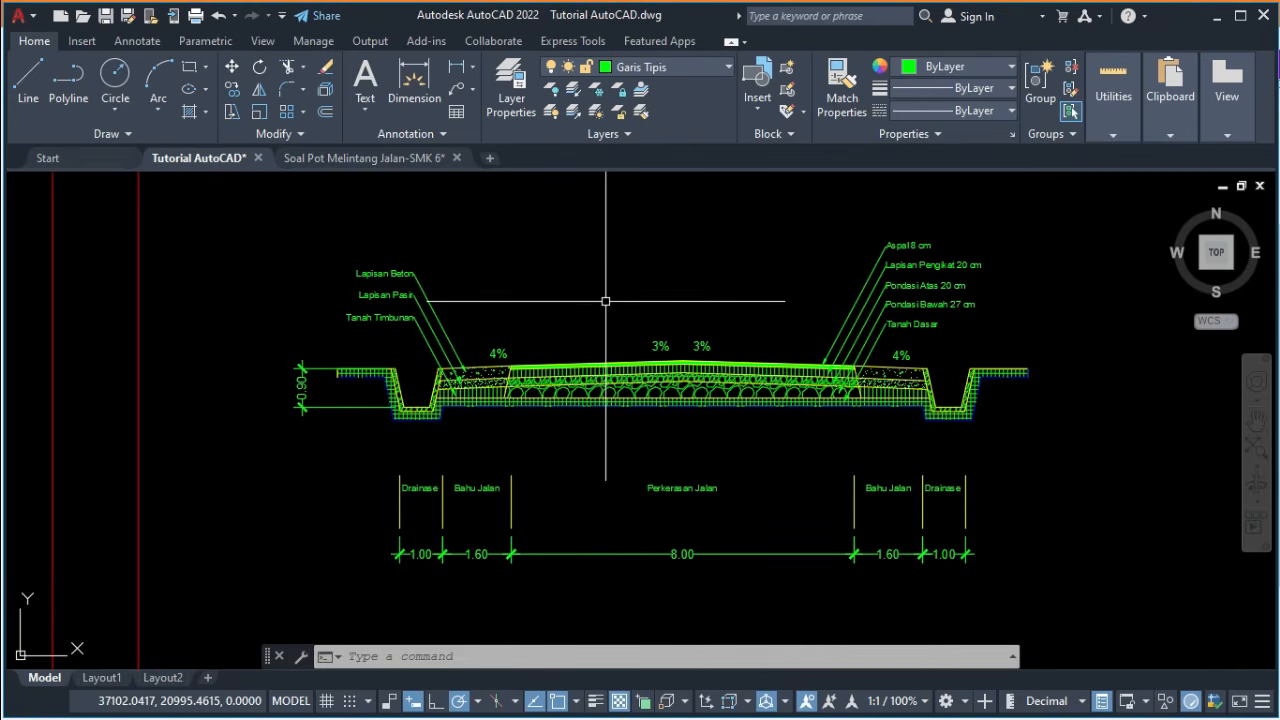